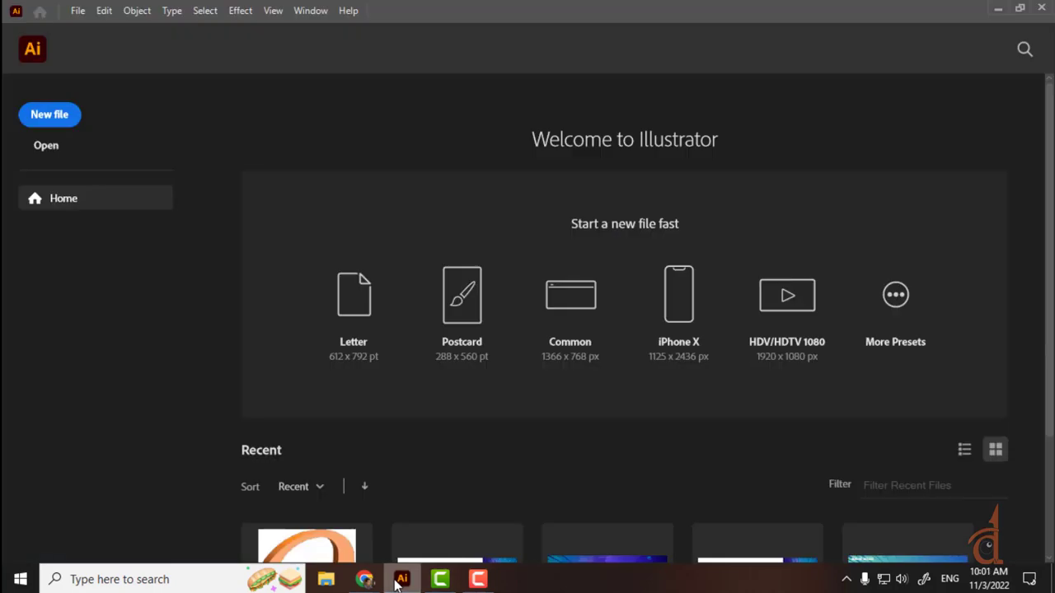
Search the computer for "photo" and launch Adobe Photoshop 2022
click(398, 581)
click(399, 583)
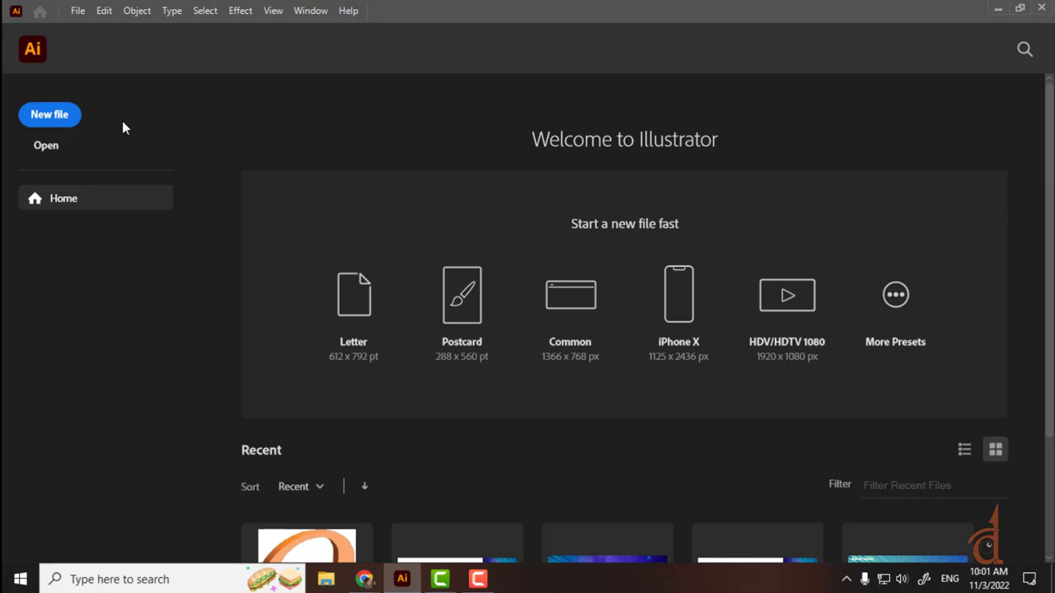
click(171, 580)
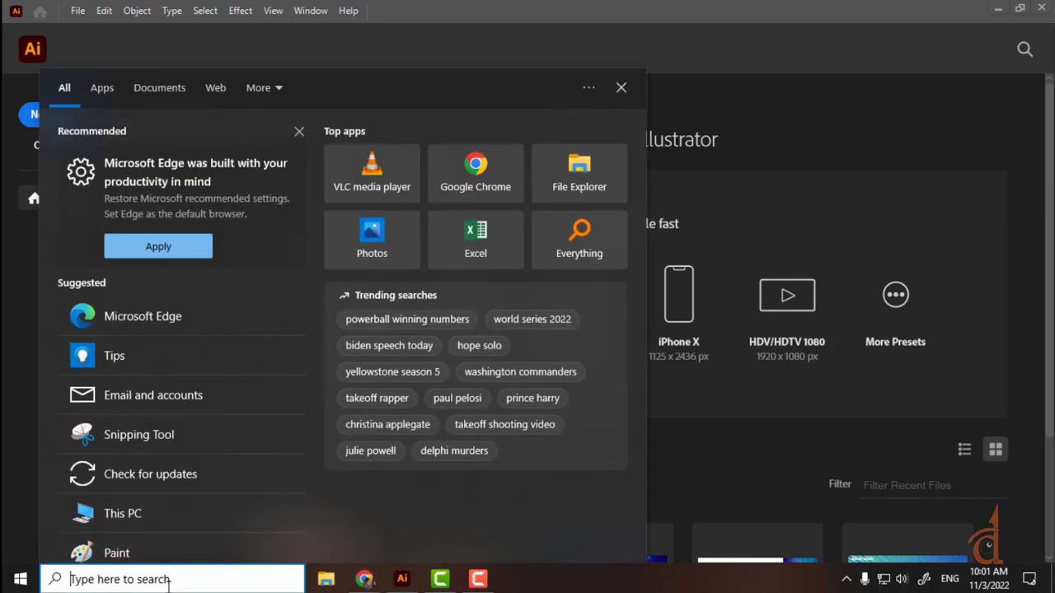
text(photo)
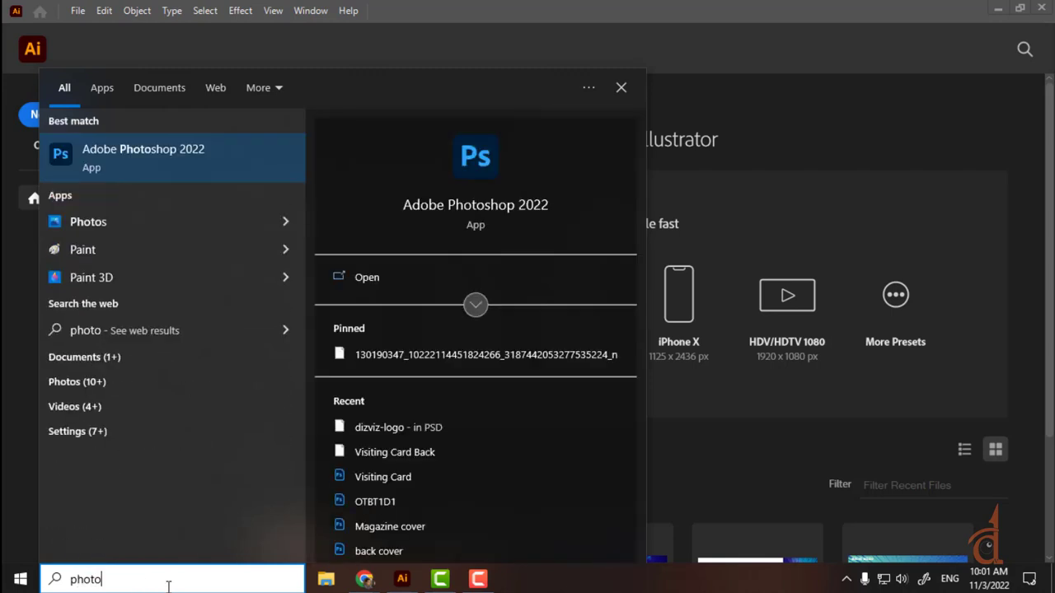
click(131, 159)
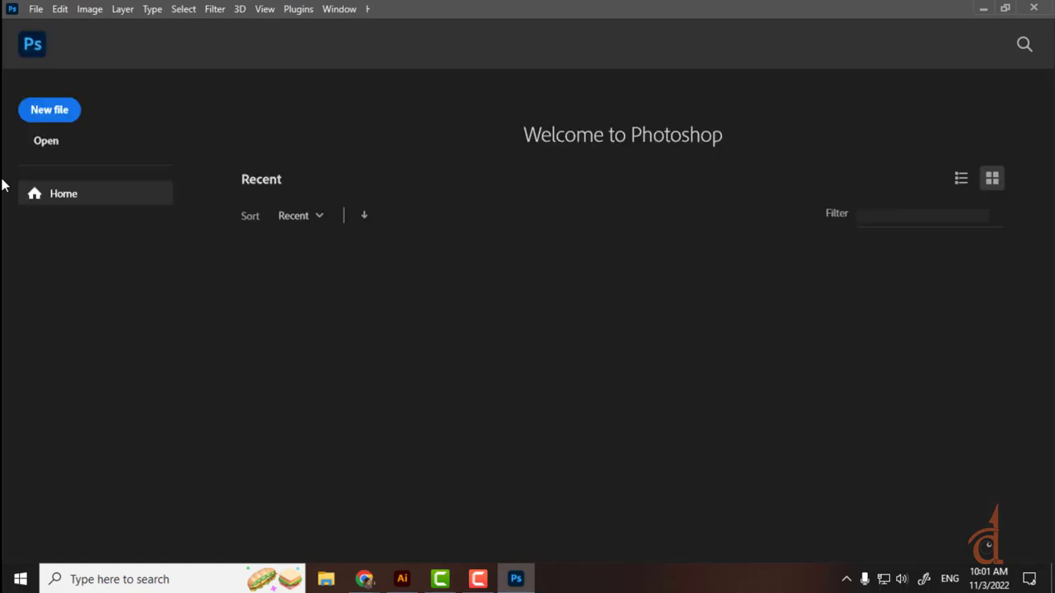
Create a new 1080 x 1080 px document at 72 ppi from the recent presets and fill its layer with white
click(63, 113)
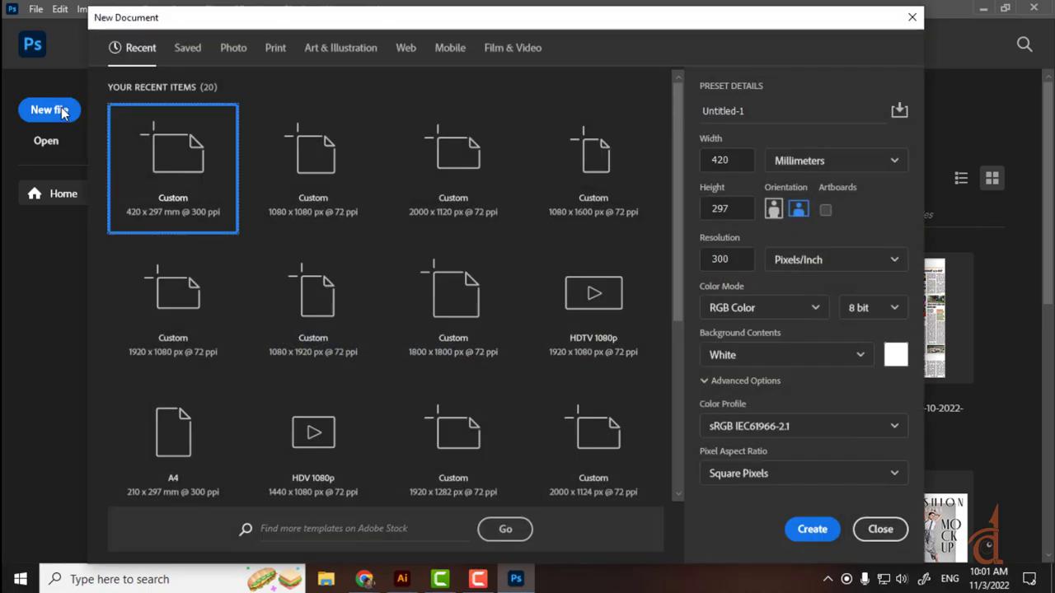
click(317, 180)
click(805, 536)
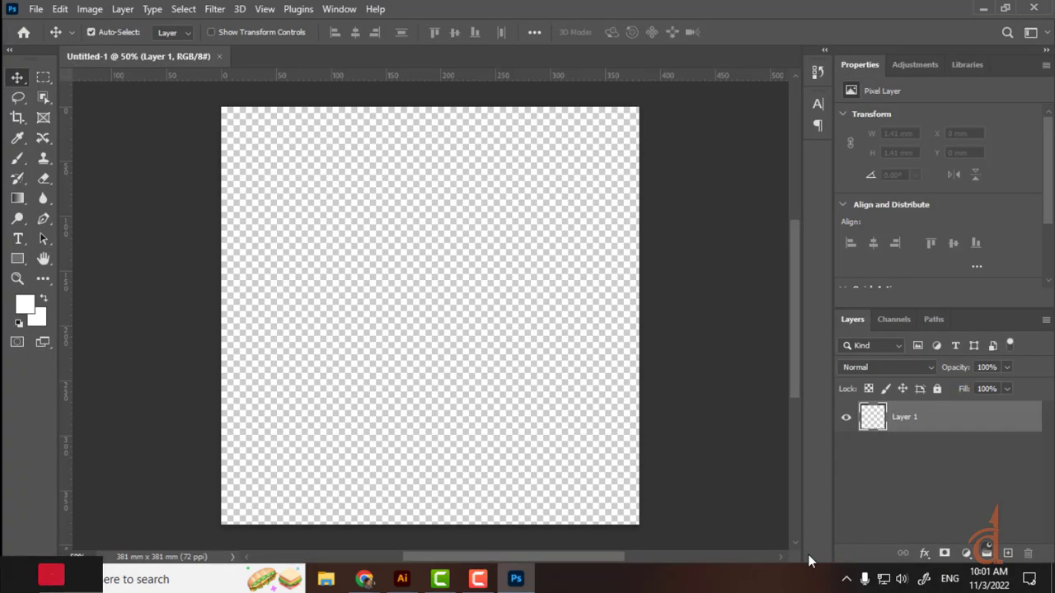
key(ctrl+BackSpace)
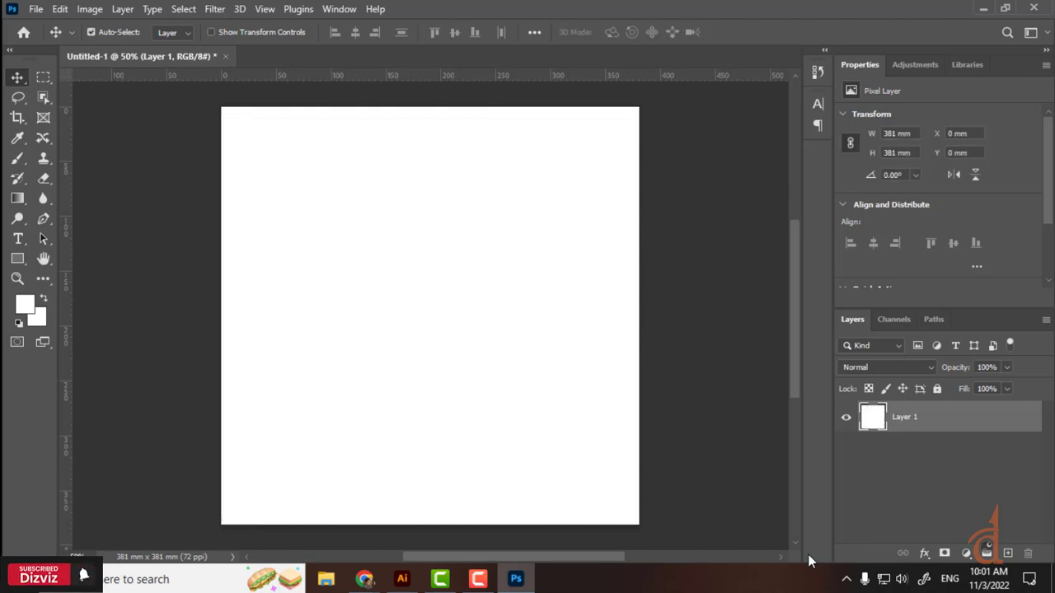
Add a new layer above the white one and set up a Hard Round brush at about 6 px
click(1006, 556)
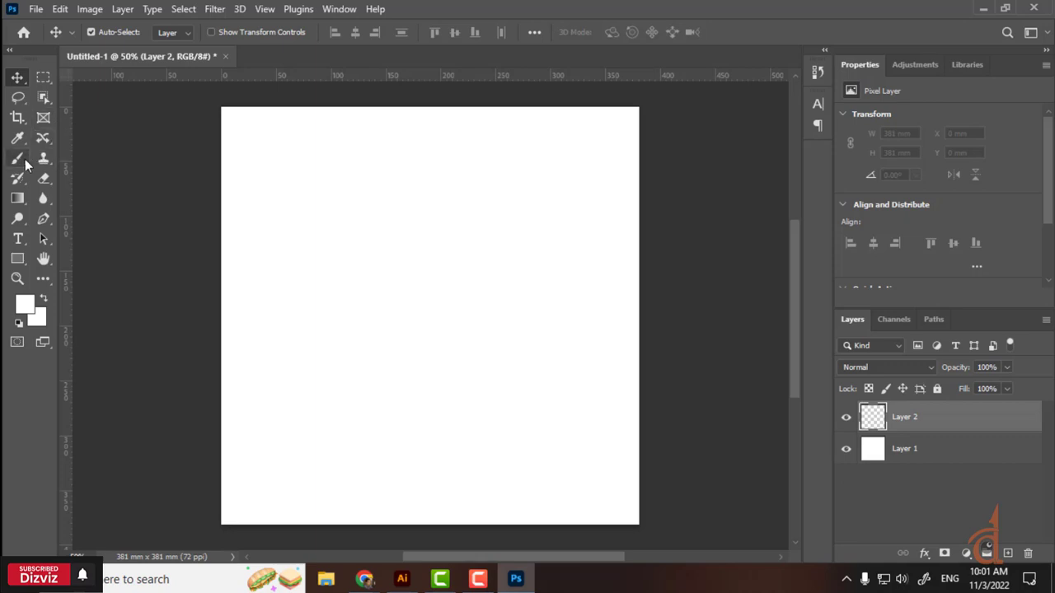
click(18, 160)
click(99, 32)
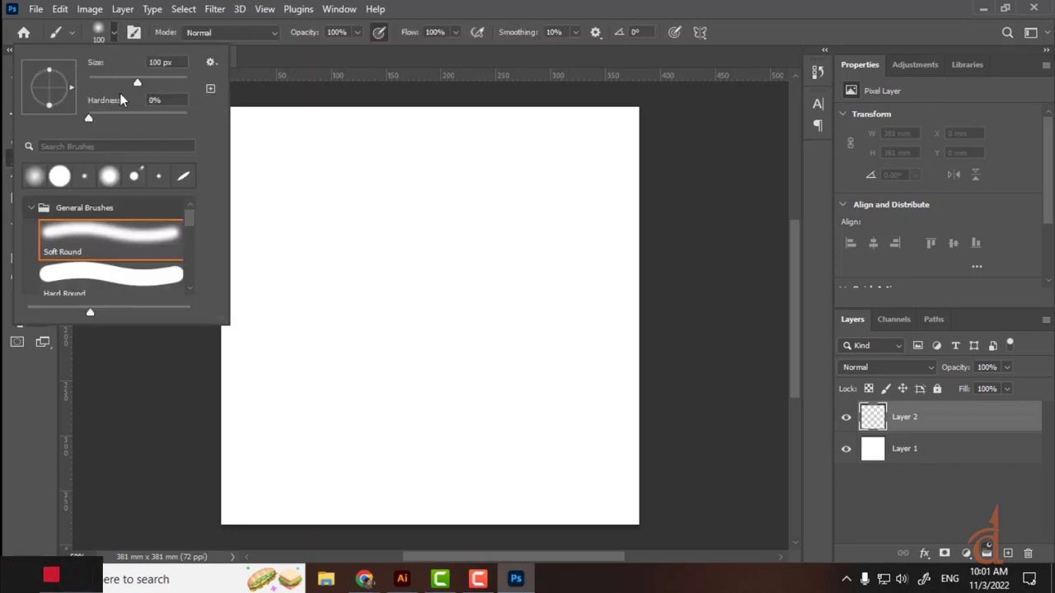
click(130, 274)
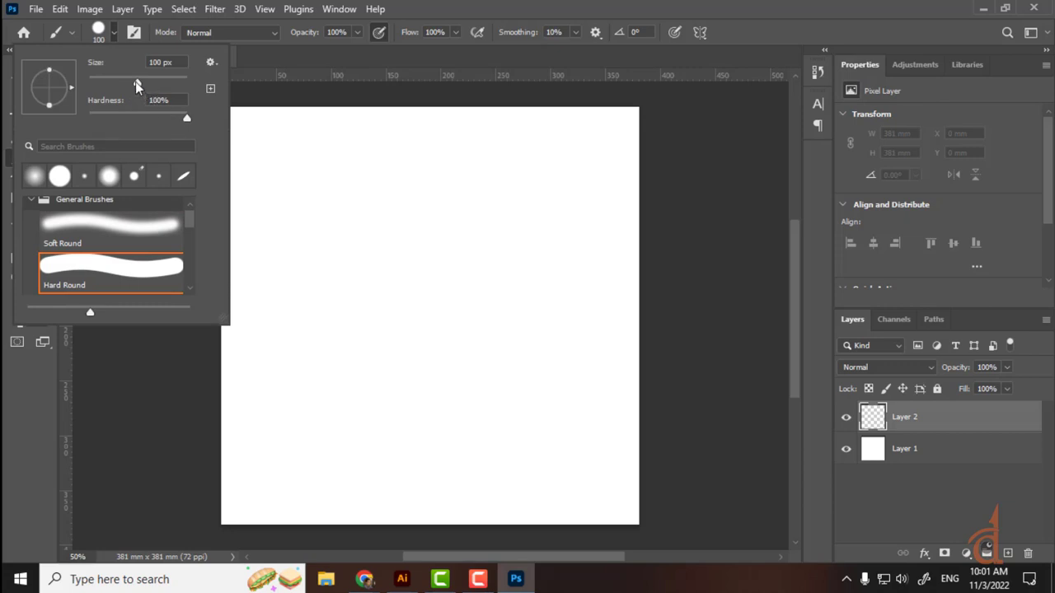
drag(136, 82, 92, 80)
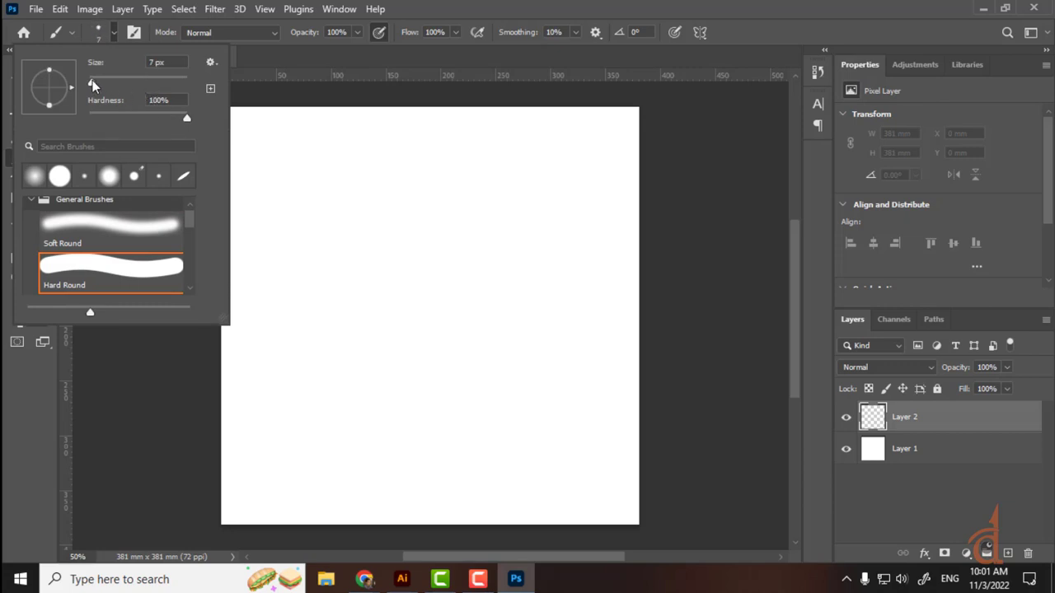
Set the foreground colour to black and paint straight vertical and horizontal axis lines across the canvas, crossing near its centre
shift+click(444, 113)
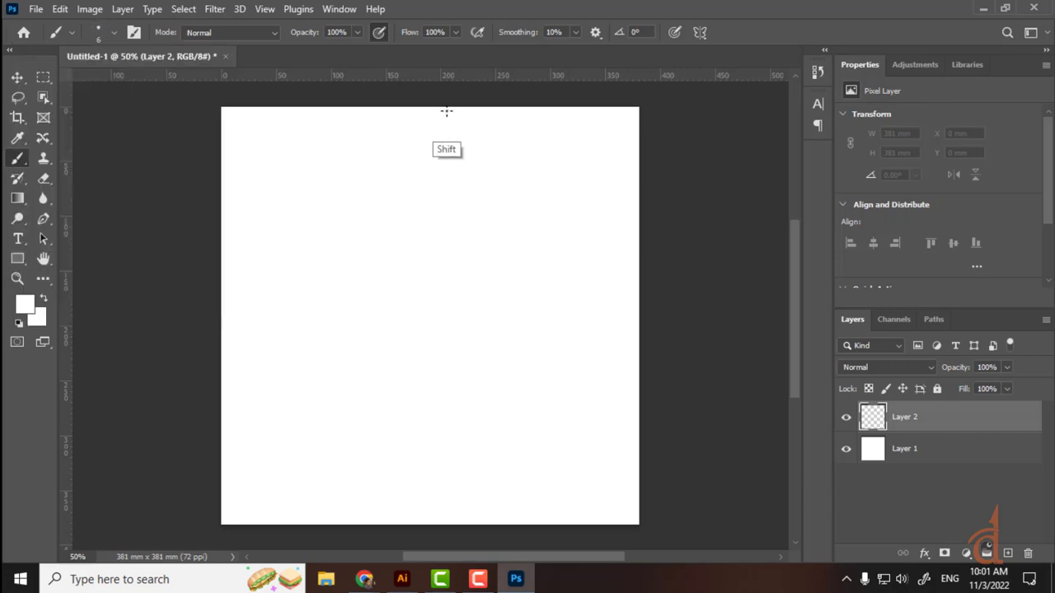
shift+click(445, 516)
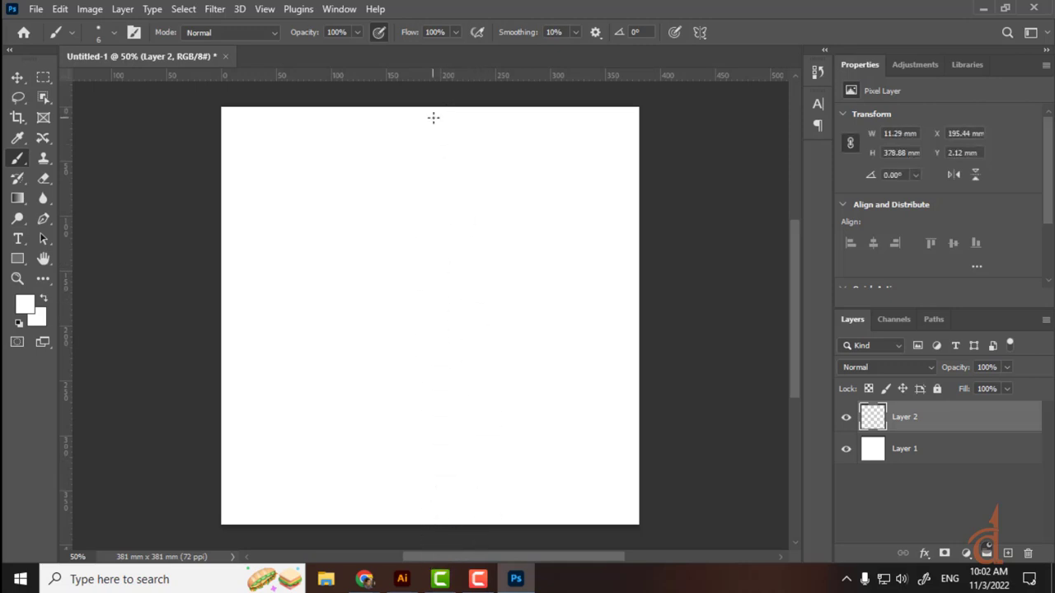
click(25, 304)
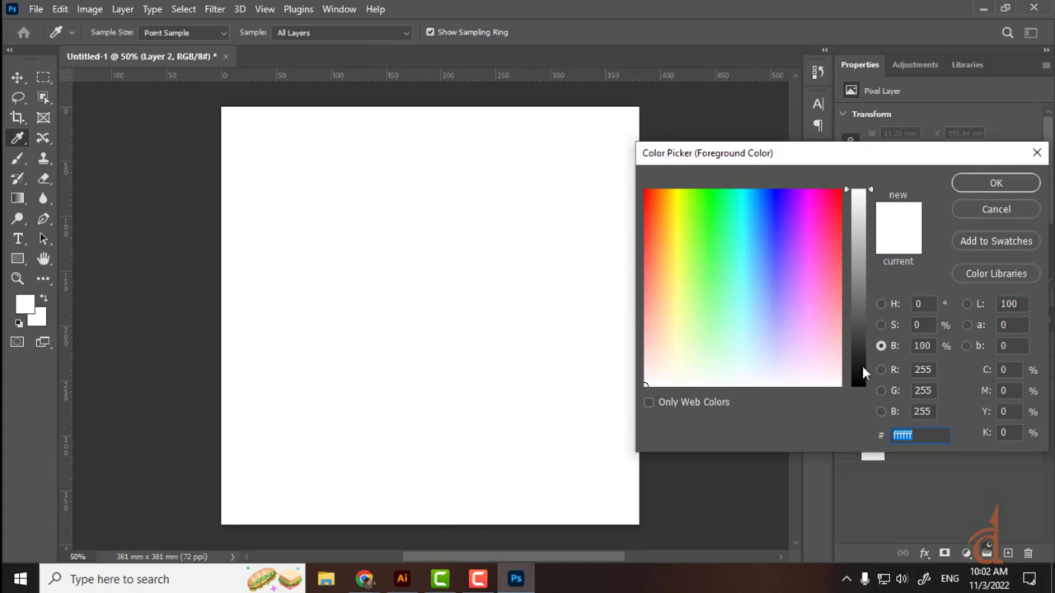
drag(859, 348, 861, 389)
click(997, 186)
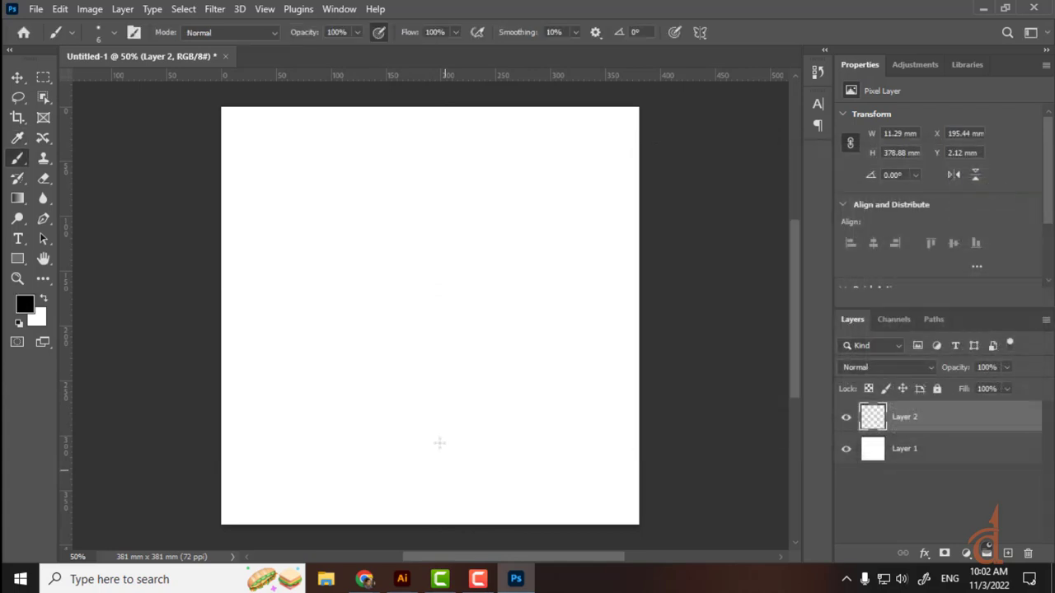
drag(432, 107, 432, 532)
drag(222, 312, 656, 308)
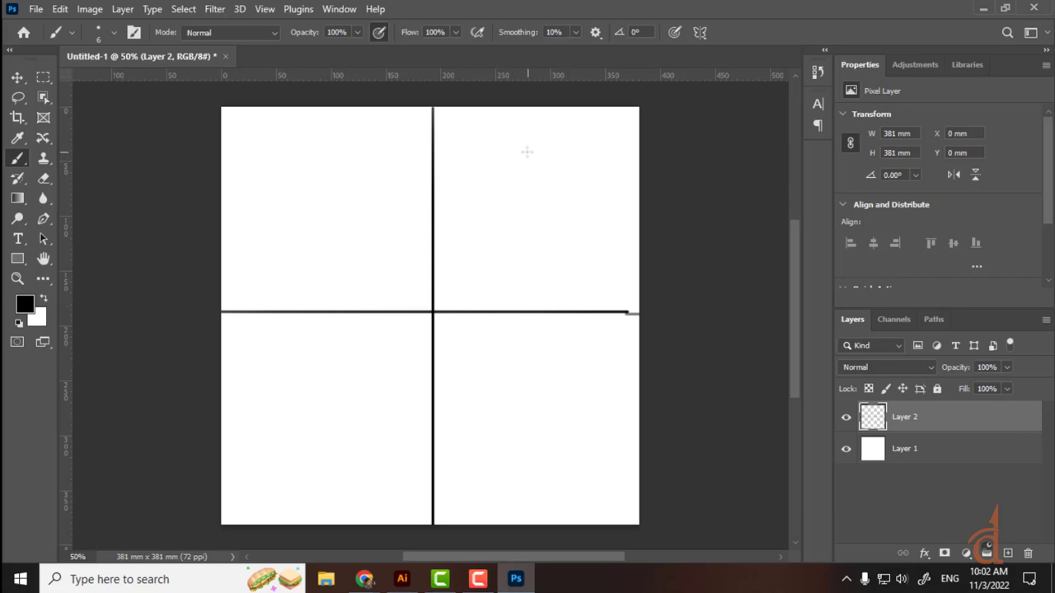
Paint short, evenly spaced tick marks along the upper half of the vertical axis and the right half of the horizontal axis
key(shift)
key(shift)
key(shift)
key(shift)
key(shift)
click(423, 220)
click(434, 215)
click(449, 313)
click(462, 312)
click(478, 311)
click(498, 312)
click(517, 311)
click(567, 313)
click(587, 314)
click(605, 314)
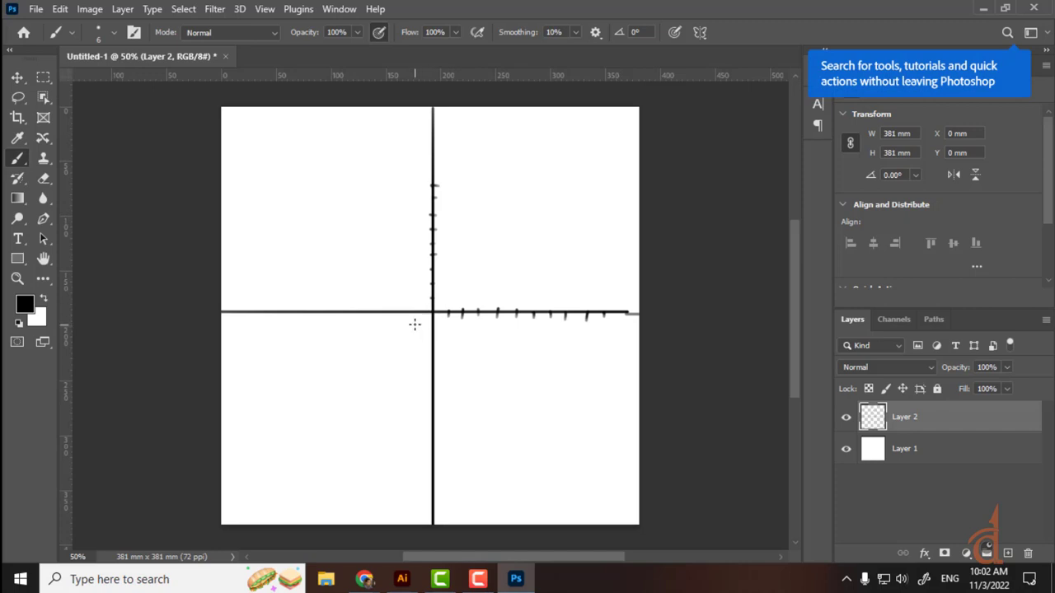
Handwrite (0,0) at the origin and number the tick marks 1 to 9 along the positive horizontal and vertical axes
drag(414, 325, 448, 332)
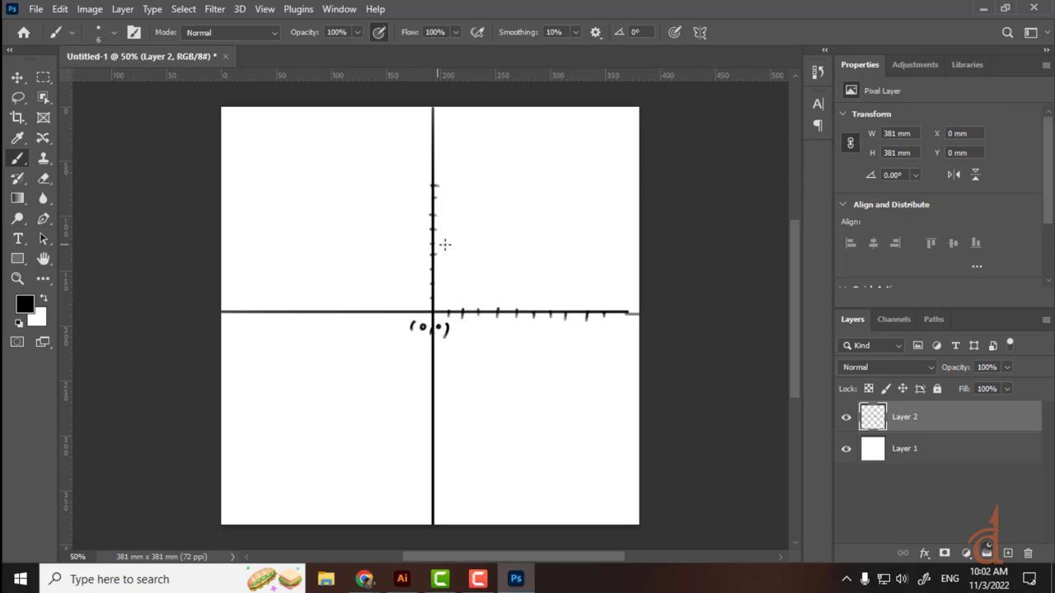
mouse_move(450, 328)
mouse_down()
mouse_move(516, 332)
mouse_move(522, 322)
mouse_move(588, 340)
mouse_up()
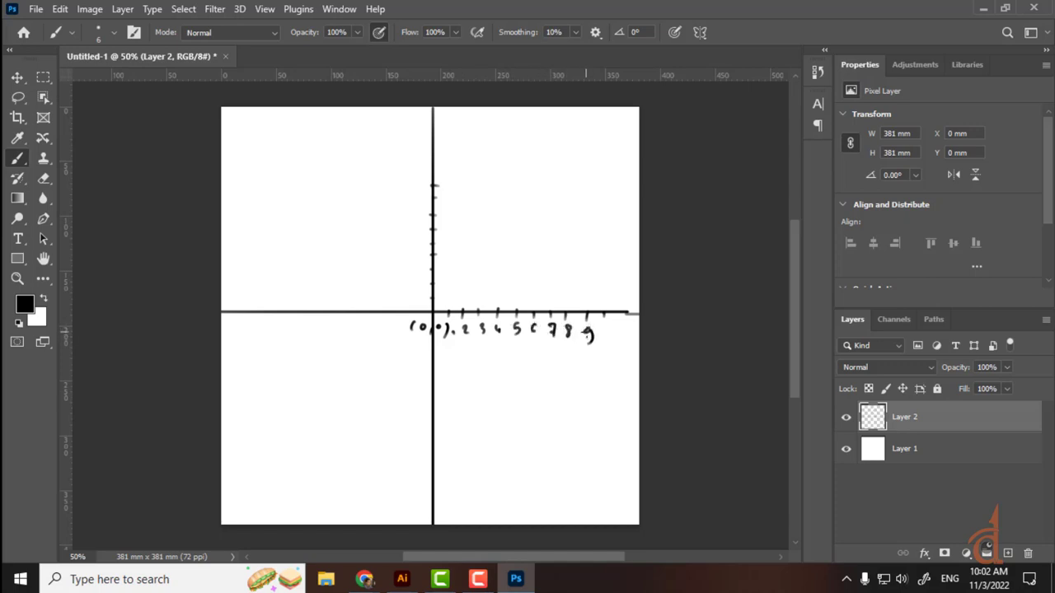
mouse_move(411, 295)
mouse_down()
mouse_move(417, 239)
mouse_move(410, 251)
mouse_up()
drag(408, 208, 414, 219)
mouse_move(414, 183)
mouse_down()
mouse_move(416, 201)
mouse_move(417, 191)
mouse_up()
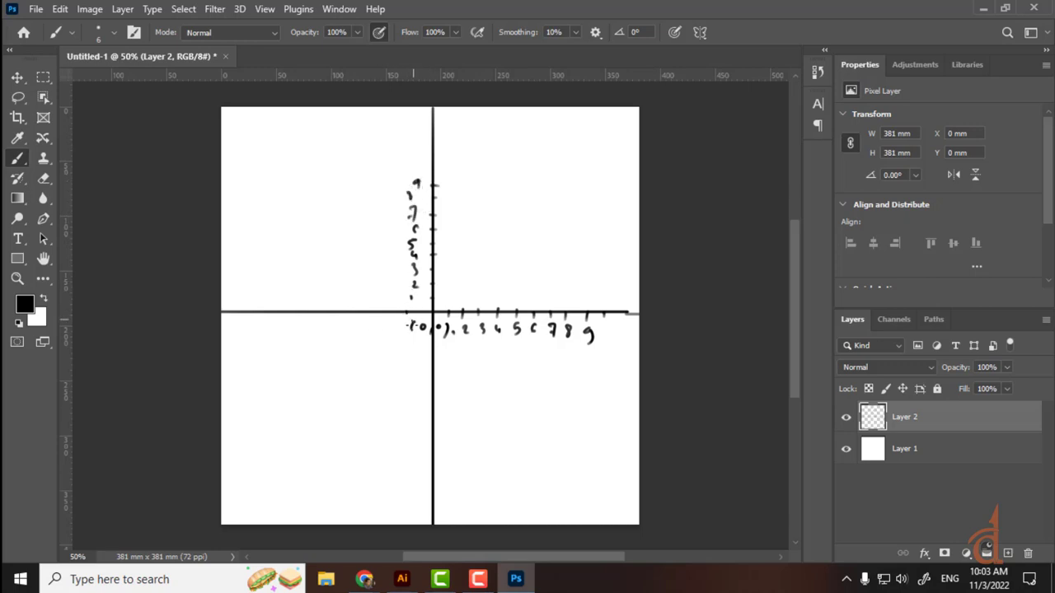
Paint tick marks on the negative halves of both axes, labelling -1, -2 and -9 horizontally and -9 vertically
mouse_move(393, 341)
mouse_down()
mouse_move(377, 319)
mouse_move(382, 343)
mouse_up()
mouse_move(358, 312)
mouse_down()
mouse_move(324, 312)
mouse_move(331, 321)
mouse_move(310, 325)
mouse_move(273, 310)
mouse_move(258, 313)
mouse_move(261, 353)
mouse_up()
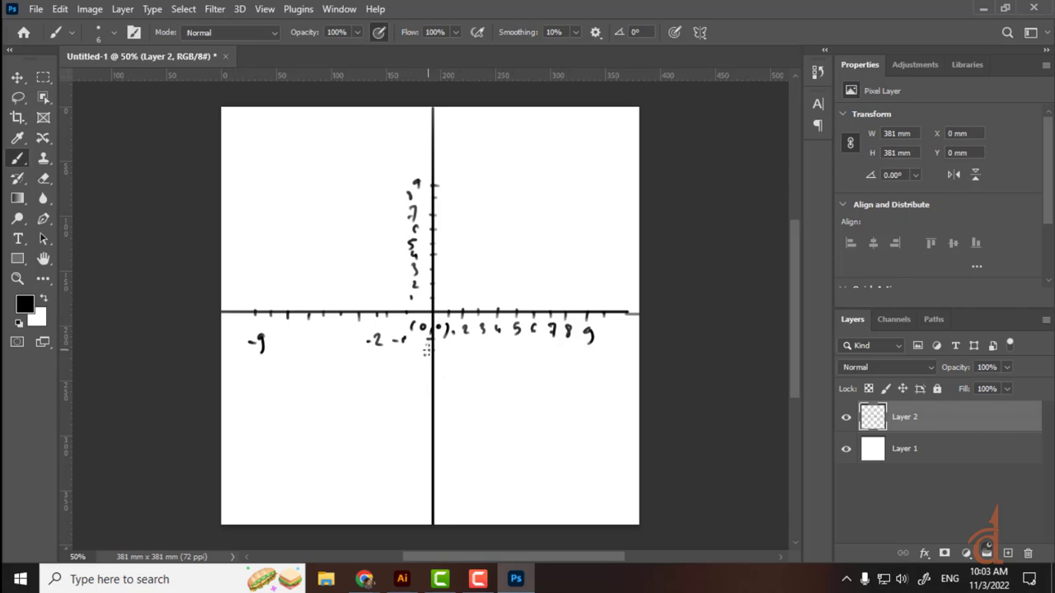
drag(424, 349, 431, 430)
drag(450, 442, 467, 451)
Handwrite "X-Axis" above the right end of the horizontal line and "Y Axis" beside the upper end of the vertical line
mouse_move(526, 282)
mouse_down()
mouse_move(539, 295)
mouse_move(524, 302)
mouse_move(555, 291)
mouse_up()
mouse_move(560, 296)
mouse_down()
mouse_move(569, 281)
mouse_move(576, 297)
mouse_move(590, 294)
mouse_up()
mouse_move(595, 284)
mouse_down()
mouse_move(607, 290)
mouse_move(596, 299)
mouse_up()
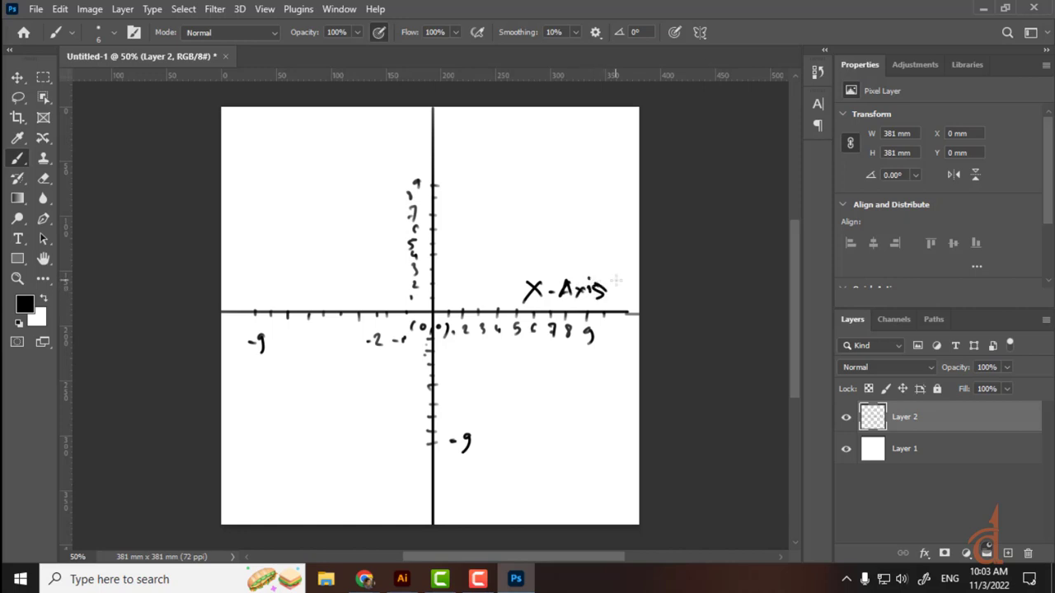
mouse_move(463, 119)
mouse_down()
mouse_move(467, 138)
mouse_move(492, 122)
mouse_move(497, 137)
mouse_move(511, 135)
mouse_up()
mouse_move(511, 124)
mouse_down()
mouse_move(502, 136)
mouse_move(535, 132)
mouse_up()
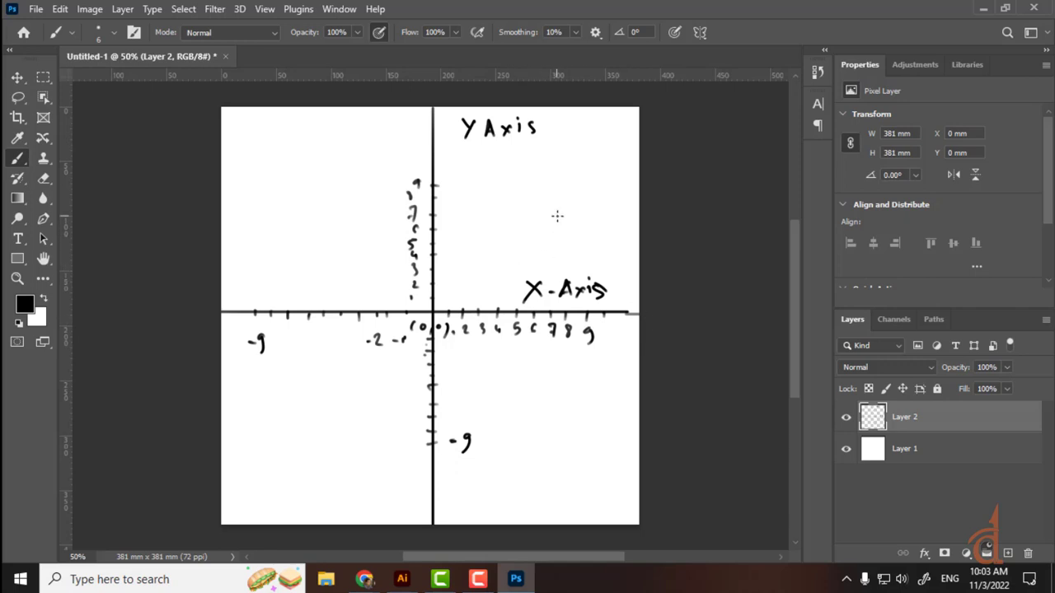
Mark the right and upper axis ends "+ve" and the left and lower ends "-ve", with a small cross beside "Y Axis"
drag(558, 264, 615, 261)
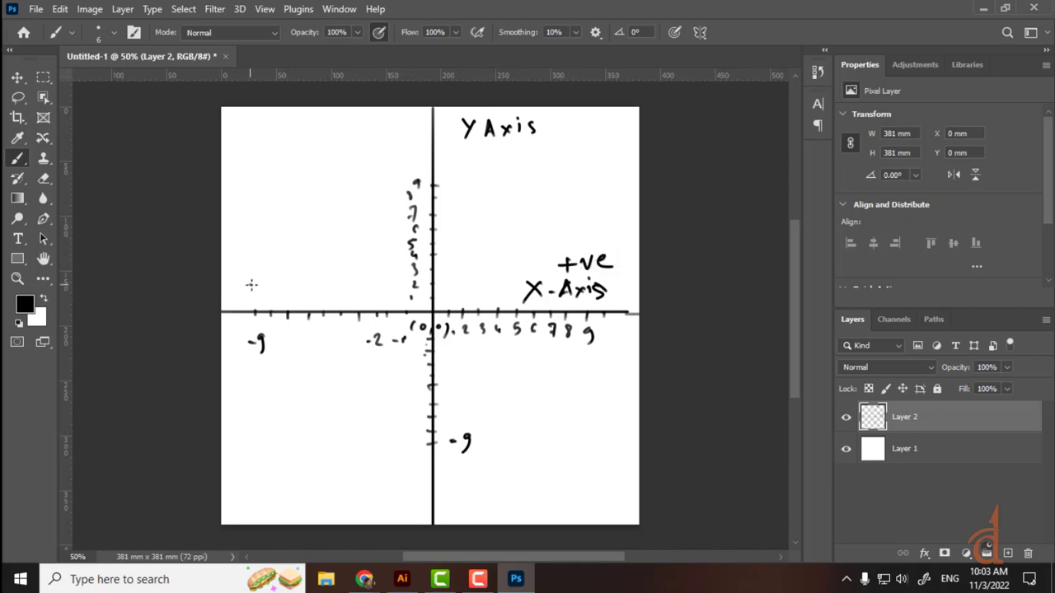
mouse_move(247, 283)
mouse_down()
mouse_move(295, 269)
mouse_move(314, 283)
mouse_up()
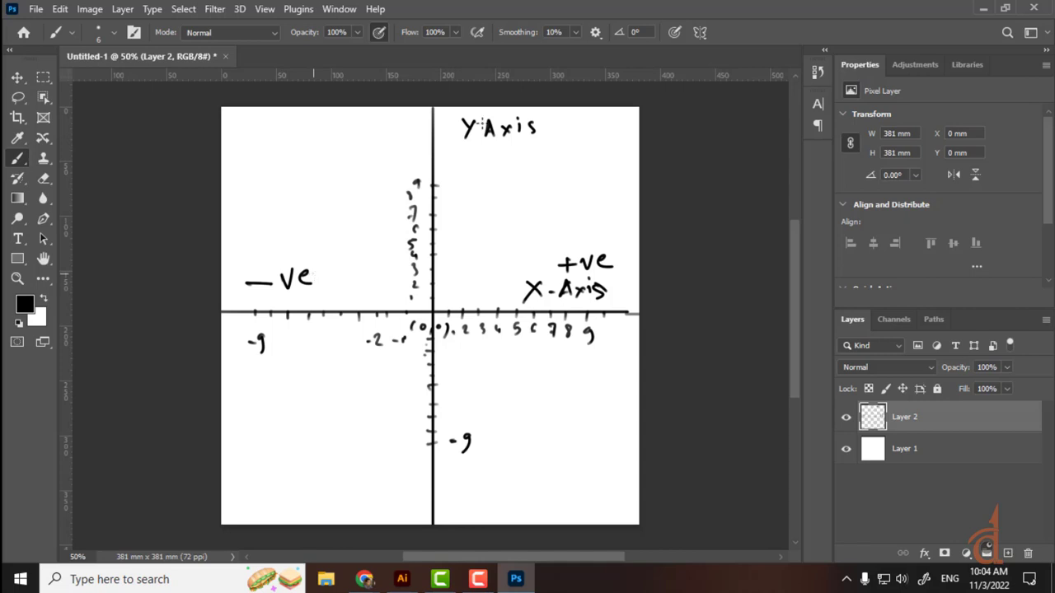
mouse_move(557, 120)
mouse_down()
mouse_move(572, 134)
mouse_move(558, 135)
mouse_move(570, 131)
mouse_up()
mouse_move(376, 128)
mouse_down()
mouse_move(400, 134)
mouse_move(406, 121)
mouse_up()
mouse_move(357, 447)
mouse_down()
mouse_move(401, 440)
mouse_move(415, 453)
mouse_up()
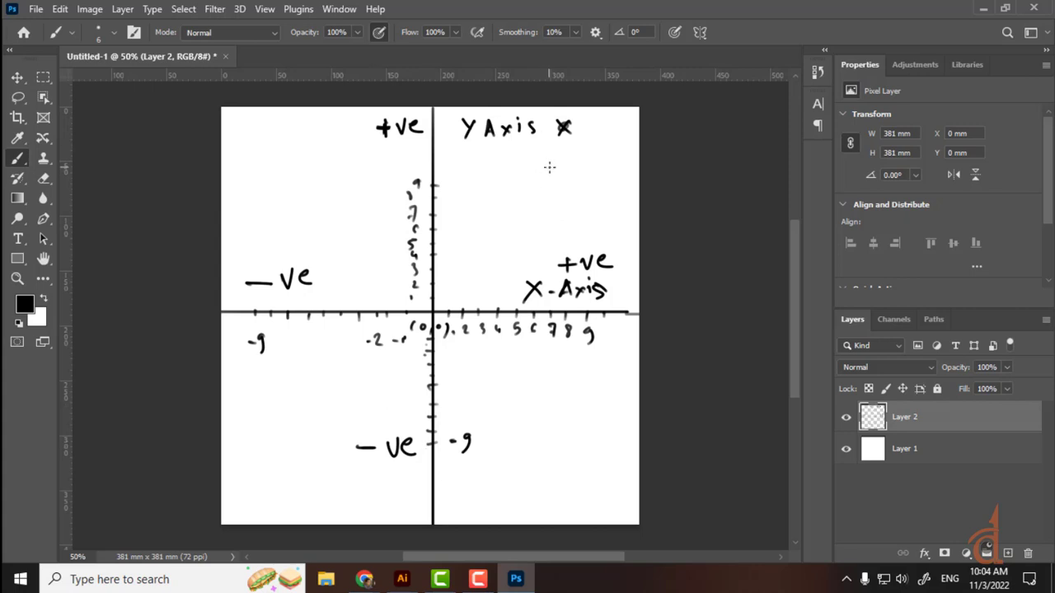
Paint a check mark in the upper-right quadrant and number the quadrants clockwise from there with circled 1, 2, 3 and 4
drag(547, 165, 590, 151)
mouse_move(488, 163)
mouse_down()
mouse_move(494, 183)
mouse_move(504, 155)
mouse_up()
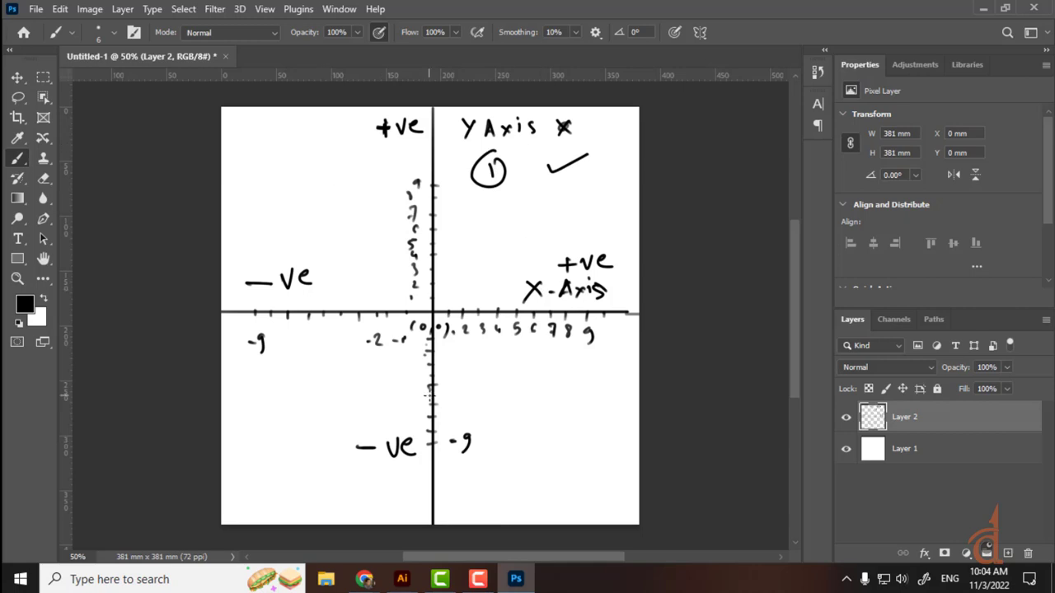
mouse_move(521, 373)
mouse_down()
mouse_move(533, 399)
mouse_move(521, 401)
mouse_up()
drag(354, 385, 344, 409)
mouse_move(353, 376)
mouse_down()
mouse_move(355, 417)
mouse_move(351, 376)
mouse_up()
mouse_move(325, 173)
mouse_down()
mouse_move(314, 191)
mouse_move(325, 201)
mouse_up()
mouse_move(325, 165)
mouse_down()
mouse_move(323, 205)
mouse_move(309, 169)
mouse_up()
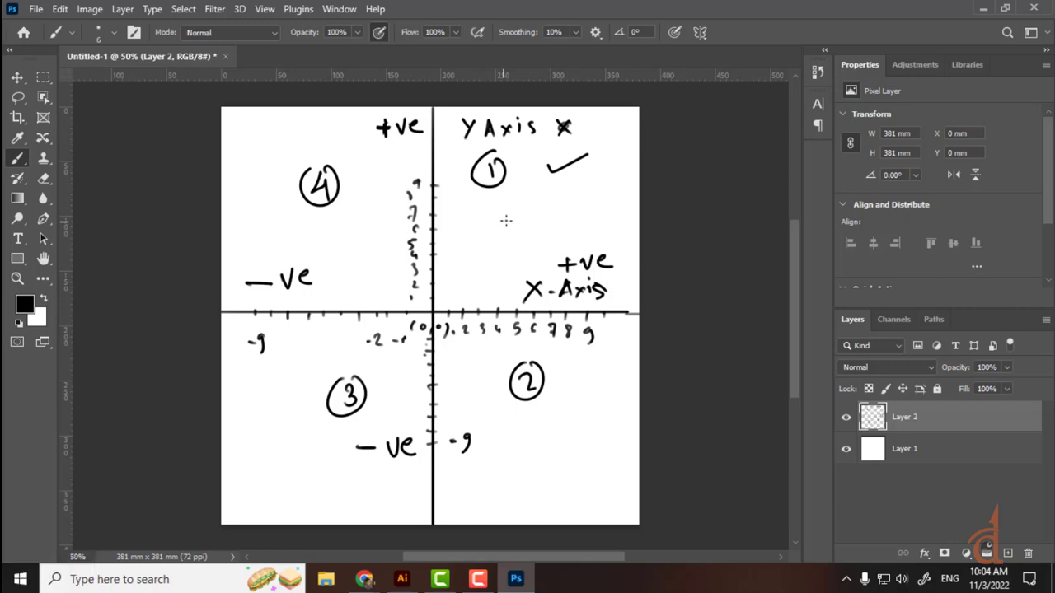
Write a circled "1st" with (+,+) in the upper-right quadrant, and "nd" with (+,-) by the circled 2
mouse_move(511, 210)
mouse_down()
mouse_move(512, 222)
mouse_move(533, 221)
mouse_up()
drag(527, 209, 545, 189)
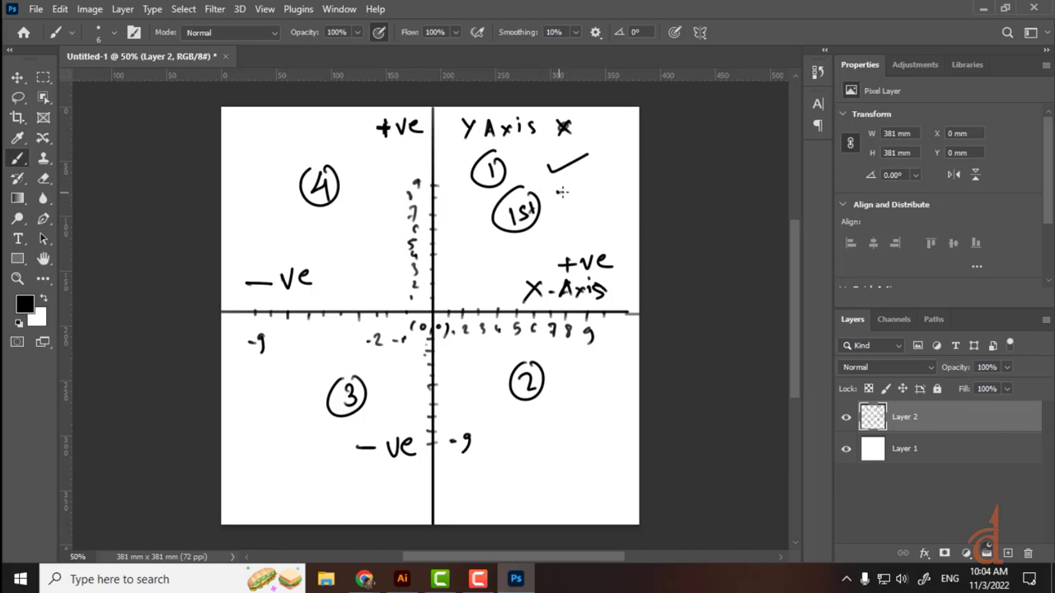
mouse_move(556, 193)
mouse_down()
mouse_move(572, 192)
mouse_move(553, 191)
mouse_move(554, 201)
mouse_move(576, 203)
mouse_up()
mouse_move(580, 191)
mouse_down()
mouse_move(601, 190)
mouse_move(597, 201)
mouse_up()
drag(544, 376, 567, 385)
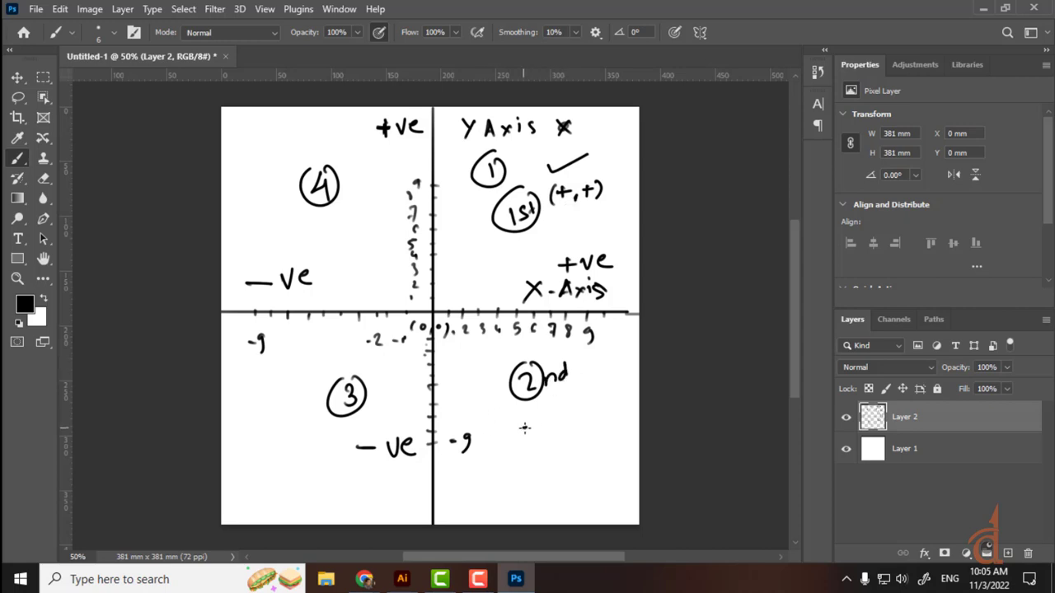
mouse_move(521, 425)
mouse_down()
mouse_move(539, 425)
mouse_move(518, 439)
mouse_move(540, 440)
mouse_move(560, 421)
mouse_move(563, 440)
mouse_up()
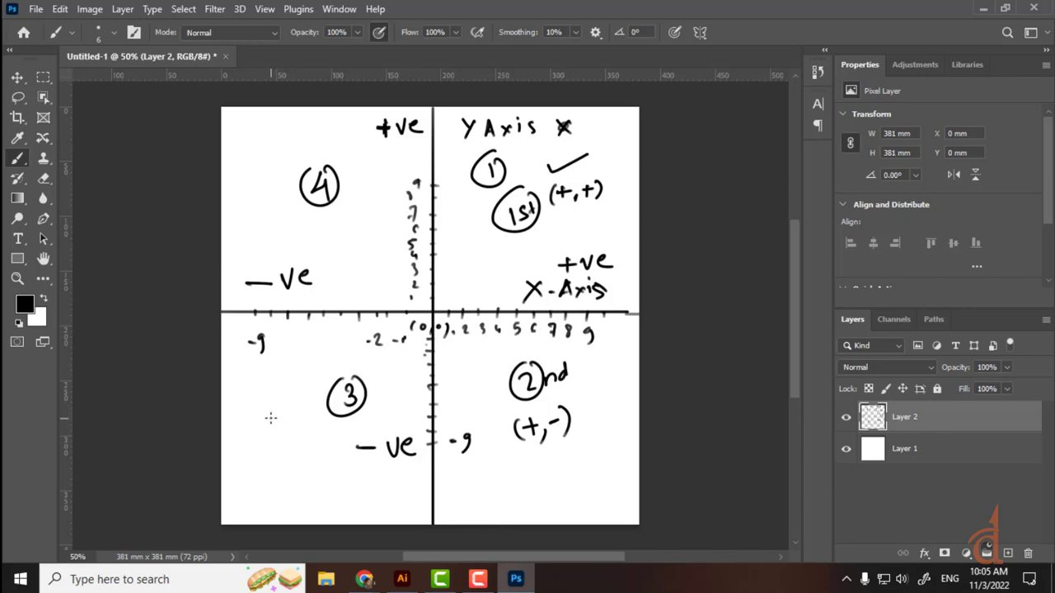
Write (-,-) and "rd" beside the circled 3, and "rd" with (-,+) beside the circled 4
drag(262, 415, 297, 405)
mouse_move(301, 381)
mouse_down()
mouse_move(276, 416)
mouse_move(251, 430)
mouse_up()
drag(385, 389, 386, 371)
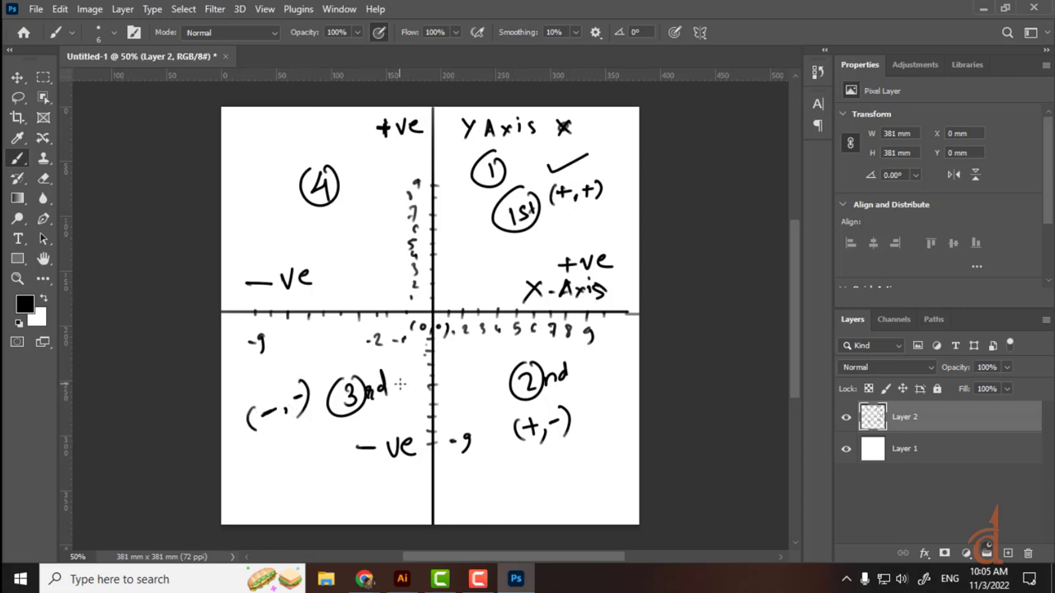
drag(342, 172, 360, 167)
drag(333, 236, 328, 258)
mouse_move(337, 244)
mouse_down()
mouse_move(360, 249)
mouse_move(378, 224)
mouse_move(370, 235)
mouse_up()
drag(376, 208, 381, 246)
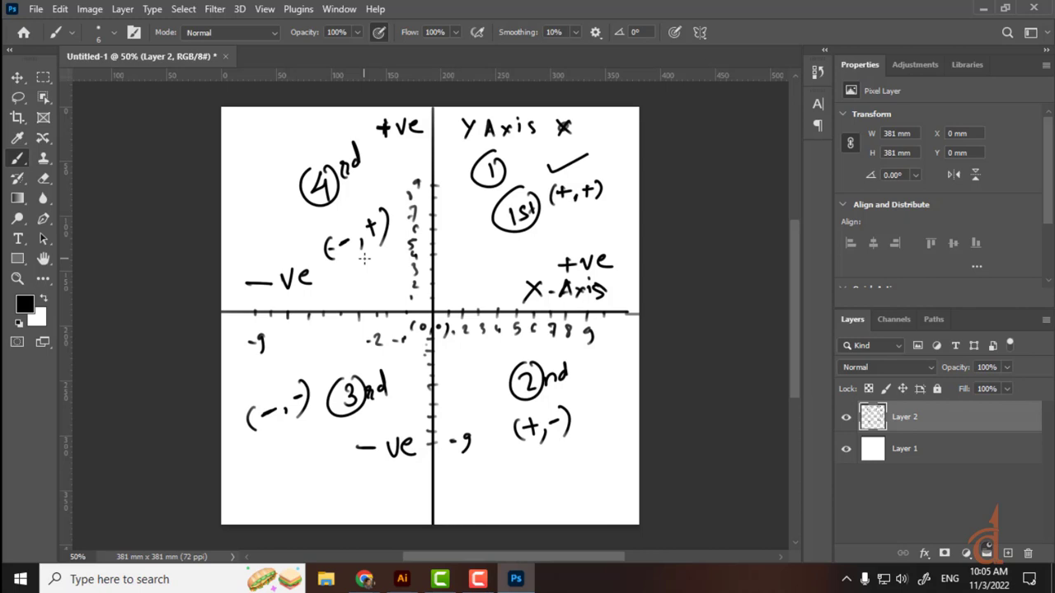
Hide the layer with the axis drawing and add a new empty layer above it
click(845, 417)
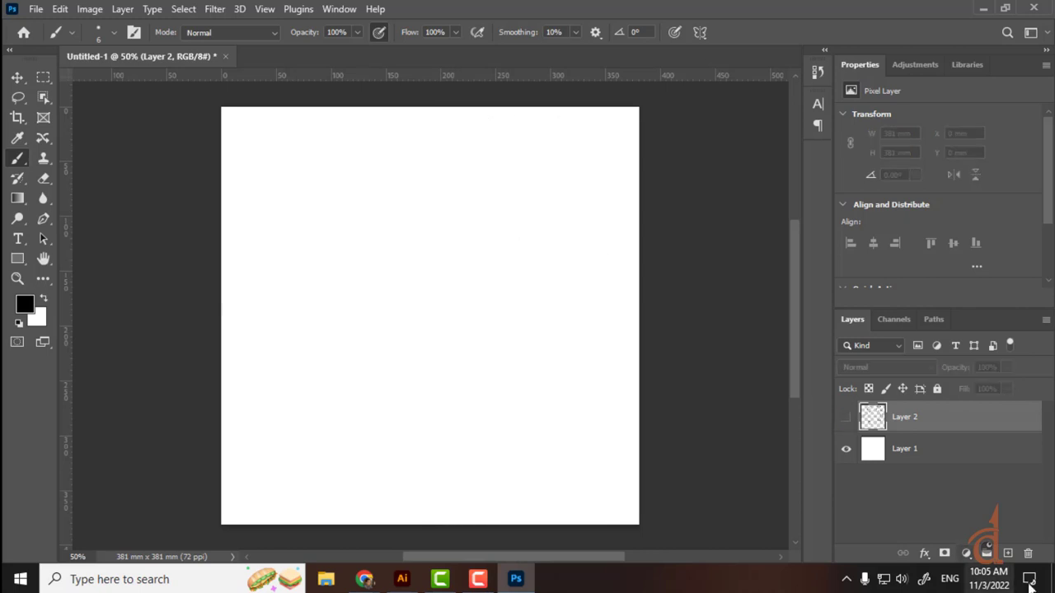
click(1008, 553)
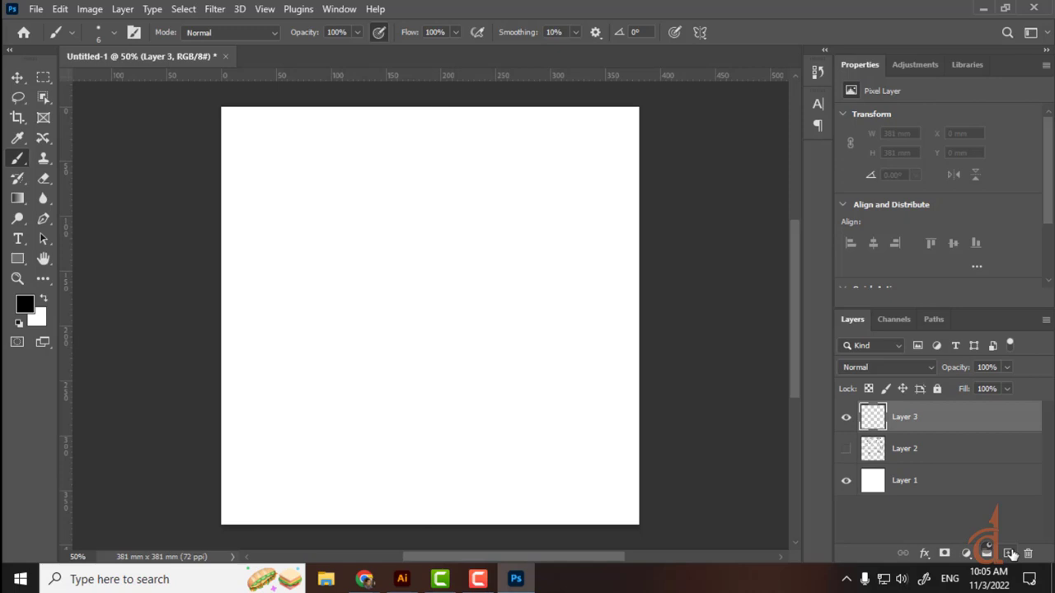
Paint a straight horizontal line about 351 mm long across the canvas, labelled Zero and NGP at the left end and CD at the right
drag(289, 316, 521, 295)
key(ctrl+z)
key(shift)
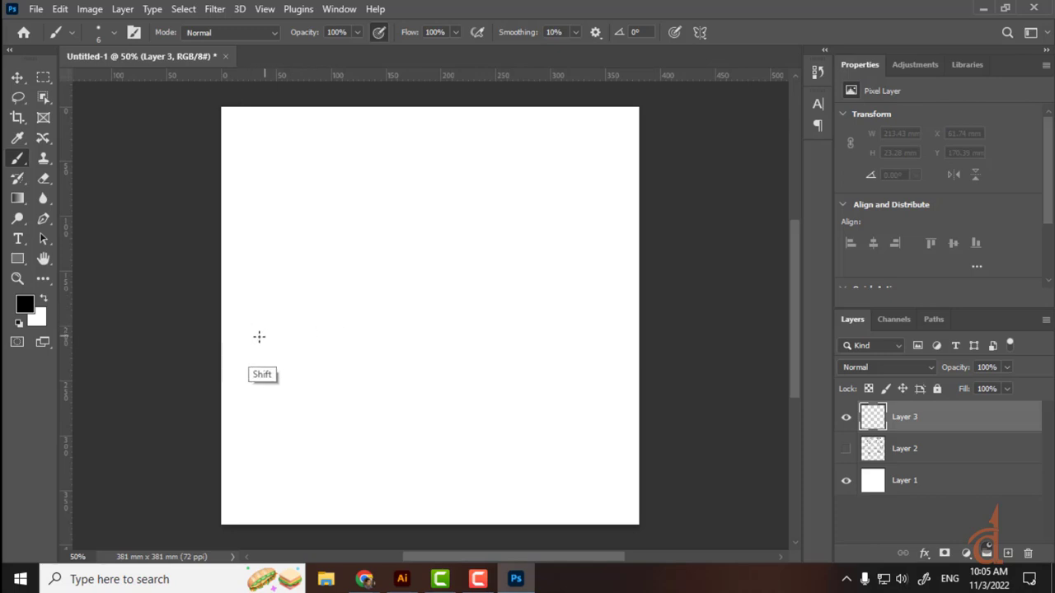
drag(244, 336, 626, 322)
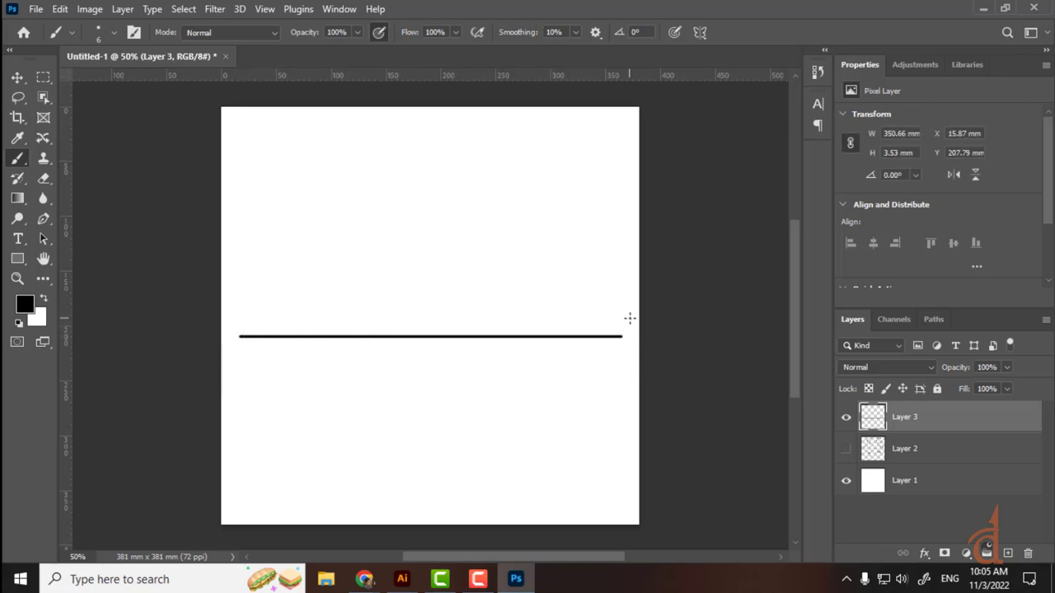
mouse_move(234, 386)
mouse_down()
mouse_move(235, 368)
mouse_move(256, 384)
mouse_move(271, 363)
mouse_move(269, 372)
mouse_up()
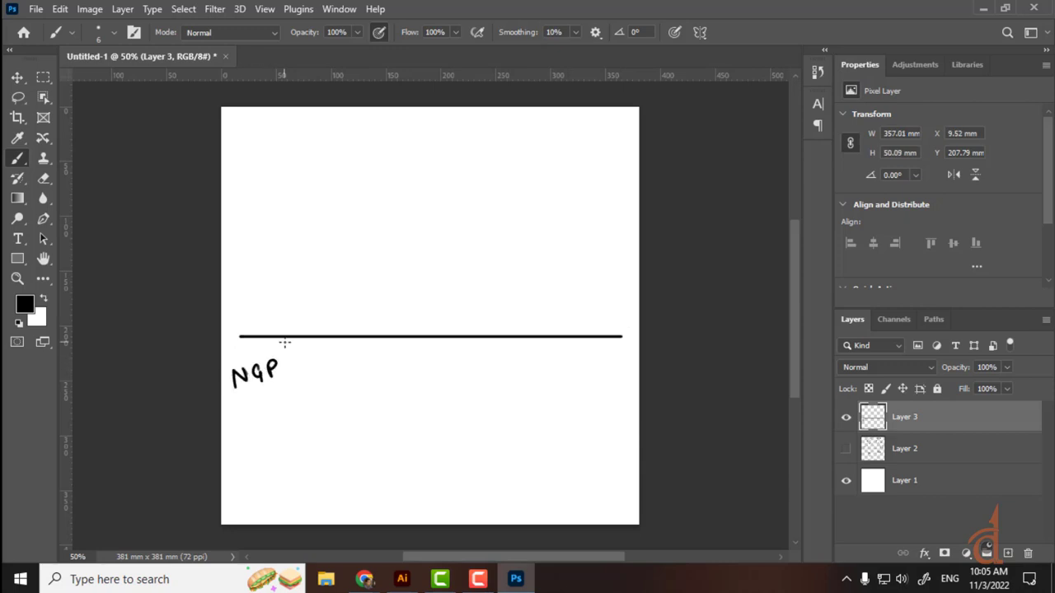
mouse_move(589, 371)
mouse_down()
mouse_move(590, 388)
mouse_move(600, 380)
mouse_up()
mouse_move(231, 309)
mouse_down()
mouse_move(243, 319)
mouse_move(277, 291)
mouse_up()
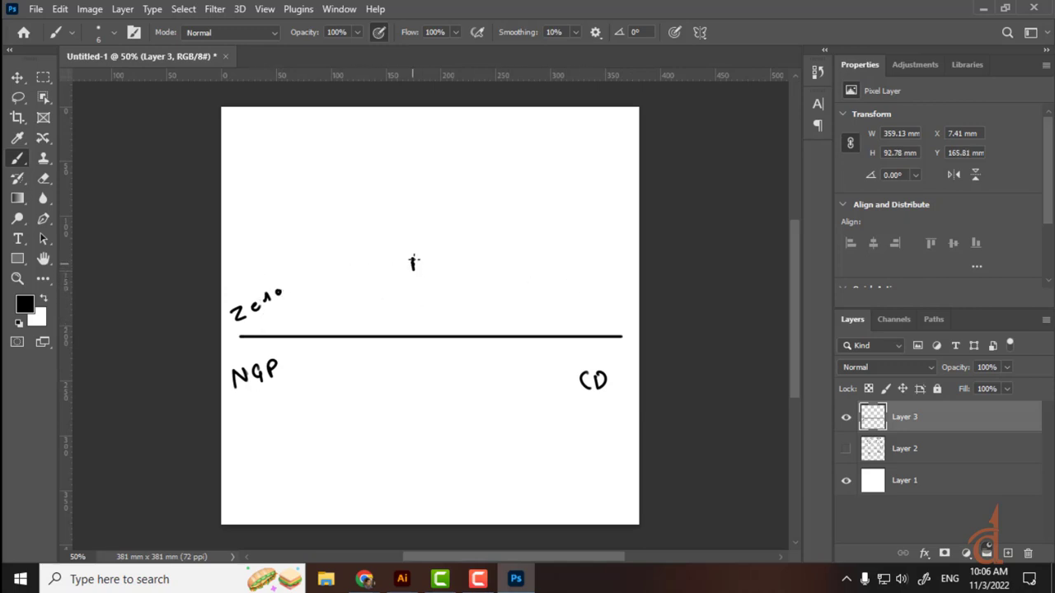
Write an underlined "160 km" above the line and paint a long arrow from the NGP end toward CD
mouse_move(413, 256)
mouse_down()
mouse_move(412, 276)
mouse_move(427, 274)
mouse_up()
mouse_move(447, 254)
mouse_down()
mouse_move(442, 267)
mouse_move(449, 255)
mouse_move(505, 253)
mouse_up()
drag(414, 290, 525, 258)
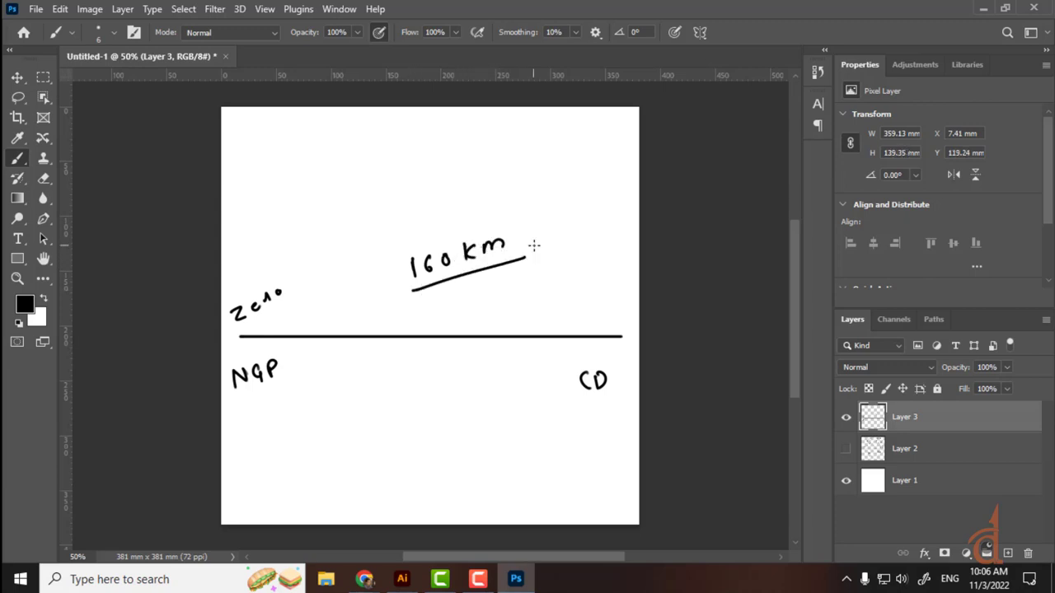
mouse_move(262, 321)
mouse_down()
mouse_move(569, 314)
mouse_move(561, 324)
mouse_up()
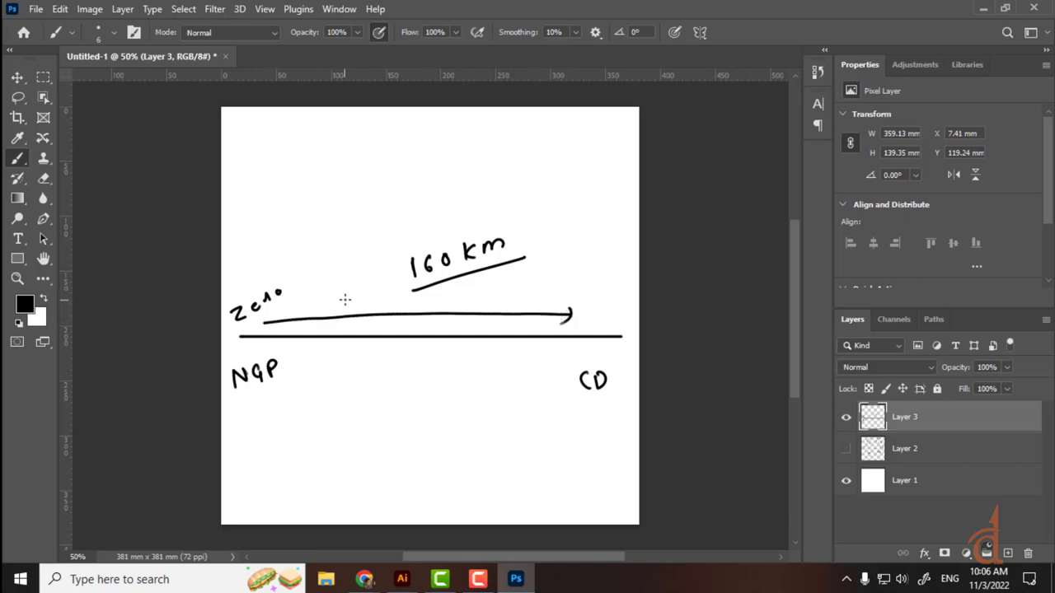
Write "80 km/hr", an underlined "+ve" and "180 km" above the arrow that points toward CD
mouse_move(346, 290)
mouse_down()
mouse_move(399, 290)
mouse_move(408, 306)
mouse_move(431, 299)
mouse_up()
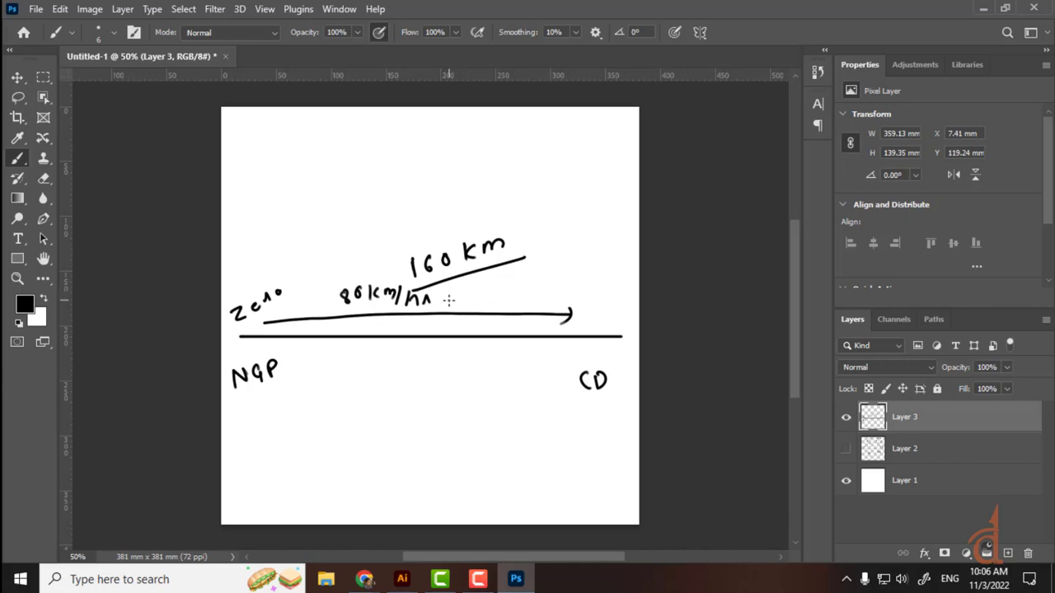
drag(449, 300, 553, 299)
mouse_move(483, 282)
mouse_down()
mouse_move(485, 295)
mouse_move(506, 279)
mouse_move(518, 293)
mouse_up()
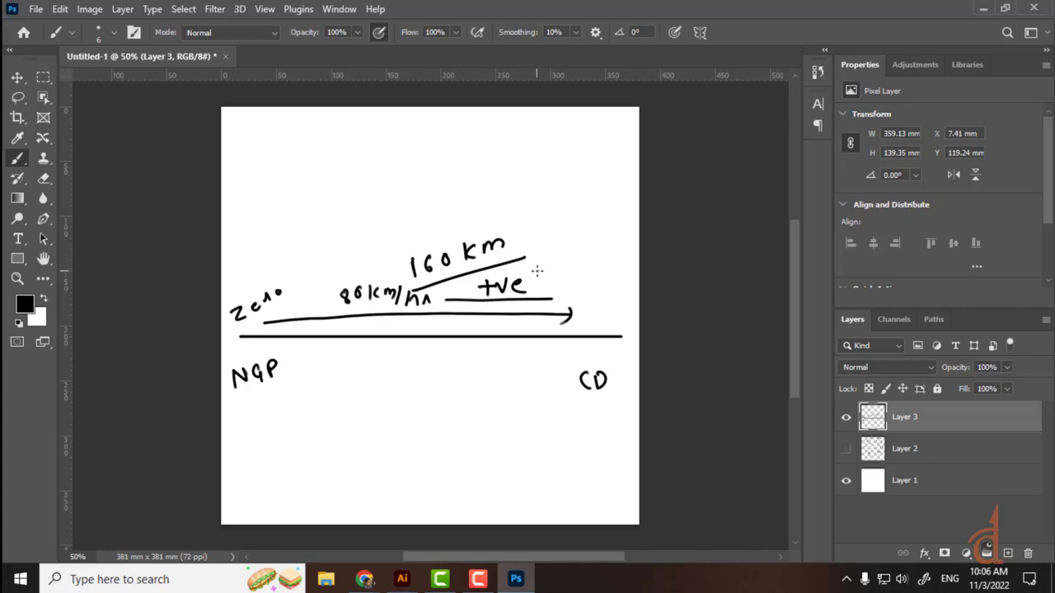
mouse_move(537, 264)
mouse_down()
mouse_move(536, 280)
mouse_move(557, 262)
mouse_move(610, 258)
mouse_up()
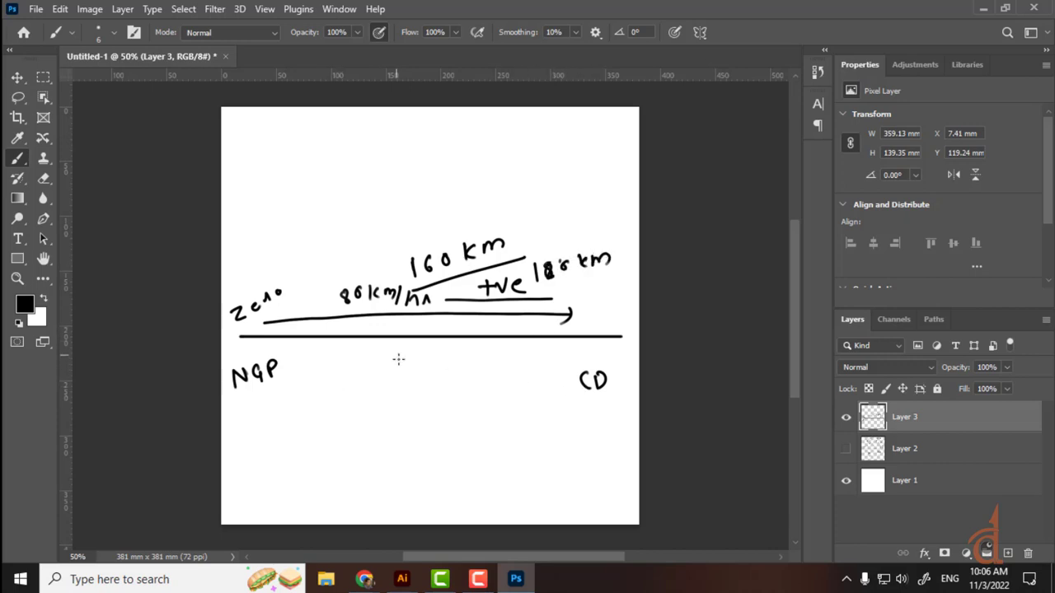
Write a double-underlined "-160km" below the line and paint an arrow from CD back toward NGP
drag(404, 358, 475, 361)
mouse_move(485, 347)
mouse_down()
mouse_move(483, 361)
mouse_move(498, 350)
mouse_move(501, 358)
mouse_up()
mouse_move(417, 376)
mouse_down()
mouse_move(516, 370)
mouse_move(573, 403)
mouse_move(311, 407)
mouse_up()
drag(311, 407, 328, 412)
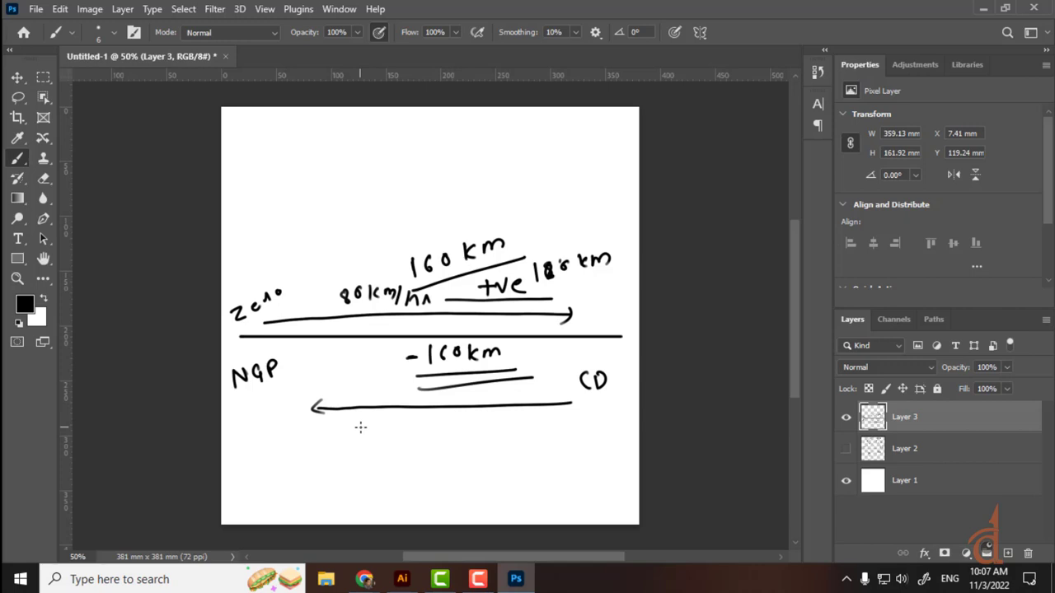
Write double-underlined "distance" and "Vector" near the canvas's upper edge, with a circled "+ve" under "Vector"
mouse_move(317, 177)
mouse_down()
mouse_move(331, 186)
mouse_move(365, 158)
mouse_move(411, 150)
mouse_up()
click(332, 162)
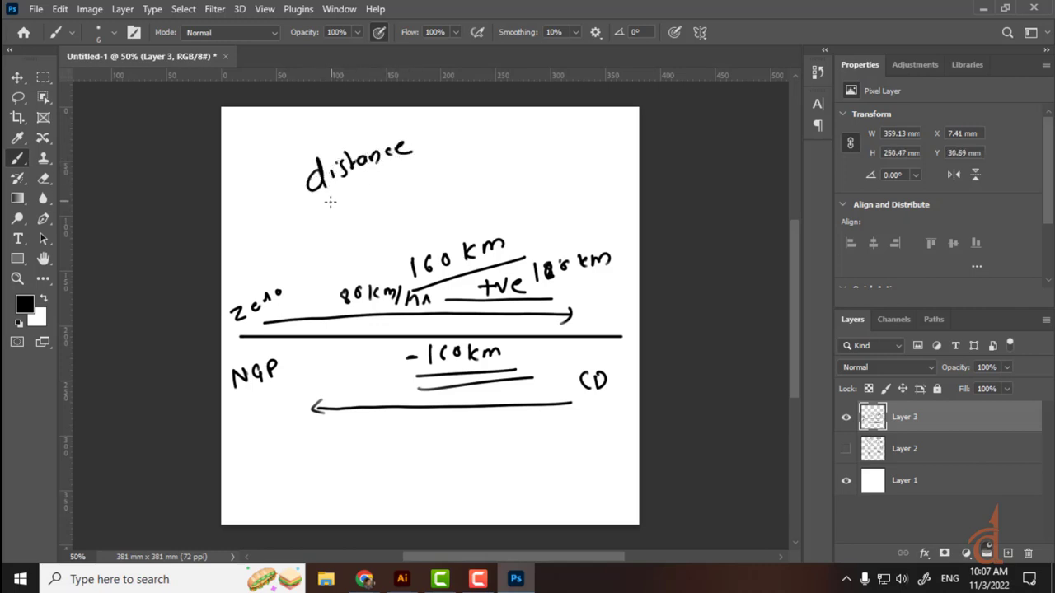
mouse_move(325, 203)
mouse_down()
mouse_move(409, 172)
mouse_move(421, 183)
mouse_up()
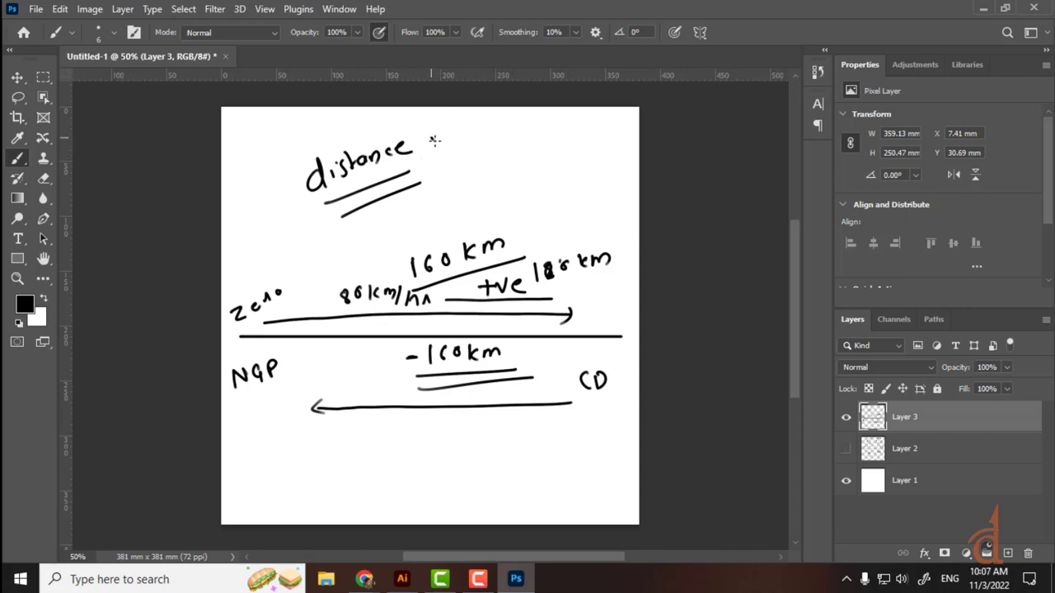
drag(430, 132, 476, 142)
drag(481, 120, 483, 142)
drag(477, 127, 505, 120)
drag(503, 133, 512, 118)
mouse_move(439, 157)
mouse_down()
mouse_move(511, 132)
mouse_move(516, 140)
mouse_up()
mouse_move(480, 176)
mouse_down()
mouse_move(504, 169)
mouse_move(492, 189)
mouse_move(523, 160)
mouse_move(550, 163)
mouse_move(568, 188)
mouse_move(526, 140)
mouse_up()
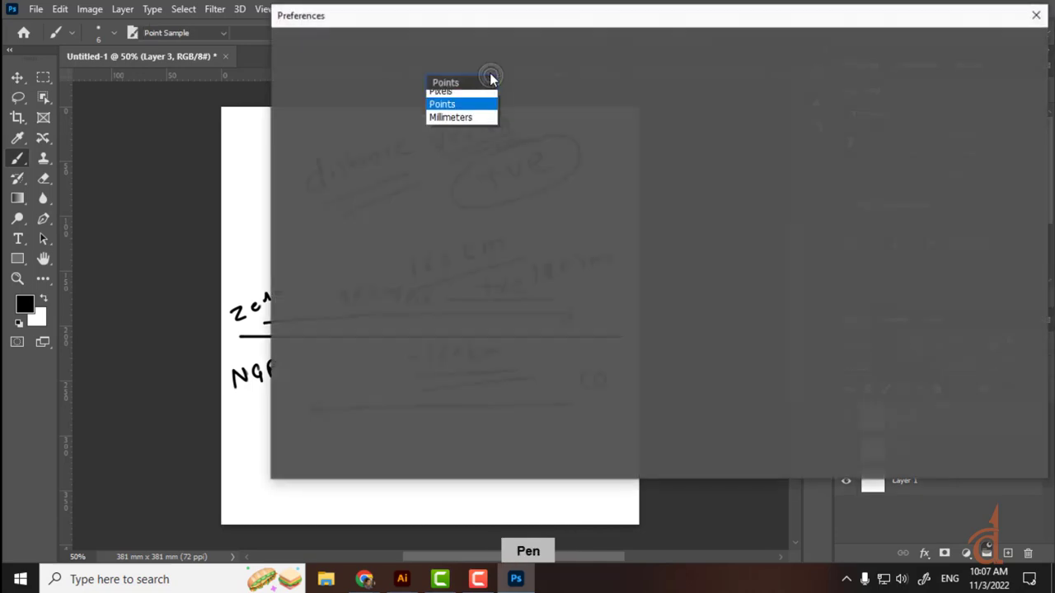
double_click(491, 75)
click(490, 74)
click(490, 70)
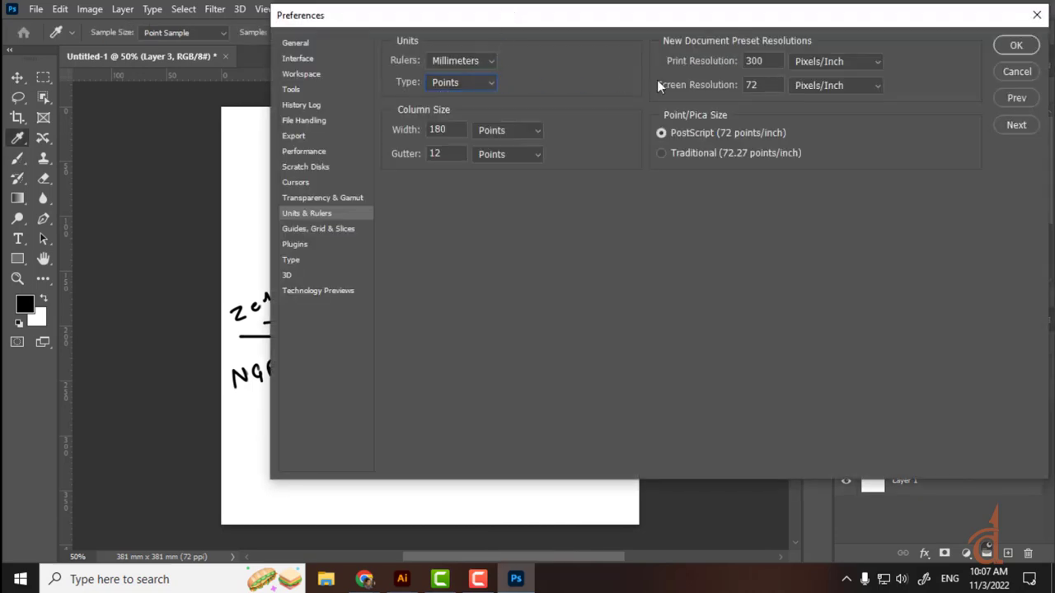
click(1010, 75)
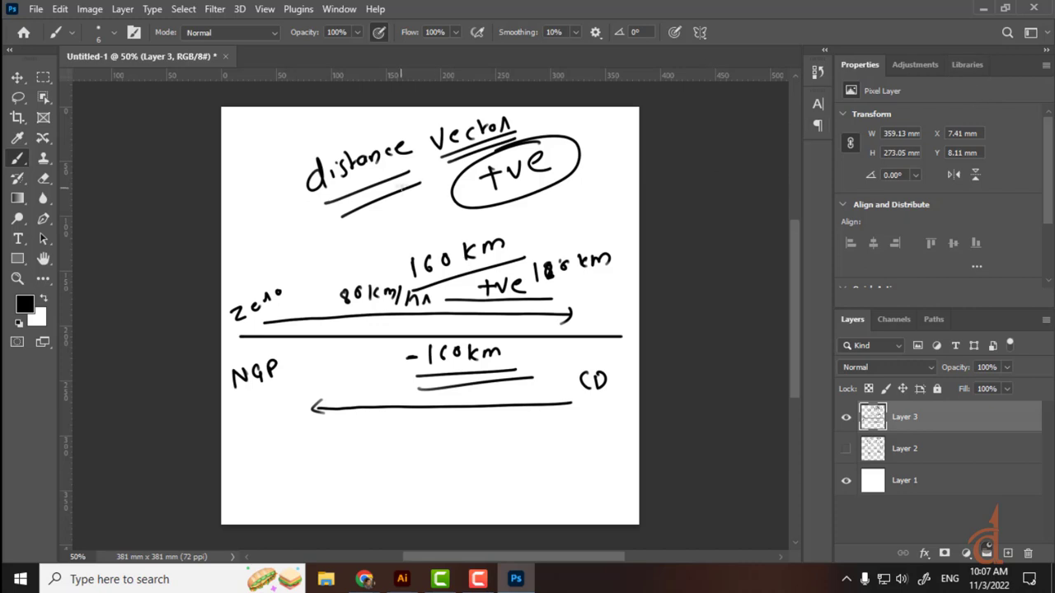
Switch the ruler units to pixels and place vertical guides on the canvas's right and left edges
right_click(480, 73)
click(508, 76)
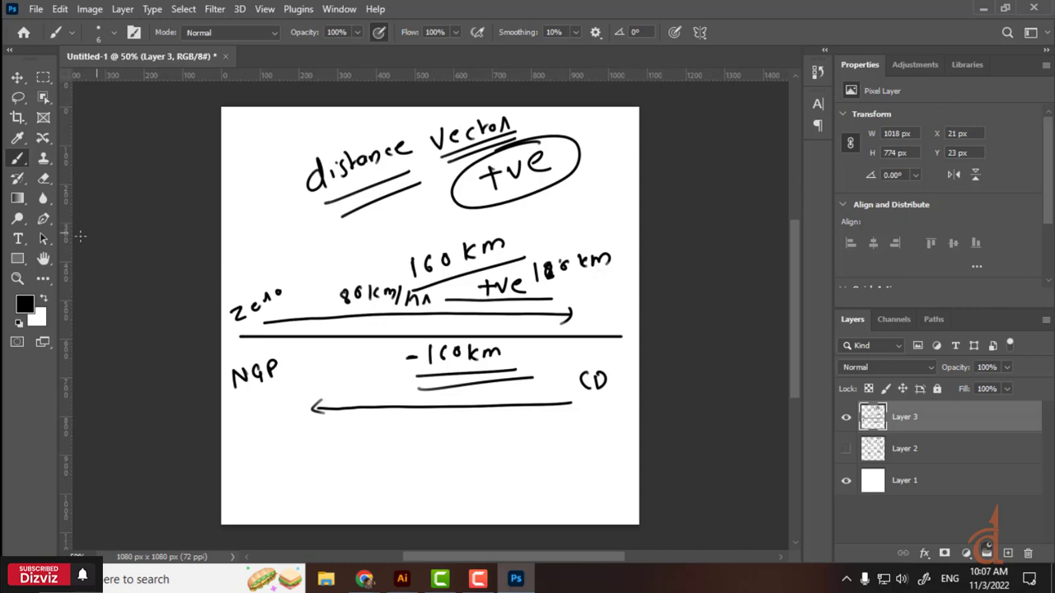
drag(67, 239, 640, 232)
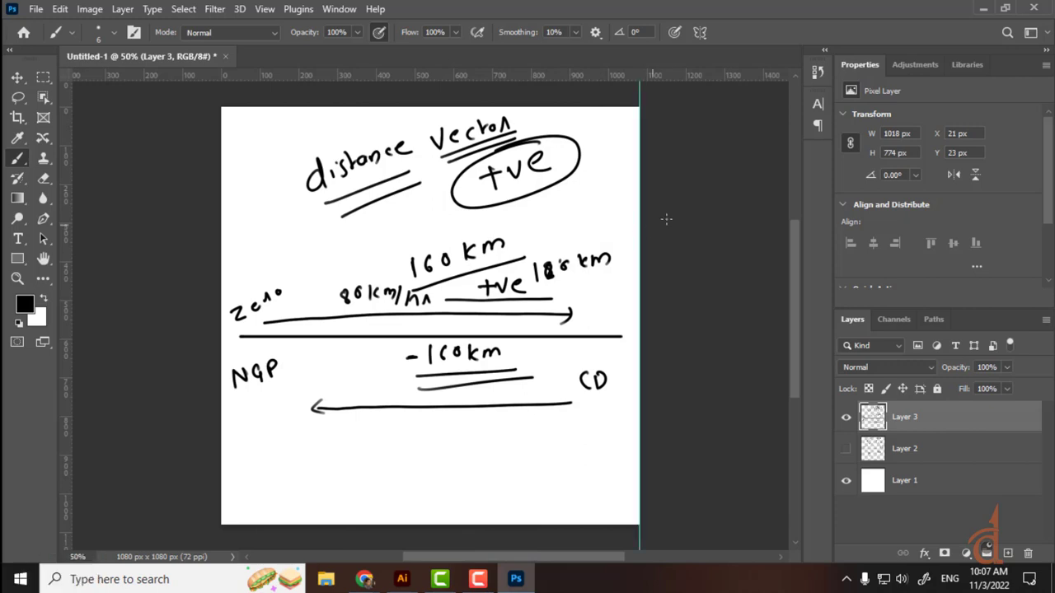
drag(66, 324, 221, 313)
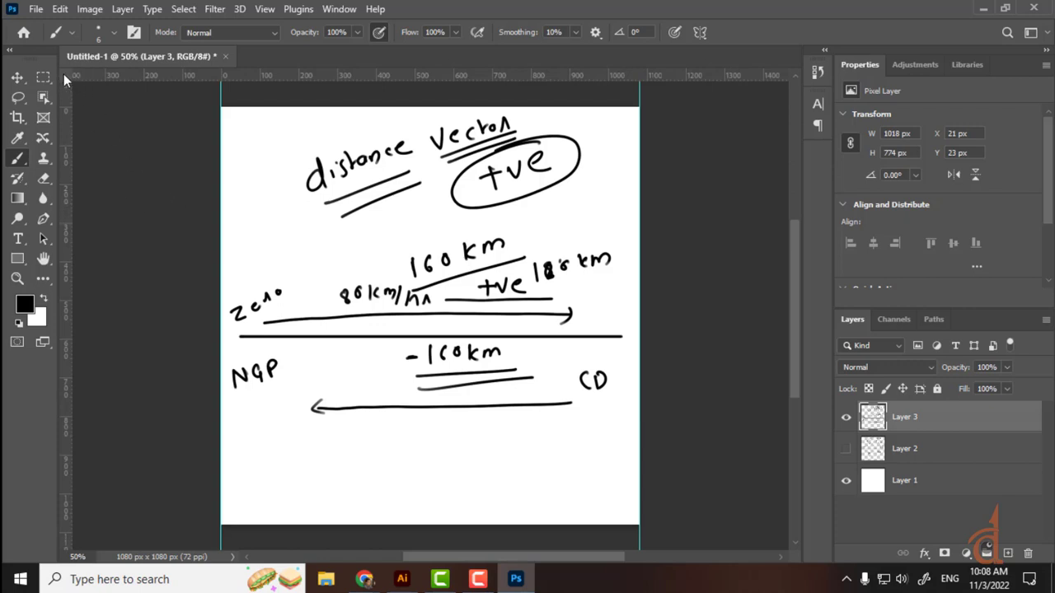
Hide Layer 3, show the axis drawing on Layer 2 and move the ruler origin to the crossing of the two axes
mouse_move(63, 73)
mouse_down()
mouse_move(256, 347)
mouse_move(443, 348)
mouse_move(469, 204)
mouse_move(306, 238)
mouse_move(417, 282)
mouse_move(441, 314)
mouse_up()
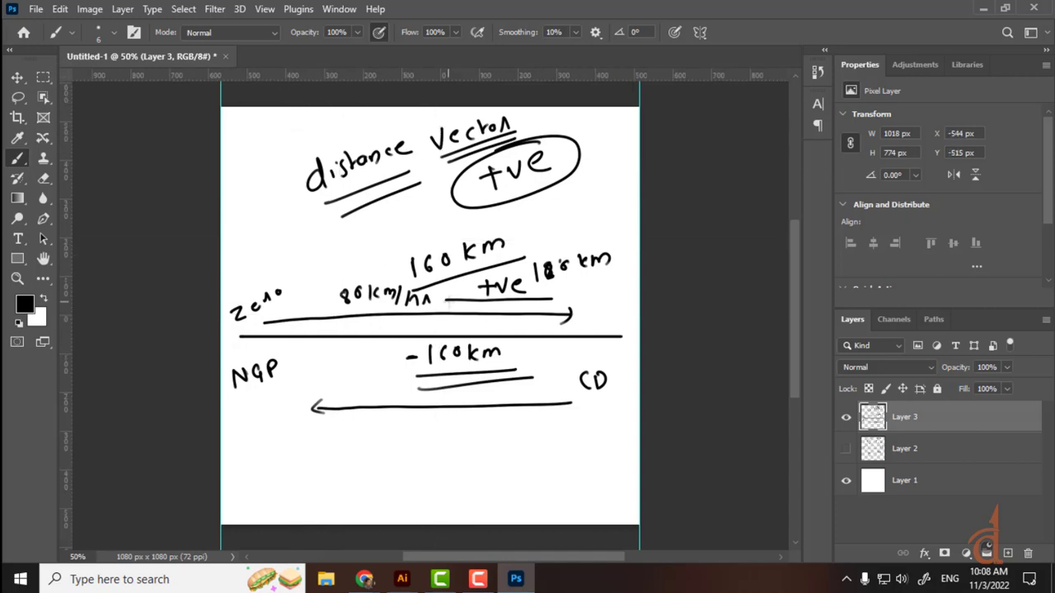
click(845, 417)
click(846, 449)
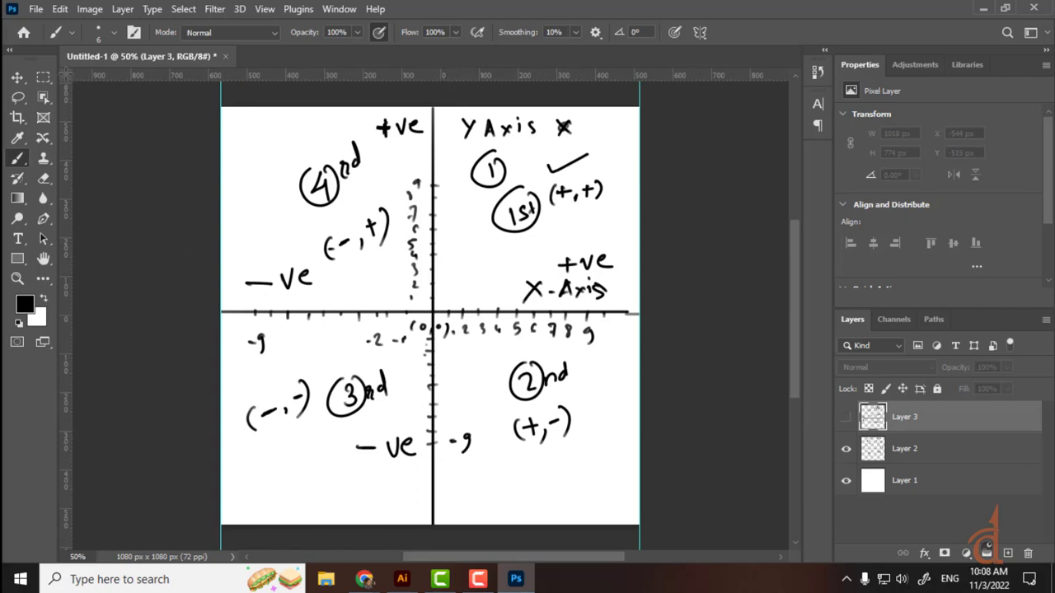
drag(66, 76, 431, 313)
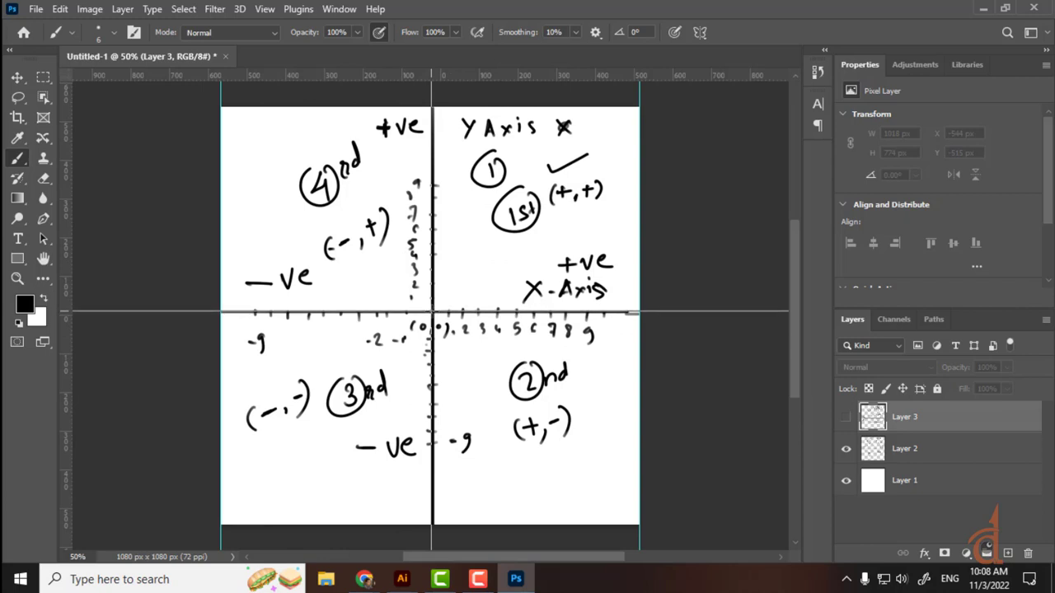
drag(431, 313, 431, 314)
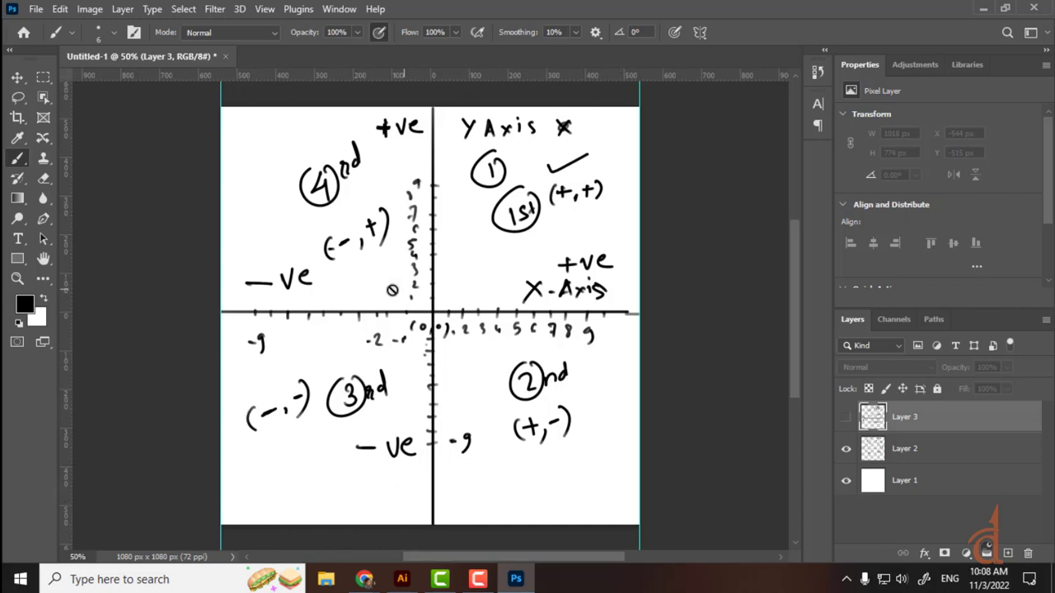
Return the ruler origin to the canvas's upper-left corner and move it back to the crossing of the axes
drag(67, 76, 220, 107)
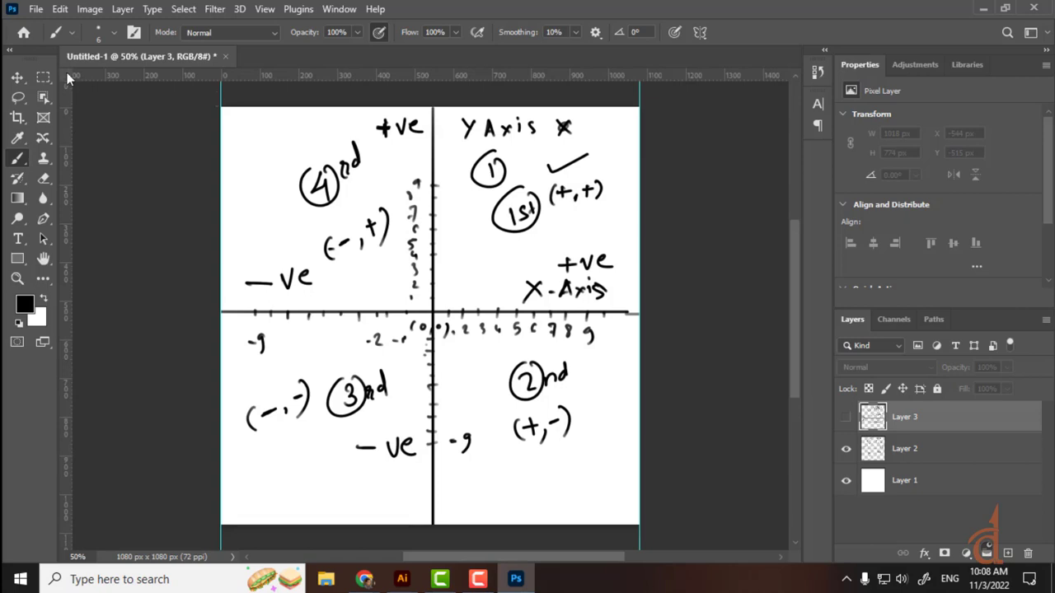
drag(69, 78, 432, 313)
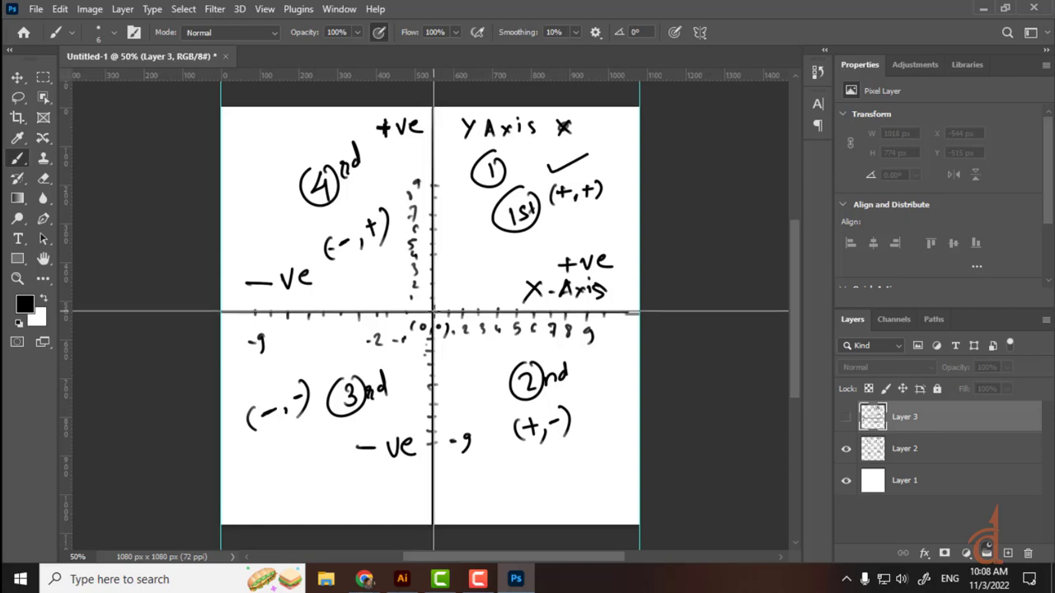
drag(433, 312, 433, 312)
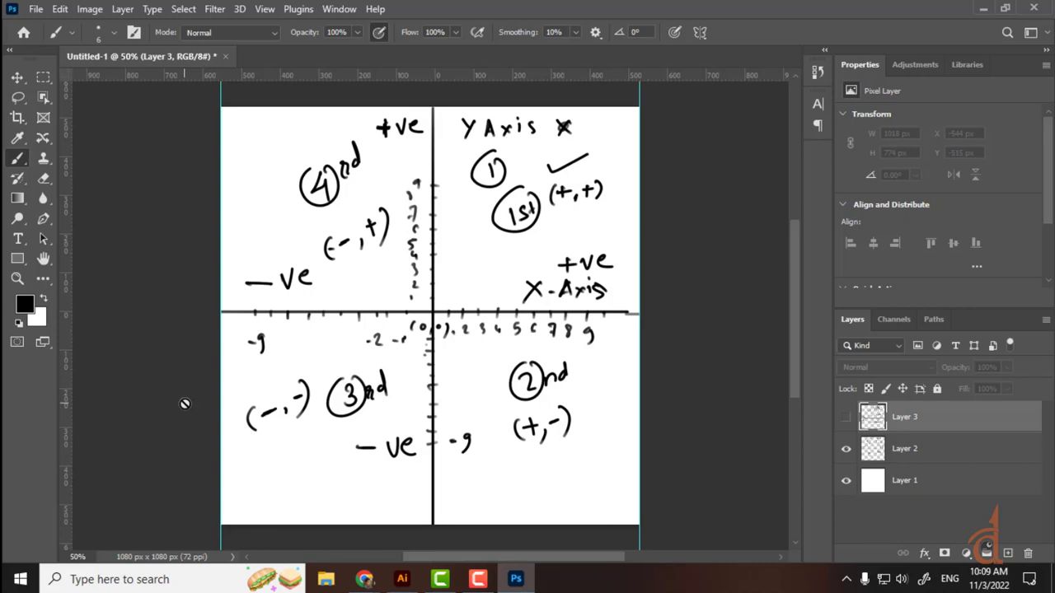
Hide the axis drawing on Layer 2 and add a new empty layer directly above Layer 1
click(845, 448)
click(905, 484)
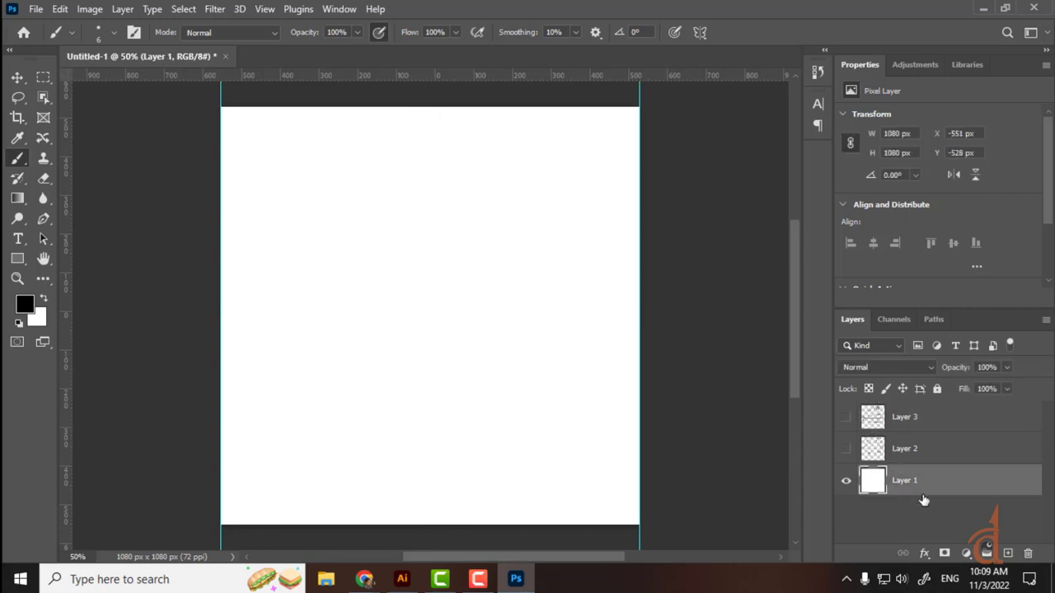
click(1007, 554)
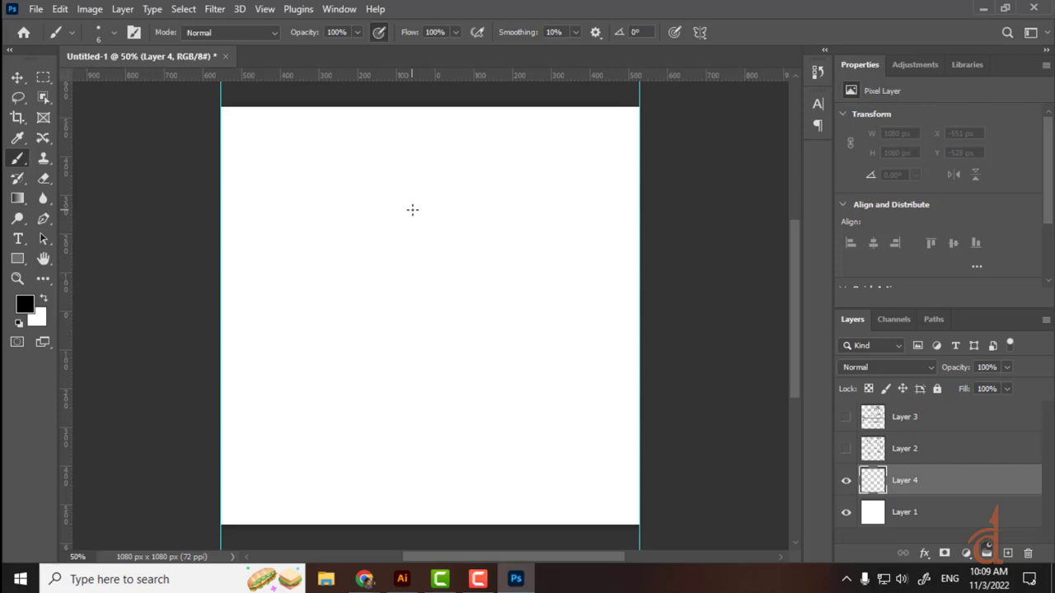
Paint two slanted arrows pointing in opposite directions and write an underlined "Vector" above them with an arrow over the word
mouse_move(318, 300)
mouse_down()
mouse_move(428, 264)
mouse_move(419, 260)
mouse_move(324, 359)
mouse_up()
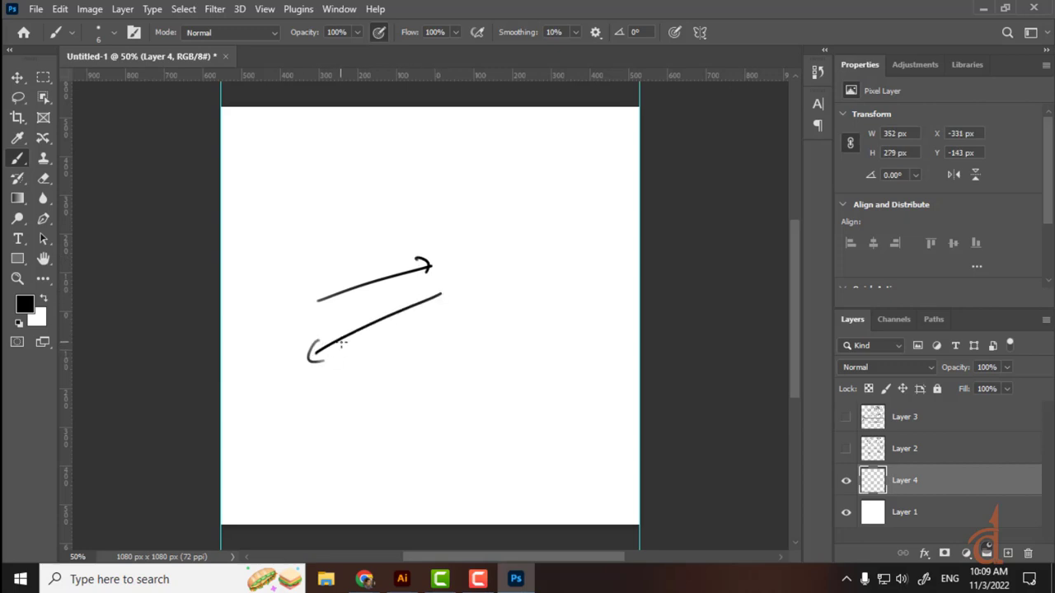
mouse_move(329, 195)
mouse_down()
mouse_move(333, 211)
mouse_move(350, 193)
mouse_move(410, 196)
mouse_move(417, 176)
mouse_up()
drag(341, 225, 439, 186)
drag(382, 230, 380, 236)
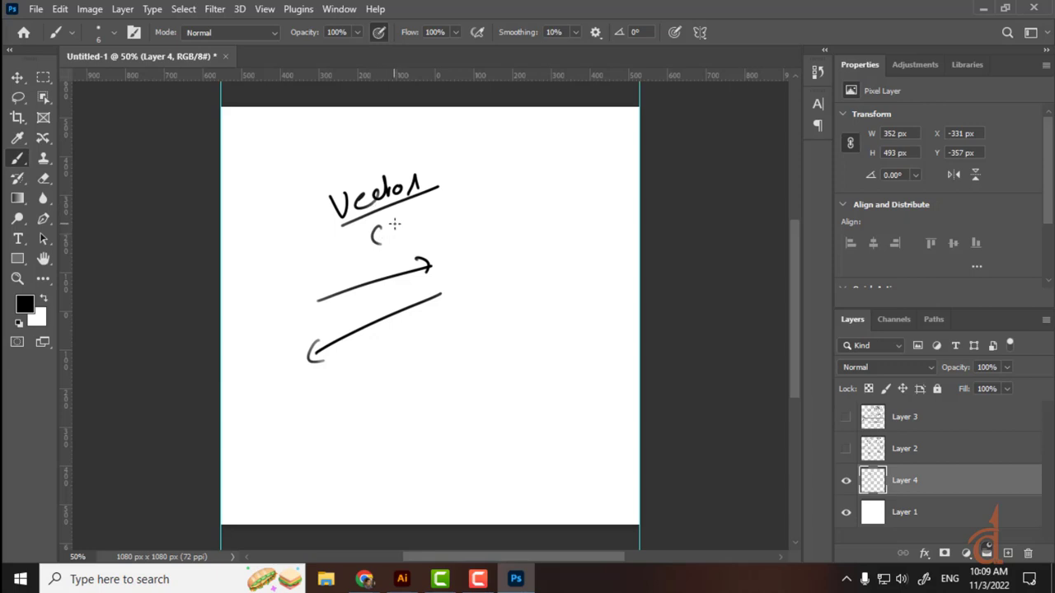
mouse_move(382, 232)
mouse_down()
mouse_move(369, 234)
mouse_move(383, 237)
mouse_up()
mouse_move(328, 191)
mouse_down()
mouse_move(420, 154)
mouse_move(418, 163)
mouse_move(423, 151)
mouse_move(416, 164)
mouse_up()
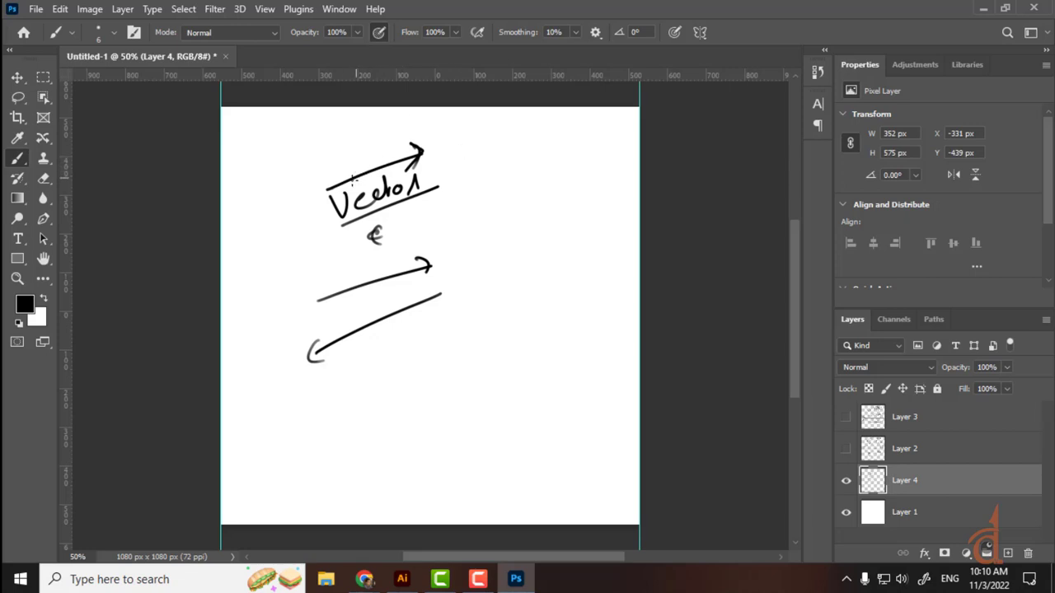
drag(339, 183, 422, 161)
Hide the vector sketch, show the axis drawing for review, hide it again and add a new empty layer above Layer 1
click(849, 482)
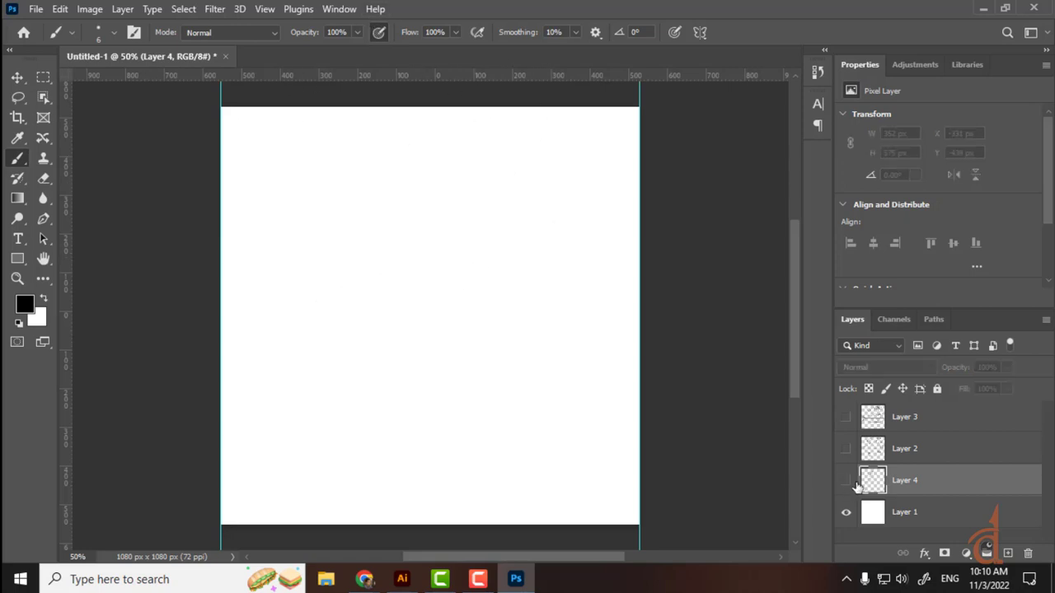
click(847, 448)
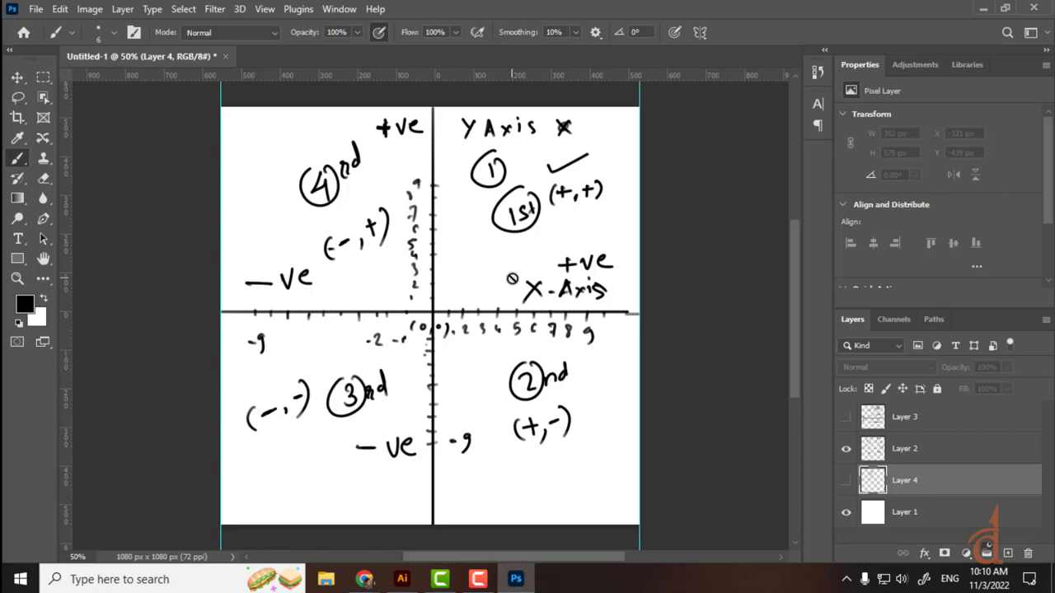
click(846, 448)
click(913, 521)
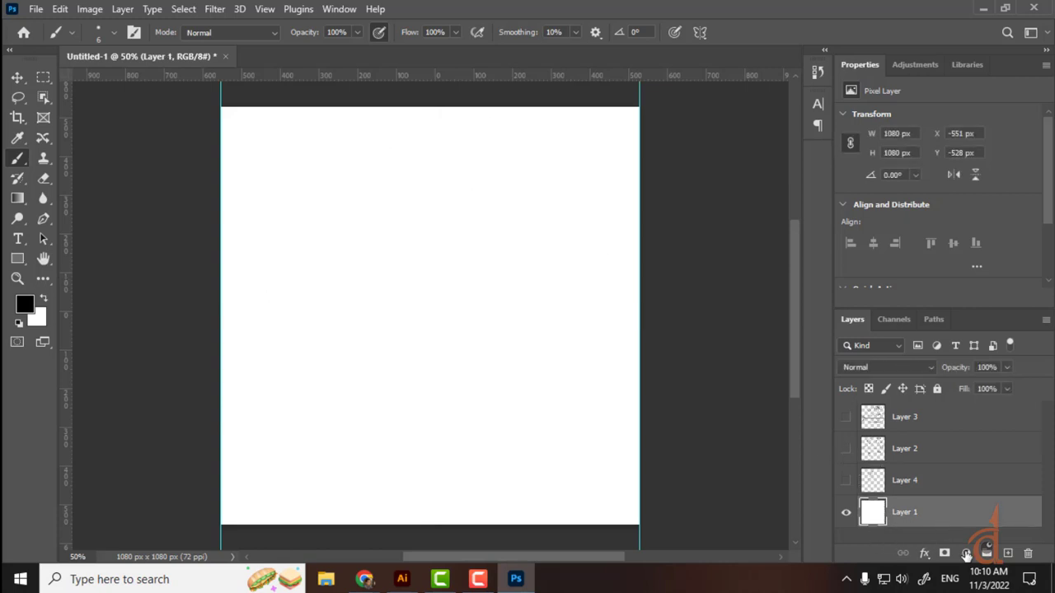
click(1009, 553)
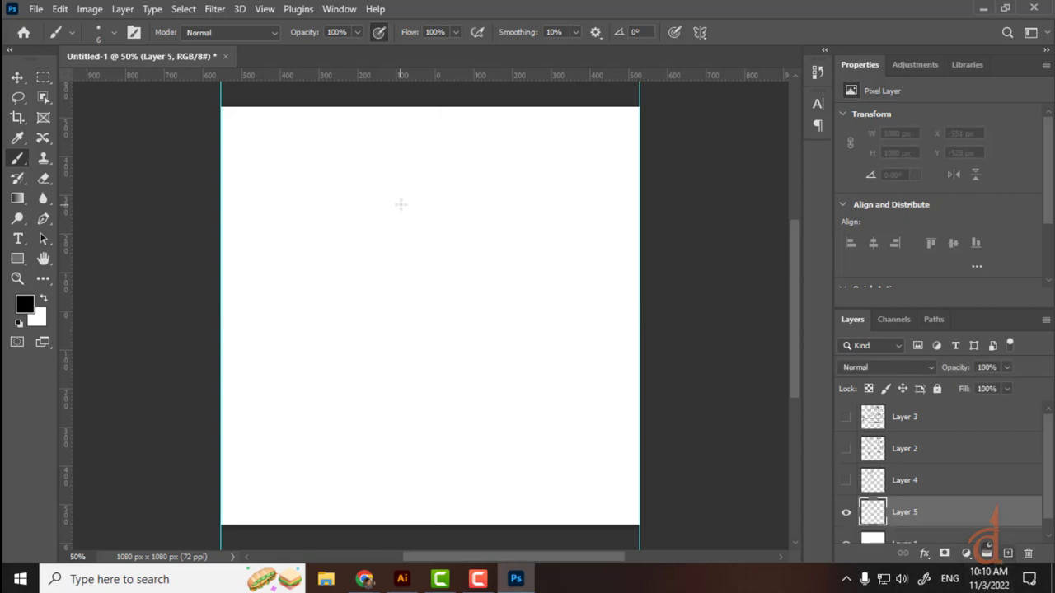
Paint straight vertical and horizontal axes crossing near the canvas center and write "(x, y, Z)" in the upper-right quadrant
drag(436, 112, 429, 470)
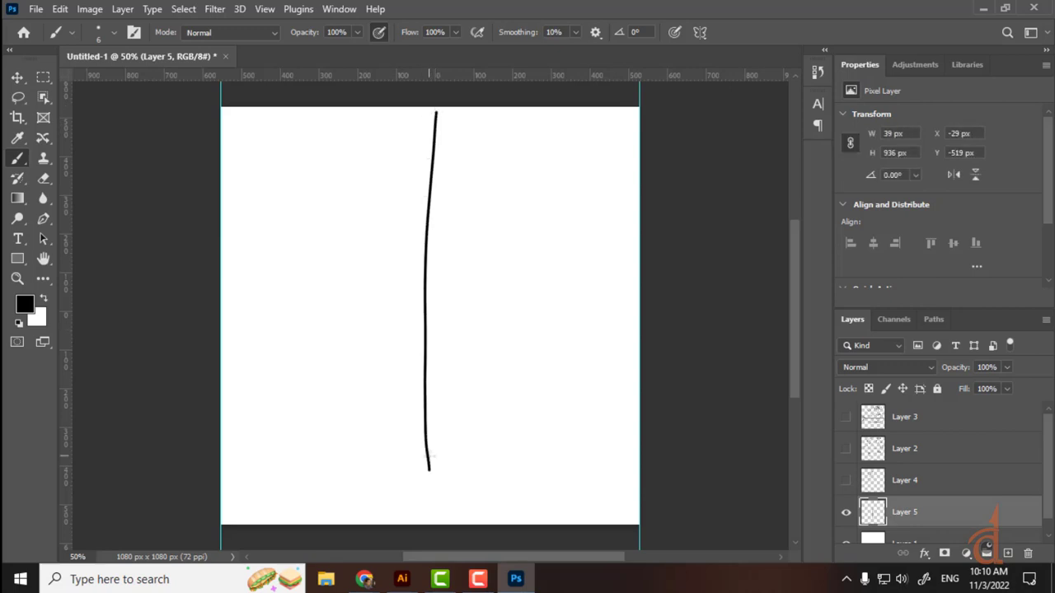
key(ctrl+z)
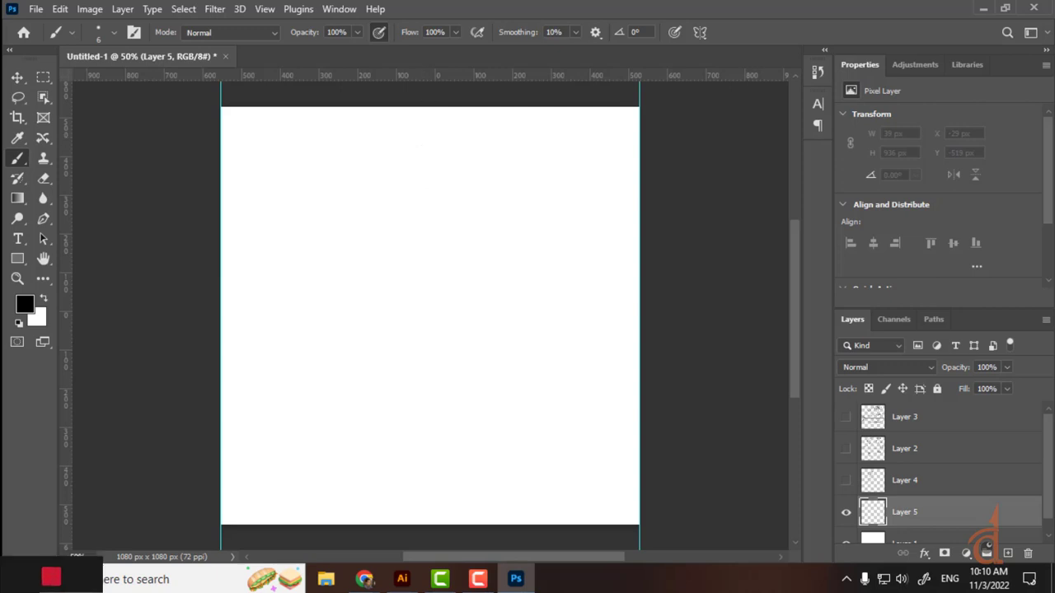
key(shift)
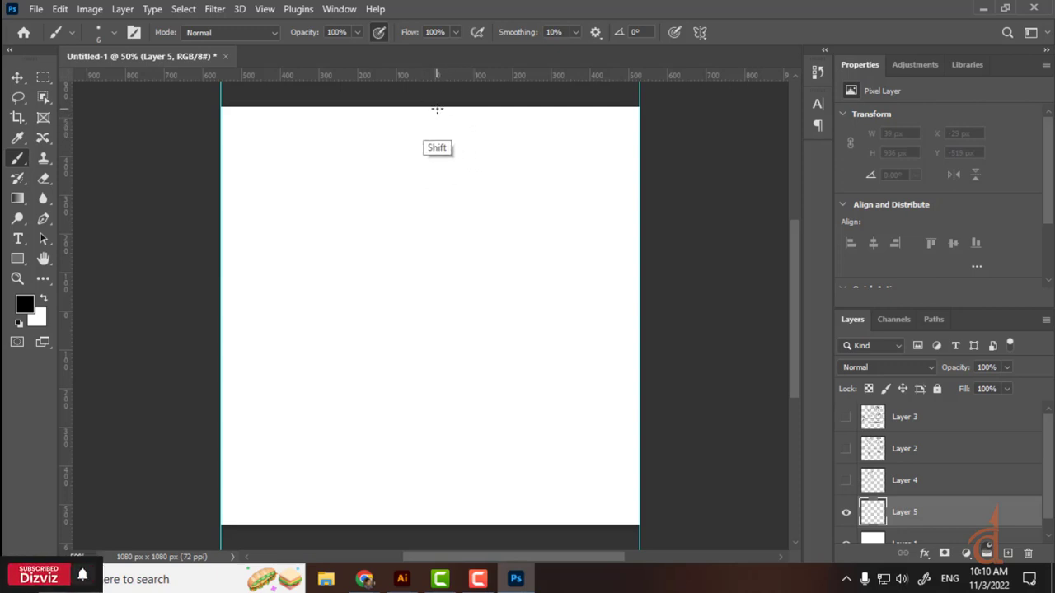
drag(437, 107, 438, 528)
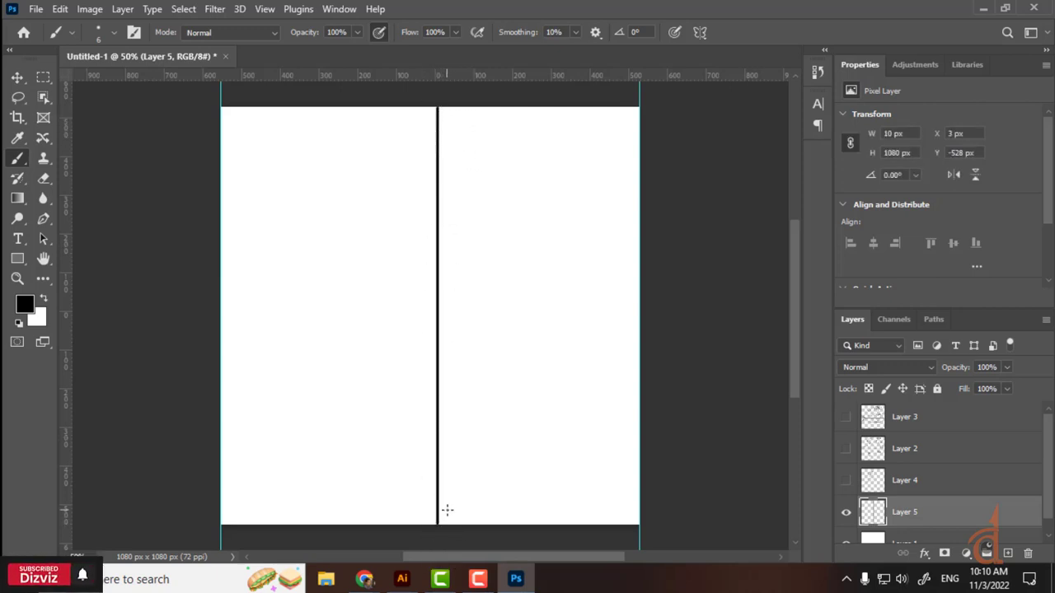
shift+click(221, 305)
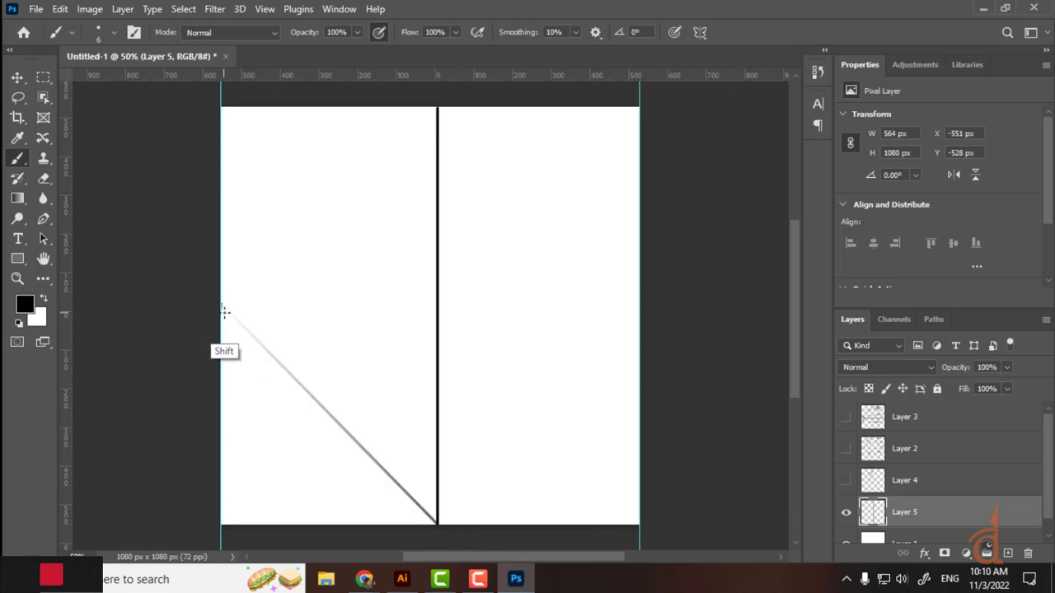
drag(227, 311, 676, 294)
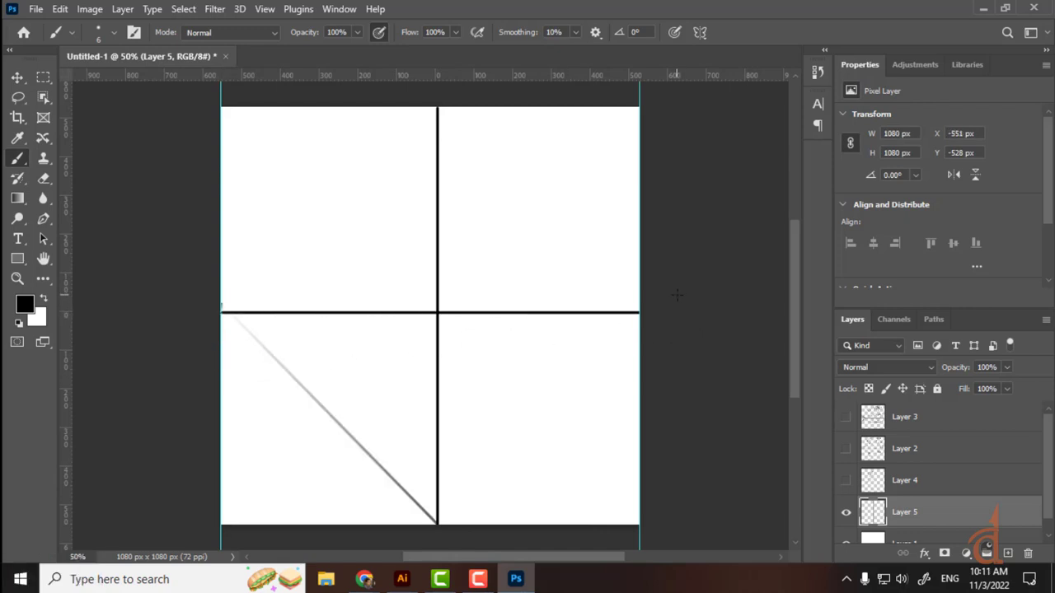
mouse_move(488, 261)
mouse_down()
mouse_move(484, 282)
mouse_move(525, 257)
mouse_move(522, 278)
mouse_up()
mouse_move(537, 252)
mouse_down()
mouse_move(547, 281)
mouse_move(589, 264)
mouse_move(594, 282)
mouse_up()
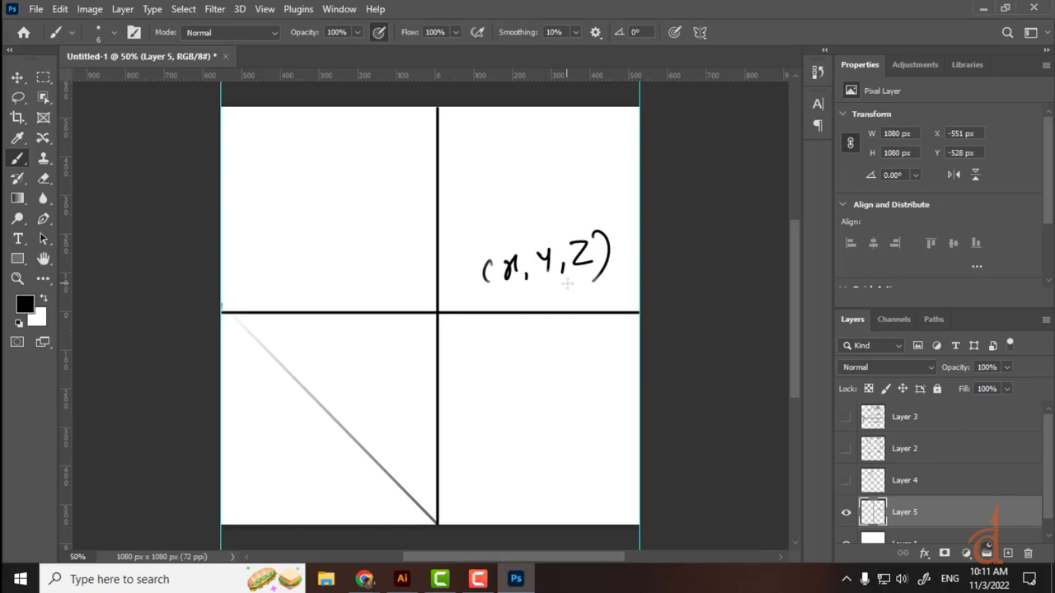
Search Windows for "max", launch 3ds Max 2014 and return to Photoshop while it loads
click(151, 576)
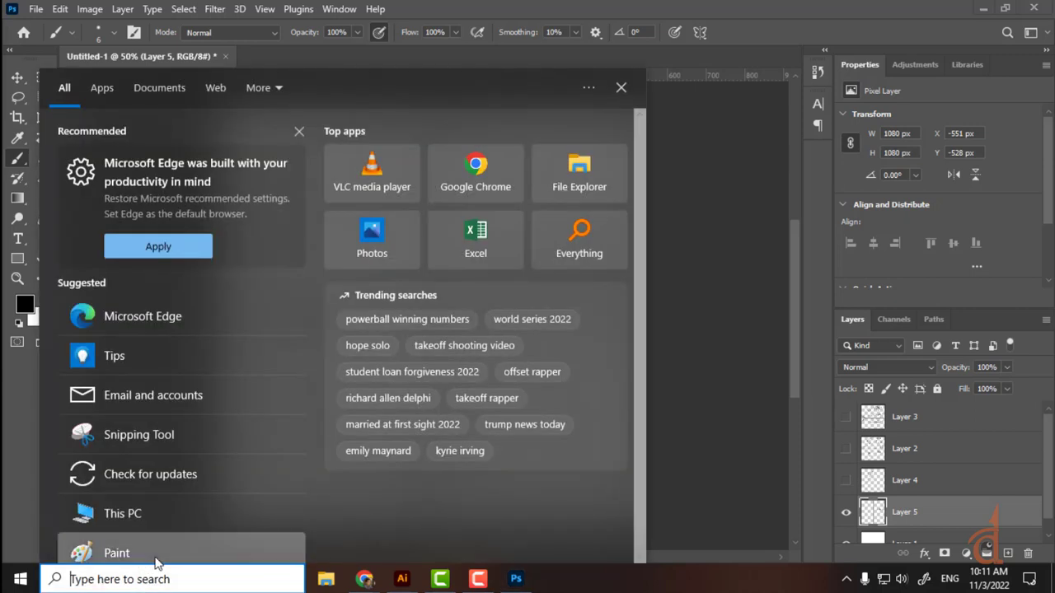
text(m)
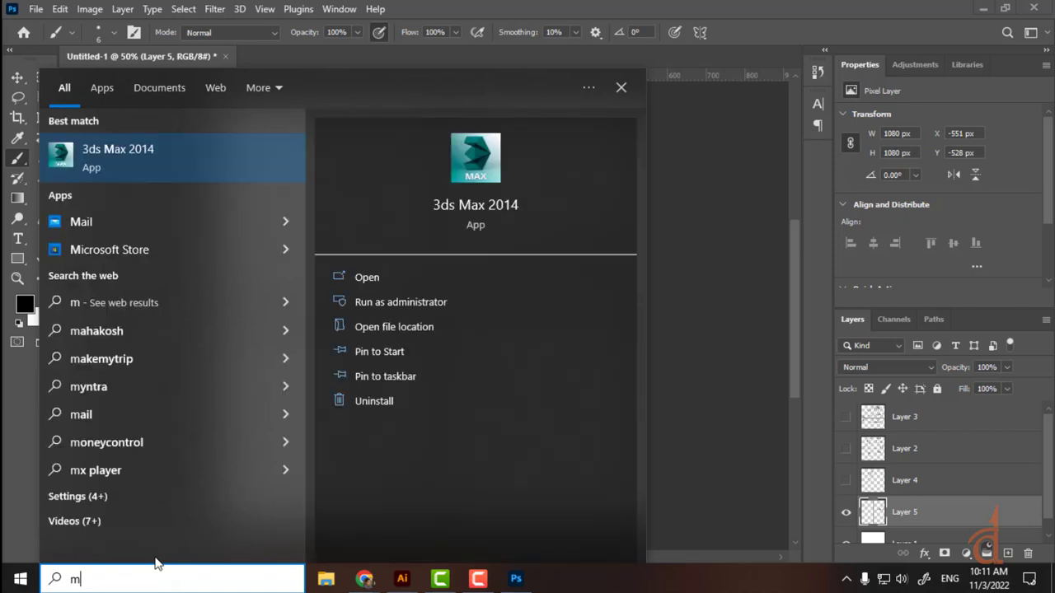
text(ax)
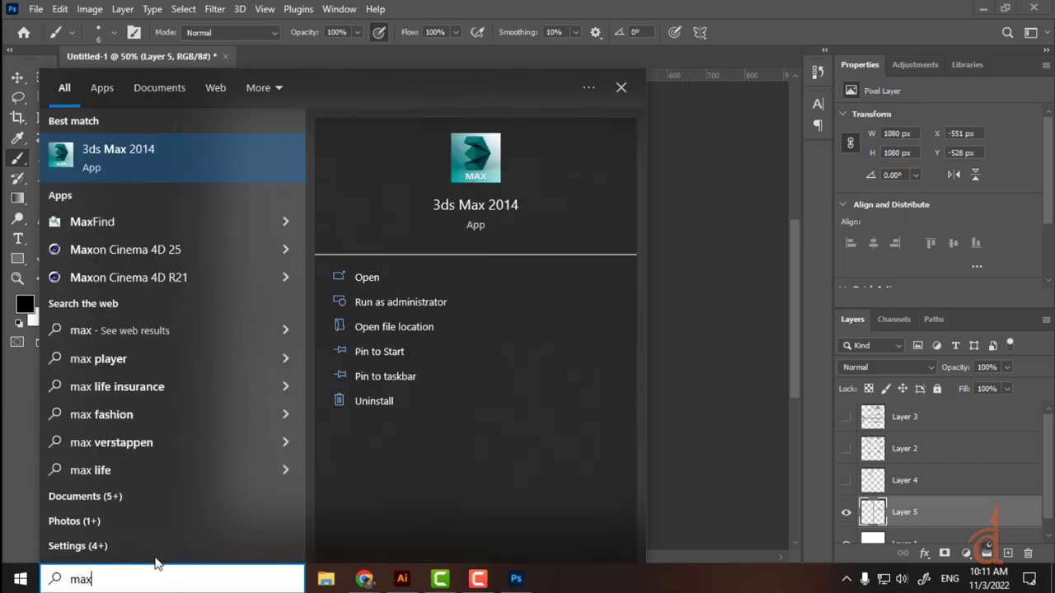
key(Return)
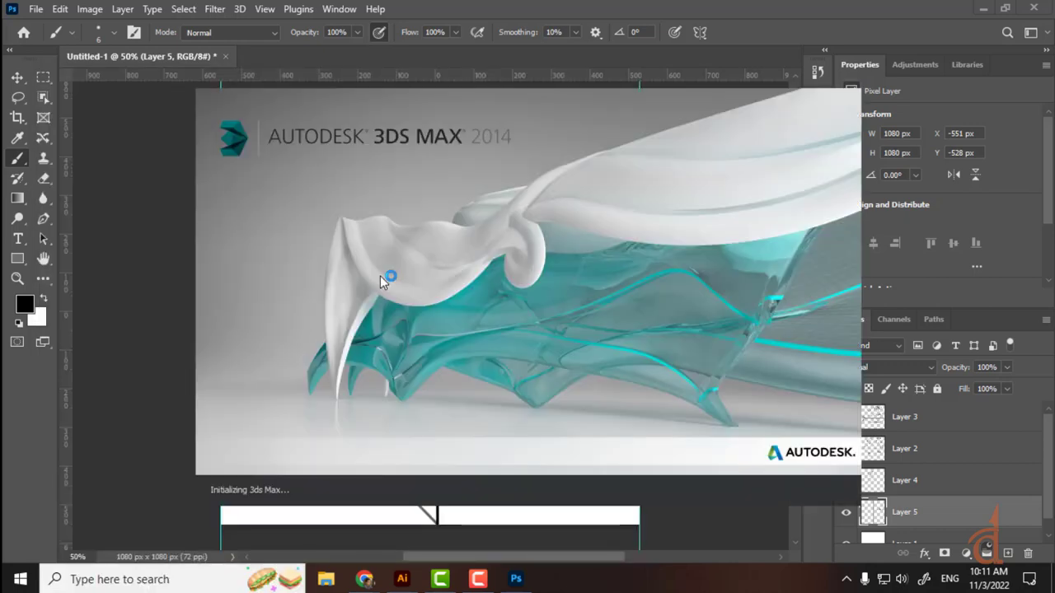
click(463, 10)
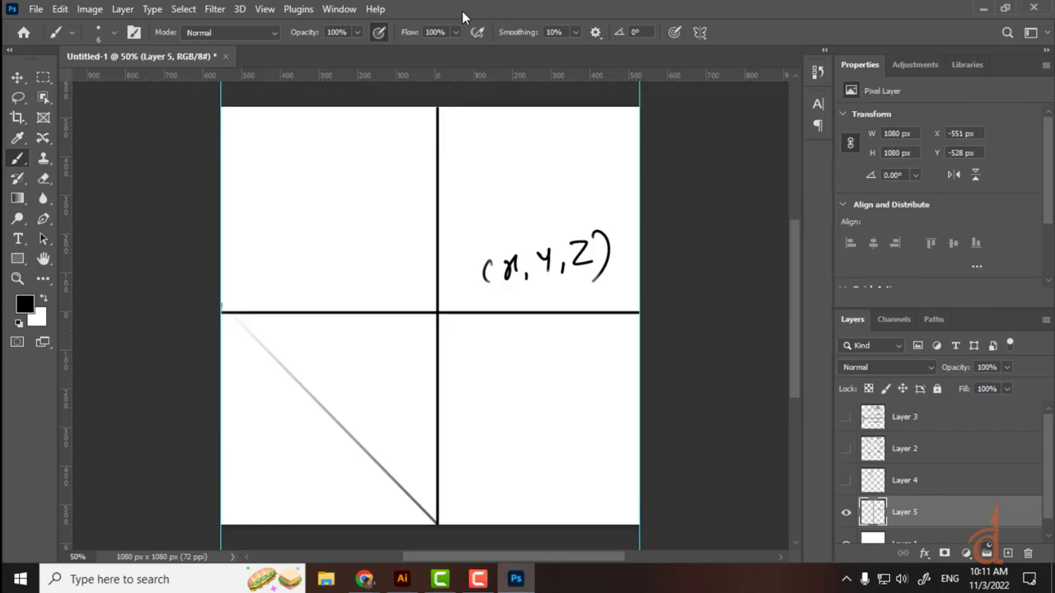
Hide Layer 5 and add a new empty layer directly above Layer 1
click(846, 512)
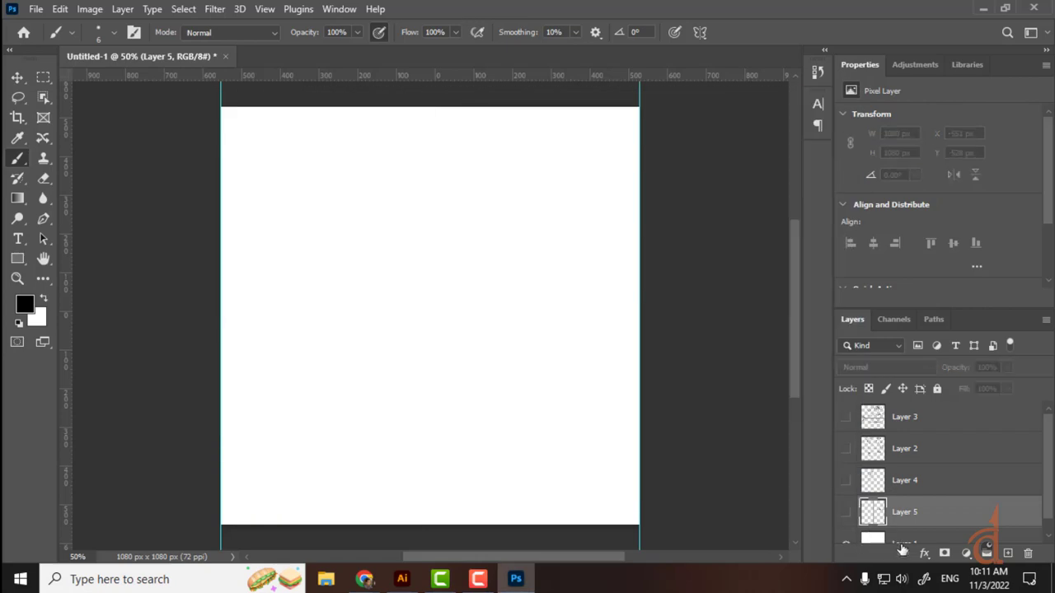
click(924, 541)
click(1007, 553)
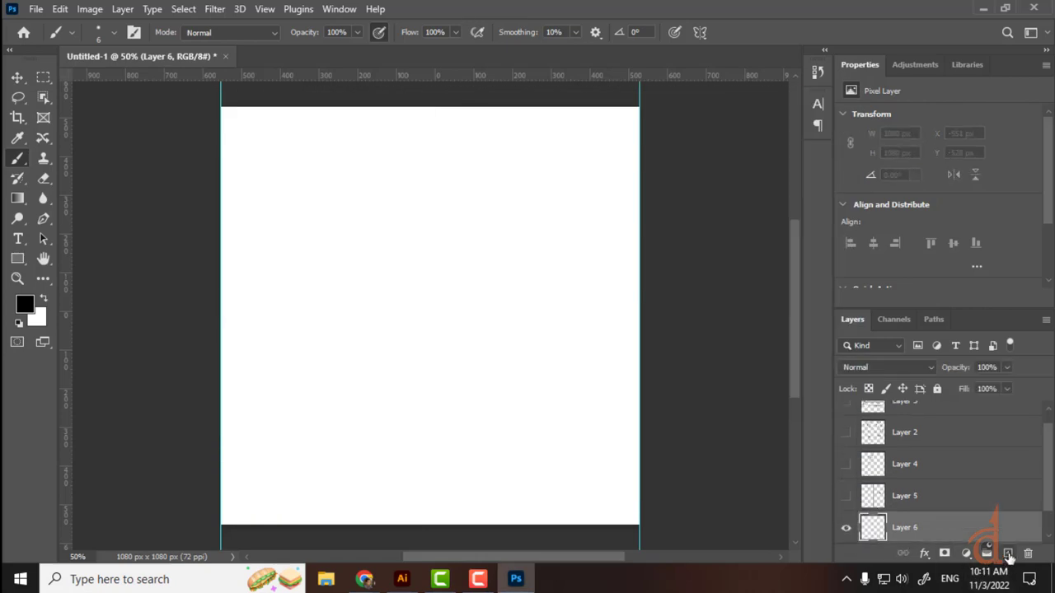
Switch to the Elliptical Marquee tool and close the XP-Pen tablet settings window
click(44, 78)
click(86, 96)
mouse_move(337, 220)
mouse_down()
mouse_move(536, 432)
mouse_move(564, 445)
mouse_move(557, 436)
mouse_up()
key(alt)
key(space)
key(e)
key(b)
key(ctrl+s)
key(ctrl+z)
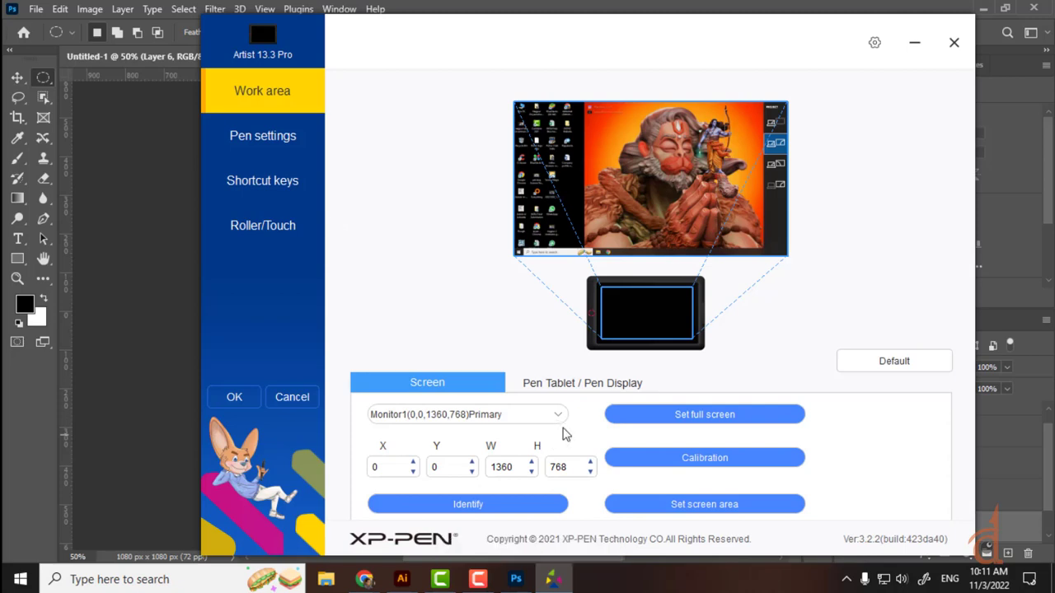
click(954, 43)
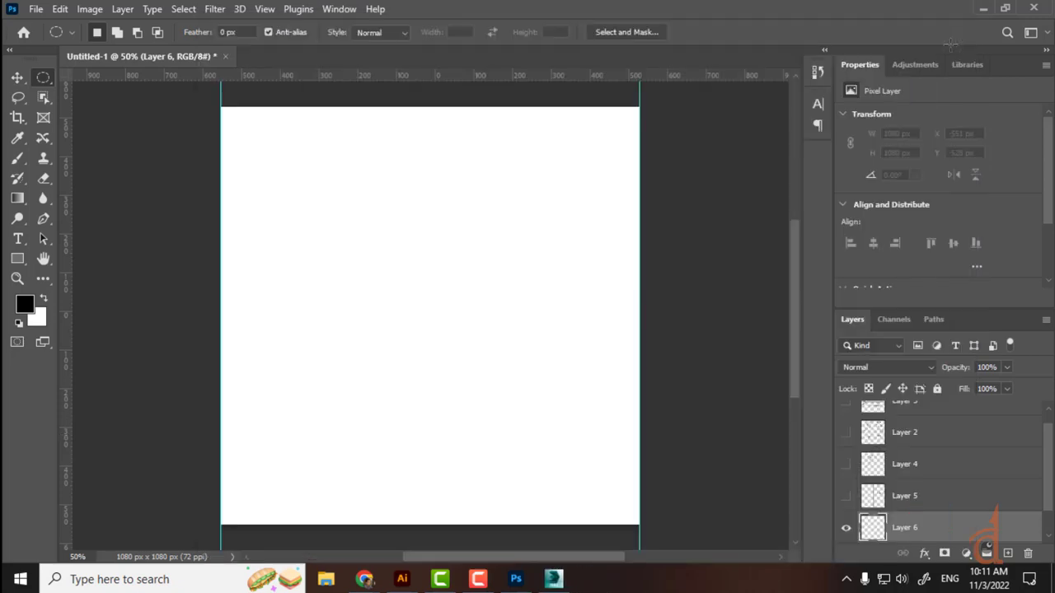
key(alt)
key(space)
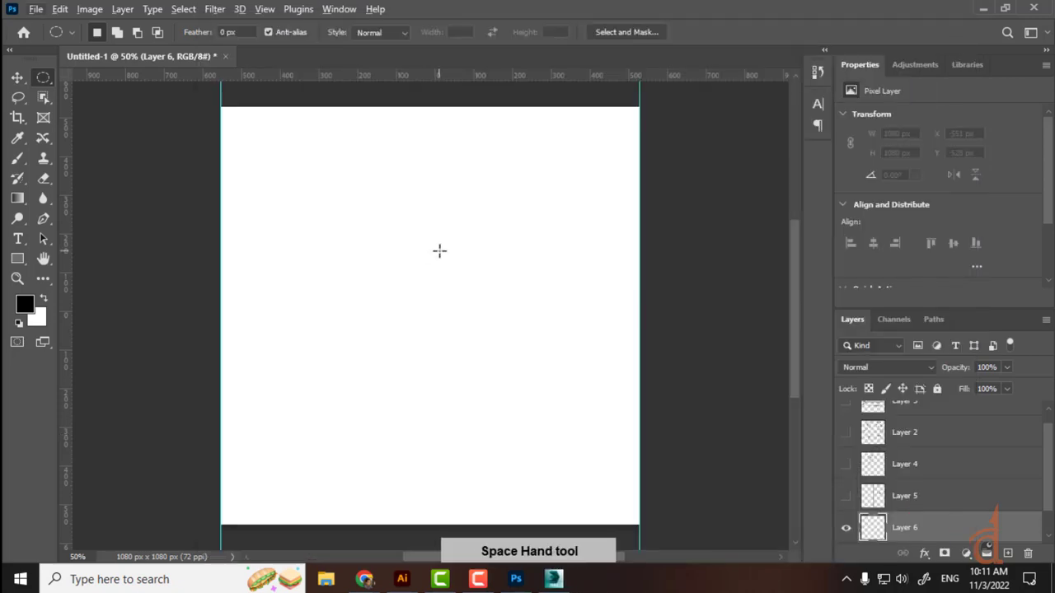
key(e)
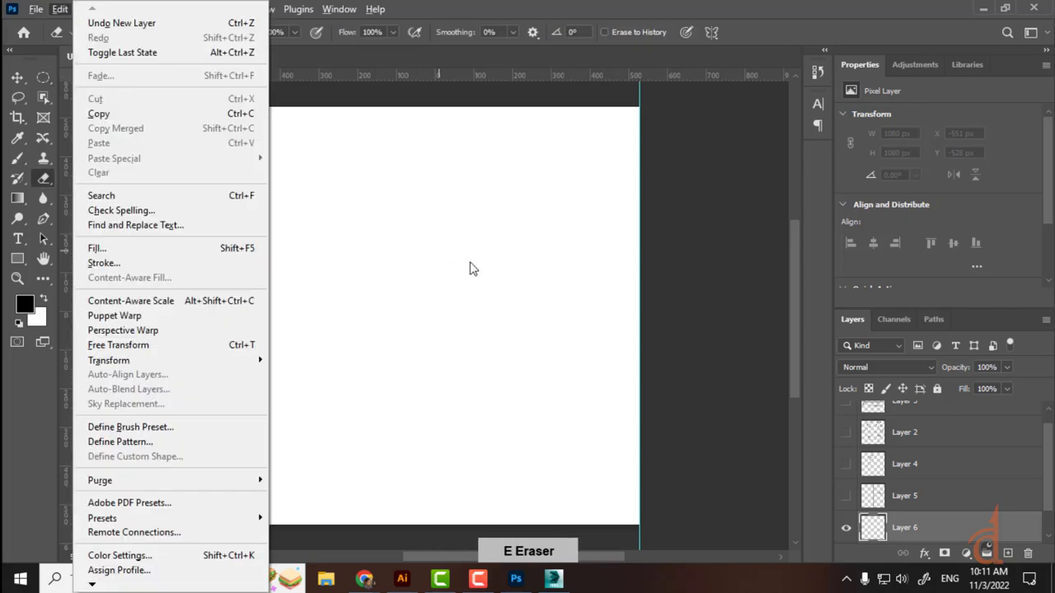
key(ctrl+s)
click(480, 193)
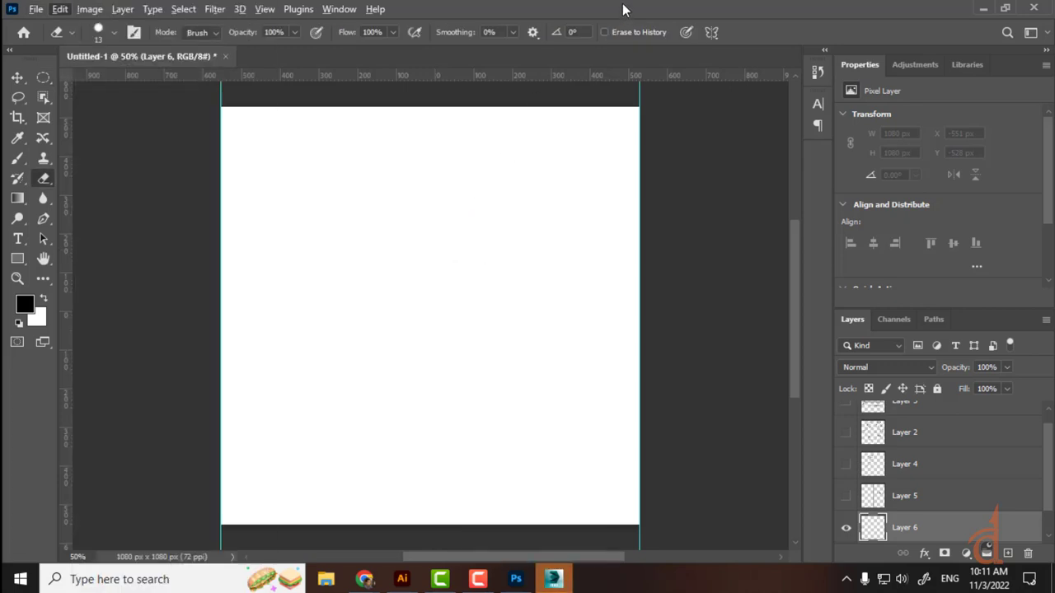
key(b)
Select a roughly circular area of about 620 by 632 px near the canvas center and fill it with black
key(m)
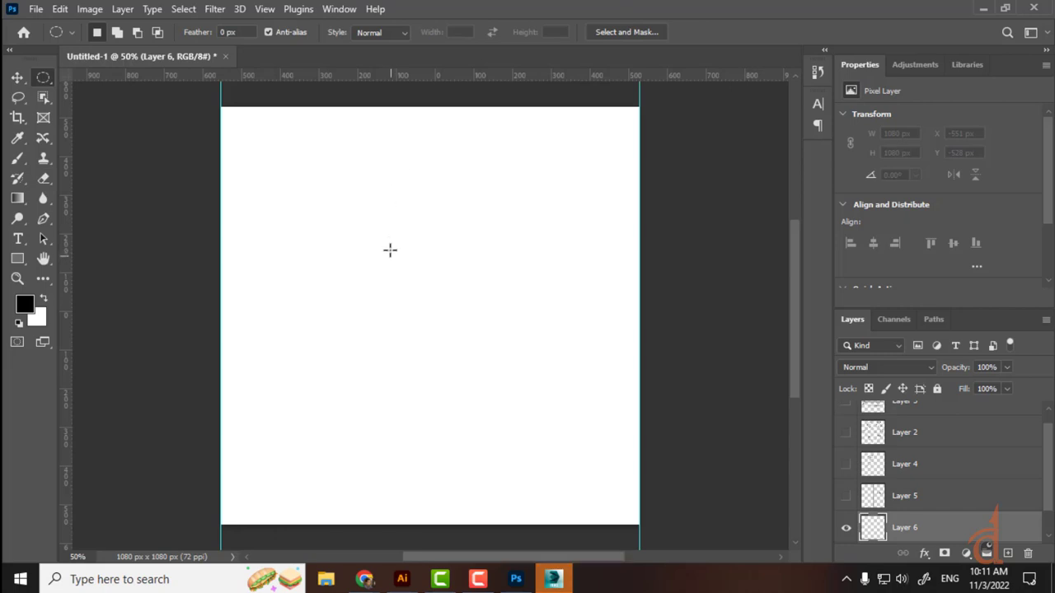
mouse_move(366, 219)
mouse_down()
mouse_move(328, 179)
mouse_move(513, 400)
mouse_move(568, 423)
mouse_up()
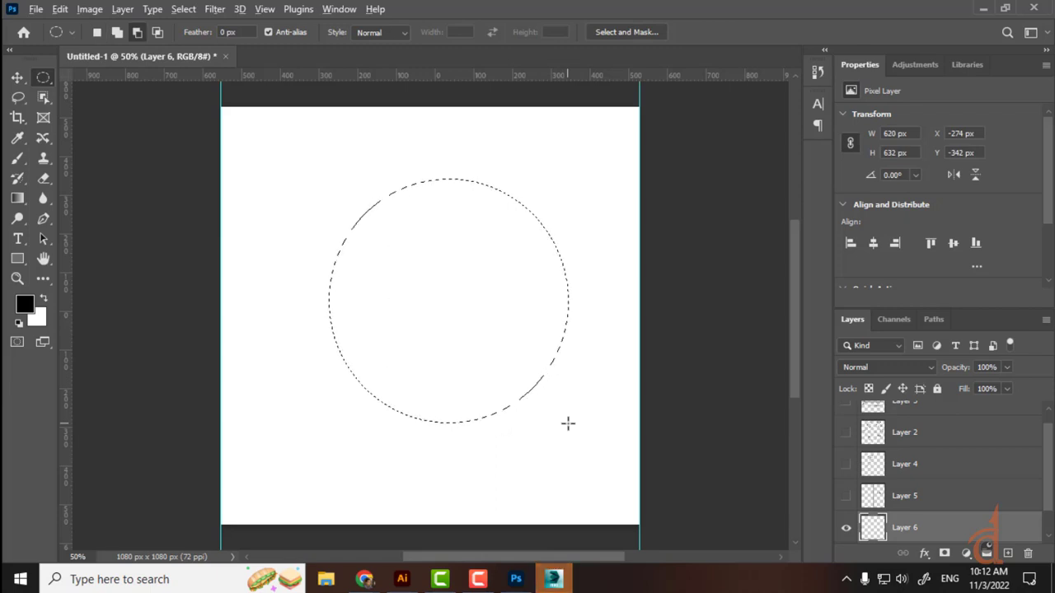
key(alt+BackSpace)
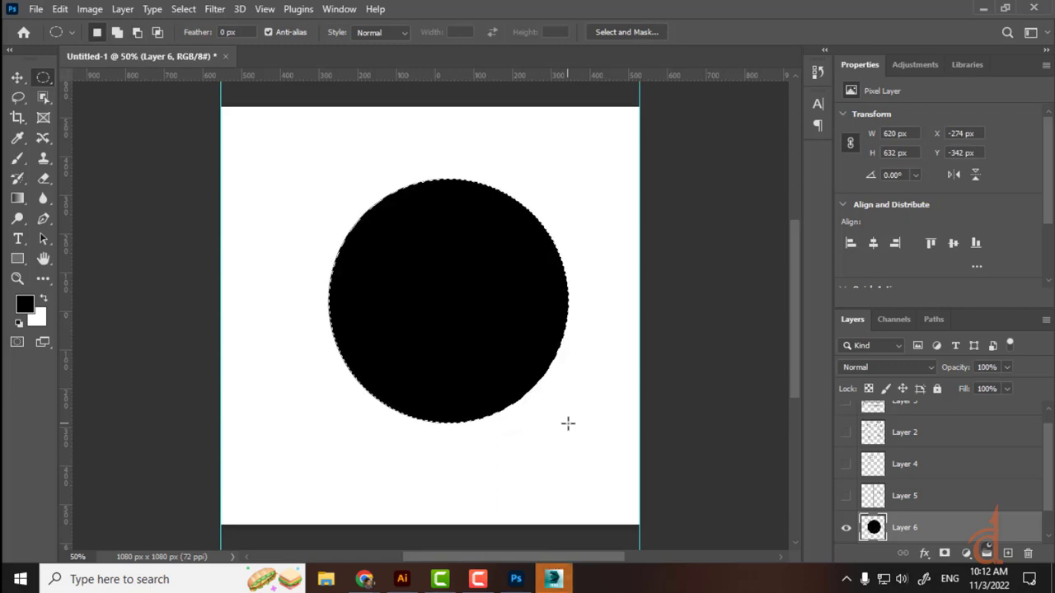
Try deselecting and moving the black circle with the Move tool, and undo back to the active circular selection
key(ctrl+d)
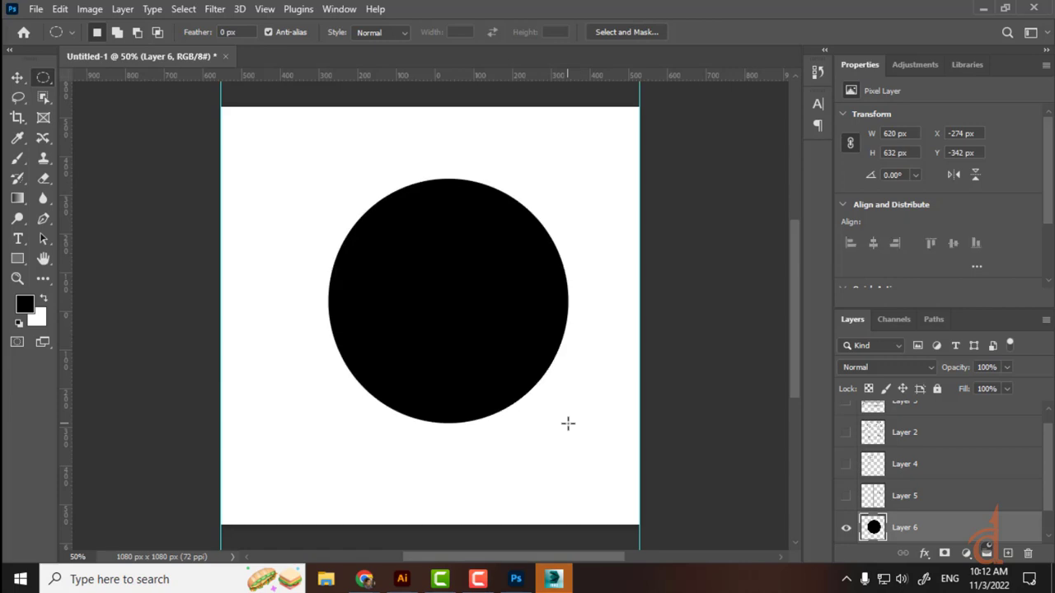
key(v)
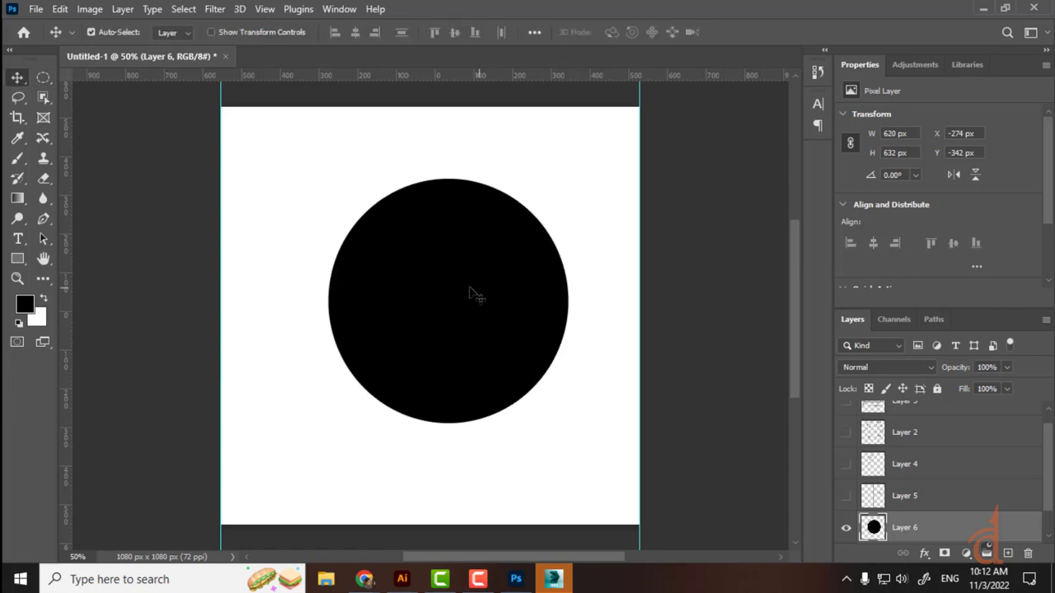
drag(449, 293, 464, 292)
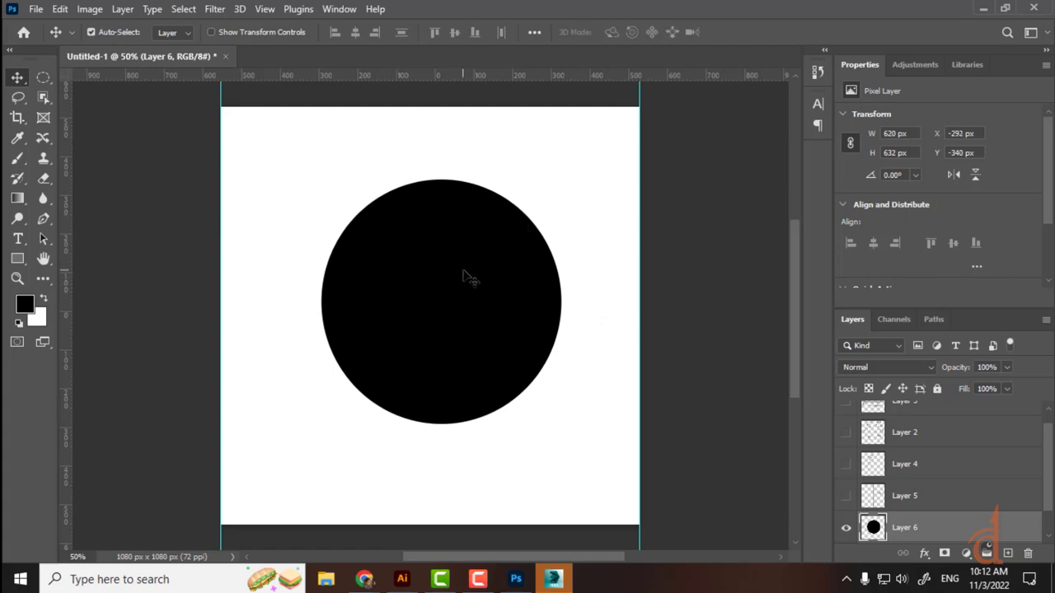
key(ctrl+shift+z)
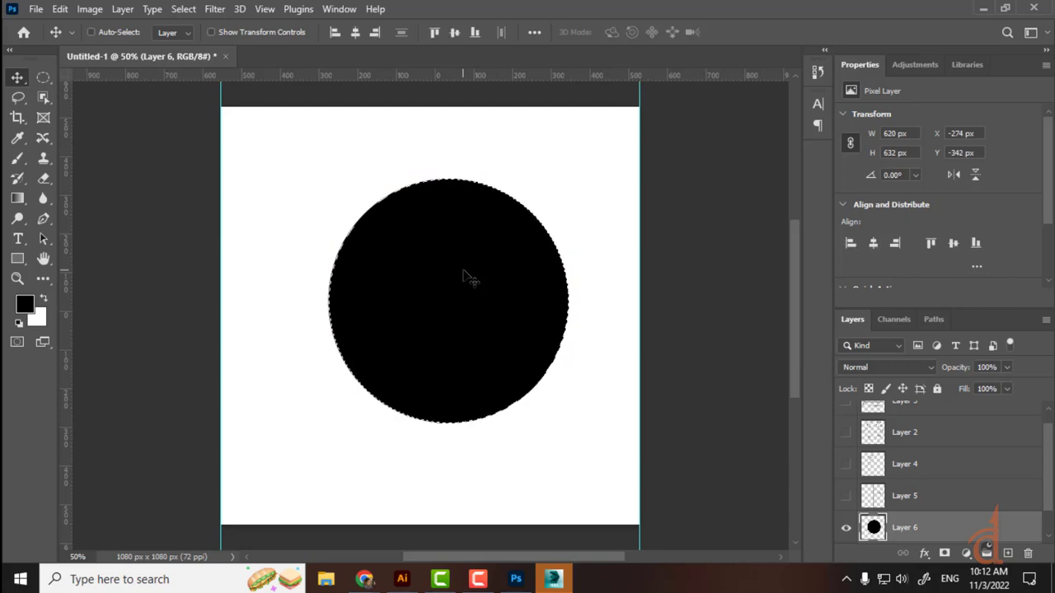
Set the foreground color to the muted green #68ae7d and fill the circular selection with it
click(26, 304)
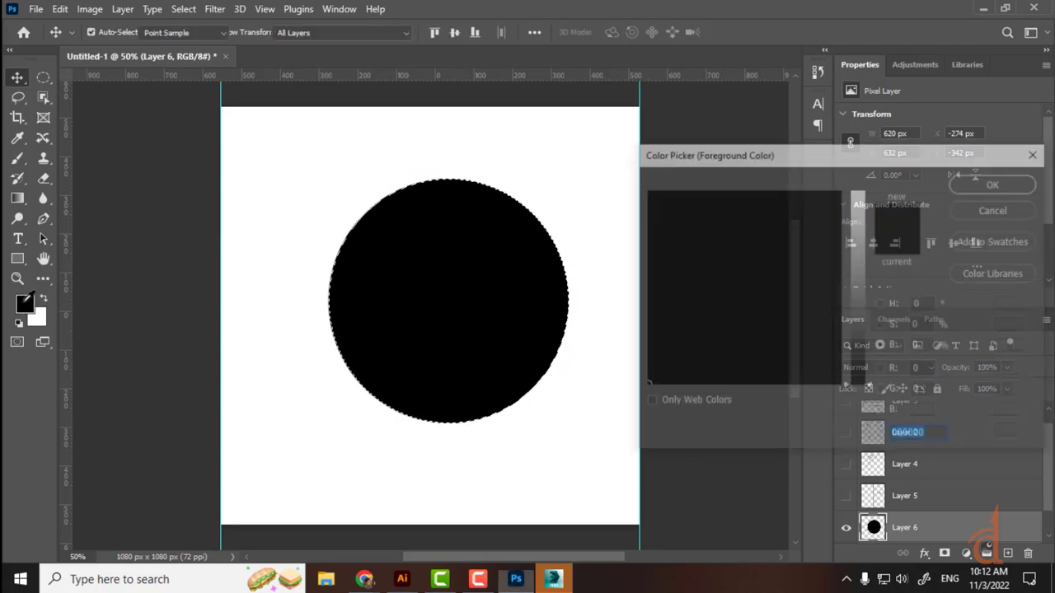
drag(862, 317, 859, 235)
click(734, 295)
click(982, 184)
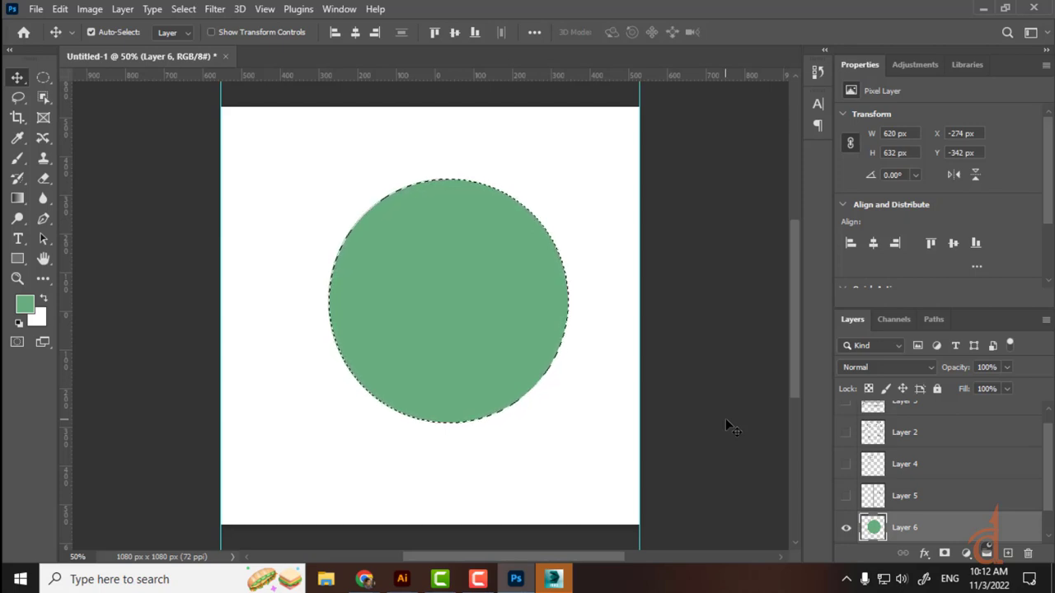
Add a new empty layer above the green circle and set up a Soft Round brush at 125 px
click(1007, 554)
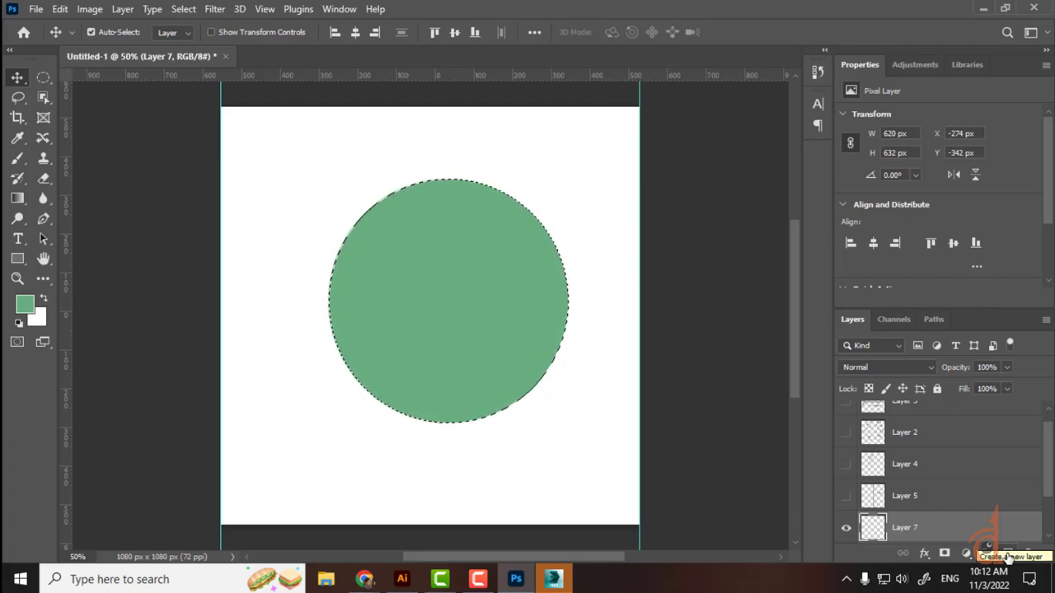
key(b)
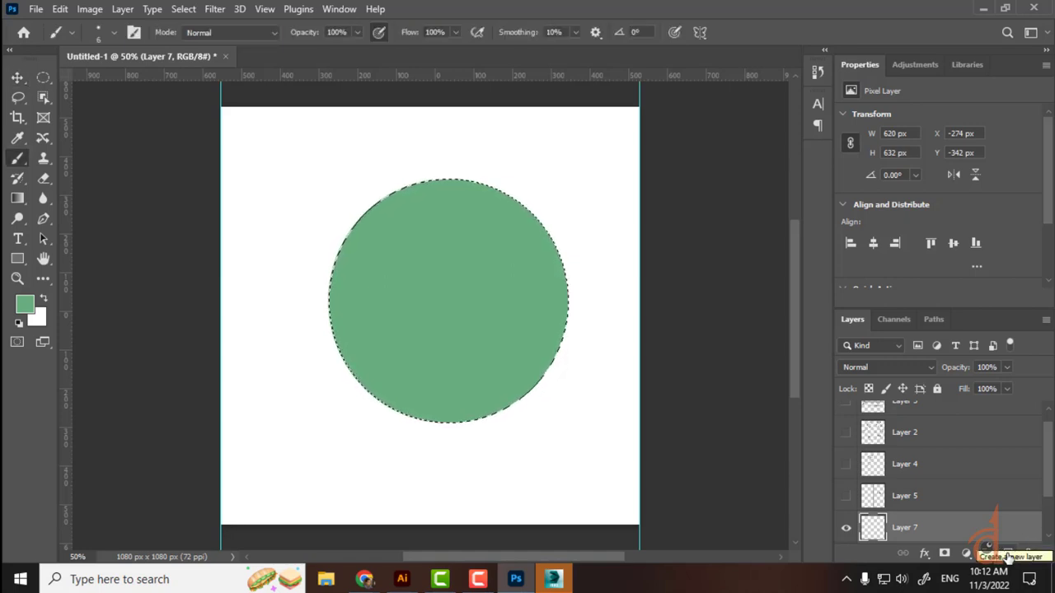
click(113, 34)
click(107, 218)
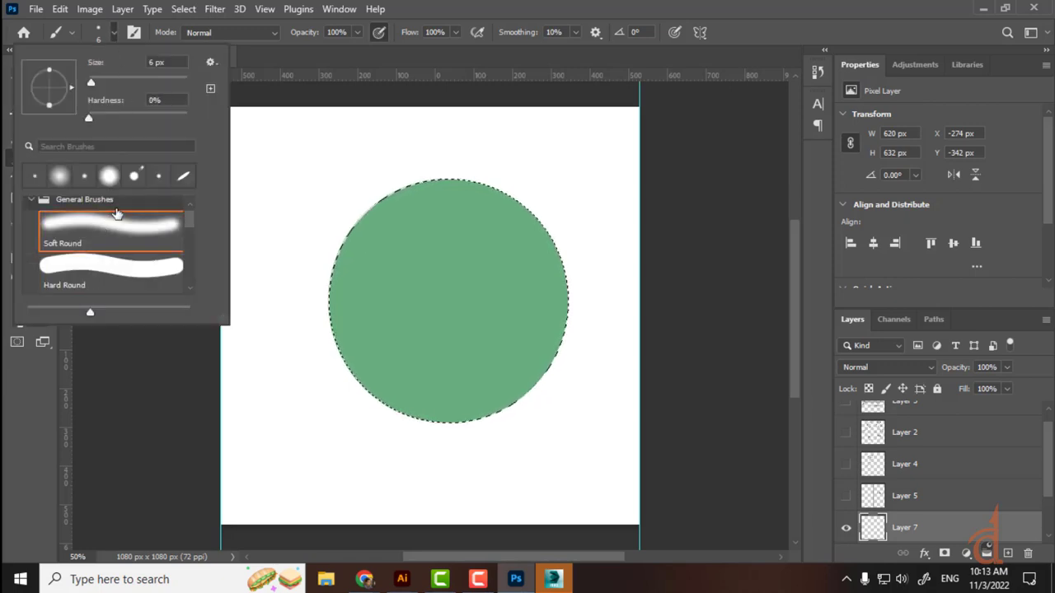
click(402, 8)
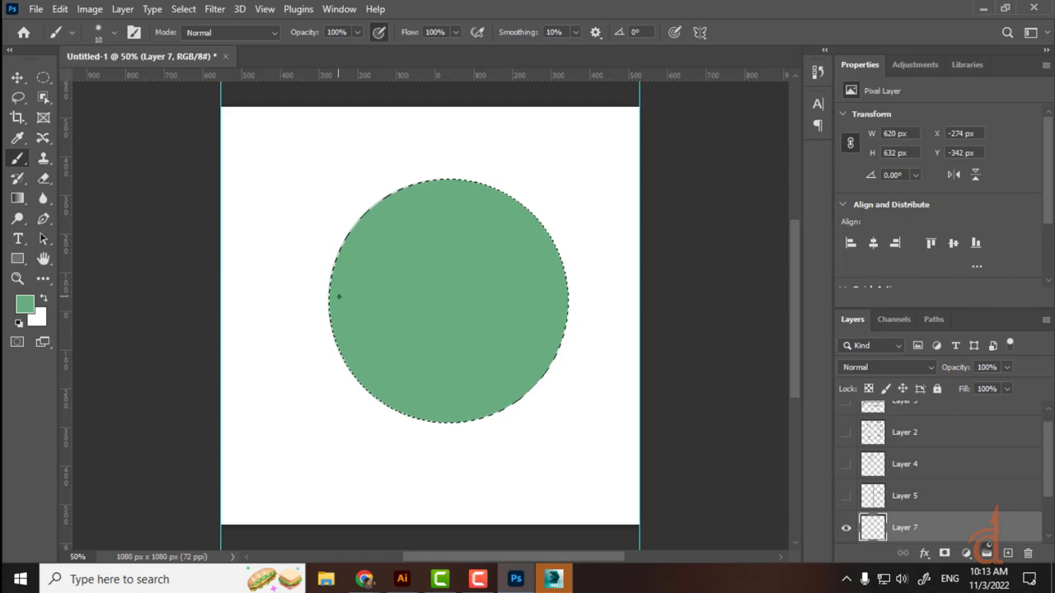
key(bracketright)
key(bracketright)
key(bracketright)
key(bracketright)
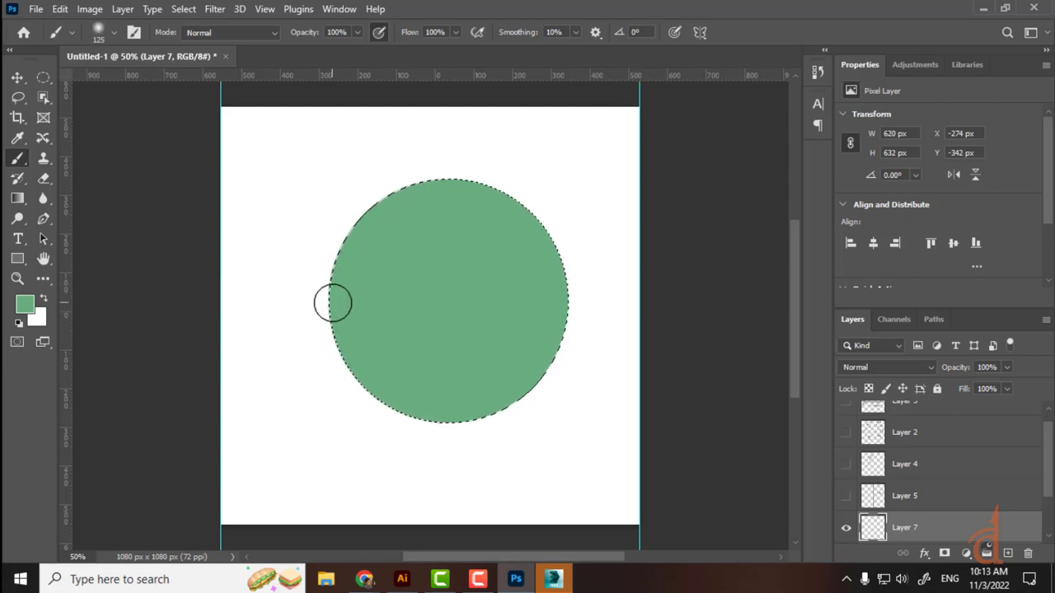
Set the foreground color to the dark green #3f6a4c and paint a broad soft shadow along the circle's lower-right side
click(25, 305)
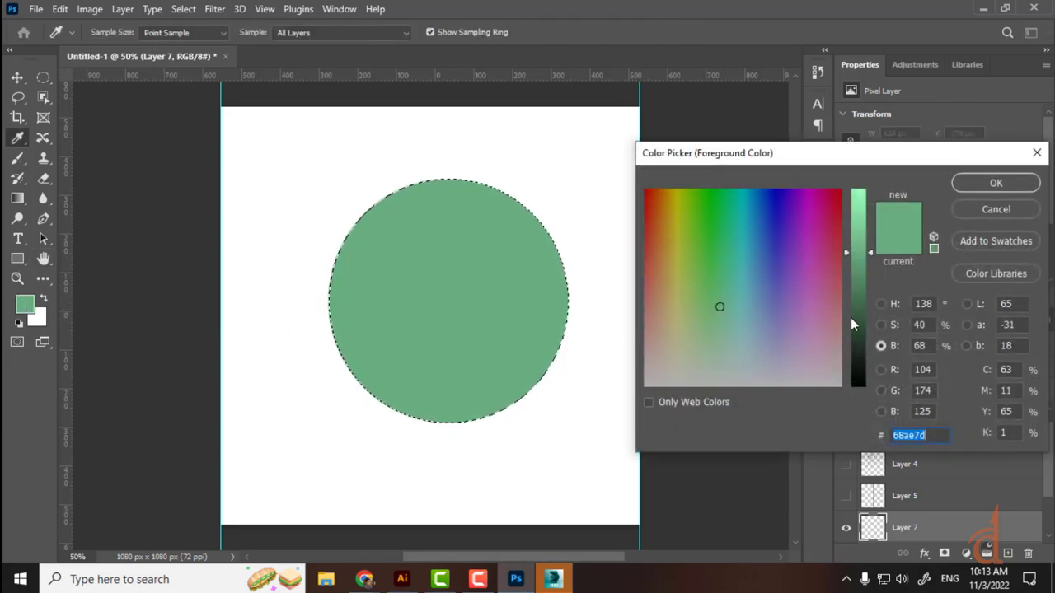
mouse_move(853, 324)
mouse_down()
mouse_move(868, 288)
mouse_move(855, 324)
mouse_up()
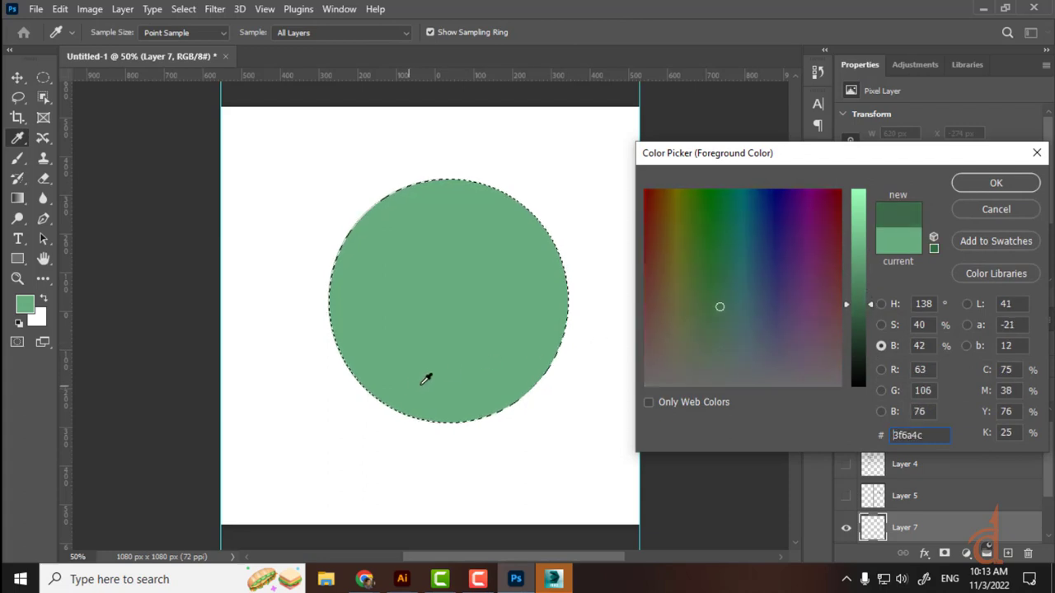
click(966, 184)
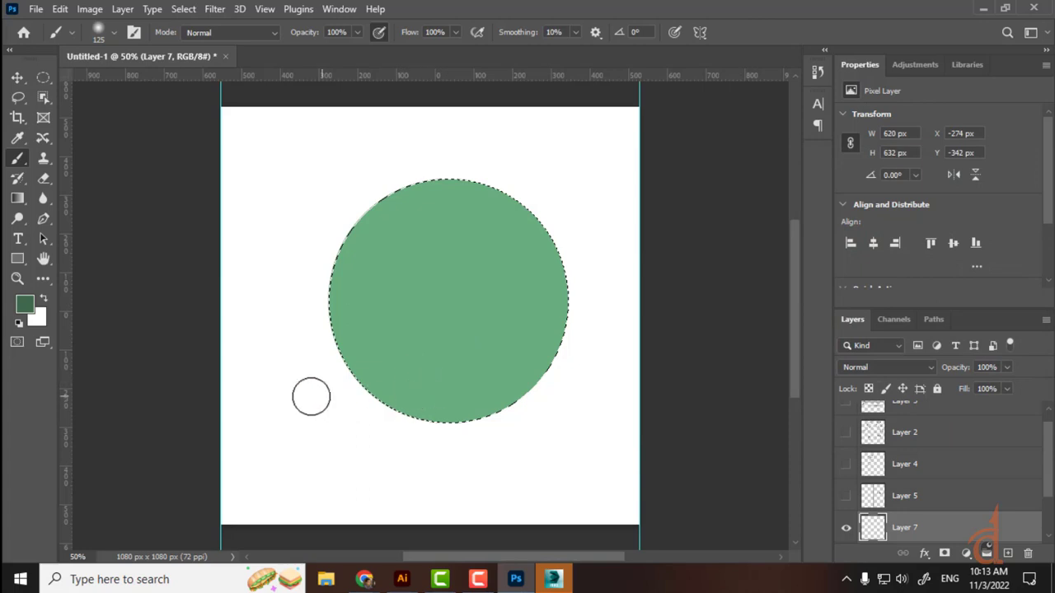
mouse_move(325, 341)
mouse_down()
mouse_move(495, 387)
mouse_move(582, 275)
mouse_move(566, 253)
mouse_up()
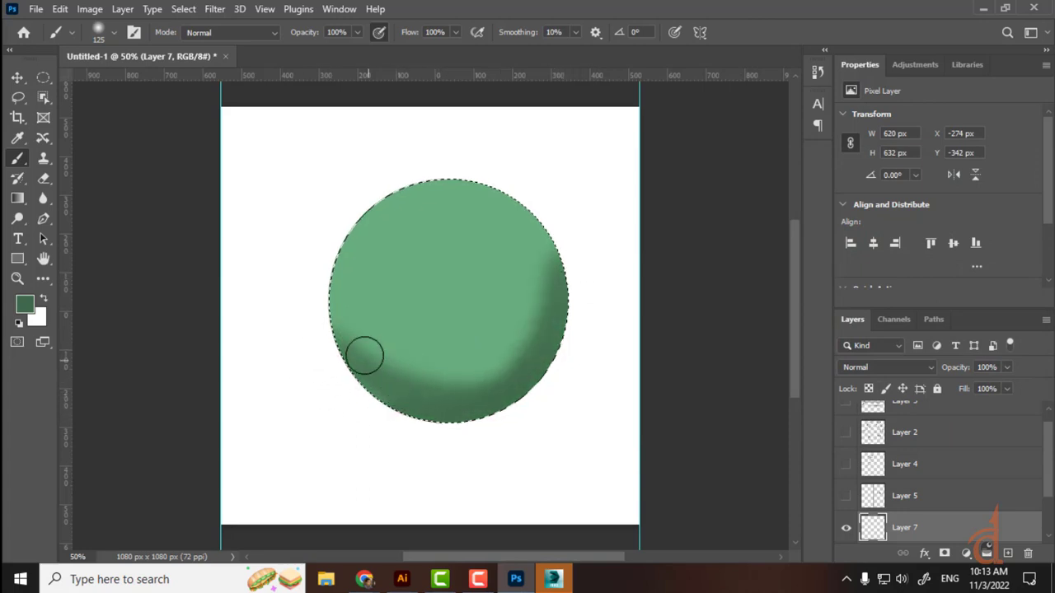
mouse_move(346, 344)
mouse_down()
mouse_move(489, 379)
mouse_move(552, 285)
mouse_move(544, 255)
mouse_move(449, 380)
mouse_up()
mouse_move(346, 344)
mouse_down()
mouse_move(437, 363)
mouse_move(295, 337)
mouse_up()
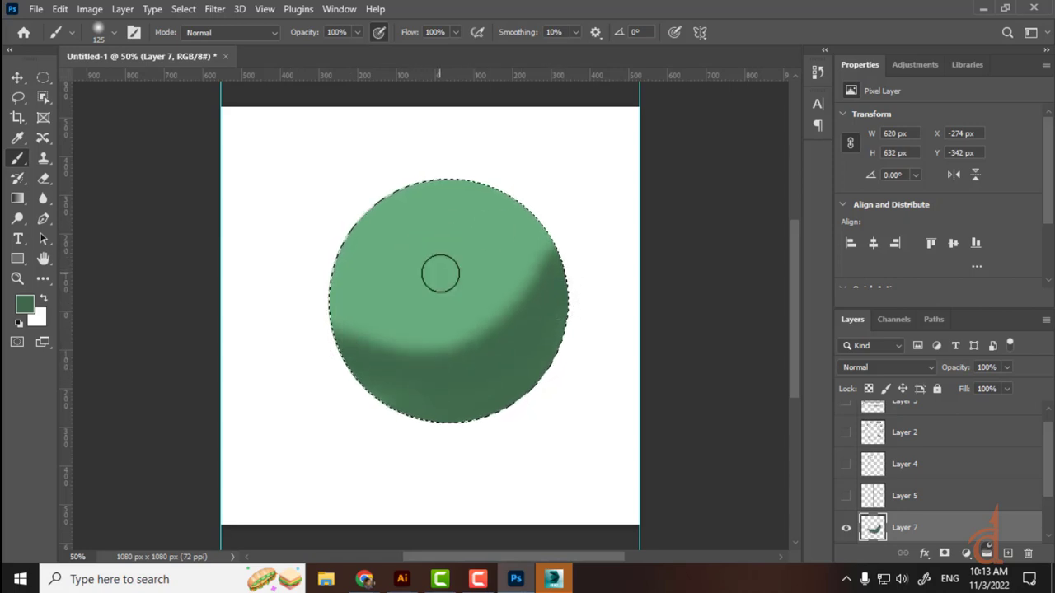
Sample the circle's mid green and brighten the foreground color to #85de9f
key(alt)
alt+click(425, 216)
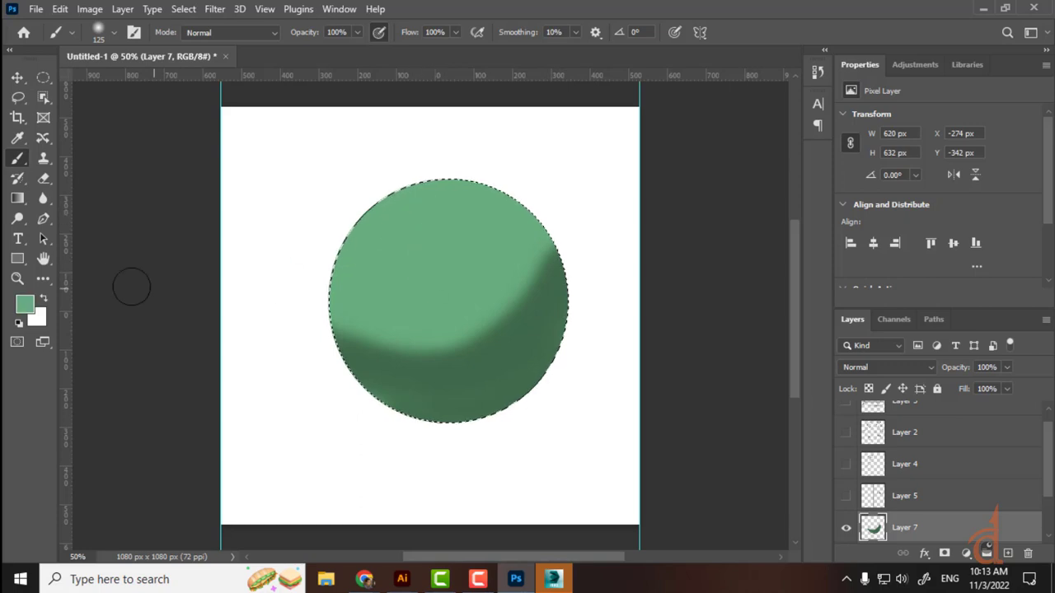
click(33, 305)
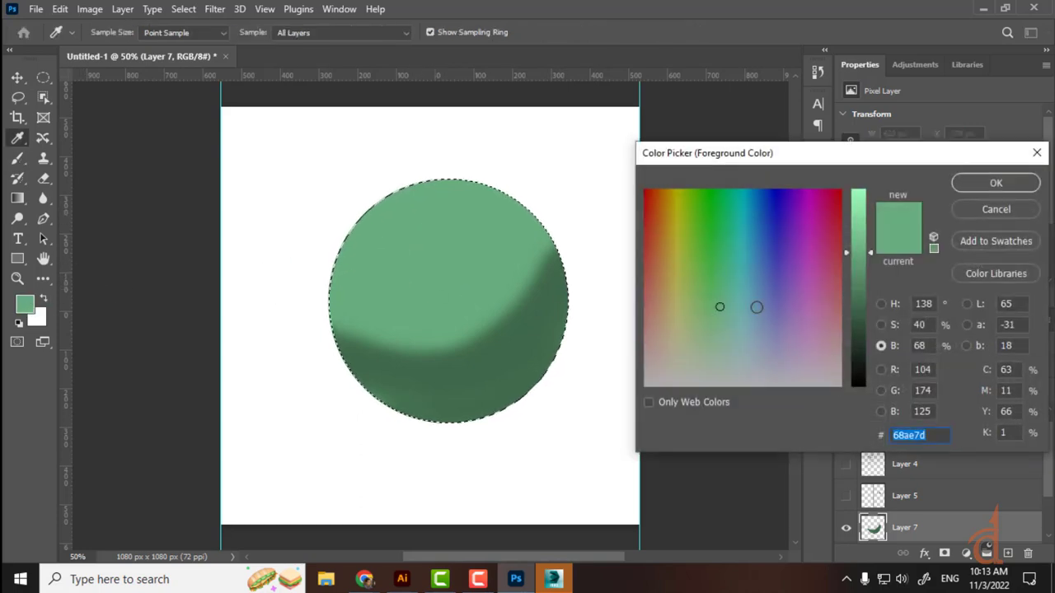
drag(863, 252, 873, 216)
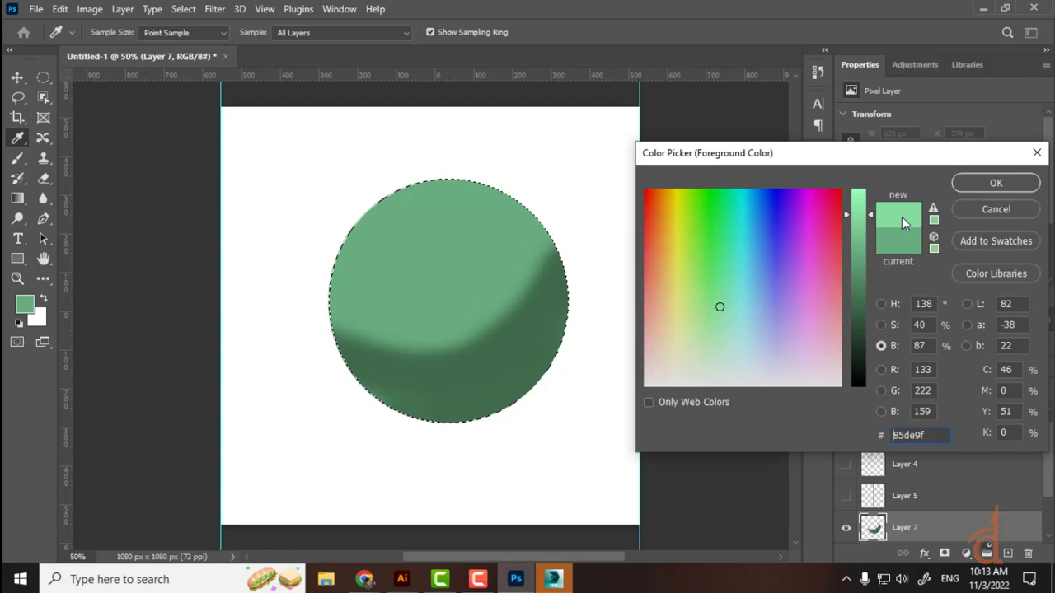
click(988, 186)
mouse_move(365, 229)
mouse_down()
mouse_move(470, 198)
mouse_move(359, 235)
mouse_move(479, 202)
mouse_move(372, 231)
mouse_move(335, 259)
mouse_move(447, 211)
mouse_move(503, 215)
mouse_up()
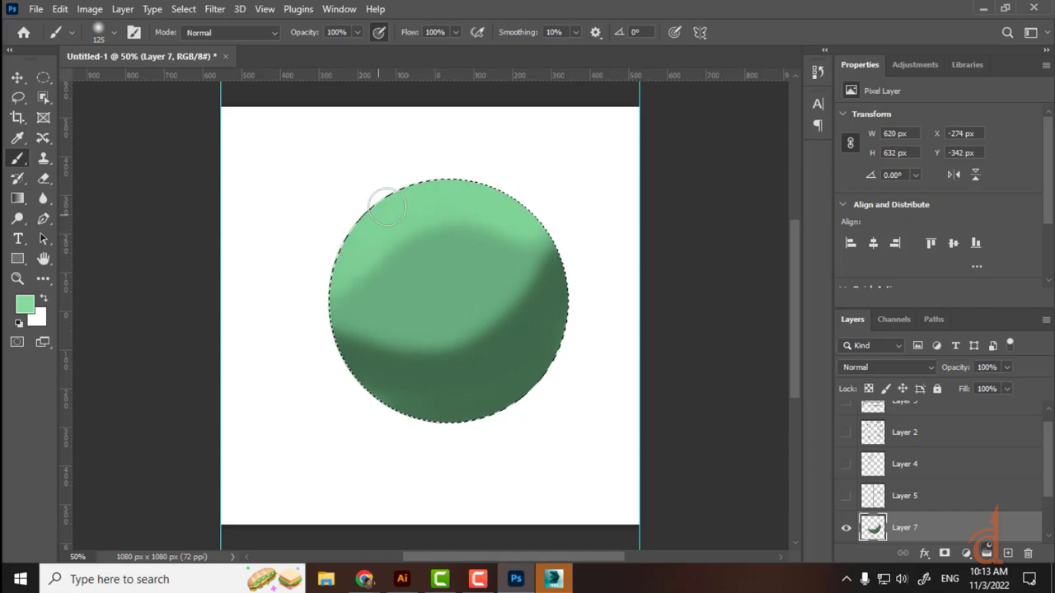
key(ctrl)
key(ctrl)
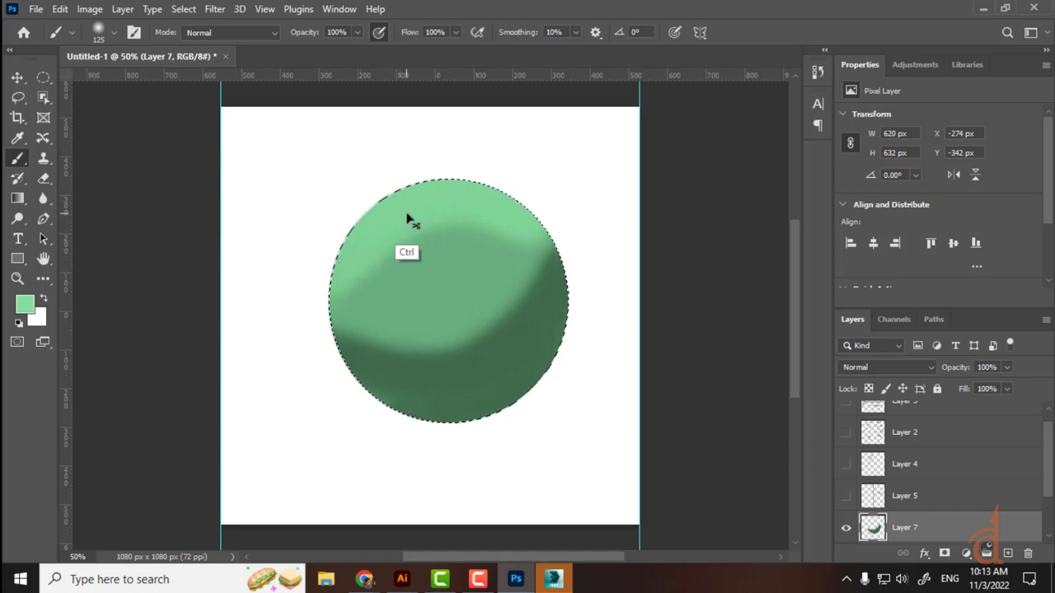
key(ctrl+z)
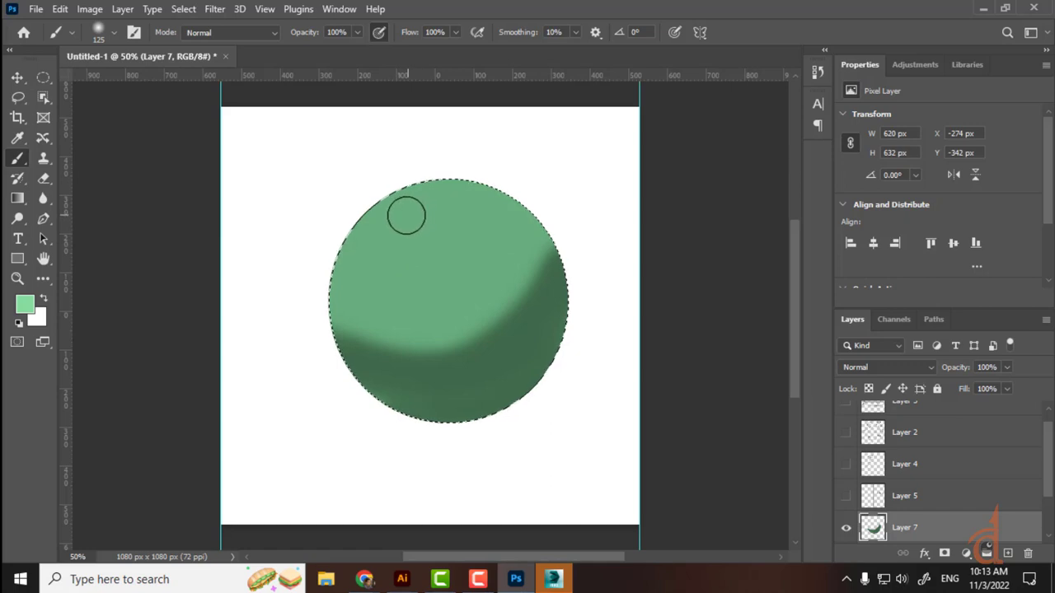
Paint a soft highlight on the circle's upper-left edge, and brighten its outer part with the lighter green #98ffb7
mouse_move(406, 216)
mouse_down()
mouse_move(408, 197)
mouse_move(459, 174)
mouse_up()
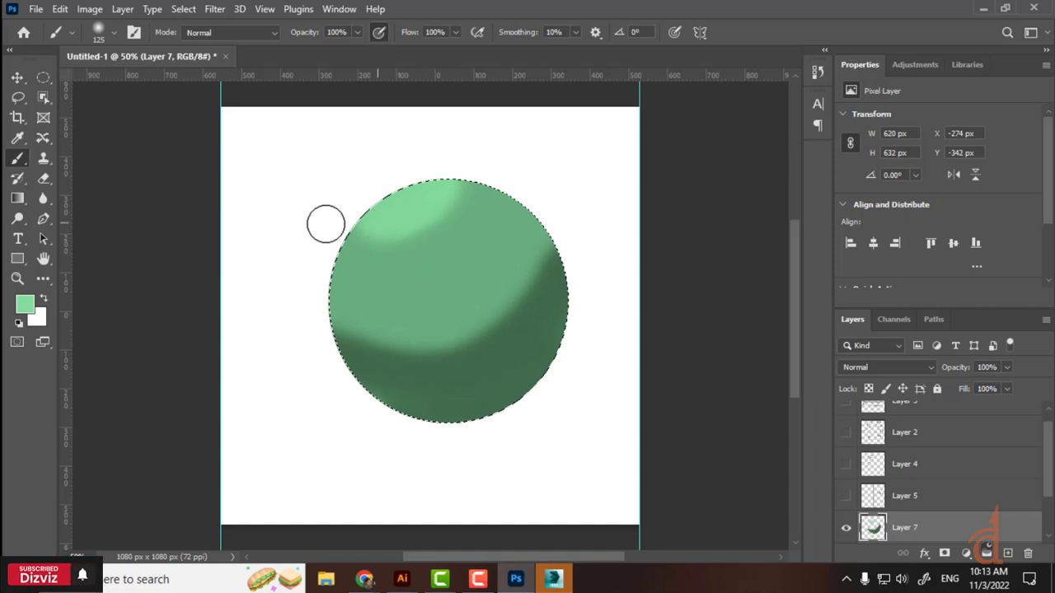
click(24, 306)
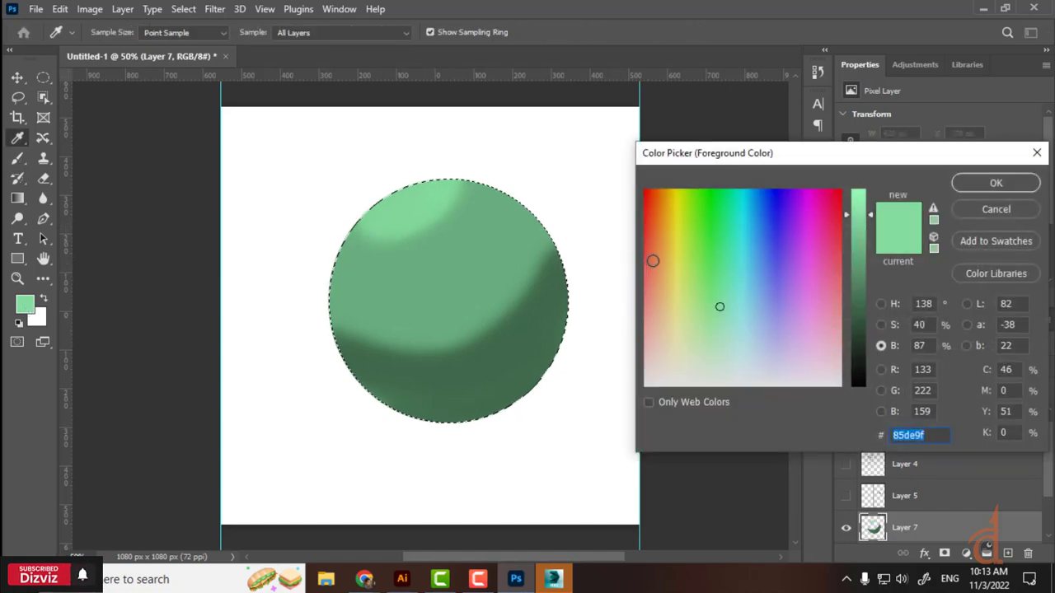
drag(863, 212, 863, 189)
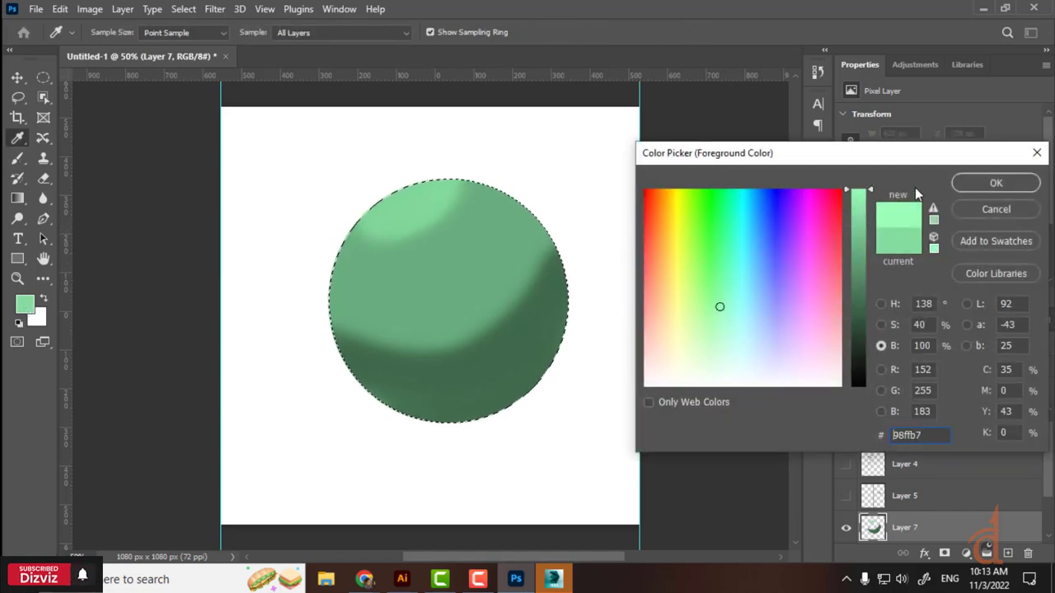
click(980, 185)
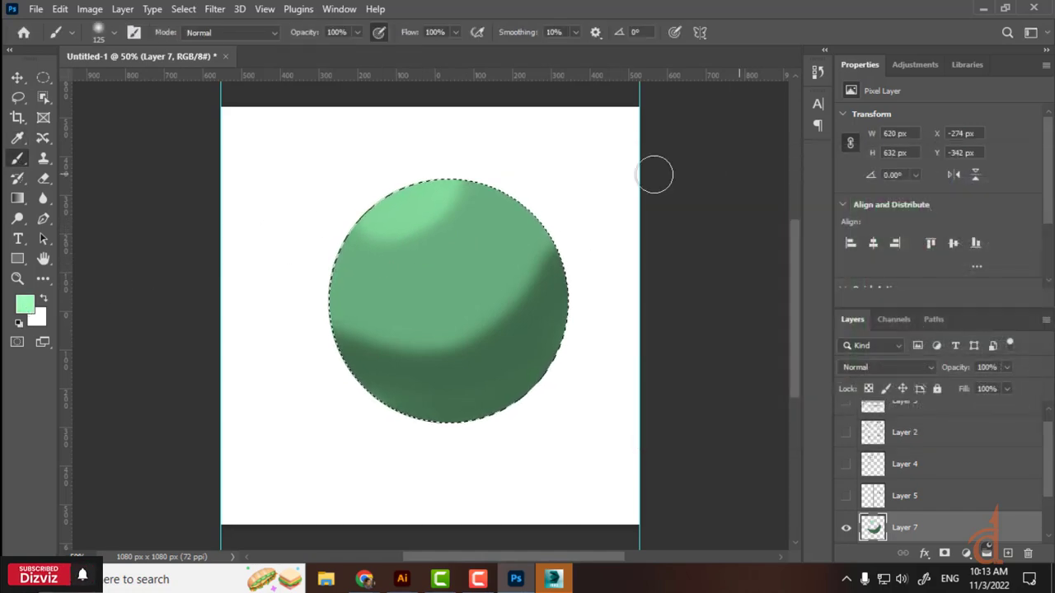
click(381, 204)
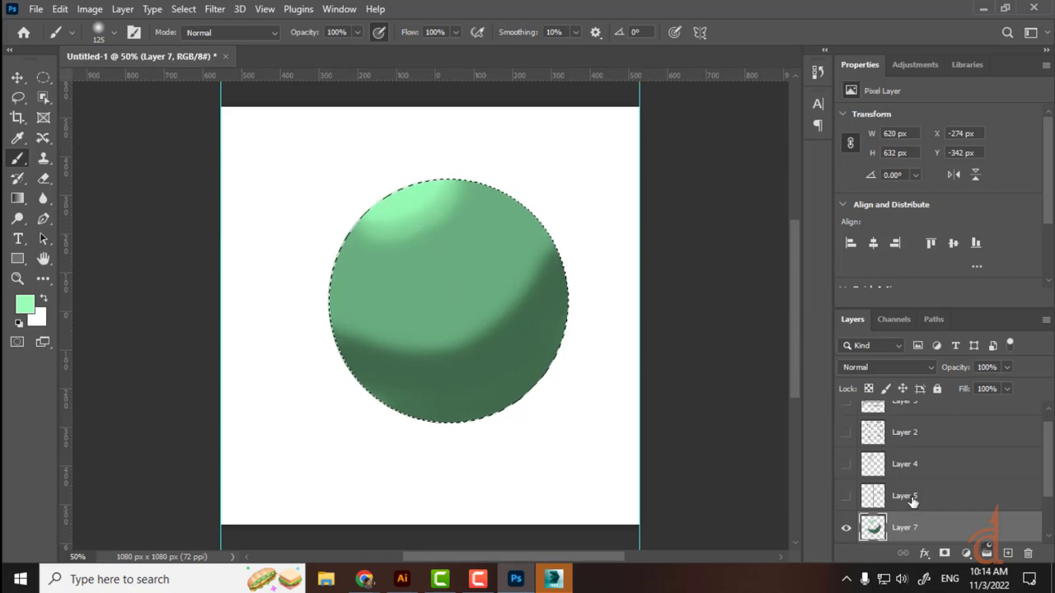
Add a new layer and paint a soft transition band in #75c38c between the highlight and the circle's mid green
click(1007, 553)
key(alt)
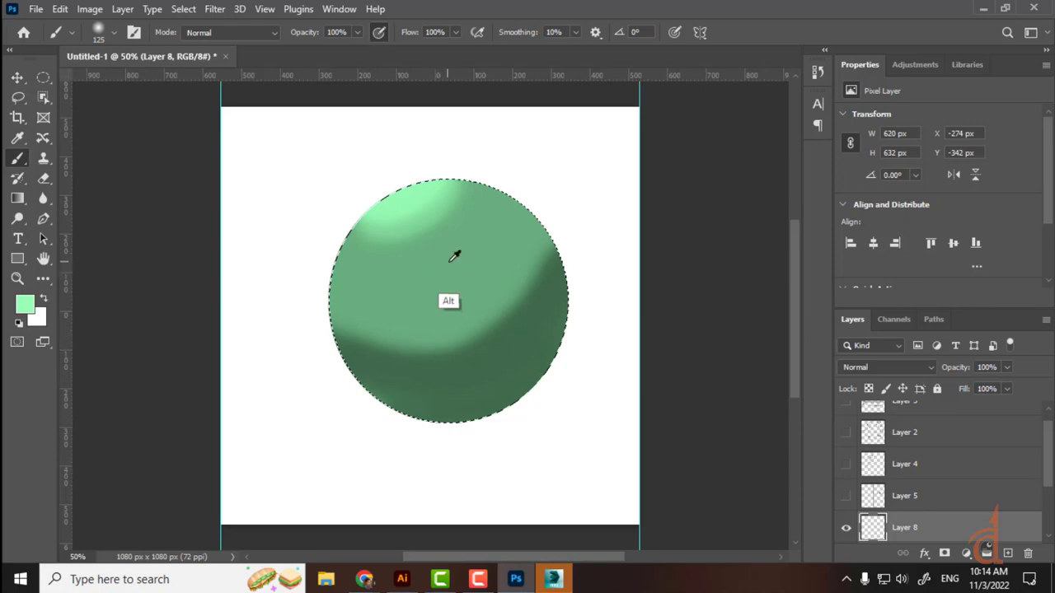
alt+click(464, 272)
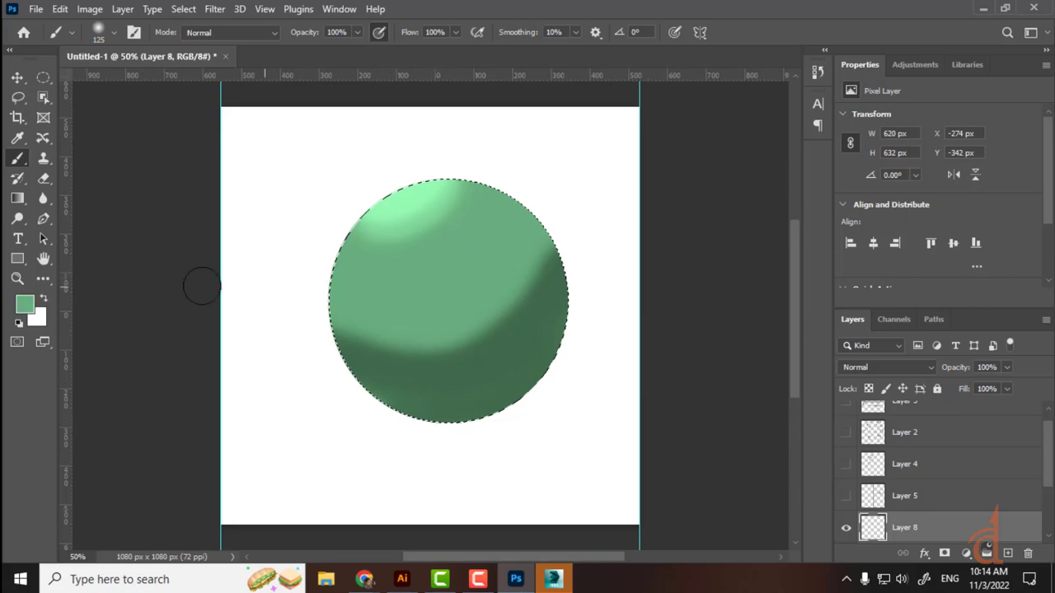
click(25, 305)
click(858, 237)
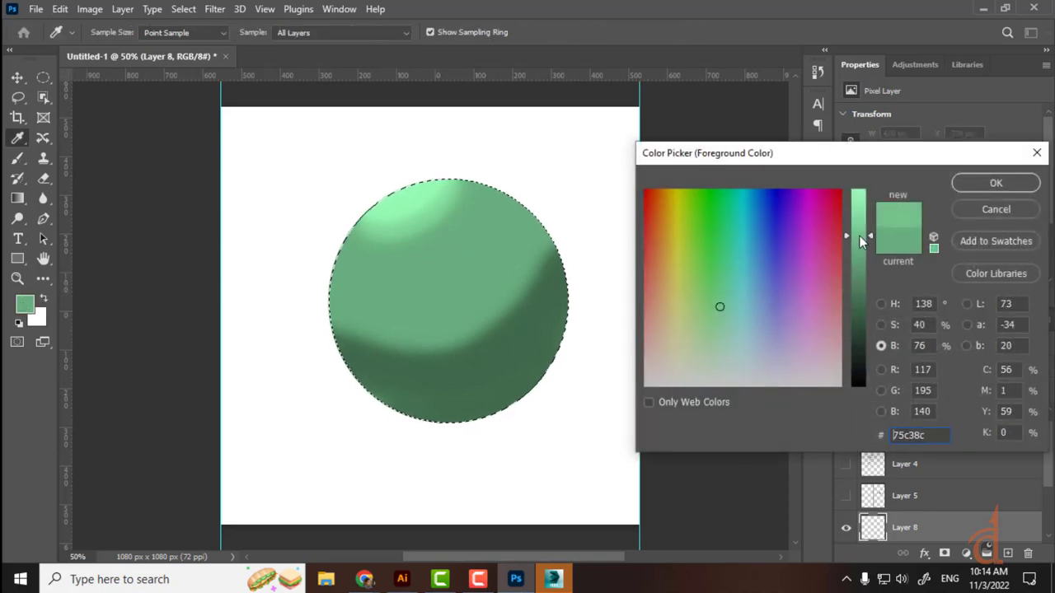
click(986, 185)
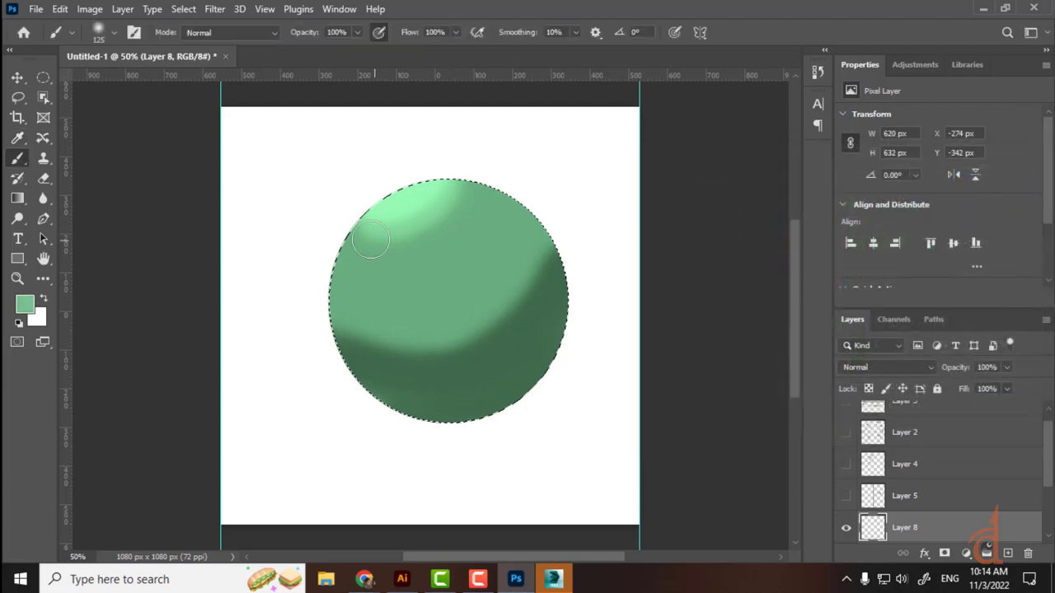
mouse_move(359, 239)
mouse_down()
mouse_move(408, 249)
mouse_move(470, 202)
mouse_move(460, 190)
mouse_up()
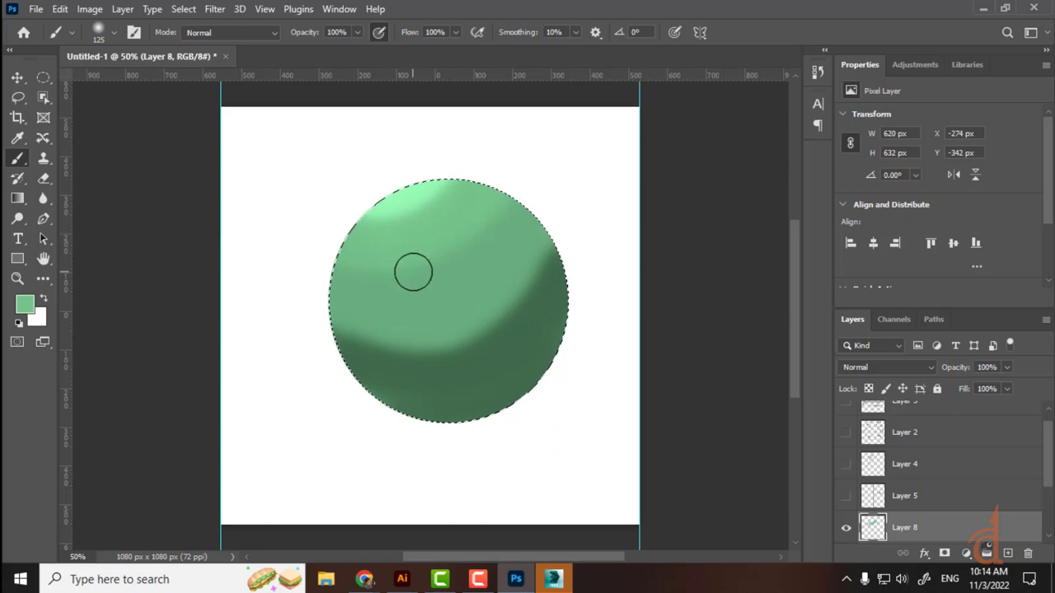
Sample the circle's dark green and darken the foreground color to #121f16
alt+click(485, 360)
click(27, 310)
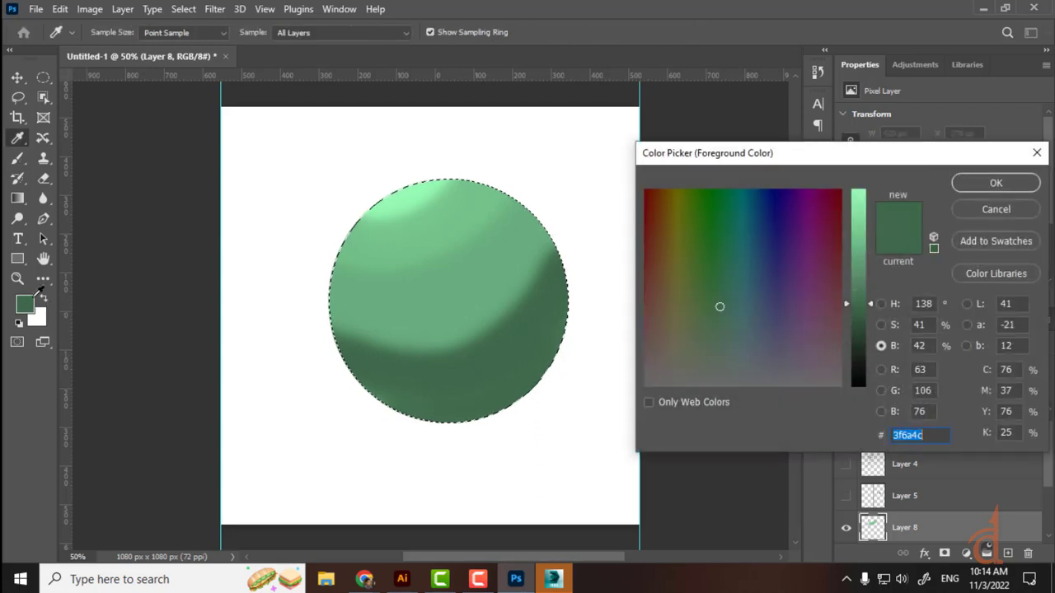
drag(857, 346, 855, 365)
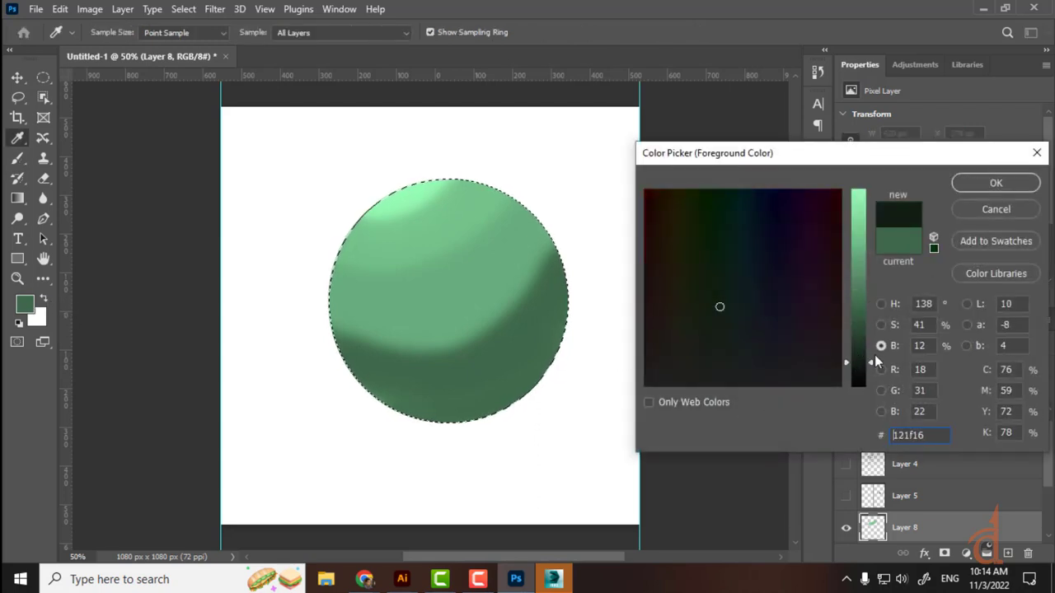
click(994, 241)
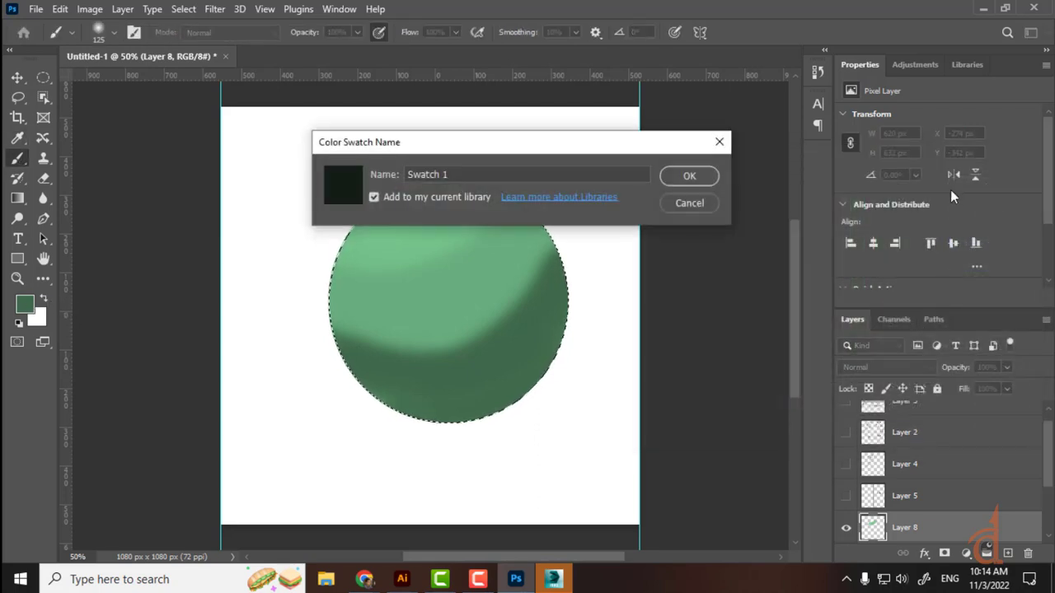
click(680, 204)
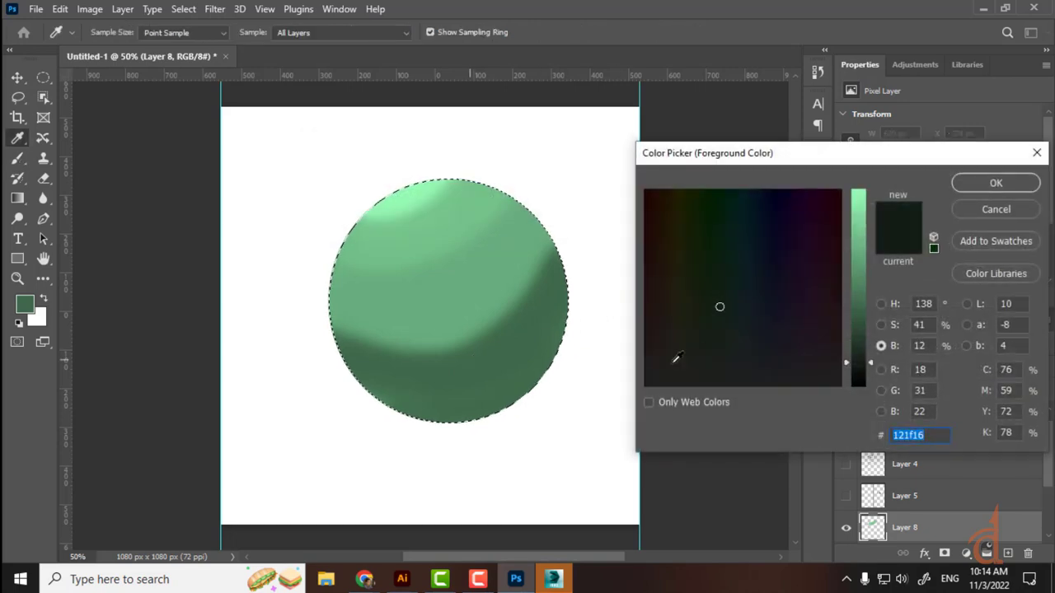
click(995, 182)
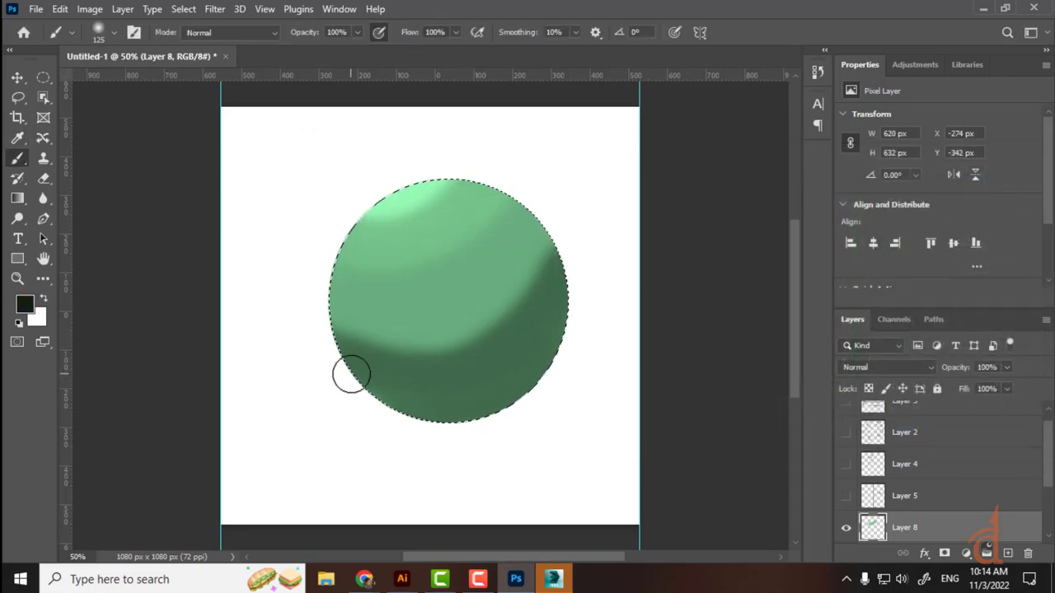
Paint a near-black core shadow along the circle's bottom and lower-right edge, and deselect the circle
drag(351, 371, 352, 375)
key(ctrl+z)
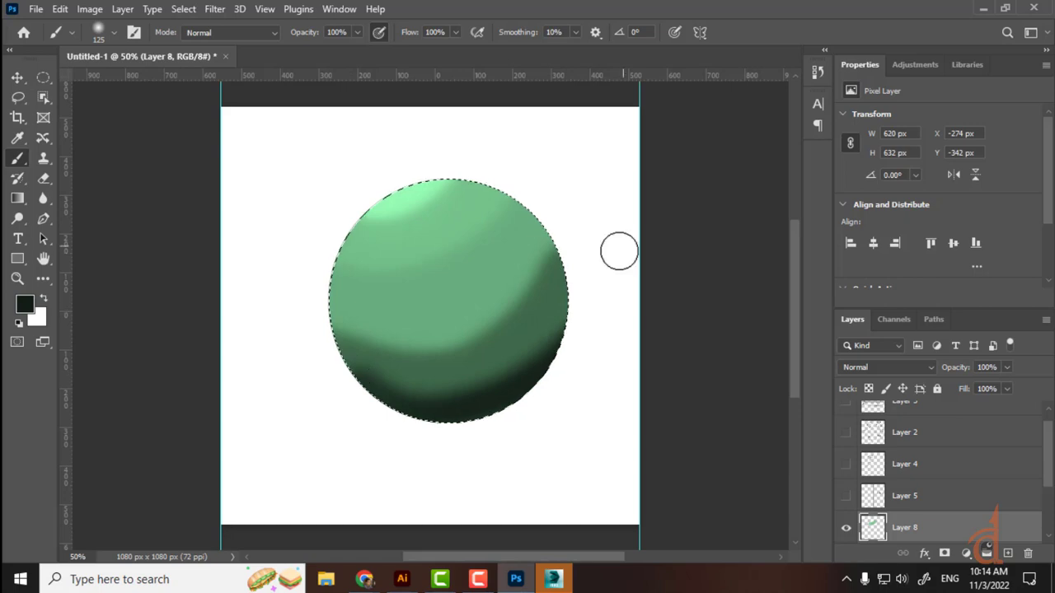
drag(577, 301, 494, 379)
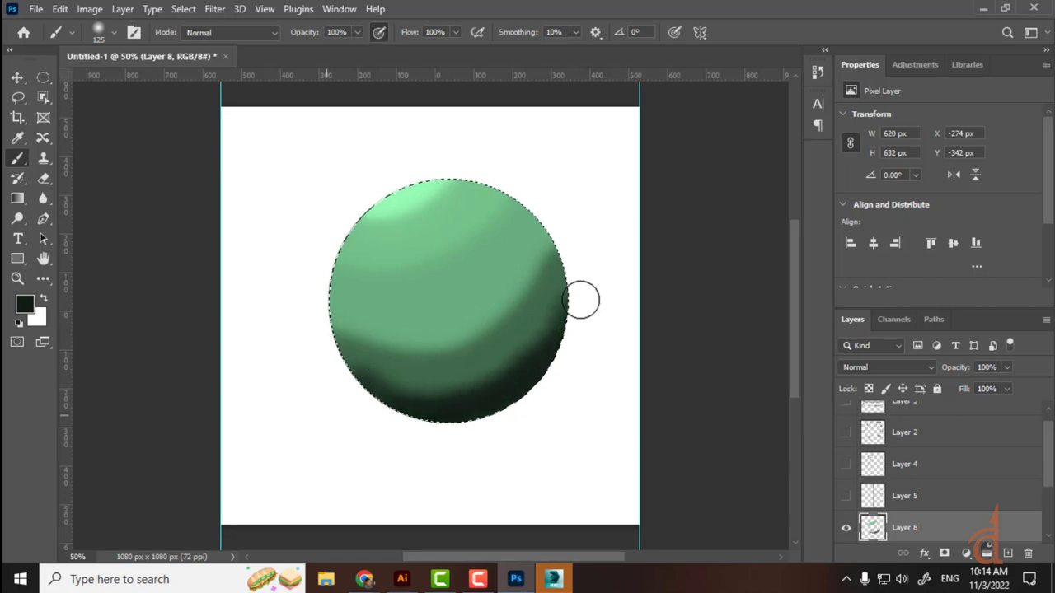
mouse_move(581, 300)
mouse_down()
mouse_move(423, 399)
mouse_move(355, 388)
mouse_move(551, 377)
mouse_up()
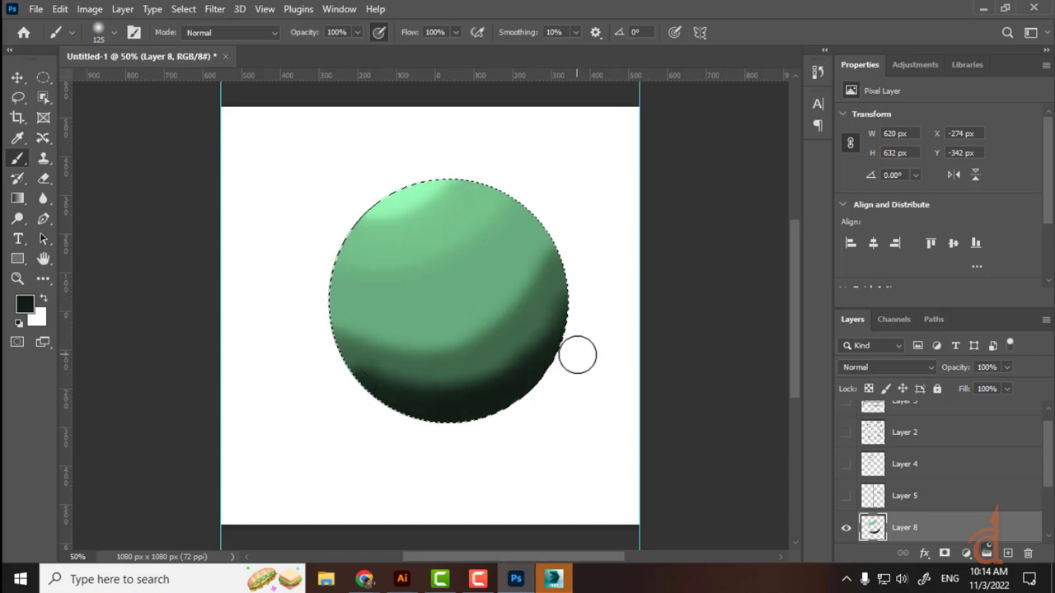
key(ctrl+d)
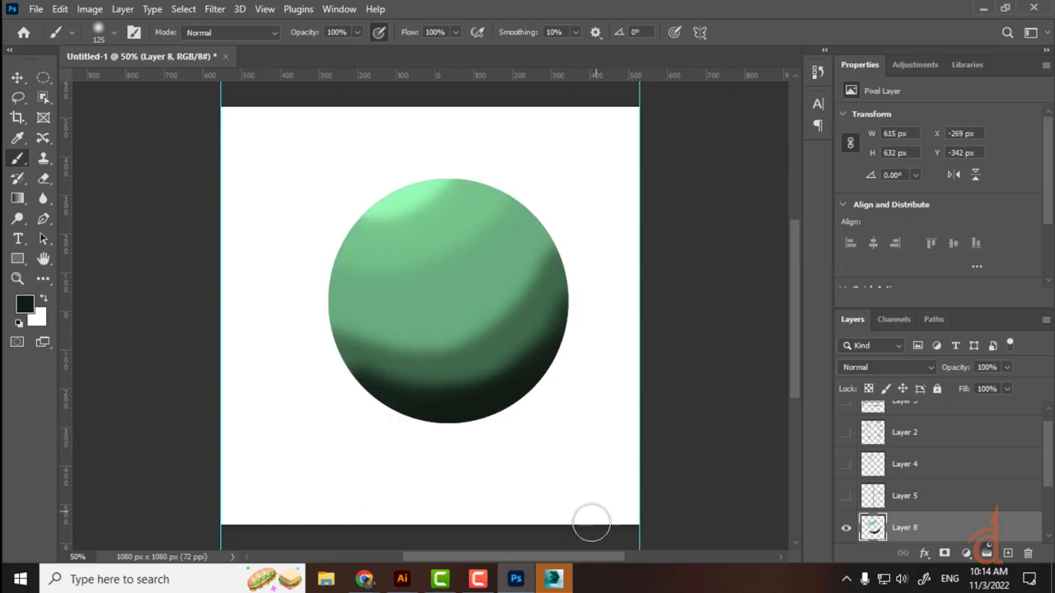
Switch to 3ds Max and create a sphere of about 33 units radius near the grid center in the maximized Perspective viewport
scroll(567, 544, left, 1)
click(553, 580)
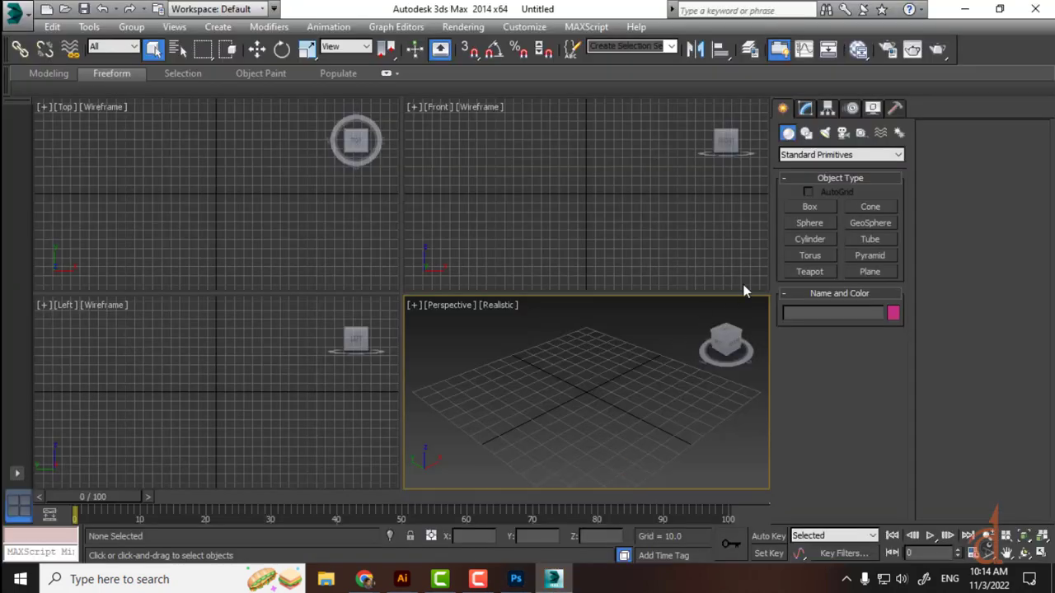
click(819, 226)
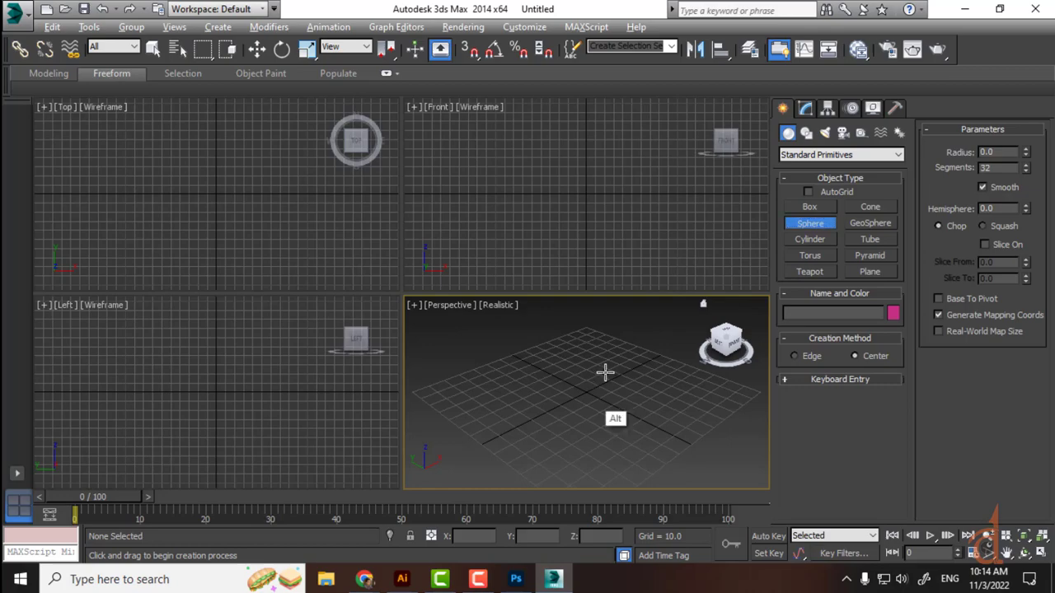
key(alt+w)
drag(397, 290, 486, 336)
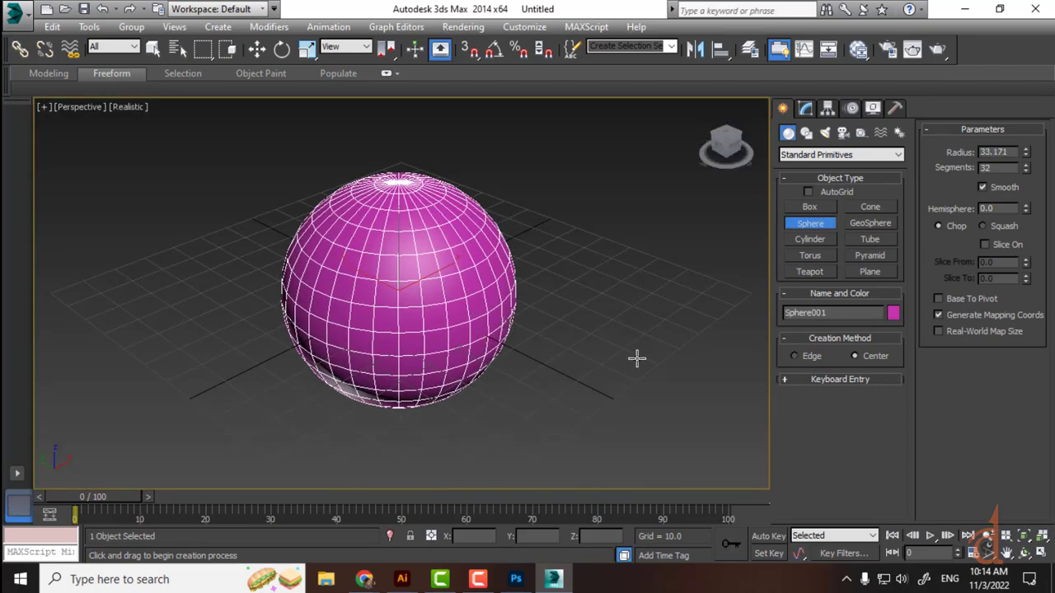
Finish creating spheres, deselect the sphere and render it in the Perspective view from about grid level
key(w)
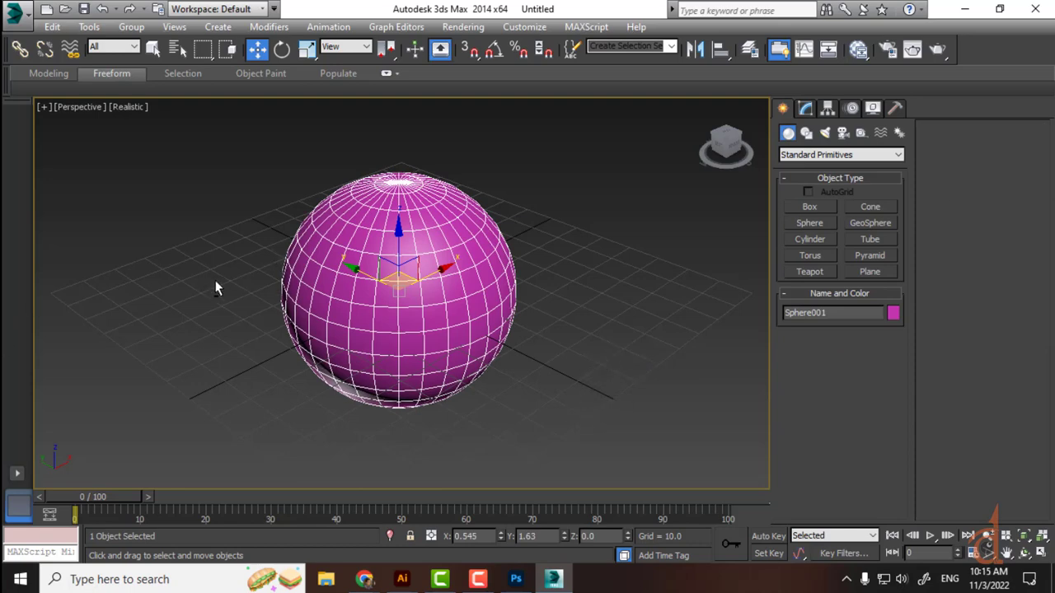
drag(215, 284, 267, 268)
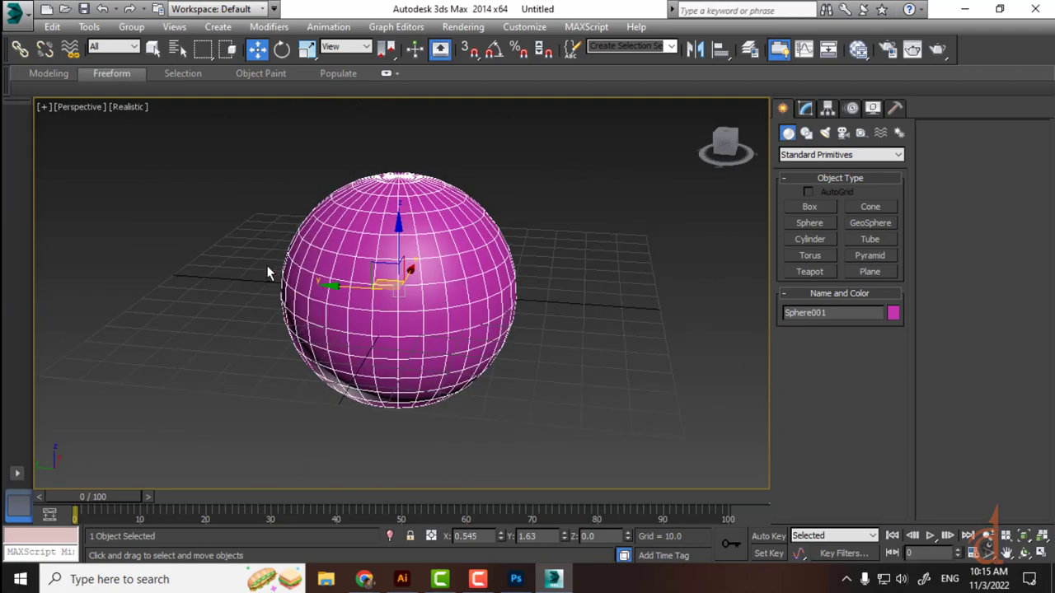
click(248, 437)
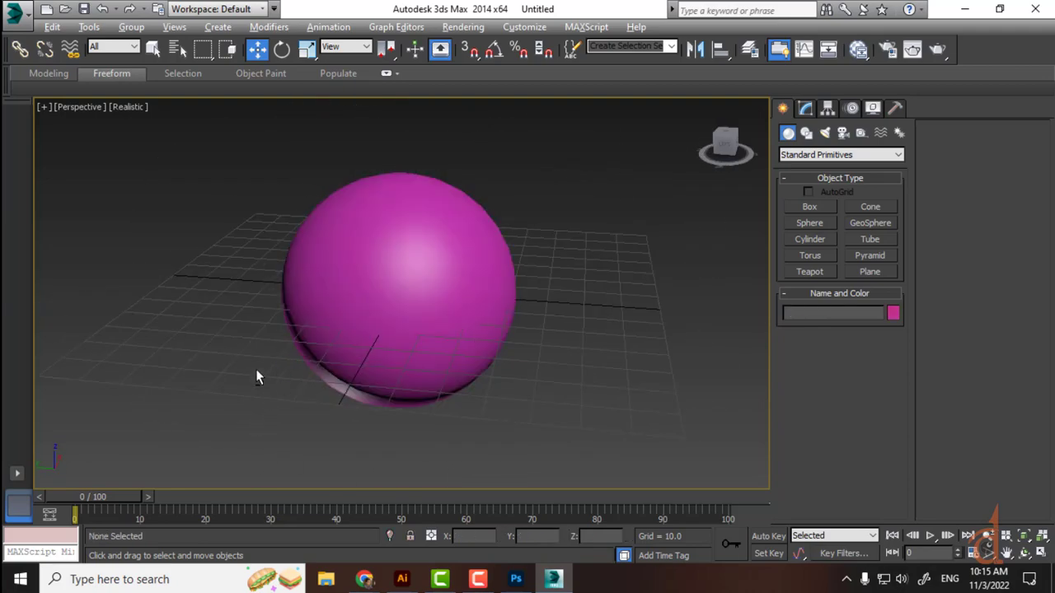
drag(256, 369, 327, 339)
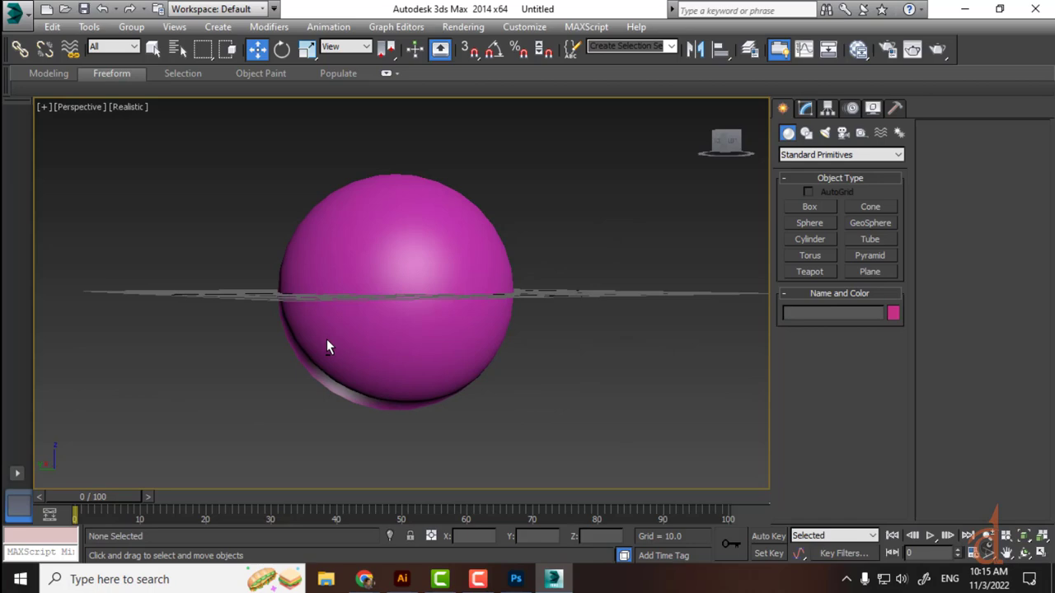
click(938, 49)
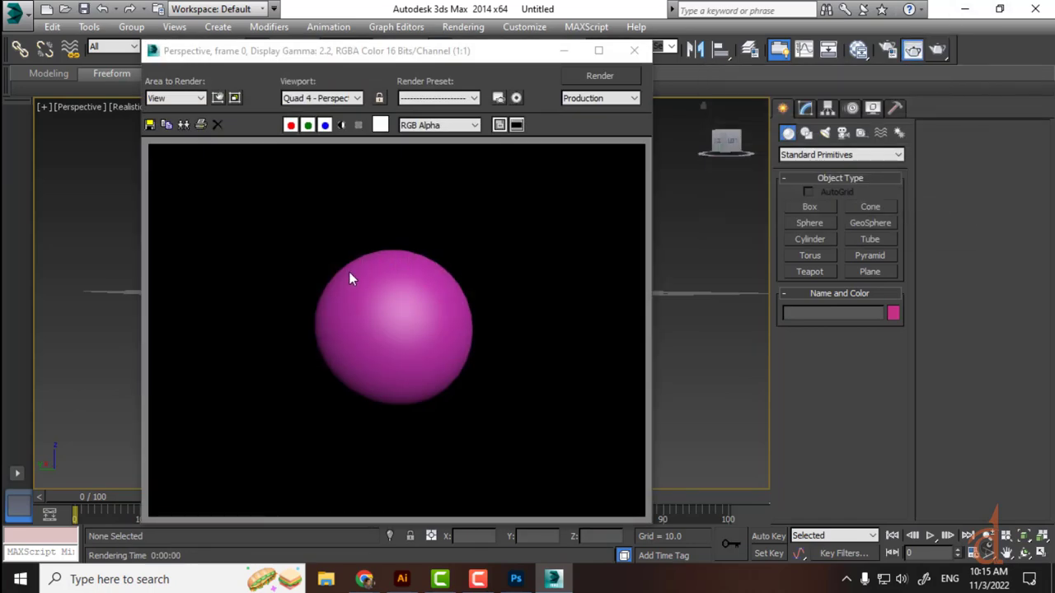
click(634, 50)
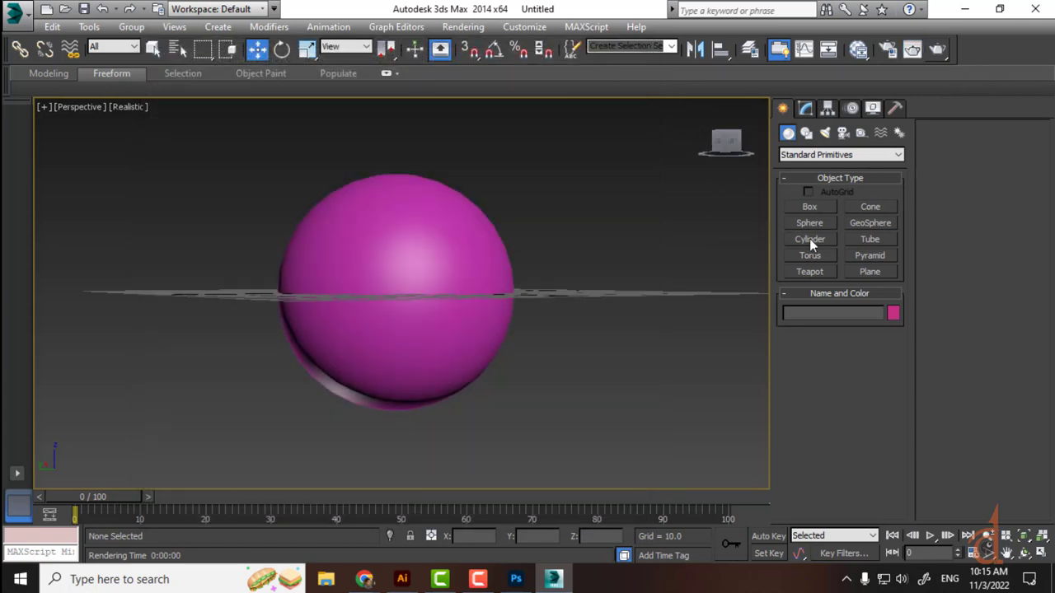
Place a standard Omni light beside the sphere in the Perspective view
click(825, 135)
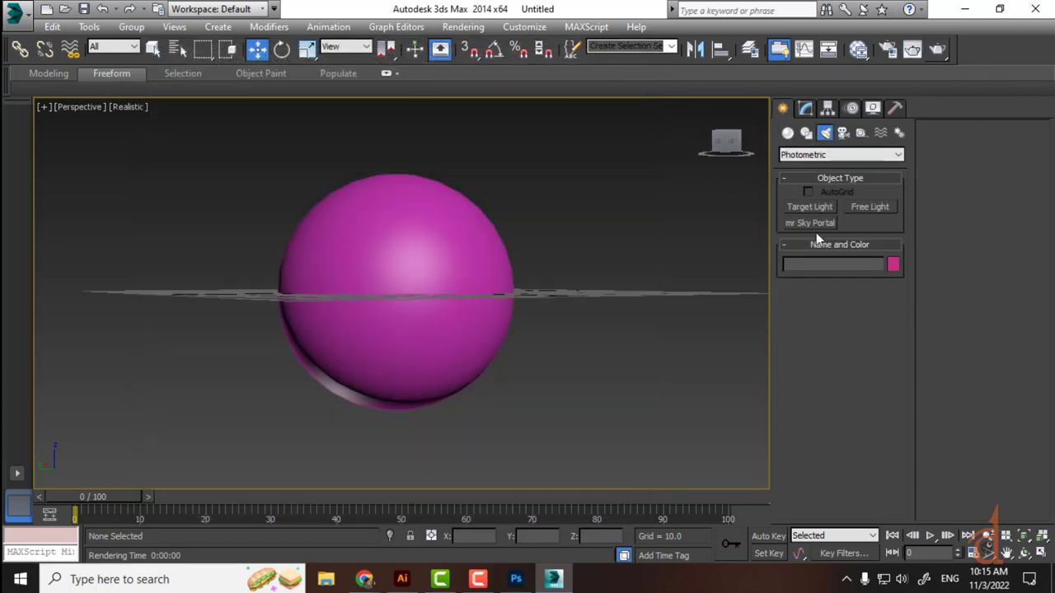
click(841, 154)
click(804, 180)
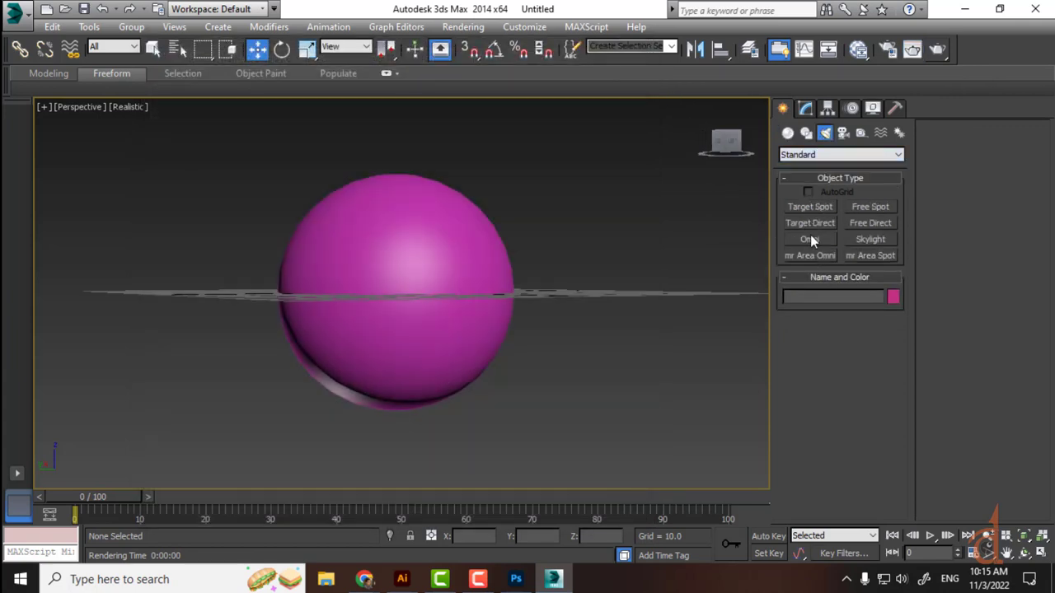
click(811, 231)
click(617, 235)
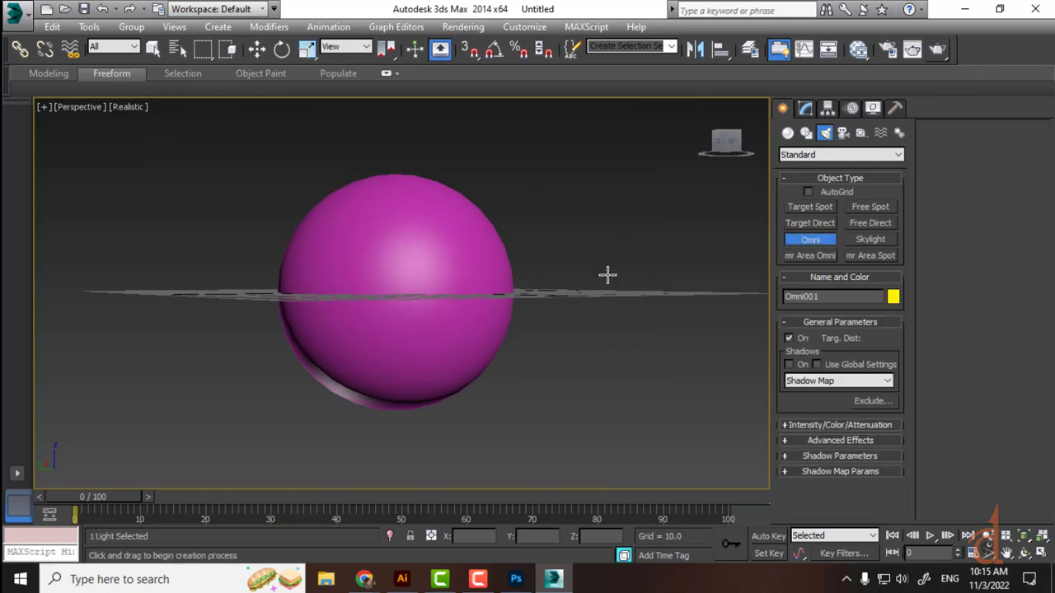
drag(607, 275, 608, 278)
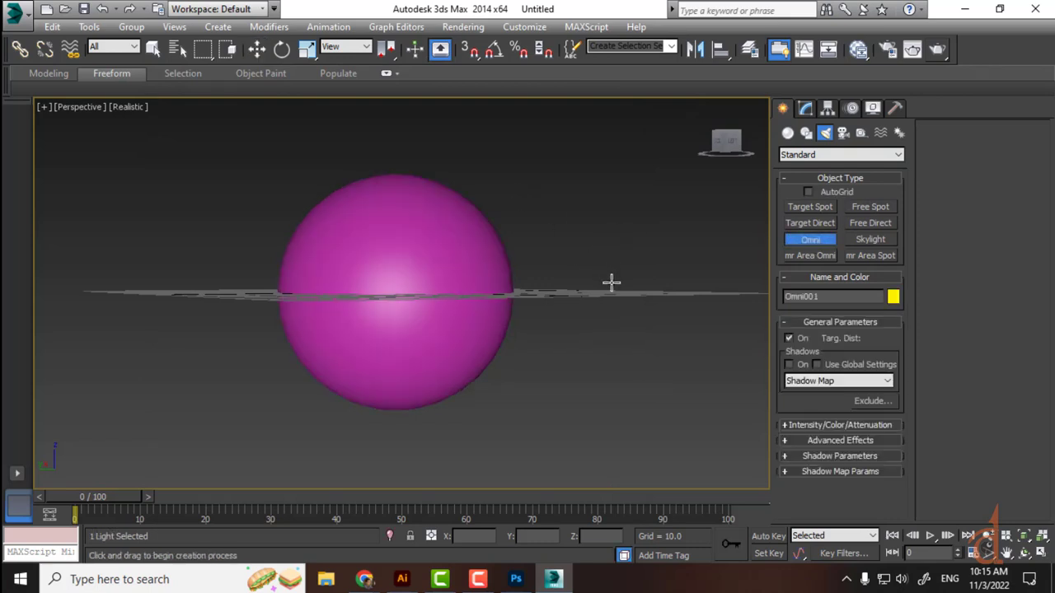
Place a second Omni light beside the sphere from the Top view, and raise it to about Z 53 in the Perspective view
key(t)
click(537, 273)
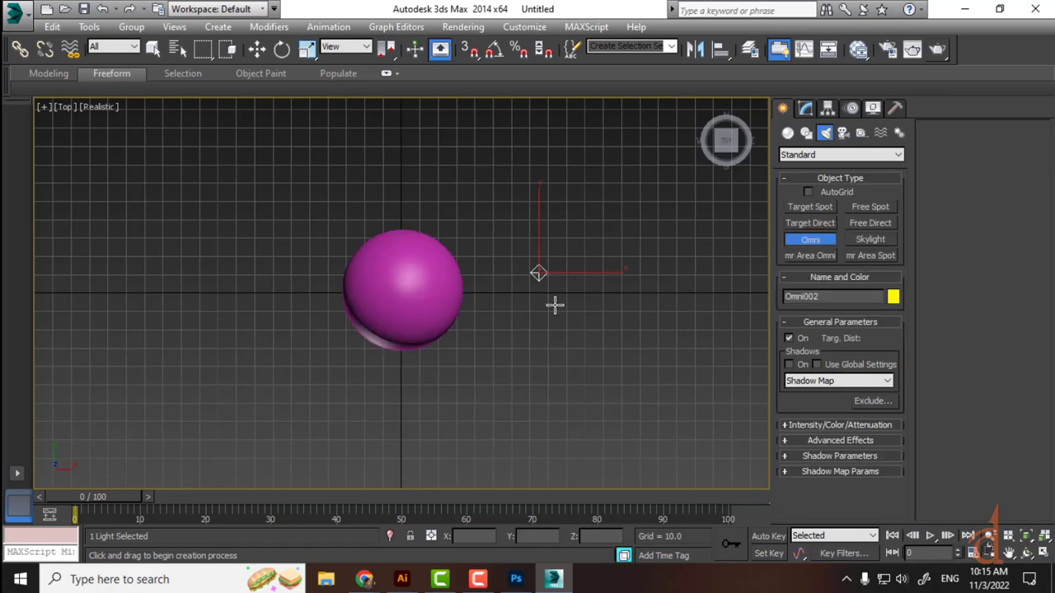
key(w)
key(p)
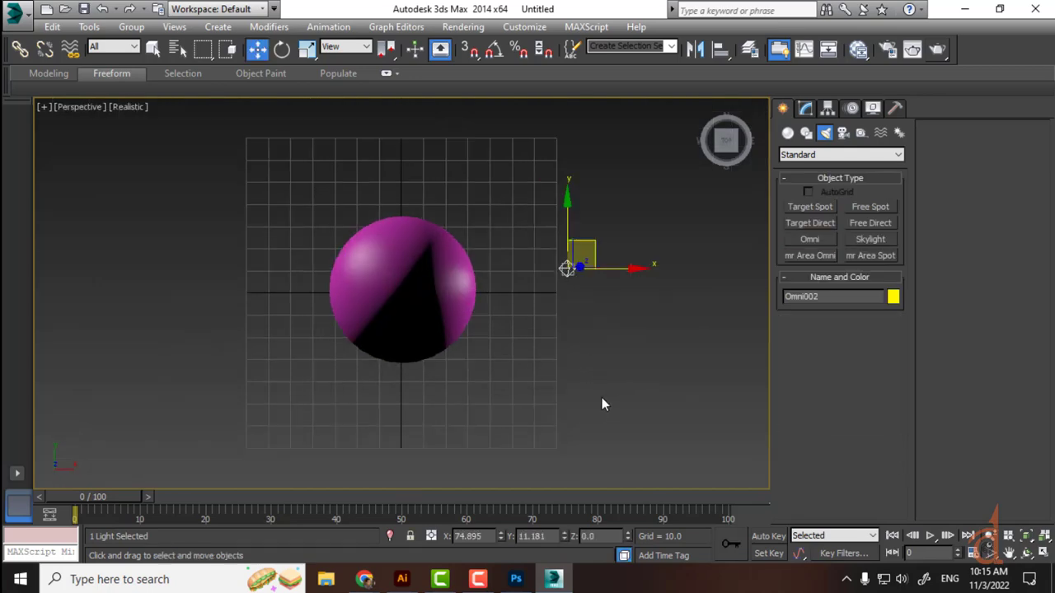
mouse_move(602, 397)
mouse_down()
mouse_move(612, 308)
mouse_move(585, 308)
mouse_move(620, 295)
mouse_move(599, 272)
mouse_up()
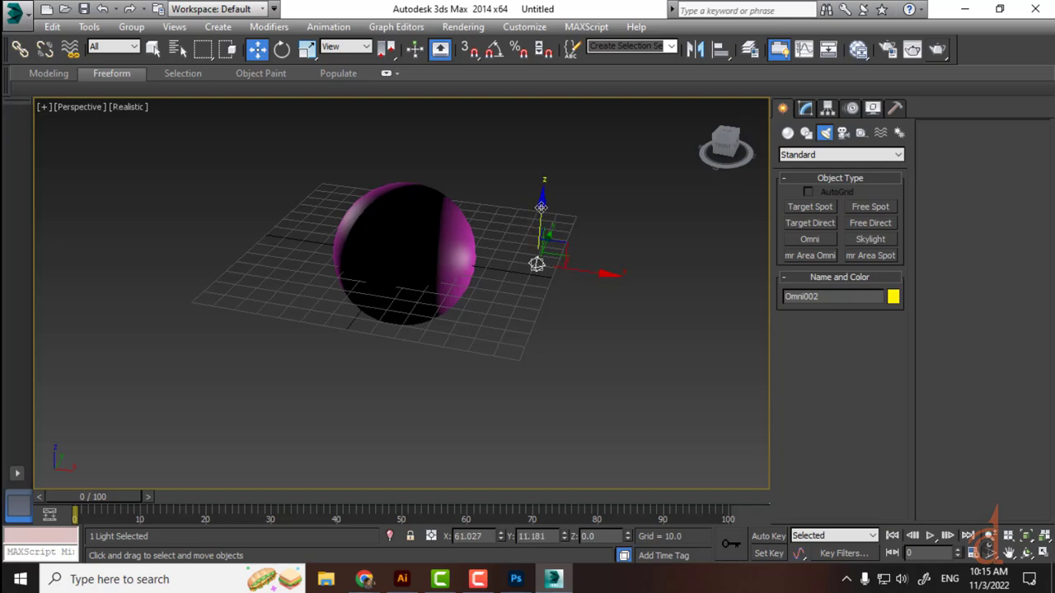
drag(540, 206, 547, 115)
drag(551, 295, 544, 276)
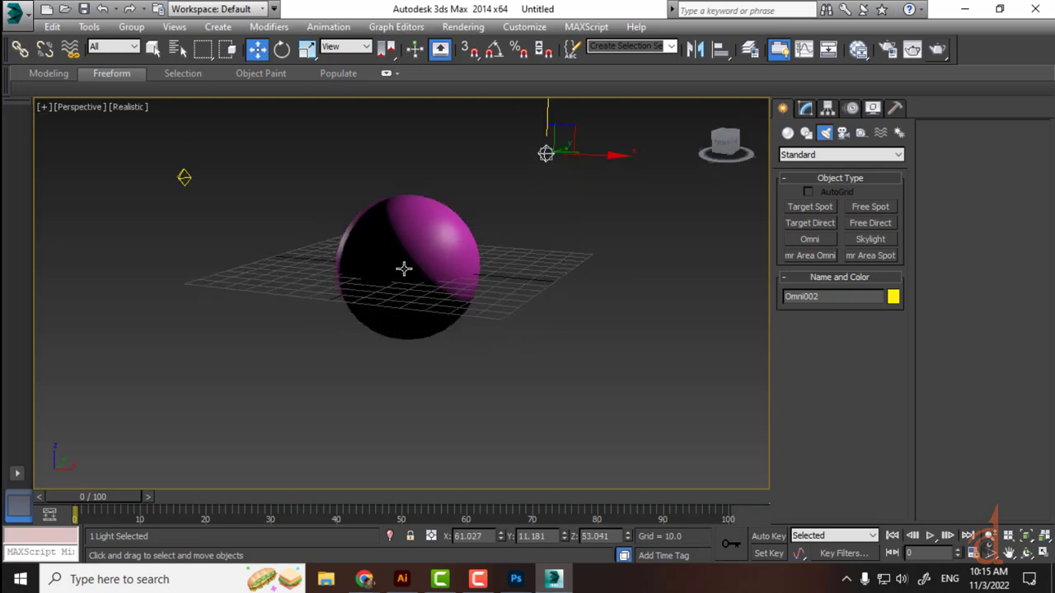
Delete the first, distant Omni light and render the Perspective view with only the second light
click(184, 176)
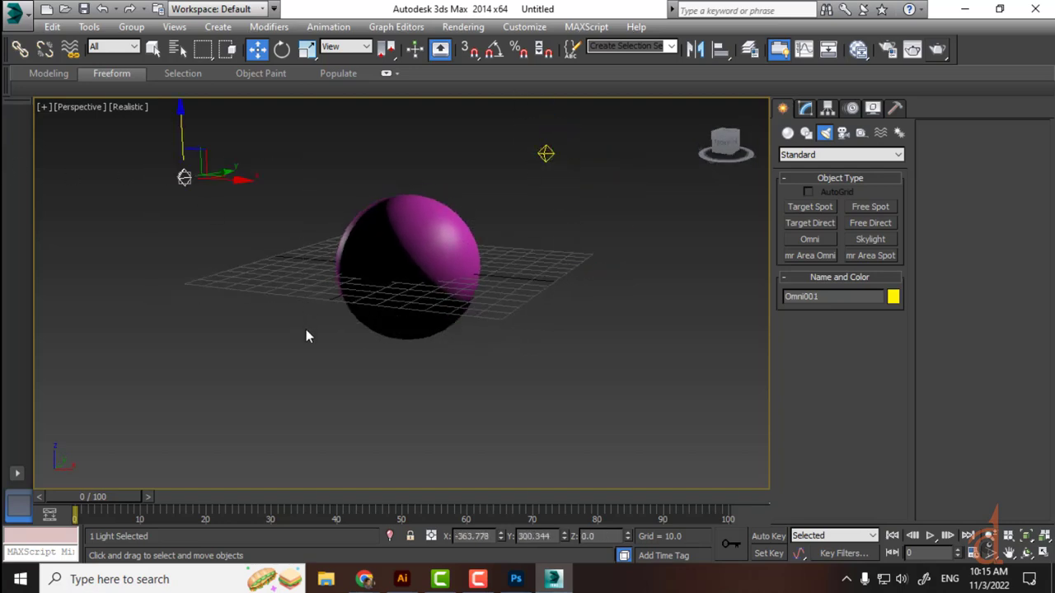
key(Delete)
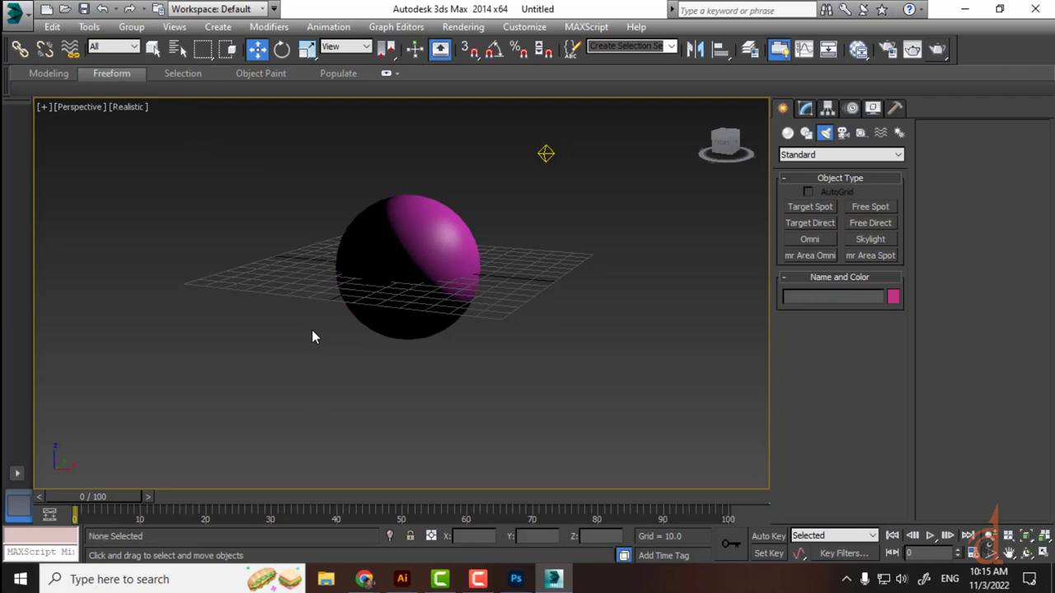
click(937, 49)
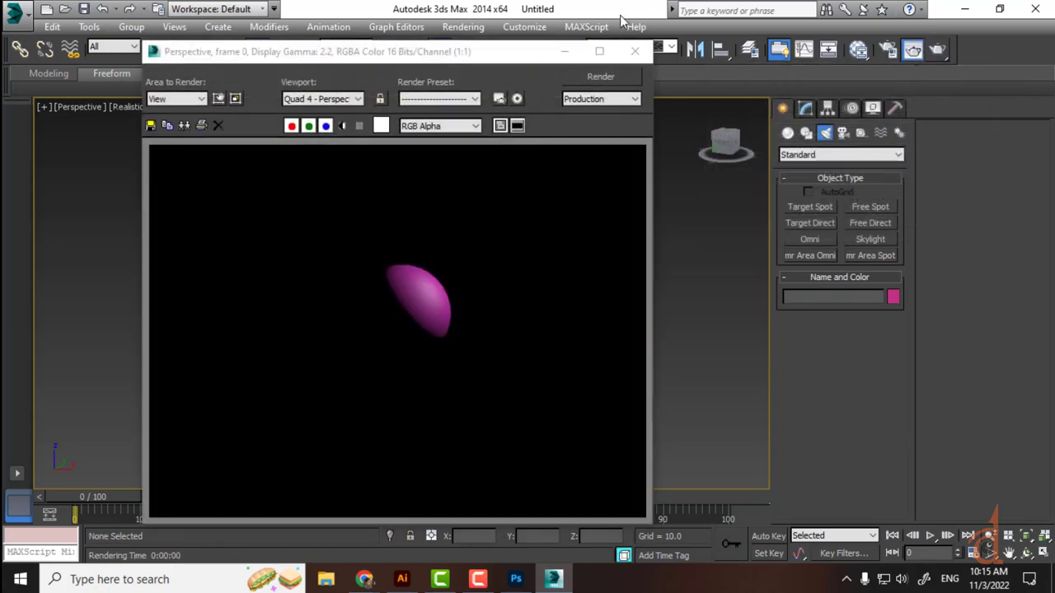
click(635, 51)
Lower the remaining Omni light to about Z 15 and render the Perspective view
click(542, 153)
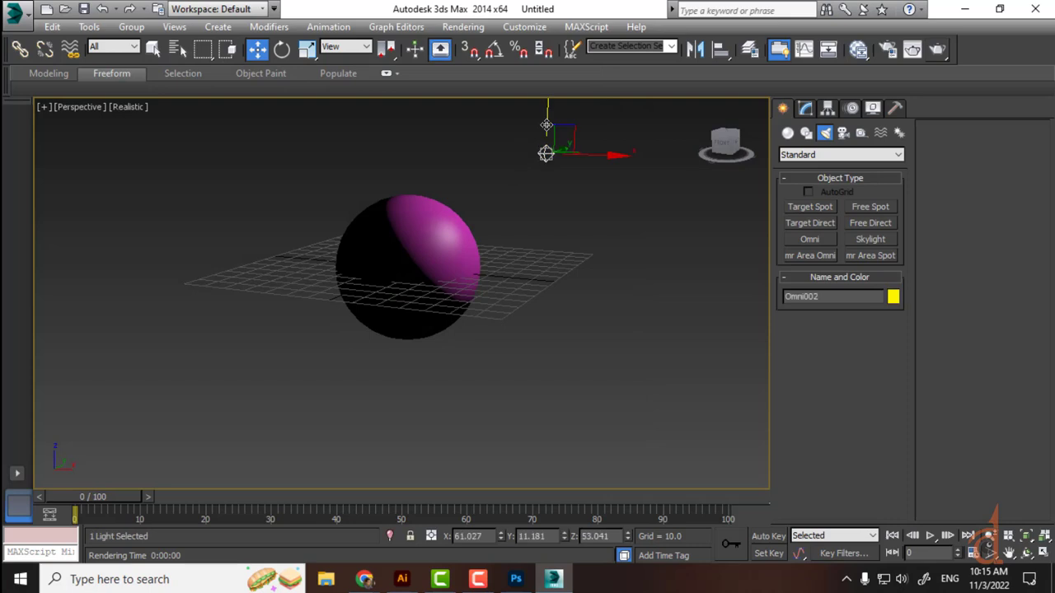
drag(545, 122, 548, 201)
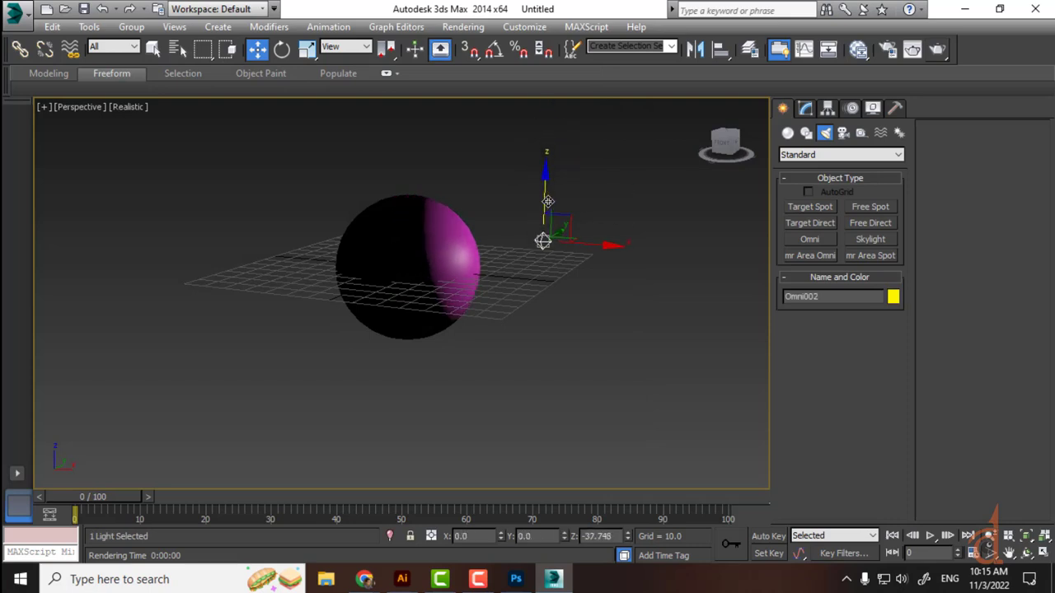
click(939, 50)
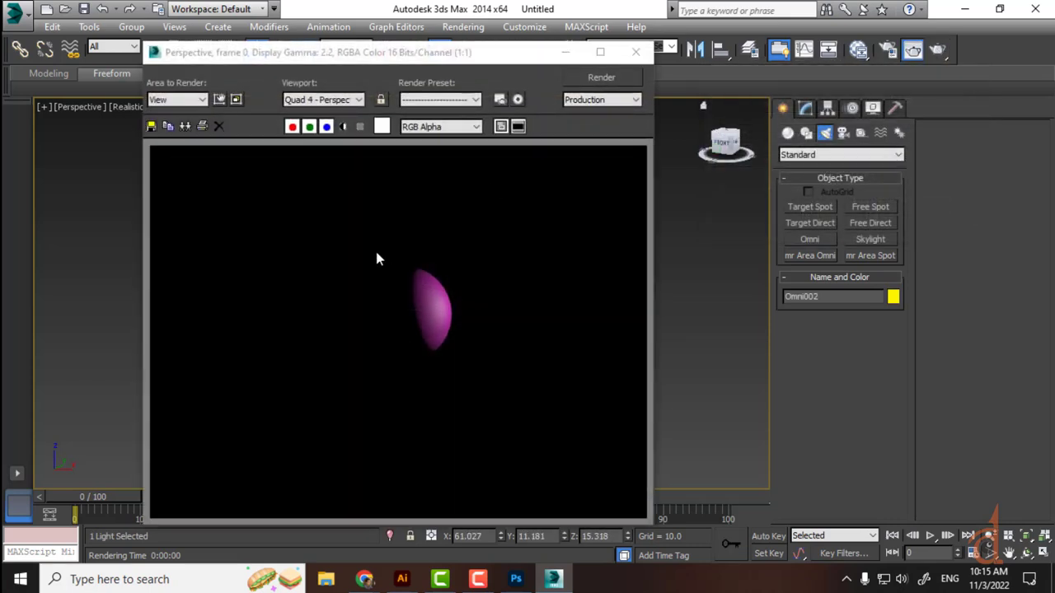
click(635, 52)
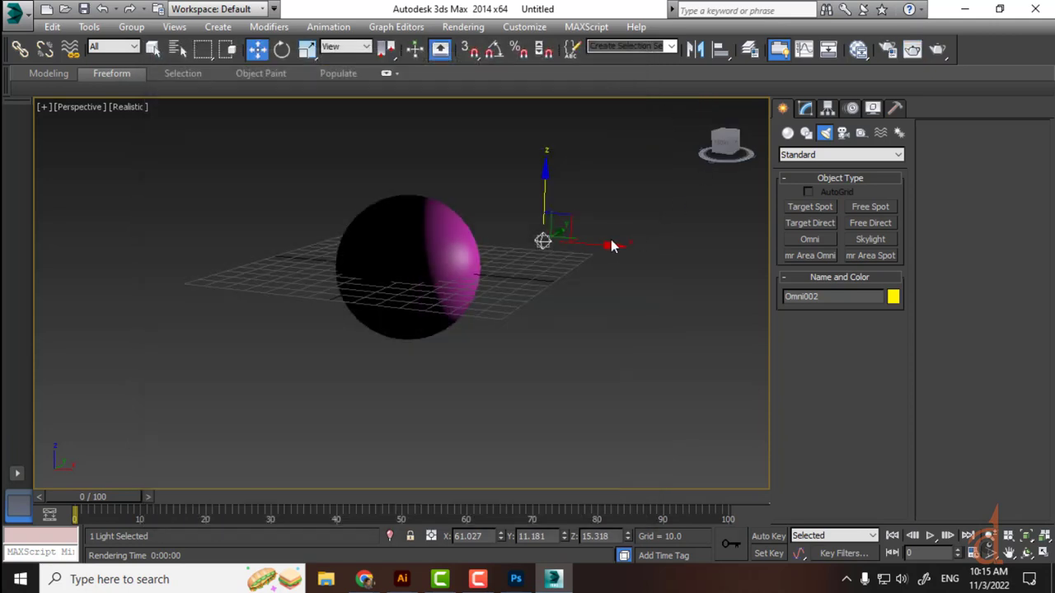
Copy the Omni light along X to the sphere's opposite side, at about X -125
mouse_move(616, 248)
mouse_down()
mouse_move(191, 212)
mouse_move(259, 217)
mouse_up()
click(529, 353)
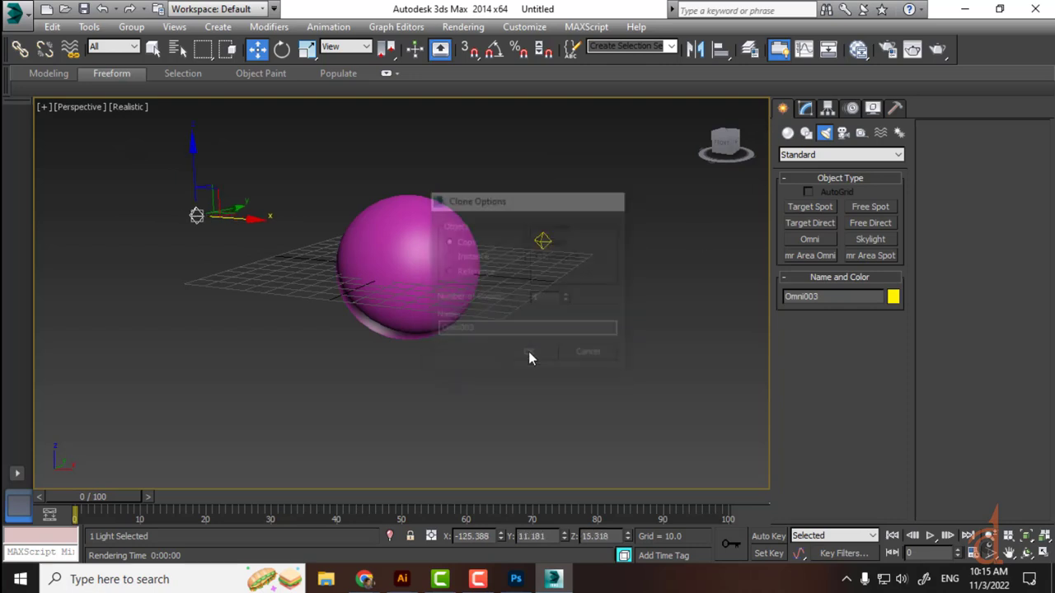
Set the copied Omni light's intensity multiplier to 0.4 and render the Perspective view
click(806, 108)
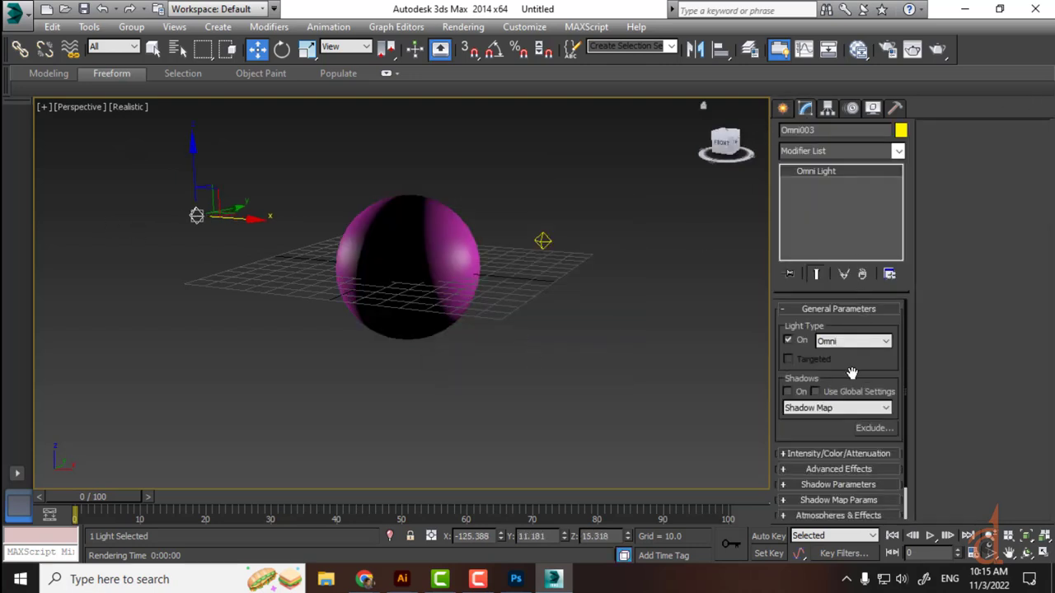
click(841, 456)
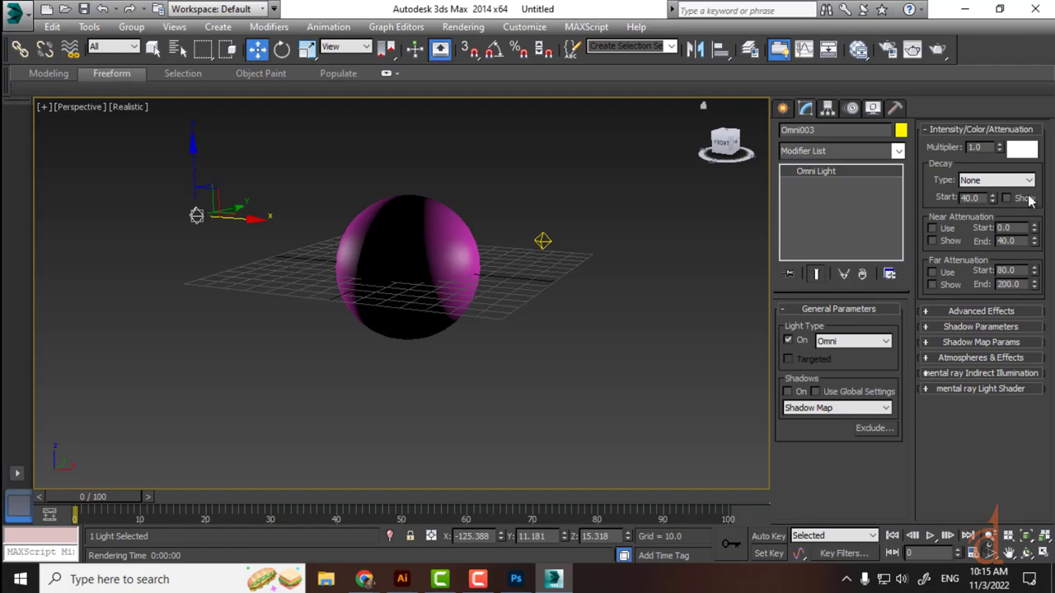
drag(999, 147, 999, 177)
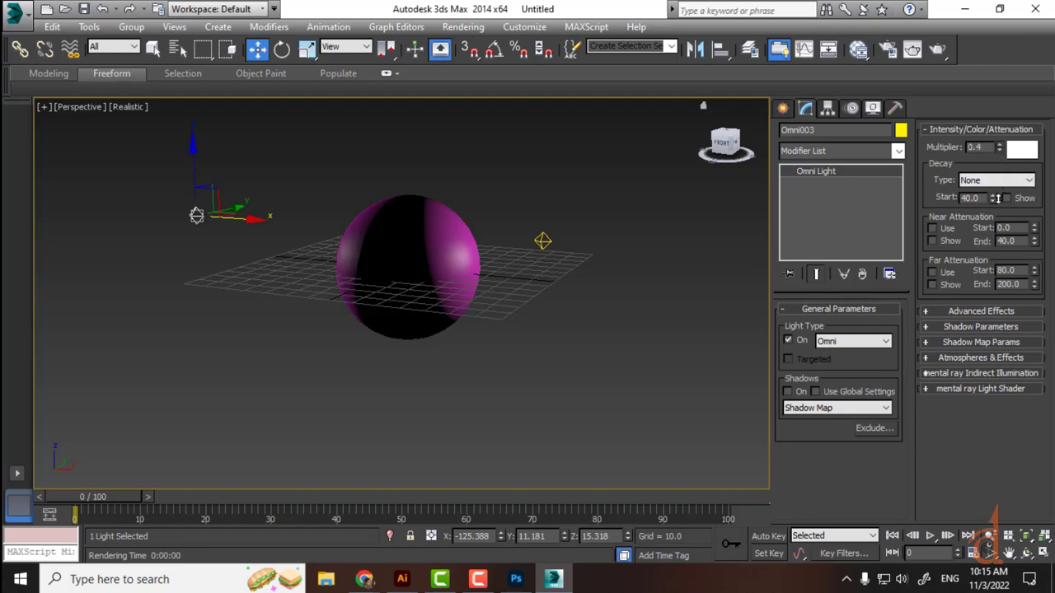
click(937, 50)
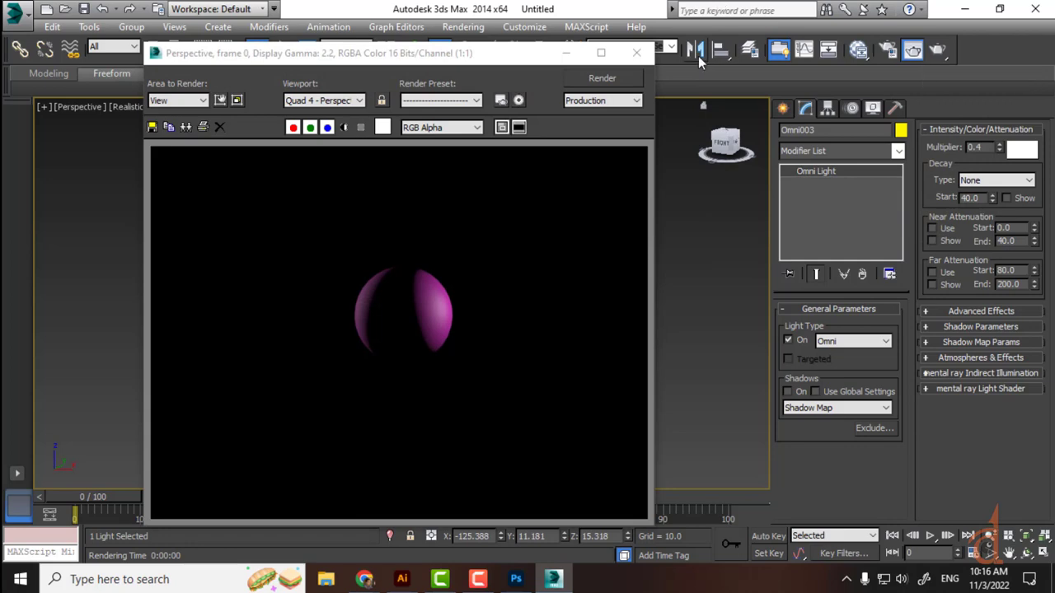
click(637, 53)
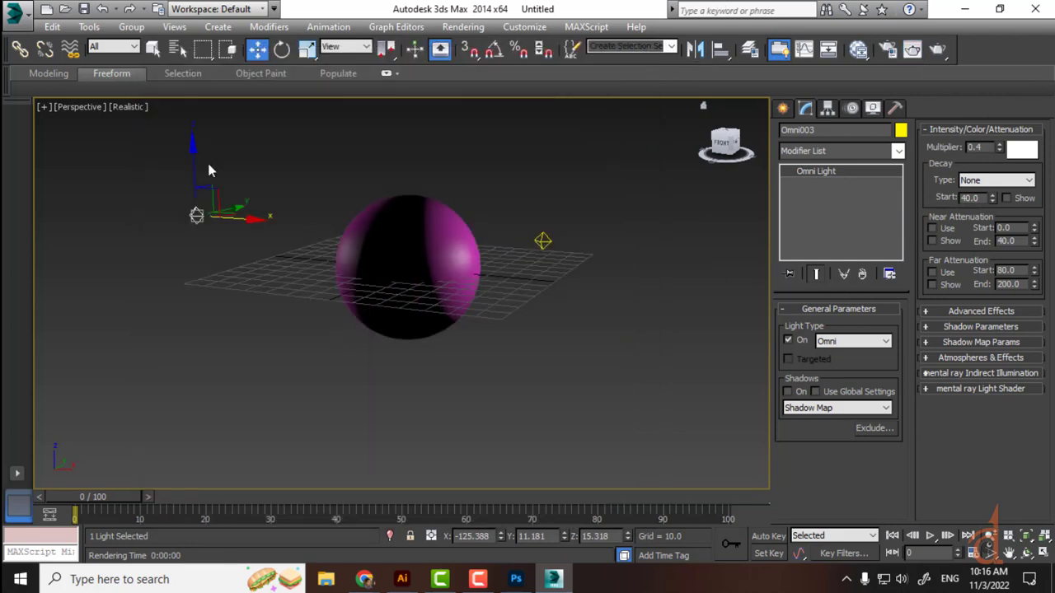
Lower the copied Omni light to about Z -9.5 and make it affect ambient only
drag(198, 169, 201, 239)
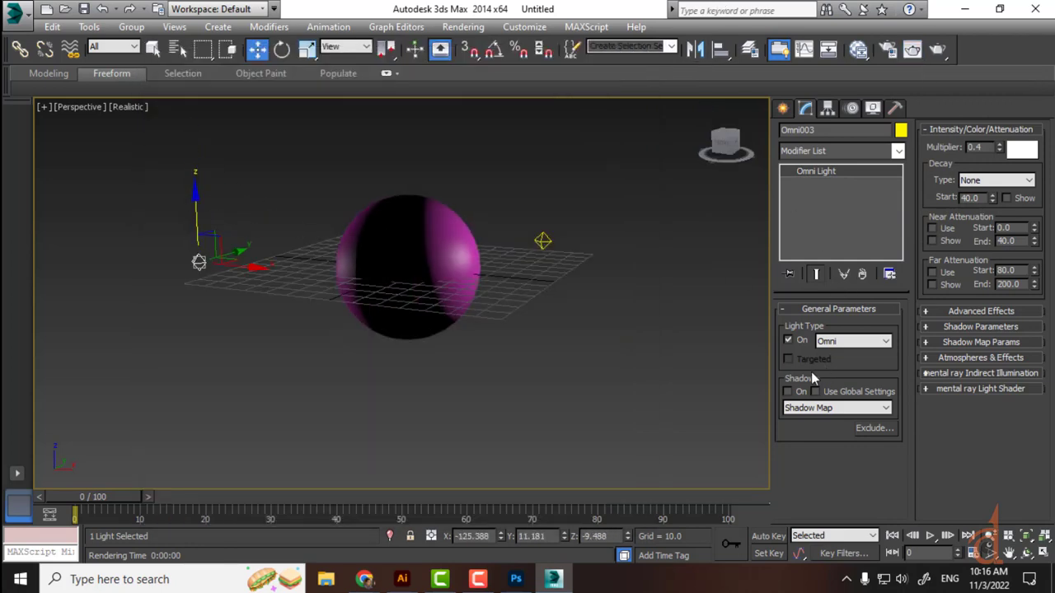
click(970, 311)
click(968, 378)
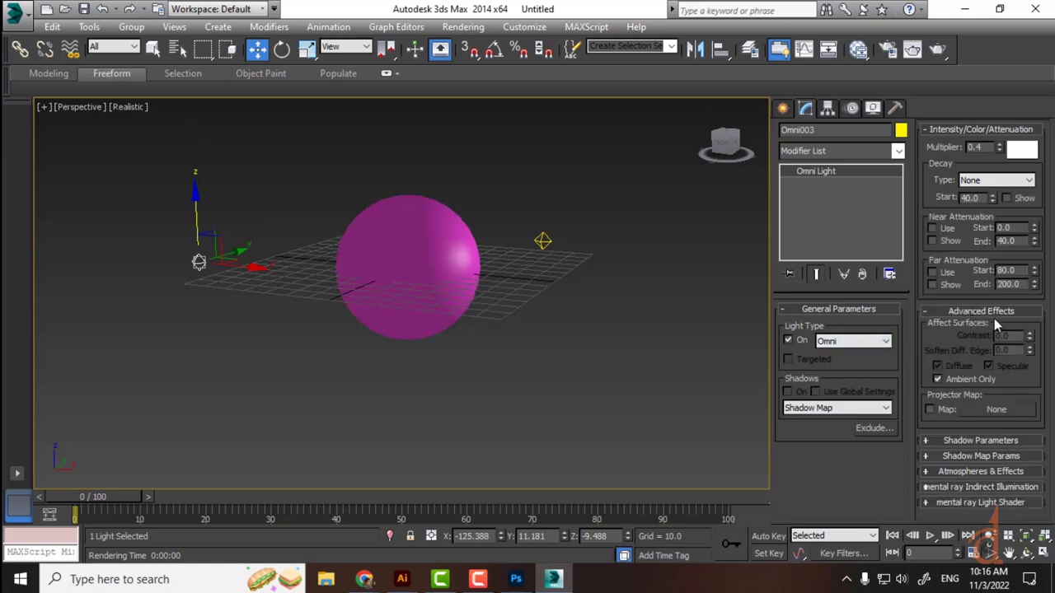
Reduce the copied Omni light's multiplier to 0.08 and render the Perspective view
drag(999, 152, 996, 164)
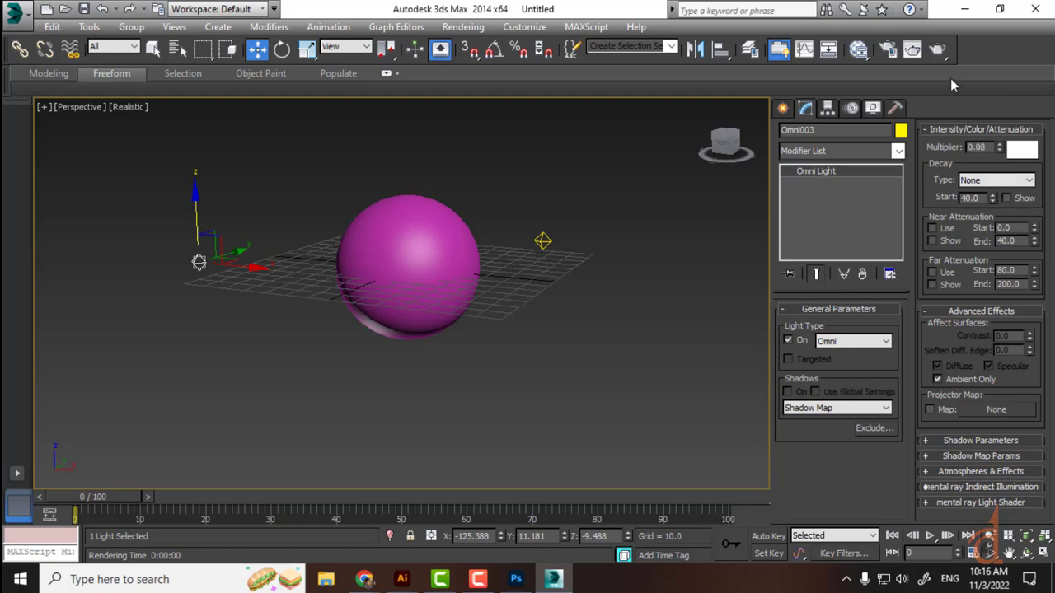
click(915, 50)
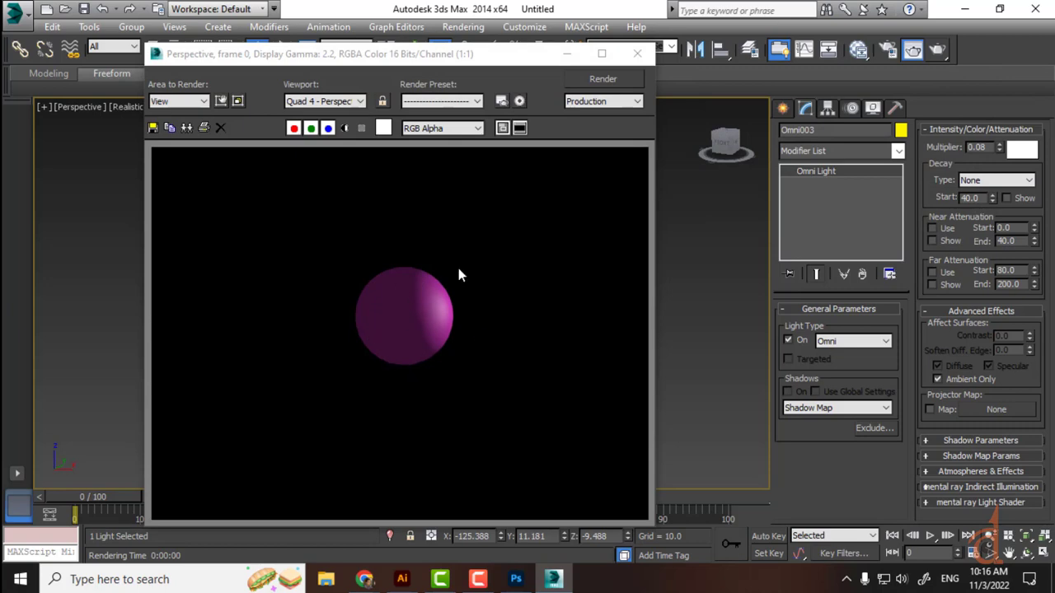
click(637, 55)
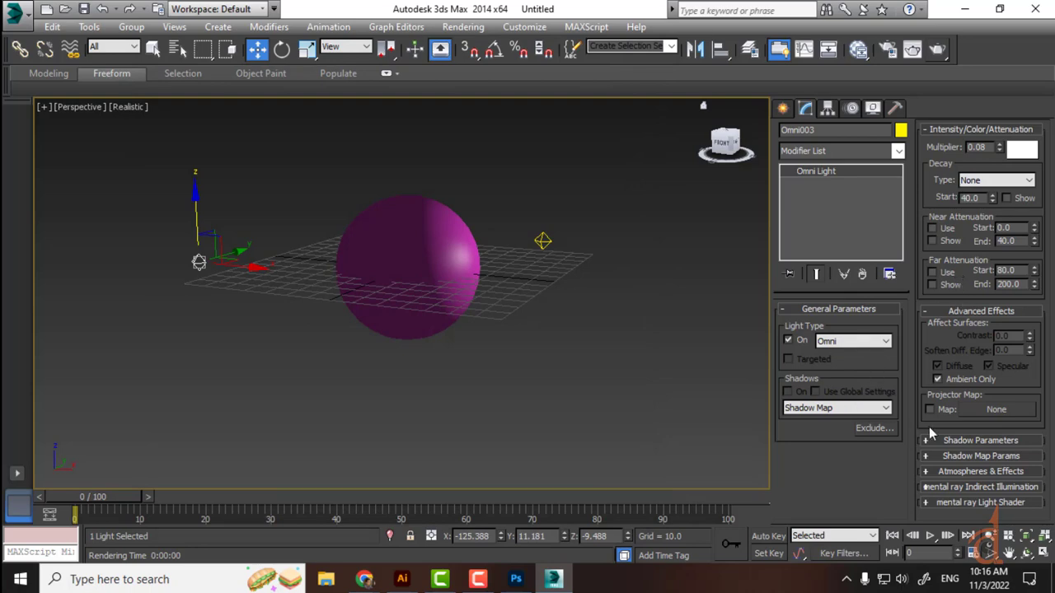
Limit the copied Omni light to diffuse, without Ambient Only or Specular, at a multiplier of 0.11, and render the Perspective view
click(975, 381)
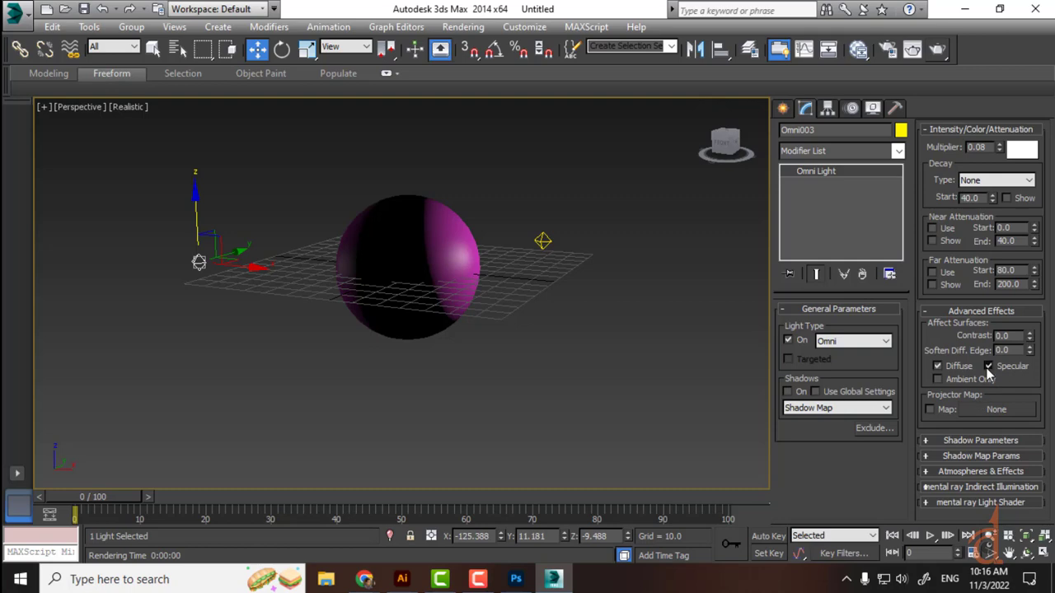
click(988, 366)
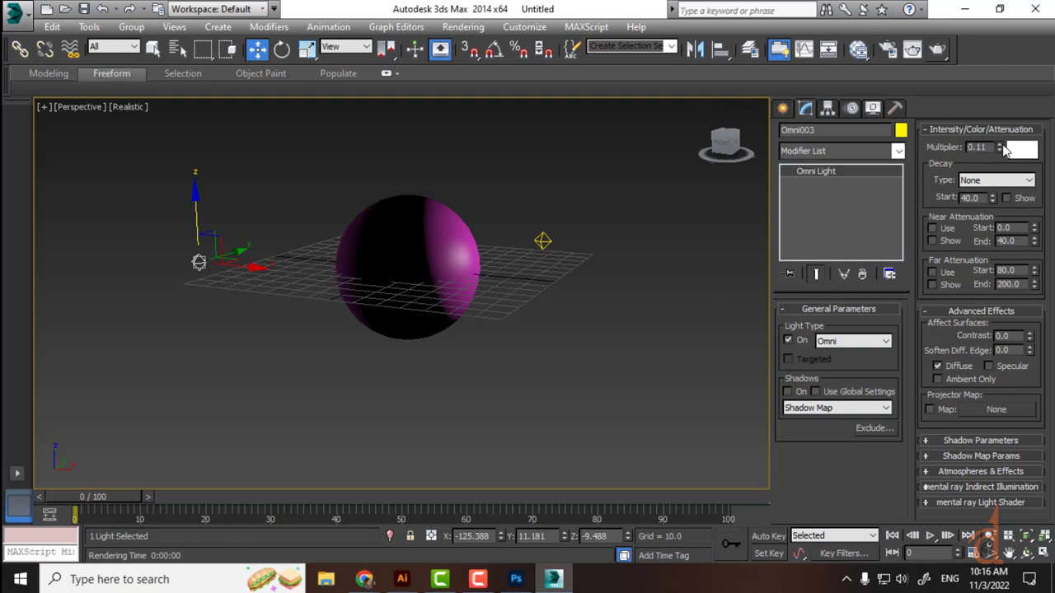
click(1000, 145)
click(912, 49)
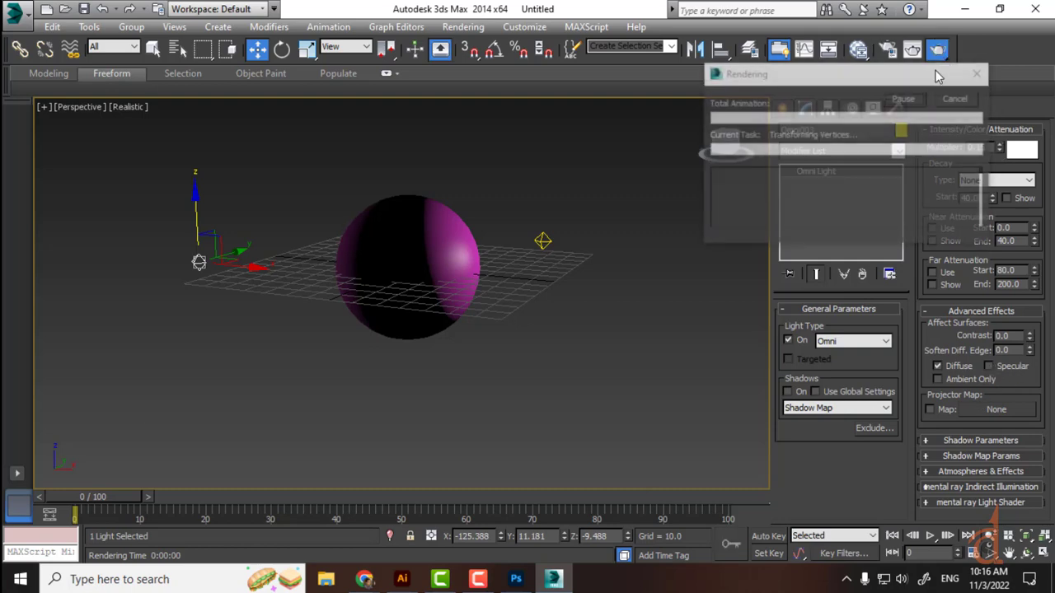
In the Top view, copy the 0.15-multiplier Omni light around the sphere, including copies at about X -54, Y 49.5 and X 20.3, Y 51
click(638, 55)
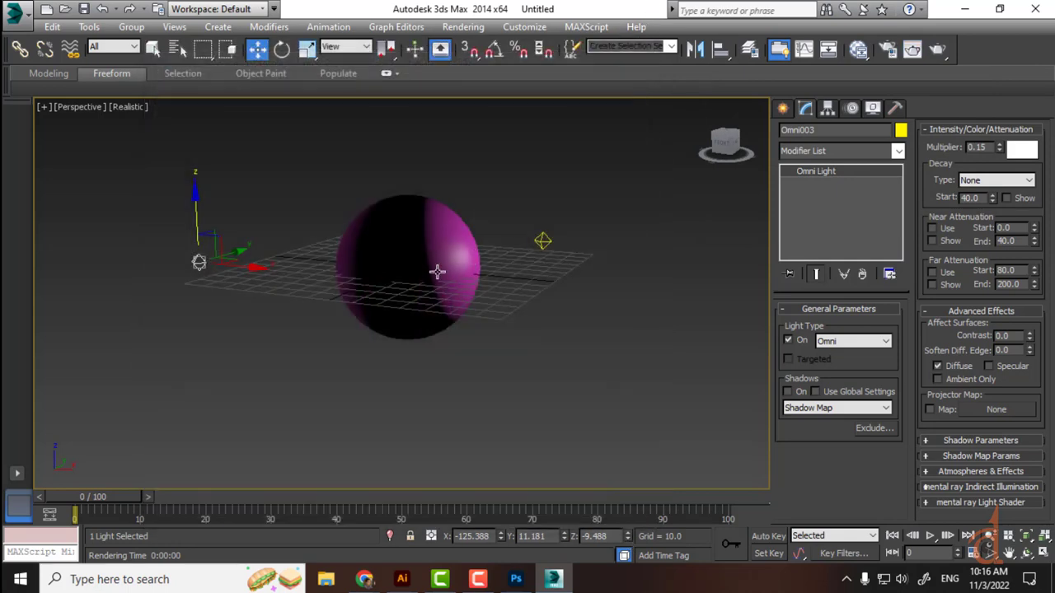
drag(436, 271, 448, 293)
key(t)
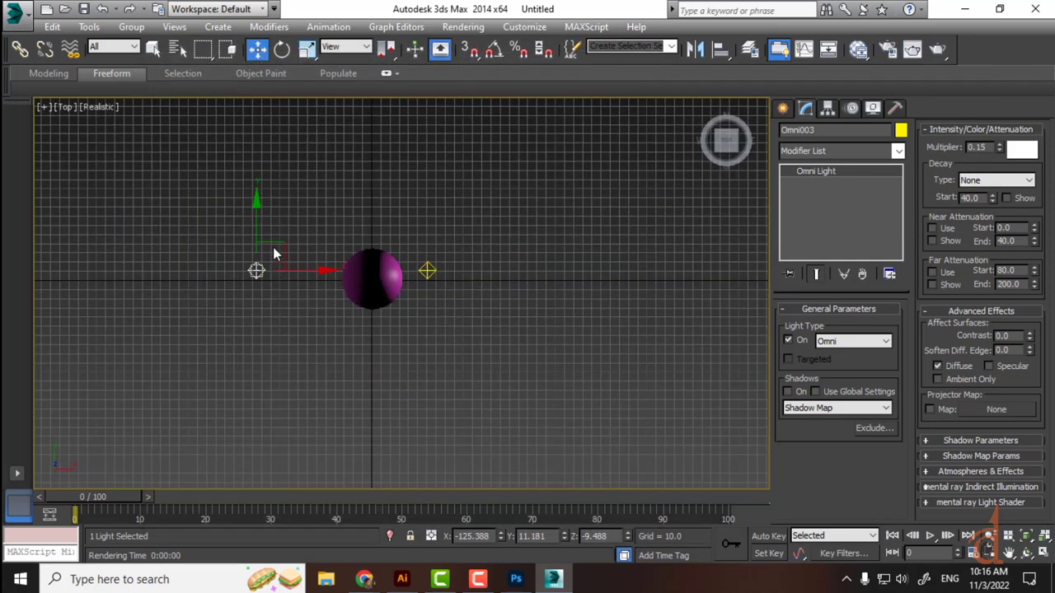
mouse_move(275, 253)
mouse_down()
mouse_move(415, 364)
mouse_move(407, 372)
mouse_move(396, 304)
mouse_move(334, 197)
mouse_move(347, 208)
mouse_up()
click(532, 354)
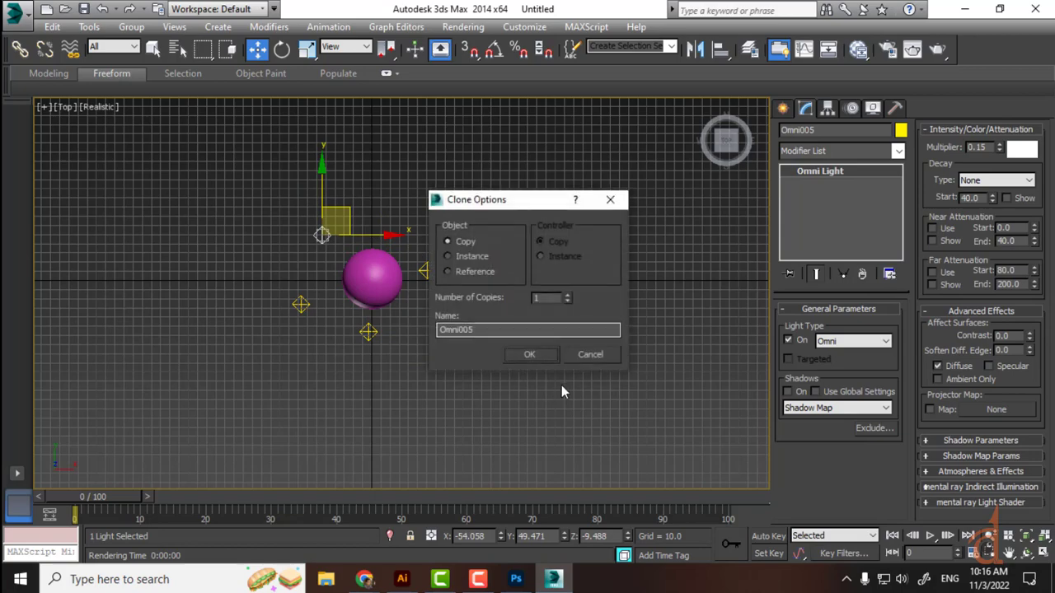
click(530, 354)
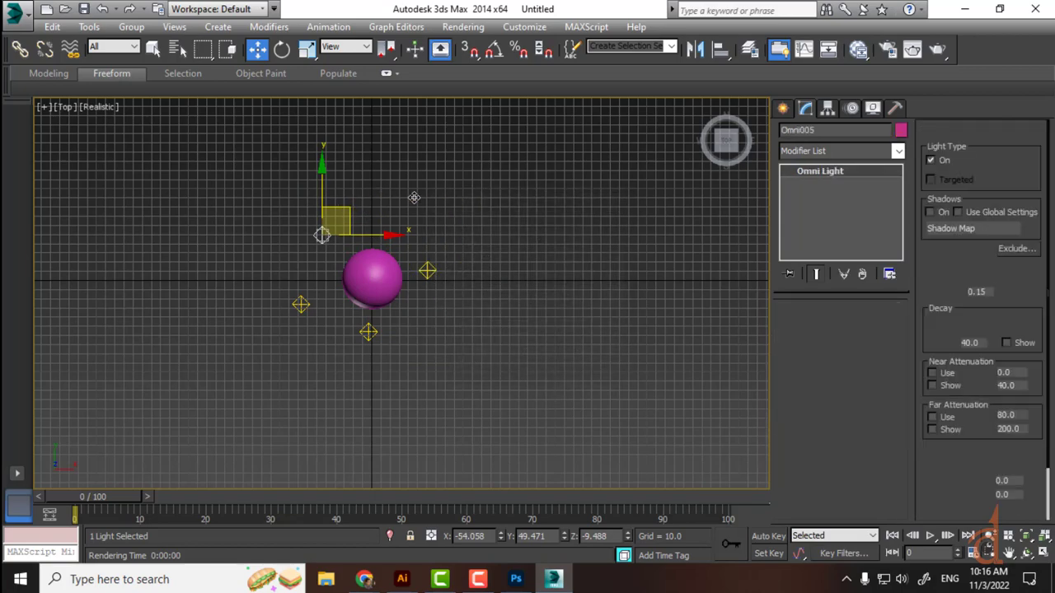
shift+drag(335, 221, 404, 219)
click(530, 355)
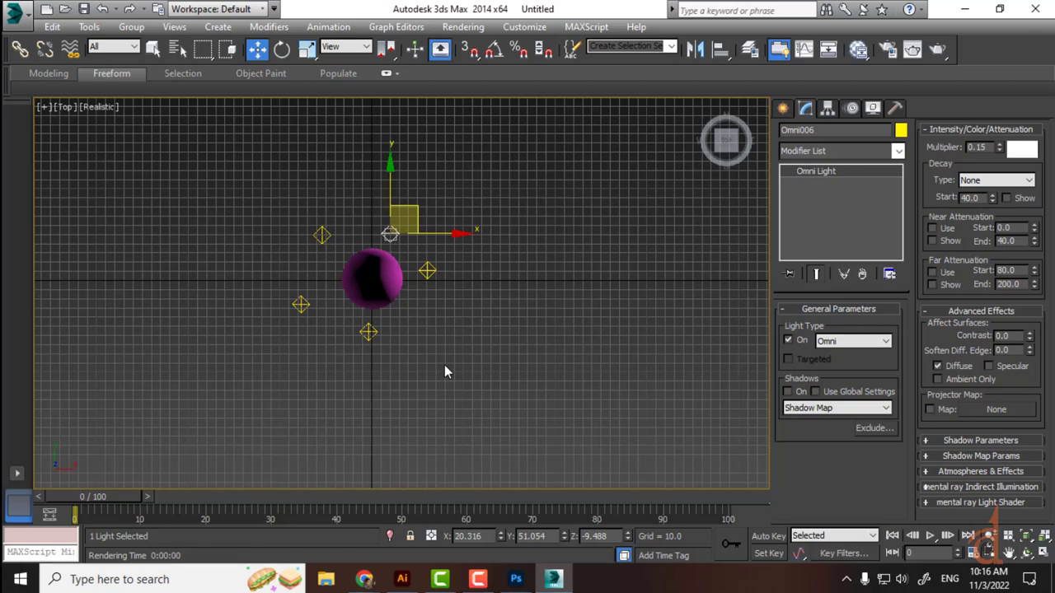
Restrict selection to lights and, in the Front view, copy the four low-intensity Omni lights above the sphere, shifting the copies about 18.6 along X
key(f)
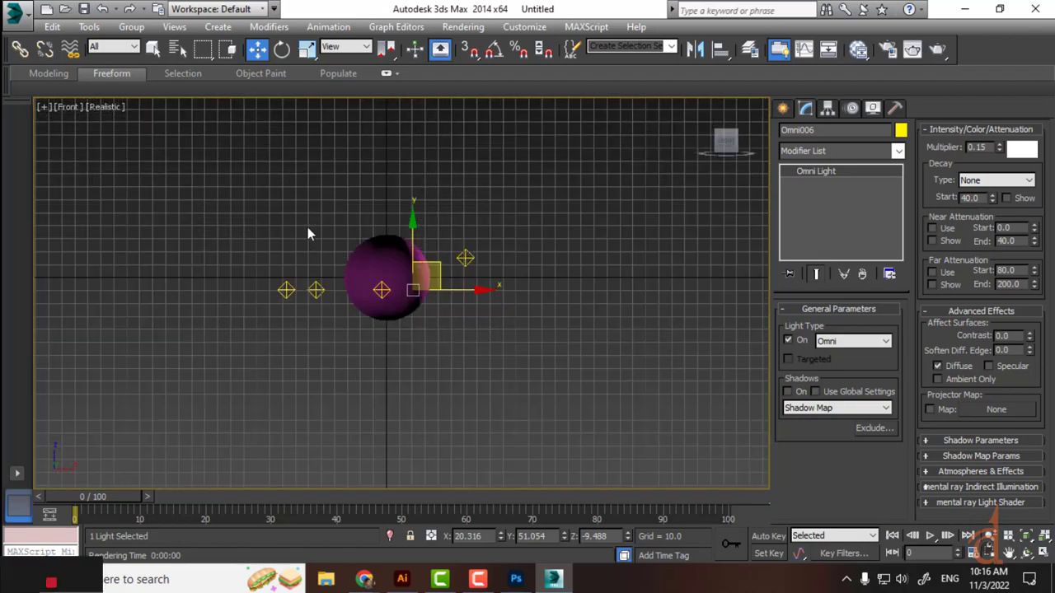
click(113, 46)
click(111, 82)
click(218, 281)
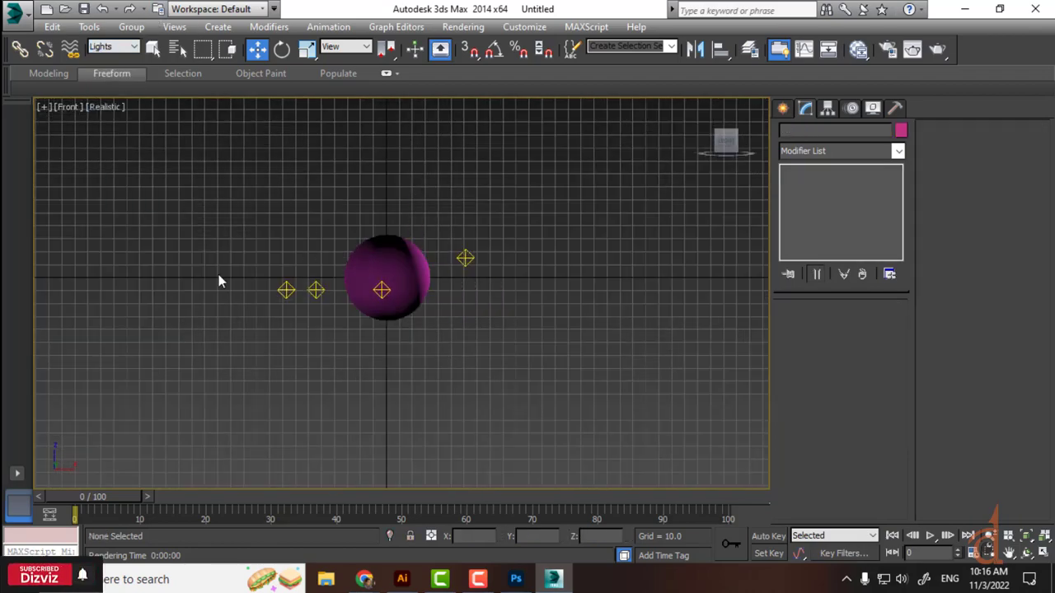
drag(218, 281, 461, 360)
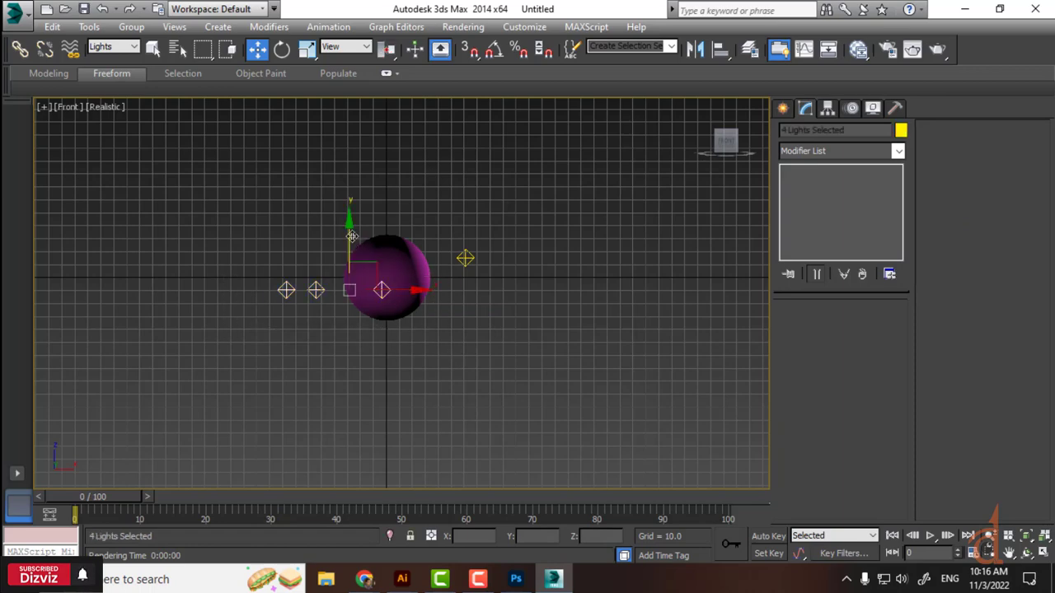
drag(382, 261, 357, 146)
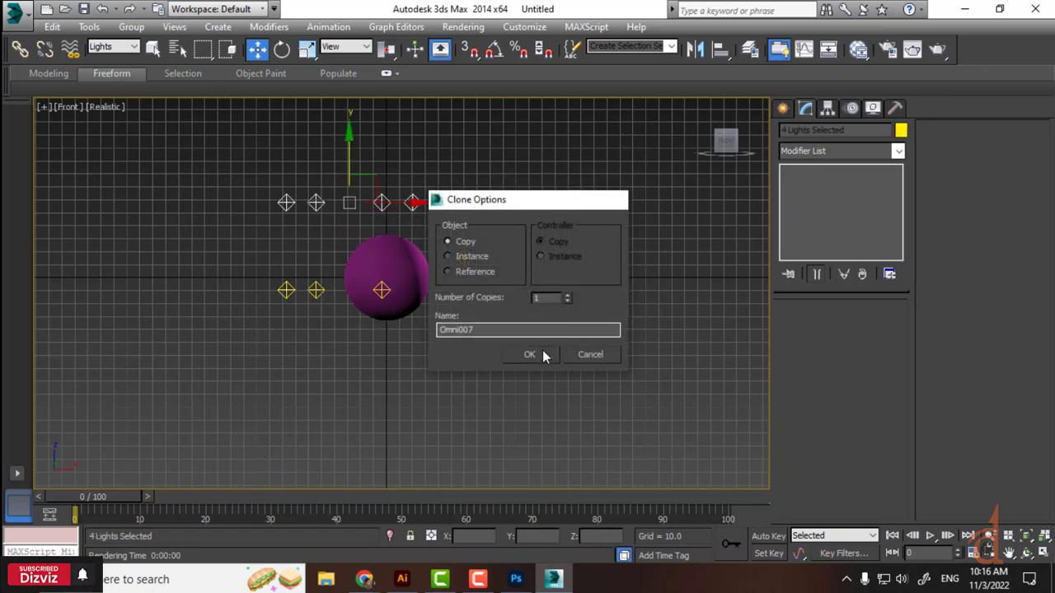
click(544, 355)
drag(417, 203, 441, 202)
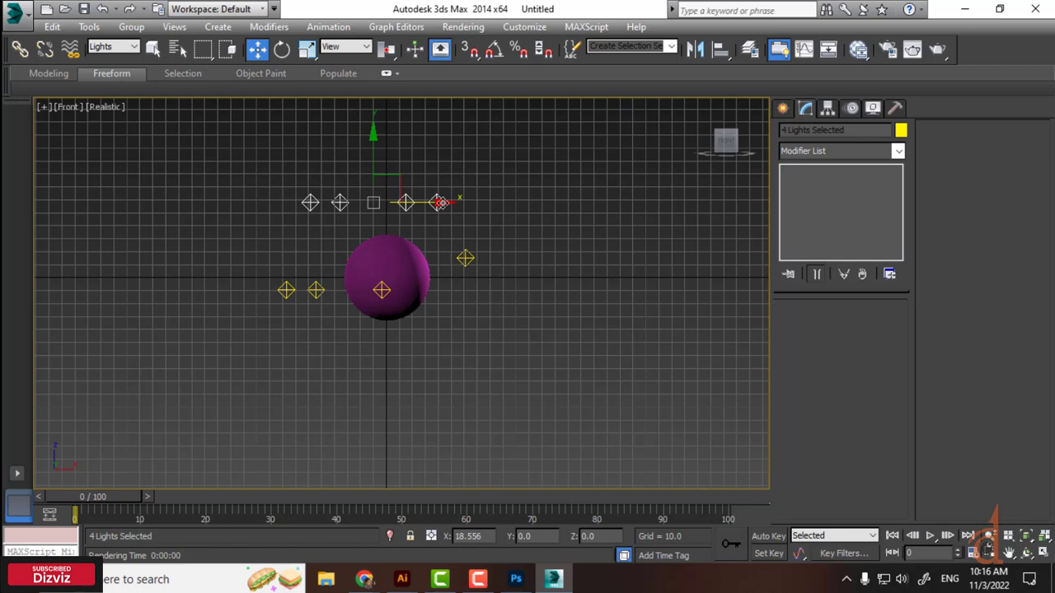
click(631, 280)
Render the sphere in the Perspective view with all the Omni lights, once from a distance and once from closer
key(p)
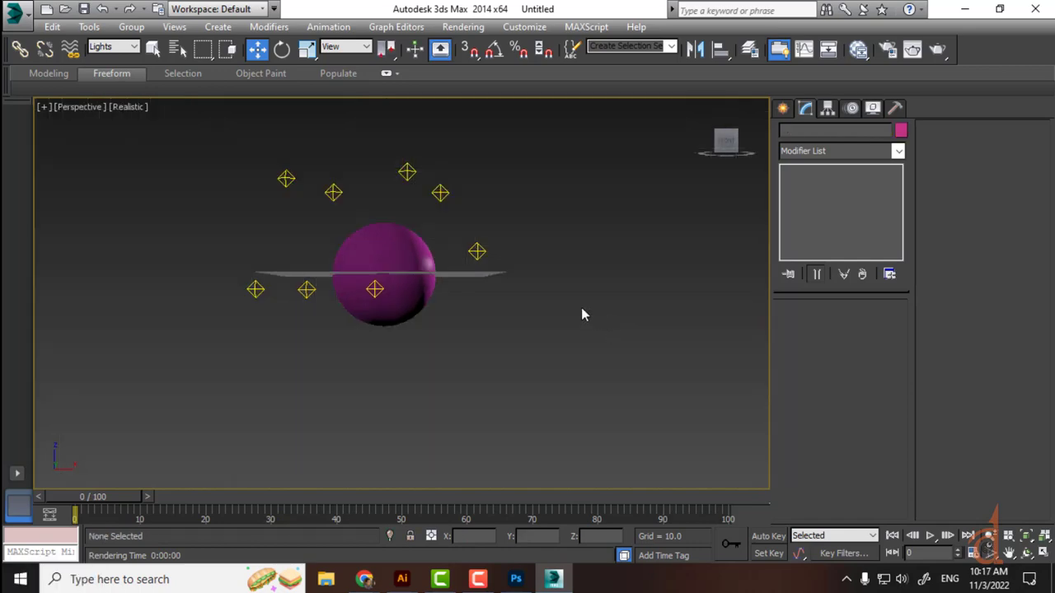
drag(581, 313, 581, 331)
click(940, 51)
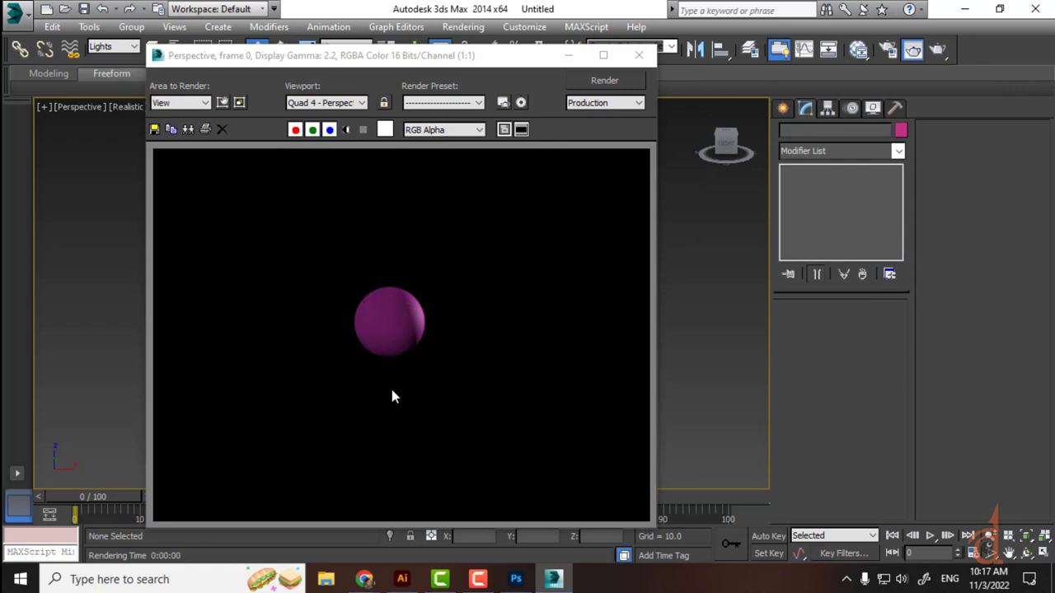
click(639, 55)
scroll(374, 321, up, 5)
scroll(396, 300, down, 4)
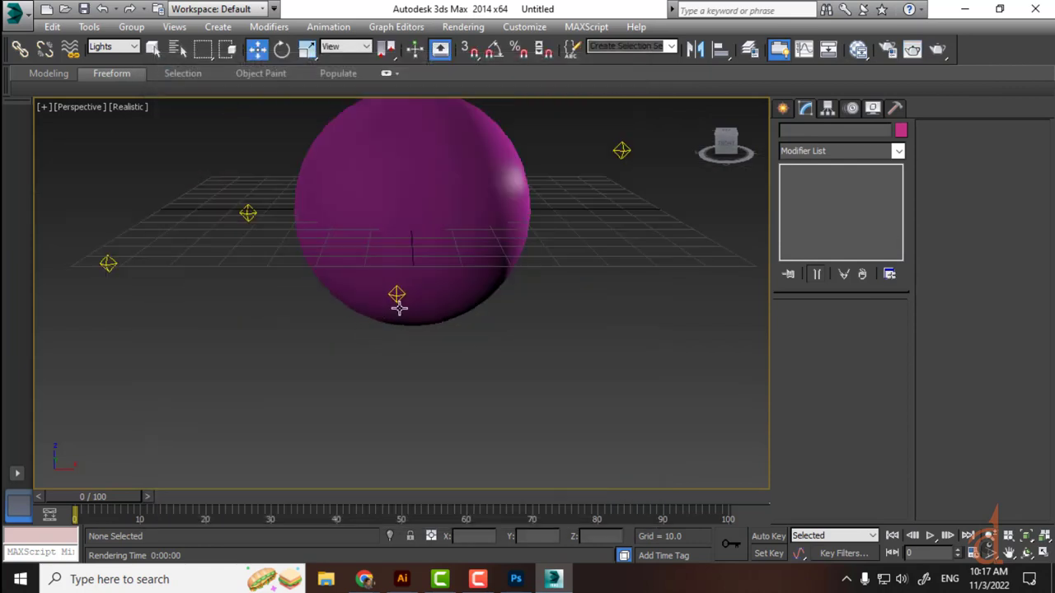
drag(395, 300, 412, 334)
click(938, 50)
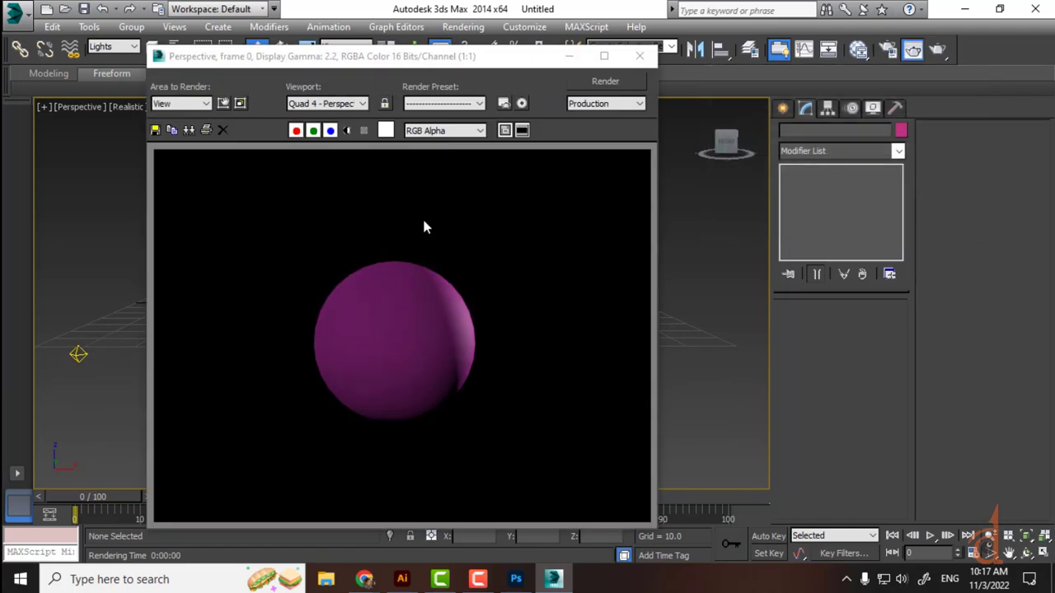
click(640, 56)
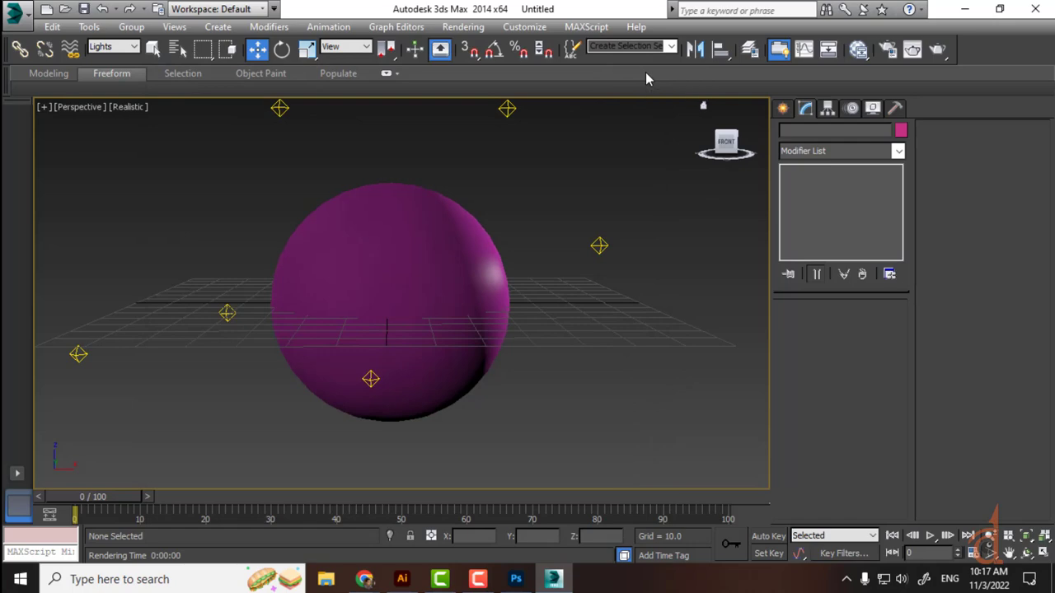
Close 3ds Max without saving the scene and return to the shaded green ball in Photoshop
click(516, 579)
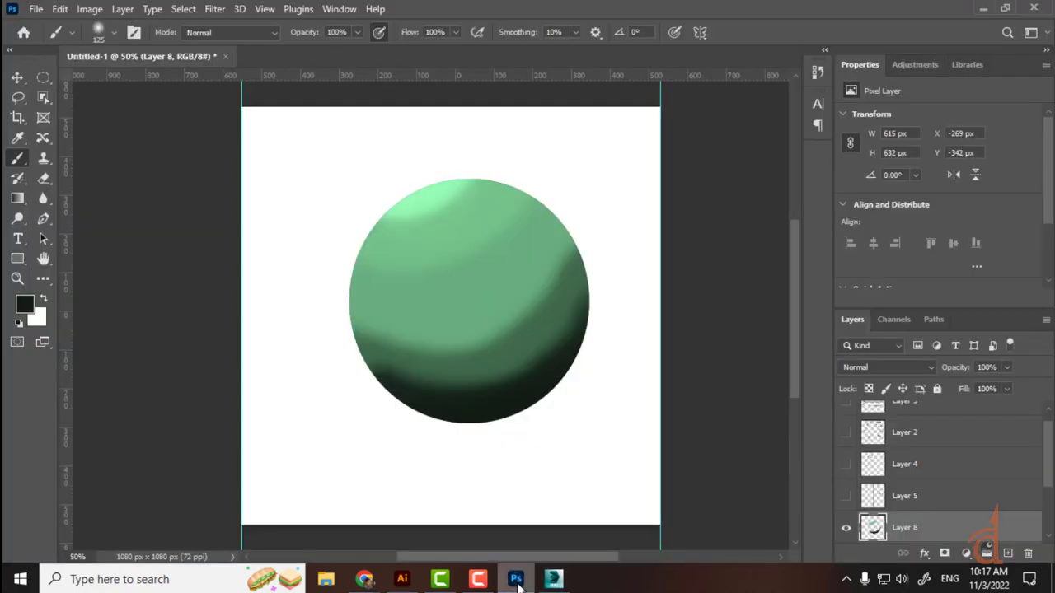
click(567, 576)
click(1035, 8)
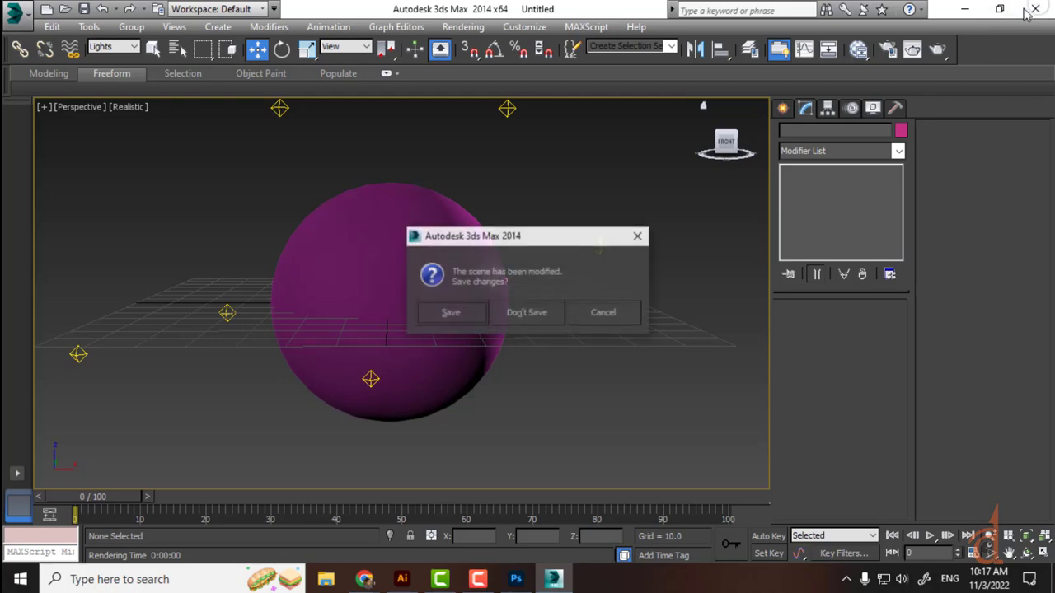
click(532, 318)
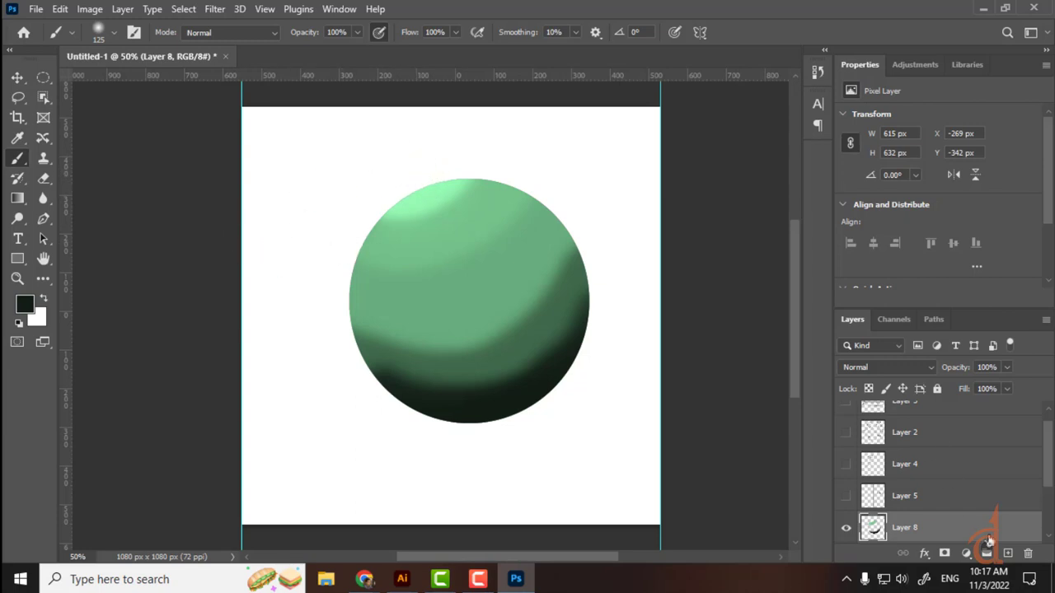
On a new layer, reduce the brush to 15 px and draw arrows pointing at the ball's bright upper edge and dark lower edge
click(1008, 553)
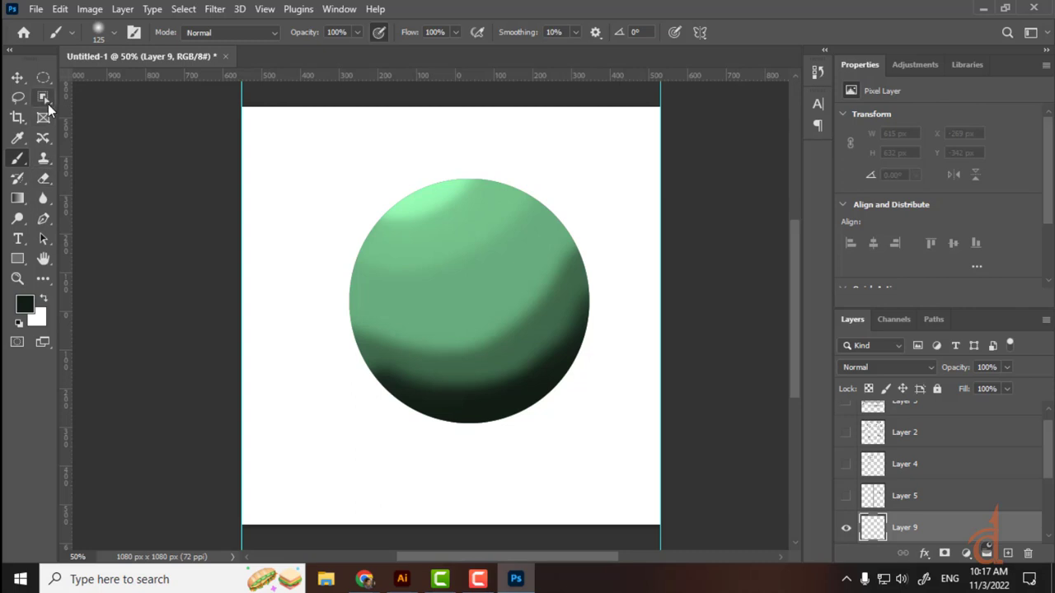
key(b)
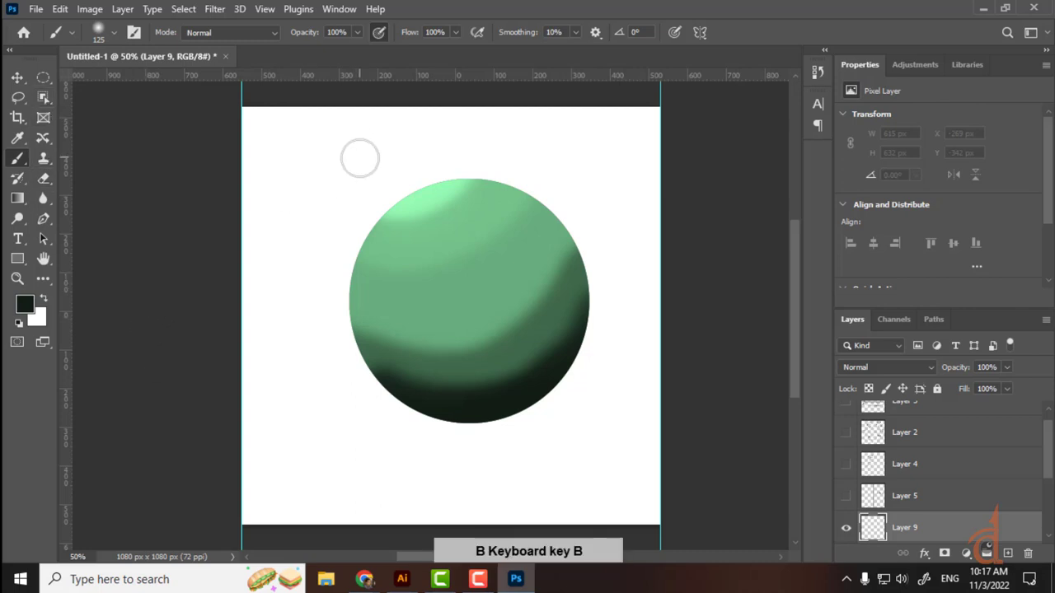
key(bracketleft)
key(bracketleft)
key(bracketleft)
key(bracketleft)
key(bracketleft)
key(bracketleft)
key(bracketleft)
key(bracketleft)
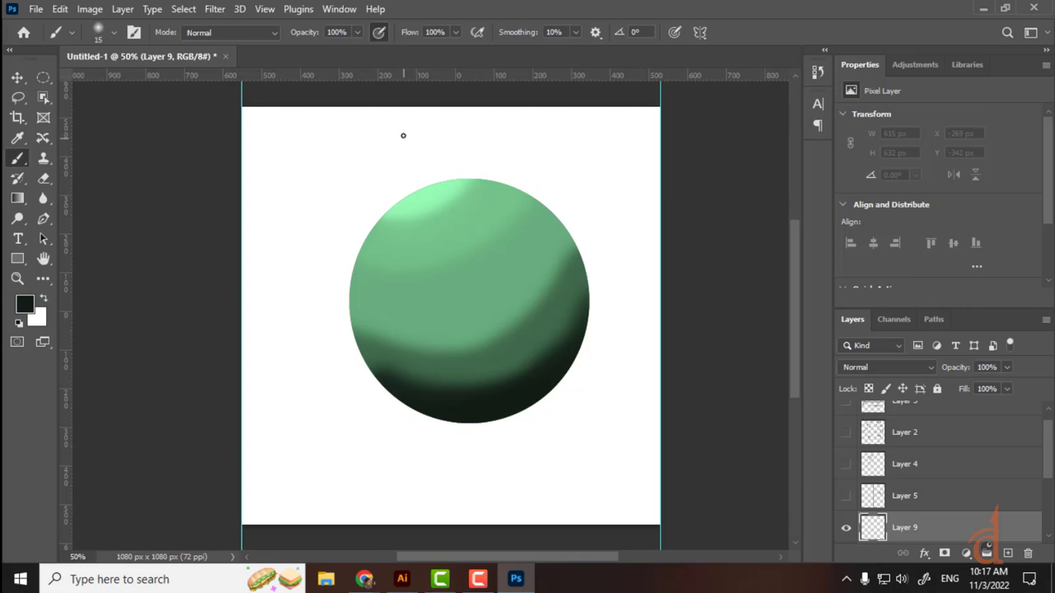
drag(400, 122, 426, 189)
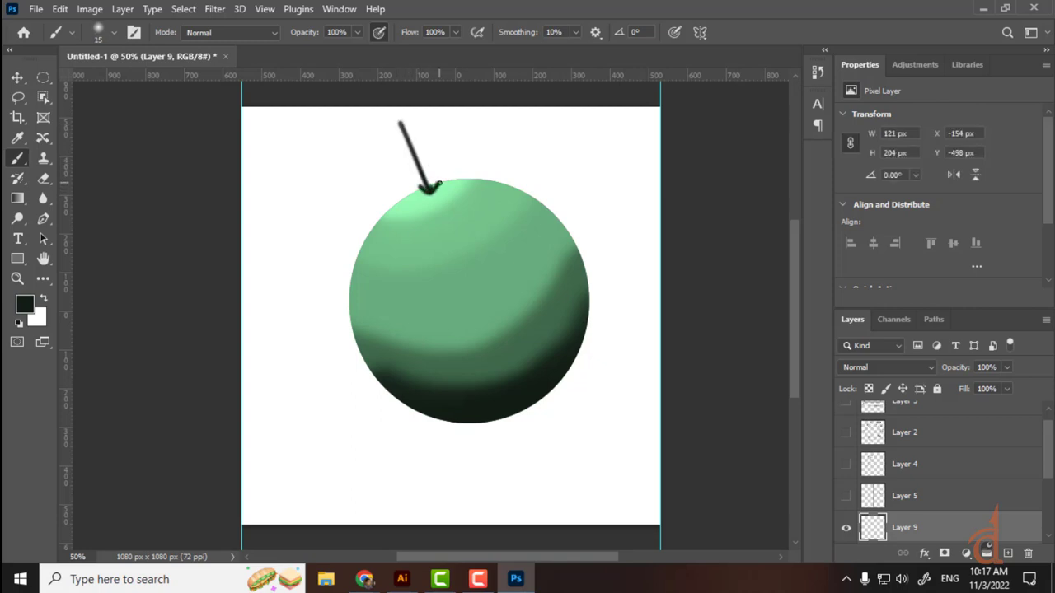
drag(514, 416, 528, 477)
mouse_move(502, 434)
mouse_down()
mouse_move(516, 415)
mouse_move(538, 429)
mouse_up()
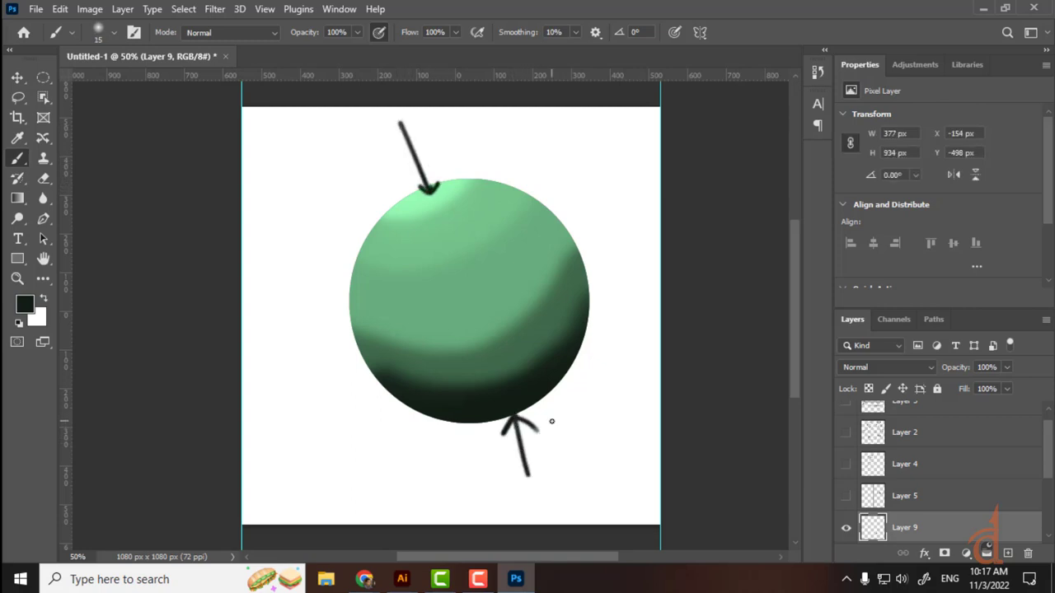
Handwrite "No light" beside the lower arrow and "Light" beside the upper arrow
mouse_move(551, 491)
mouse_down()
mouse_move(551, 473)
mouse_move(619, 427)
mouse_move(635, 450)
mouse_up()
click(574, 466)
drag(633, 413, 643, 377)
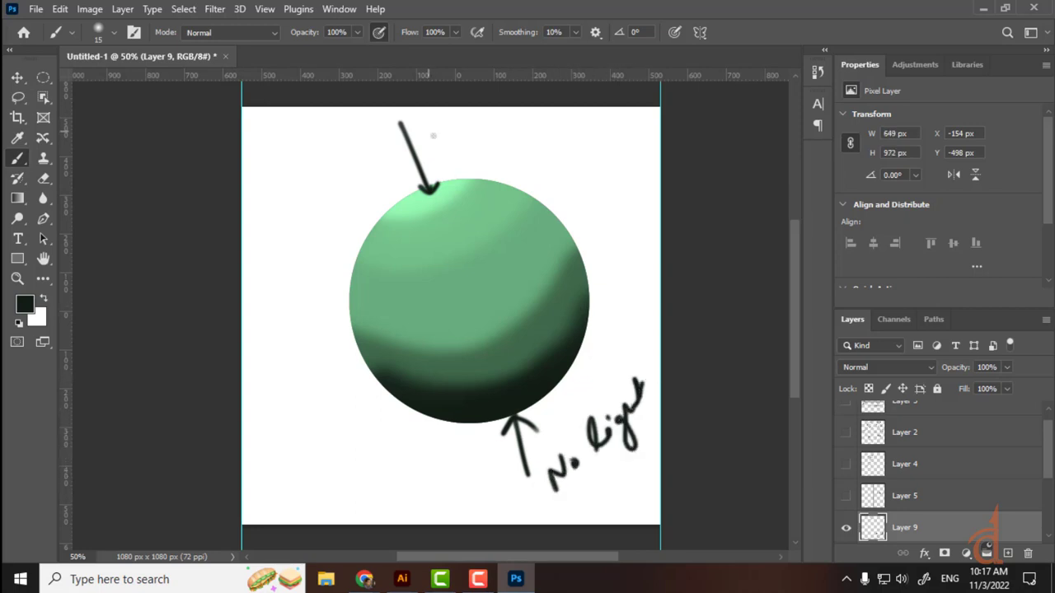
mouse_move(433, 120)
mouse_down()
mouse_move(429, 151)
mouse_move(452, 148)
mouse_move(467, 164)
mouse_move(458, 170)
mouse_up()
mouse_move(470, 114)
mouse_down()
mouse_move(461, 131)
mouse_move(491, 107)
mouse_up()
Add a second arrow to the brightest spot with an underlined "Specular" label, and handwrite a double-underlined "Shadows" below the ball
mouse_move(369, 175)
mouse_down()
mouse_move(406, 206)
mouse_move(416, 193)
mouse_up()
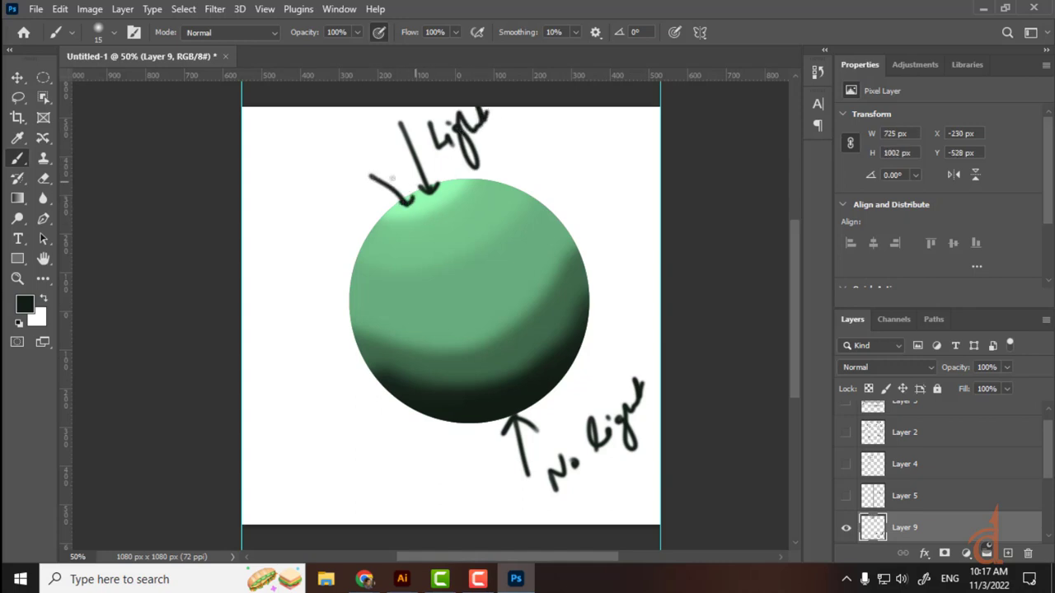
mouse_move(290, 186)
mouse_down()
mouse_move(282, 216)
mouse_move(300, 215)
mouse_move(339, 132)
mouse_move(369, 115)
mouse_up()
drag(294, 232, 394, 120)
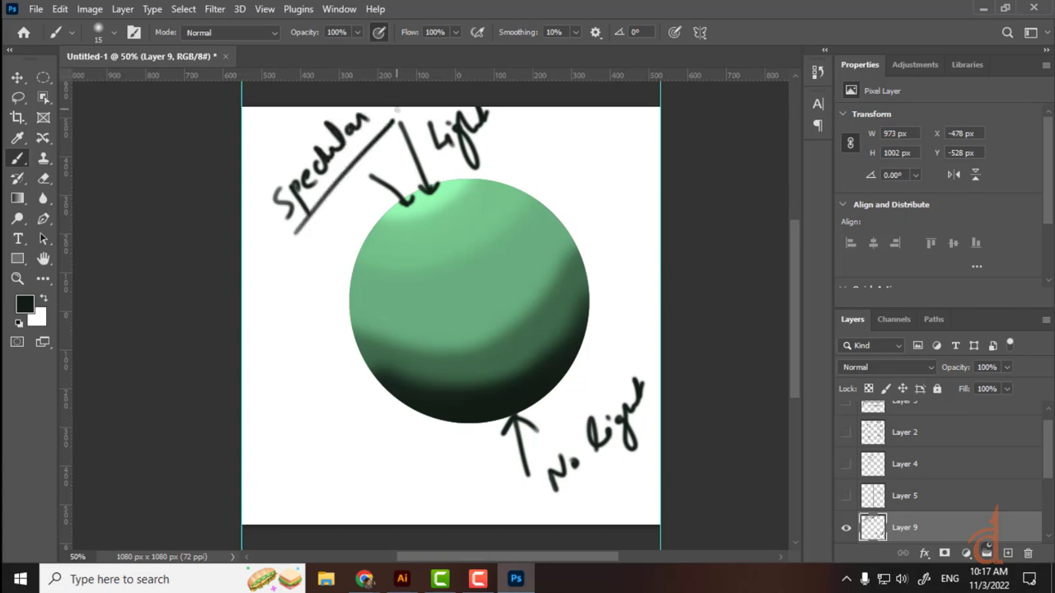
mouse_move(427, 467)
mouse_down()
mouse_move(413, 498)
mouse_move(453, 488)
mouse_move(526, 429)
mouse_move(522, 448)
mouse_up()
drag(438, 515, 552, 443)
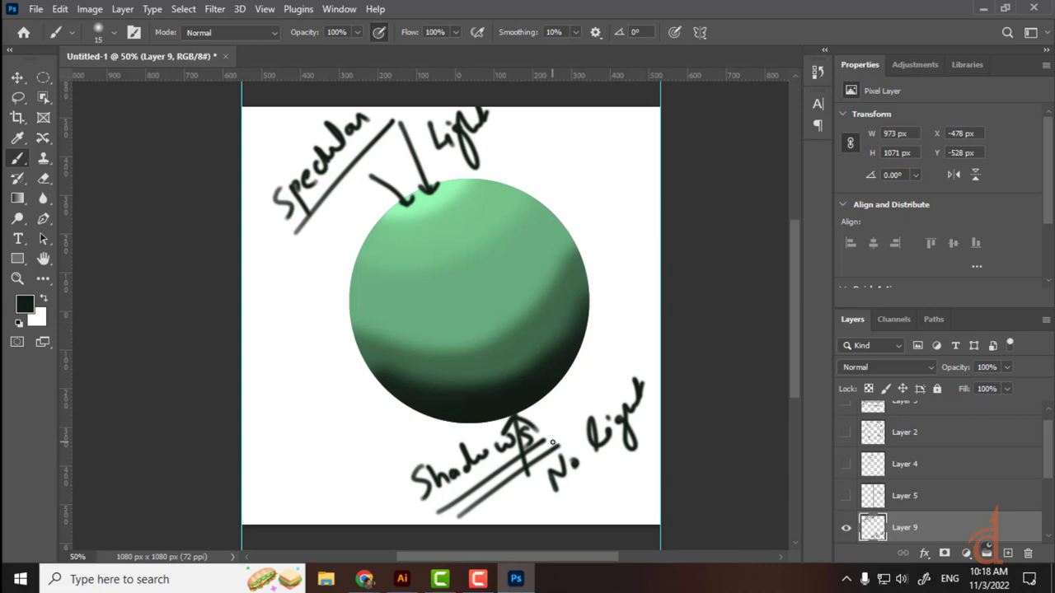
Draw another arrow to the ball's upper light area and handwrite an underlined "Highlight" label above and beside the ball
mouse_move(452, 188)
mouse_down()
mouse_move(511, 142)
mouse_move(453, 190)
mouse_up()
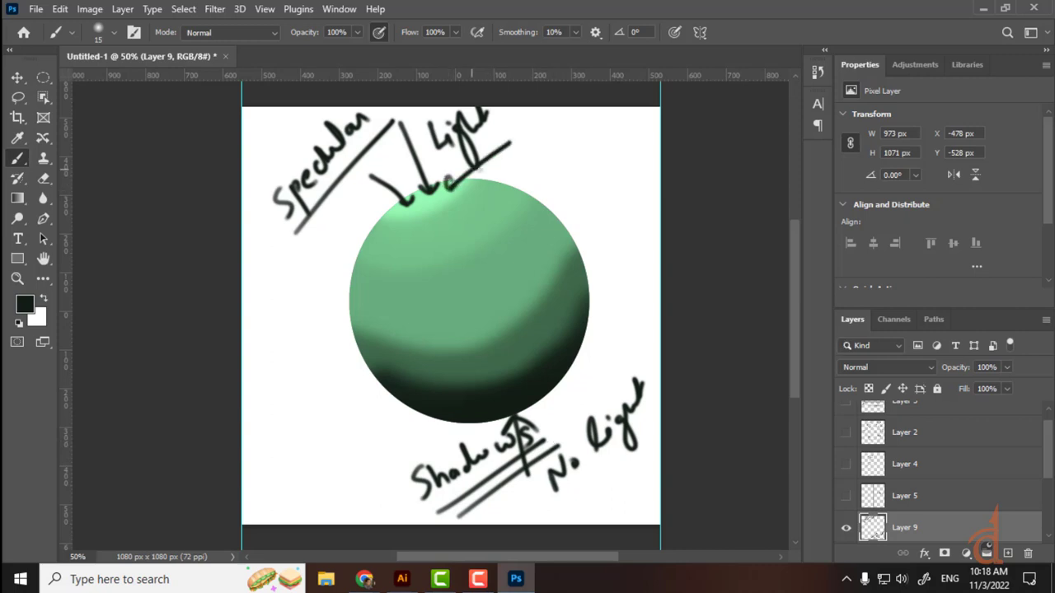
mouse_move(547, 142)
mouse_down()
mouse_move(549, 169)
mouse_move(564, 155)
mouse_up()
mouse_move(565, 143)
mouse_down()
mouse_move(568, 169)
mouse_move(611, 124)
mouse_move(660, 108)
mouse_move(647, 121)
mouse_up()
click(577, 143)
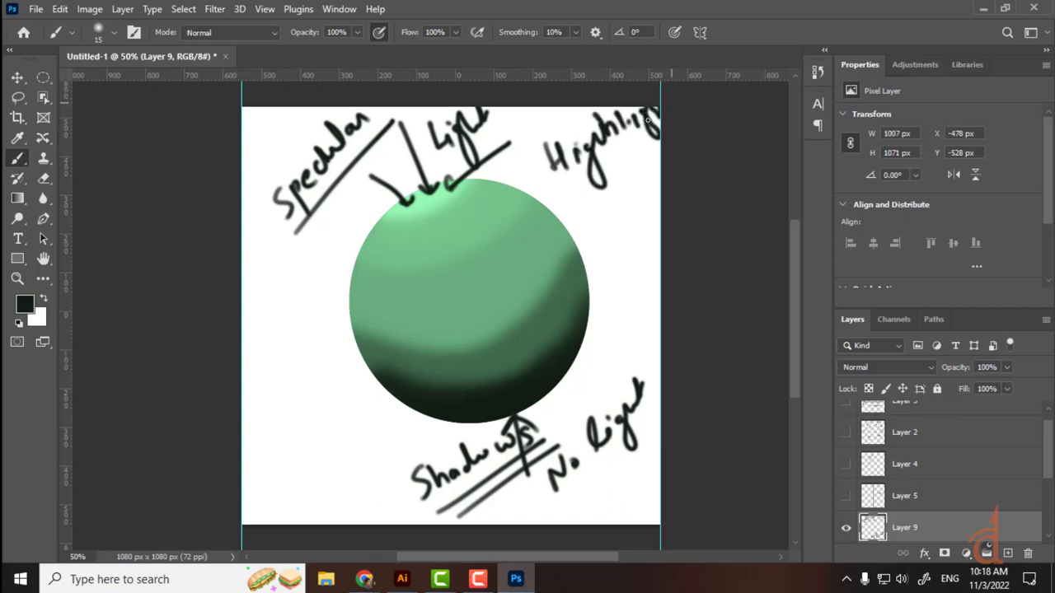
drag(574, 186, 659, 129)
Draw an arrow into the ball's middle tone with an underlined "Mid" label, and another arrow to the dark lower edge
mouse_move(306, 357)
mouse_down()
mouse_move(427, 304)
mouse_move(419, 316)
mouse_up()
mouse_move(264, 445)
mouse_down()
mouse_move(308, 404)
mouse_move(322, 411)
mouse_move(356, 390)
mouse_up()
mouse_move(445, 425)
mouse_down()
mouse_move(376, 498)
mouse_move(447, 437)
mouse_up()
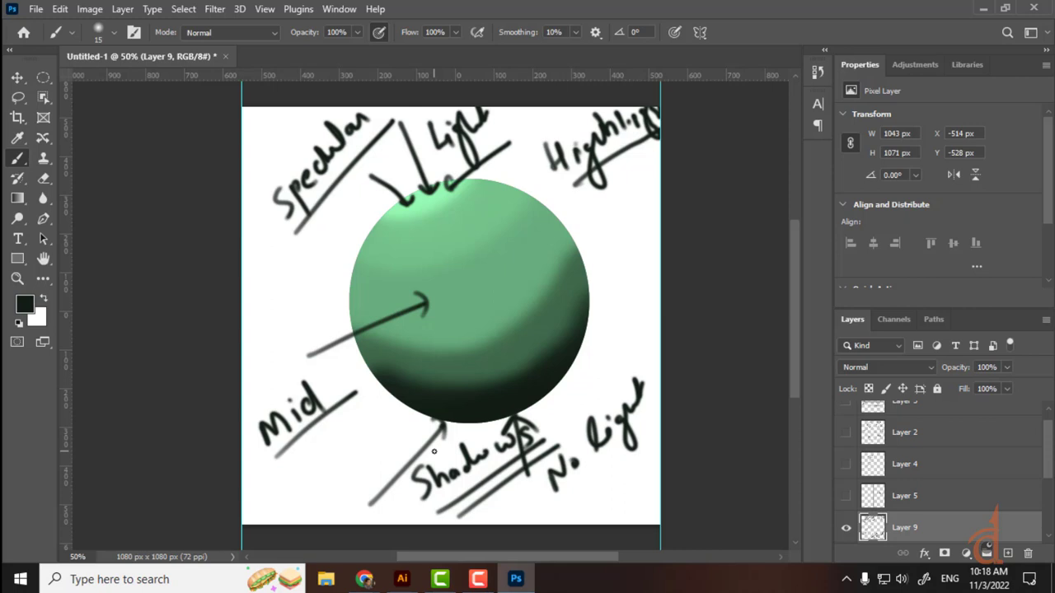
Close the Properties panel and hide Layers 9, 8 and 7, leaving the flat green circle of Layer 6 displayed
click(1046, 65)
click(1014, 91)
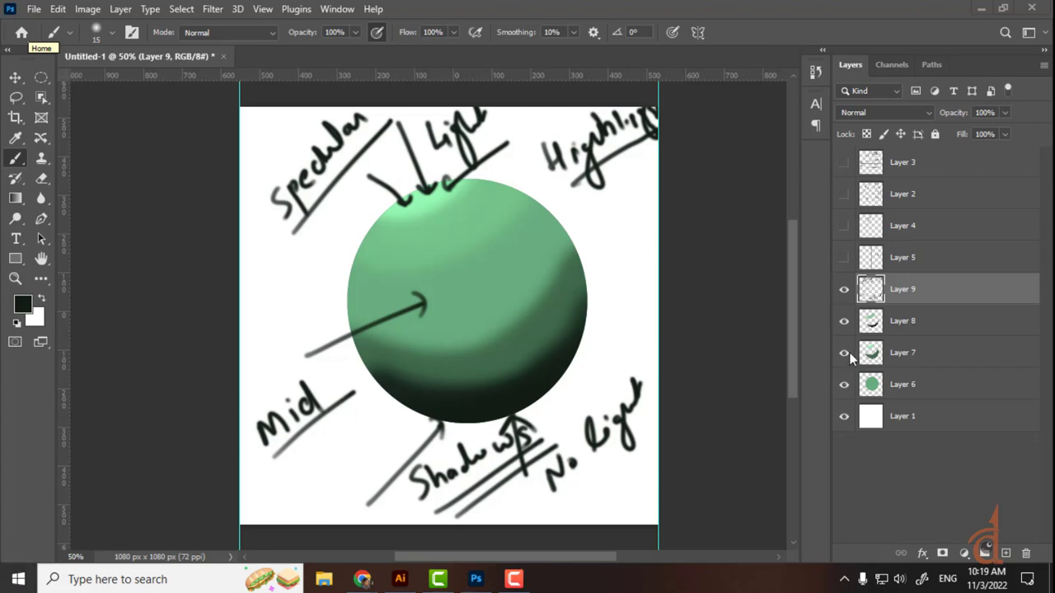
click(843, 290)
click(844, 321)
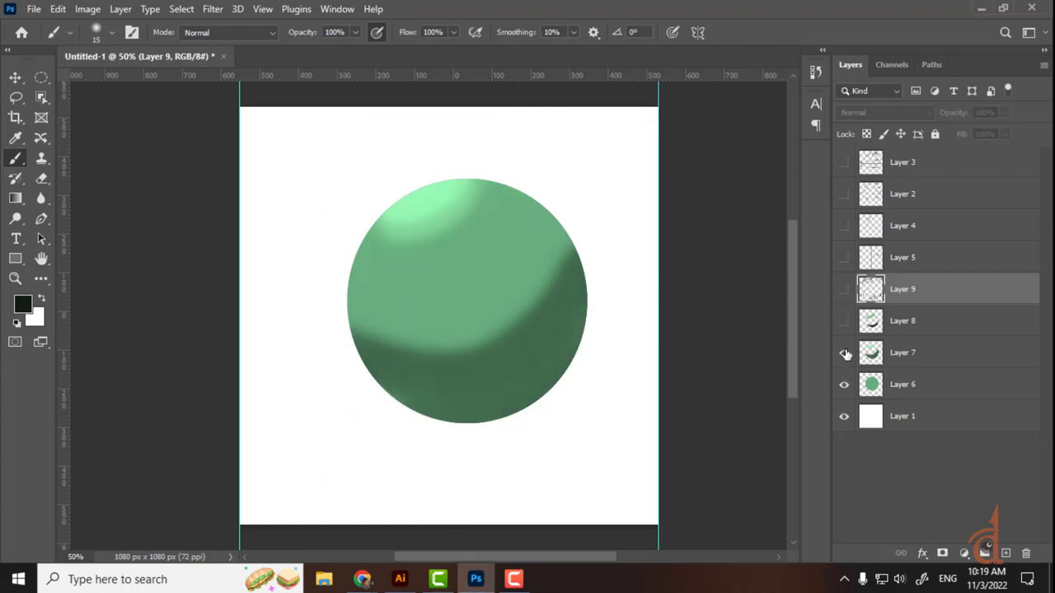
click(844, 353)
click(844, 385)
click(844, 388)
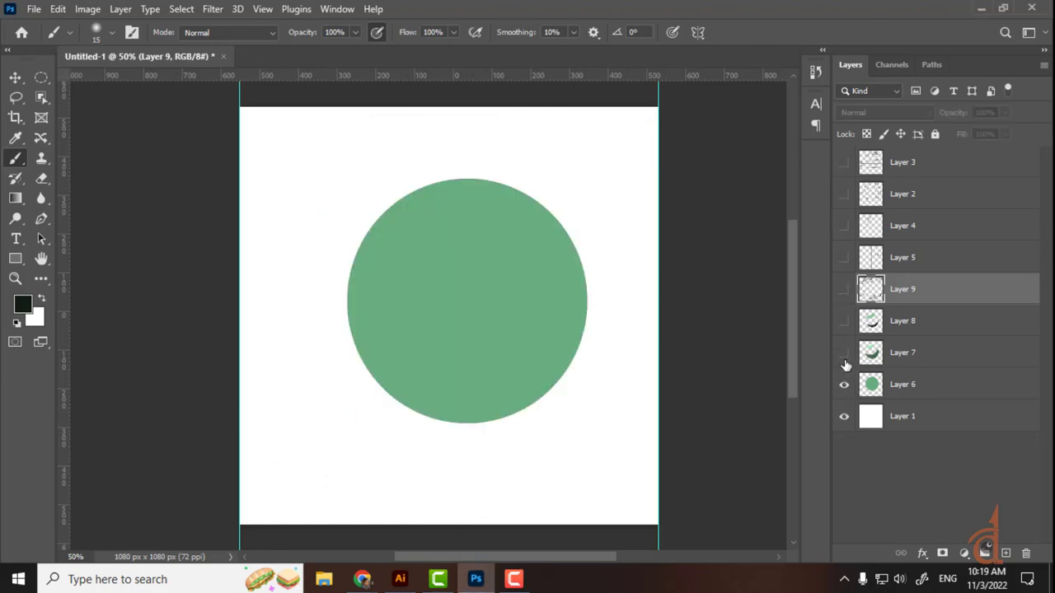
Show the shading on Layers 7 and 8 again, keeping the handwritten notes on Layer 9 hidden
click(844, 354)
click(844, 320)
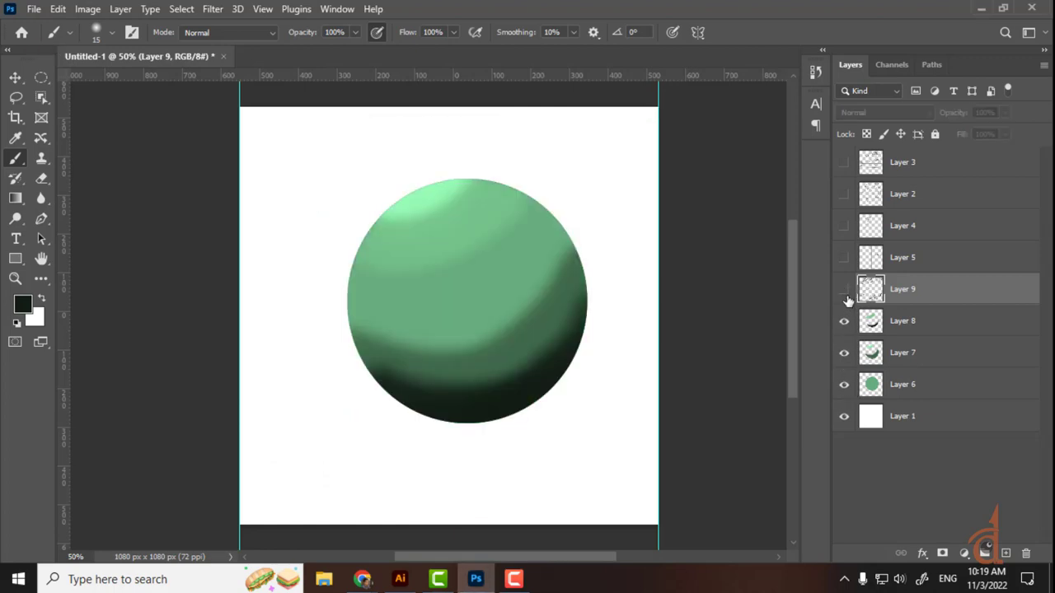
click(842, 293)
click(841, 296)
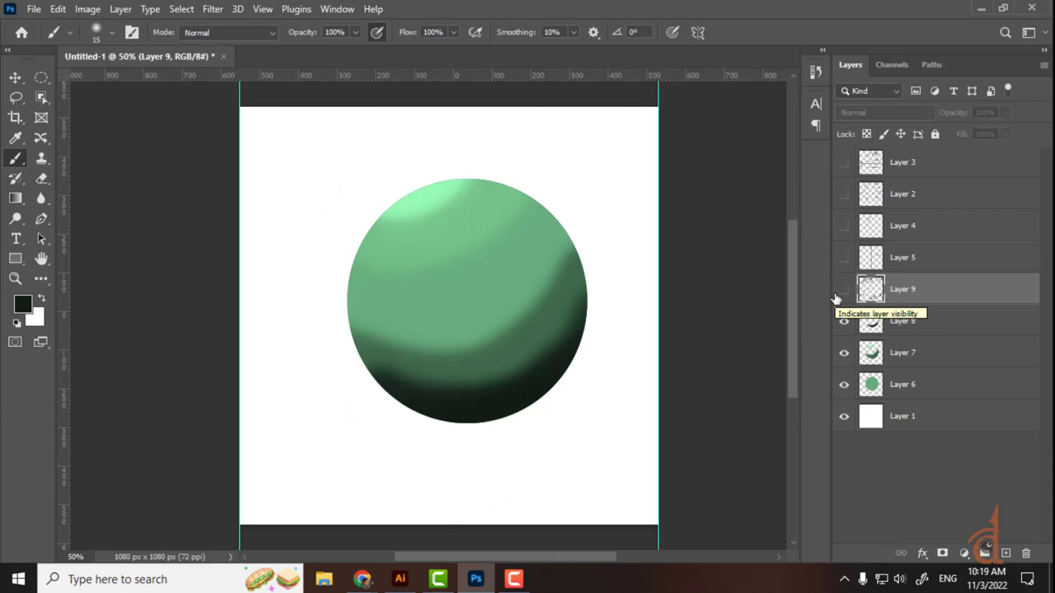
Hide Layers 6, 7 and 8 so that only the white background layer stays displayed
drag(844, 384, 846, 330)
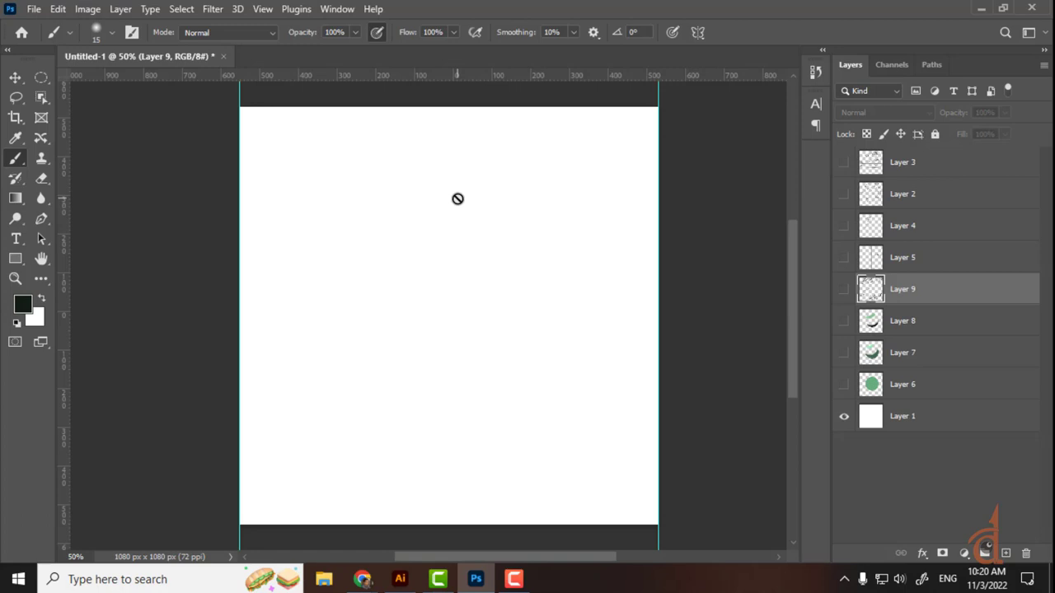
click(918, 424)
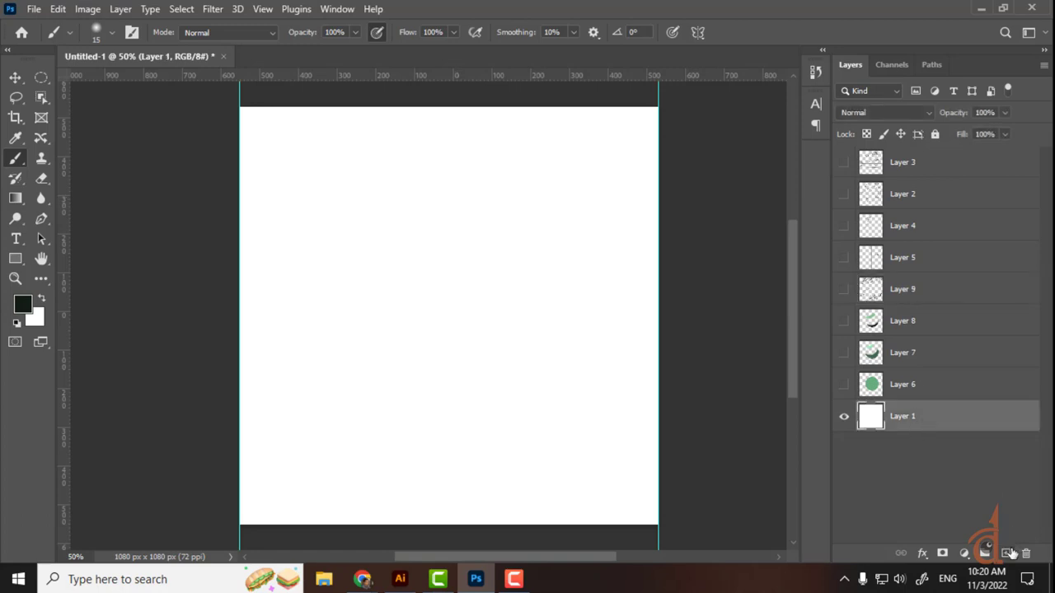
click(1006, 552)
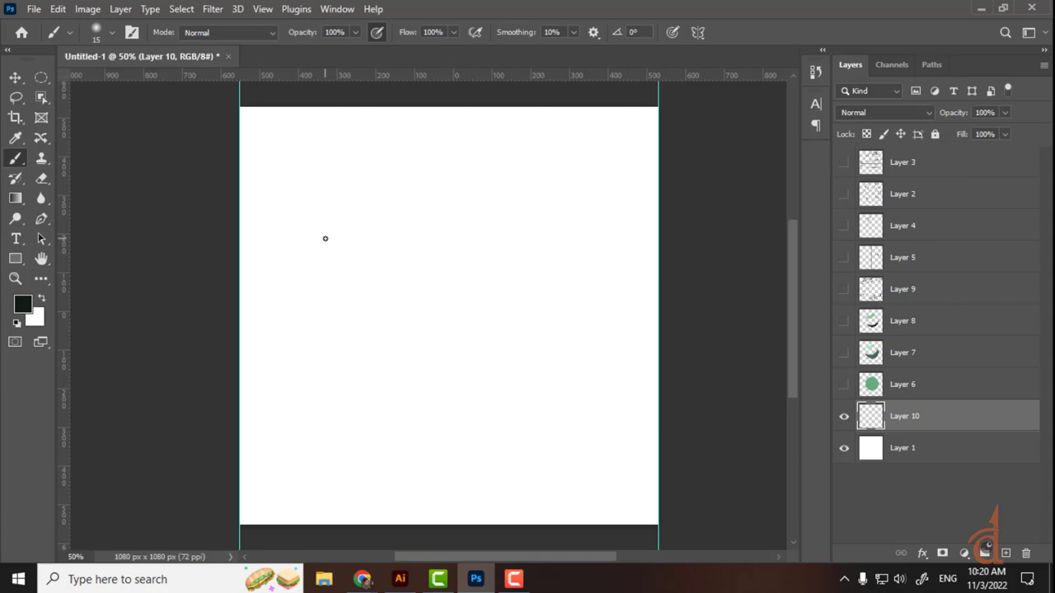
key(bracketleft)
key(bracketleft)
drag(357, 162, 371, 204)
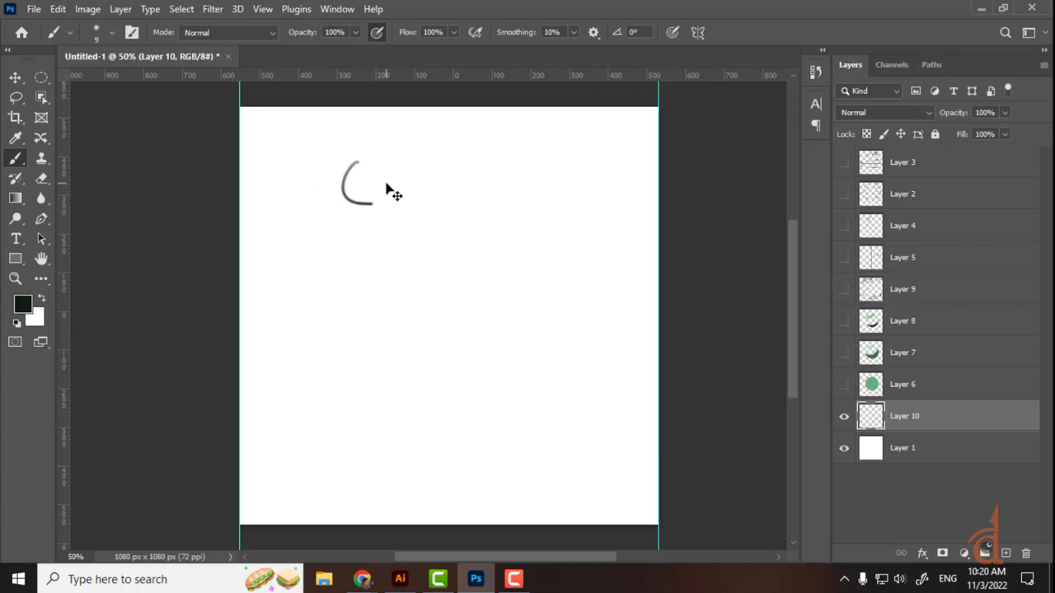
key(ctrl+z)
key(ctrl+plus)
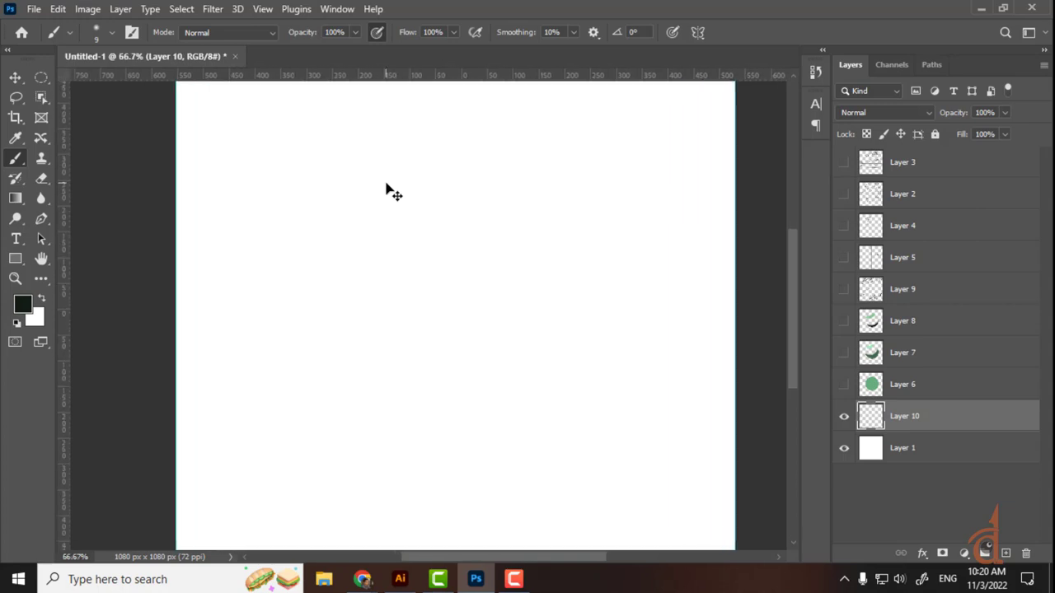
key(ctrl+s)
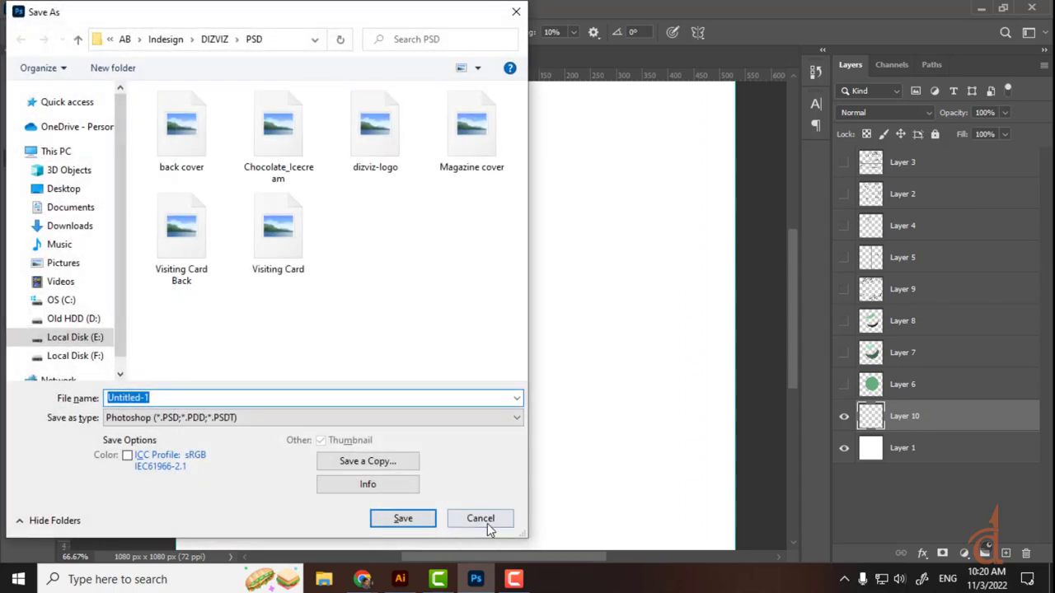
click(487, 525)
key(ctrl+z)
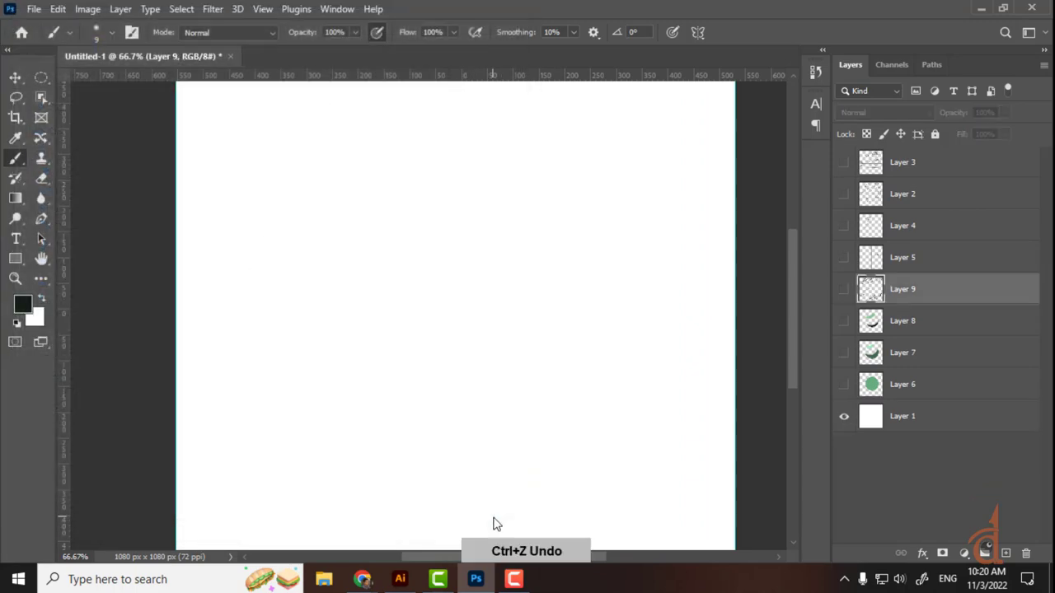
Add a new blank layer directly above Layer 1
key(space)
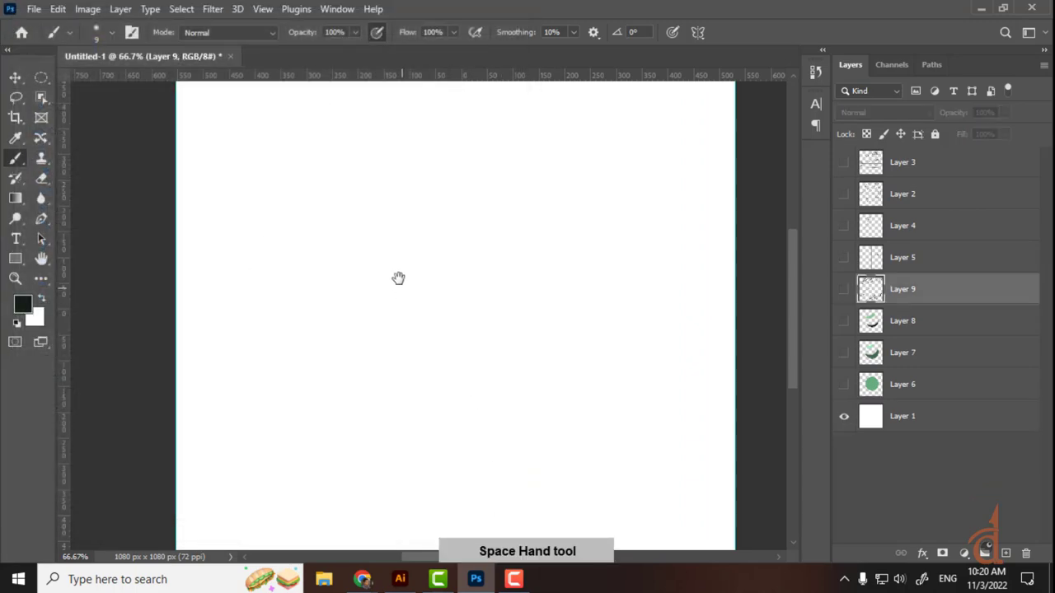
mouse_move(398, 278)
mouse_down()
mouse_move(370, 317)
mouse_move(388, 374)
mouse_up()
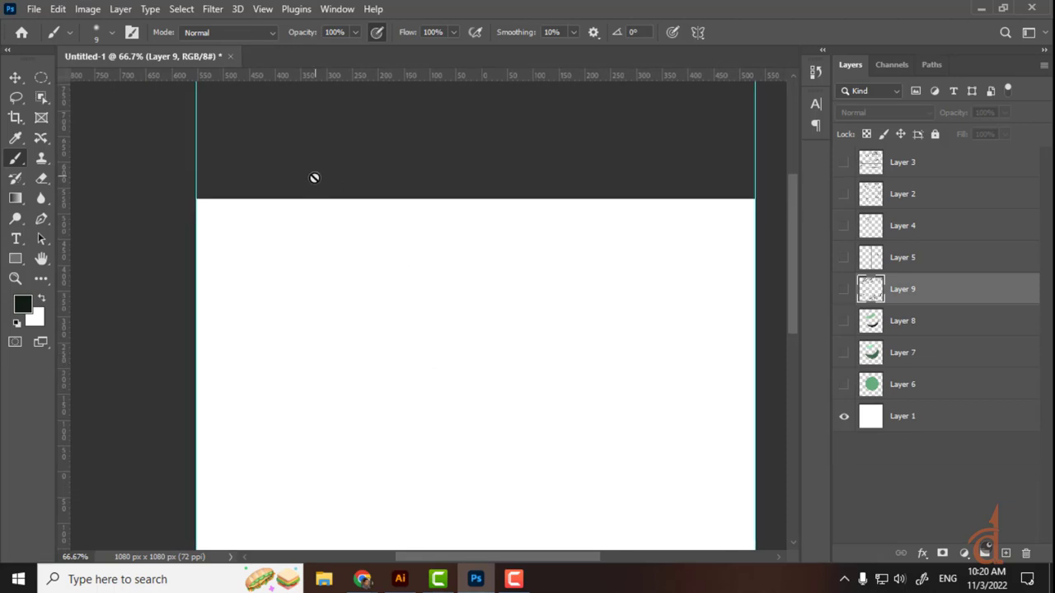
key(b)
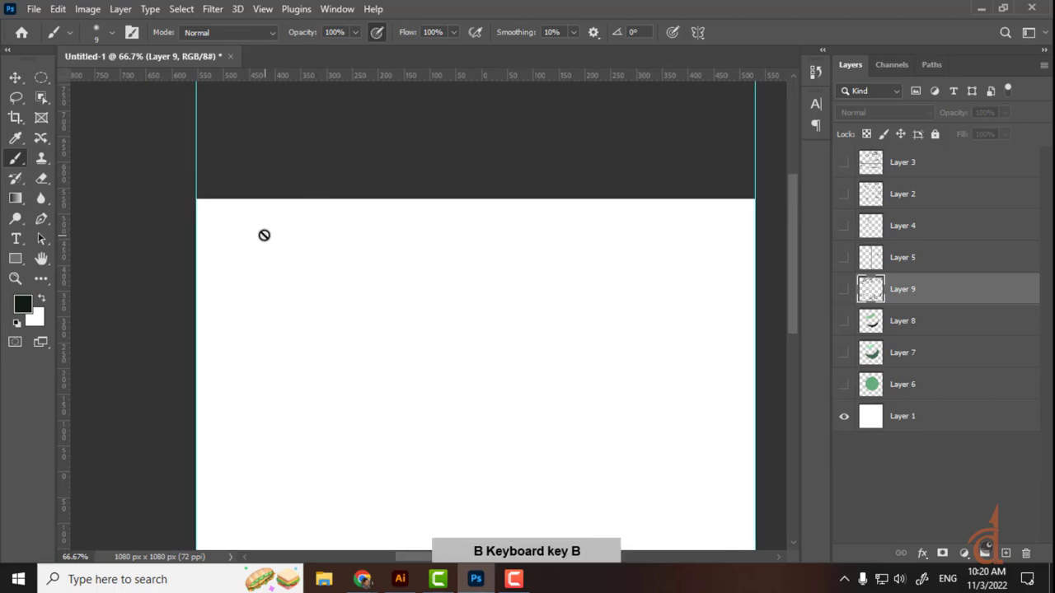
key(e)
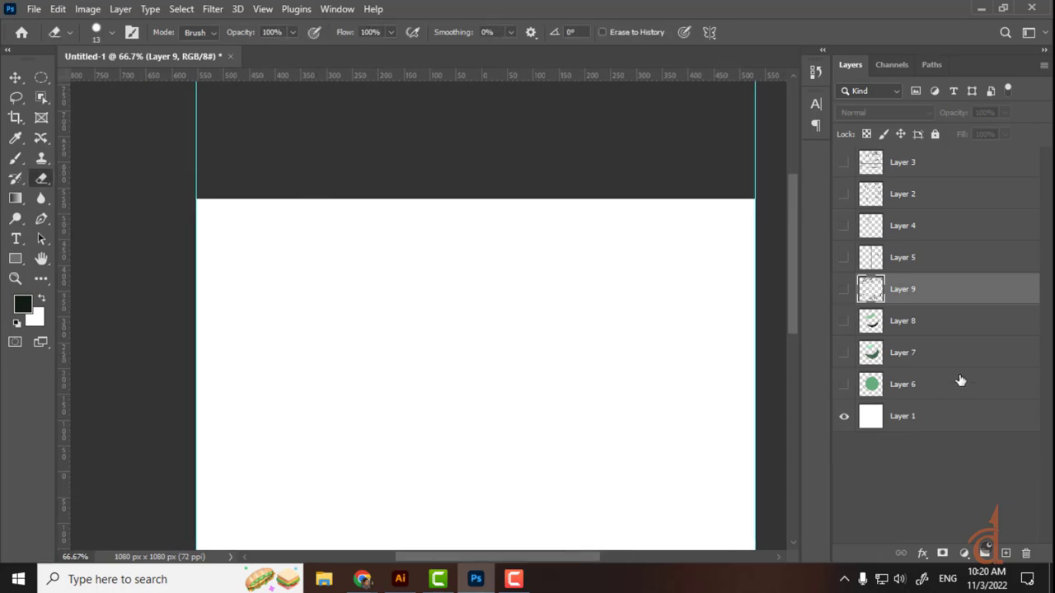
click(927, 412)
click(1004, 553)
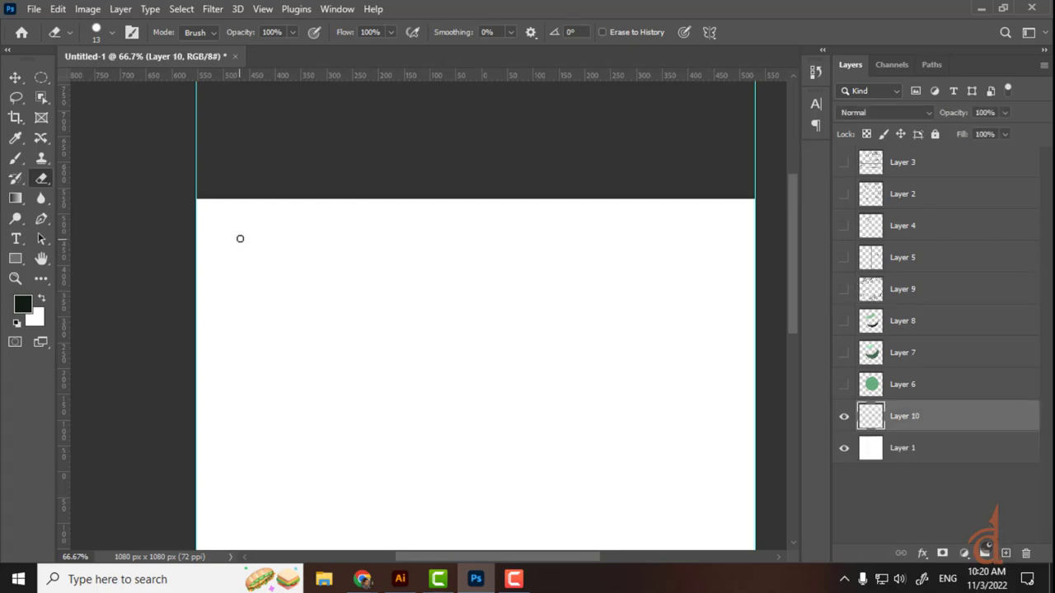
Handwrite "x y z" with the Brush near the canvas's upper left, and "x y -z" on a second row below it
key(bracketleft)
key(bracketleft)
key(bracketleft)
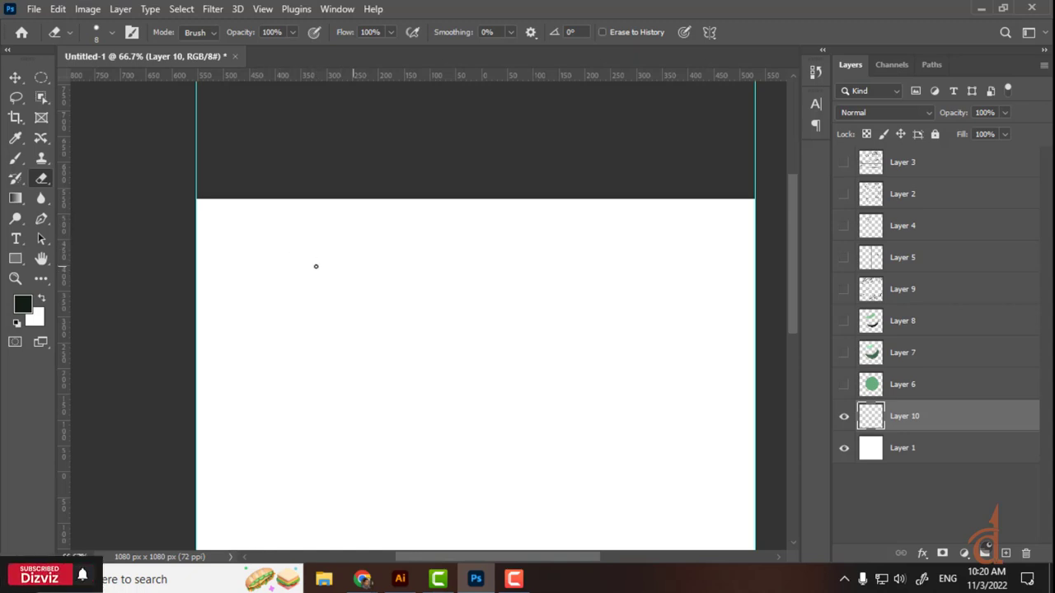
click(15, 138)
click(15, 158)
mouse_move(295, 231)
mouse_down()
mouse_move(312, 251)
mouse_move(341, 243)
mouse_up()
mouse_move(355, 230)
mouse_down()
mouse_move(347, 265)
mouse_move(388, 252)
mouse_up()
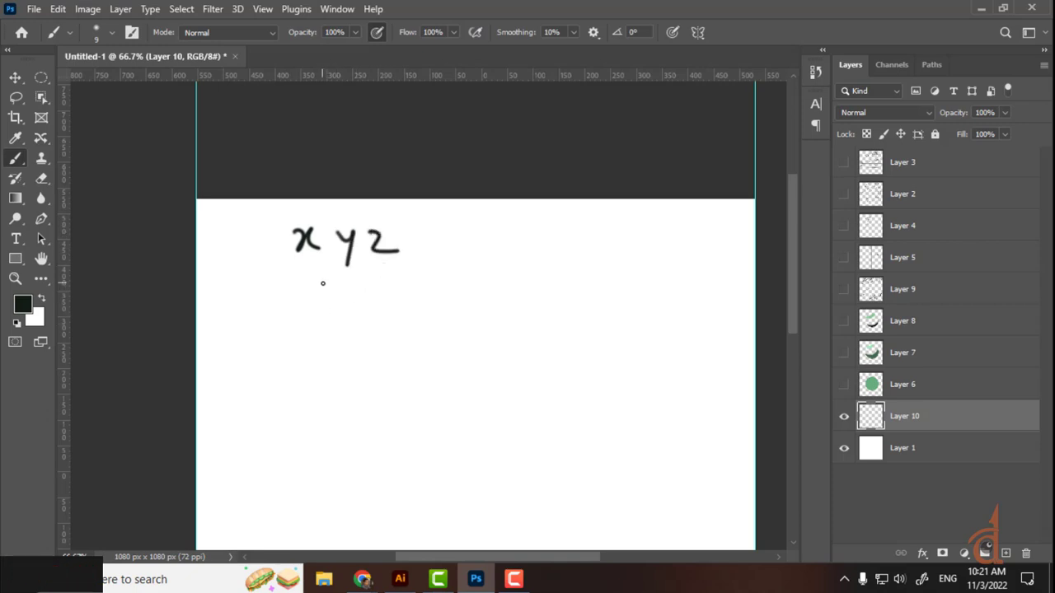
mouse_move(298, 308)
mouse_down()
mouse_move(305, 328)
mouse_move(354, 313)
mouse_up()
mouse_move(363, 298)
mouse_down()
mouse_move(355, 334)
mouse_move(392, 316)
mouse_up()
drag(402, 304, 429, 326)
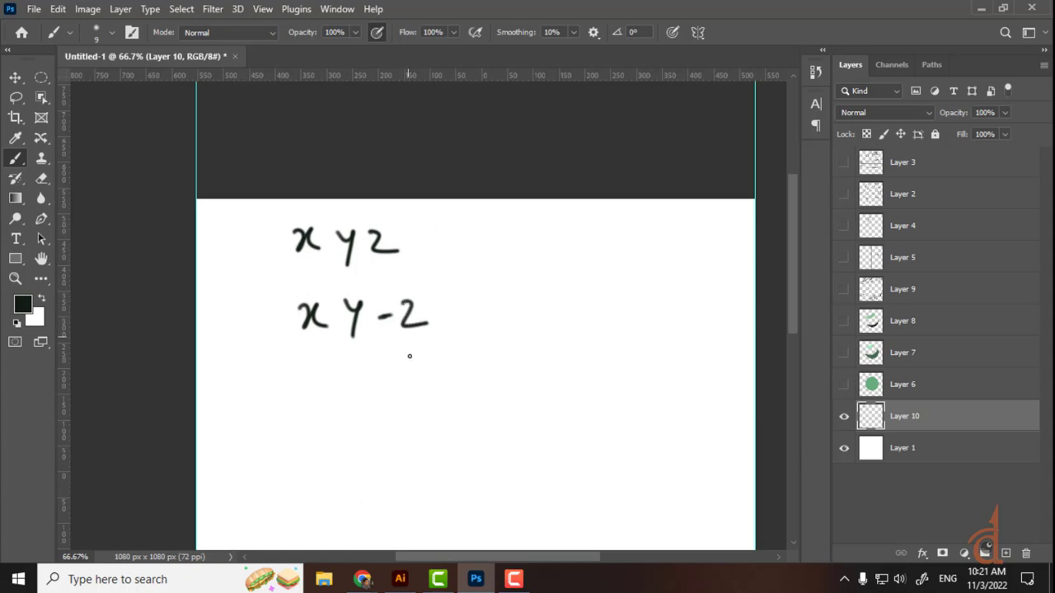
Continue the handwritten list with the rows "x -y z" and "x -y -z"
drag(316, 367, 316, 392)
mouse_move(336, 369)
mouse_down()
mouse_move(330, 393)
mouse_move(363, 377)
mouse_up()
drag(376, 365, 365, 402)
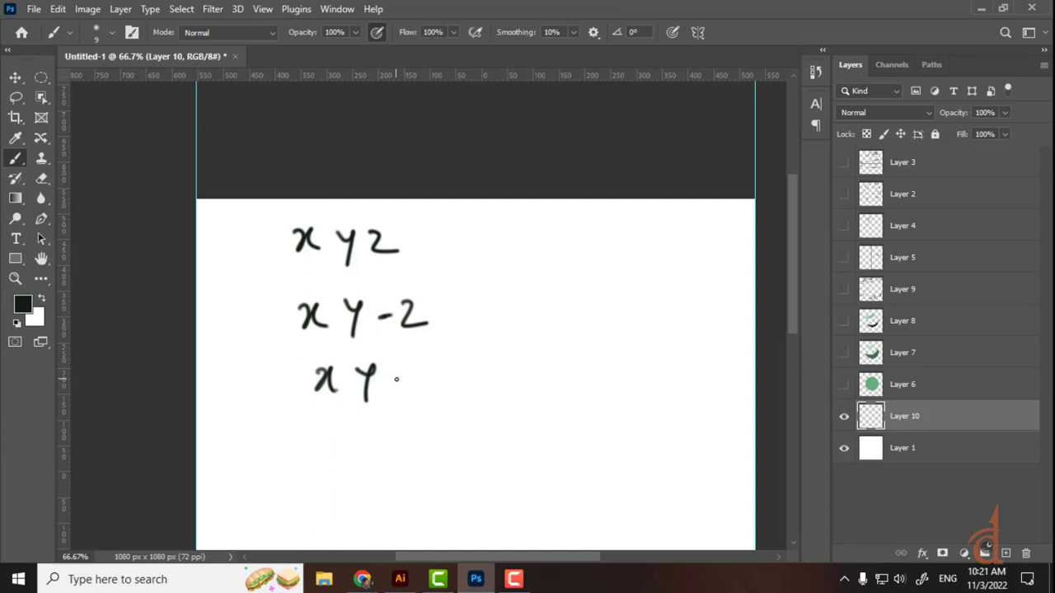
key(ctrl+z)
key(ctrl+z)
drag(347, 377, 363, 376)
mouse_move(364, 365)
mouse_down()
mouse_move(376, 392)
mouse_move(440, 386)
mouse_up()
mouse_move(320, 420)
mouse_down()
mouse_move(341, 445)
mouse_move(392, 425)
mouse_up()
drag(401, 415, 394, 443)
drag(447, 419, 480, 435)
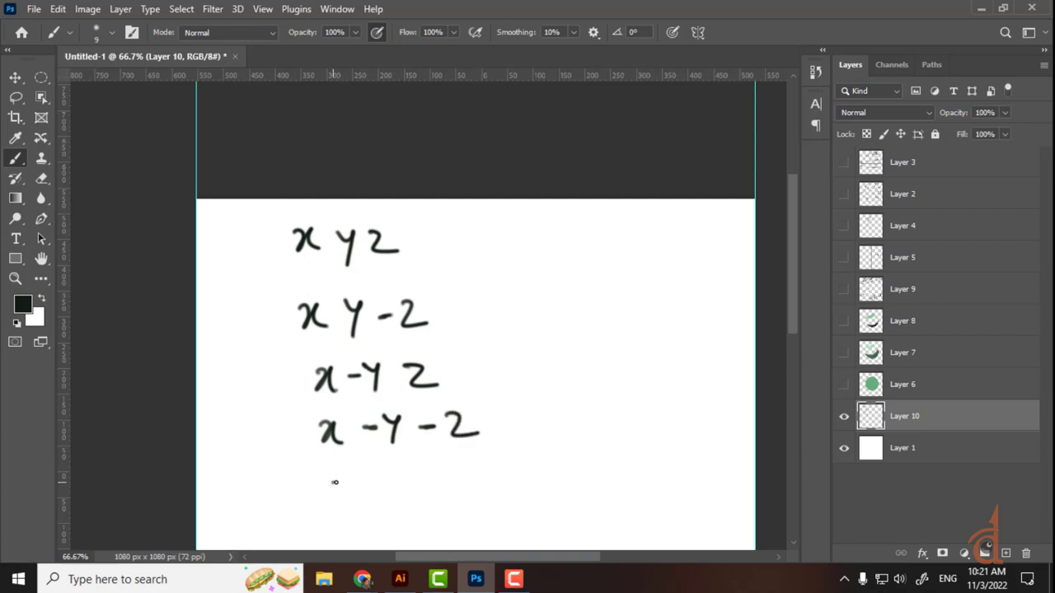
Handwrite the rows "-x y z" and "-x y -z" beneath the "x -y -z" row
mouse_move(332, 482)
mouse_down()
mouse_move(386, 478)
mouse_move(399, 490)
mouse_move(354, 490)
mouse_move(391, 488)
mouse_up()
mouse_move(408, 468)
mouse_down()
mouse_move(419, 491)
mouse_move(486, 488)
mouse_up()
mouse_move(336, 520)
mouse_down()
mouse_move(366, 526)
mouse_move(422, 519)
mouse_up()
mouse_move(435, 506)
mouse_down()
mouse_move(428, 531)
mouse_move(471, 517)
mouse_move(501, 531)
mouse_up()
Handwrite an underlined "-x -y -z" beside the list, and bracket the list's upper and lower rows with two curly braces
mouse_move(490, 233)
mouse_down()
mouse_move(536, 241)
mouse_move(525, 242)
mouse_move(591, 233)
mouse_up()
drag(597, 218, 590, 247)
drag(614, 230, 629, 230)
drag(634, 221, 661, 243)
mouse_move(401, 252)
mouse_down()
mouse_move(439, 302)
mouse_move(471, 399)
mouse_up()
mouse_move(490, 437)
mouse_down()
mouse_move(521, 466)
mouse_move(534, 548)
mouse_up()
drag(521, 266, 651, 265)
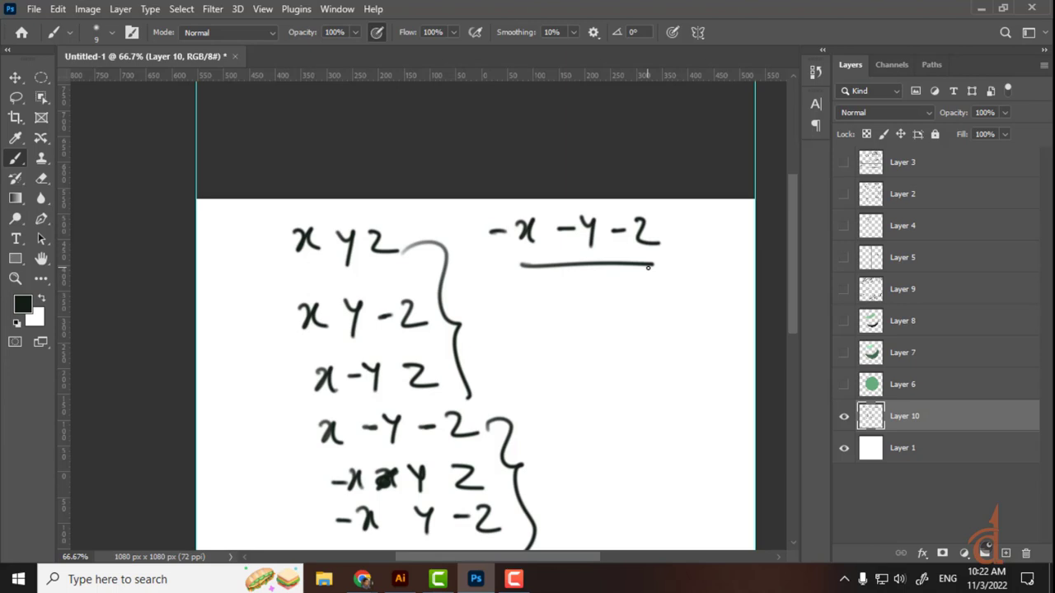
Below the underline, handwrite "x y z" and "-x y z" with curved arrows linking x to y and z, and begin a "-x" row
mouse_move(540, 314)
mouse_down()
mouse_move(557, 333)
mouse_move(583, 323)
mouse_move(587, 333)
mouse_move(641, 333)
mouse_up()
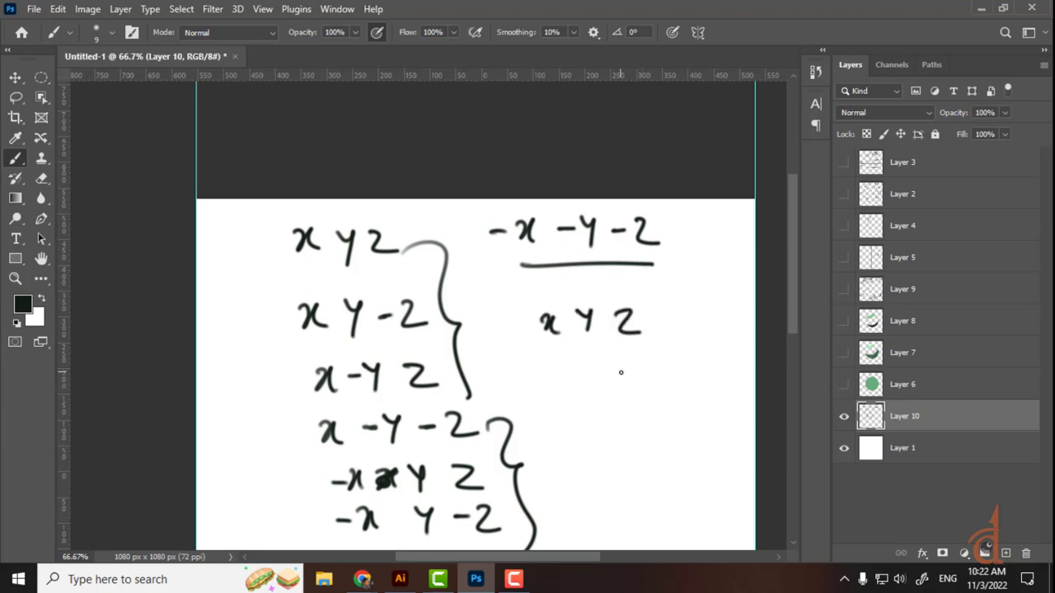
mouse_move(542, 310)
mouse_down()
mouse_move(575, 307)
mouse_move(607, 282)
mouse_move(628, 310)
mouse_up()
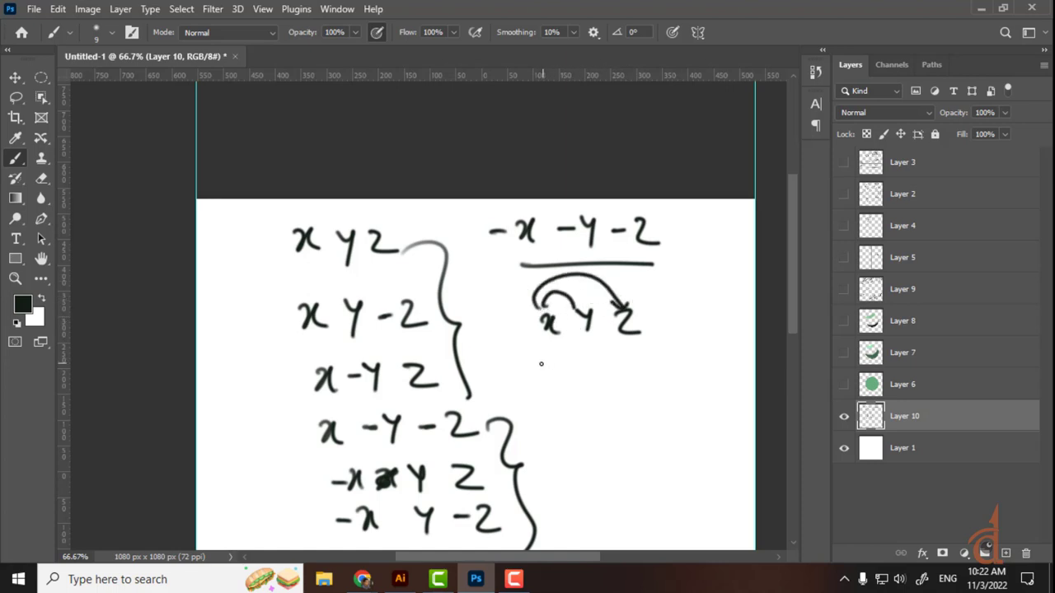
drag(536, 365, 549, 365)
mouse_move(554, 356)
mouse_down()
mouse_move(564, 374)
mouse_move(595, 368)
mouse_up()
mouse_move(606, 353)
mouse_down()
mouse_move(598, 379)
mouse_move(643, 376)
mouse_up()
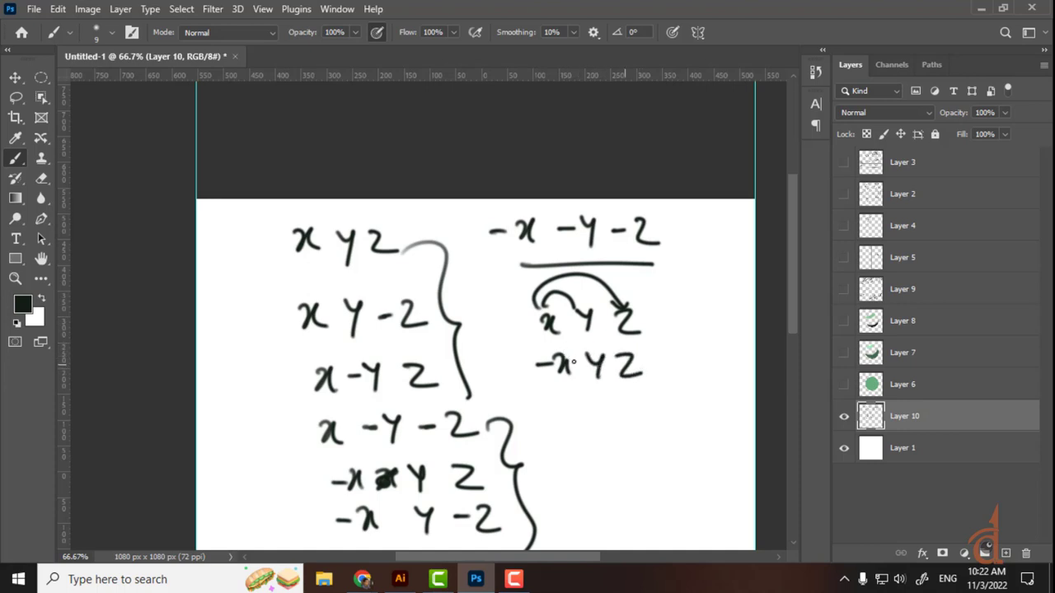
drag(552, 353, 594, 350)
drag(554, 351, 625, 346)
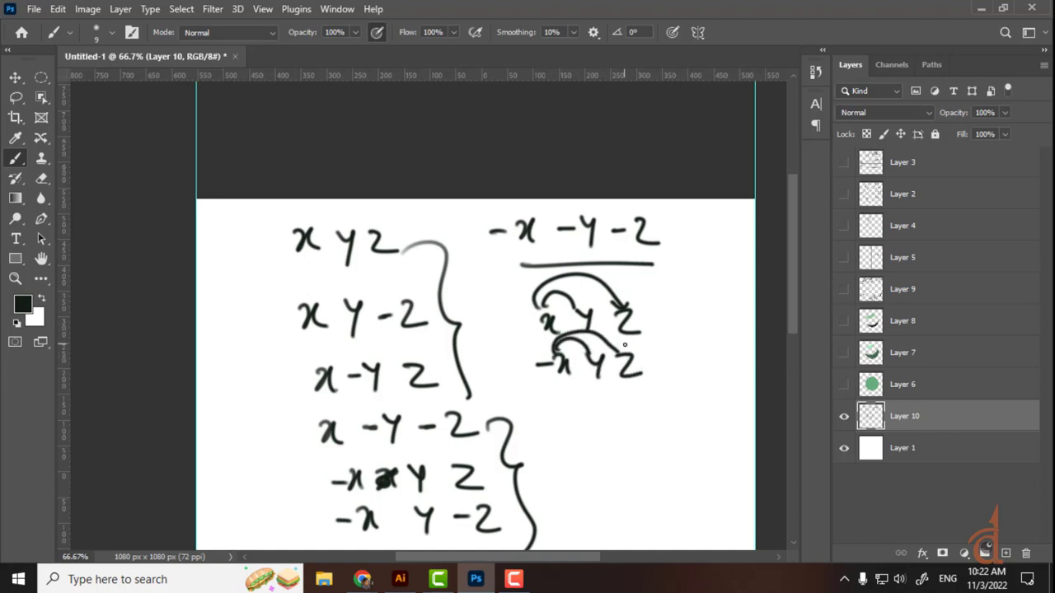
mouse_move(564, 403)
mouse_down()
mouse_move(547, 408)
mouse_move(570, 415)
mouse_up()
Switch to Chrome and search Google for "x y z axis quadrant" in a new tab
mouse_move(362, 580)
click(308, 501)
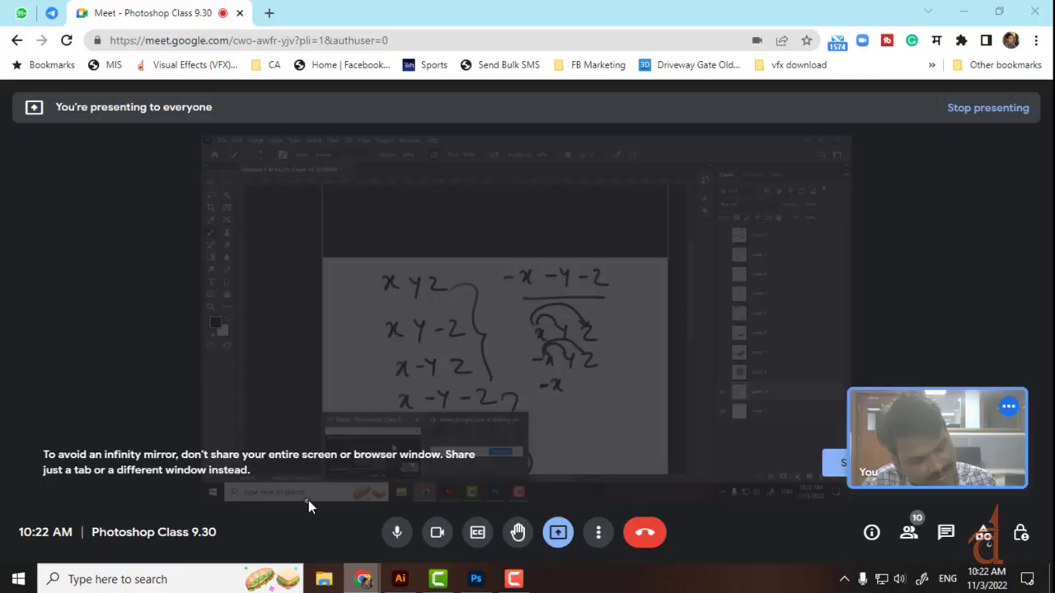
click(269, 12)
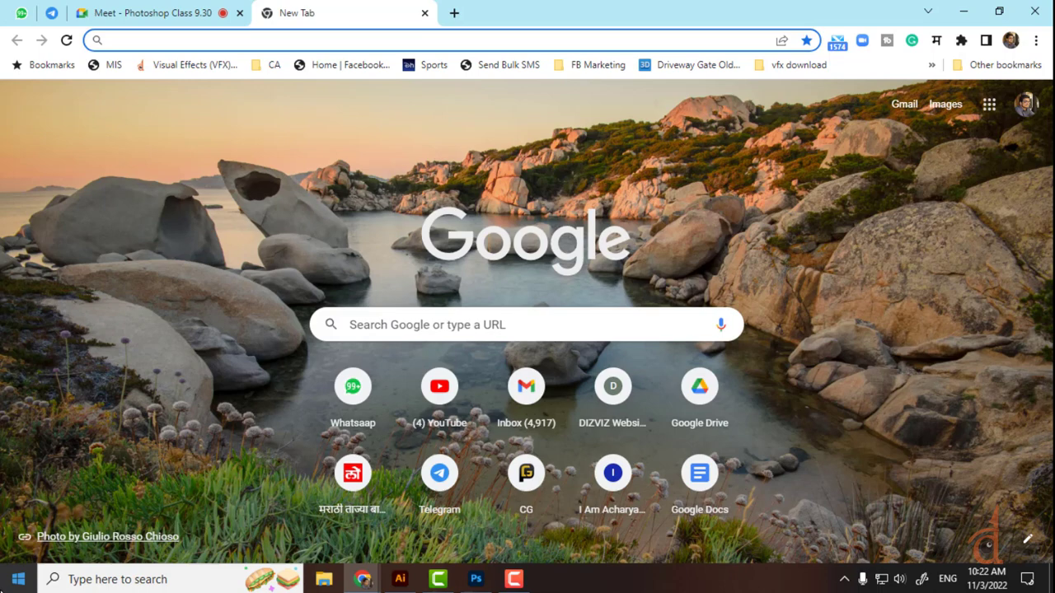
text(x y z)
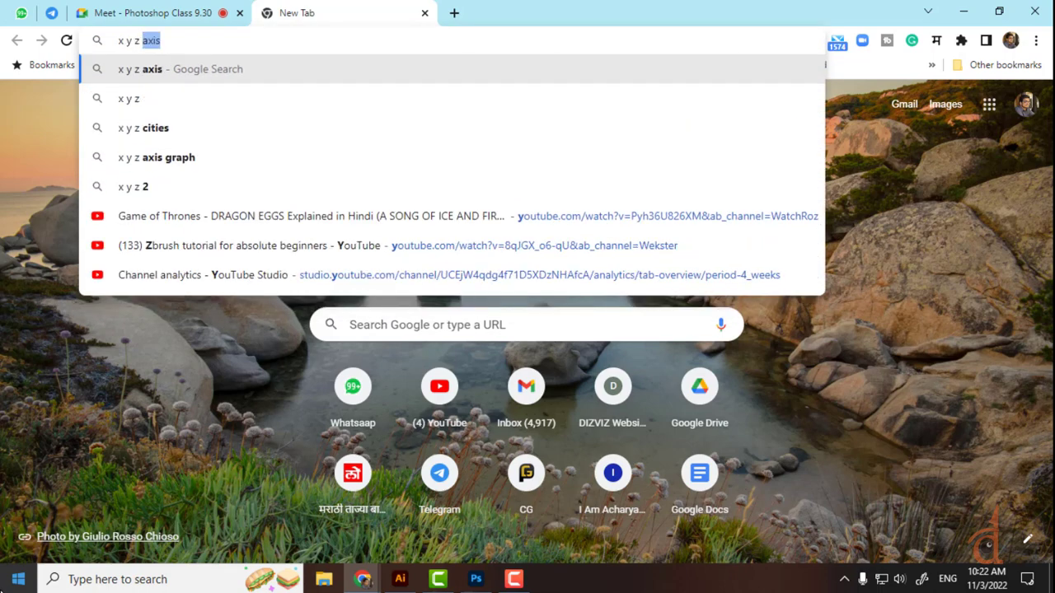
text( axis)
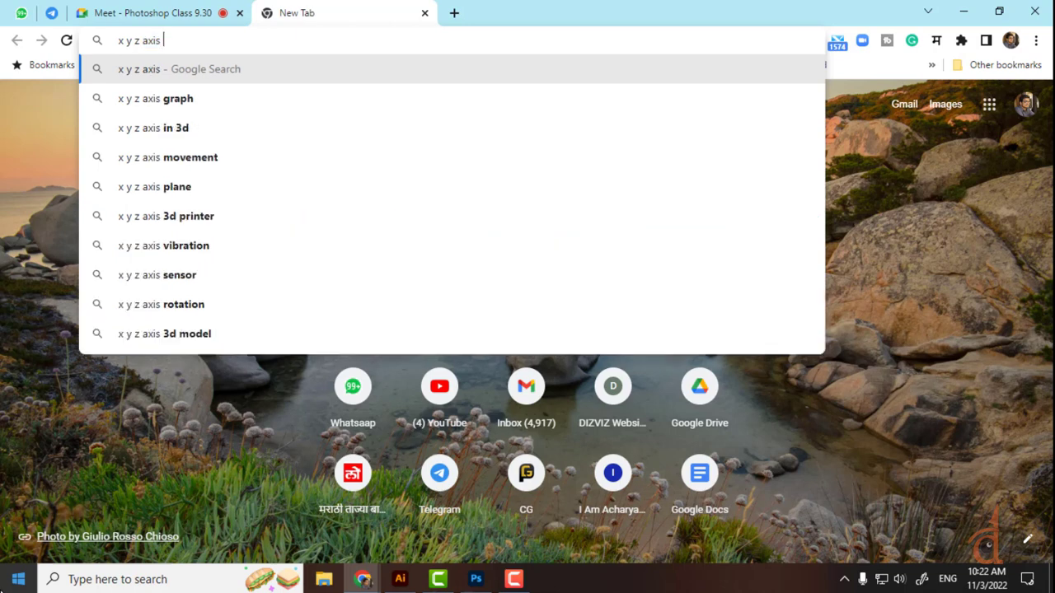
text( qu)
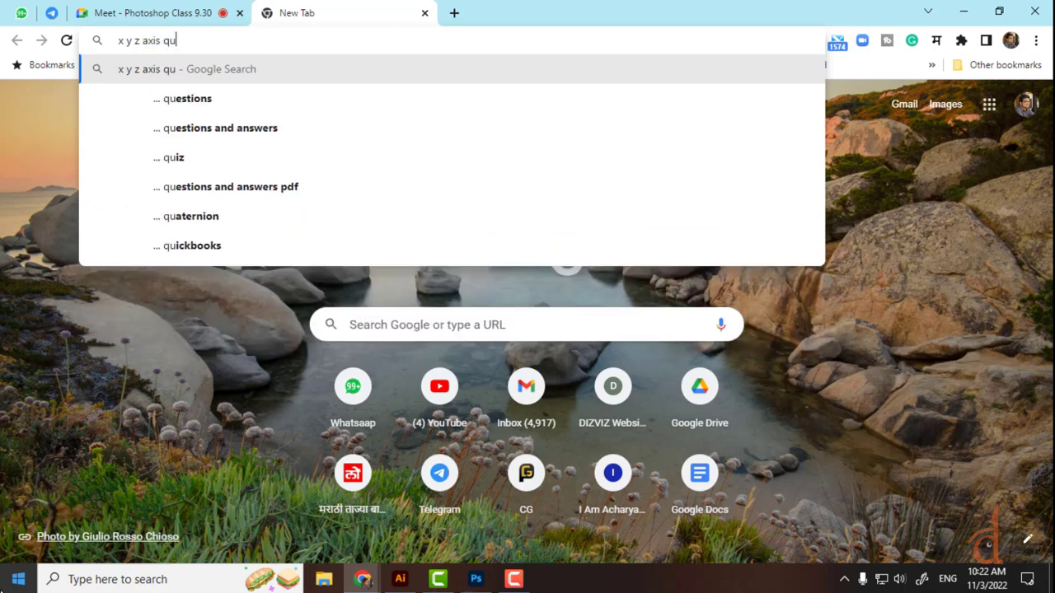
text(adr)
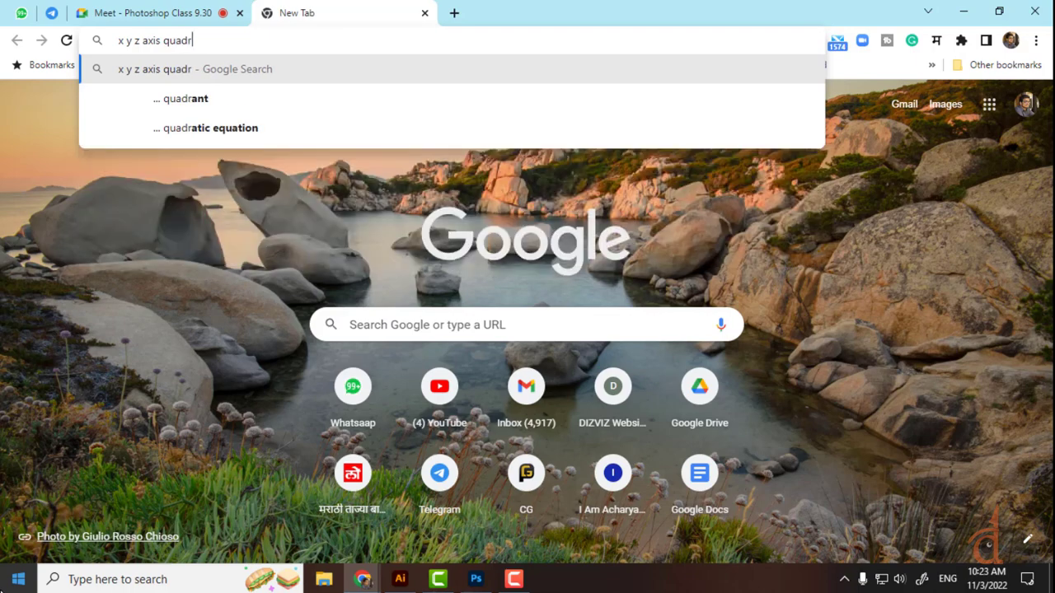
key(Down)
key(Return)
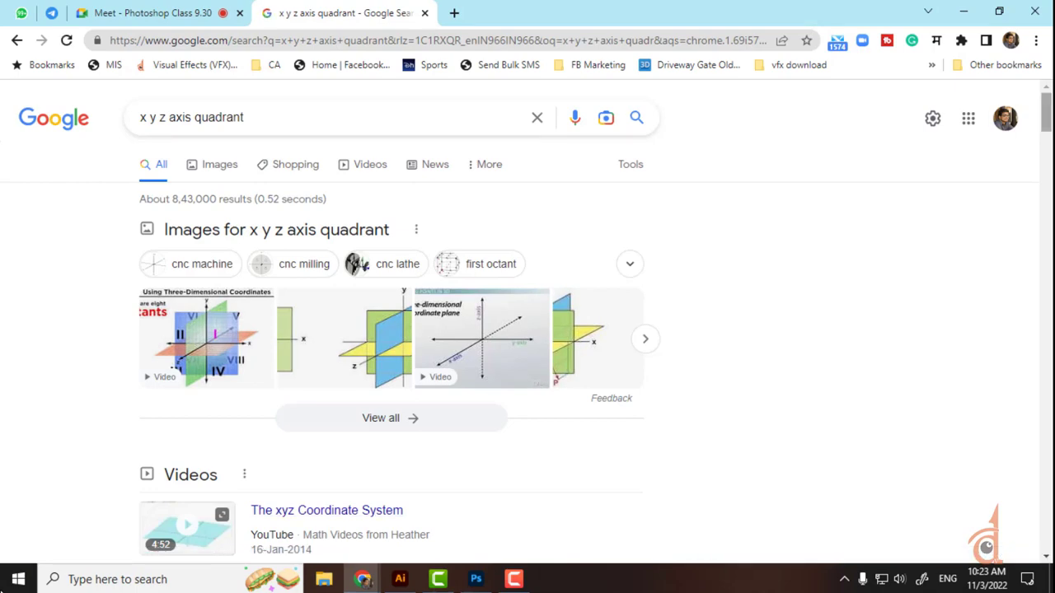
Look through the search results, and refine the Google search to "x y z axis how many quadrant"
scroll(392, 341, down, 5)
scroll(392, 342, up, 2)
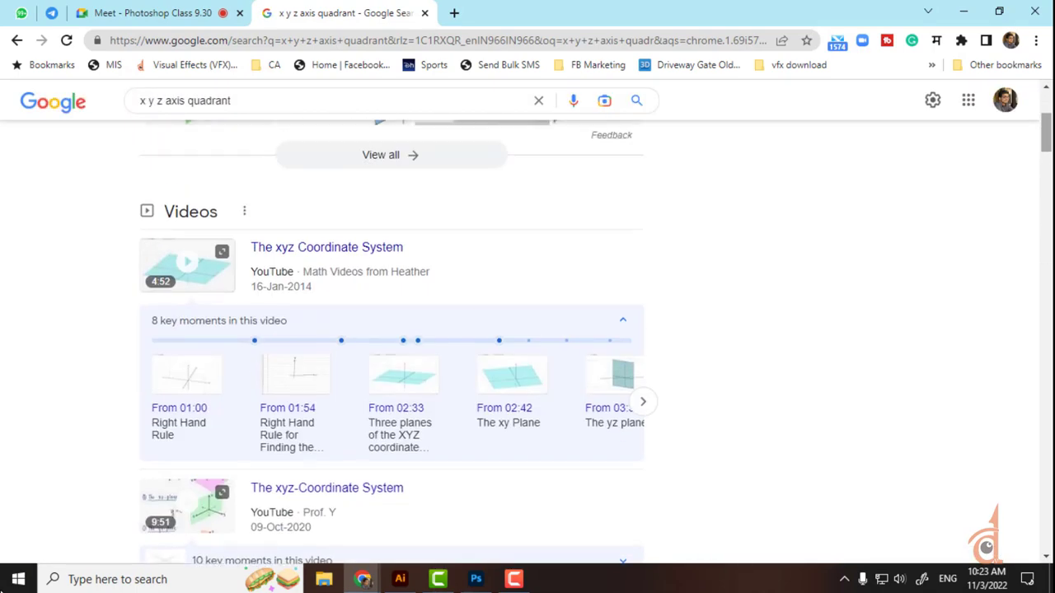
scroll(392, 341, down, 6)
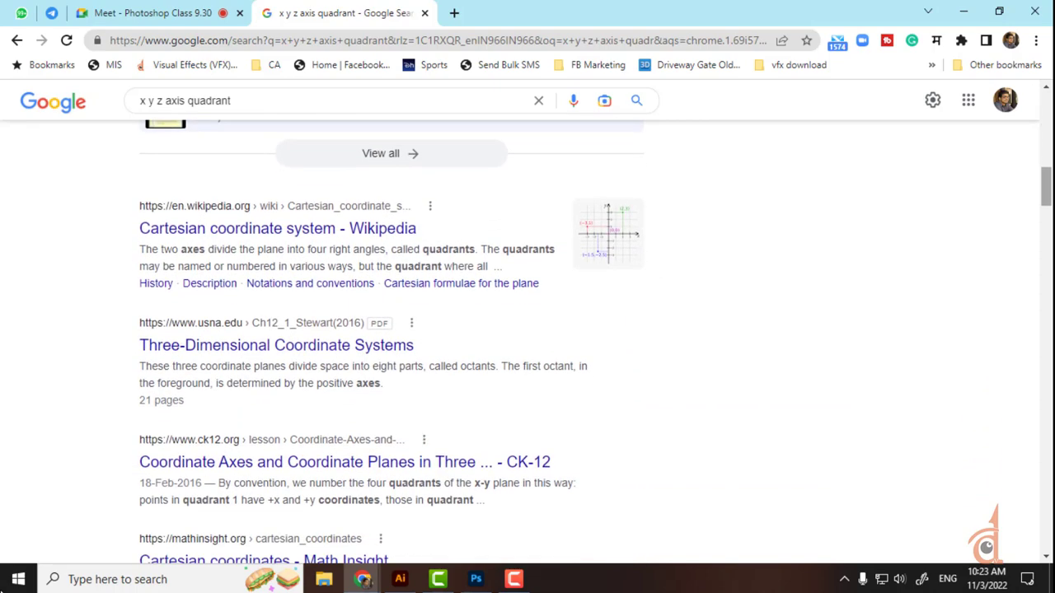
scroll(391, 341, down, 2)
scroll(391, 341, down, 1)
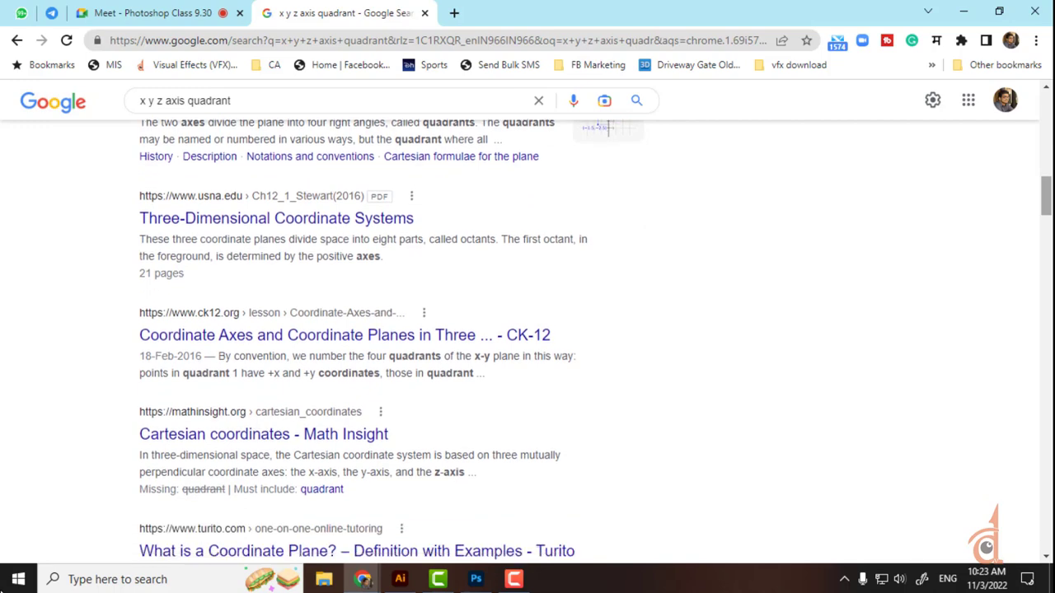
scroll(527, 320, up, 10)
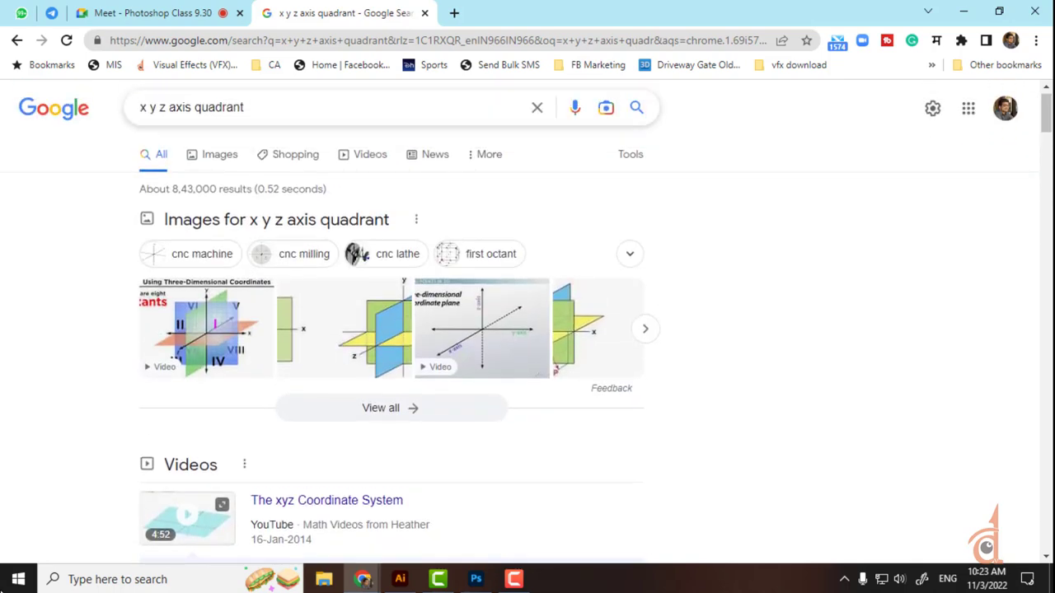
click(194, 114)
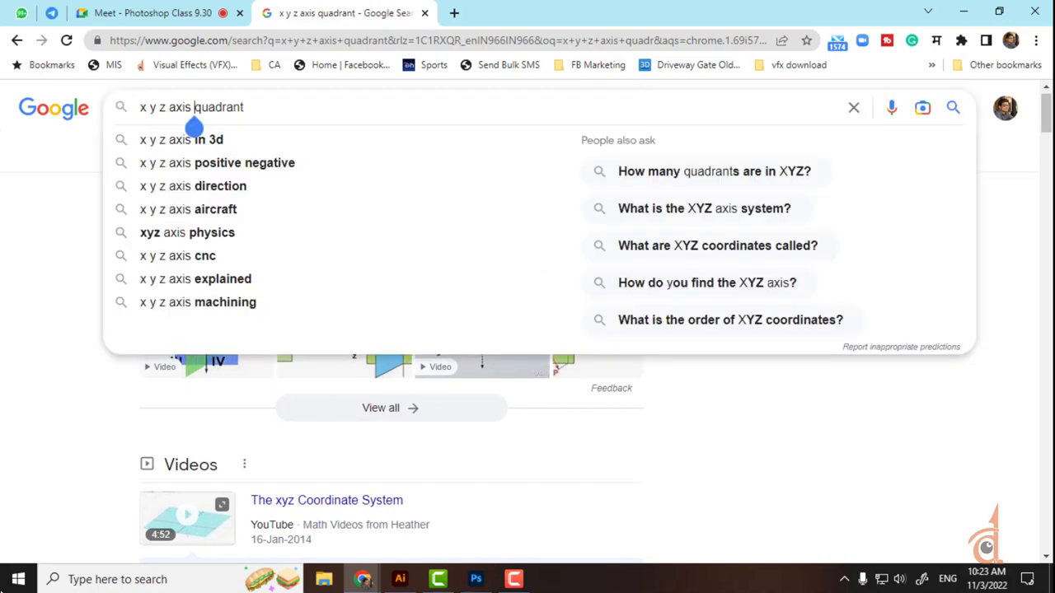
text(how m)
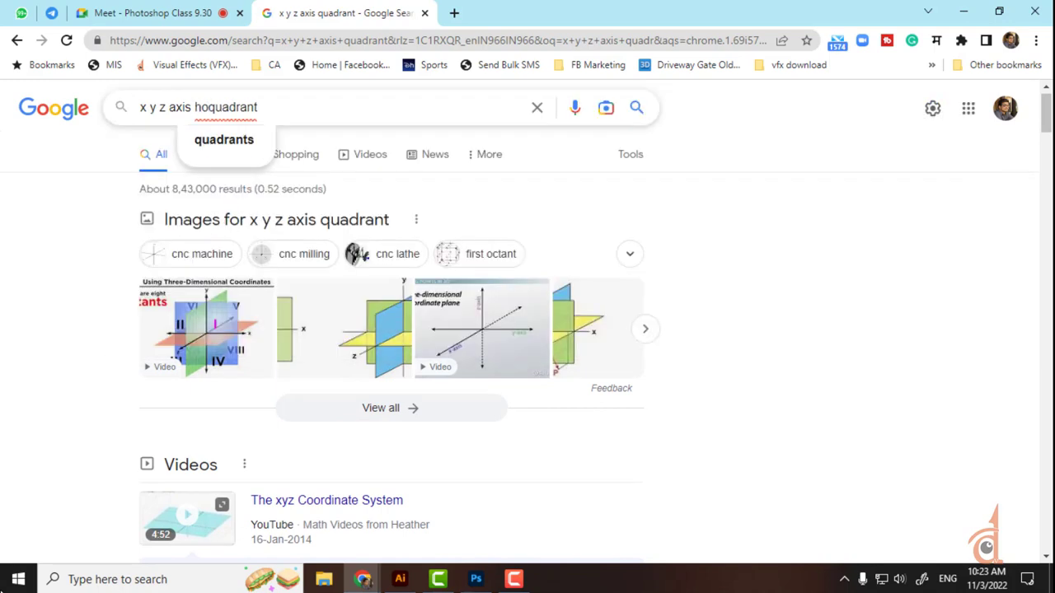
text(any)
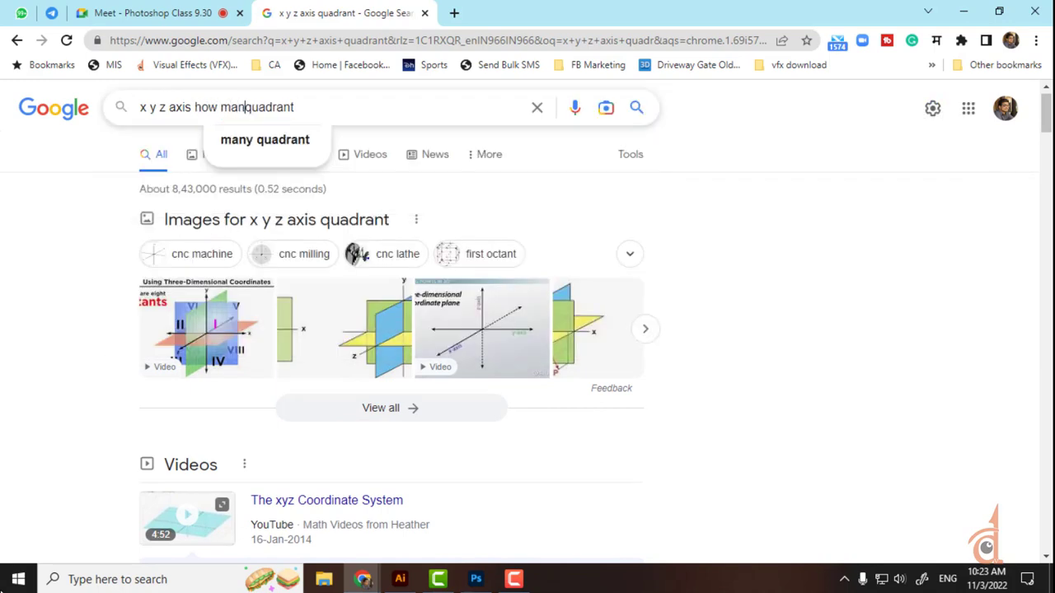
key(Return)
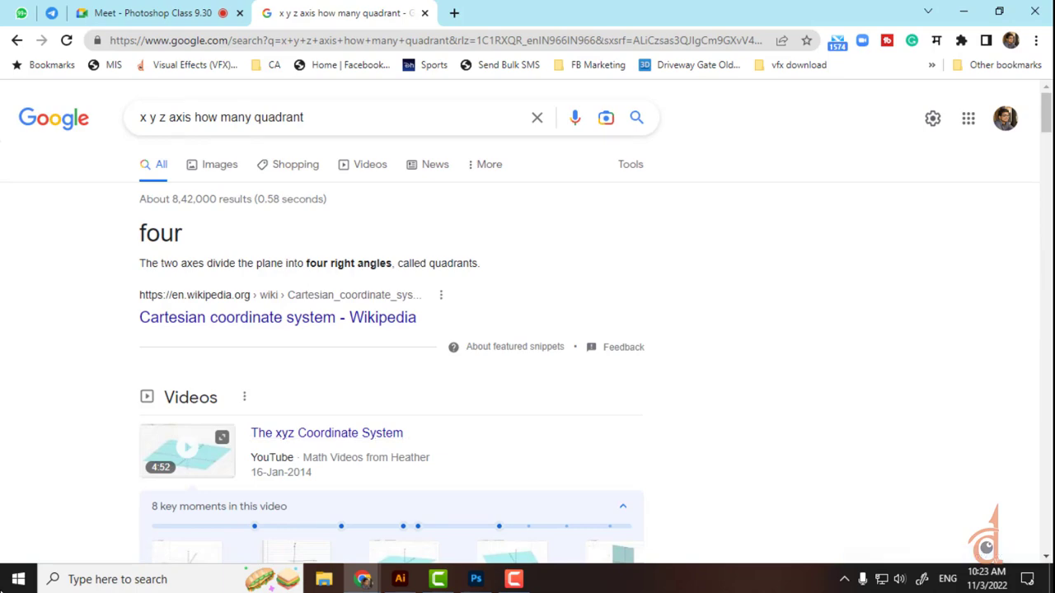
Find the coordinate plane diagram among the image results and open its CK-12 page "Three-Dimensional Positions"
scroll(528, 321, down, 7)
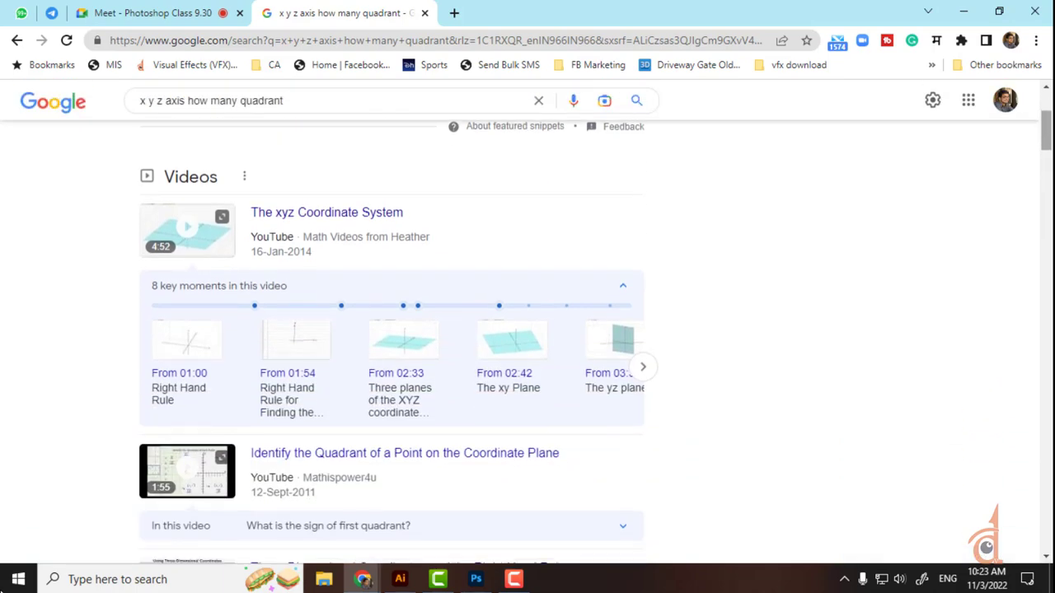
scroll(528, 330, down, 1)
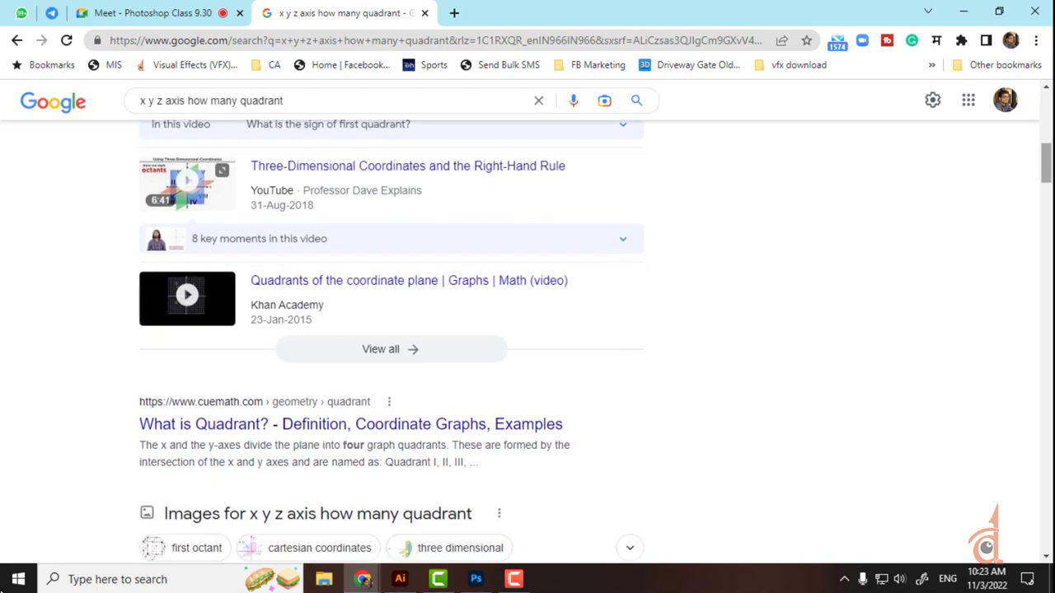
scroll(528, 330, down, 1)
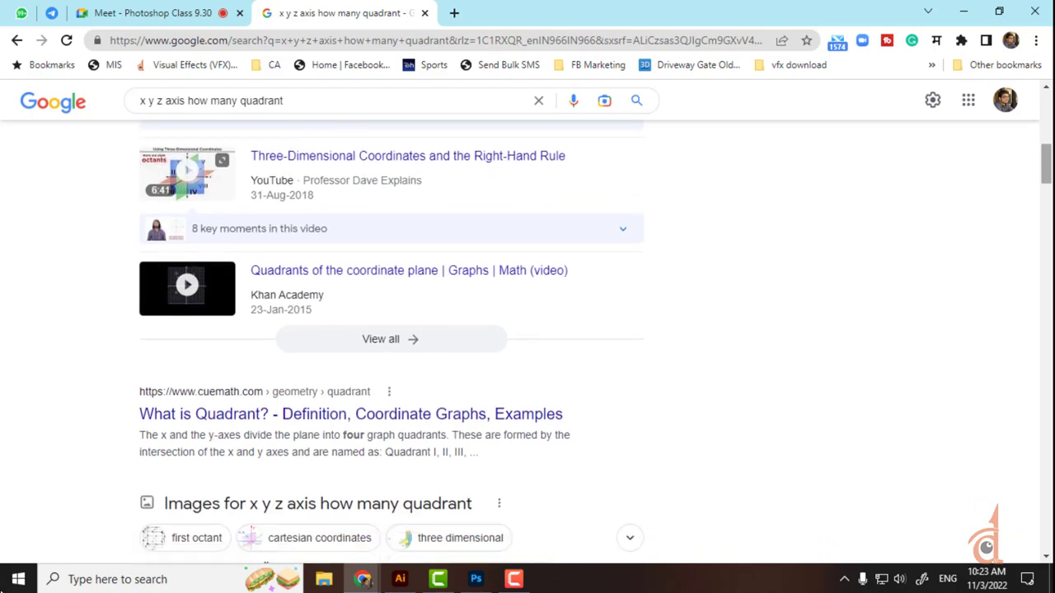
scroll(527, 330, down, 3)
scroll(528, 330, down, 1)
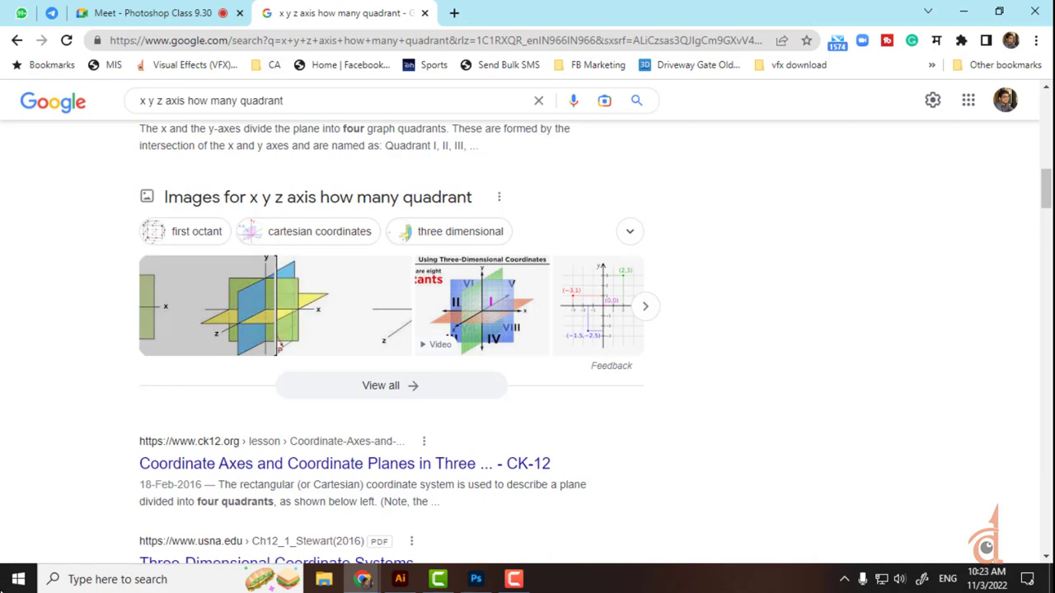
click(239, 305)
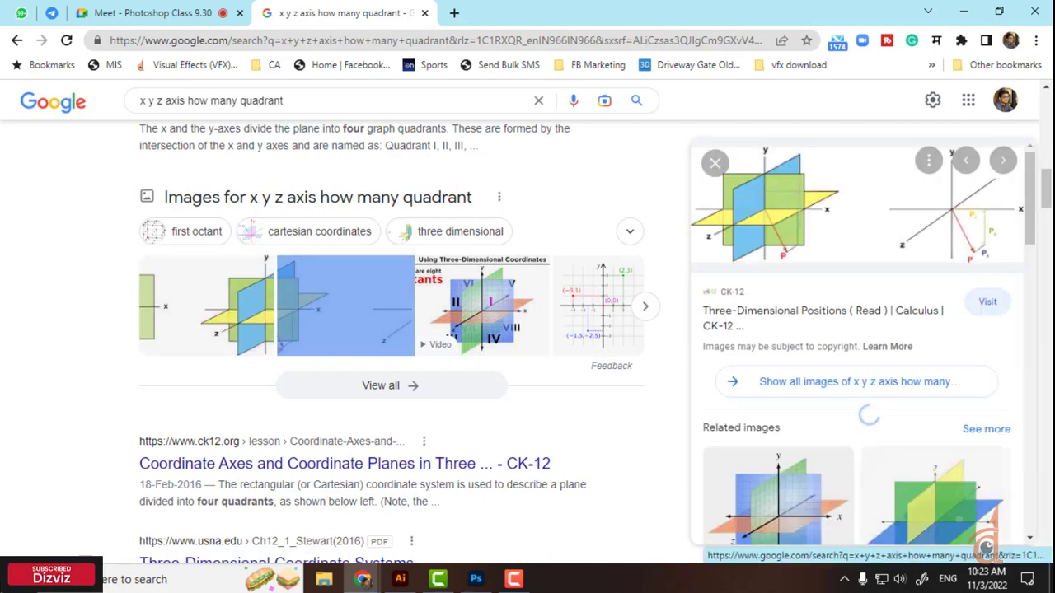
click(767, 206)
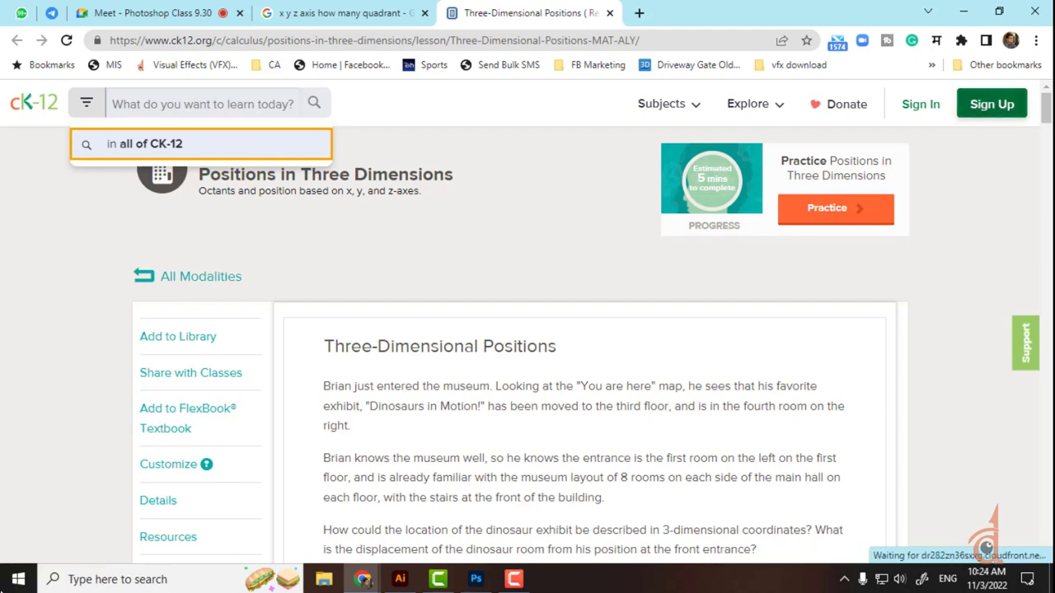
Examine the CK-12 article's explanation of quadrants, octants and position vectors, including its diagrams and worked examples
scroll(528, 330, down, 3)
scroll(528, 330, up, 1)
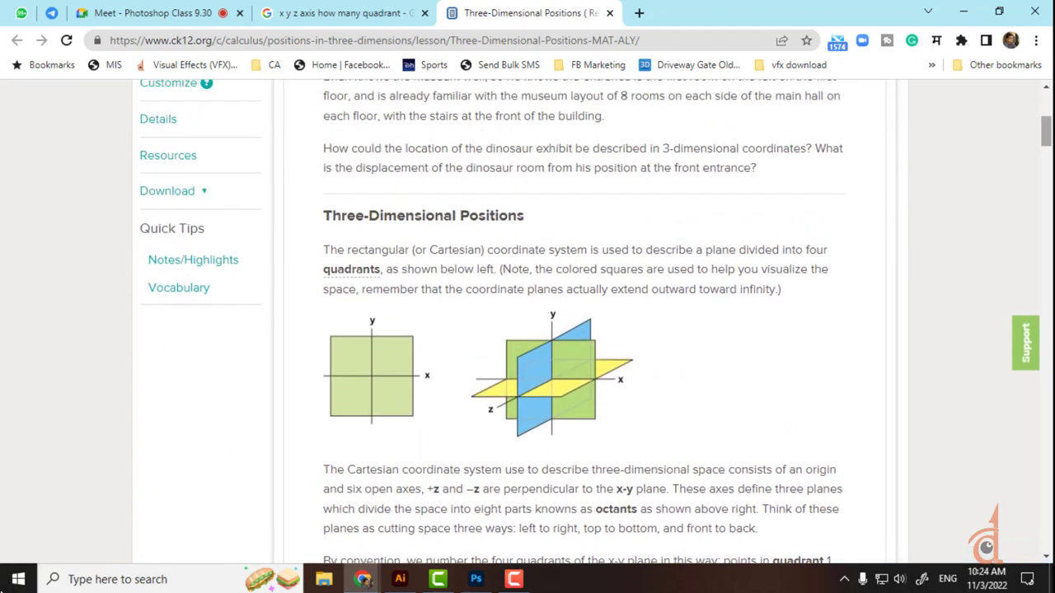
scroll(528, 330, down, 2)
scroll(528, 330, down, 4)
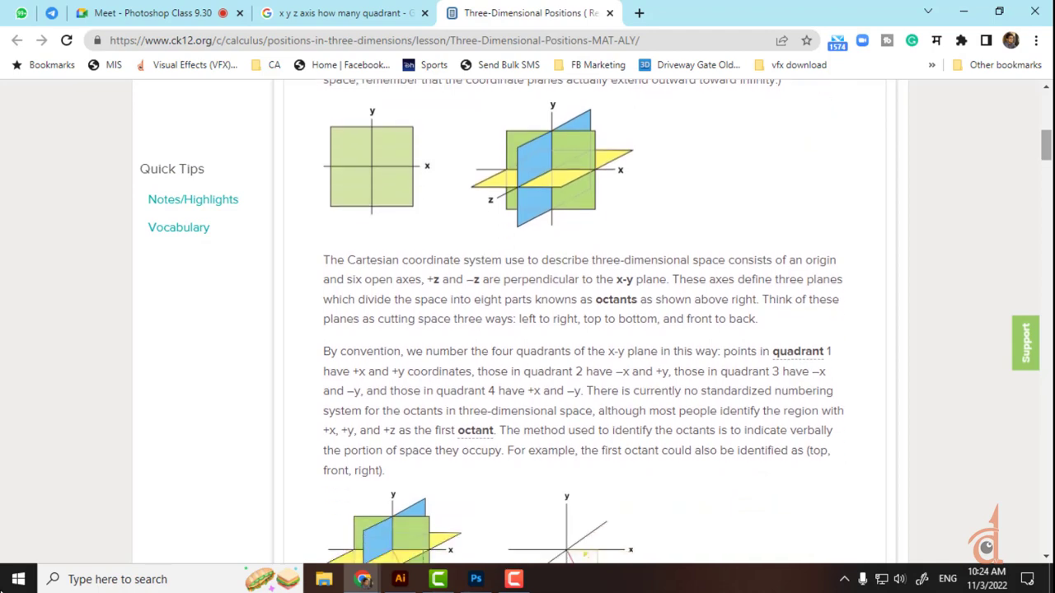
scroll(528, 330, down, 4)
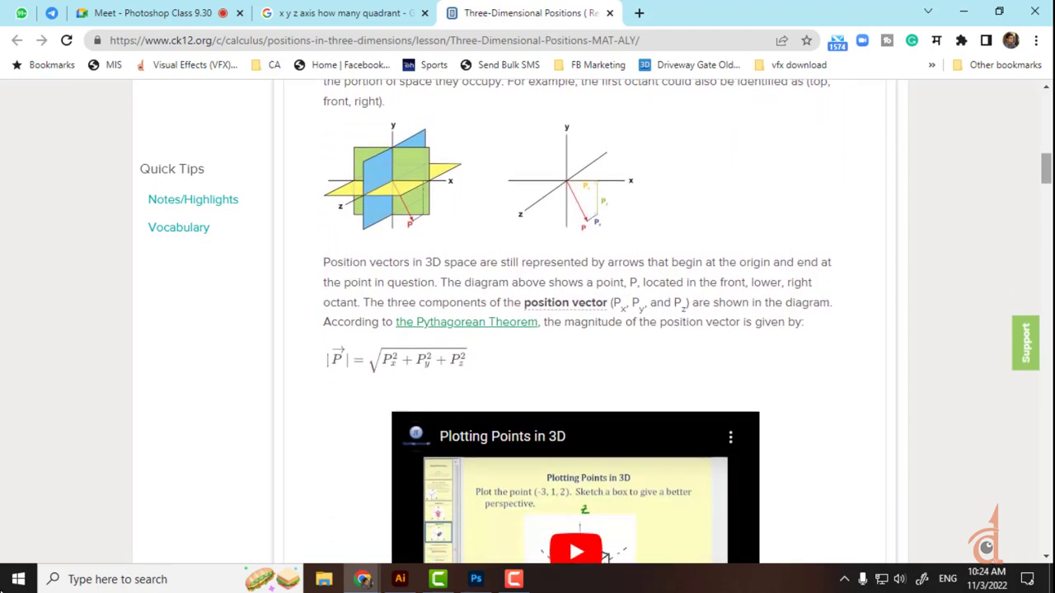
scroll(528, 330, down, 10)
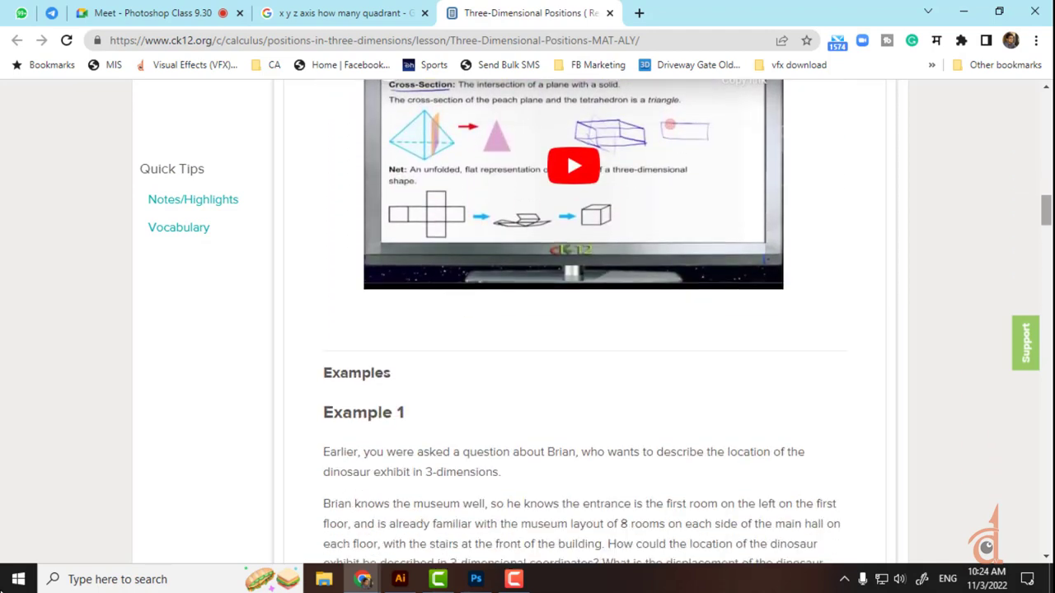
scroll(527, 330, down, 8)
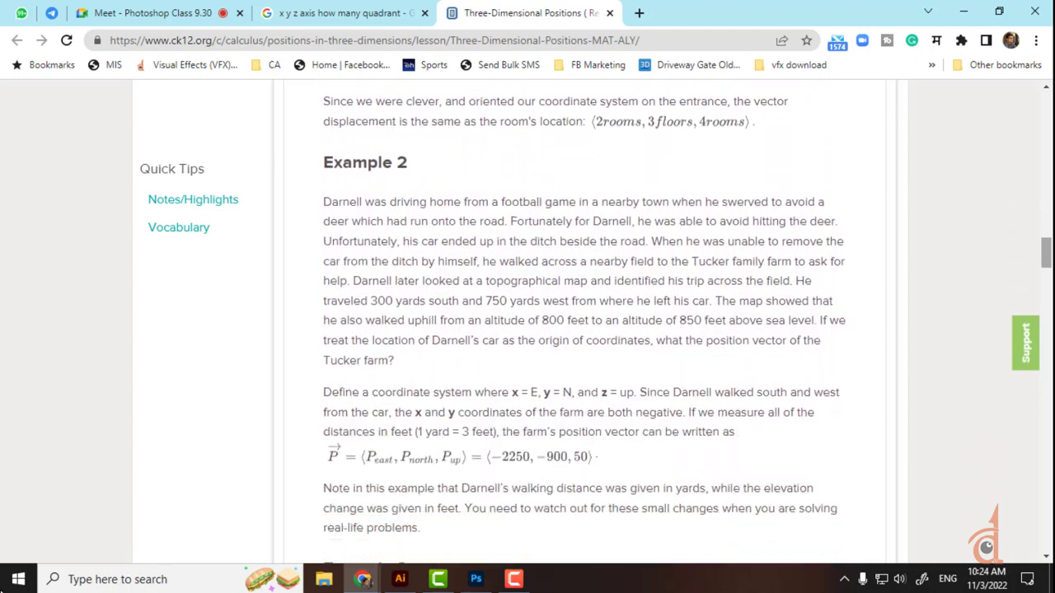
scroll(527, 329, down, 5)
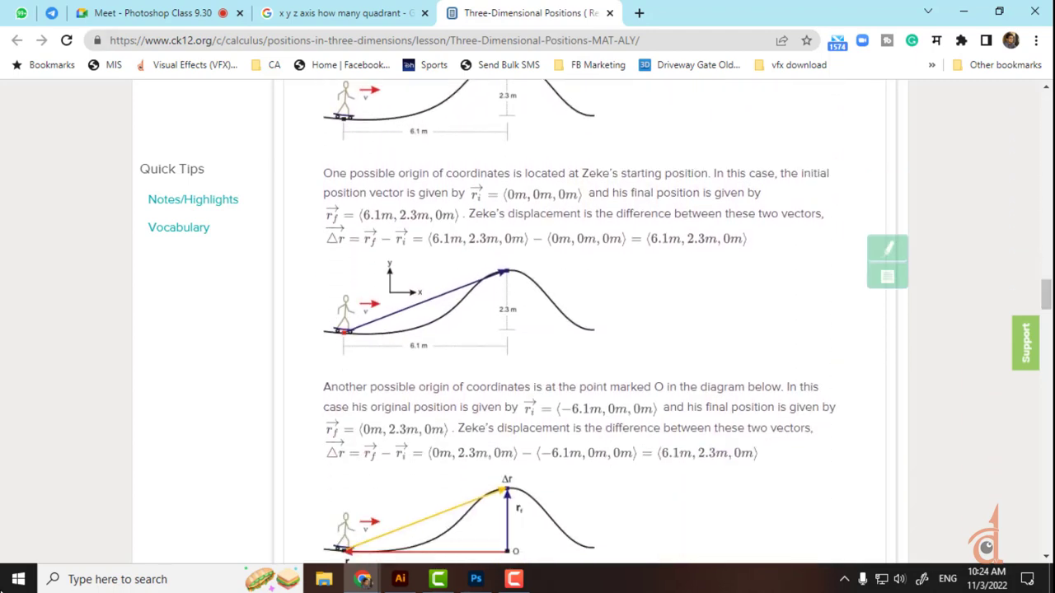
Close the CK-12 article and the Google search page, and switch to Photoshop
click(610, 12)
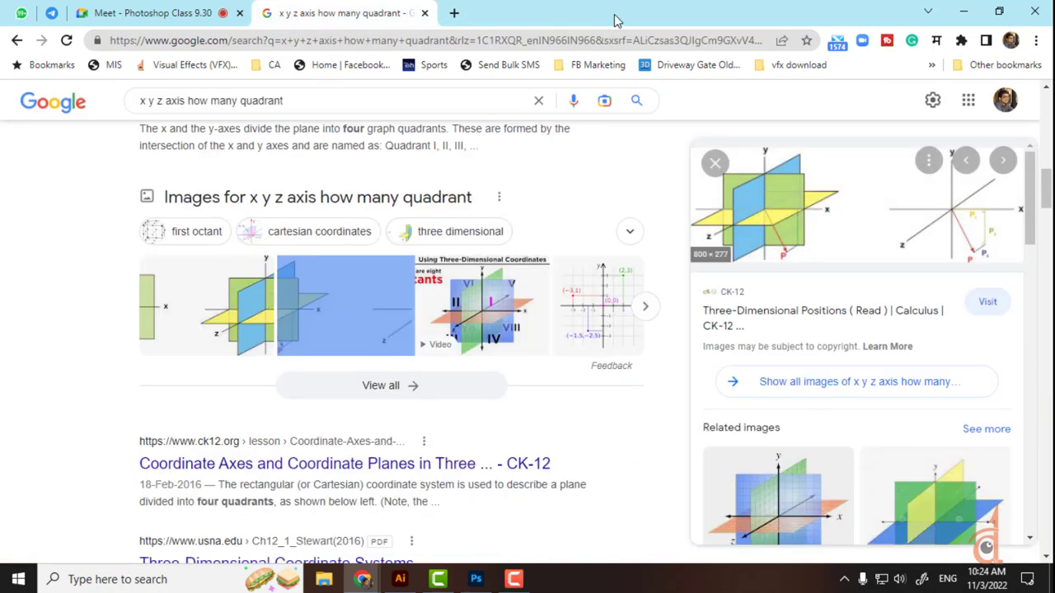
click(425, 13)
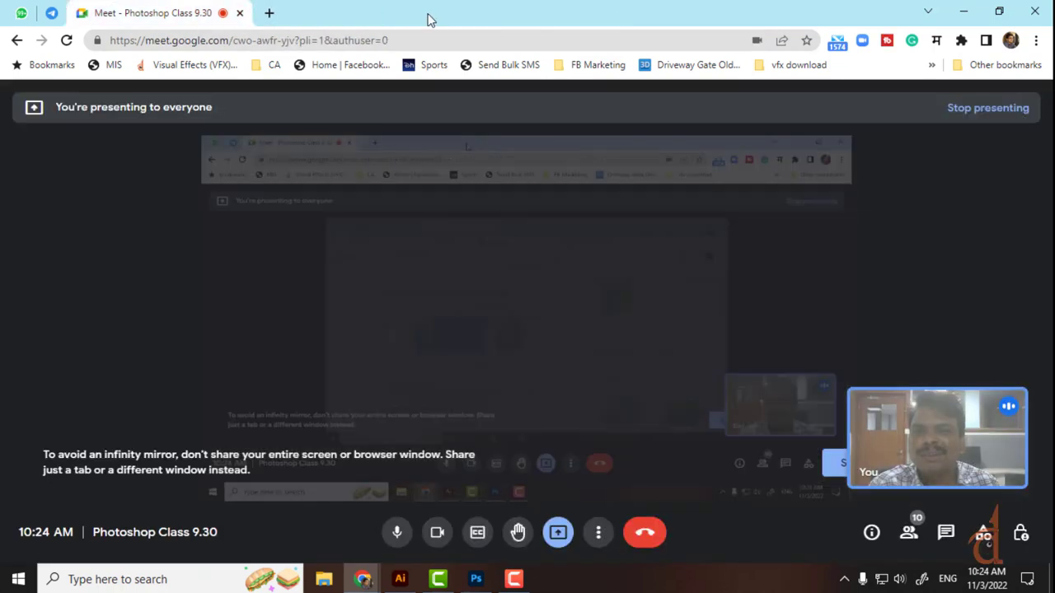
mouse_move(410, 586)
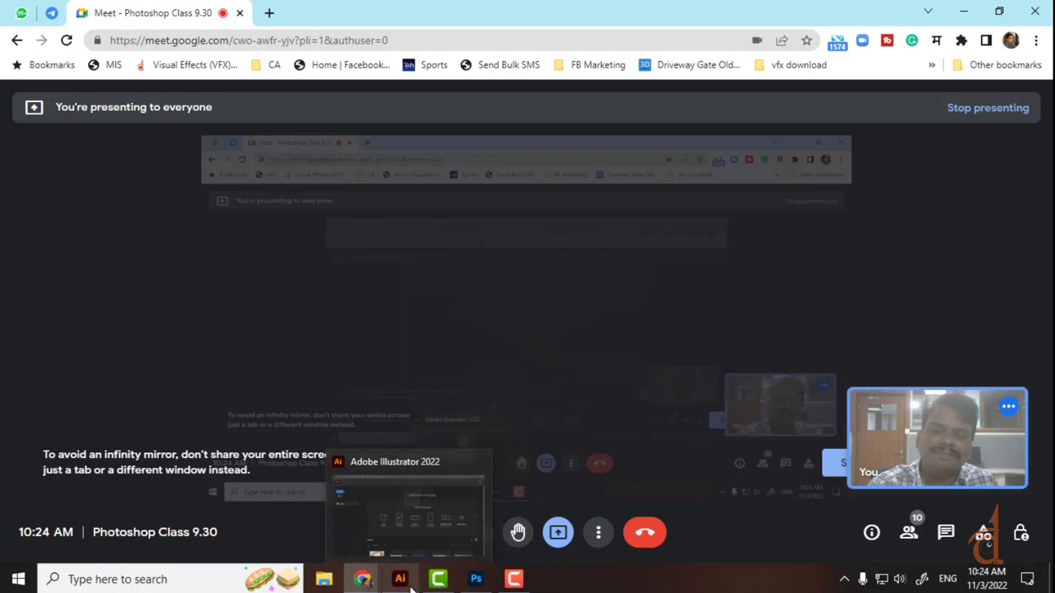
click(476, 581)
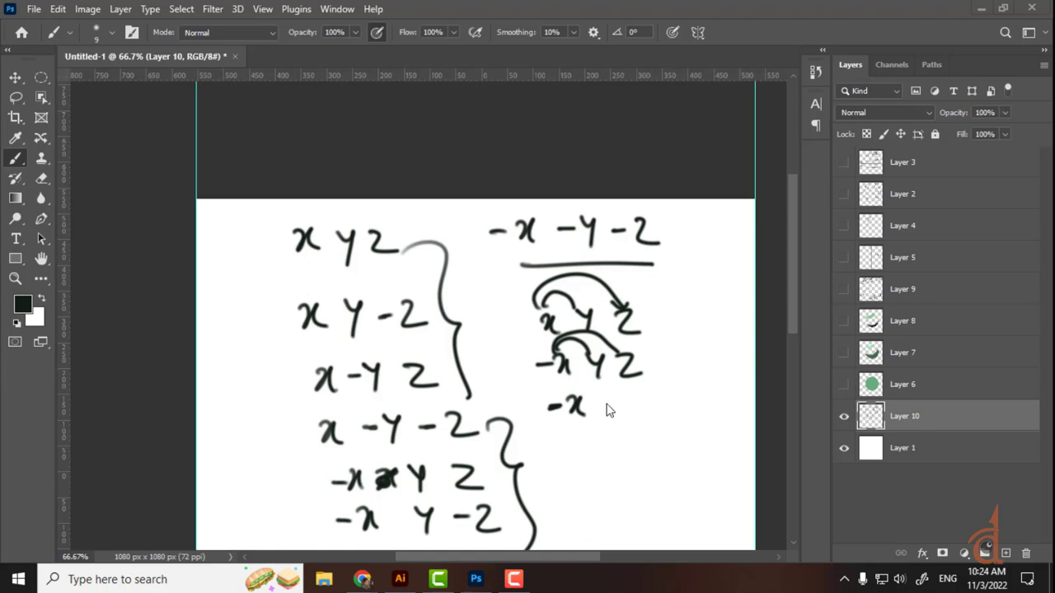
Close the Untitled-1 drawing without saving, and create a new transparent 1080 x 1080 px RGB document at 72 ppi
click(235, 56)
click(534, 229)
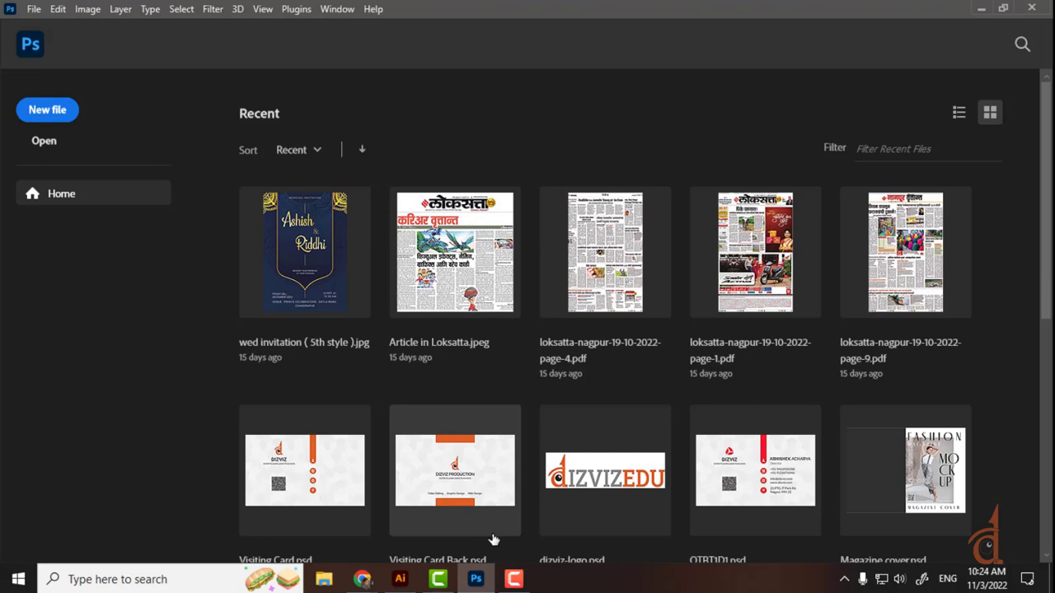
click(47, 109)
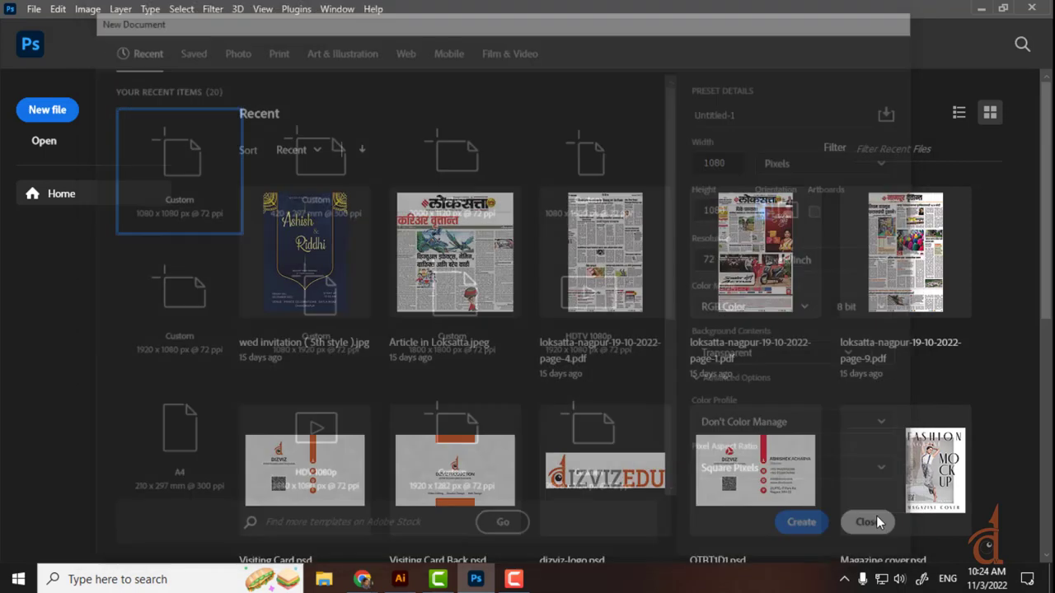
click(871, 529)
click(55, 117)
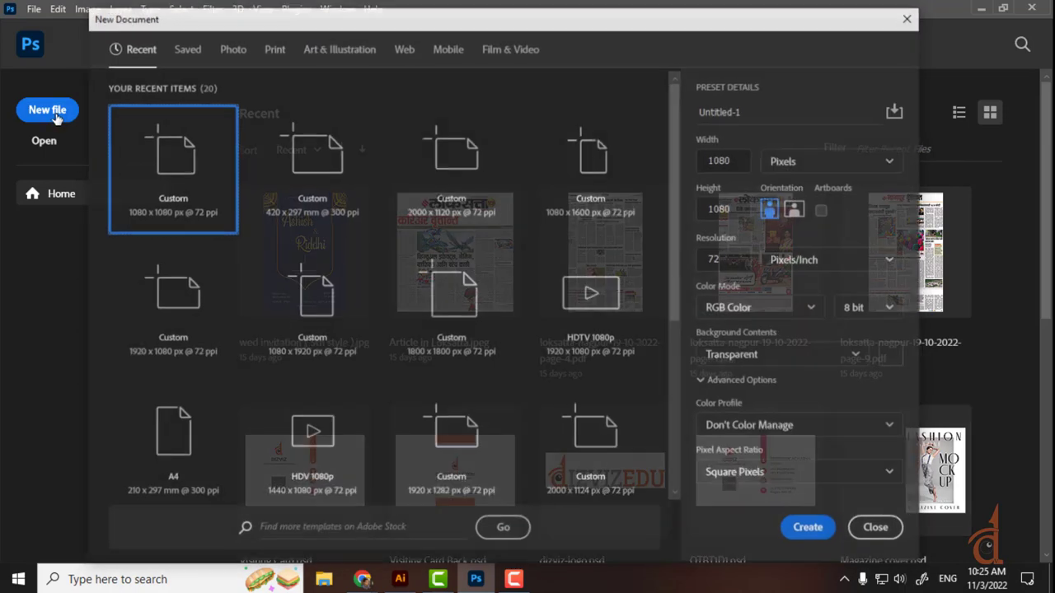
click(812, 528)
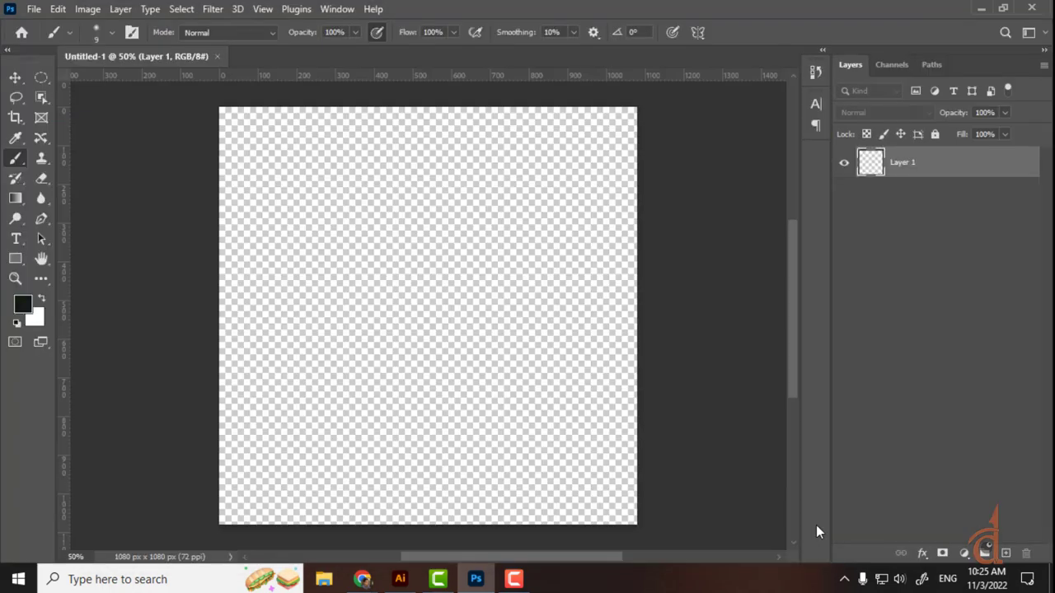
Add a new layer filled with white as the backdrop, and add another empty layer above it for drawing
click(1002, 554)
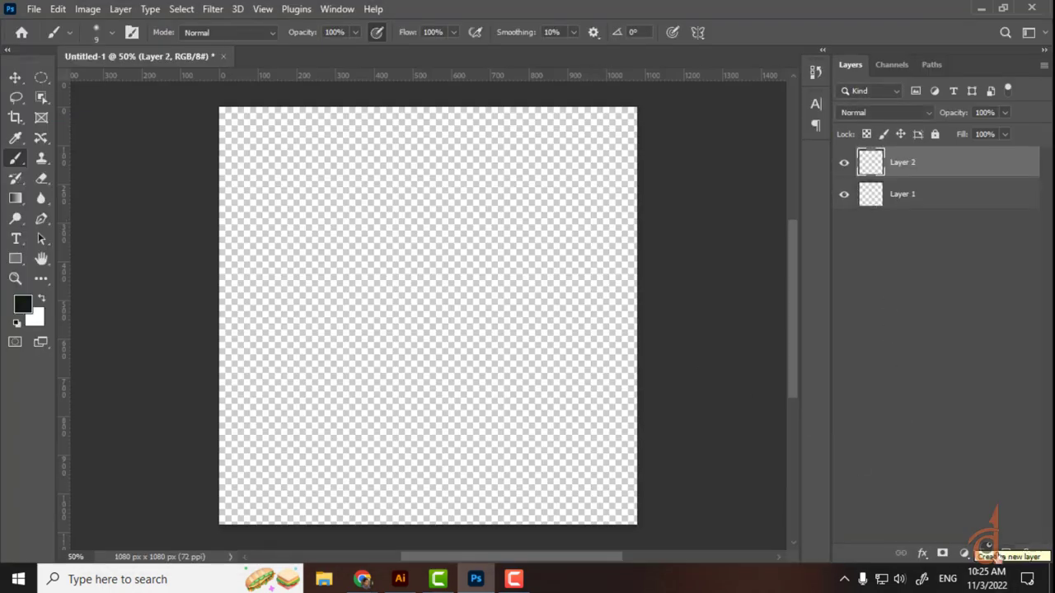
key(ctrl+BackSpace)
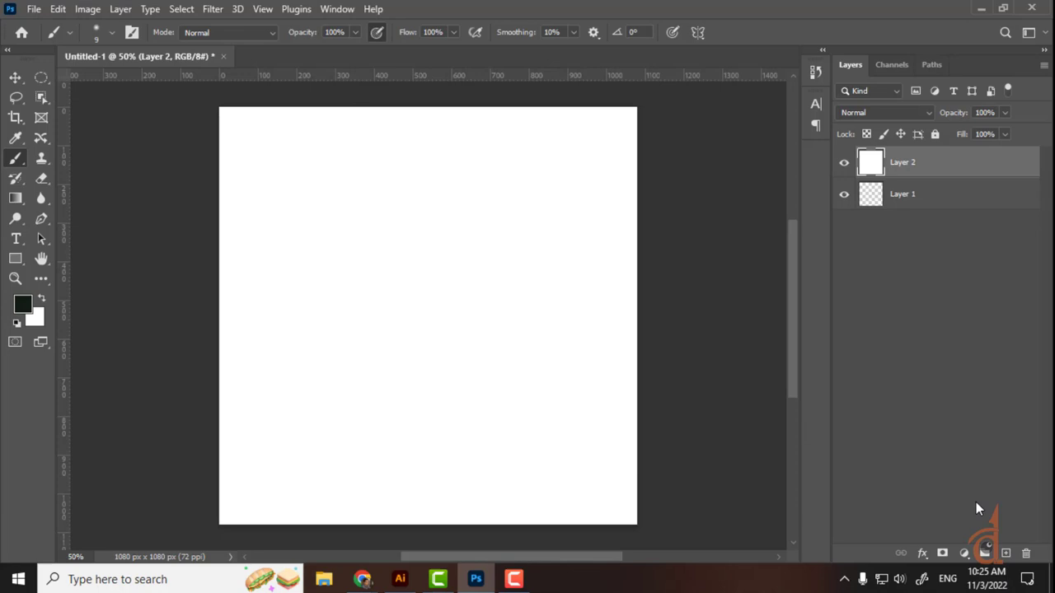
click(1005, 553)
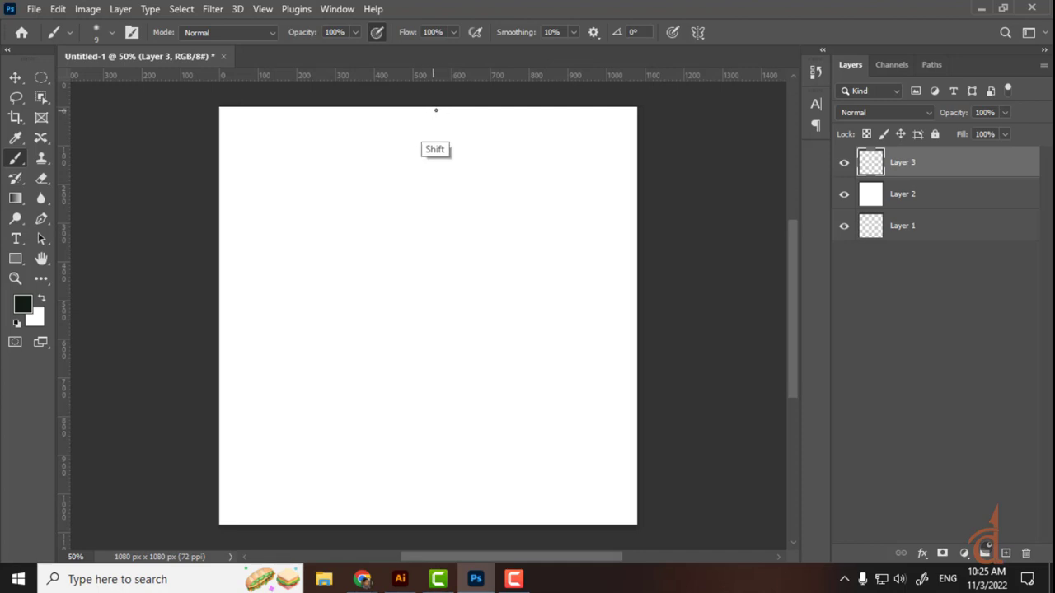
Brush a straight vertical and a straight horizontal axis across the canvas, and handwrite "(0,0)" below their intersection
drag(450, 109, 450, 527)
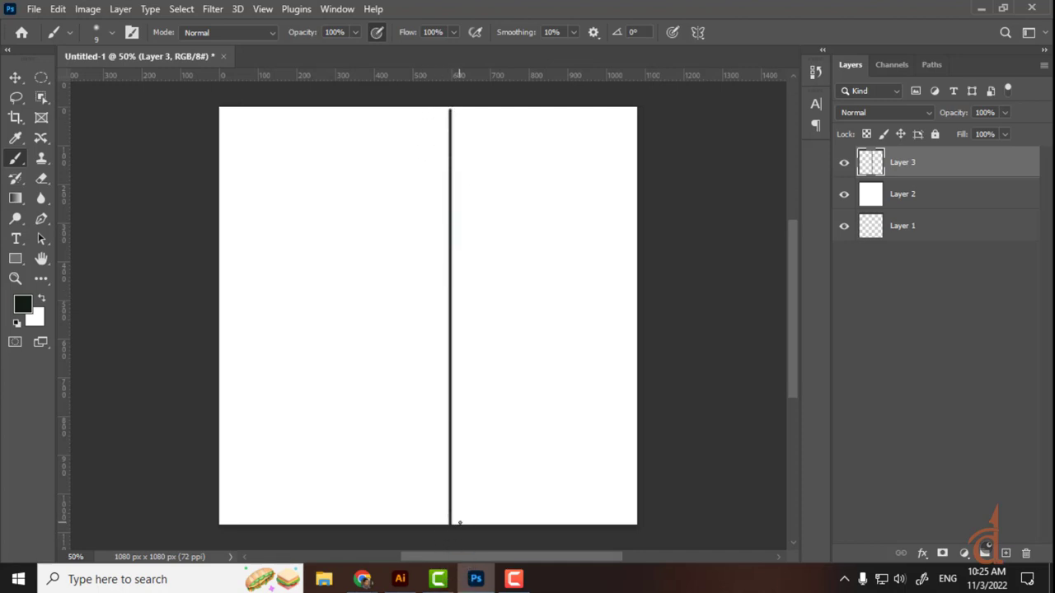
drag(220, 338, 636, 338)
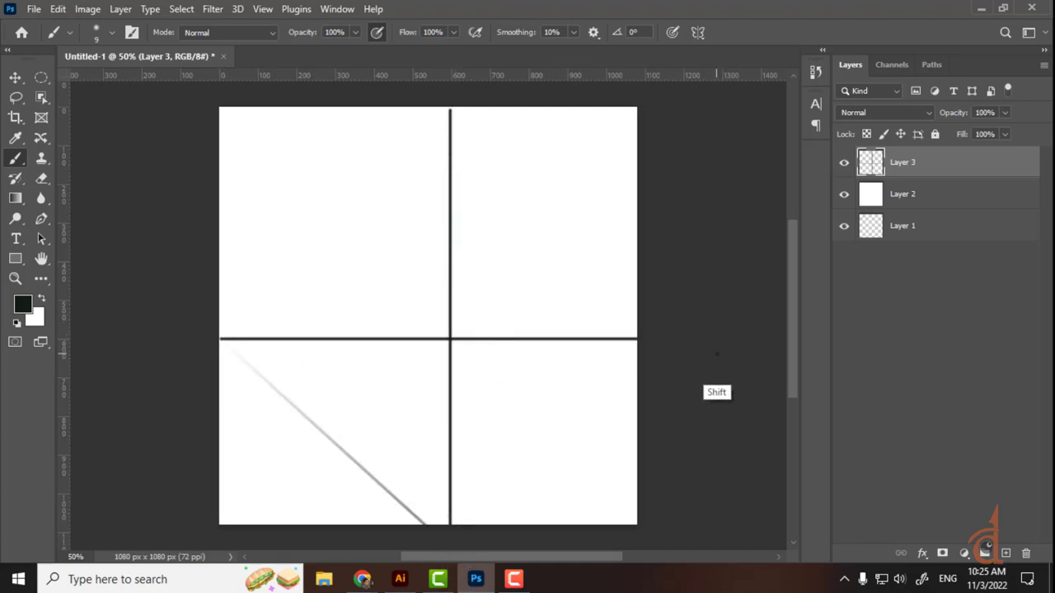
mouse_move(415, 350)
mouse_down()
mouse_move(412, 365)
mouse_move(428, 354)
mouse_move(435, 366)
mouse_up()
drag(445, 351, 446, 358)
drag(452, 344, 454, 374)
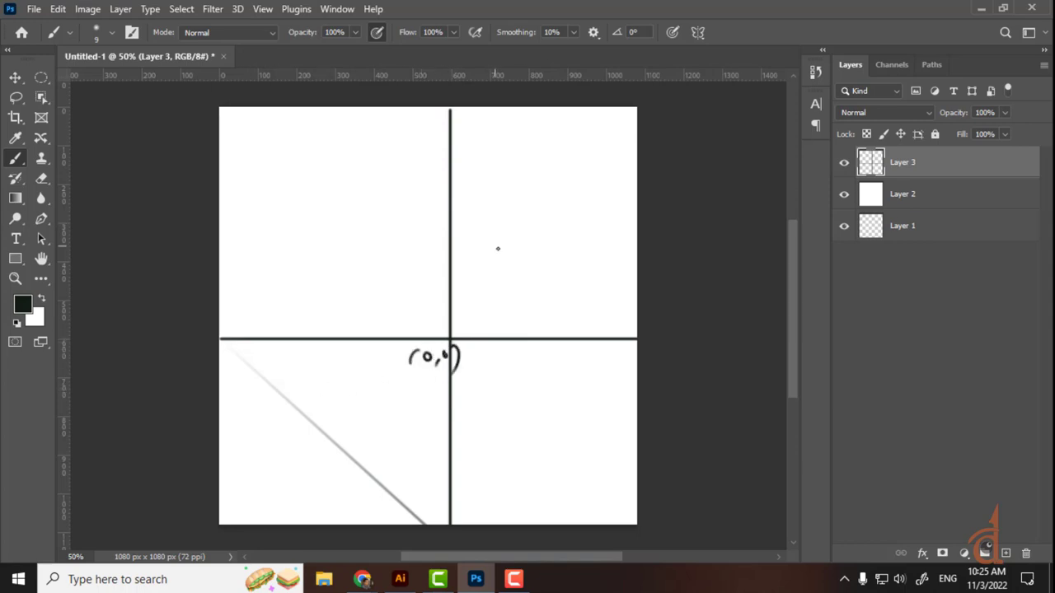
Mark a point in the upper-right quadrant and brush straight perpendicular lines from it to the horizontal and vertical axes
click(535, 226)
mouse_move(542, 223)
mouse_down()
mouse_move(582, 208)
mouse_move(540, 220)
mouse_move(557, 221)
mouse_move(524, 265)
mouse_move(521, 320)
mouse_up()
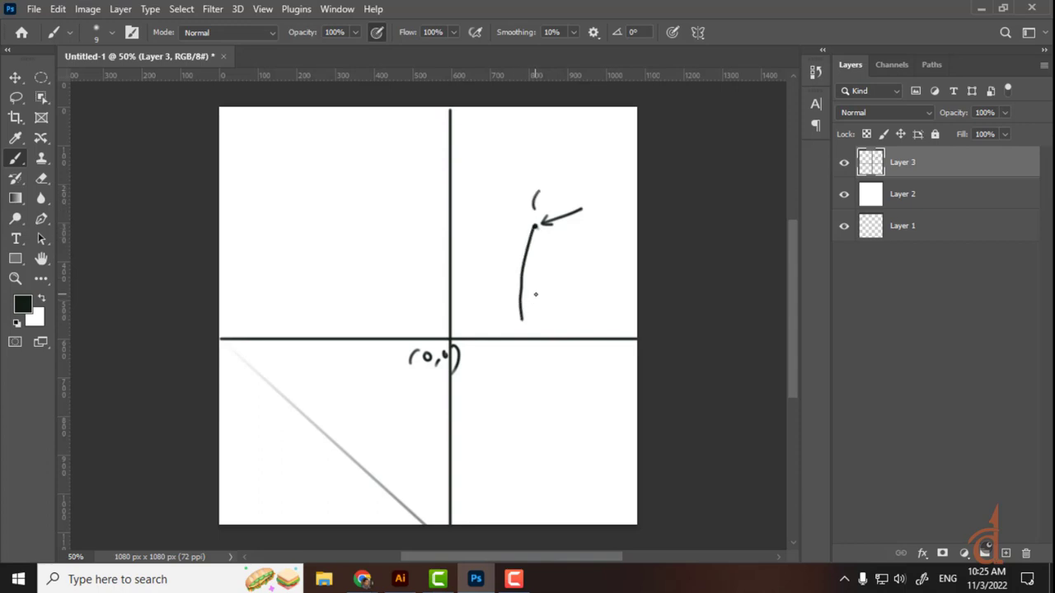
key(ctrl+z)
click(535, 227)
shift+click(534, 369)
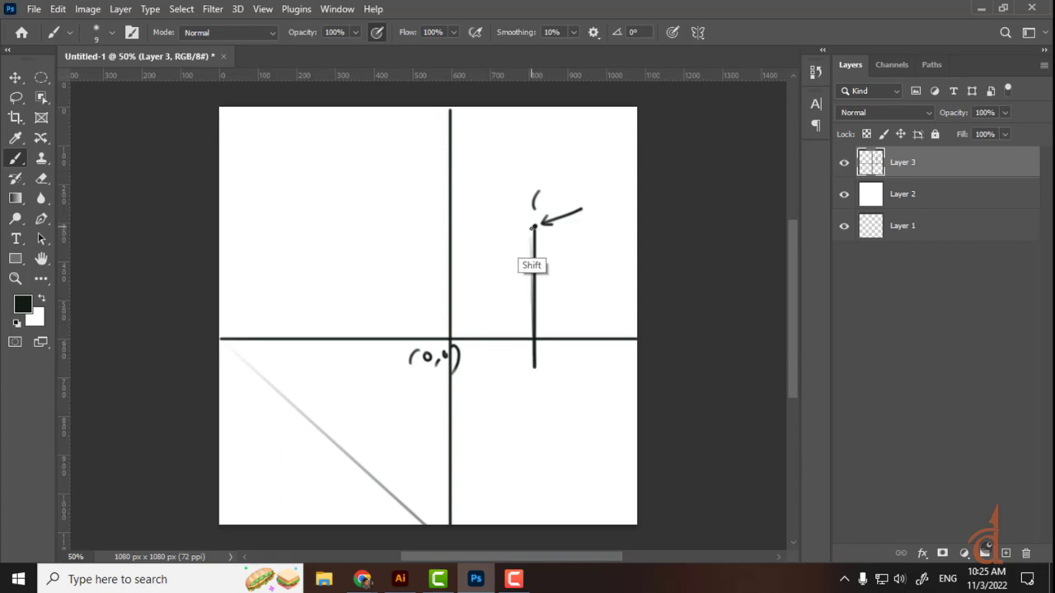
click(534, 227)
shift+click(450, 229)
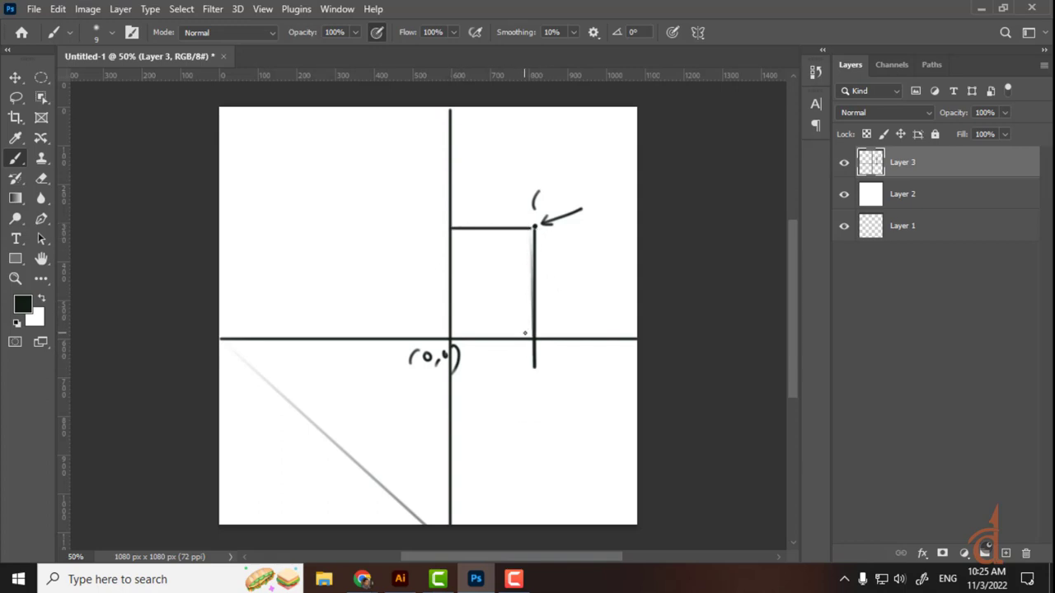
Draw right-angle marks where the perpendiculars meet the axes, and handwrite "(3,0)" and "(0,4)" beside those feet
drag(520, 338, 532, 331)
drag(463, 230, 452, 240)
drag(524, 355, 519, 373)
mouse_move(532, 360)
mouse_down()
mouse_move(533, 380)
mouse_move(547, 381)
mouse_up()
drag(427, 218, 435, 233)
mouse_move(430, 220)
mouse_down()
mouse_move(431, 238)
mouse_move(413, 234)
mouse_move(418, 242)
mouse_up()
drag(434, 215, 437, 238)
mouse_move(557, 357)
mouse_down()
mouse_move(552, 369)
mouse_move(568, 381)
mouse_up()
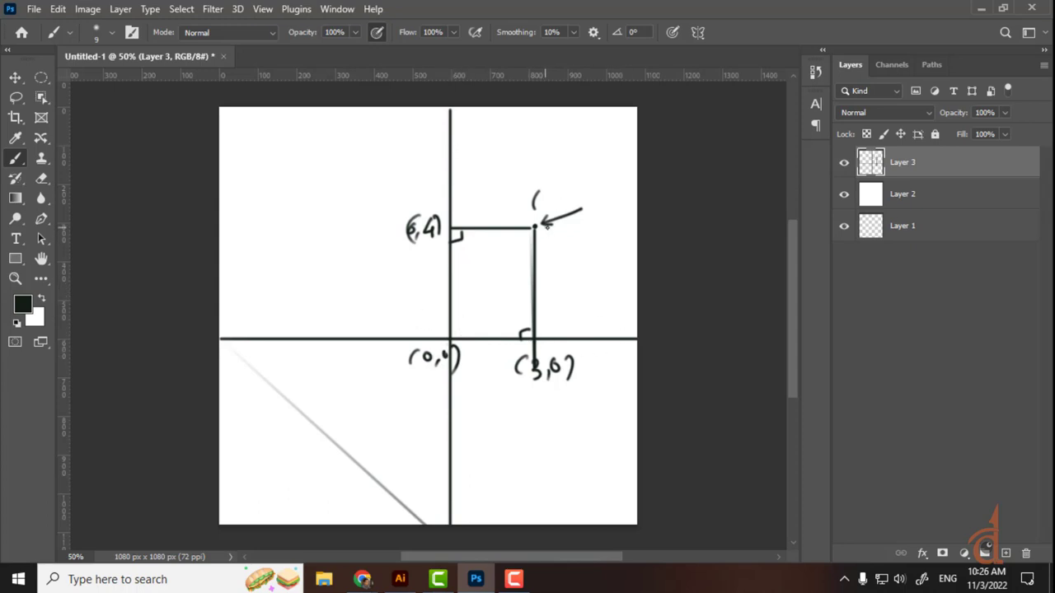
Handwrite "(3,4)" beside the marked point and circle the point
mouse_move(544, 227)
mouse_down()
mouse_move(541, 241)
mouse_move(560, 235)
mouse_move(552, 247)
mouse_move(586, 235)
mouse_up()
mouse_move(580, 227)
mouse_down()
mouse_move(581, 245)
mouse_move(593, 248)
mouse_up()
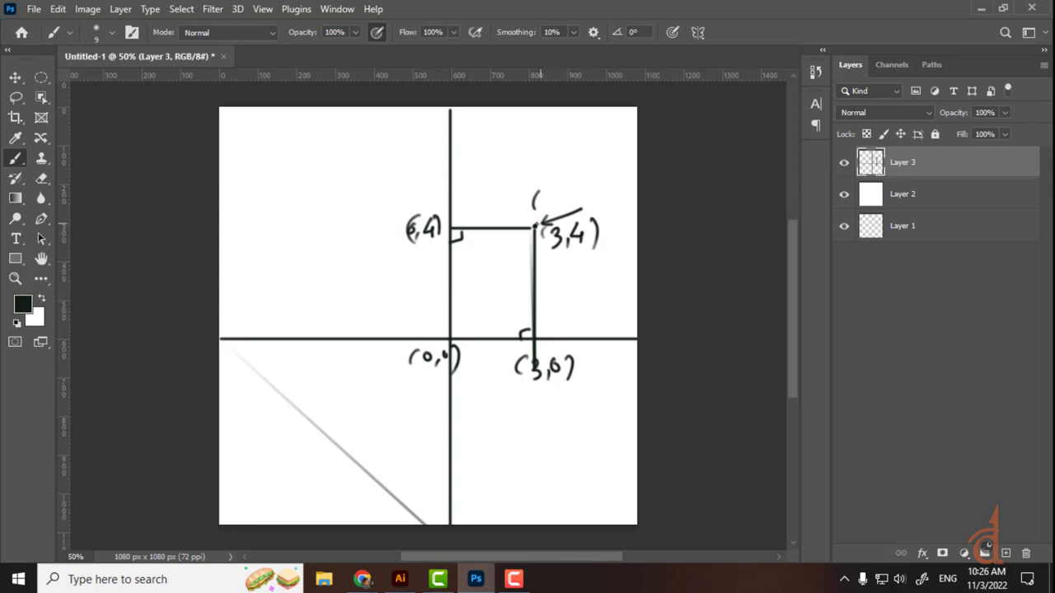
drag(534, 217, 544, 217)
Brush a freehand diagonal line from the origin through the (3,4) point to the canvas's upper-right corner
drag(450, 338, 531, 227)
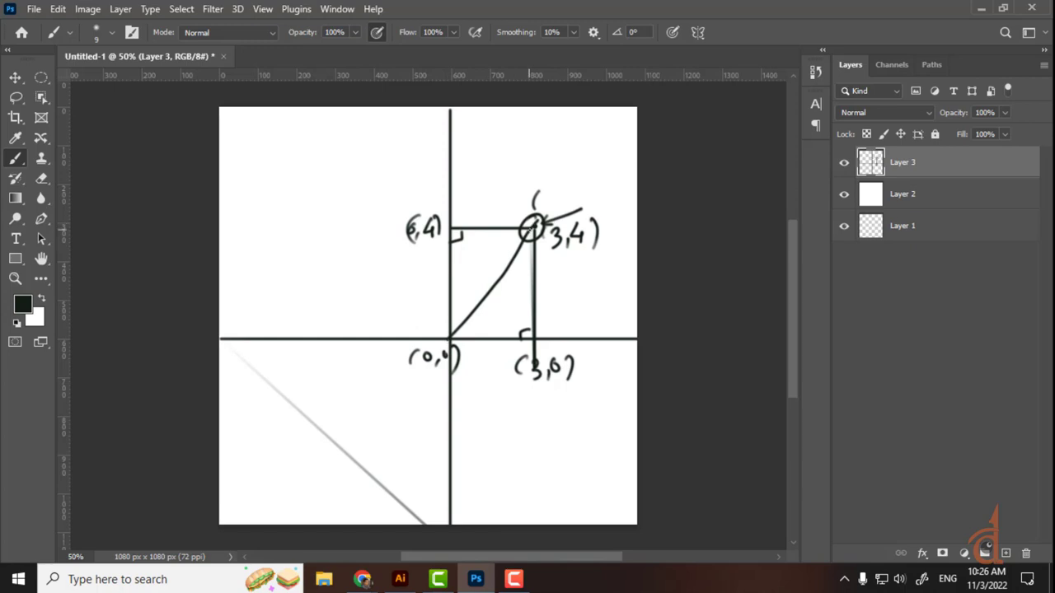
key(ctrl+z)
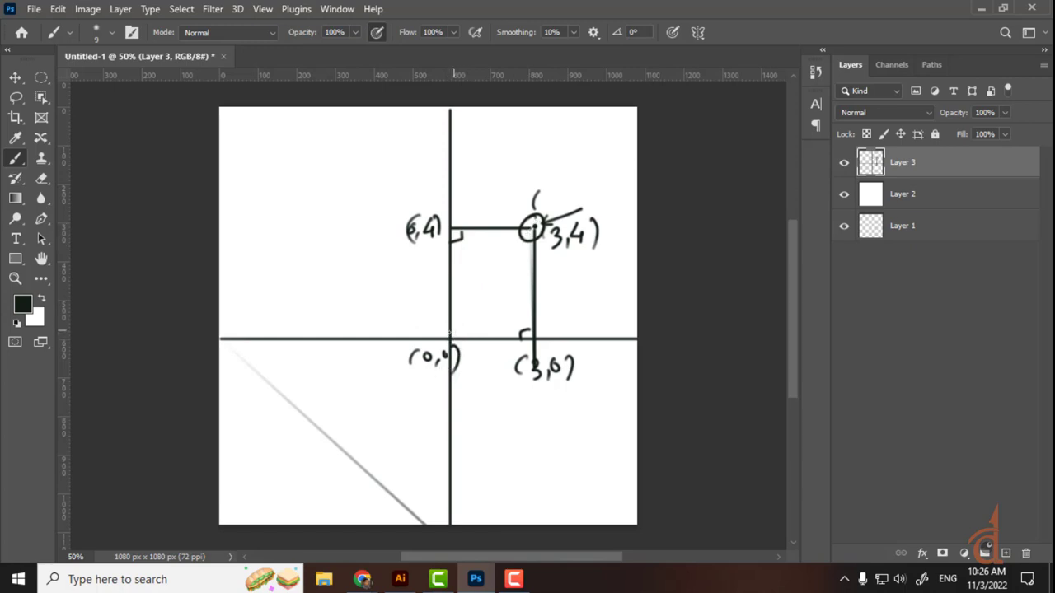
drag(450, 338, 632, 109)
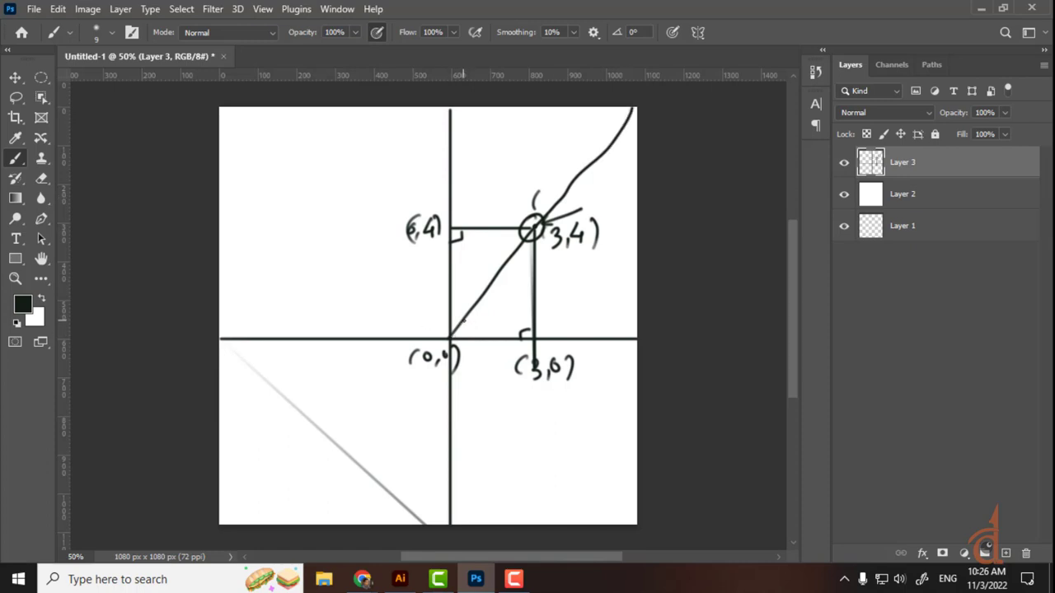
drag(532, 228, 569, 188)
Drop lines to both axes from a farther point on the diagonal and label that point "(6,8)"
drag(596, 158, 590, 338)
mouse_move(596, 157)
mouse_down()
mouse_move(443, 168)
mouse_move(462, 161)
mouse_move(462, 178)
mouse_up()
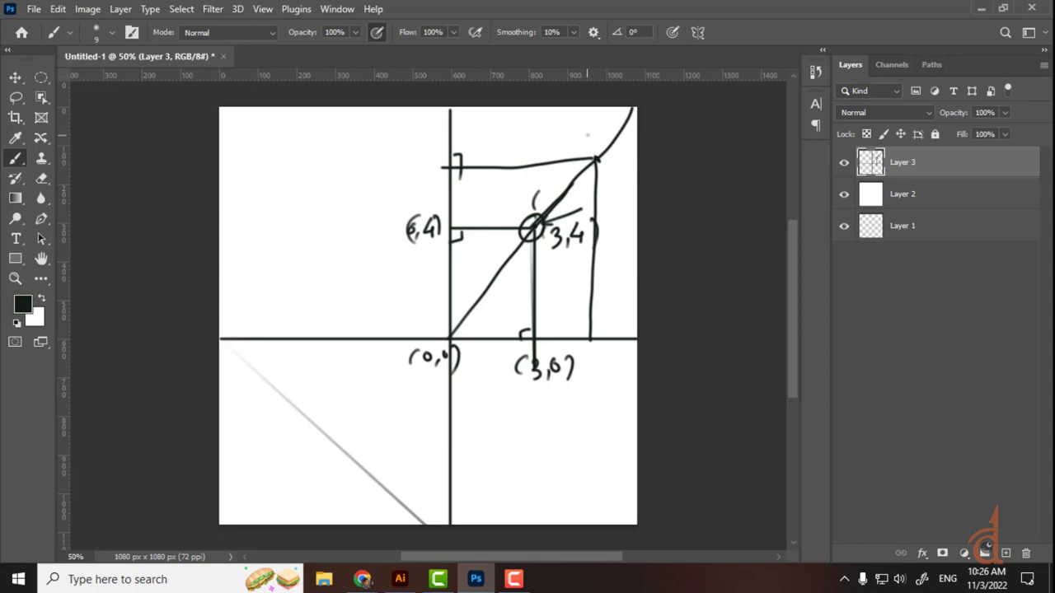
mouse_move(586, 126)
mouse_down()
mouse_move(584, 144)
mouse_move(613, 110)
mouse_move(622, 126)
mouse_up()
Label a point nearer the origin "(1.5,2)", connect it to both axes, and handwrite "(.75,1)" close to the origin
mouse_move(469, 286)
mouse_down()
mouse_move(473, 300)
mouse_move(485, 293)
mouse_move(485, 277)
mouse_up()
mouse_move(486, 264)
mouse_down()
mouse_move(495, 293)
mouse_move(472, 320)
mouse_move(488, 338)
mouse_up()
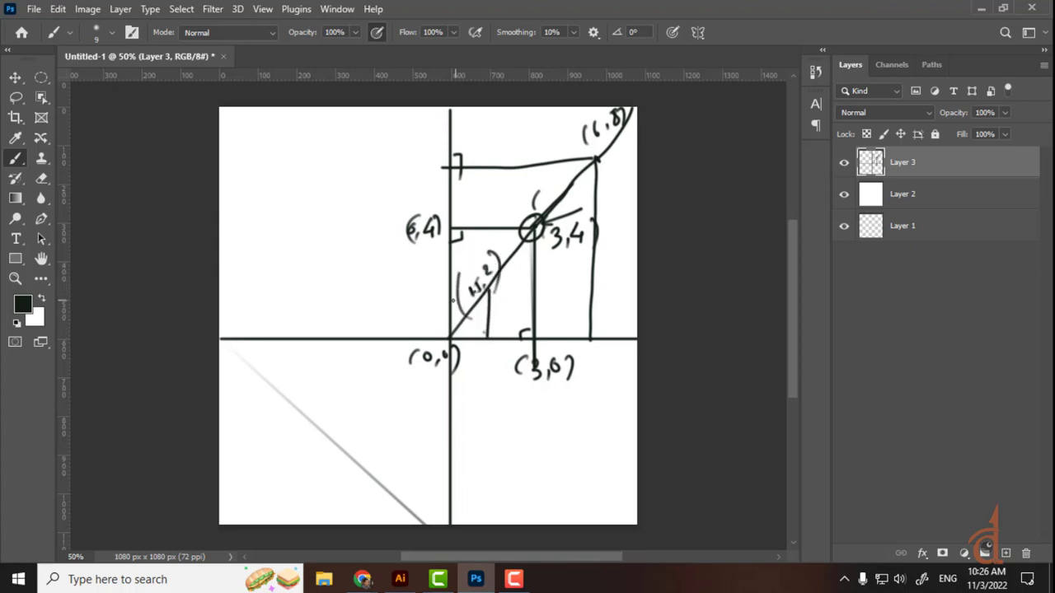
drag(445, 298, 496, 289)
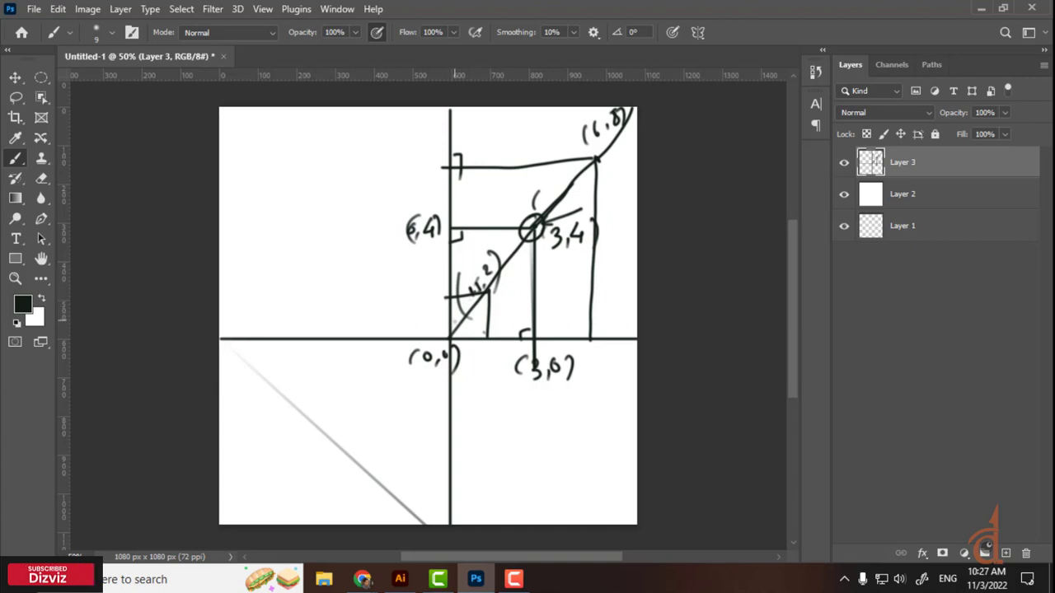
mouse_move(430, 311)
mouse_down()
mouse_move(435, 328)
mouse_move(442, 312)
mouse_move(417, 334)
mouse_move(456, 300)
mouse_move(463, 320)
mouse_up()
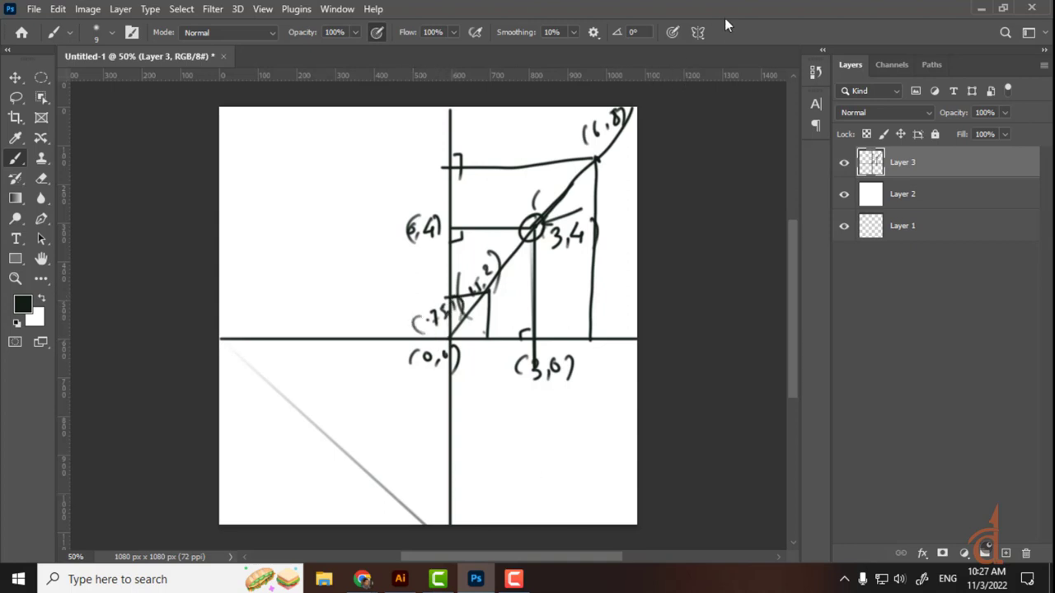
Hide the axes drawing on Layer 3 and make a circular selection about 603 px wide on a new layer
click(841, 164)
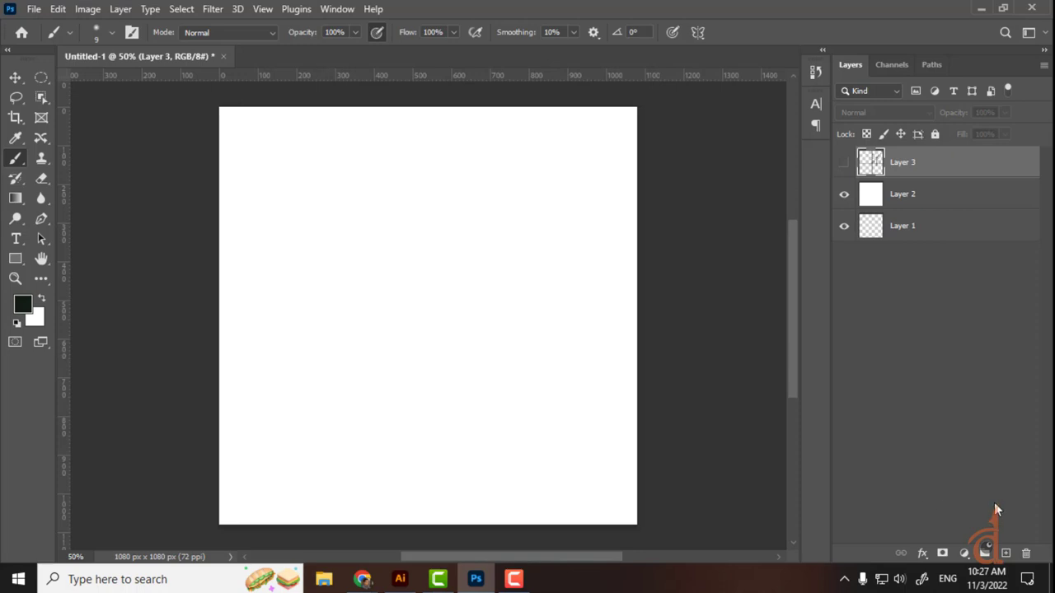
click(40, 77)
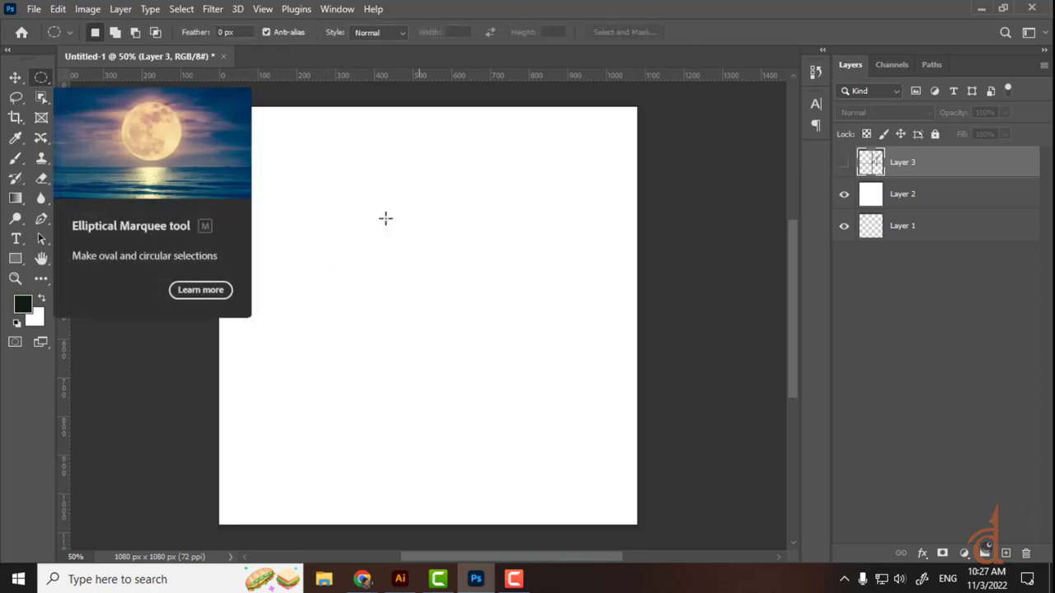
click(1006, 553)
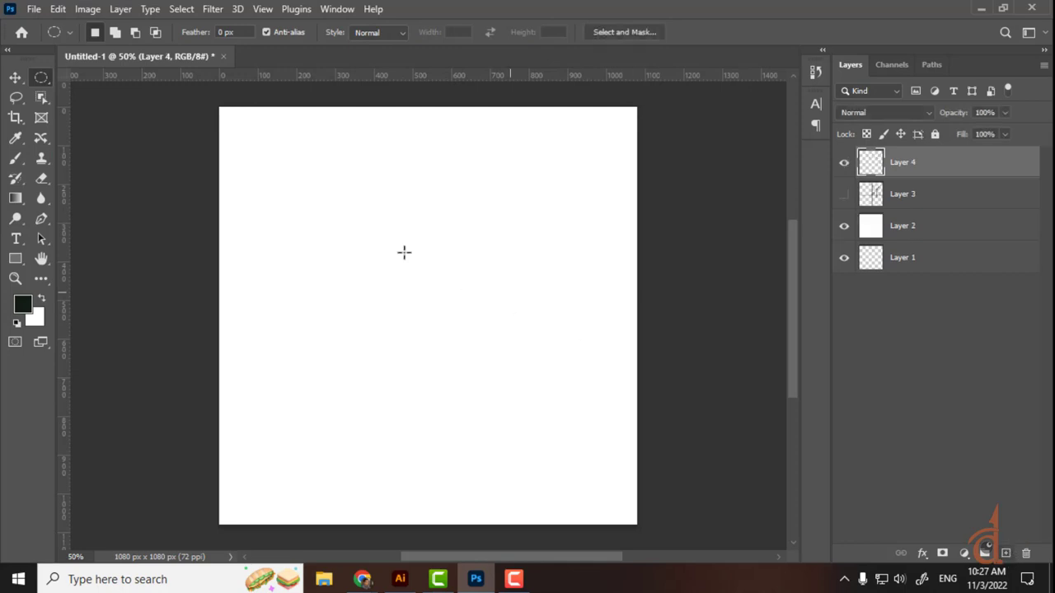
key(shift)
drag(338, 204, 572, 453)
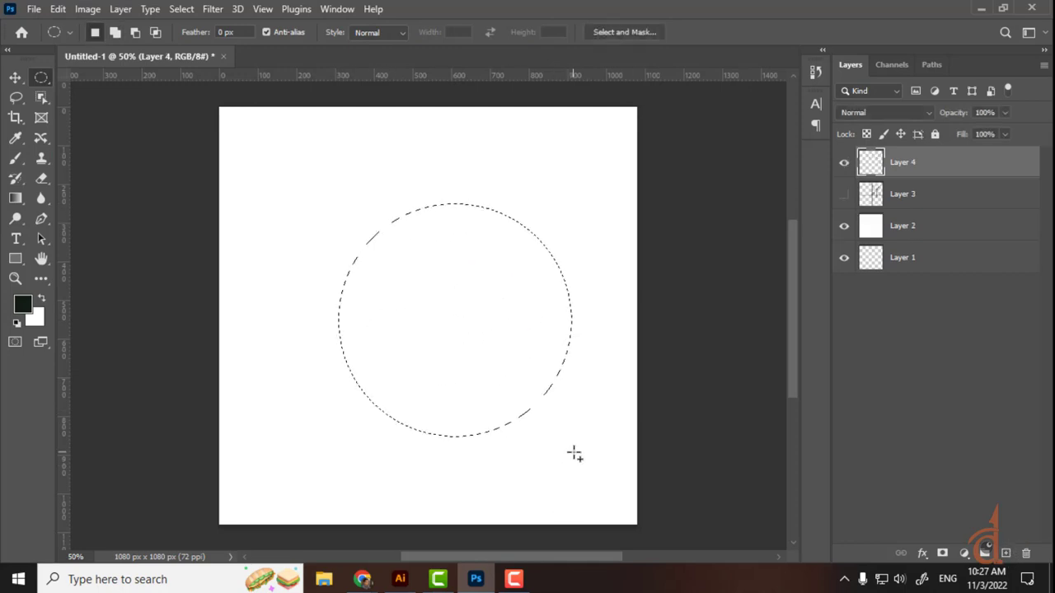
Rename the new layer "Pixel" and fill the circular selection with a light green foreground color
click(23, 305)
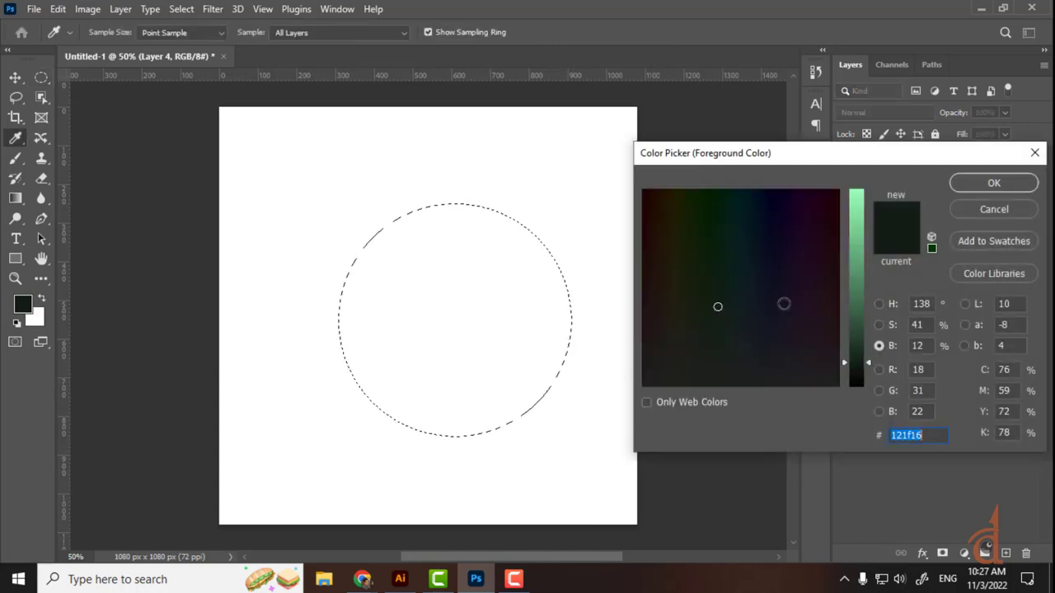
click(853, 232)
click(992, 180)
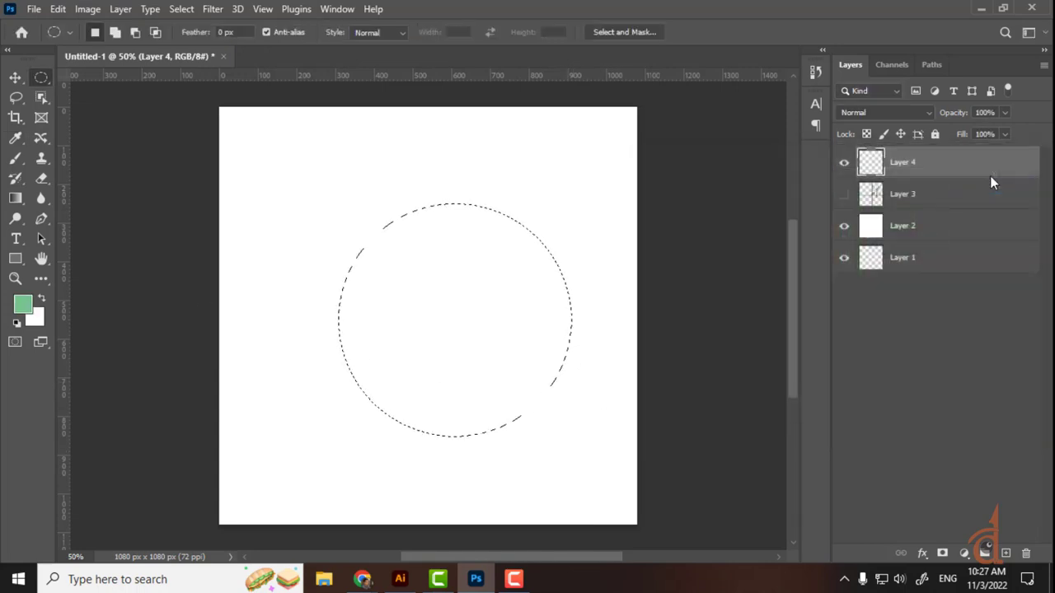
double_click(906, 163)
text(P)
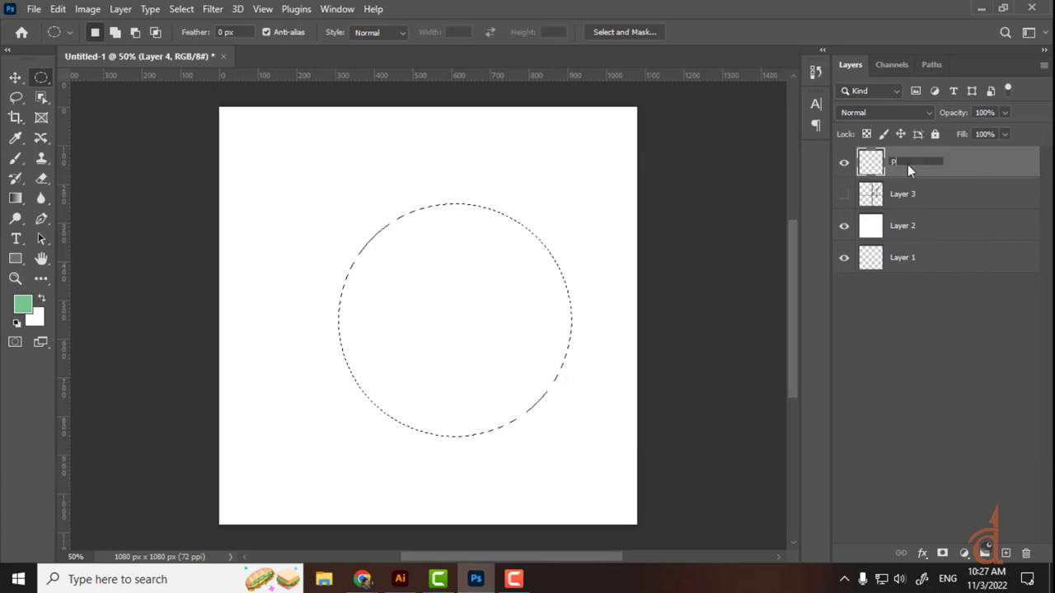
text(ixel)
key(Return)
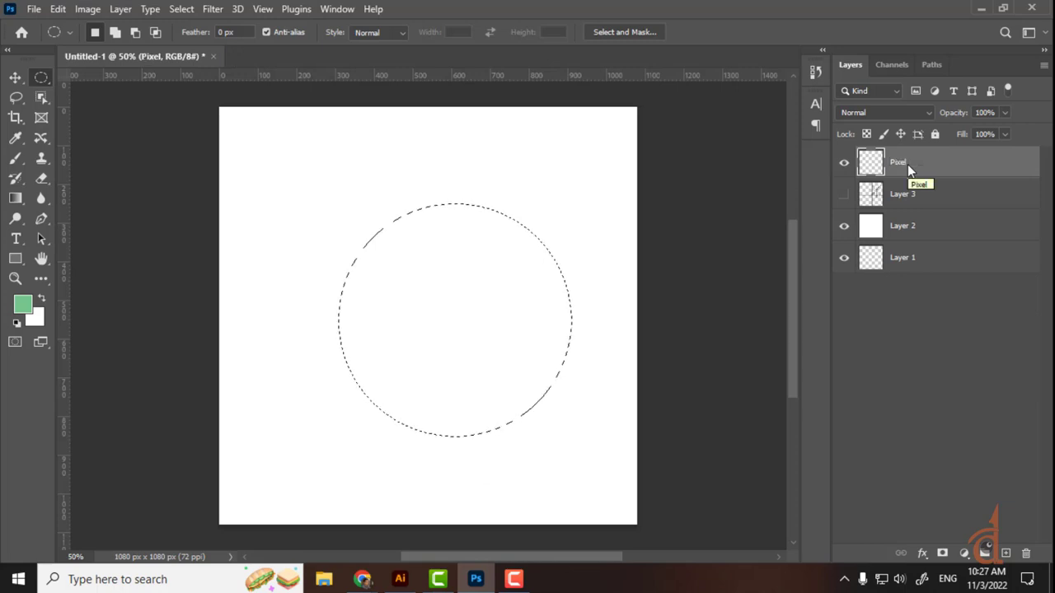
key(alt+BackSpace)
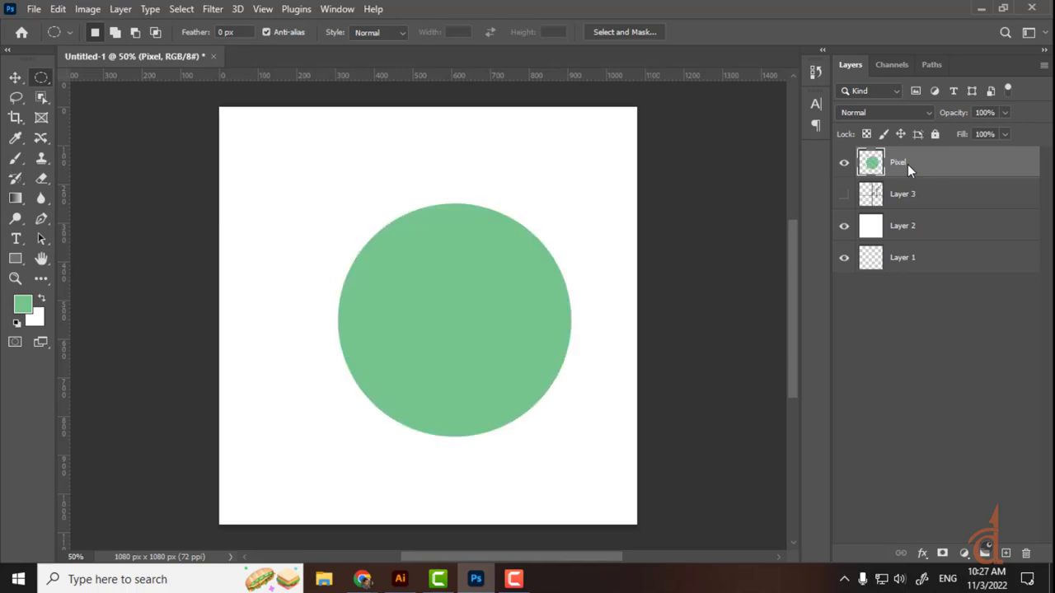
Move the green circle to about the canvas center and duplicate its layer under the name "Smart Object"
key(v)
drag(454, 351, 425, 338)
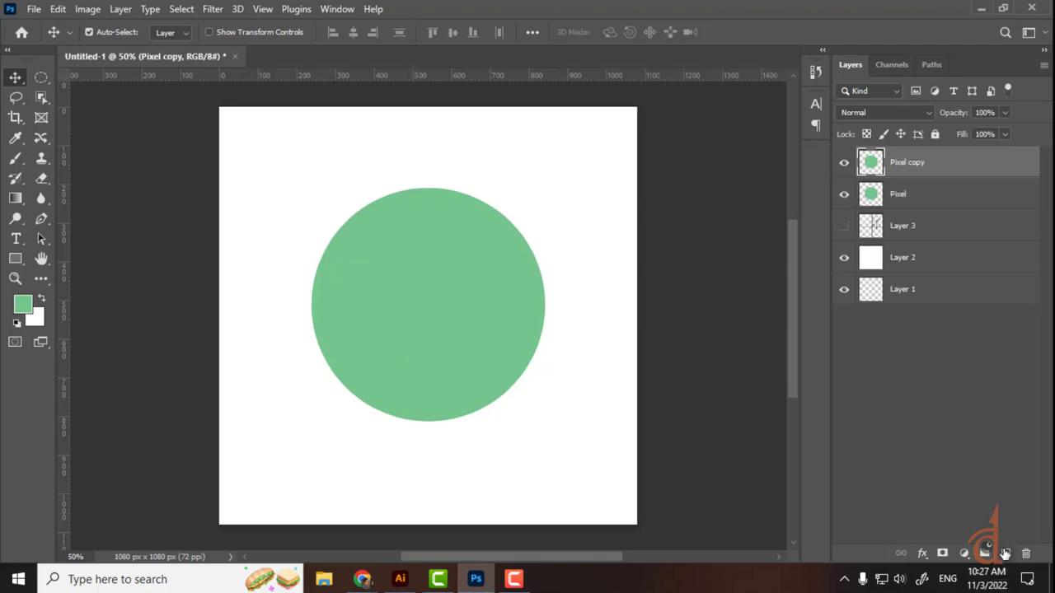
key(ctrl+j)
double_click(910, 164)
text(Smart)
text(Object)
key(Return)
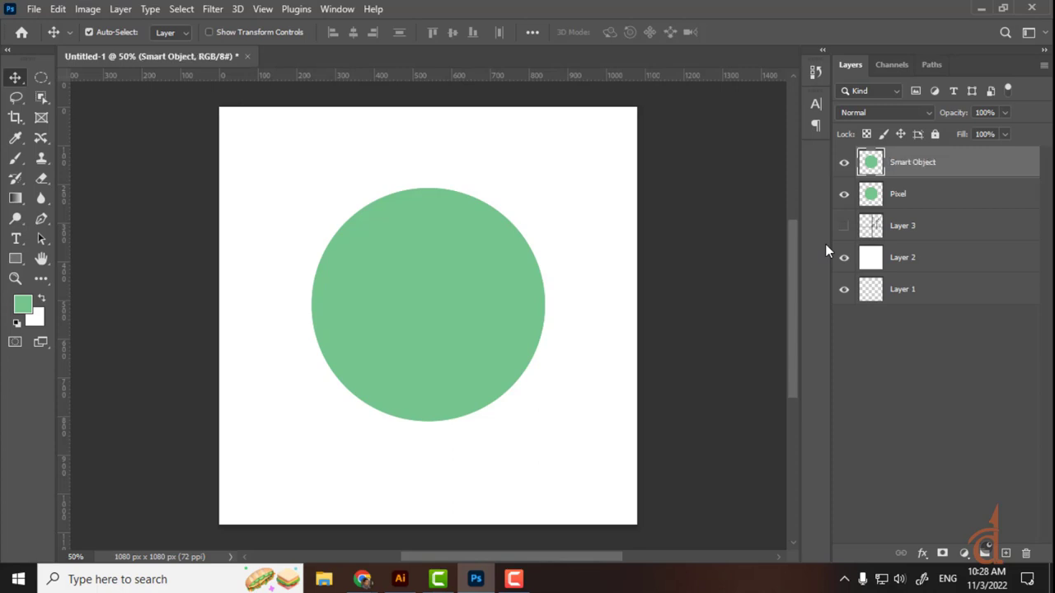
Draw a circle shape about 595 px wide over the green circle with the Ellipse tool and name its layer "Vector"
click(17, 260)
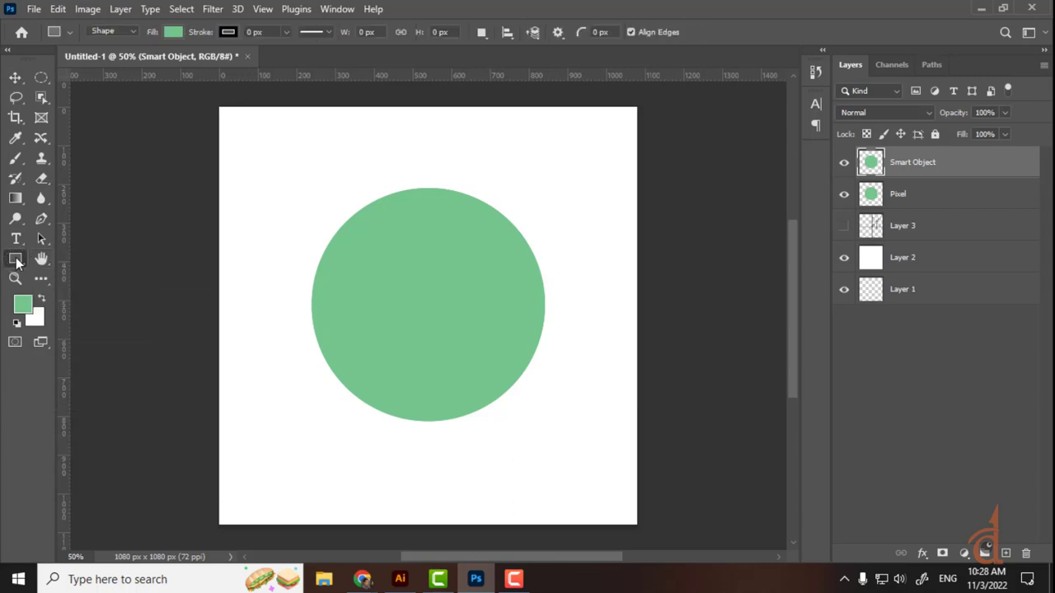
right_click(17, 260)
click(63, 274)
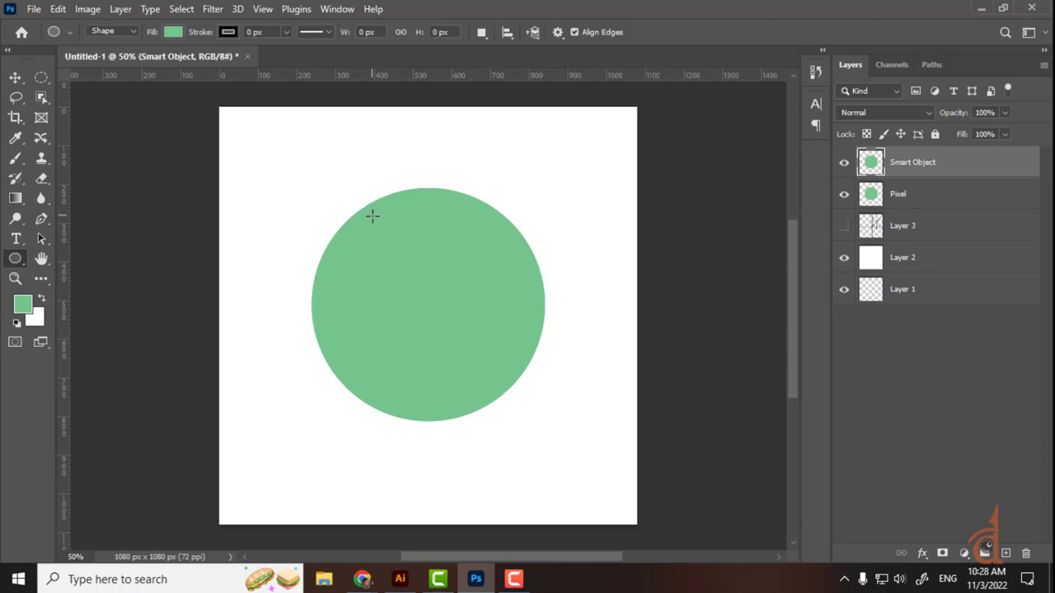
drag(326, 191, 556, 422)
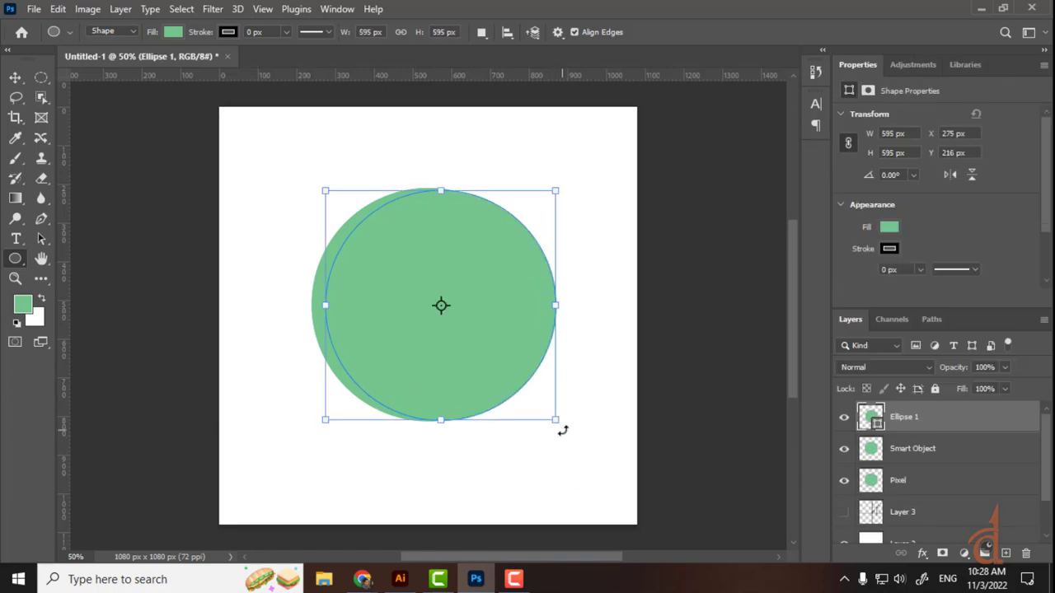
double_click(915, 418)
text(Vector)
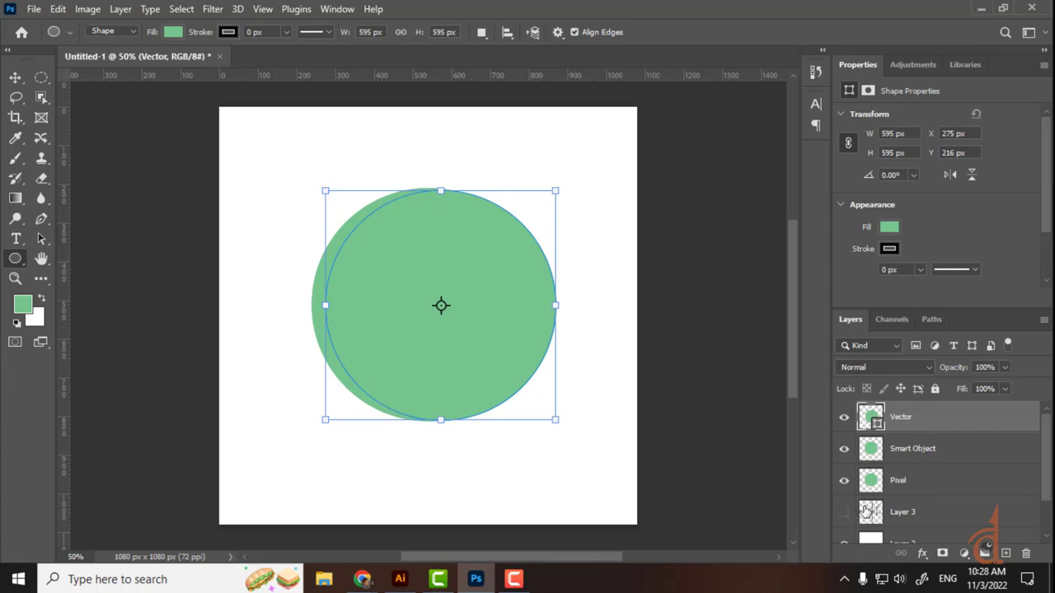
Change the Vector circle's fill to the recently used orange with the Path Selection tool
key(v)
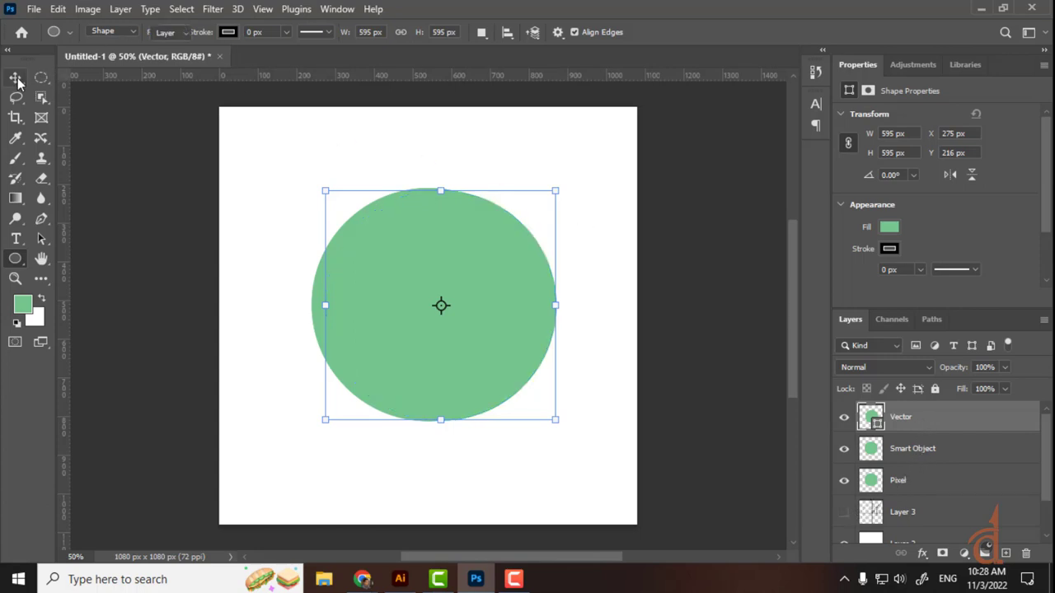
click(41, 240)
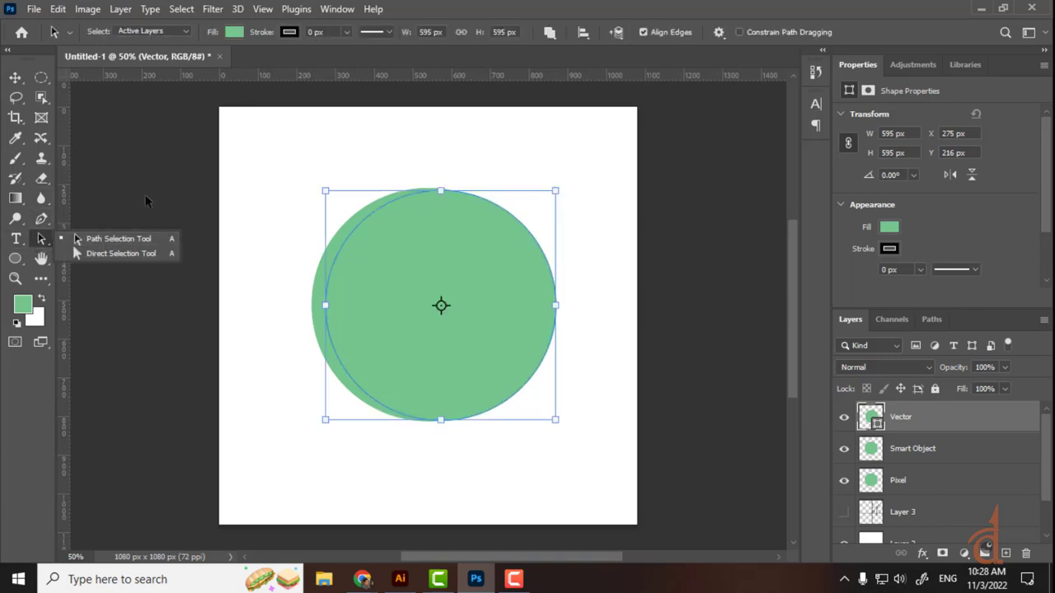
click(235, 33)
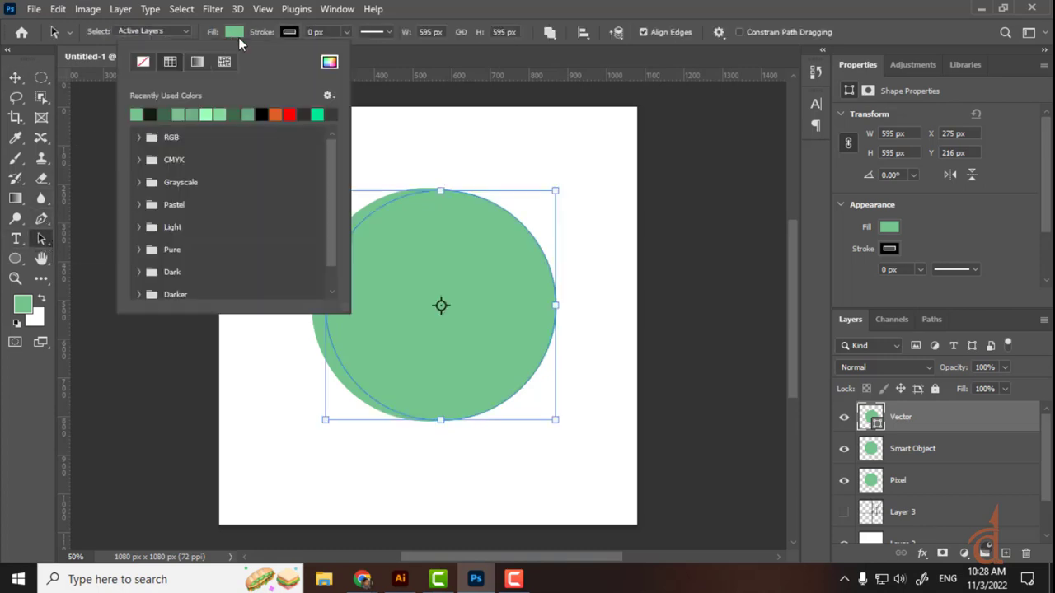
click(277, 113)
click(466, 7)
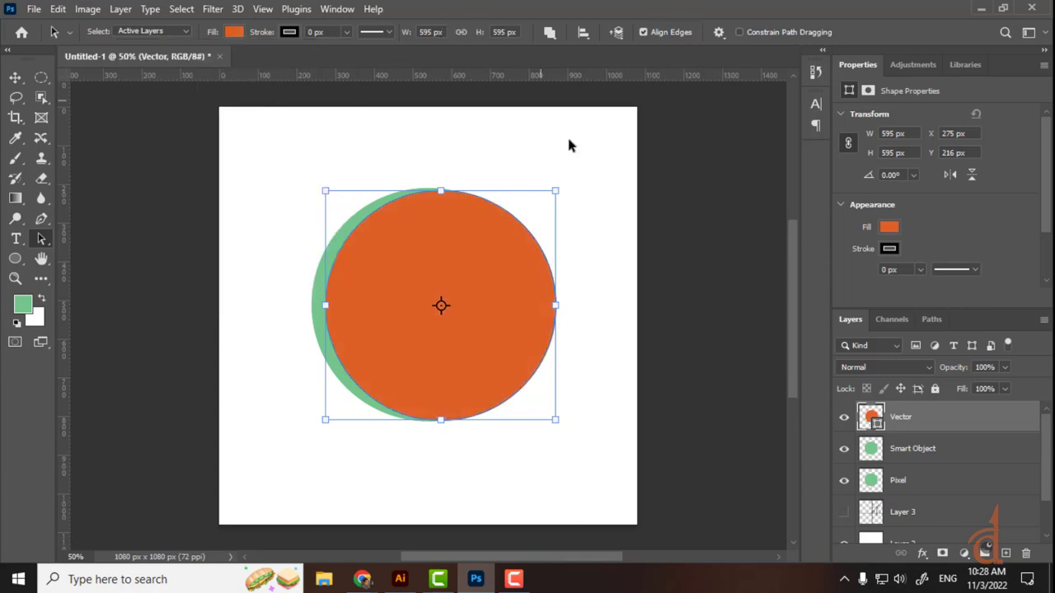
Add a Color Overlay effect in blue #1d21df to the Smart Object layer
click(15, 77)
click(878, 459)
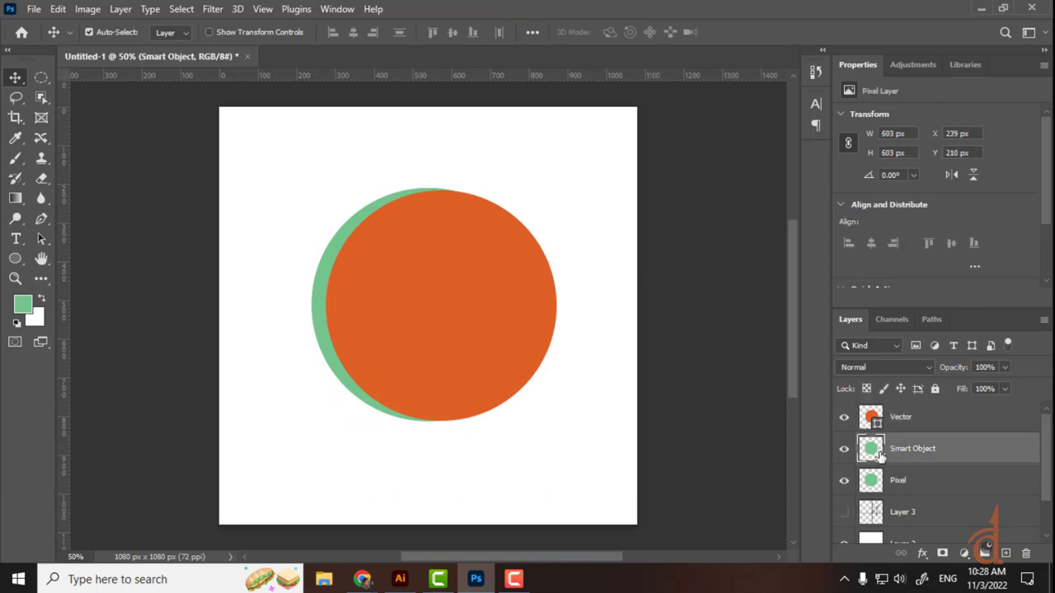
click(920, 552)
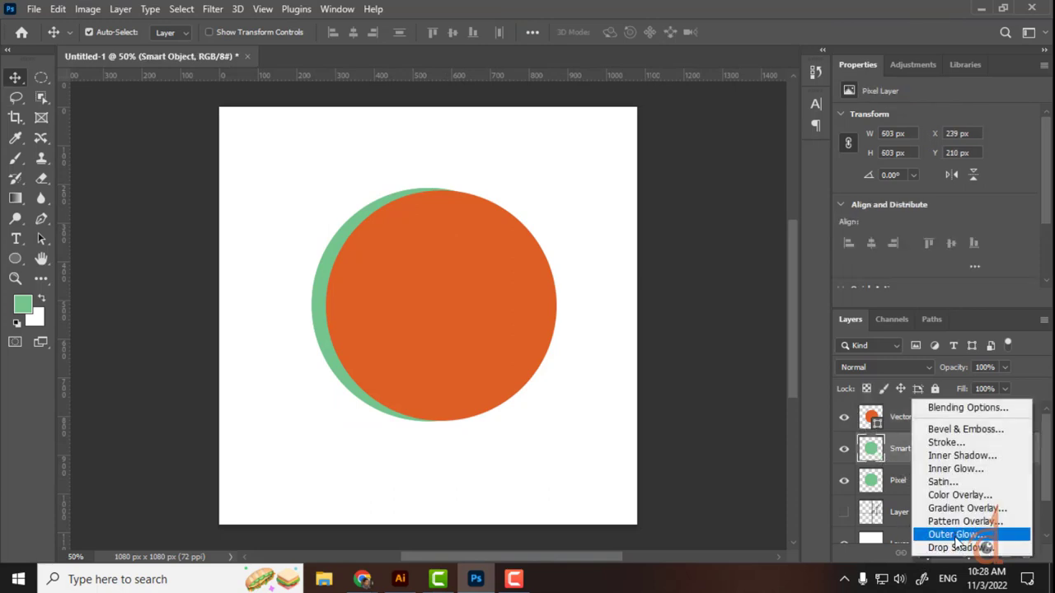
click(971, 495)
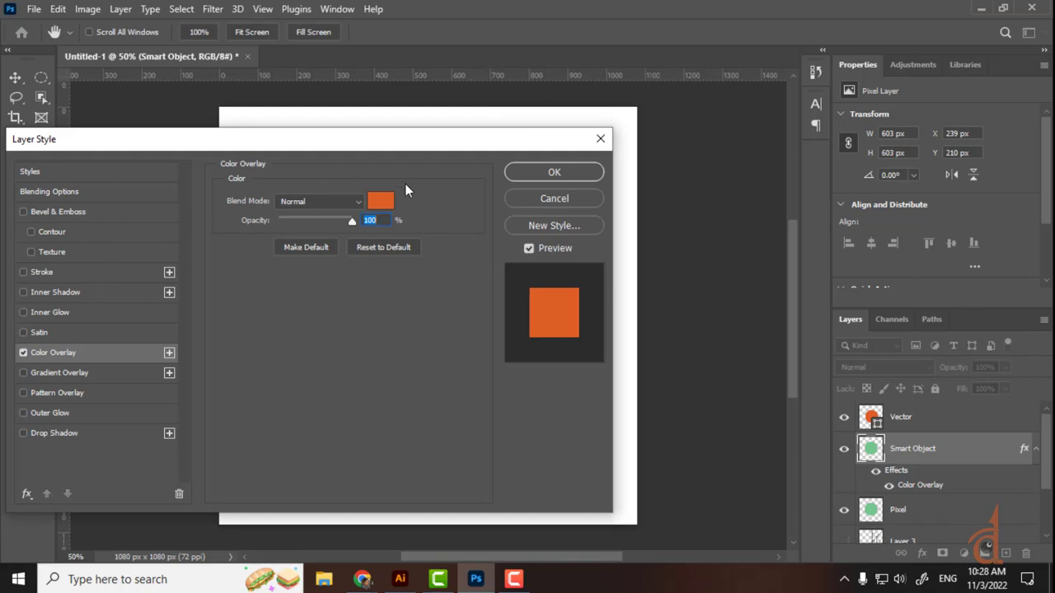
click(380, 204)
mouse_move(746, 278)
mouse_down()
mouse_move(770, 260)
mouse_move(783, 219)
mouse_move(772, 214)
mouse_up()
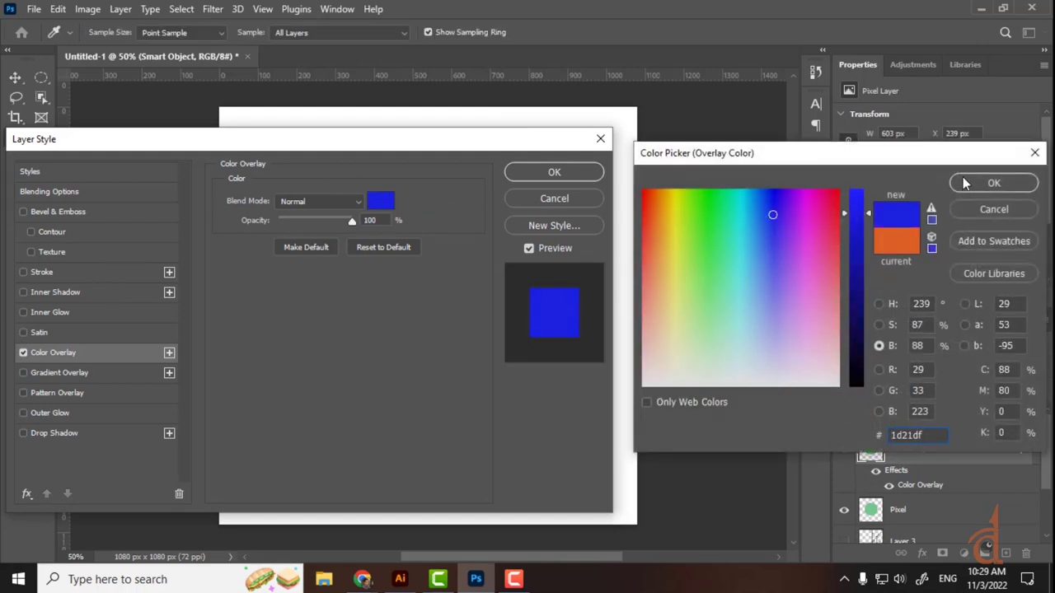
click(964, 183)
click(554, 174)
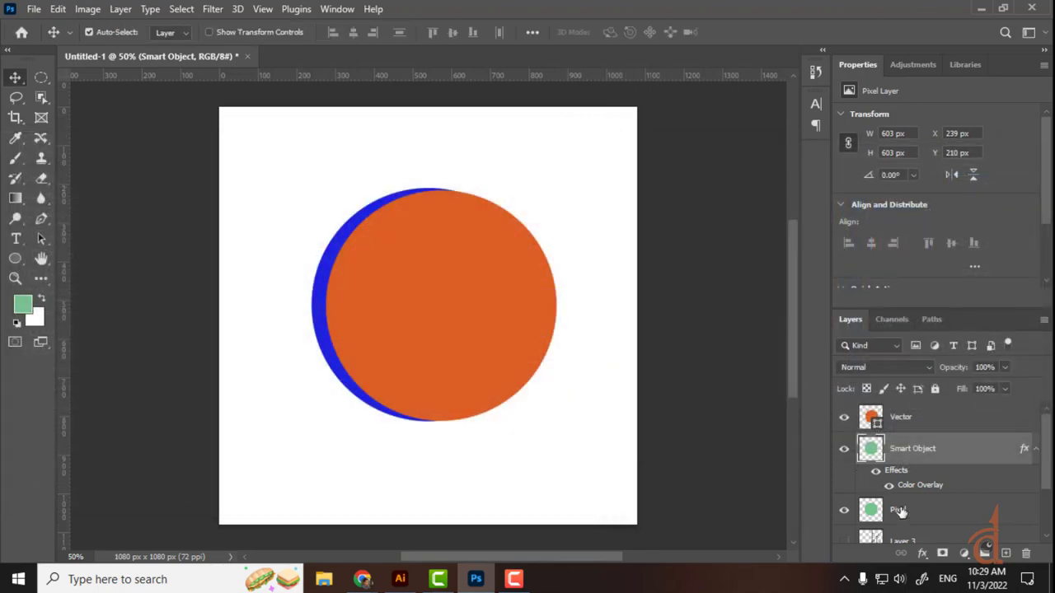
Select the Vector, Smart Object and Pixel layers together and scale them down to about 73% with Free Transform
click(901, 511)
ctrl+click(934, 434)
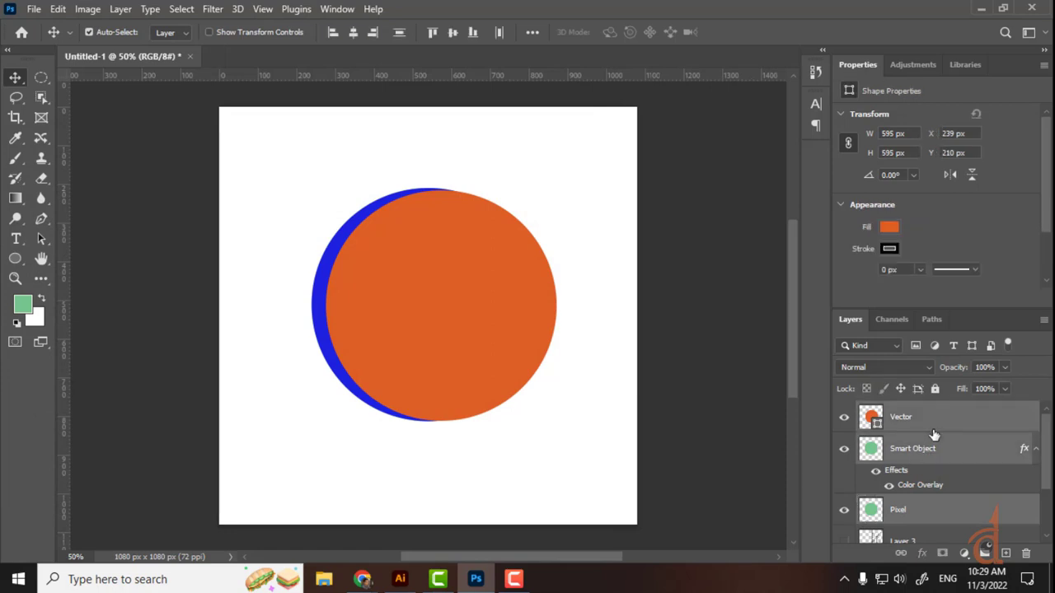
key(ctrl+t)
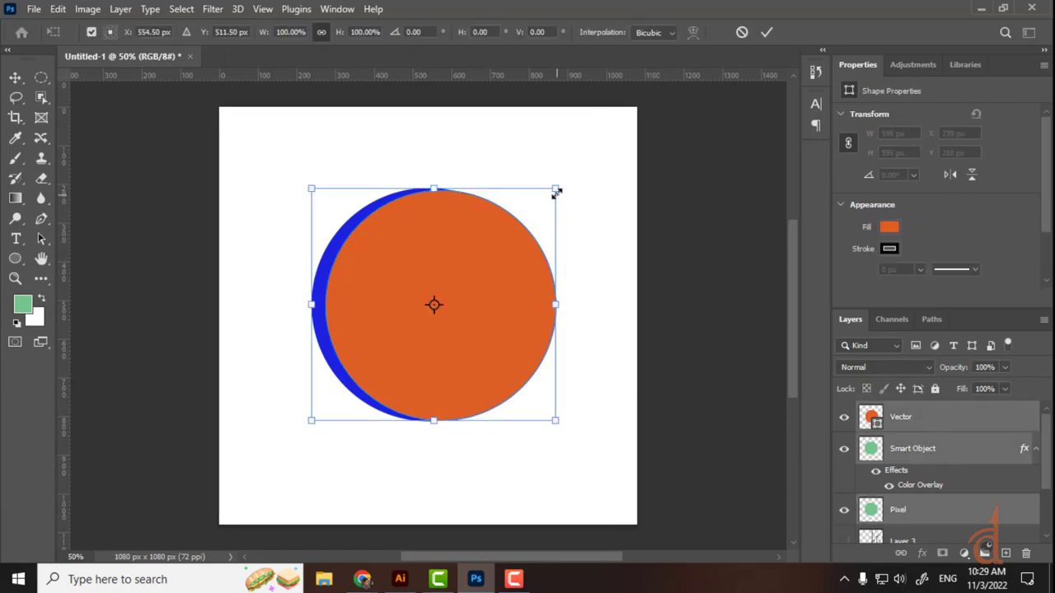
drag(558, 192, 488, 249)
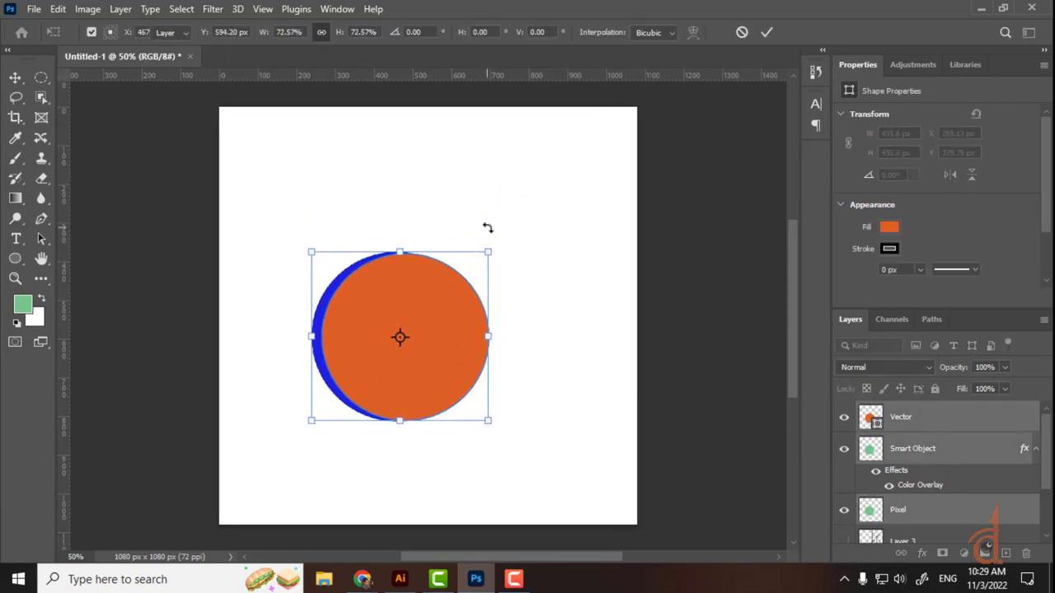
key(Return)
Spread the circles apart with the Move tool: orange in the canvas's upper right, blue in its upper left, green at the lower center
key(v)
click(542, 299)
drag(462, 320, 601, 196)
drag(422, 307, 354, 202)
drag(416, 329, 437, 392)
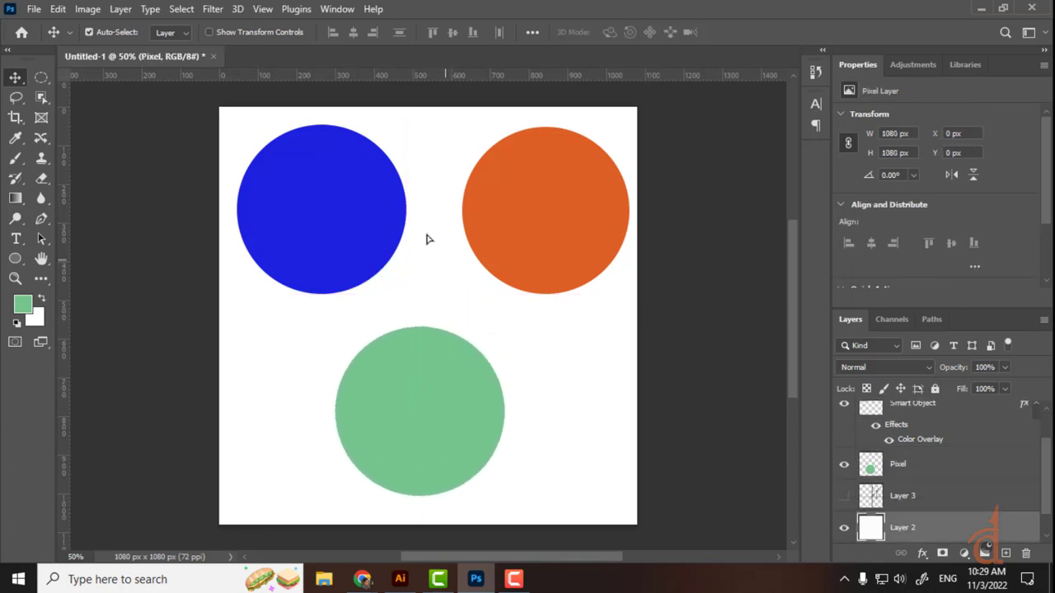
drag(371, 226, 374, 235)
drag(511, 367, 561, 381)
Compare the three circles at different magnifications and examine the green circle's upper edge at 400%
scroll(558, 376, up, 3)
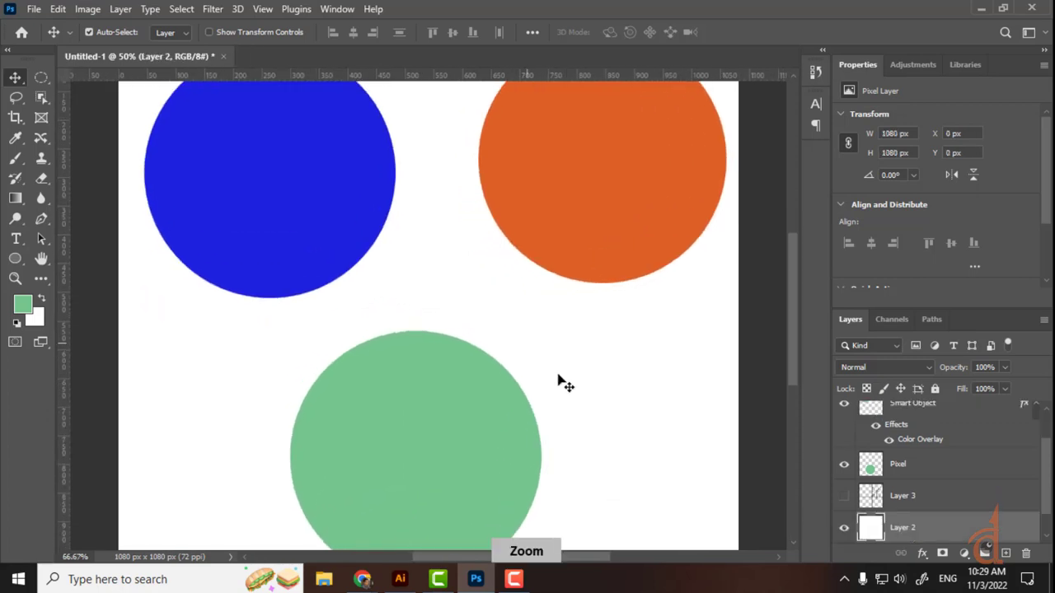
scroll(675, 455, down, 2)
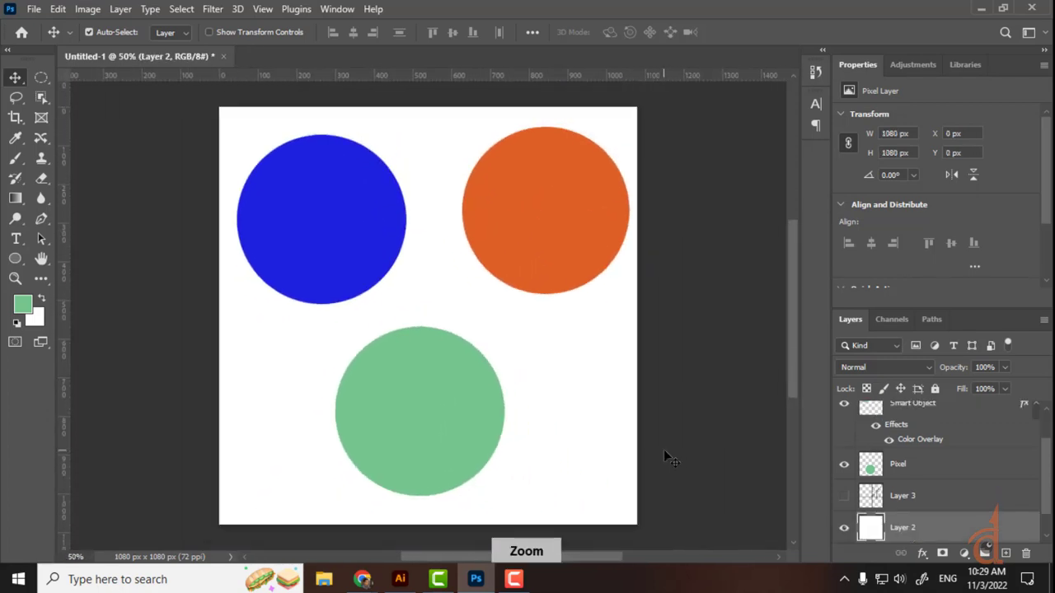
key(ctrl+plus)
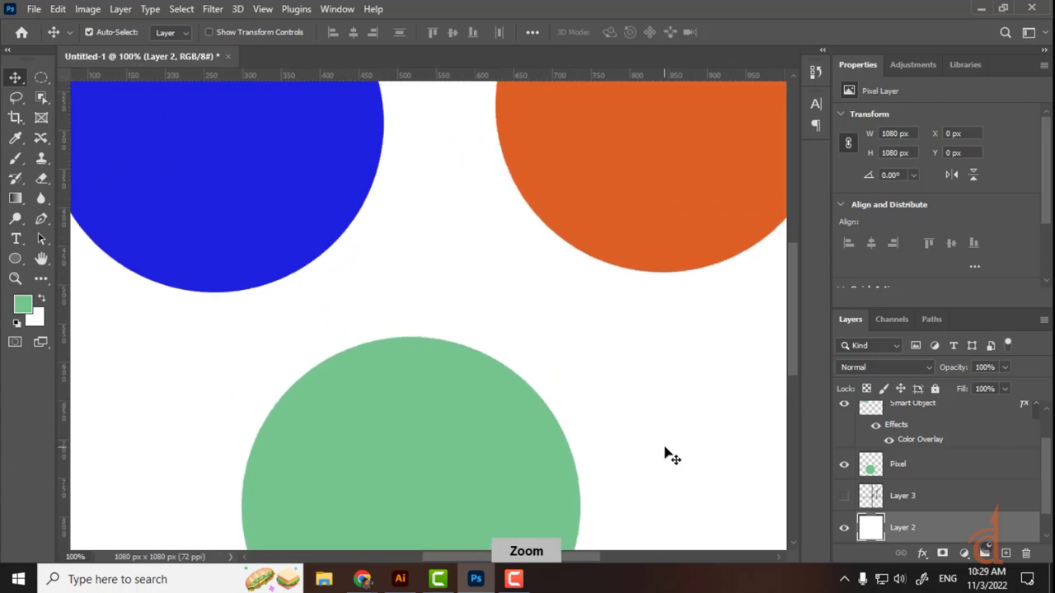
key(ctrl+minus)
key(ctrl+minus)
key(ctrl+minus)
key(ctrl+plus)
key(ctrl+plus)
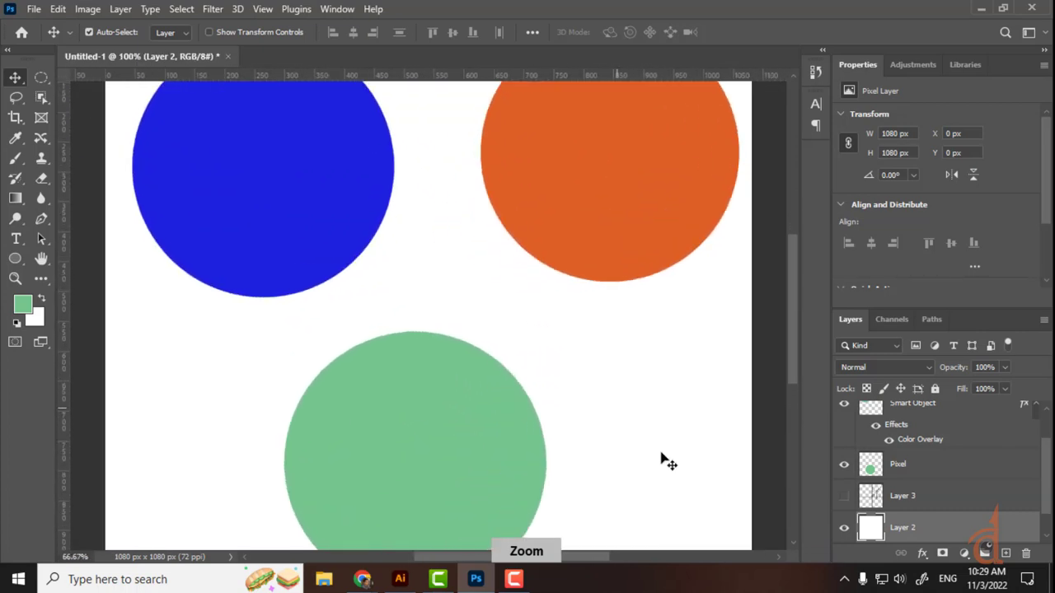
key(ctrl+plus)
key(ctrl+plus)
key(ctrl+plus)
key(ctrl+plus)
key(ctrl+s)
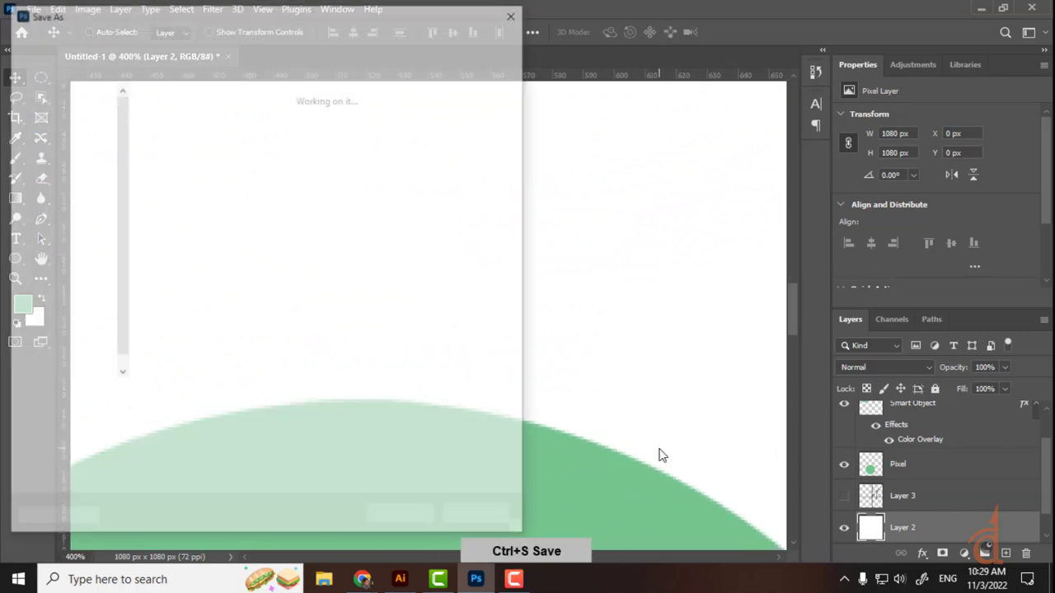
click(500, 519)
Examine the blue circle's lower-right edge at 400% and return to an overview of the circles
key(space)
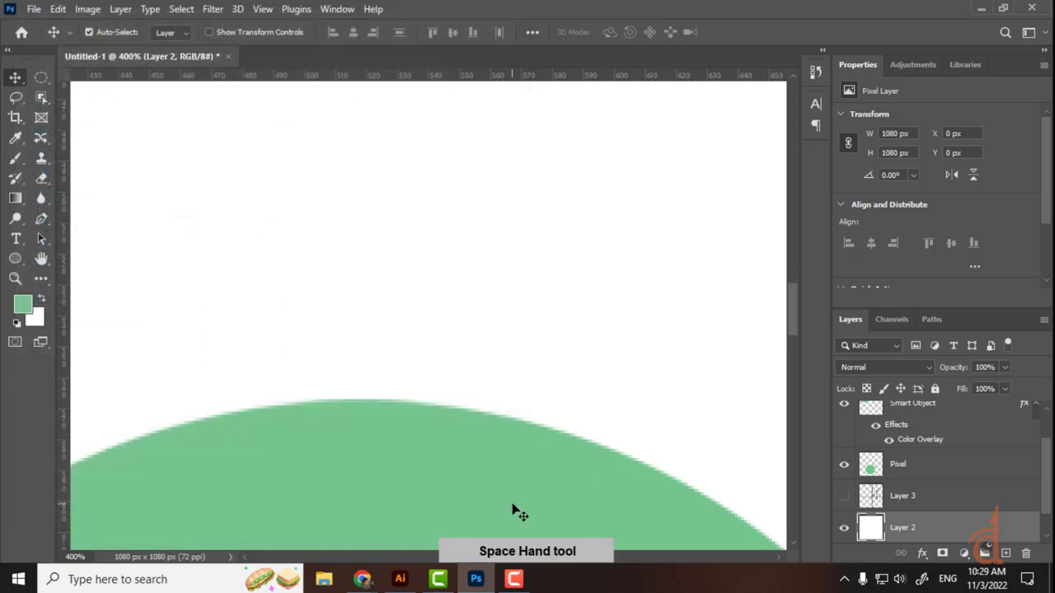
drag(295, 238, 729, 516)
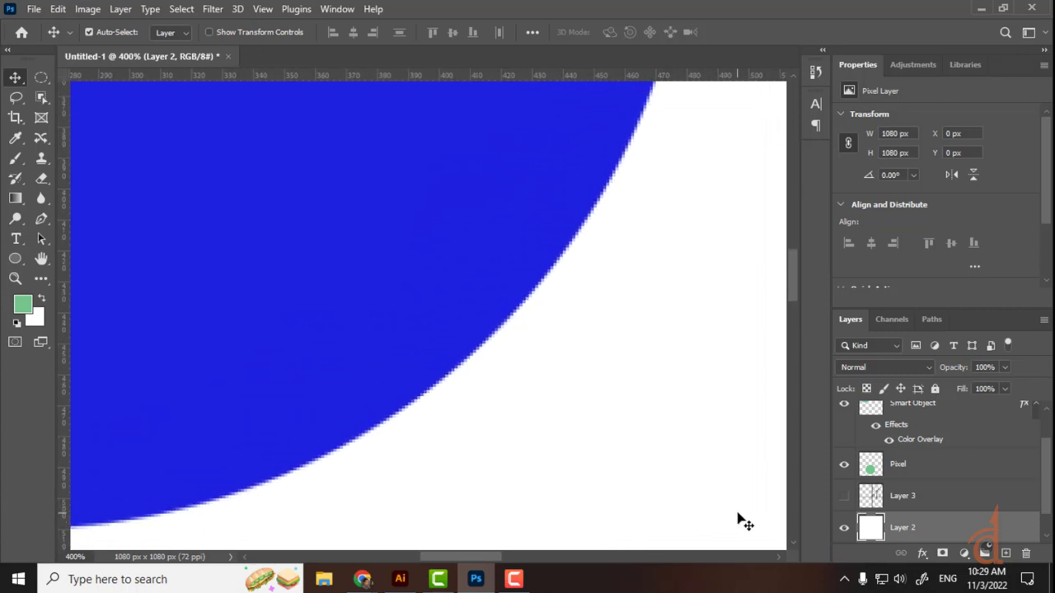
key(ctrl+minus)
key(ctrl+minus)
key(ctrl+minus)
key(ctrl+minus)
key(ctrl+minus)
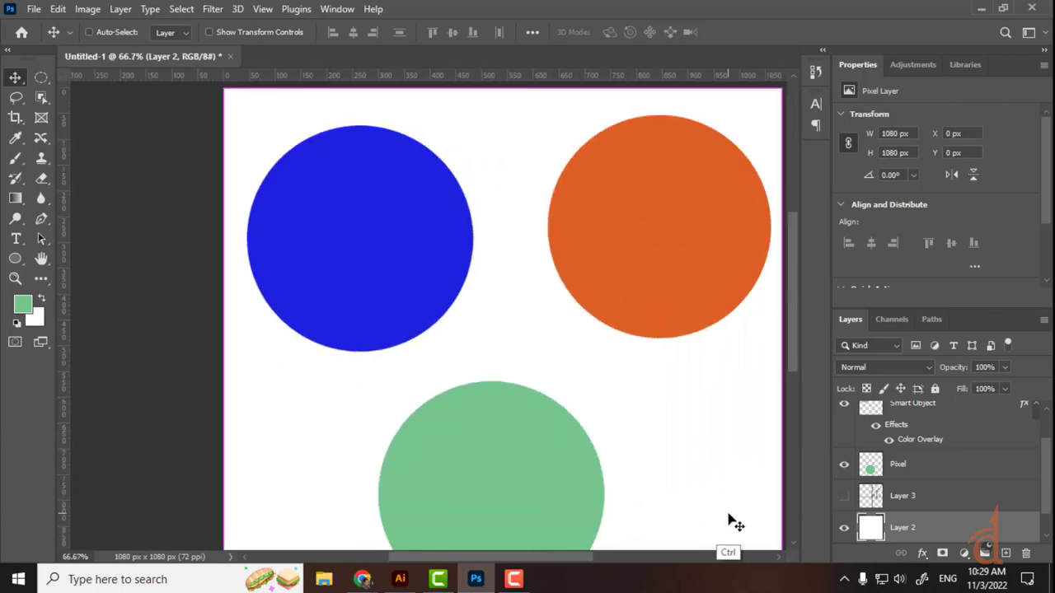
key(ctrl)
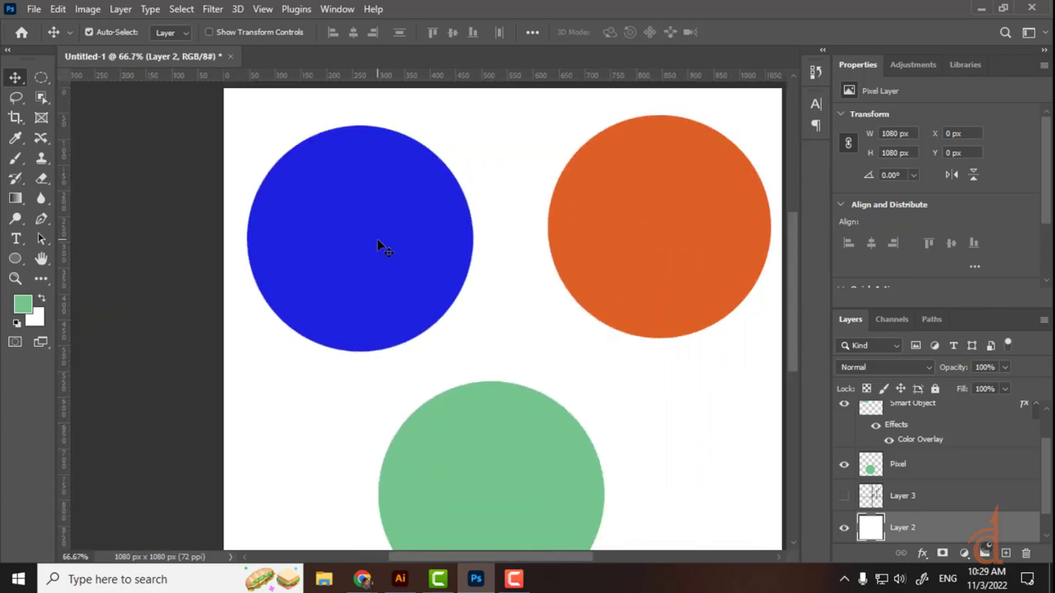
Select the blue circle's Smart Object layer and inspect the pixels along its edge at 700%
click(377, 238)
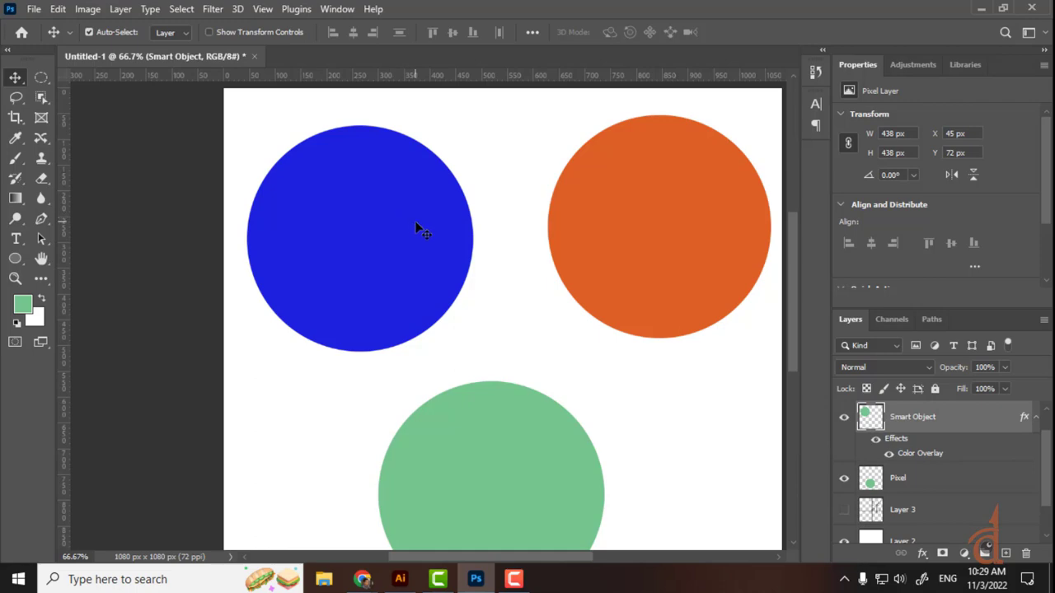
scroll(412, 221, up, 2)
scroll(418, 230, up, 3)
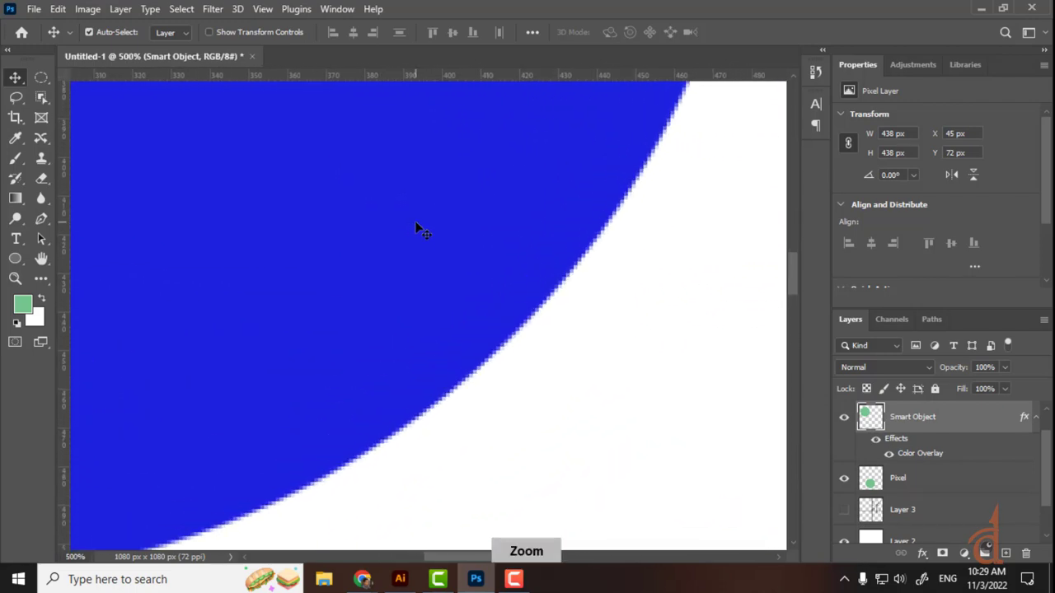
scroll(418, 230, up, 1)
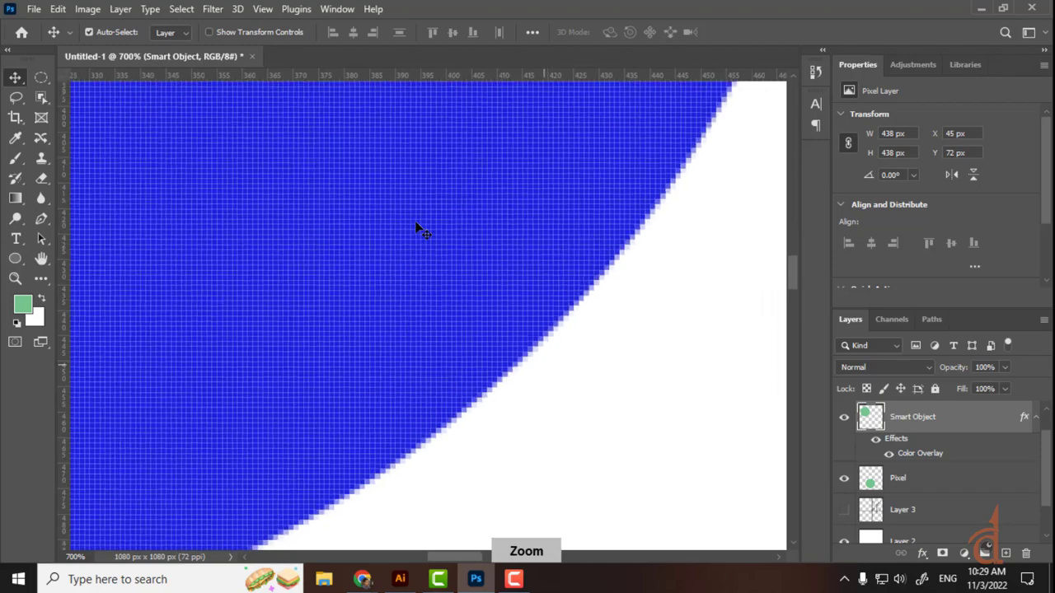
Compare the edge quality of the blue, green and orange circles at 300% magnification
scroll(418, 230, down, 5)
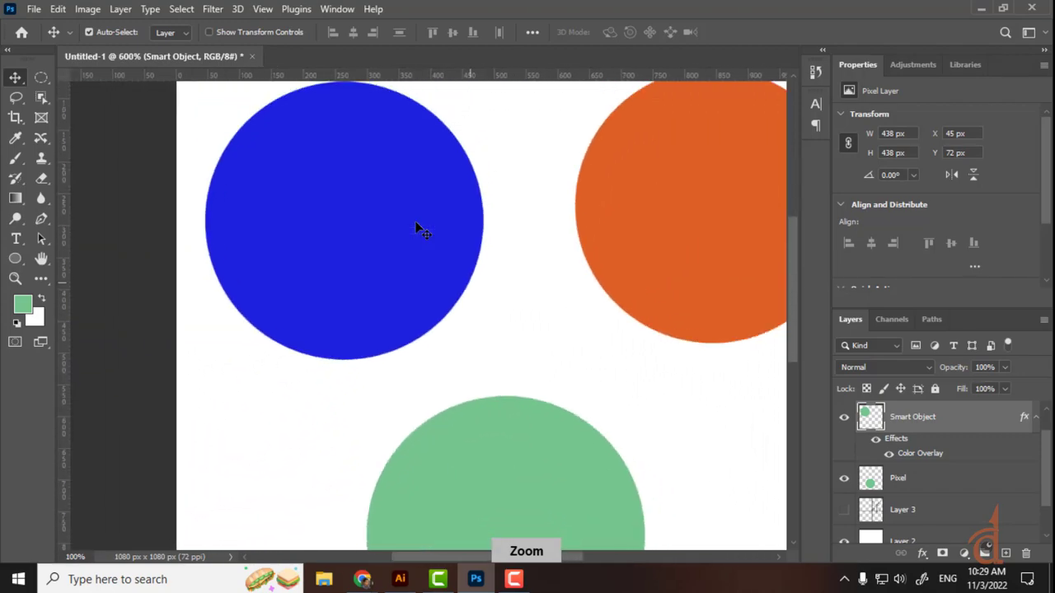
drag(509, 446, 522, 448)
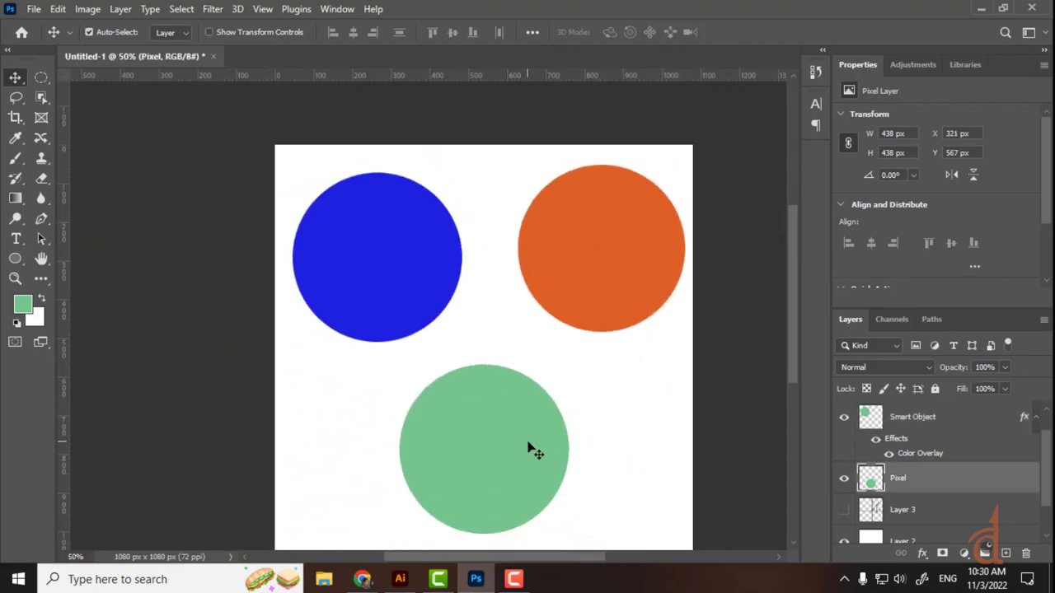
key(ctrl+plus)
key(ctrl+plus)
key(ctrl+plus)
key(ctrl+plus)
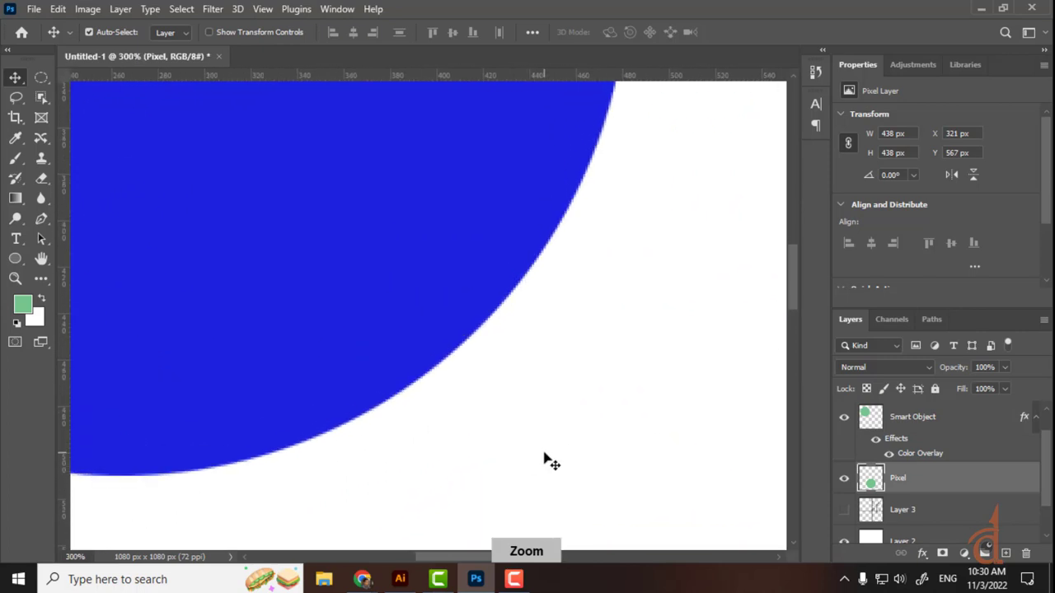
key(space)
drag(523, 428, 478, 99)
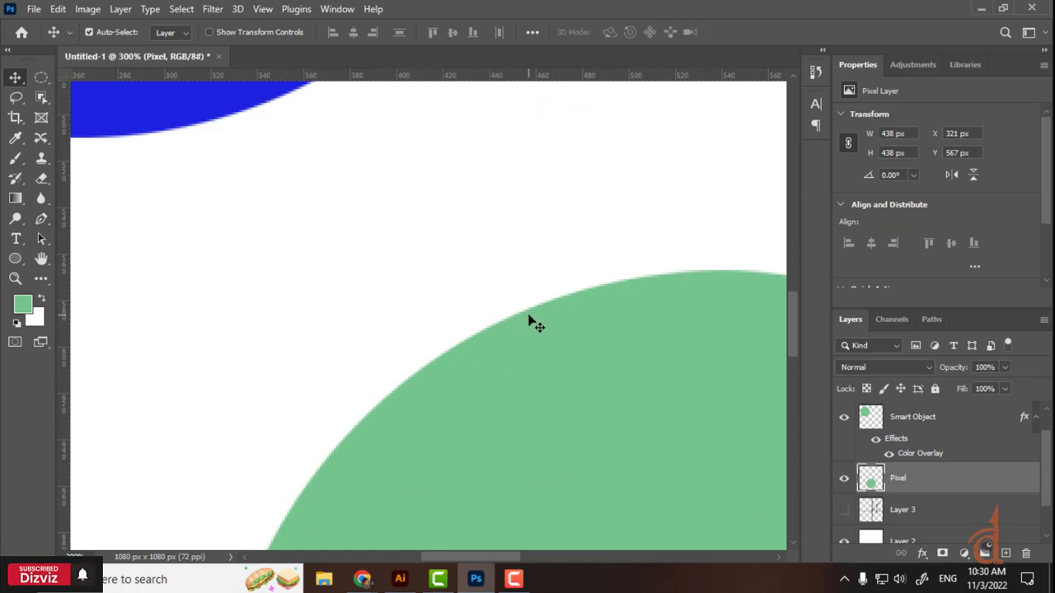
key(space)
drag(566, 286, 335, 419)
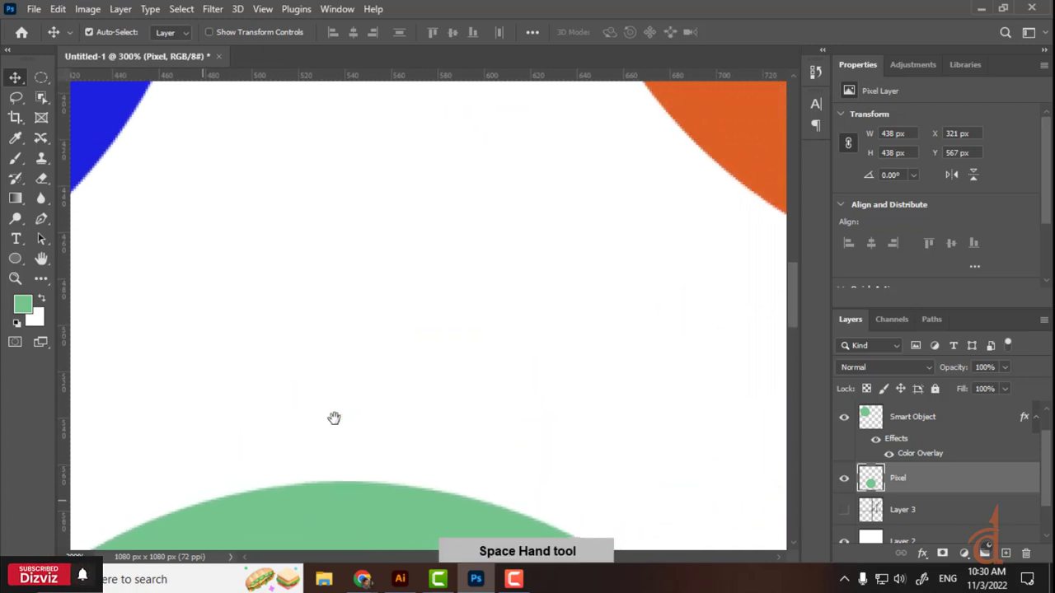
drag(582, 294, 523, 353)
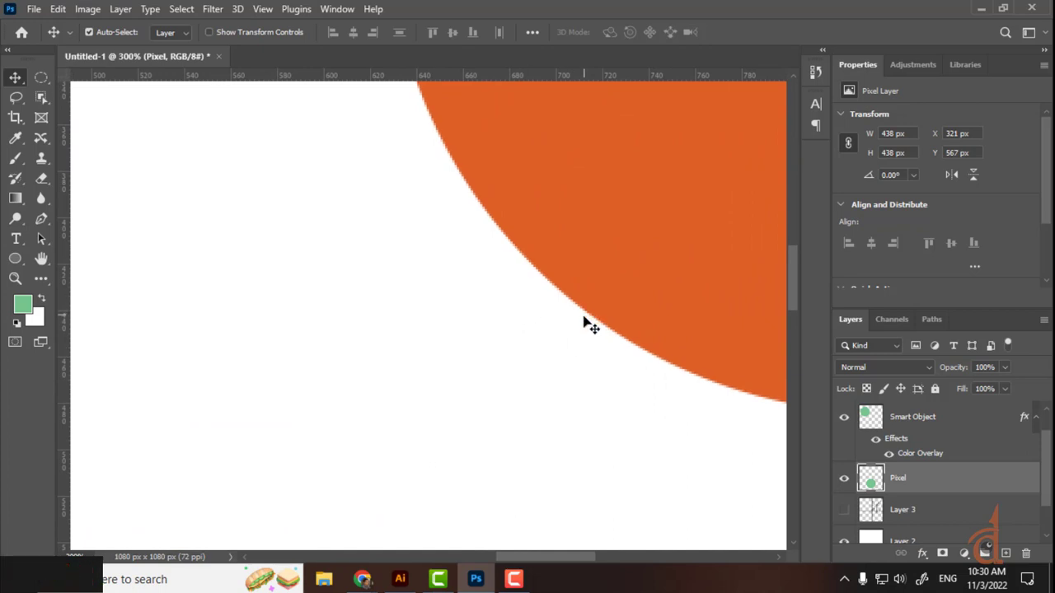
scroll(584, 323, down, 3)
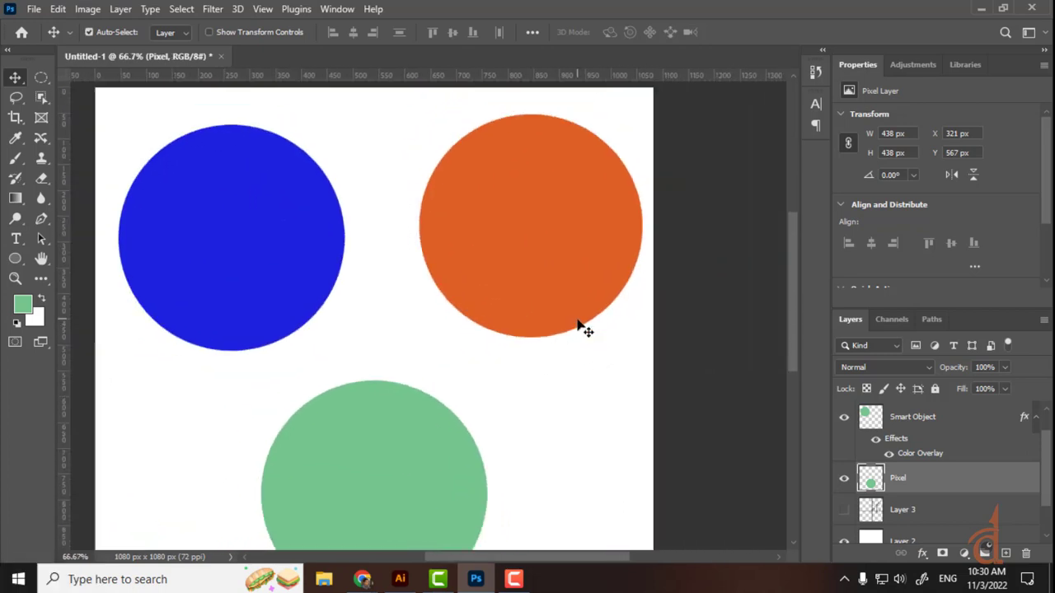
Scale the orange Vector circle down proportionally to about 104 px wide, keeping its upper-left corner fixed
click(567, 295)
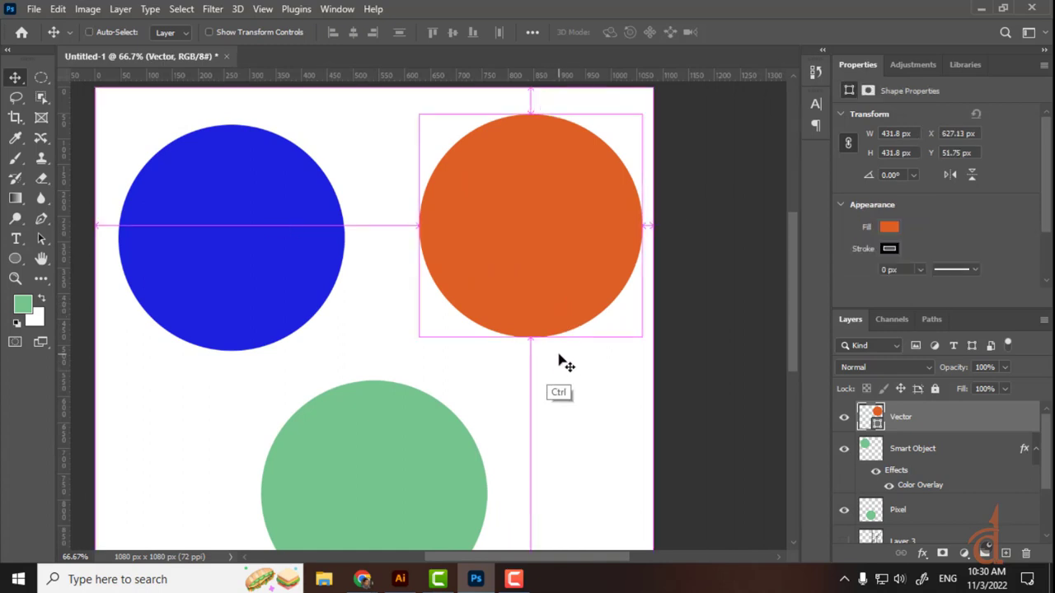
key(ctrl+t)
drag(635, 336, 495, 140)
key(Return)
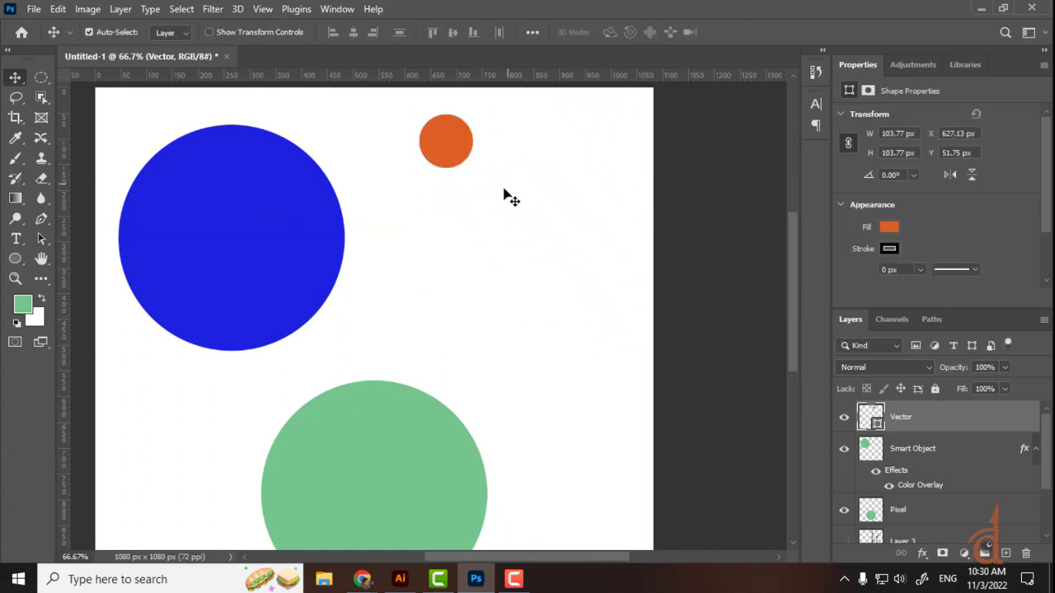
Scale the blue Smart Object circle down proportionally to about 76 px wide, keeping its upper-left corner fixed
click(340, 262)
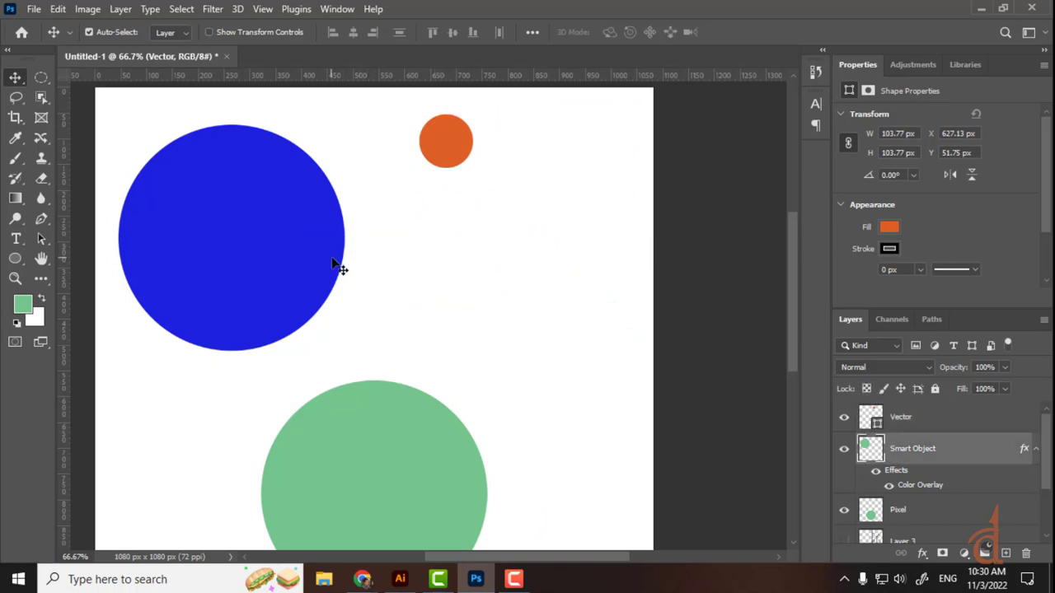
key(ctrl+t)
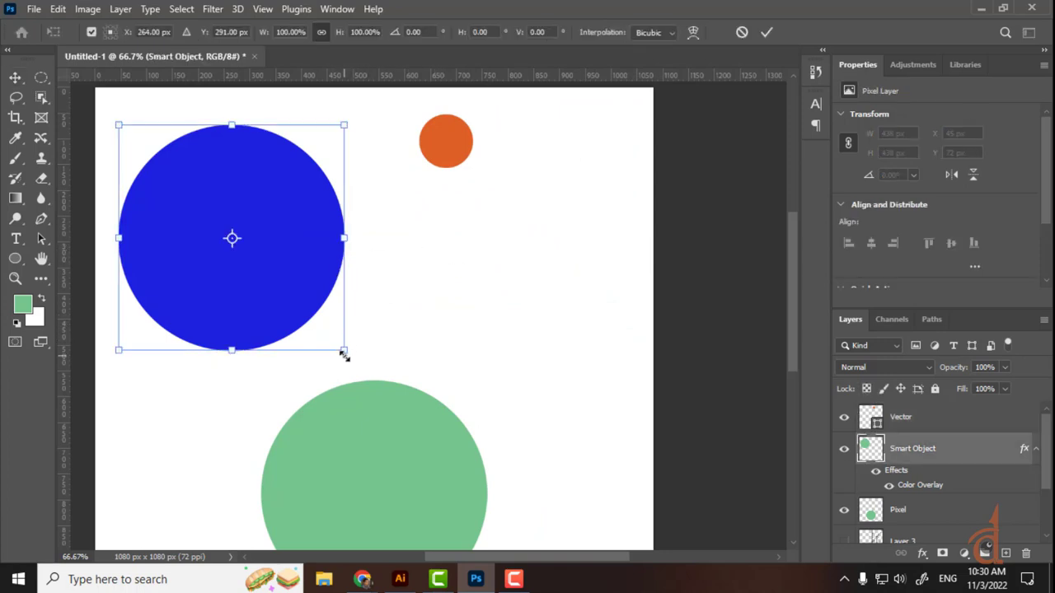
drag(343, 351, 188, 130)
key(Return)
Scale the green Pixel circle down proportionally to about 115 px wide, shrinking it toward its lower-right corner
click(363, 422)
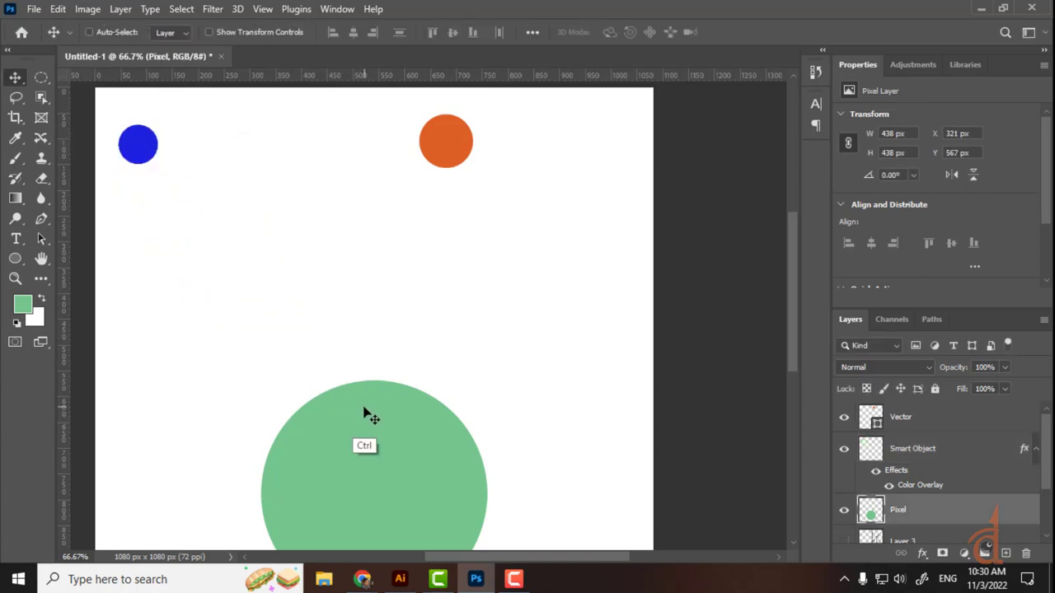
key(ctrl+t)
drag(261, 382, 443, 538)
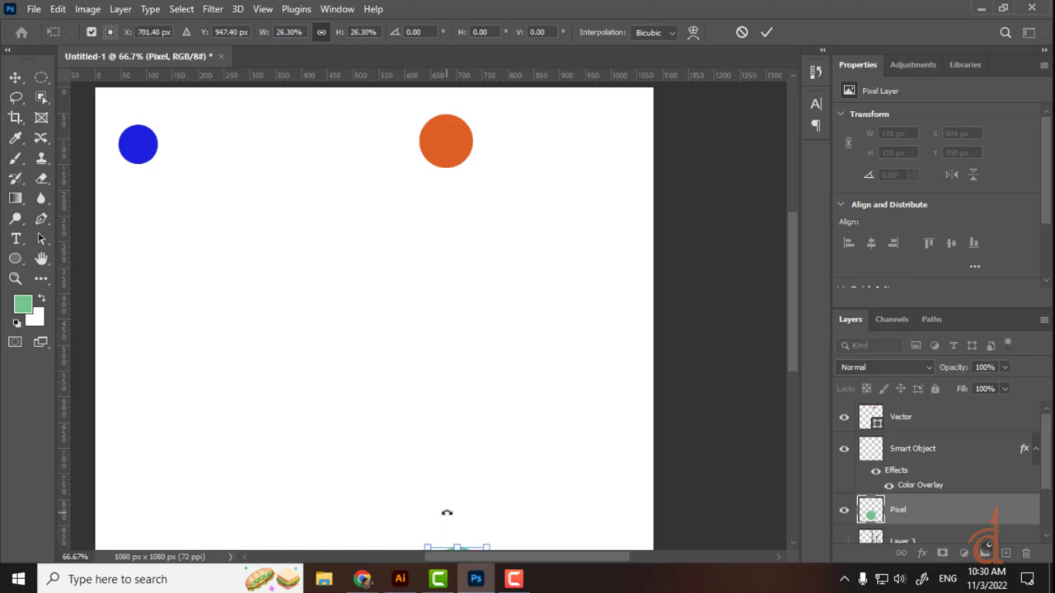
key(Return)
Examine the edge of the reduced green Pixel circle at 100% and 400% magnification
drag(474, 463, 502, 345)
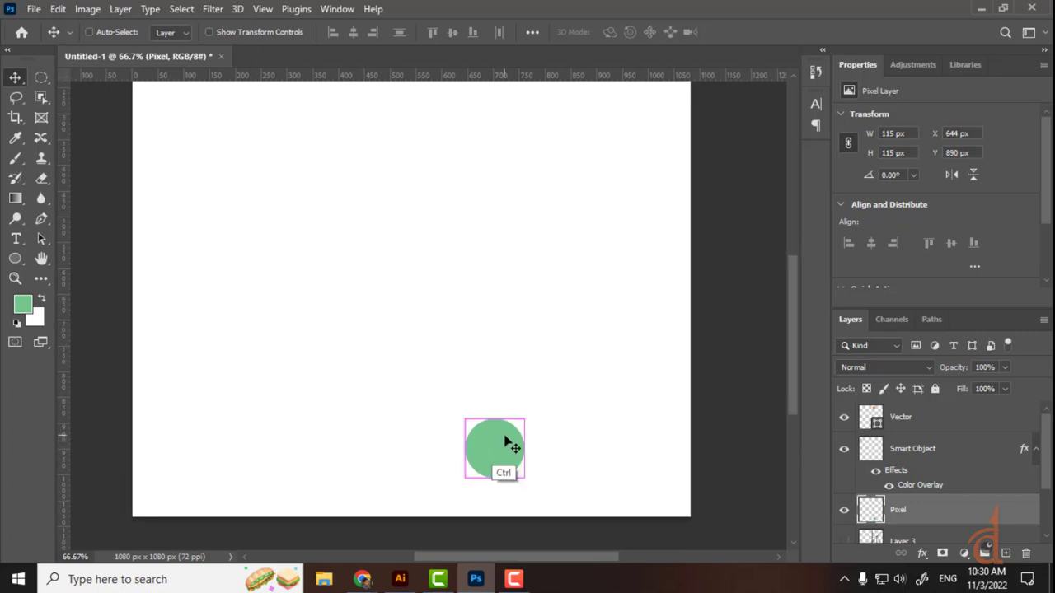
key(ctrl+1)
drag(503, 475, 492, 308)
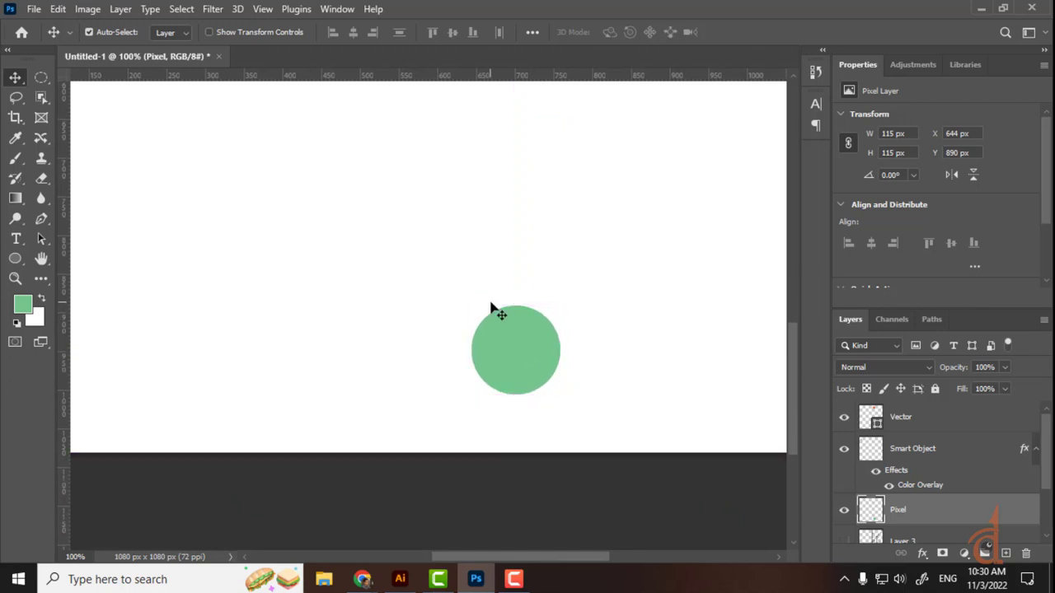
key(ctrl+plus)
key(ctrl+plus)
key(ctrl+plus)
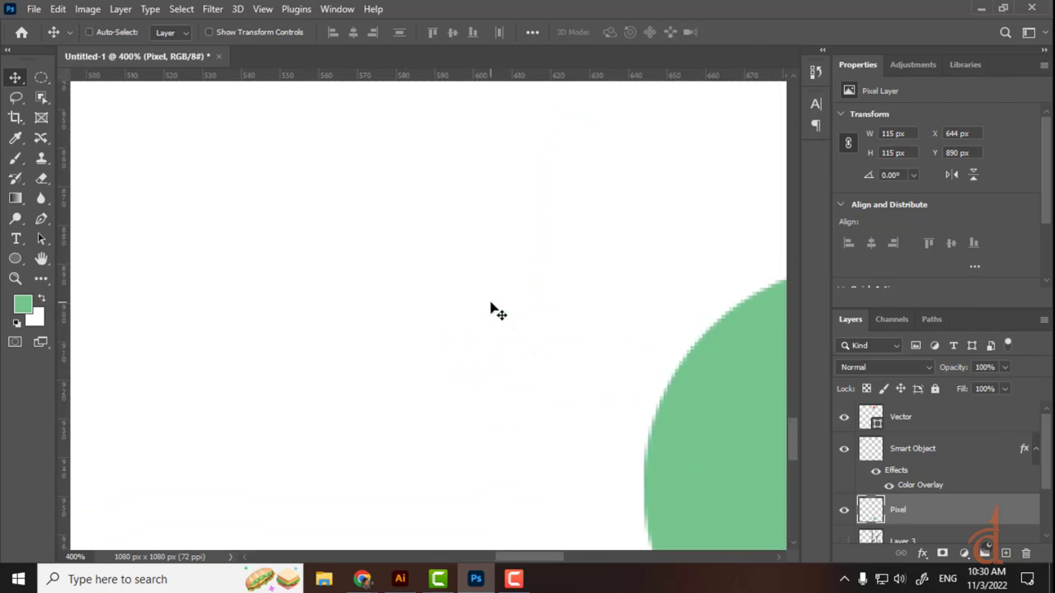
key(ctrl+minus)
key(ctrl+minus)
key(ctrl+minus)
key(ctrl+minus)
key(ctrl+minus)
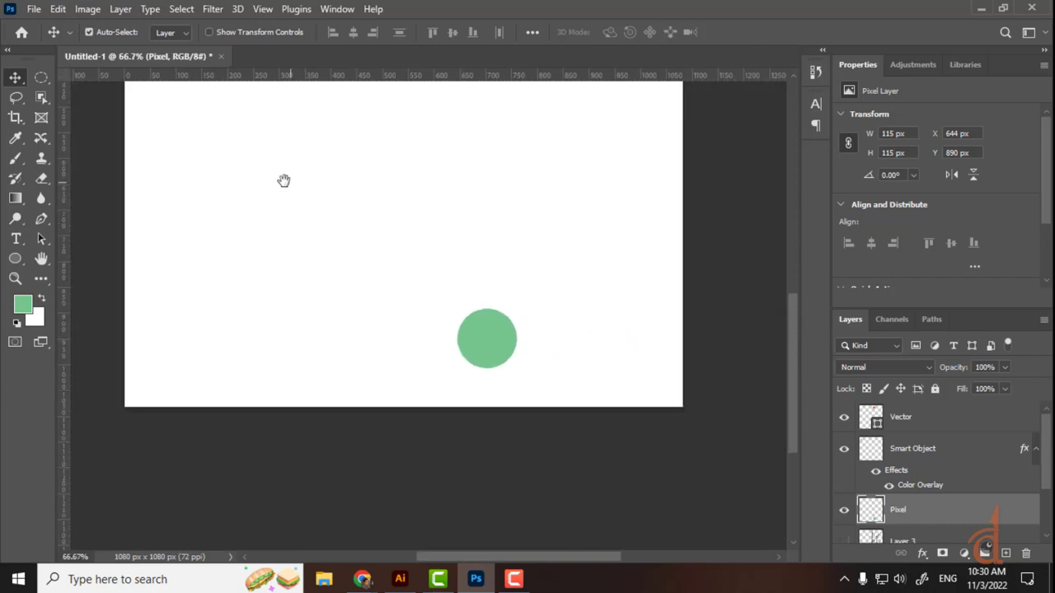
Select the reduced blue Smart Object circle and view it at 100% magnification
drag(283, 181, 396, 445)
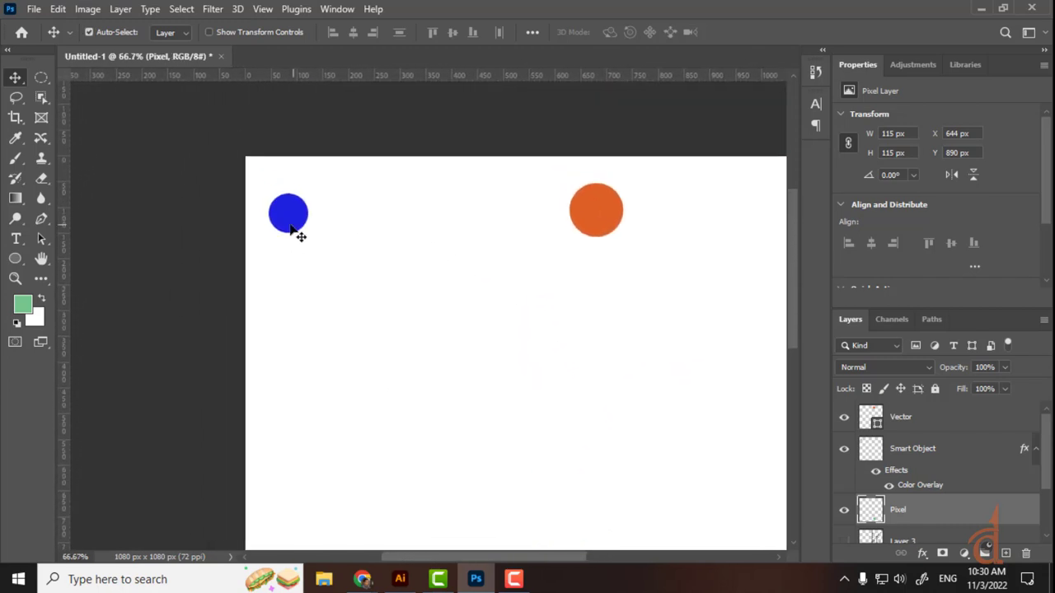
click(290, 229)
key(ctrl+plus)
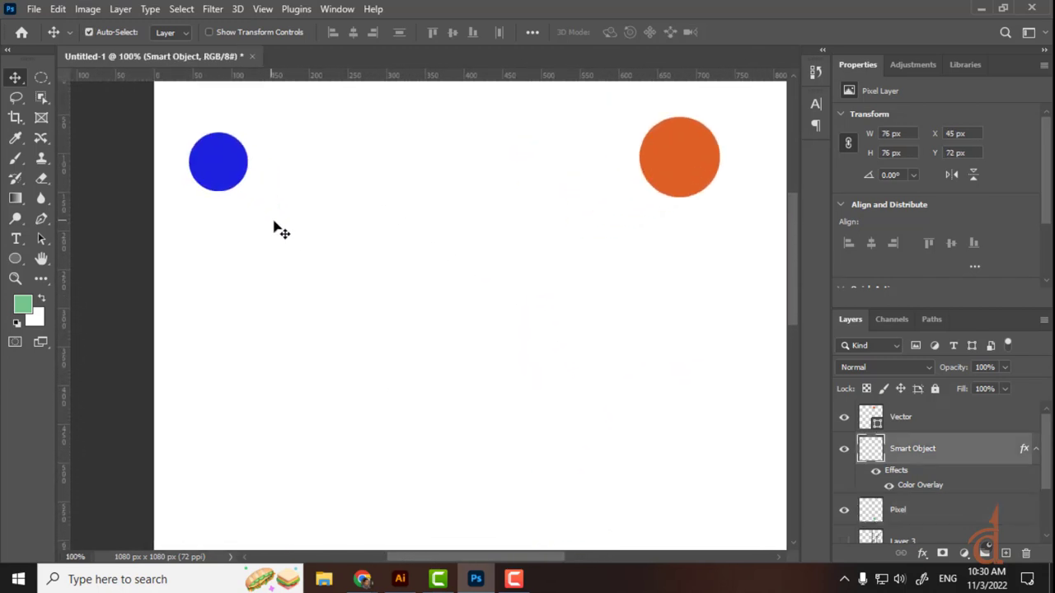
drag(282, 231, 401, 360)
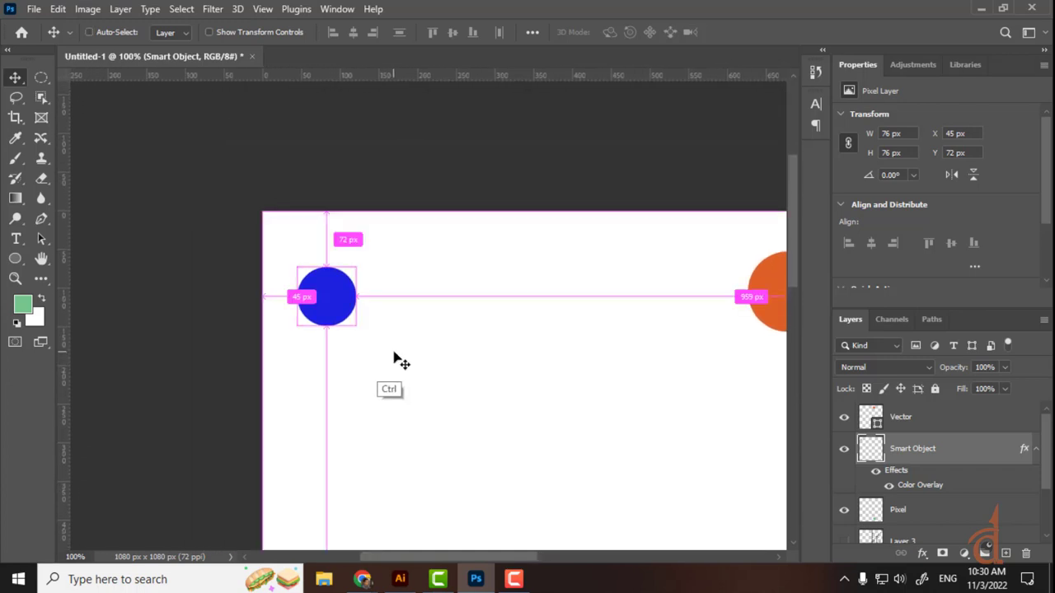
Undo the scaling of all three circles and return from the Green channel to the RGB composite
key(ctrl+4)
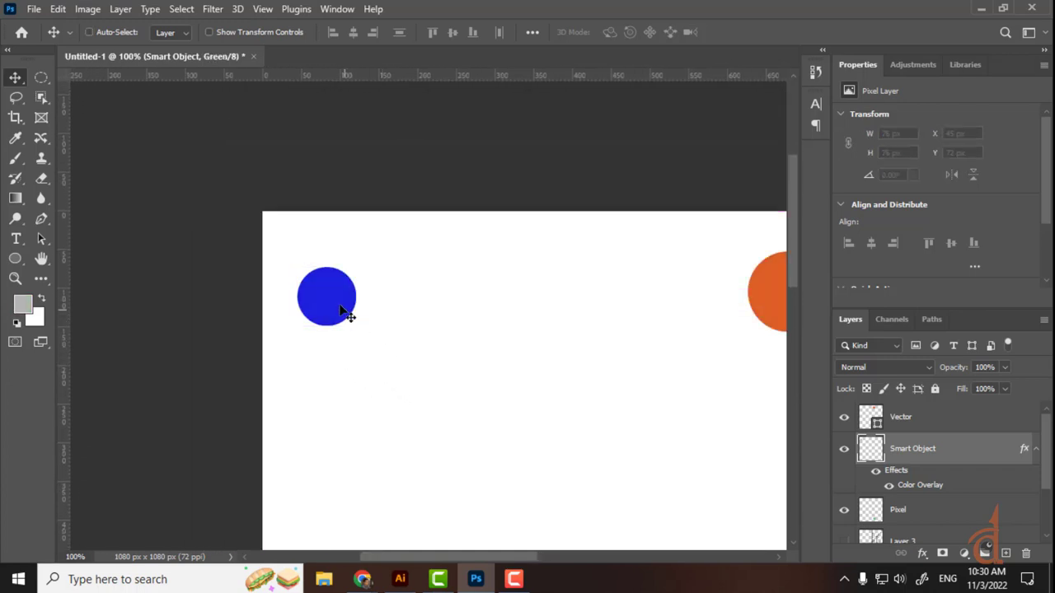
key(ctrl+2)
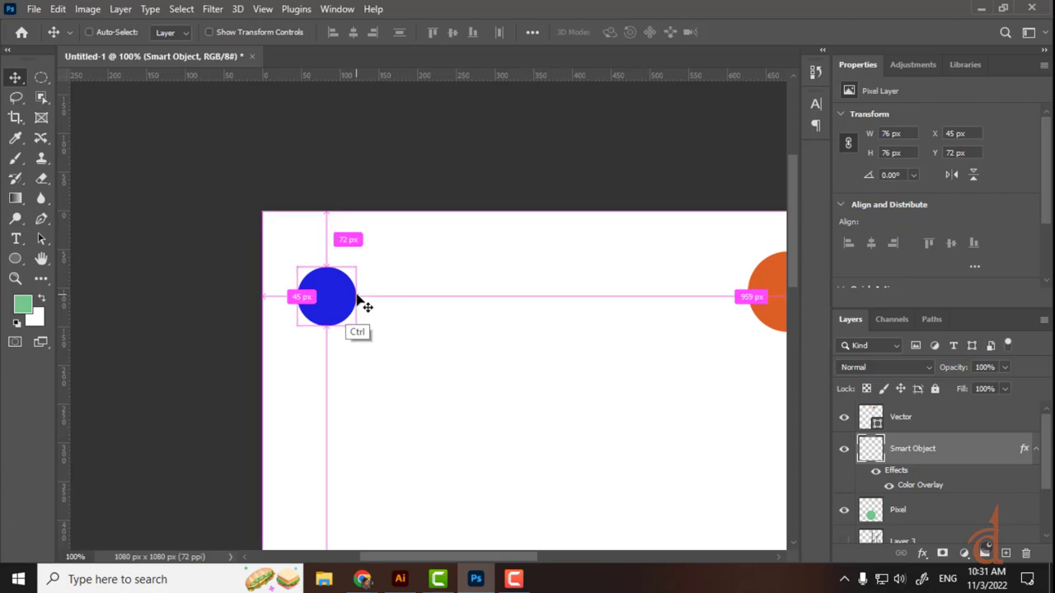
key(ctrl+4)
key(ctrl+z)
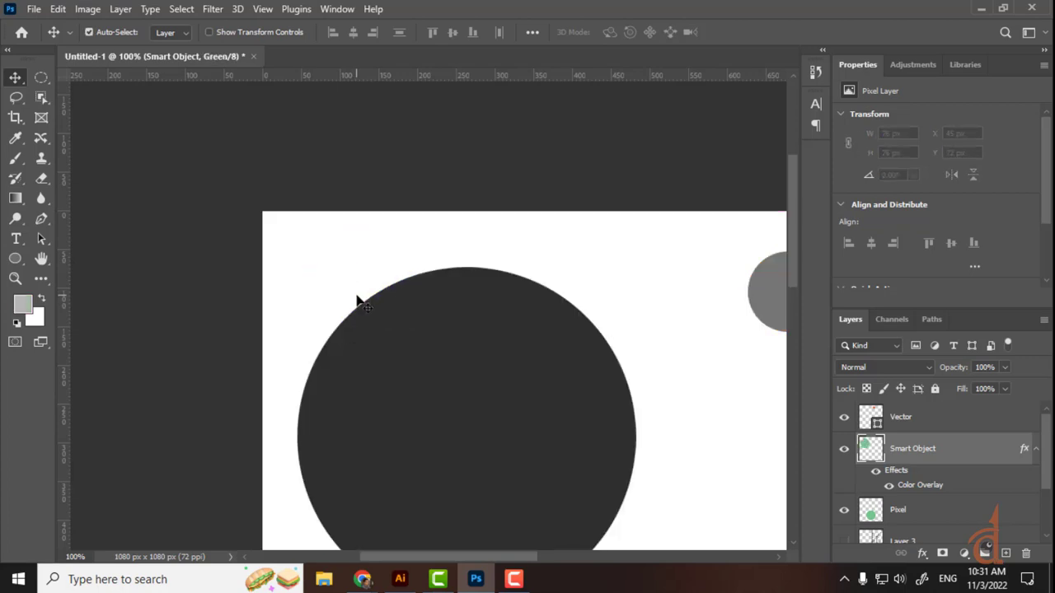
key(ctrl+space)
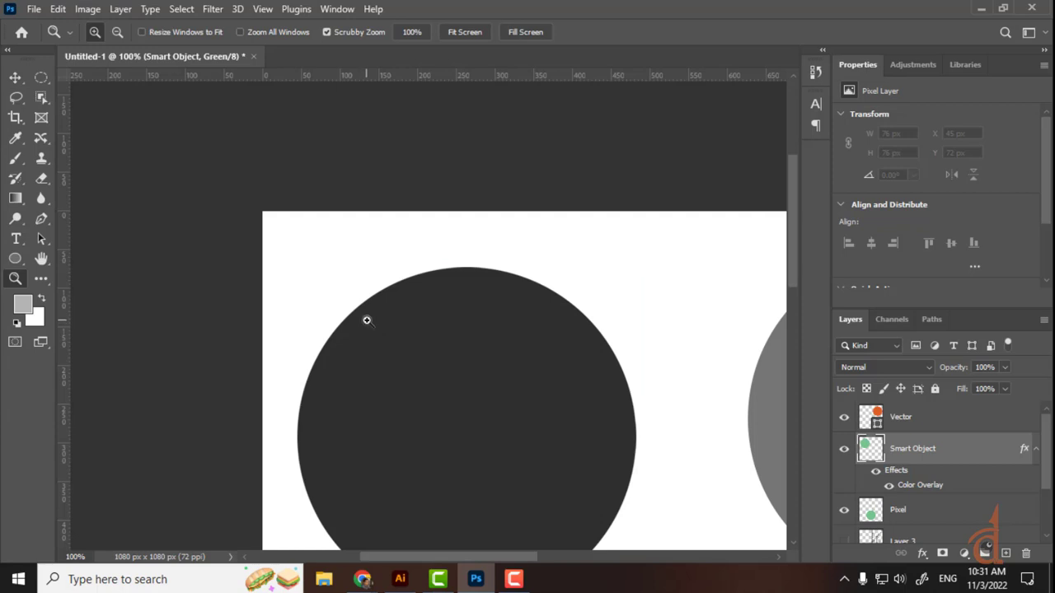
key(ctrl+minus)
key(ctrl+minus)
key(ctrl+minus)
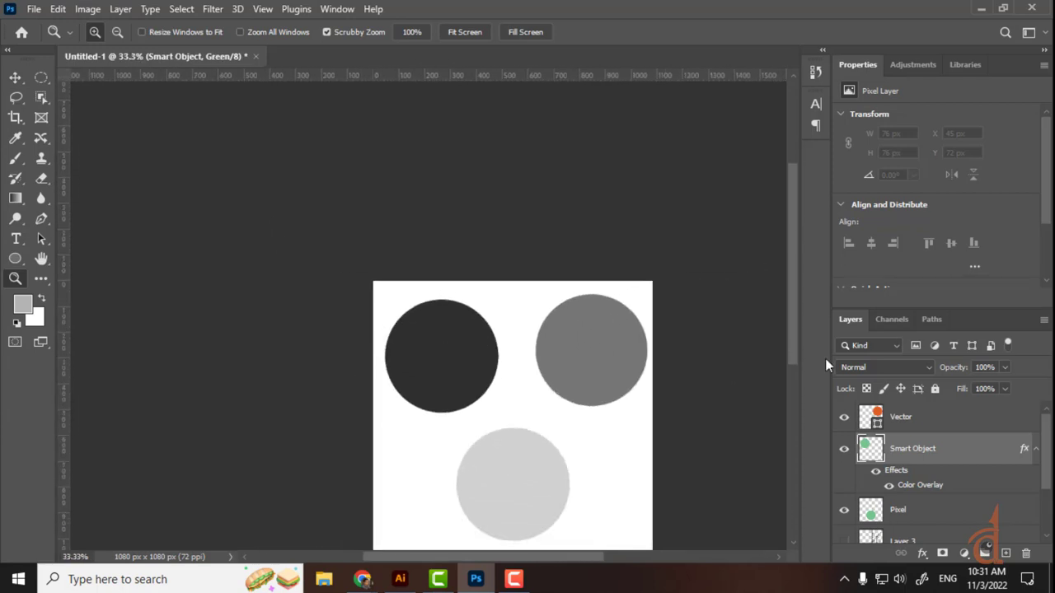
click(895, 324)
click(888, 349)
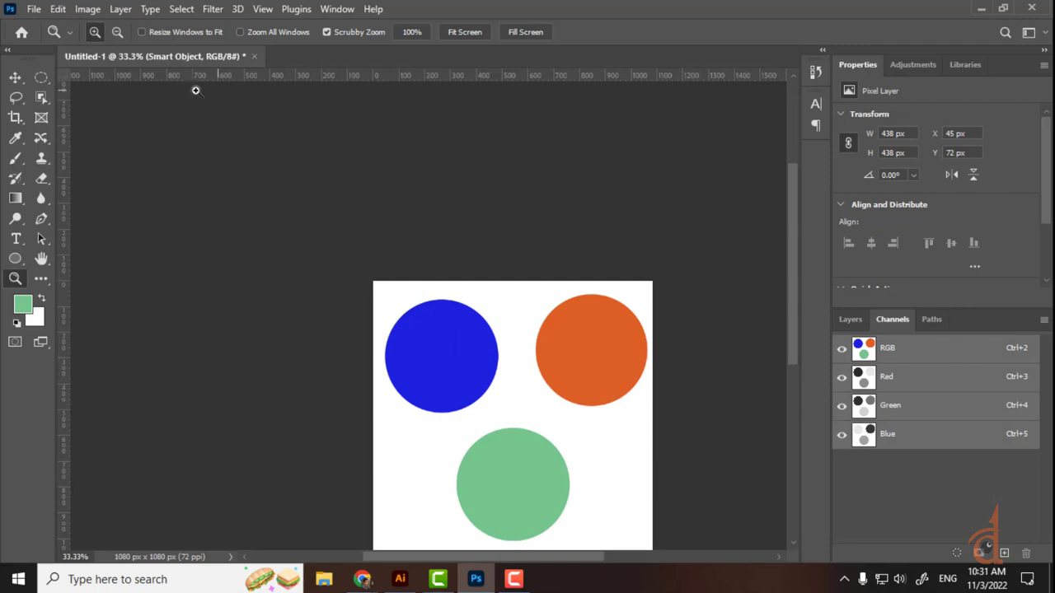
Redo the scaling of the orange, blue and green circles
click(57, 9)
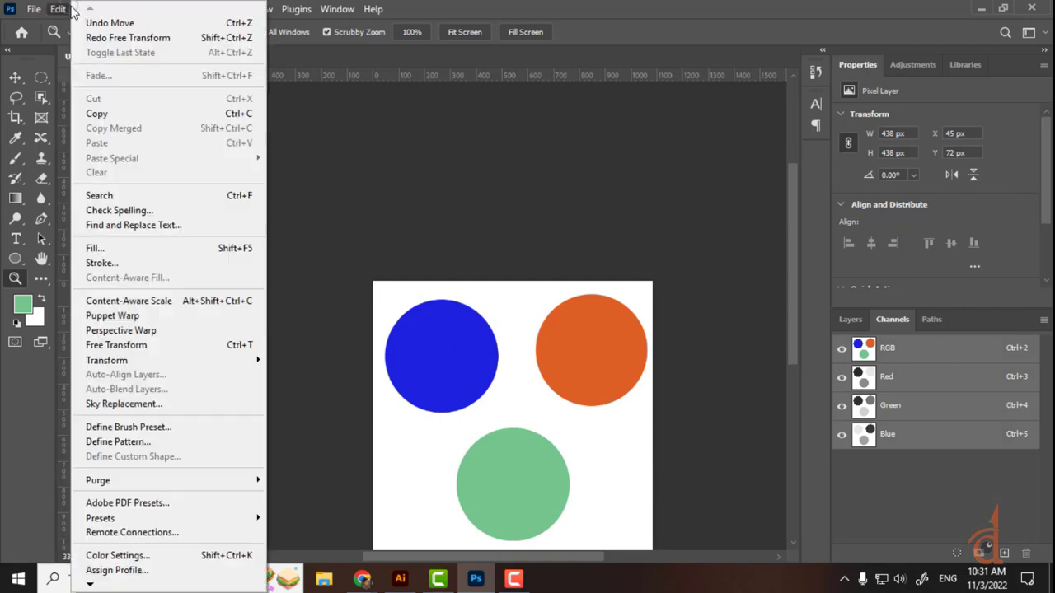
click(126, 39)
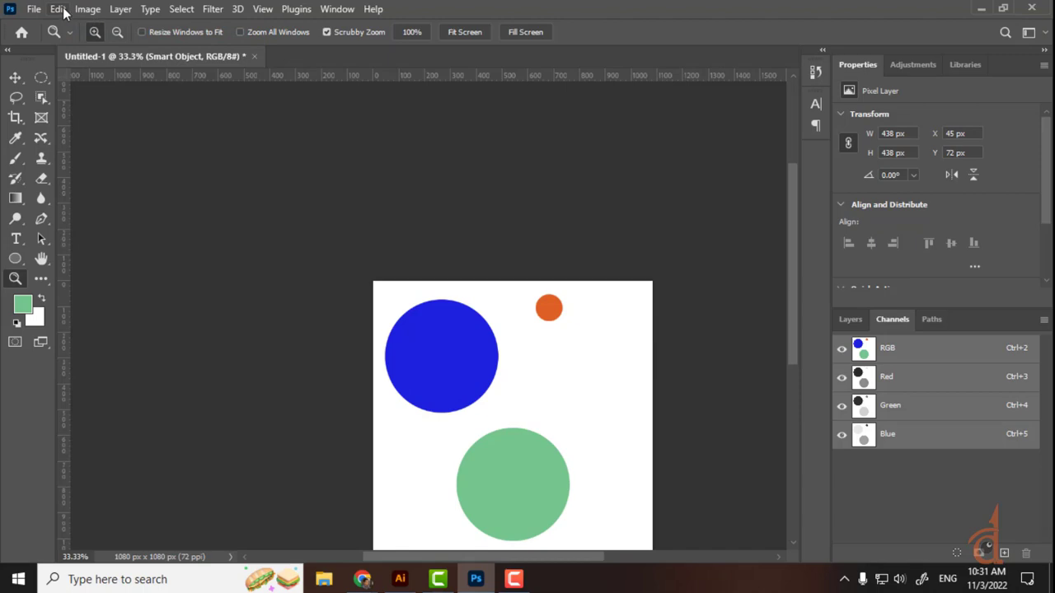
click(61, 9)
click(107, 39)
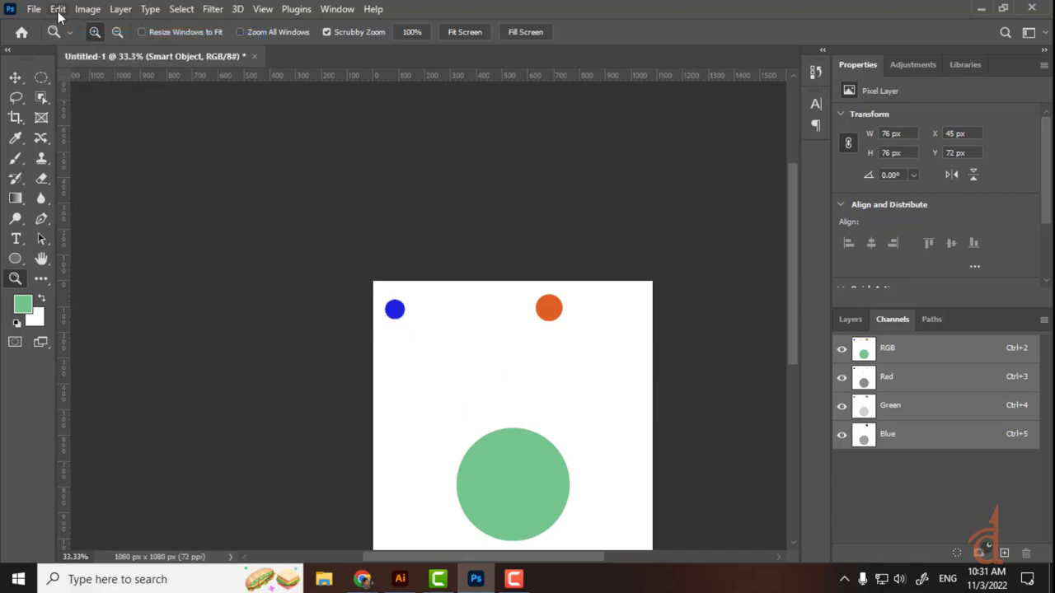
click(57, 9)
click(107, 39)
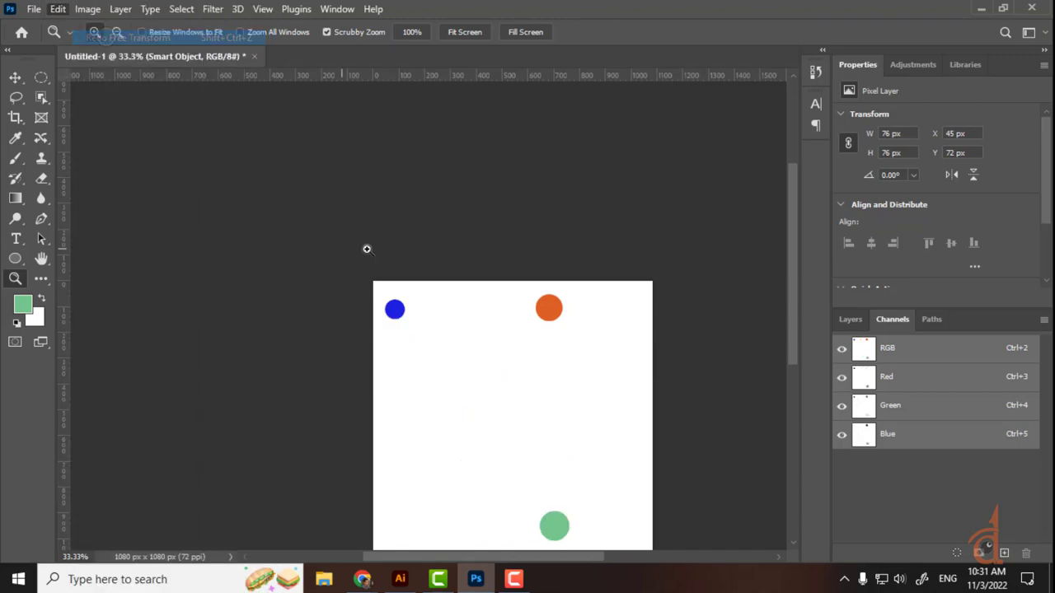
Bring back the layer list and inspect the edge of the reduced blue circle at 400% with the Move tool active
click(14, 76)
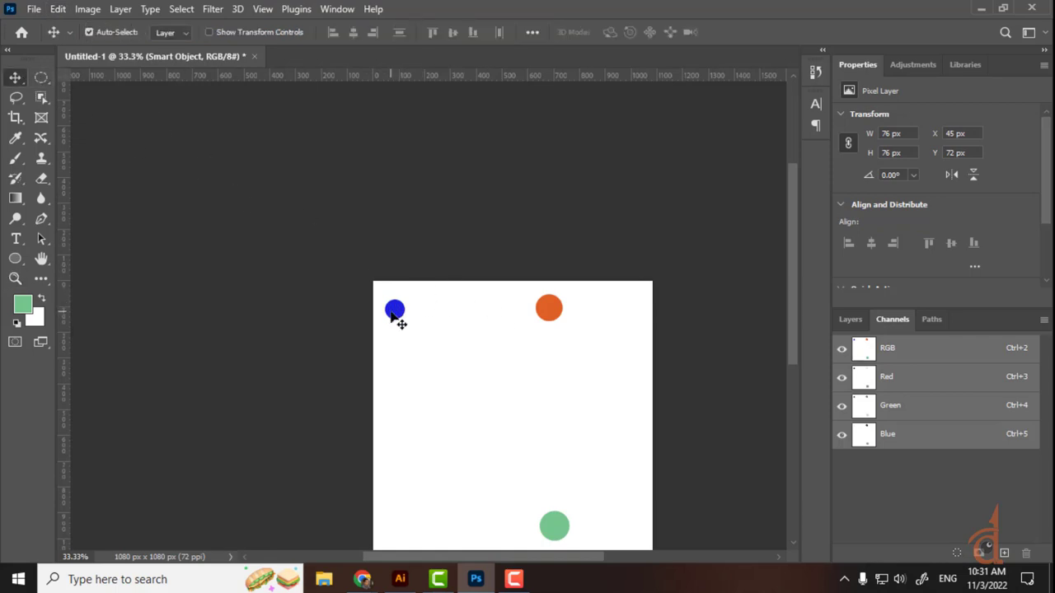
click(850, 320)
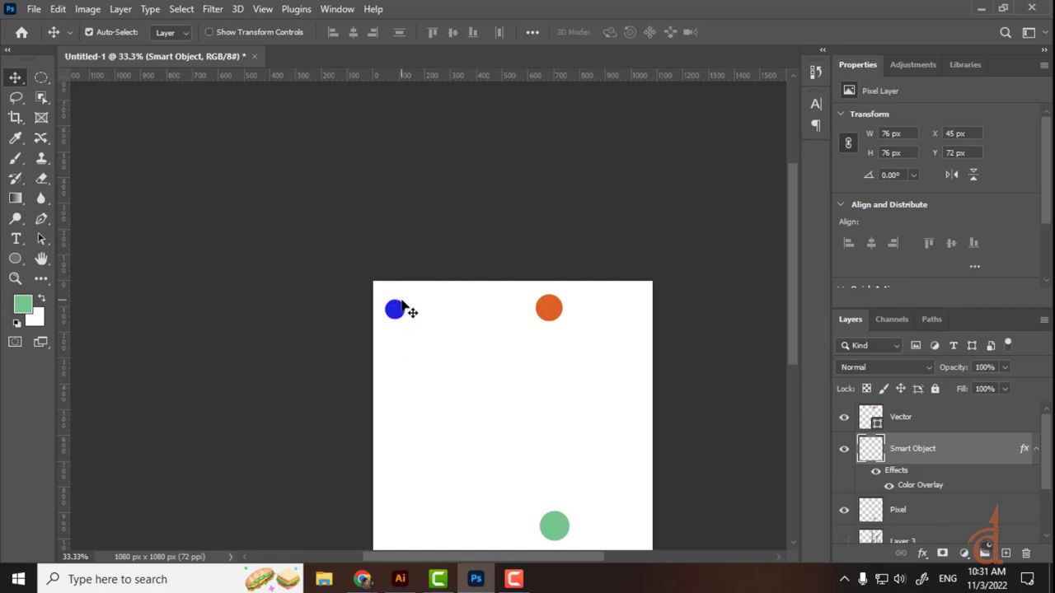
key(ctrl+1)
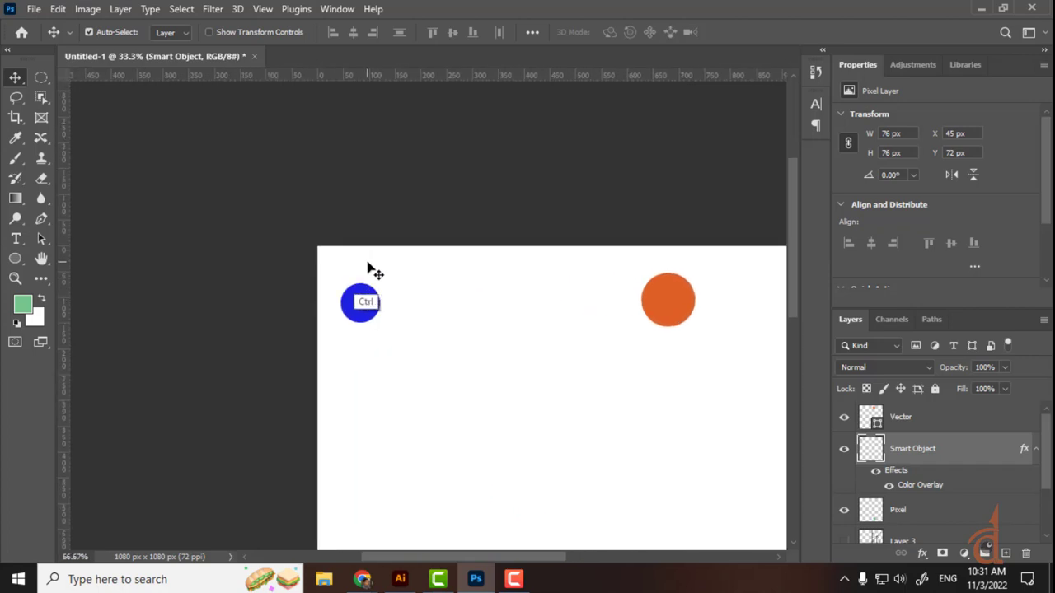
key(ctrl+plus)
key(ctrl+plus)
key(ctrl+plus)
key(ctrl+plus)
key(ctrl+plus)
key(ctrl+plus)
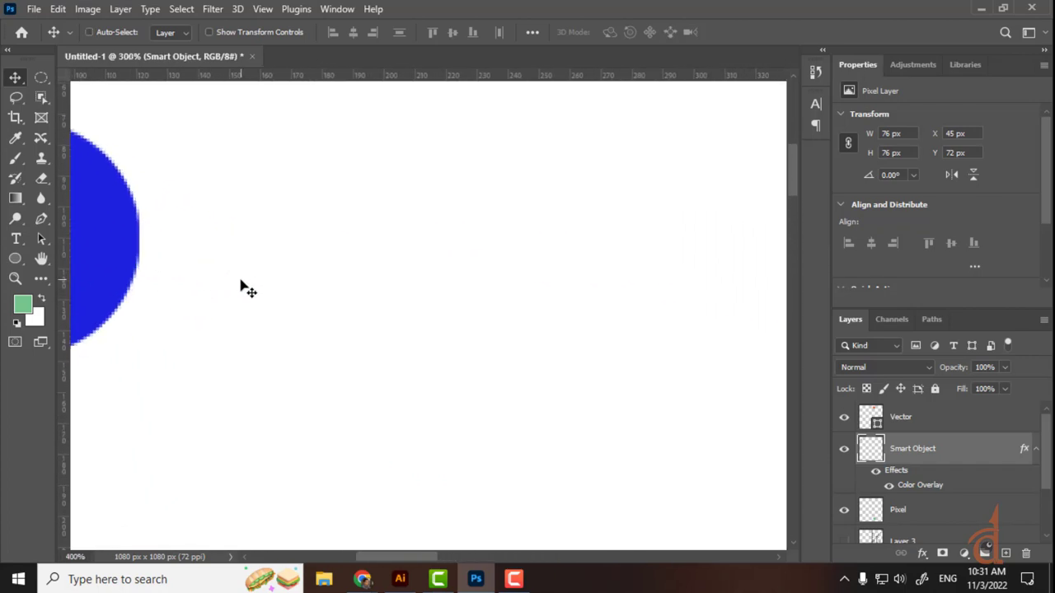
drag(331, 288, 552, 360)
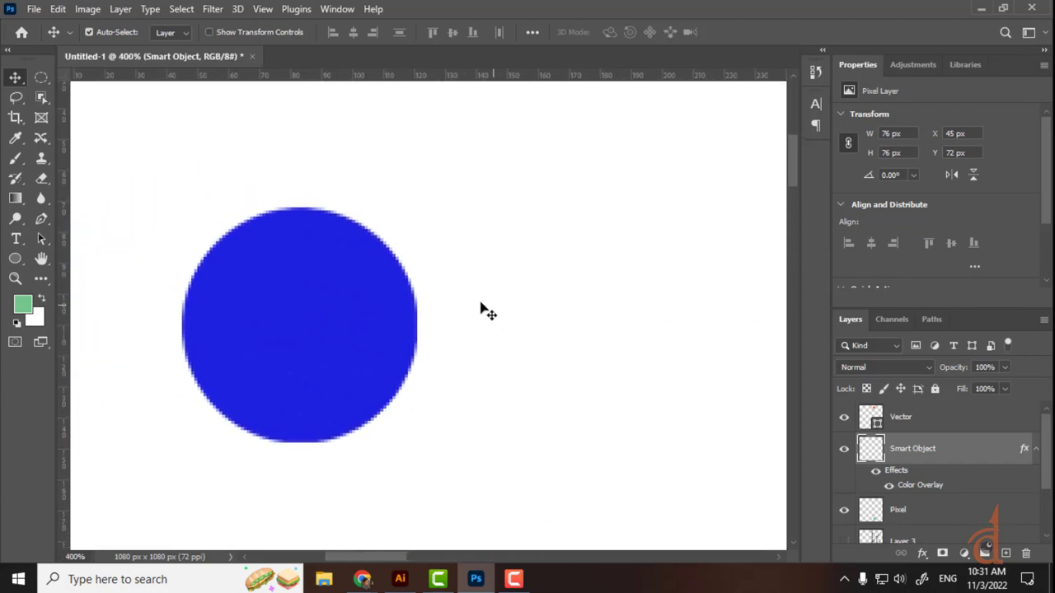
Inspect the edge of the reduced orange Vector circle at 400%, and return to 50% magnification
drag(505, 326, 275, 332)
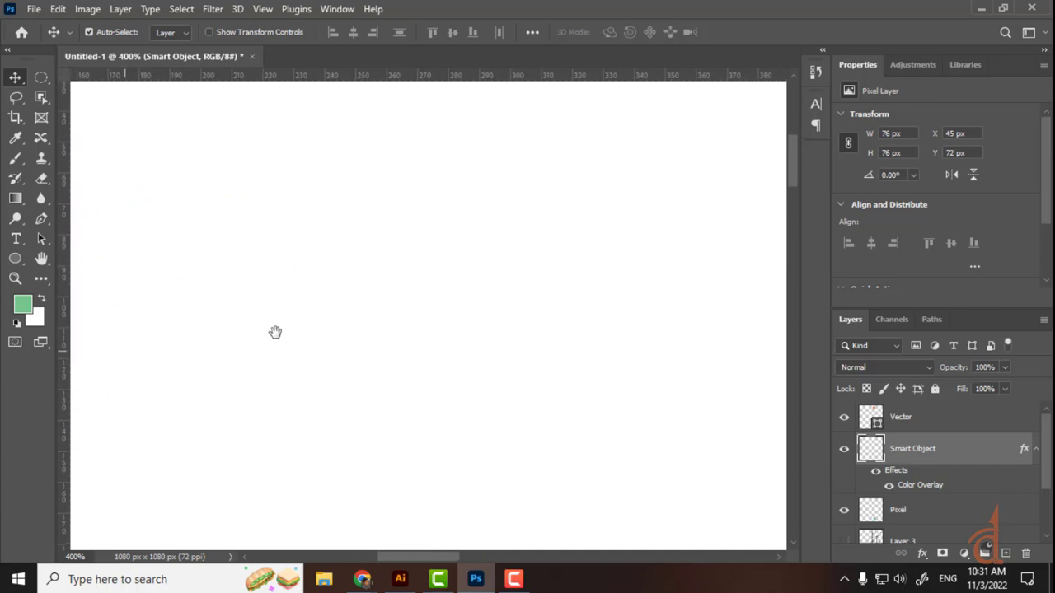
drag(459, 366, 591, 226)
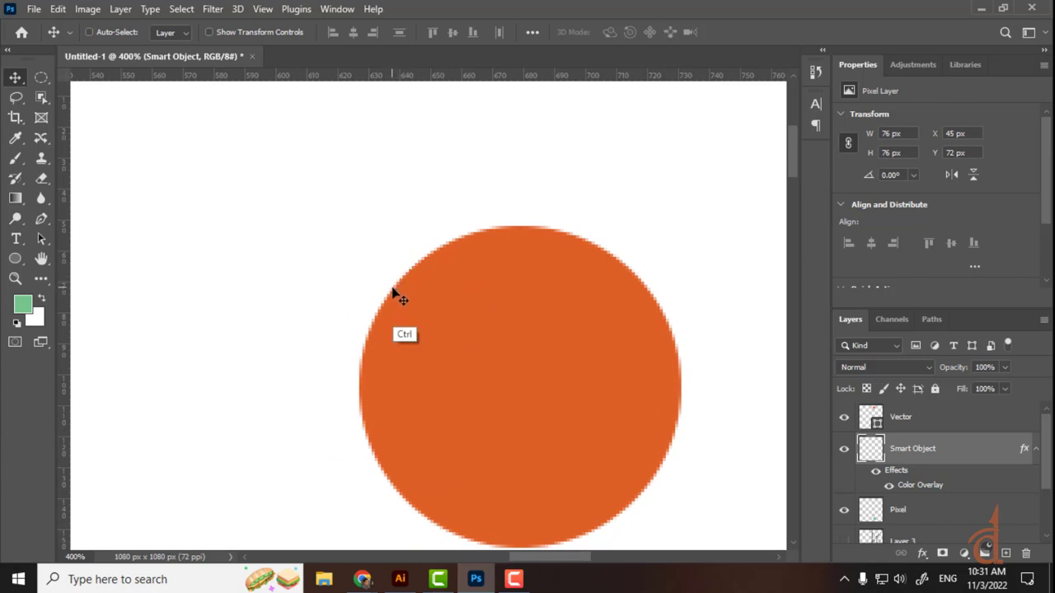
key(ctrl+minus)
key(ctrl+minus)
key(ctrl+minus)
key(ctrl+minus)
key(ctrl+minus)
key(ctrl+minus)
key(ctrl+minus)
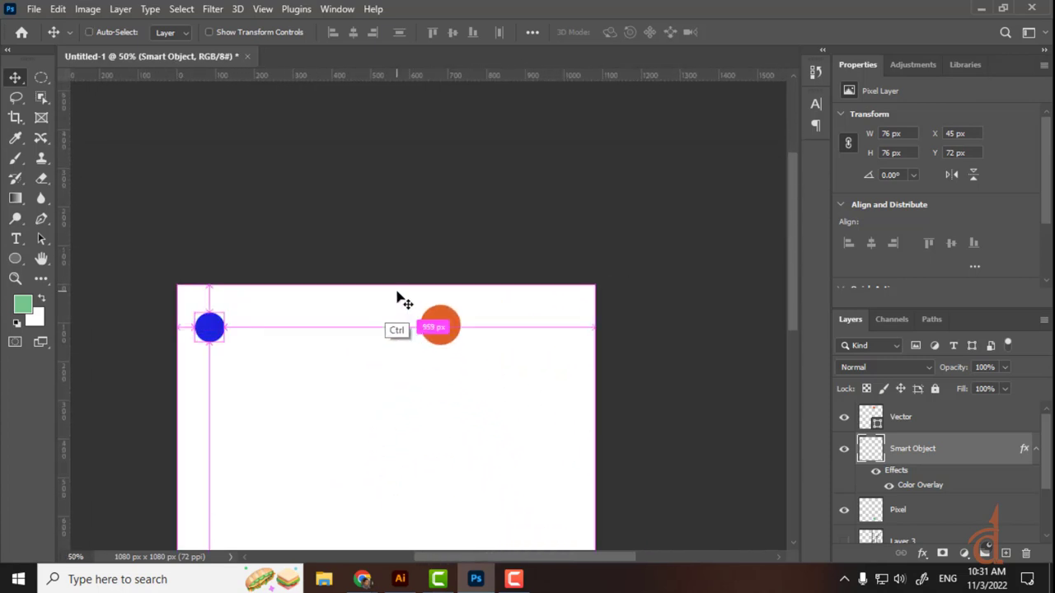
Select the orange Vector circle and scale it up proportionally to about 1941 px wide and high
ctrl+click(442, 326)
drag(445, 332, 120, 550)
key(ctrl+t)
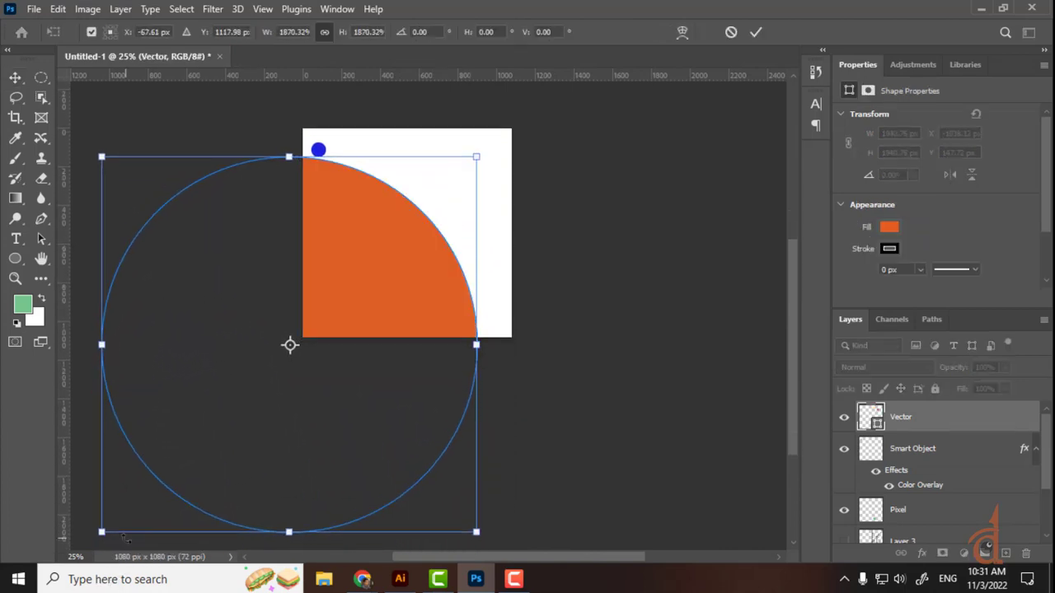
key(Return)
Move the enlarged orange circle left to about X -1182 px so part of the green circle shows beside it
key(ctrl+plus)
key(ctrl+plus)
key(ctrl+plus)
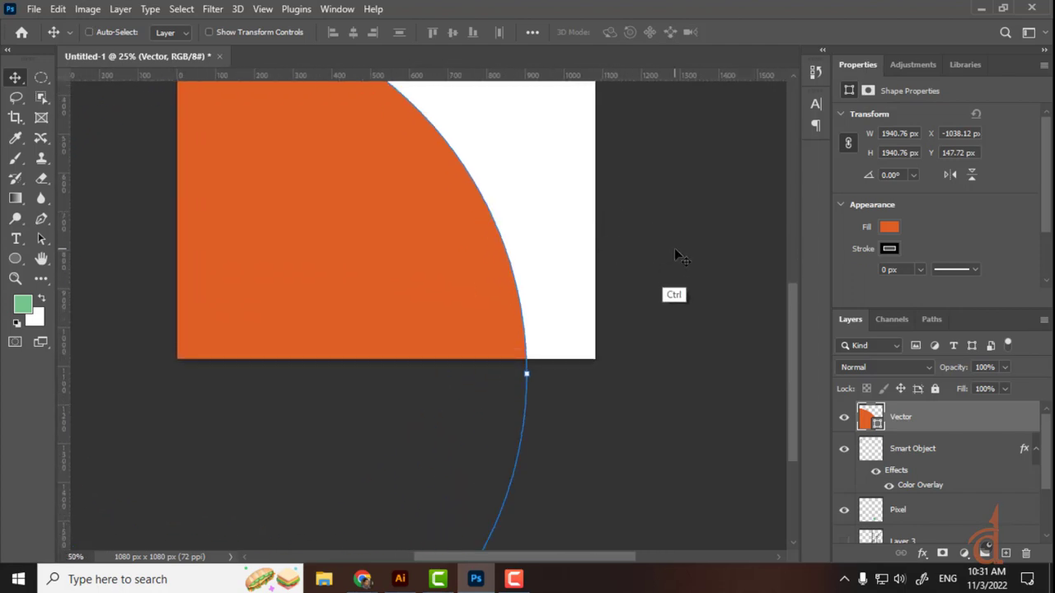
key(ctrl+plus)
key(ctrl+plus)
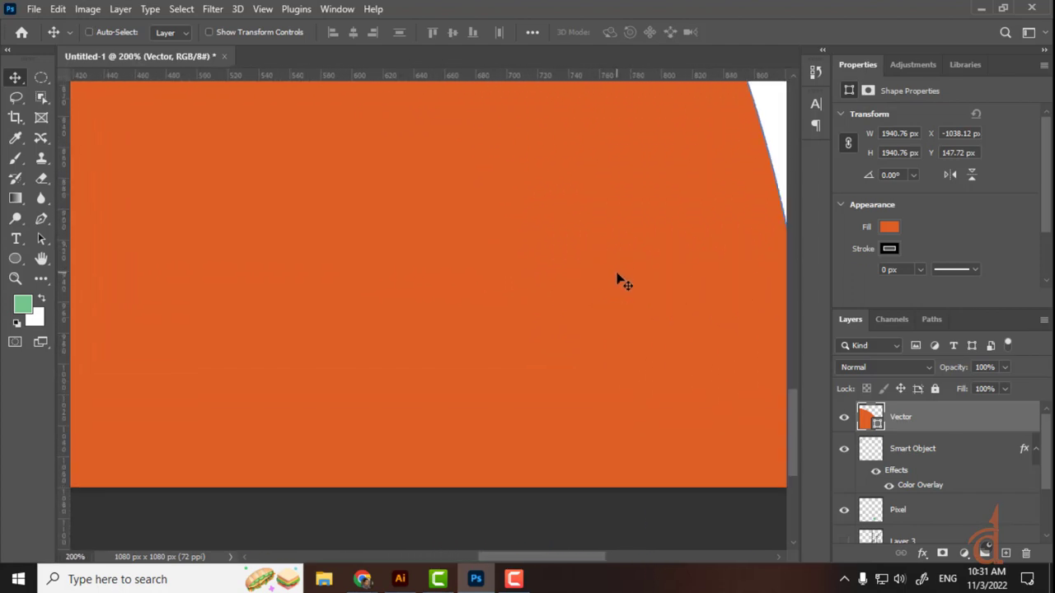
drag(660, 269, 450, 341)
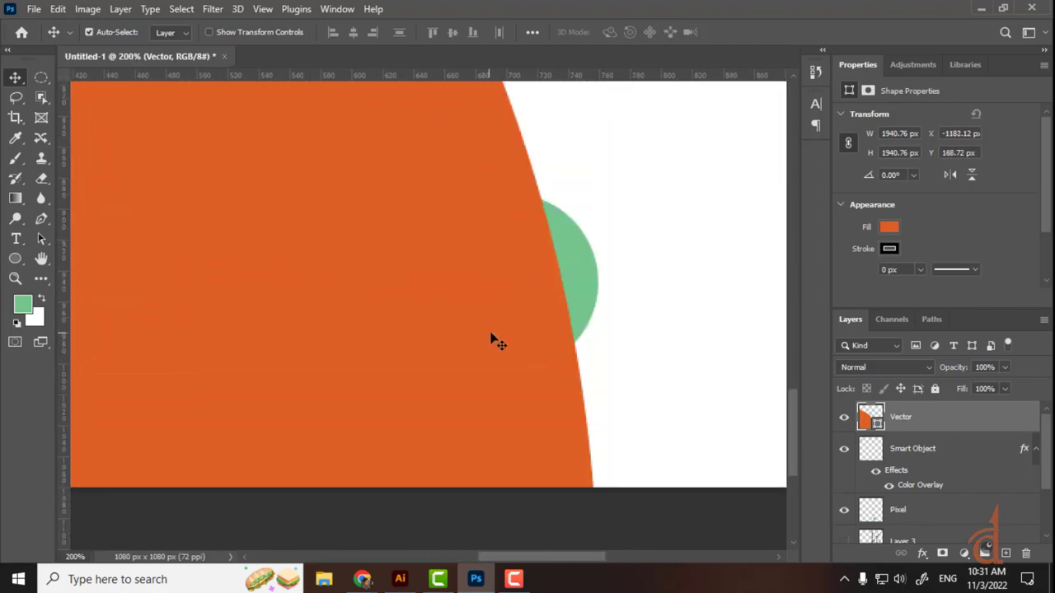
Compare the edges of the enlarged orange circle and the small green circle at 400% magnification
drag(536, 291, 412, 354)
click(529, 305)
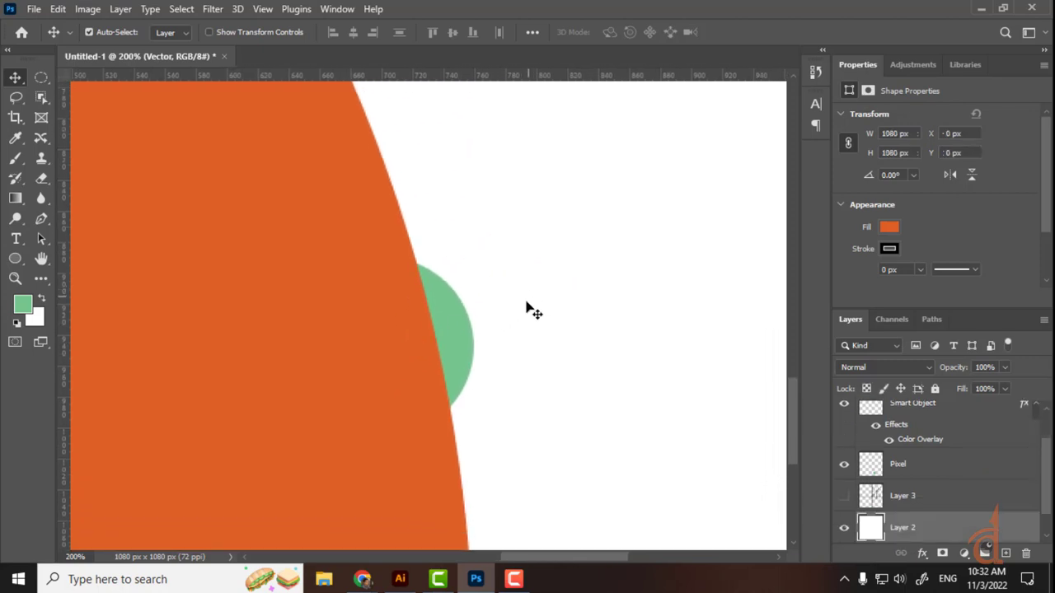
key(ctrl+plus)
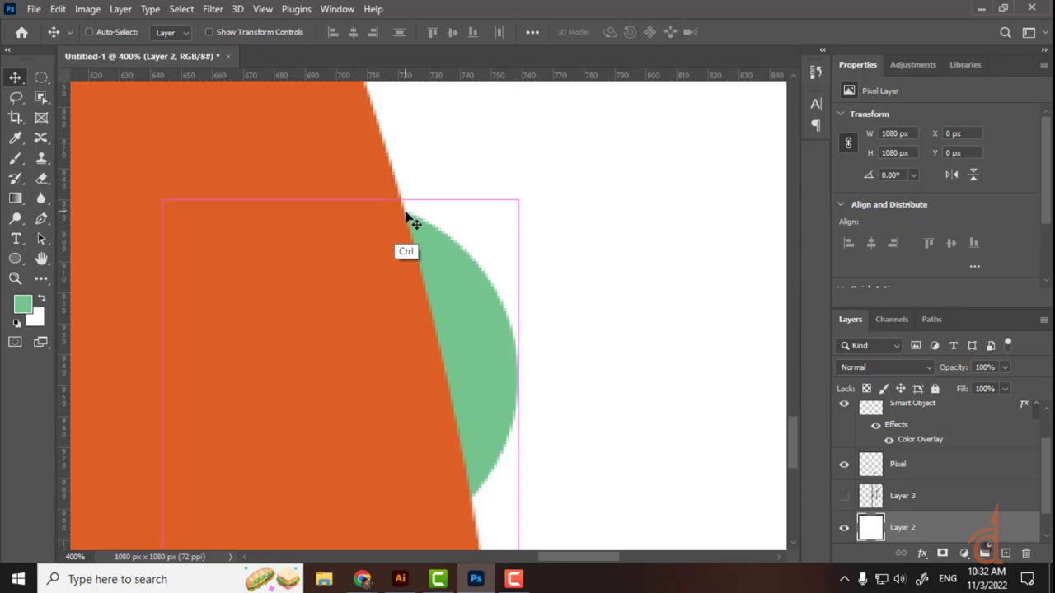
Select the green Pixel circle and scale it up proportionally to about 1171 px wide and high
key(ctrl+minus)
key(ctrl+minus)
key(ctrl+minus)
key(ctrl+minus)
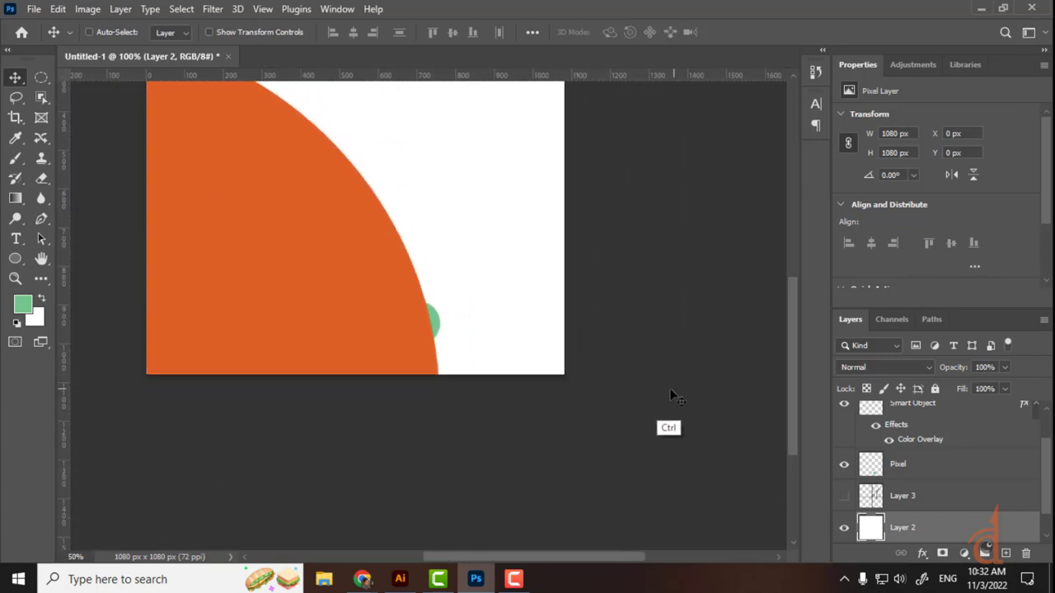
drag(435, 315, 508, 271)
key(ctrl+t)
drag(467, 300, 91, 495)
key(Return)
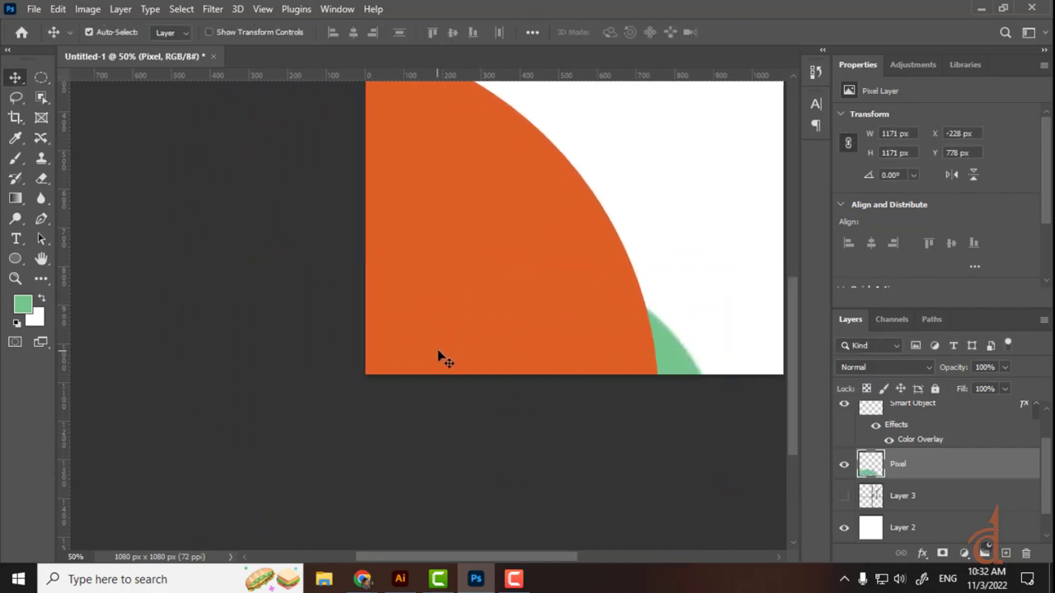
Move the enlarged green circle to about X -299, Y 379 px beside the orange circle's edge, and reselect the Vector layer
drag(681, 363, 681, 226)
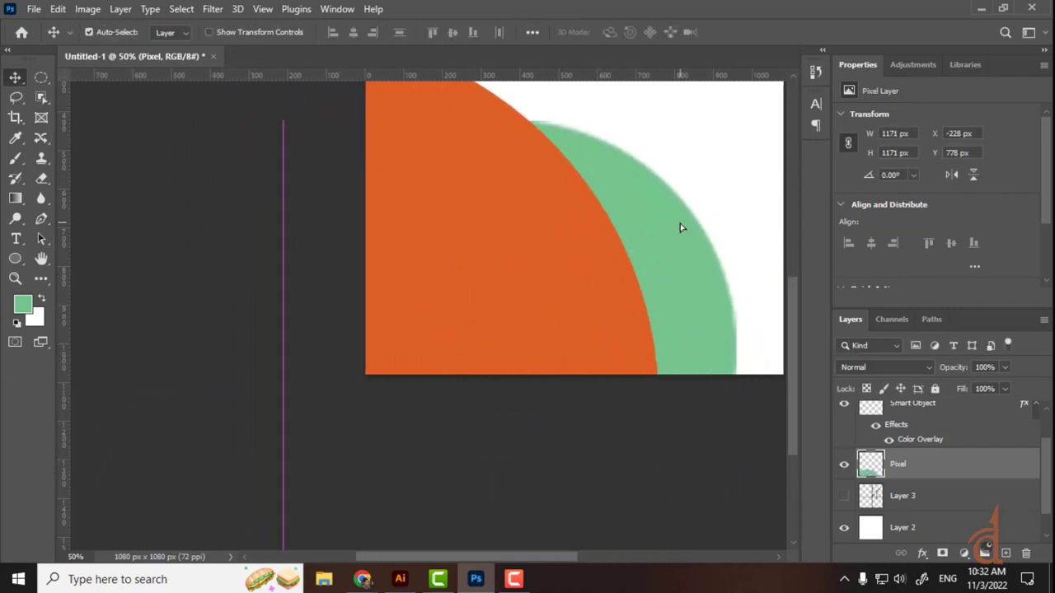
key(ctrl+plus)
drag(707, 191, 530, 250)
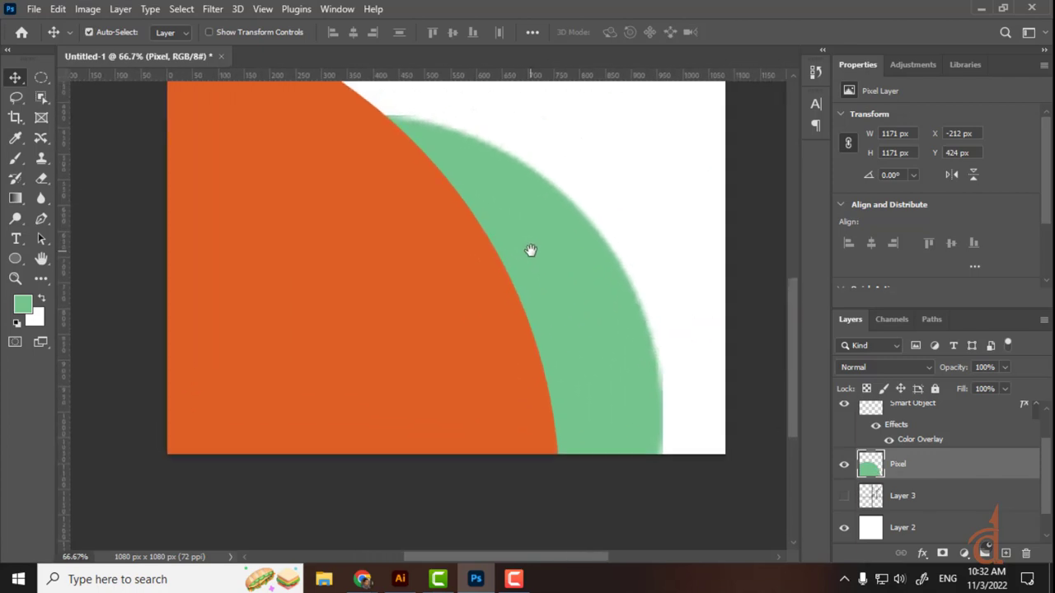
drag(605, 239, 537, 200)
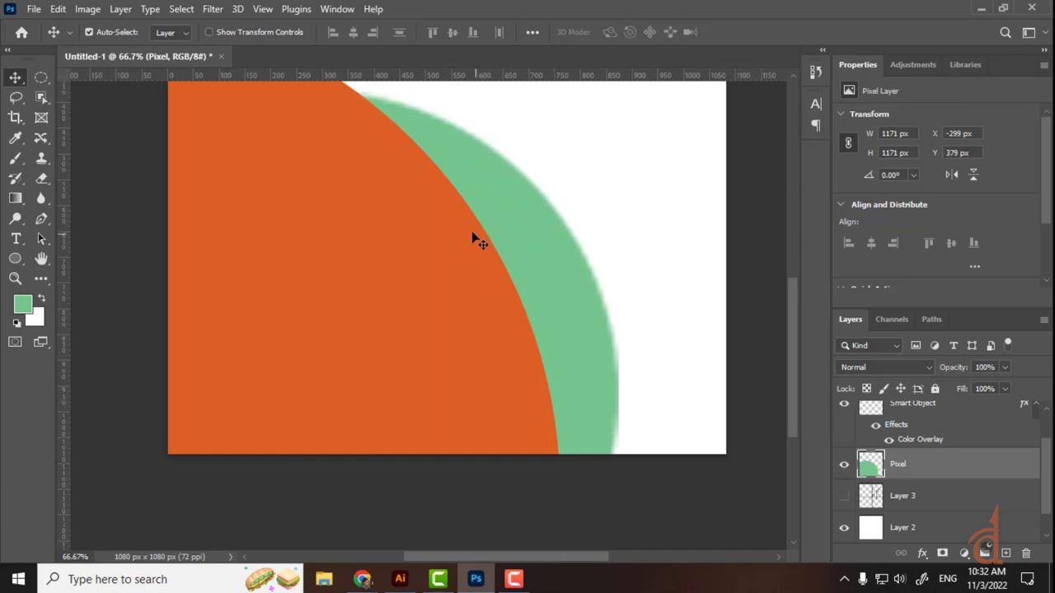
click(475, 239)
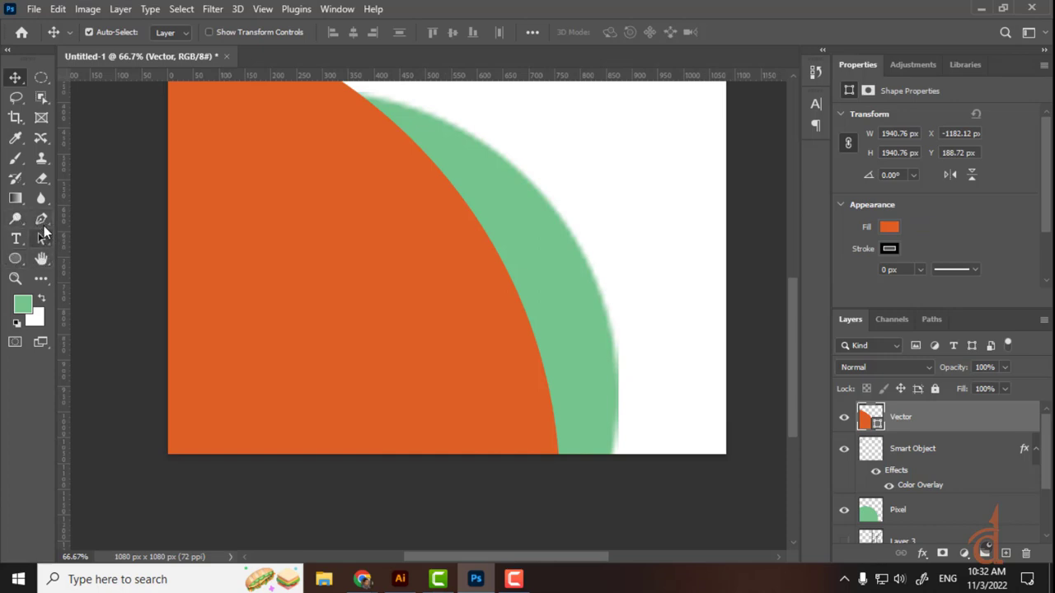
Reduce the toolbar to a single column and look over the available workspaces without changing the current one
click(7, 50)
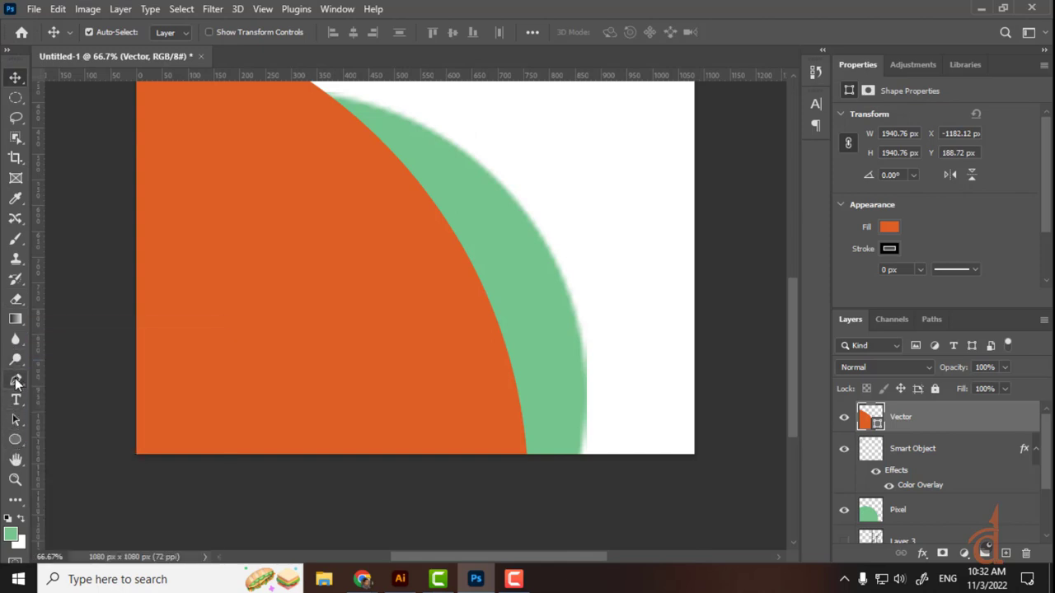
click(333, 9)
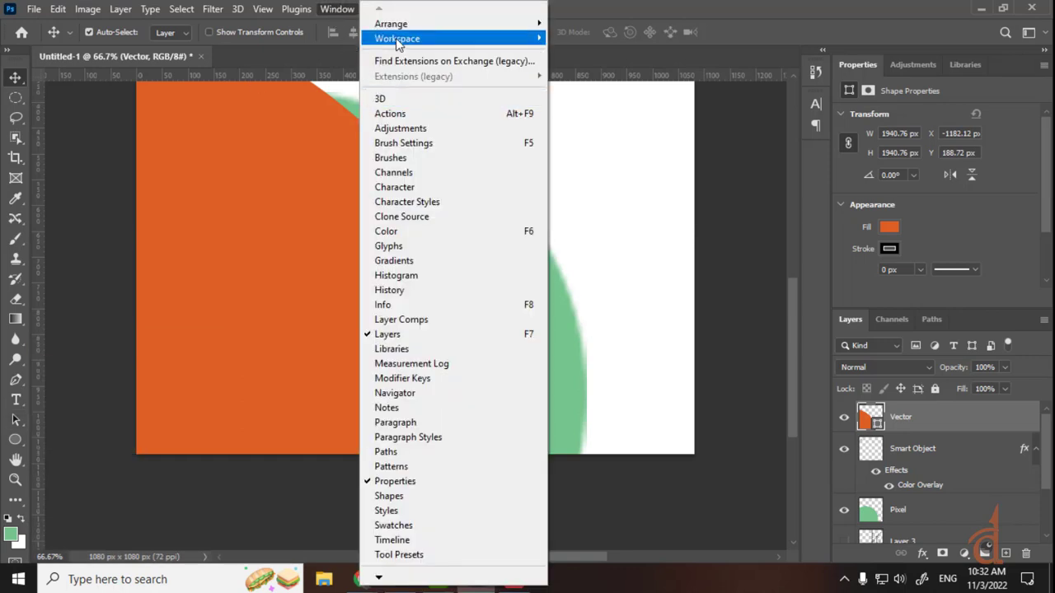
mouse_move(386, 38)
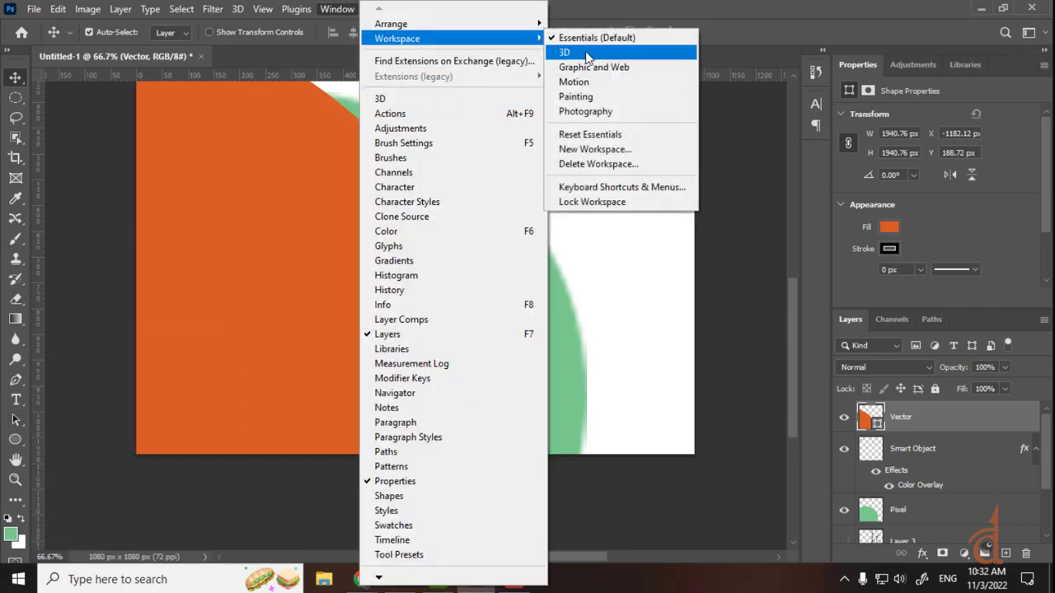
click(694, 23)
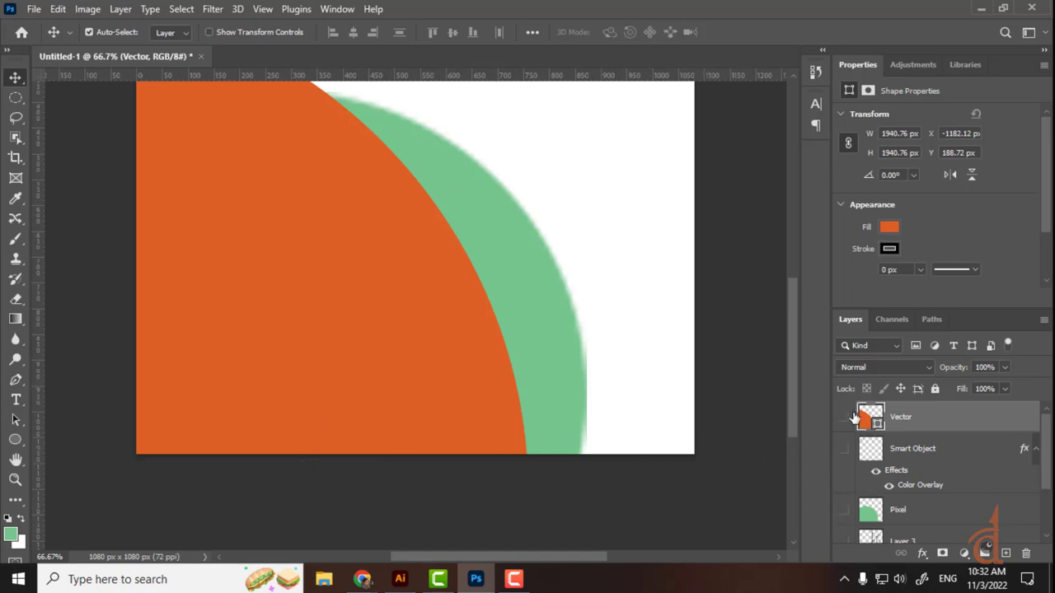
Hide the Vector, Smart Object and Pixel layers and show Layer 3 to review the coordinate sketch
drag(847, 418, 827, 515)
click(846, 543)
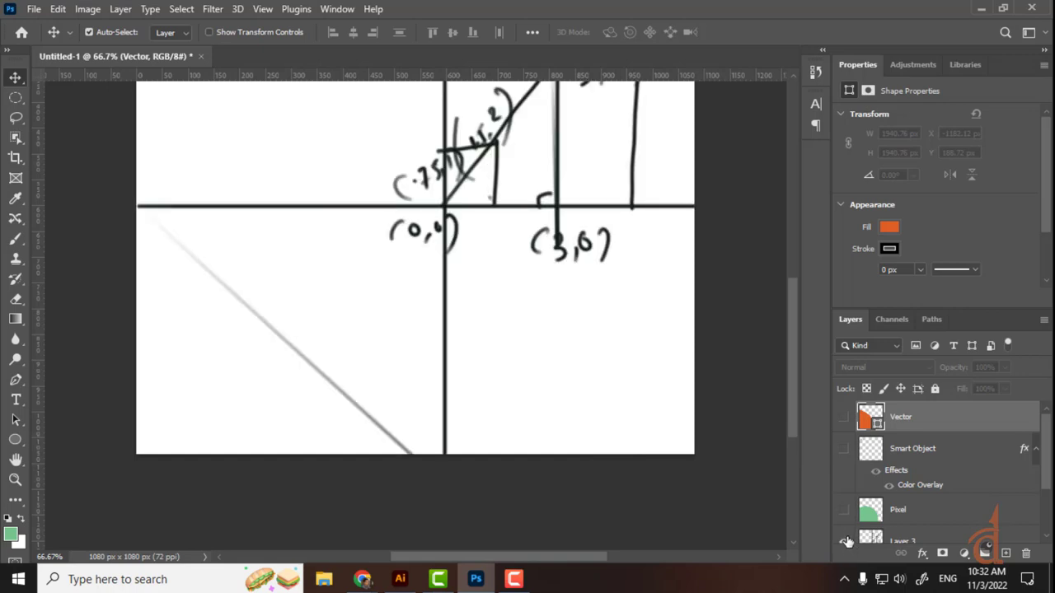
drag(624, 288, 523, 404)
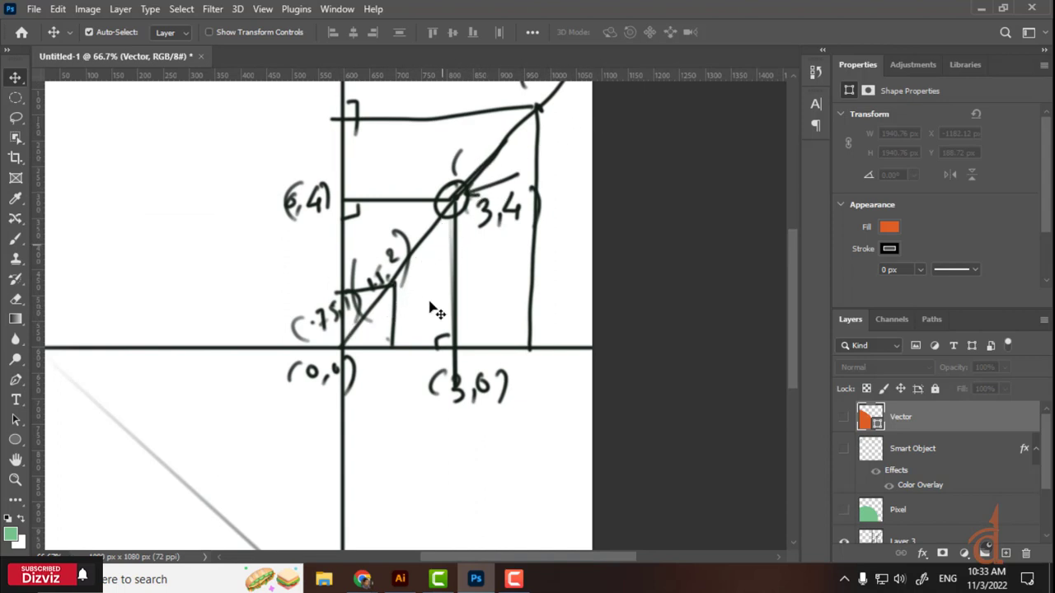
Hide Layer 3 and show the Pixel, Smart Object and Vector layers again
click(841, 542)
click(844, 509)
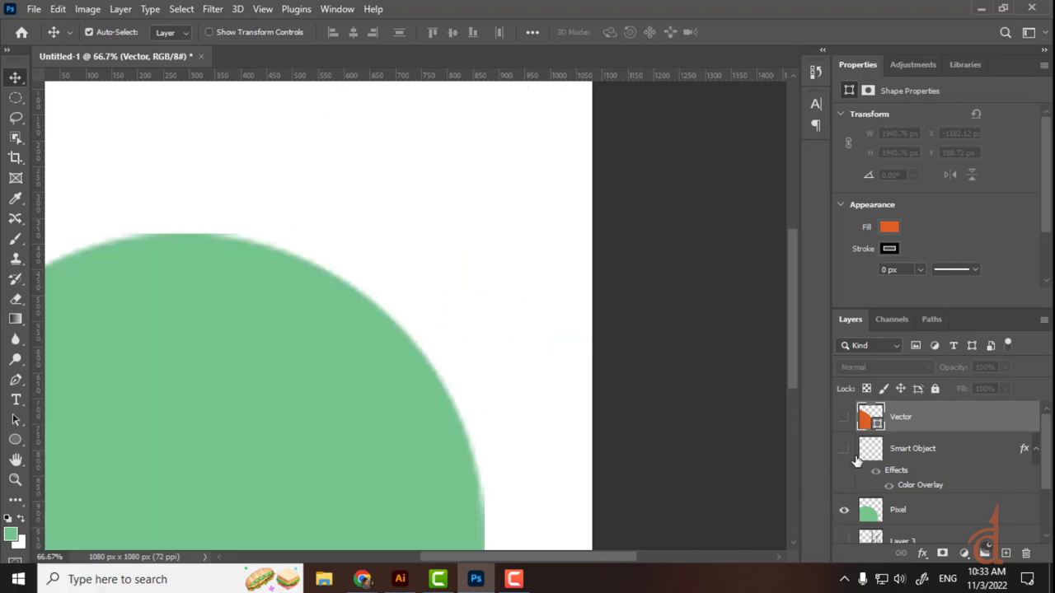
click(845, 449)
click(844, 417)
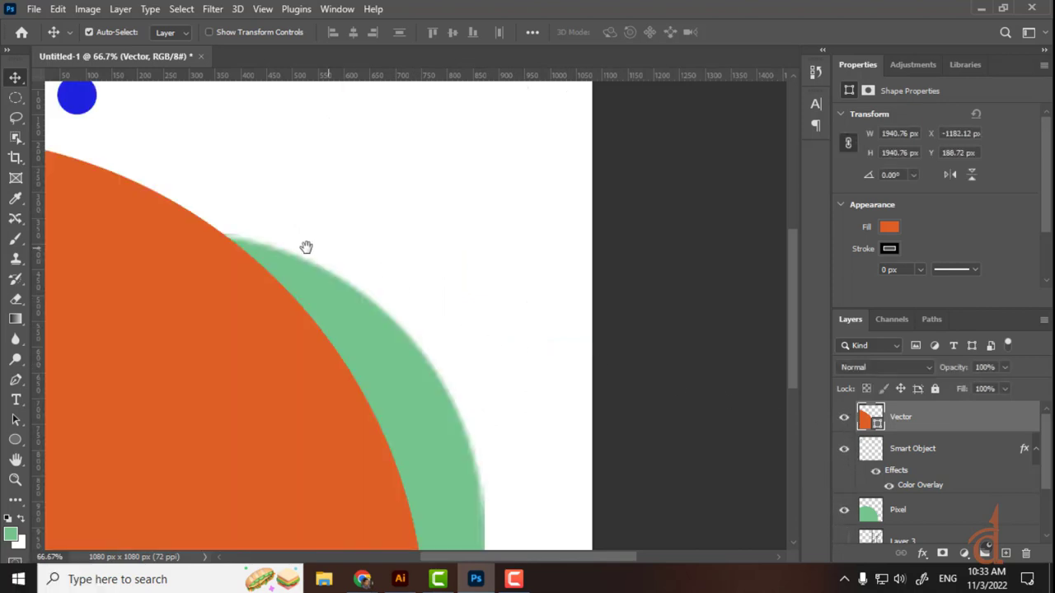
Move the blue Smart Object circle to about X 233, Y 96 px and scale it up to about 923 px
drag(306, 247, 431, 337)
drag(207, 189, 304, 198)
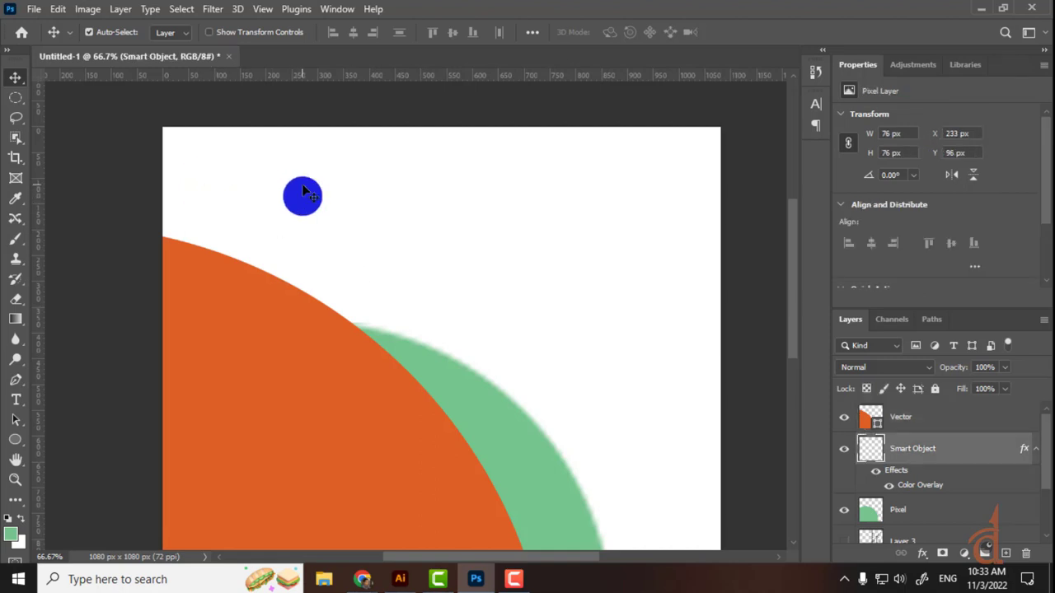
key(ctrl+t)
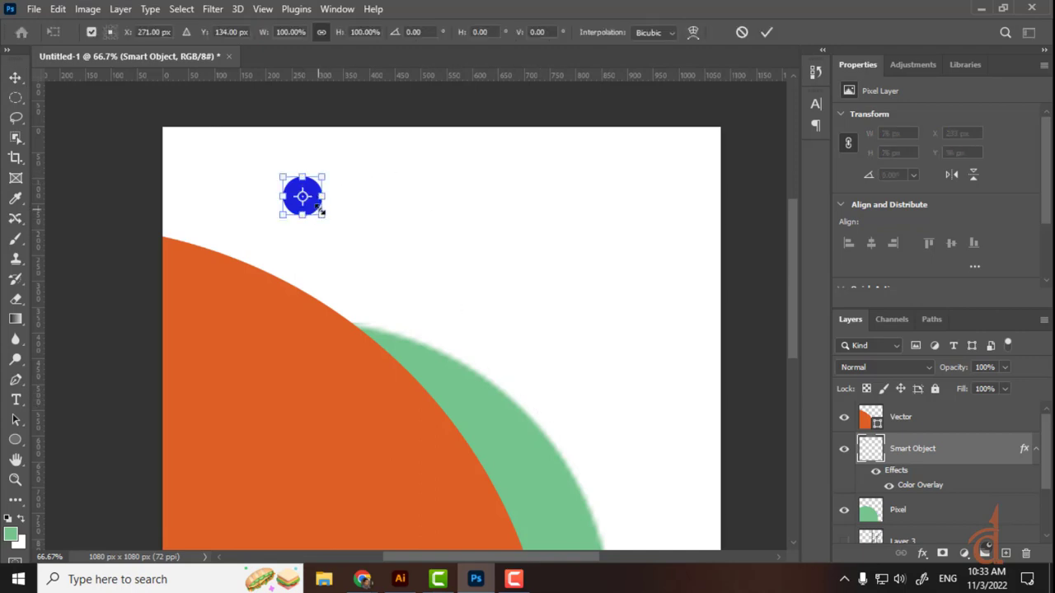
drag(319, 216, 683, 518)
key(Return)
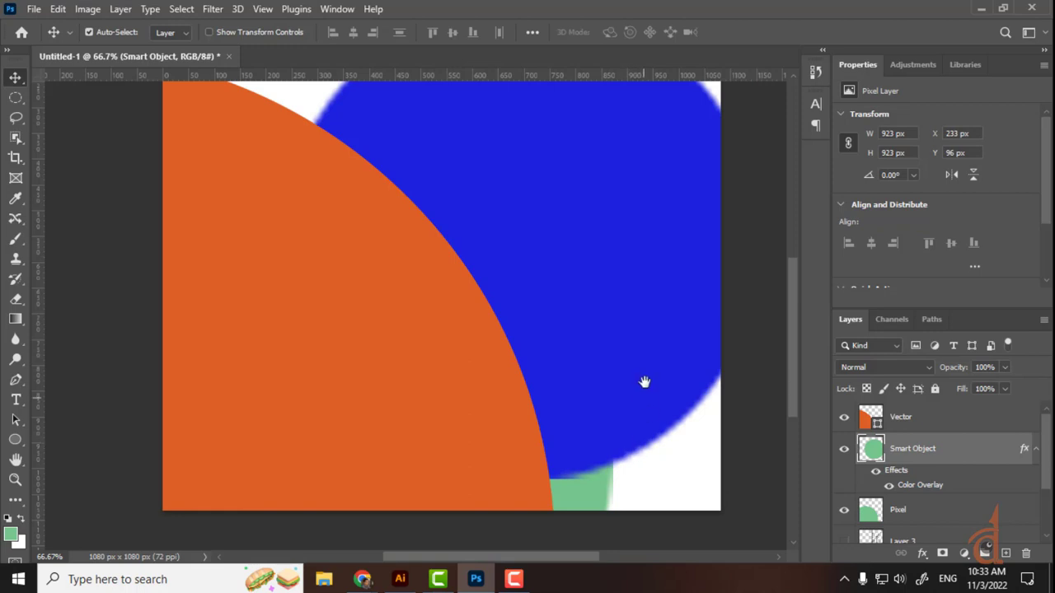
Reposition the blue circle to about X -244, Y -83 px and the green circle to about X -212, Y 152 px for edge comparison
drag(644, 382, 434, 406)
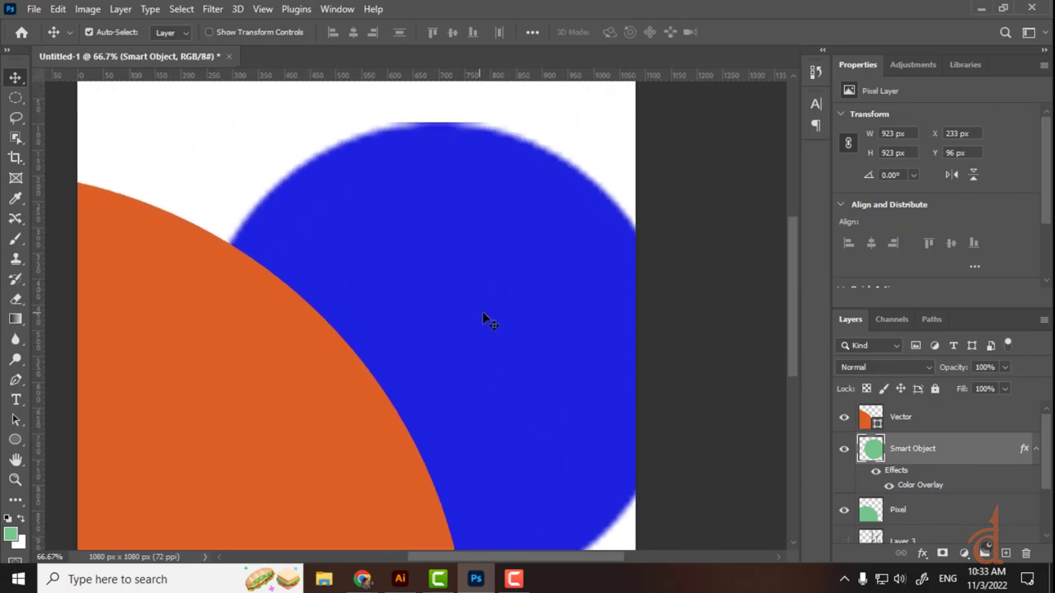
drag(483, 320, 357, 271)
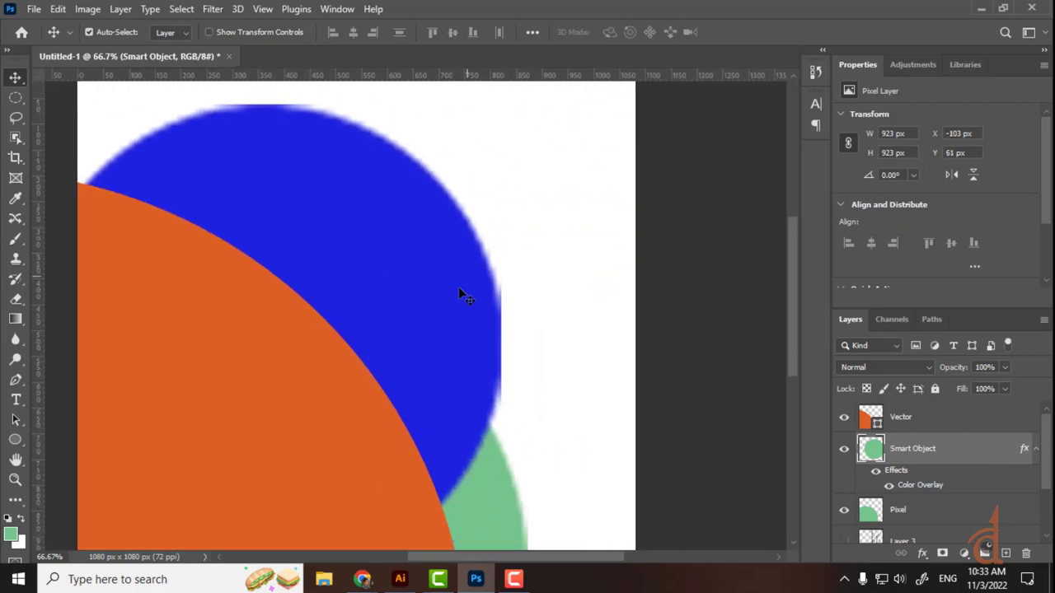
drag(442, 266, 421, 274)
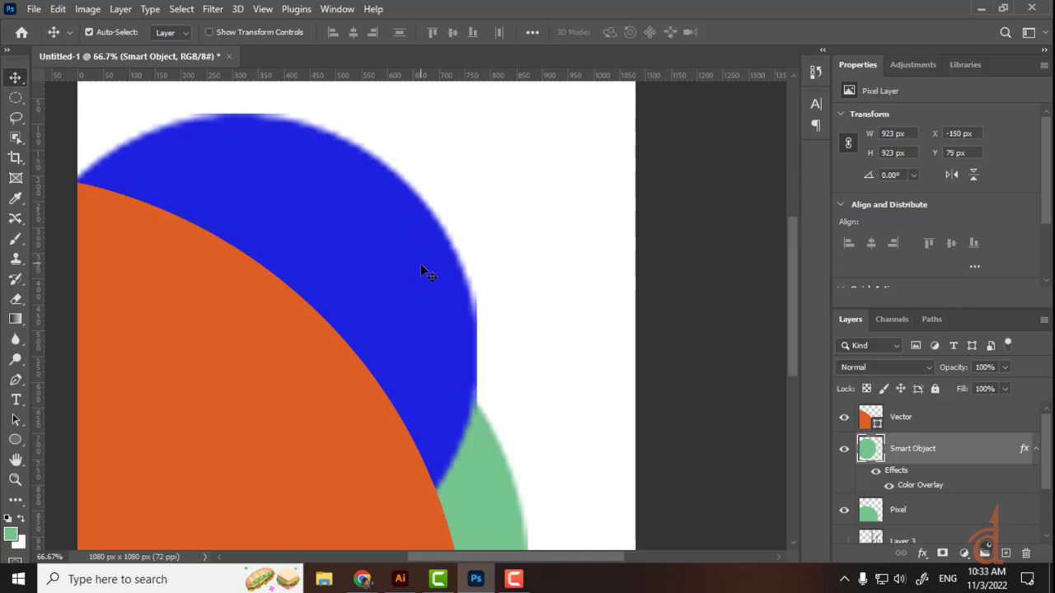
drag(469, 452, 521, 363)
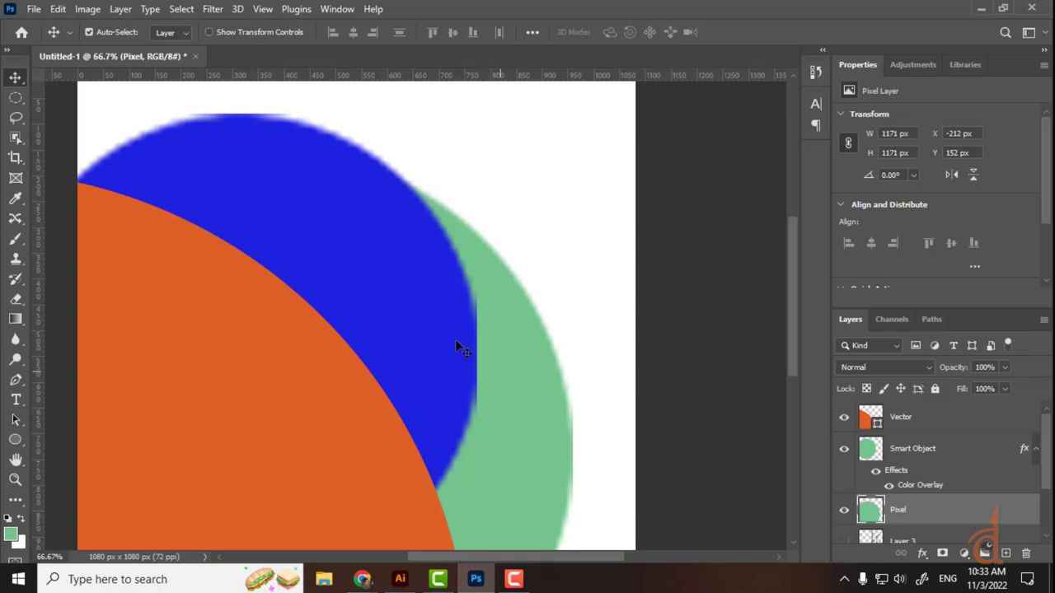
drag(430, 352, 381, 266)
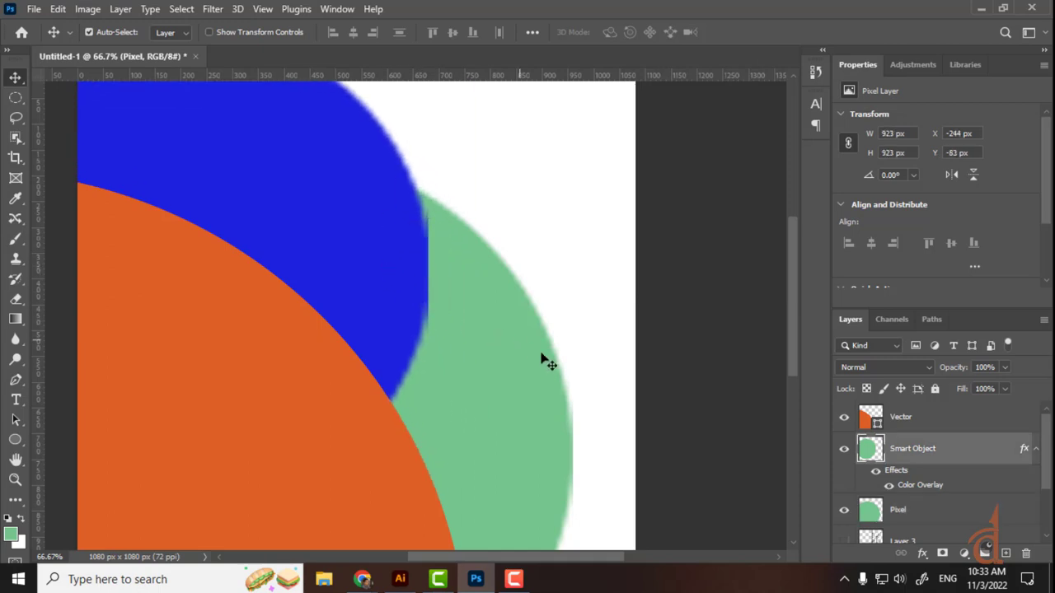
Hide the Vector, Smart Object and Pixel layers so only the white background remains on the canvas
drag(843, 510, 865, 452)
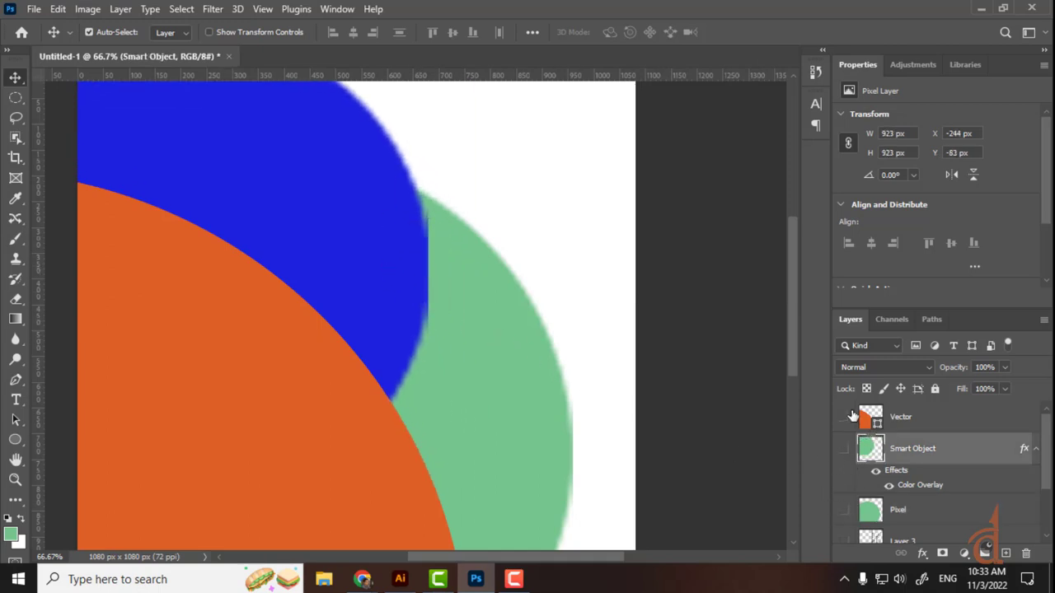
drag(853, 416, 849, 434)
click(845, 510)
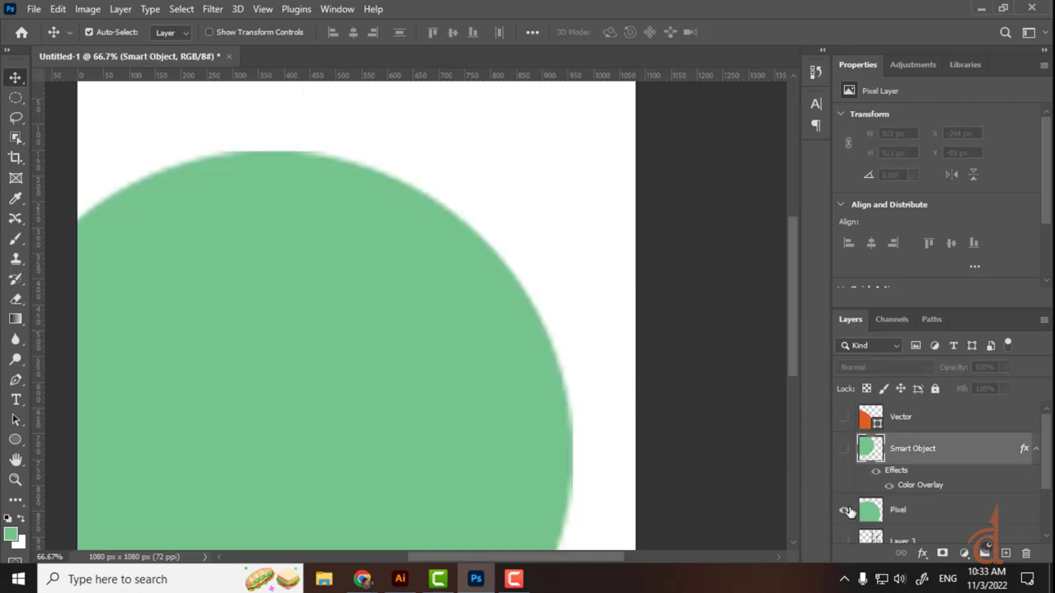
click(844, 511)
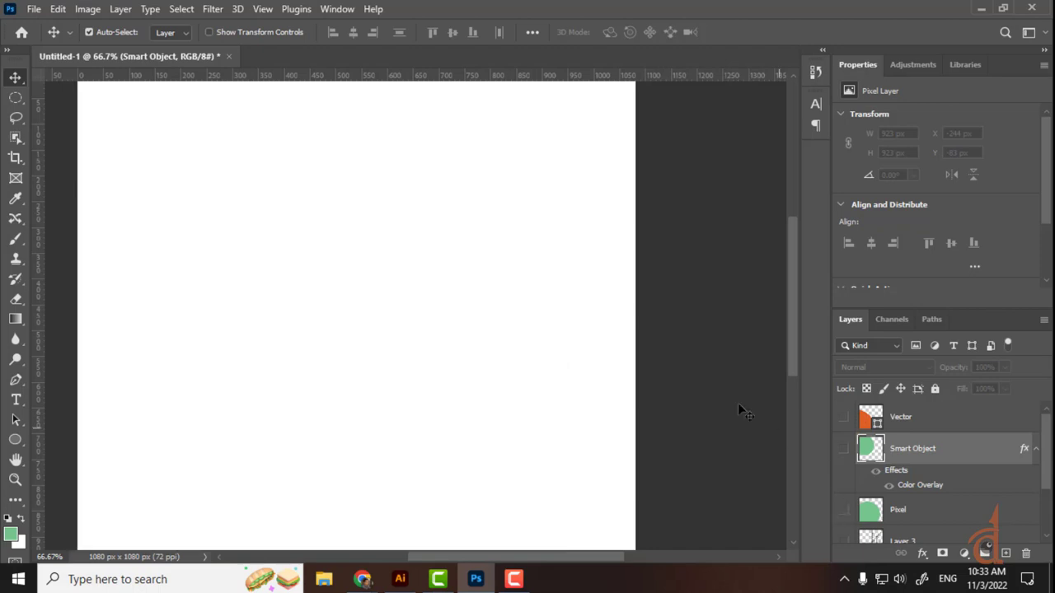
Add placeholder Lorem Ipsum point text in the left part of the canvas and scale it up to about 112 pt
click(17, 400)
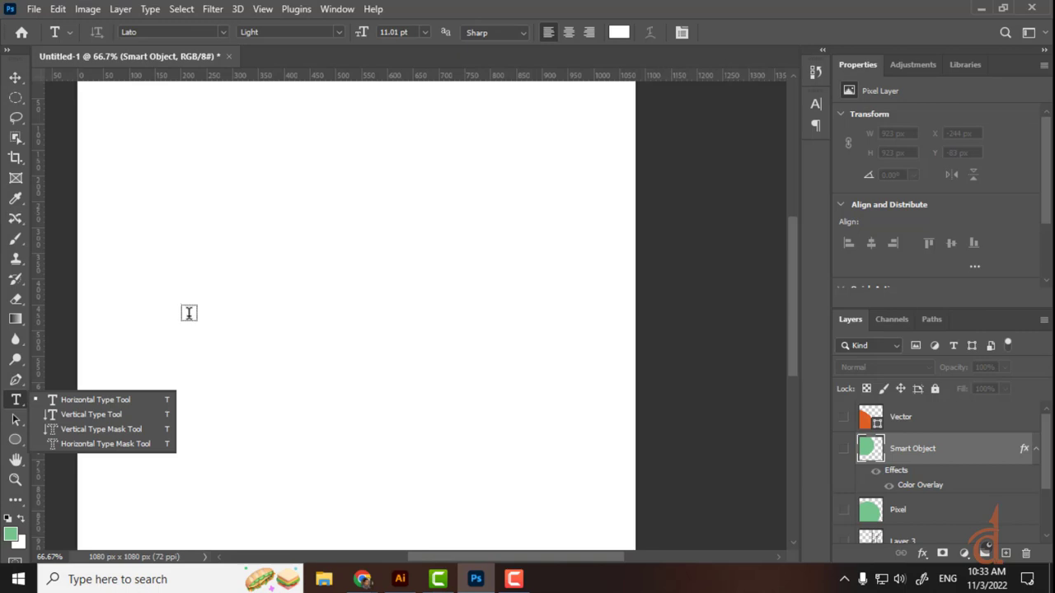
click(164, 304)
click(164, 304)
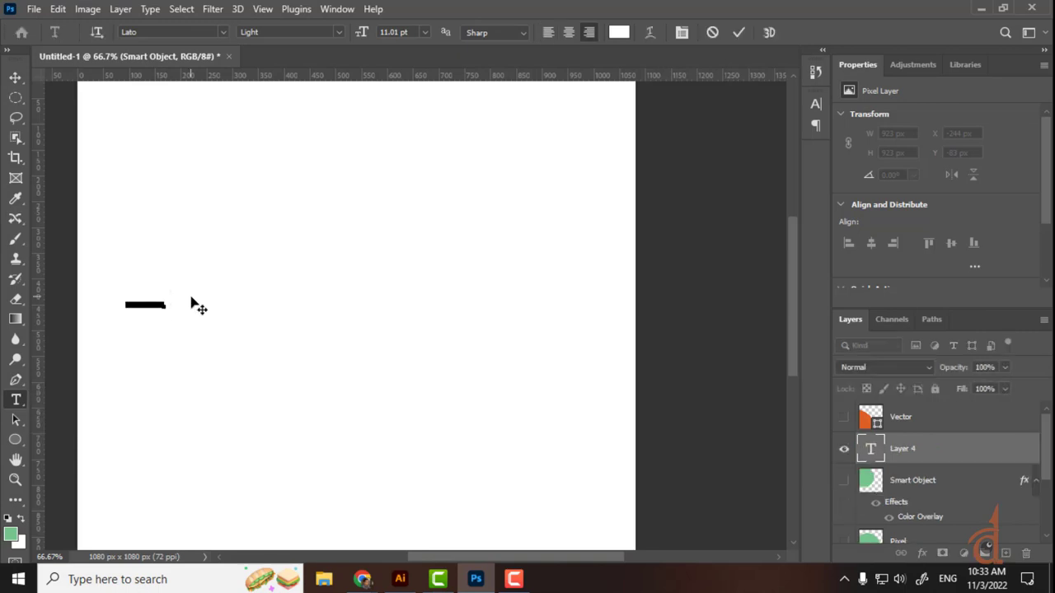
right_click(194, 309)
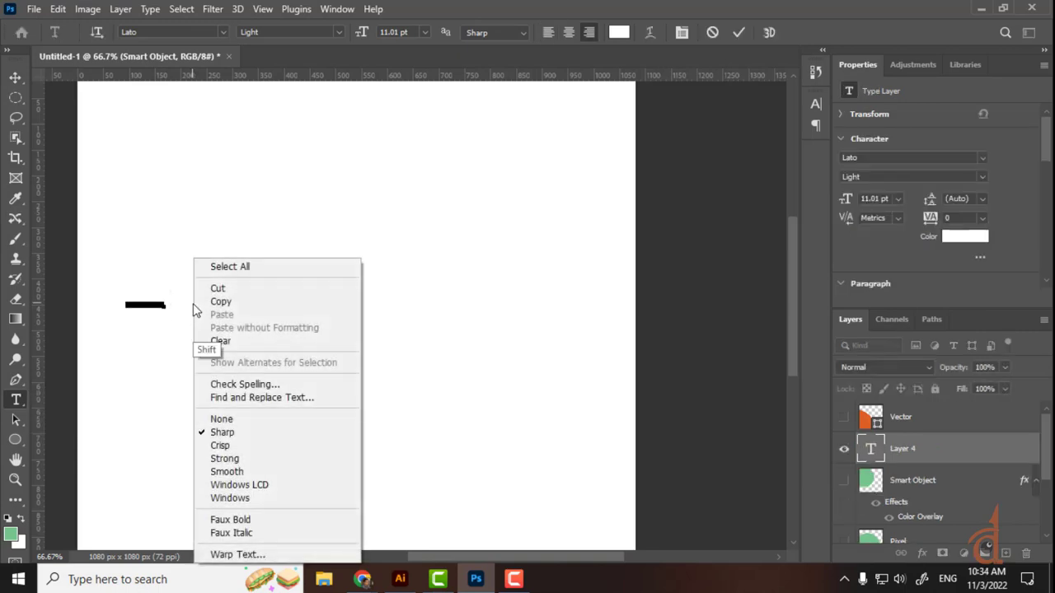
click(157, 315)
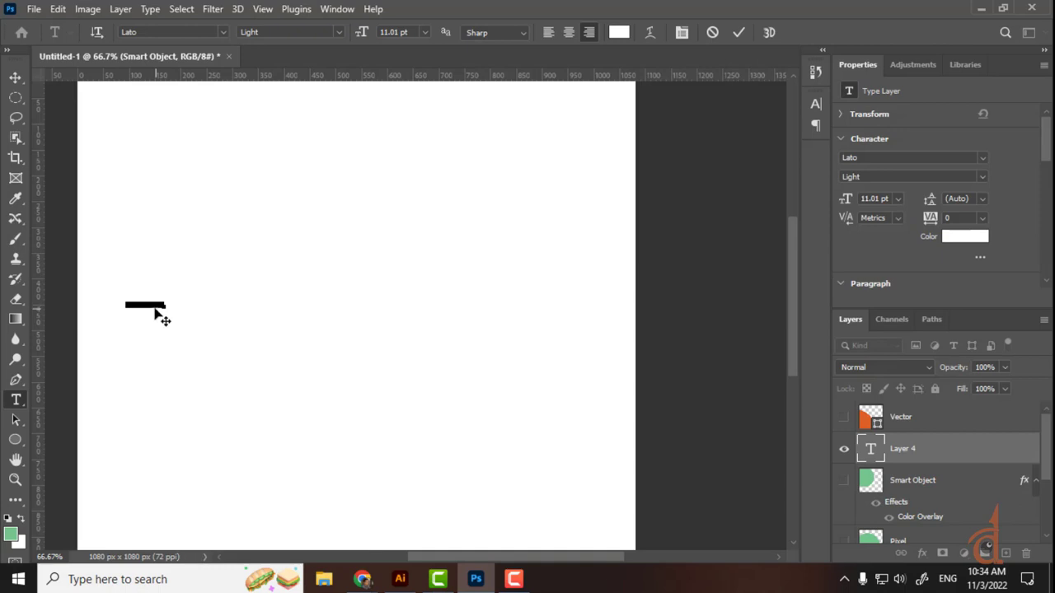
click(15, 76)
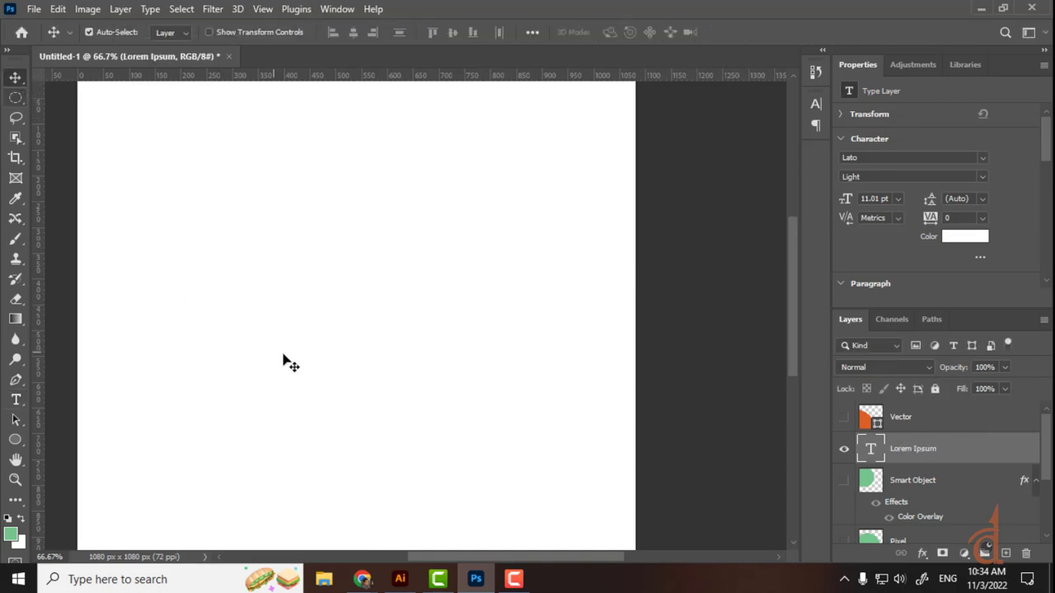
key(ctrl+t)
drag(168, 311, 502, 450)
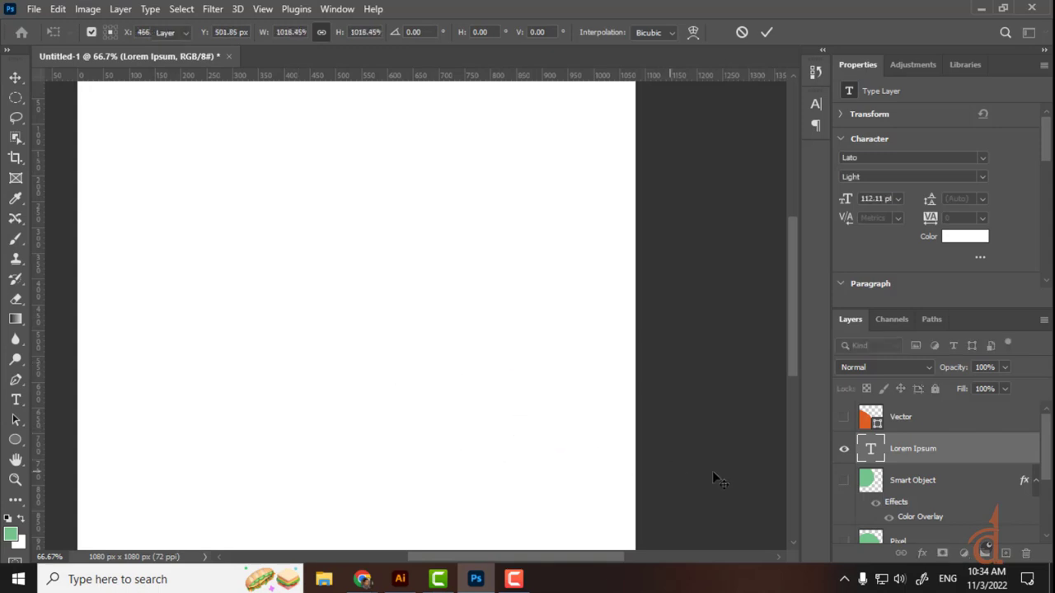
key(Return)
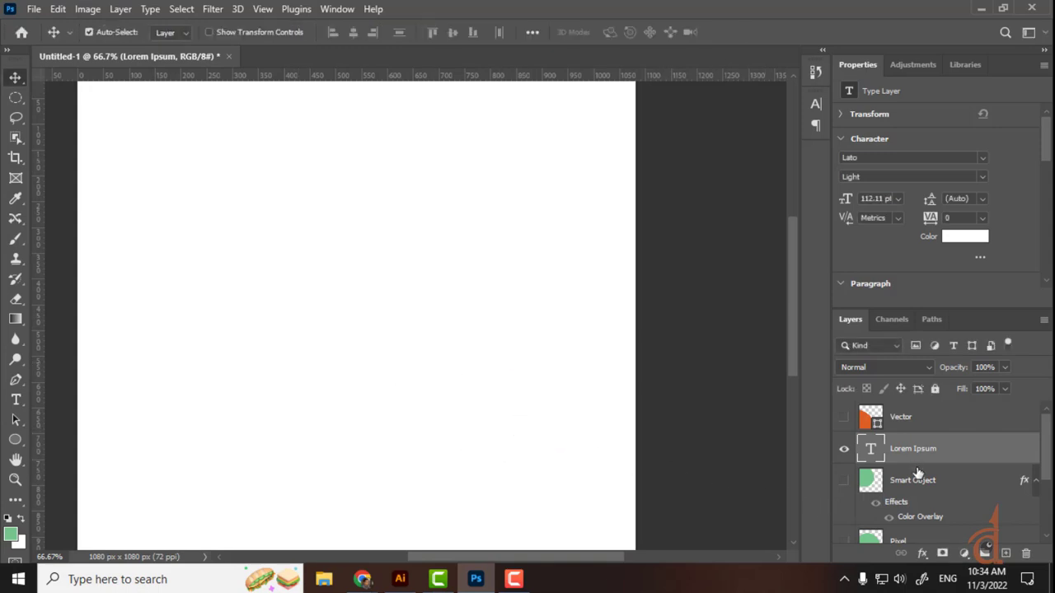
Set the Lorem Ipsum text color to dark green #163300
double_click(870, 453)
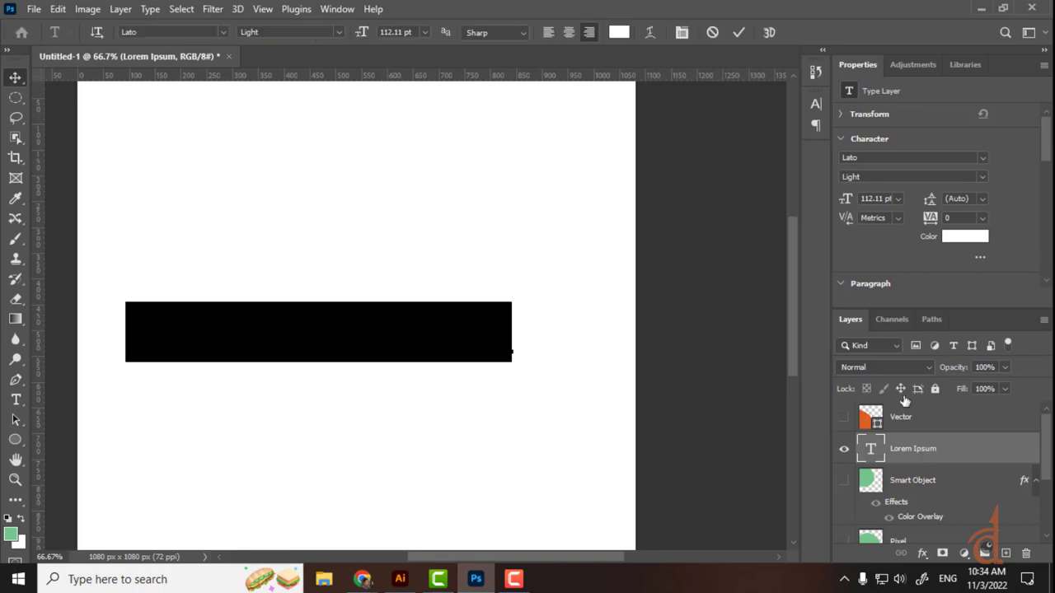
click(624, 34)
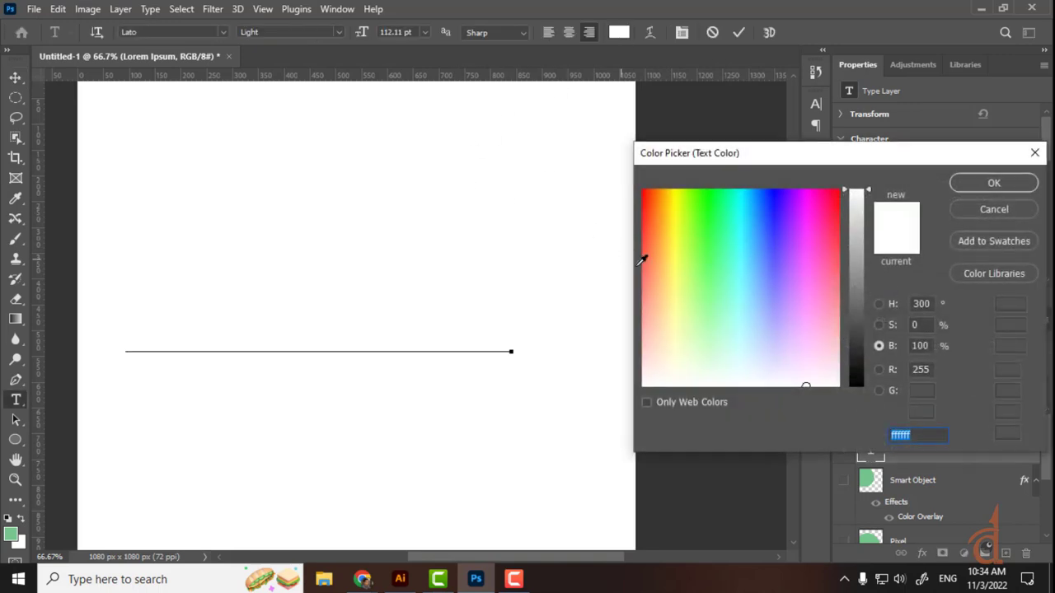
drag(642, 260, 696, 172)
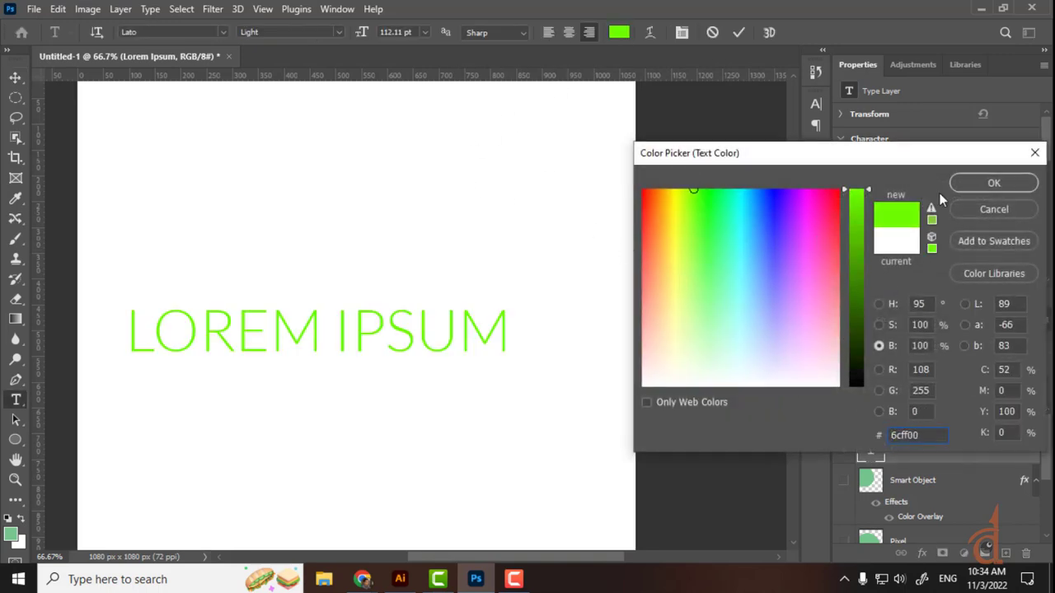
drag(852, 285, 854, 347)
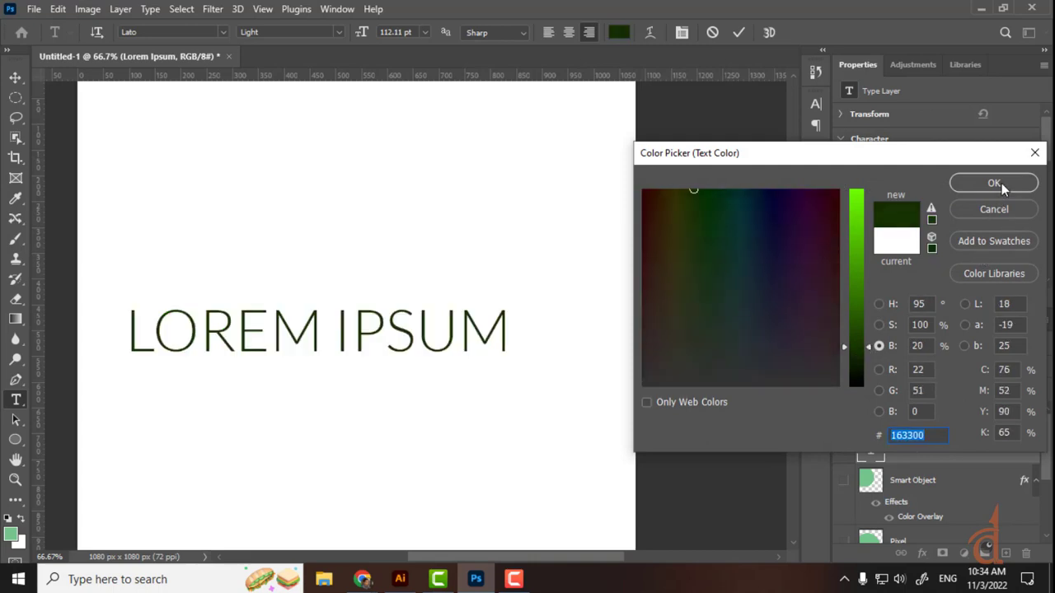
click(995, 183)
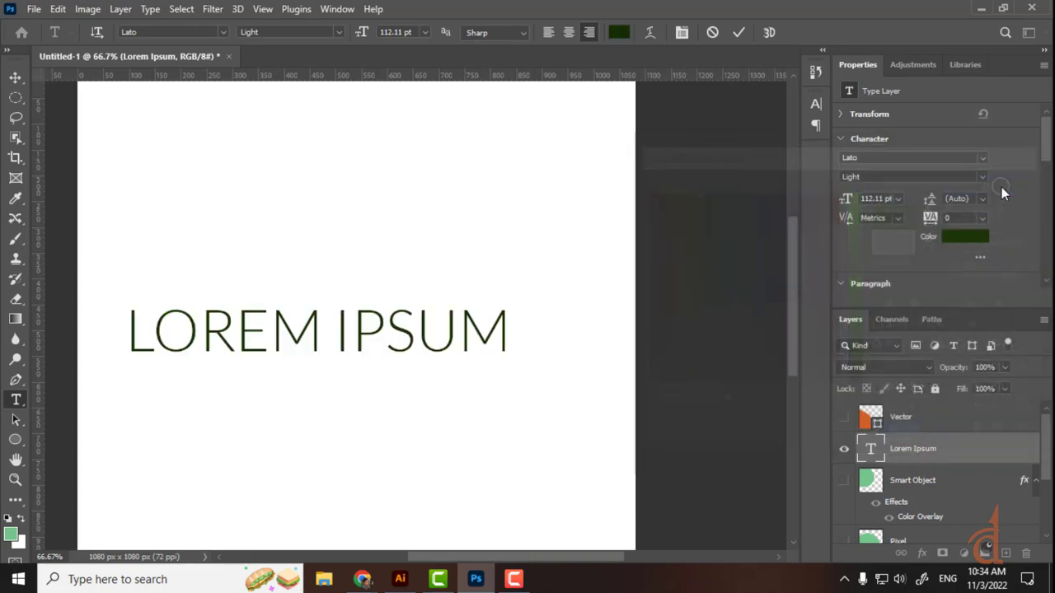
click(18, 77)
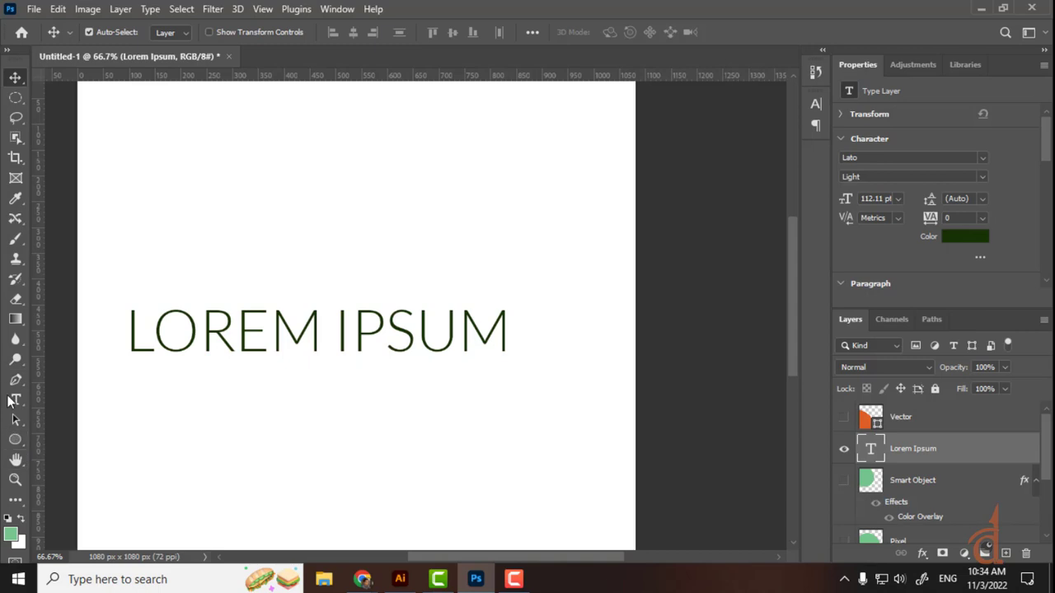
Scale the Lorem Ipsum text down to about 11.4 pt, then enlarge it to about 278 pt
drag(459, 345, 200, 245)
key(ctrl+t)
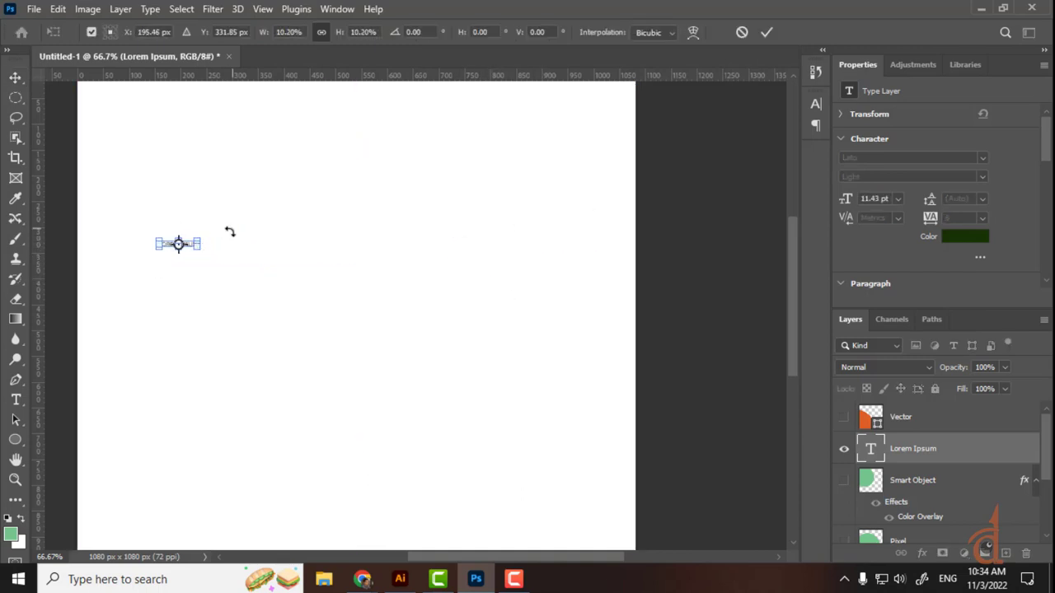
key(Return)
key(ctrl+r)
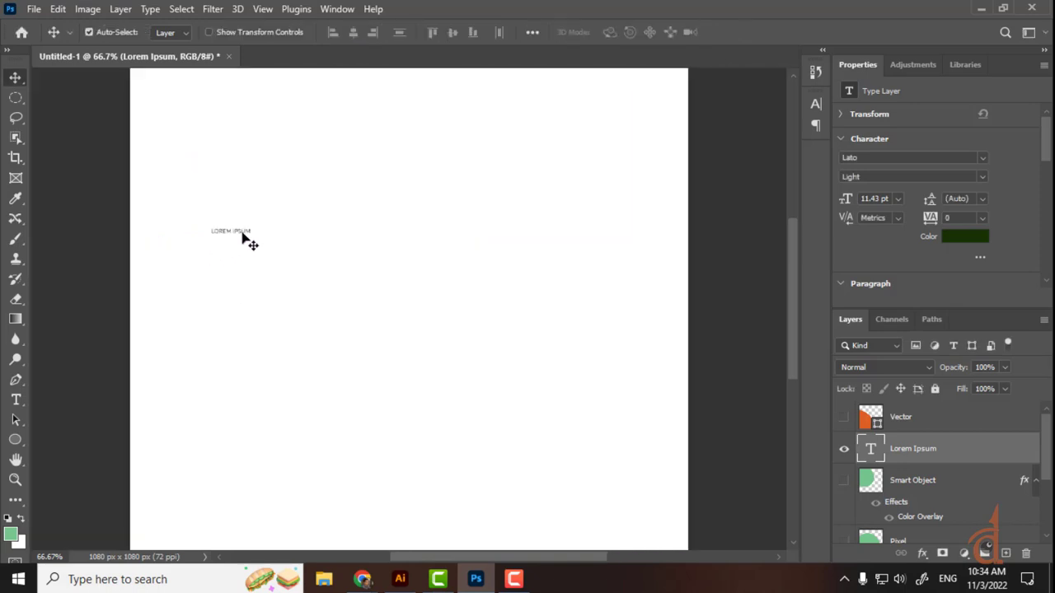
key(ctrl+t)
drag(251, 236, 856, 345)
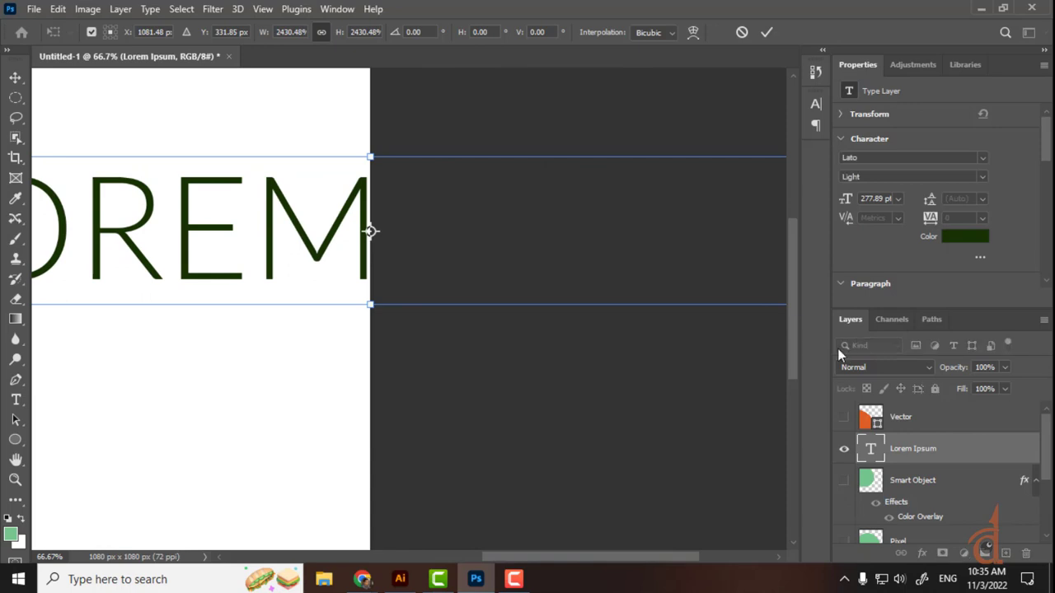
key(Return)
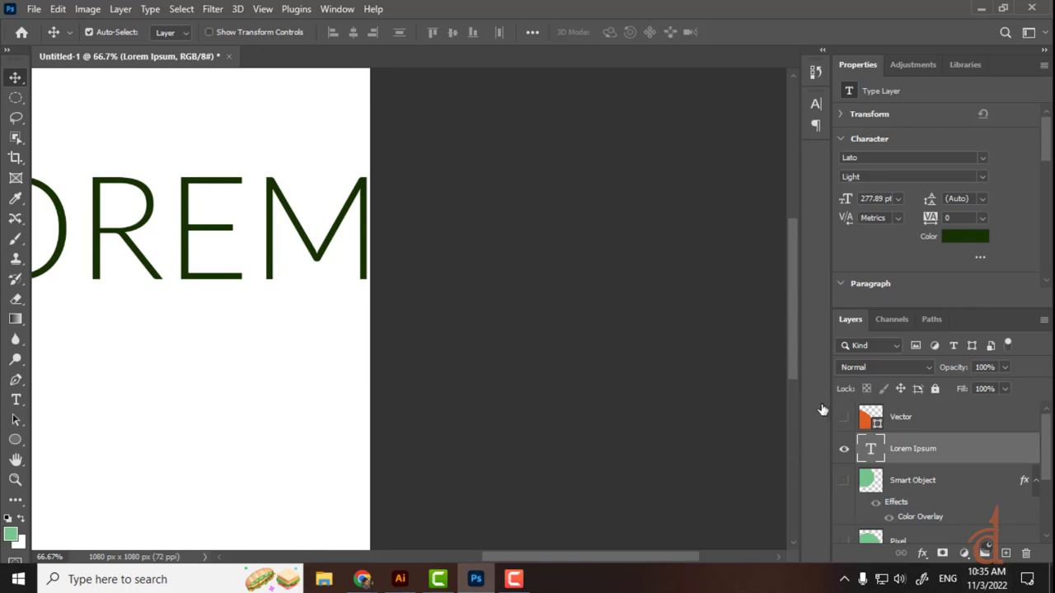
Make a rasterized duplicate of the Lorem Ipsum type layer and hide the original
key(ctrl+j)
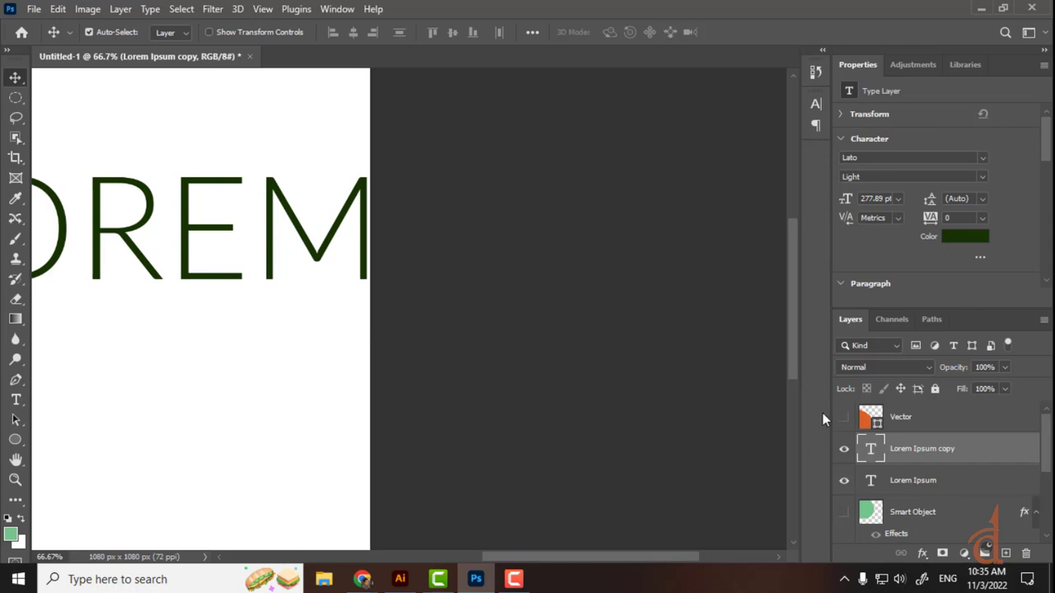
right_click(970, 455)
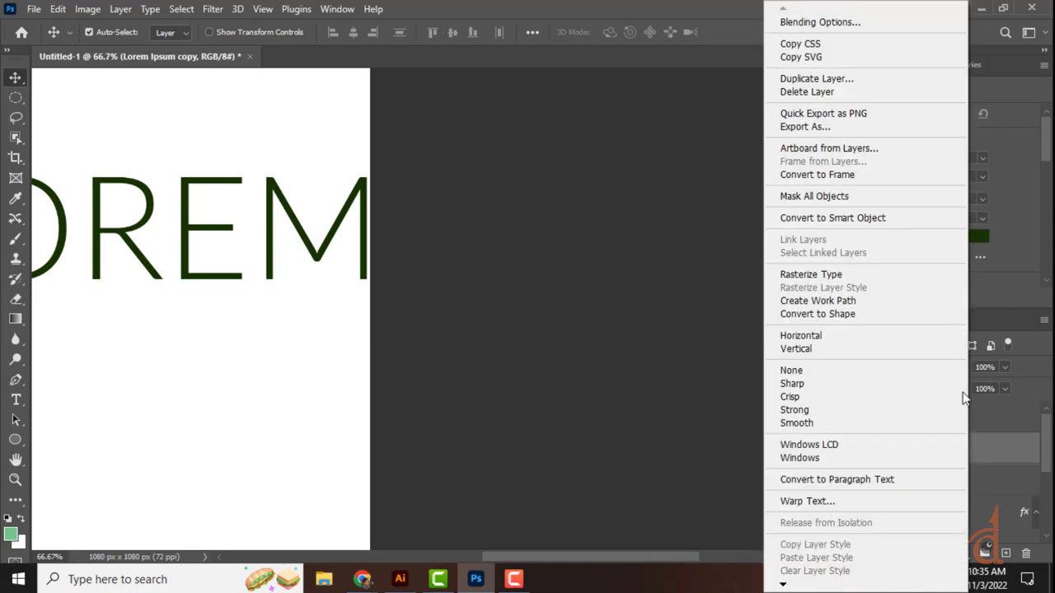
click(866, 280)
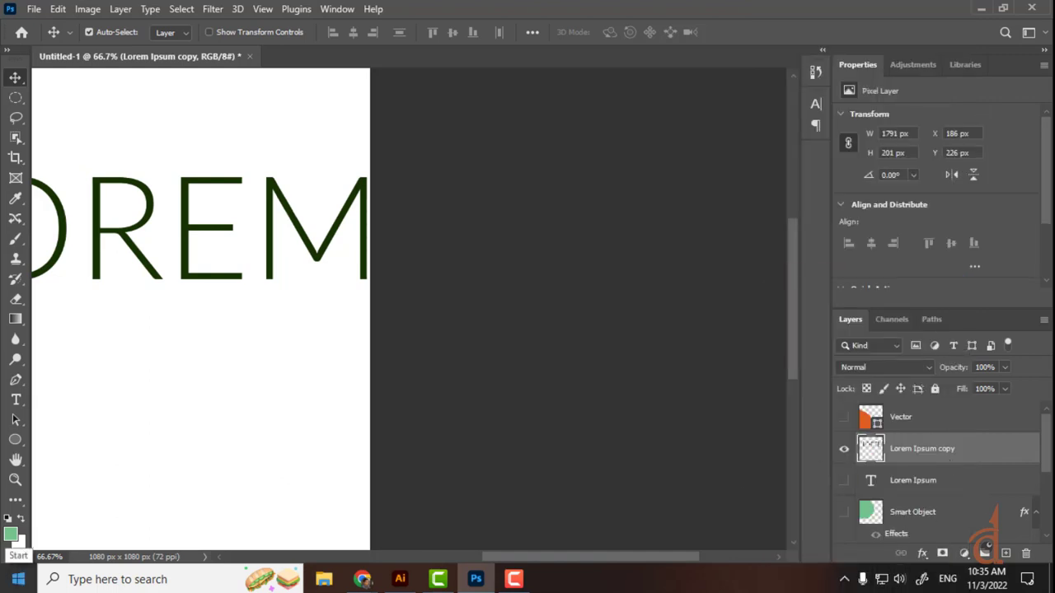
Shrink the rasterized text copy to about 136 px wide, then enlarge it to about 2072 px at about X 581, Y 462 px
key(ctrl+t)
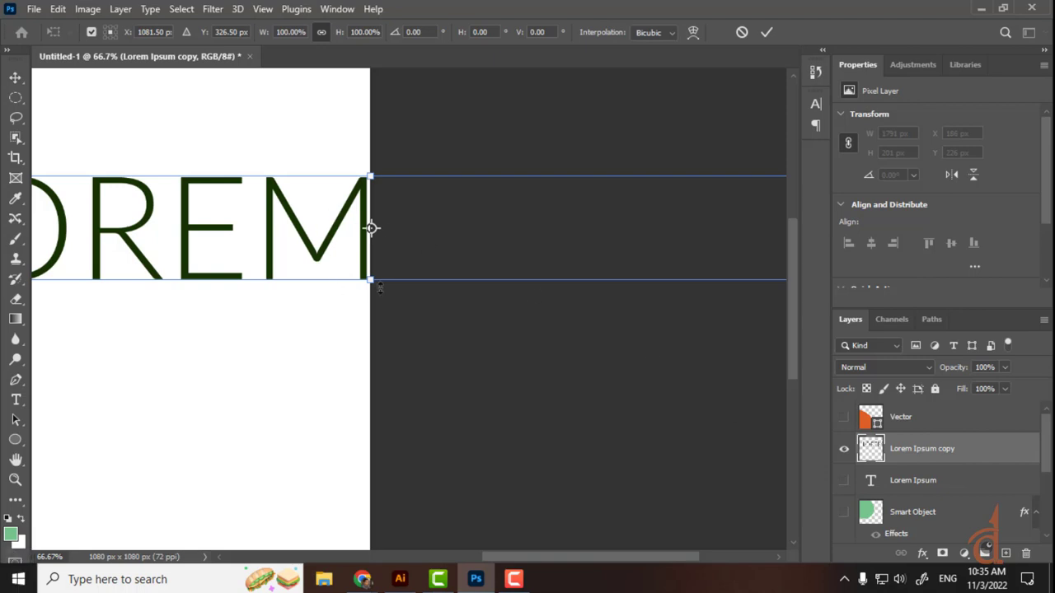
drag(374, 280, 247, 323)
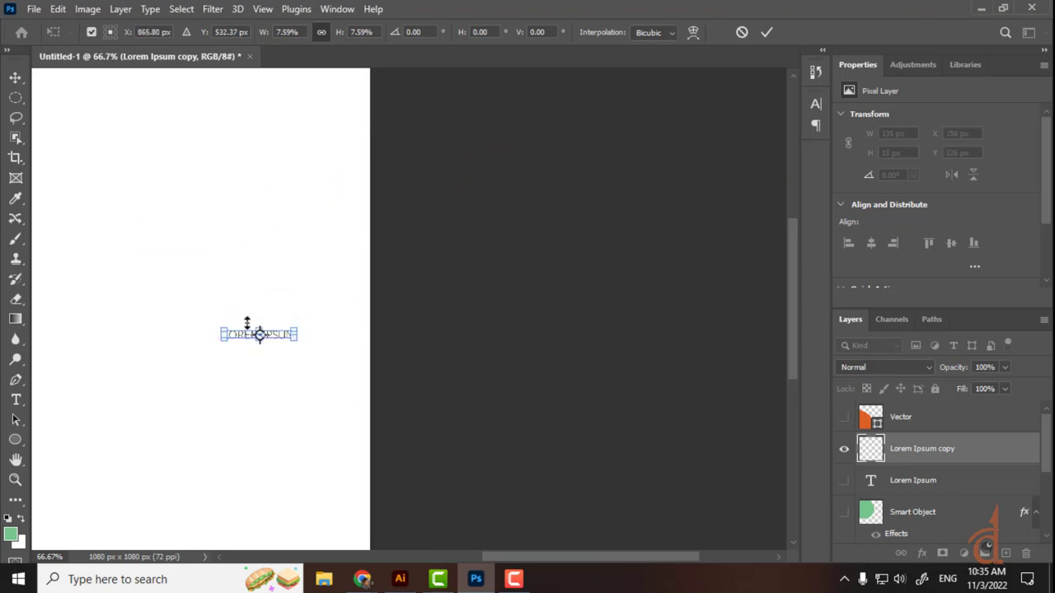
key(Return)
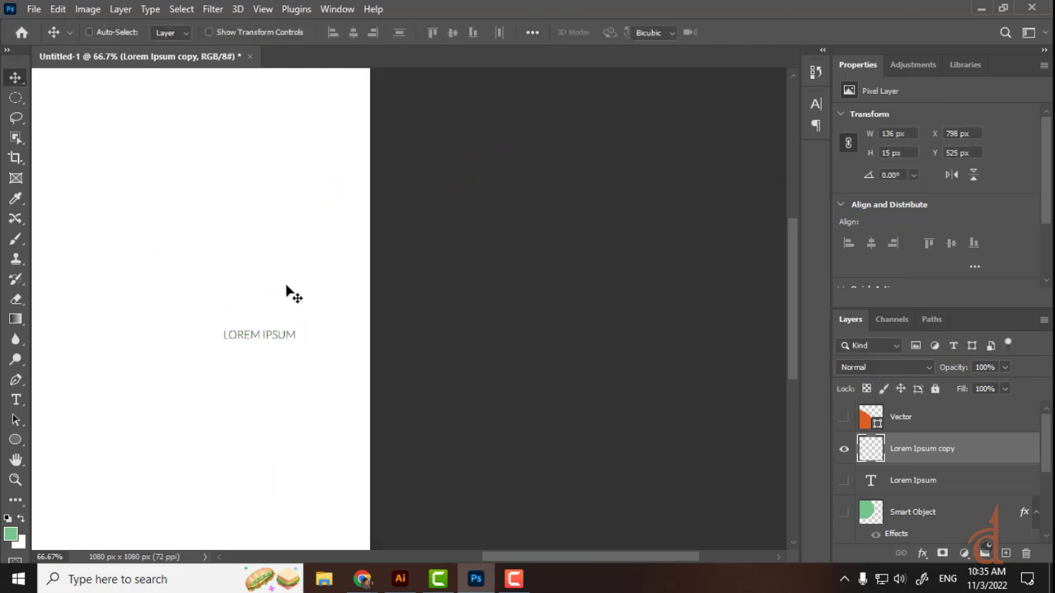
key(ctrl+t)
drag(260, 339, 245, 443)
key(Return)
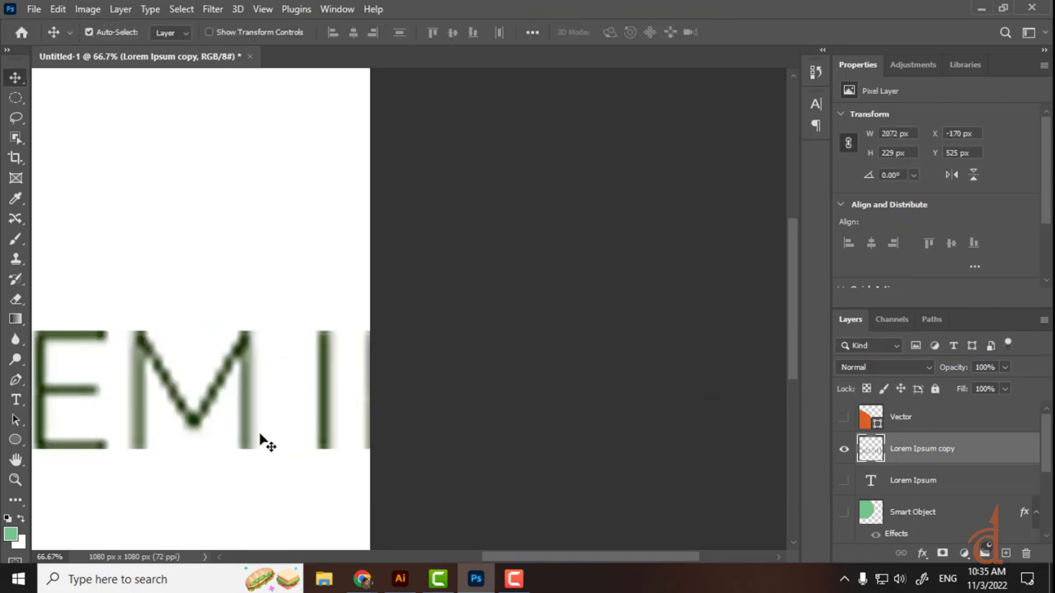
drag(262, 409, 649, 363)
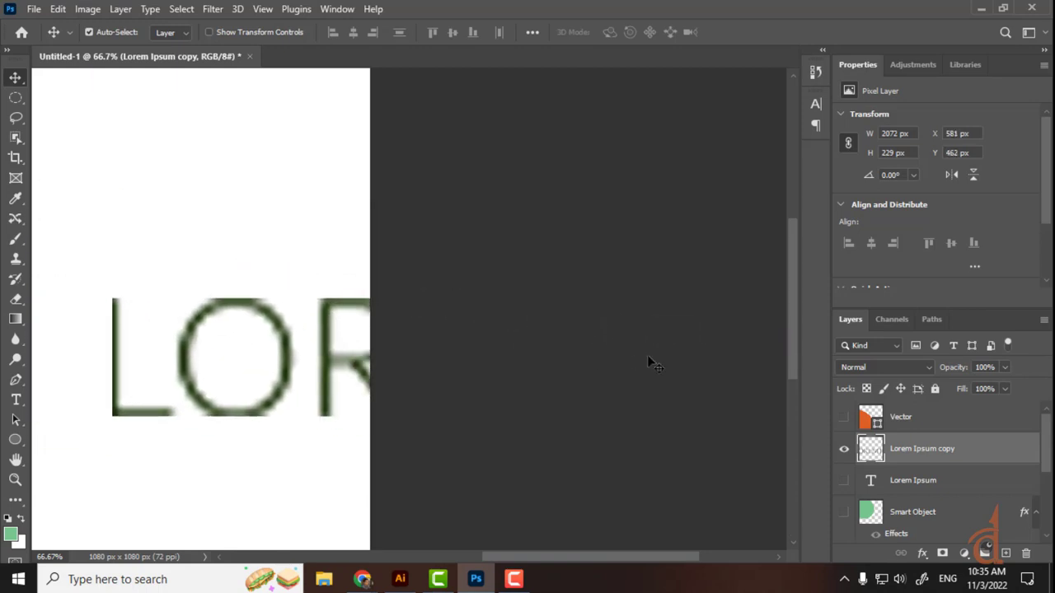
Show the original Lorem Ipsum type layer instead of the rasterized copy and scale it down to about 20 pt
click(844, 450)
click(843, 481)
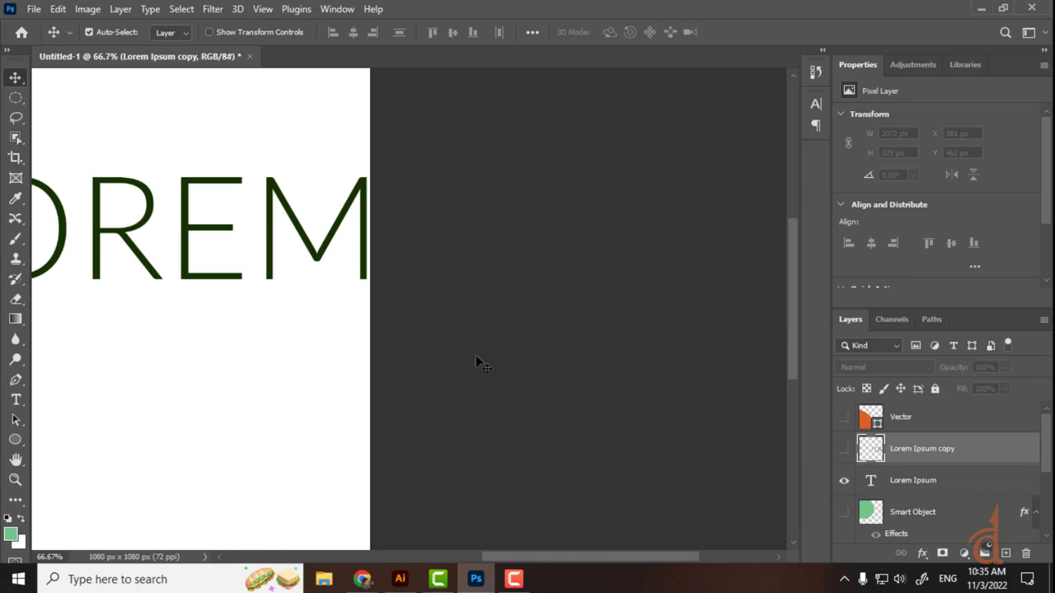
click(886, 485)
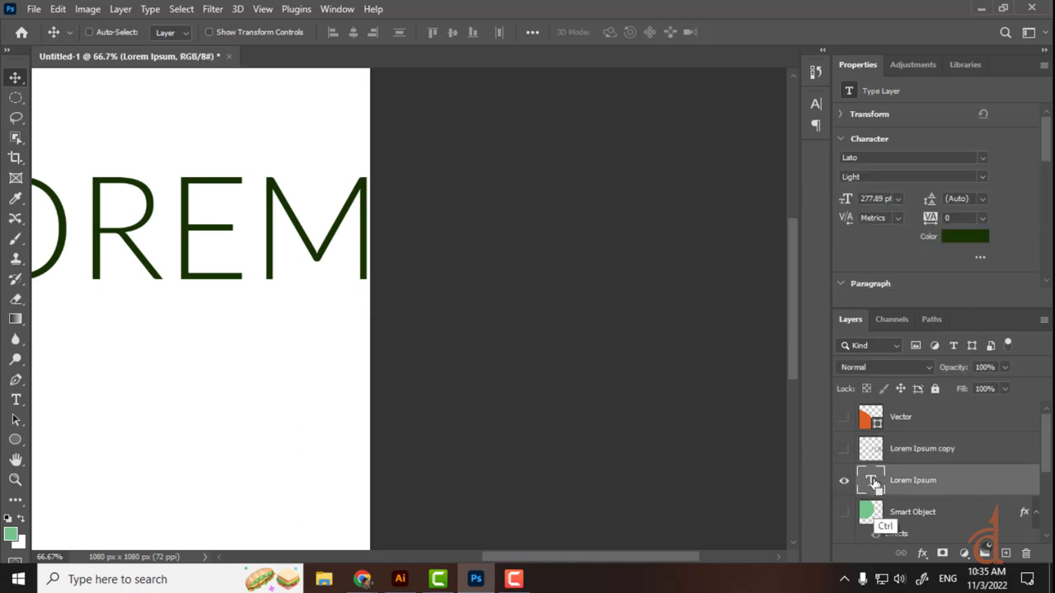
key(ctrl+t)
drag(370, 305, 410, 170)
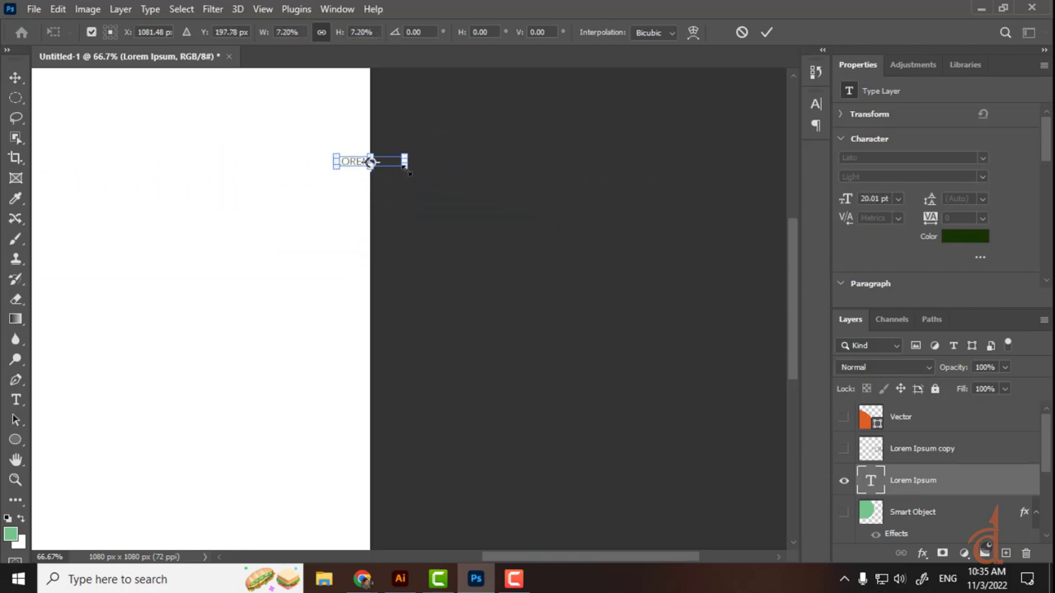
key(Return)
Enlarge the Lorem Ipsum type layer to about 997 pt and shift it left on the canvas
key(ctrl+t)
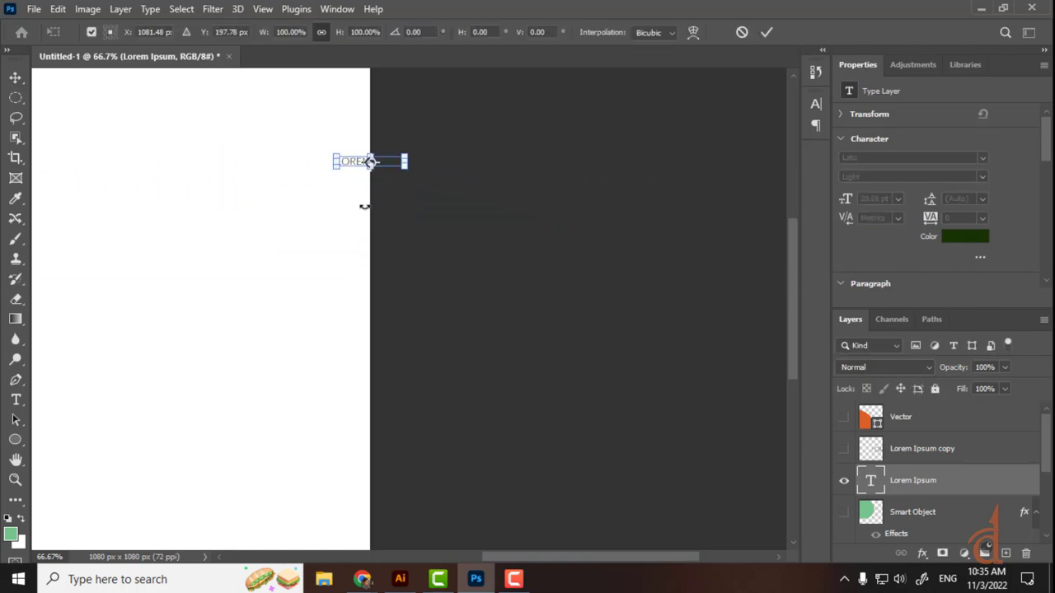
drag(370, 163, 355, 552)
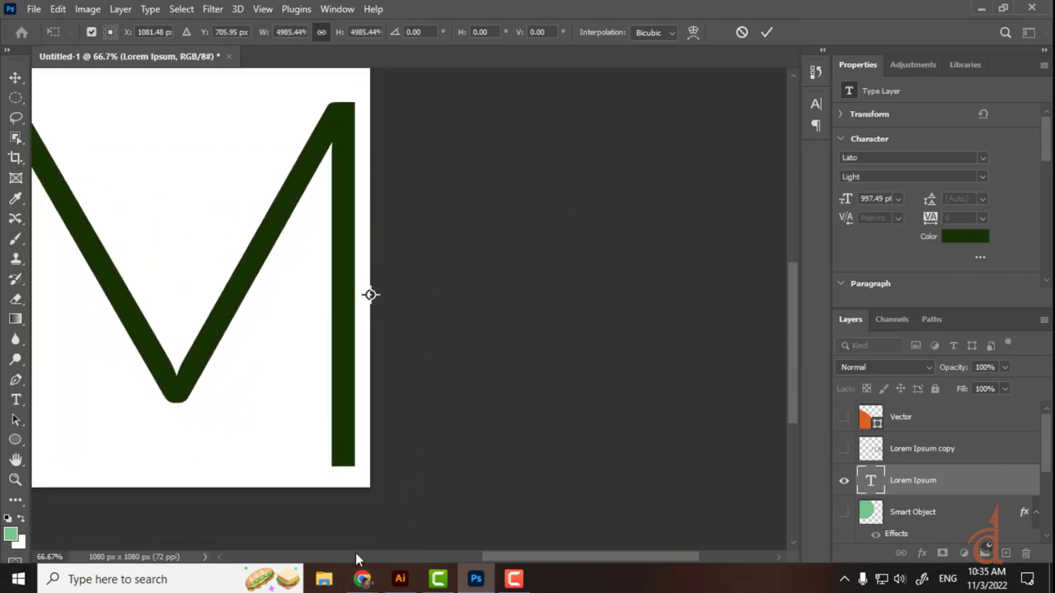
key(Return)
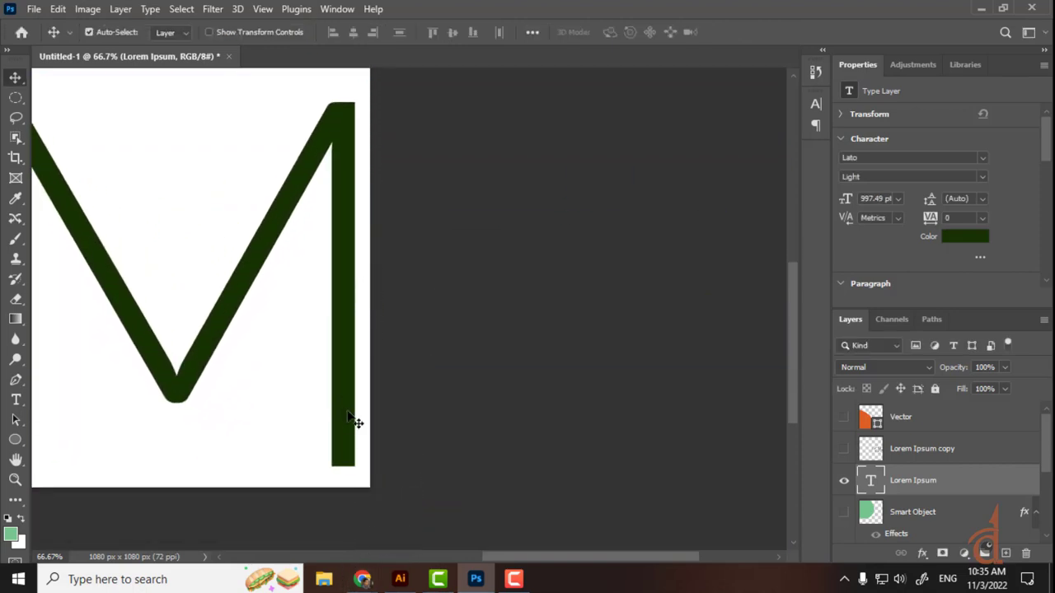
drag(333, 431, 281, 437)
Scale the oversized Lorem Ipsum type layer down to about 178 pt
key(ctrl+minus)
key(ctrl+minus)
key(ctrl+minus)
key(ctrl+minus)
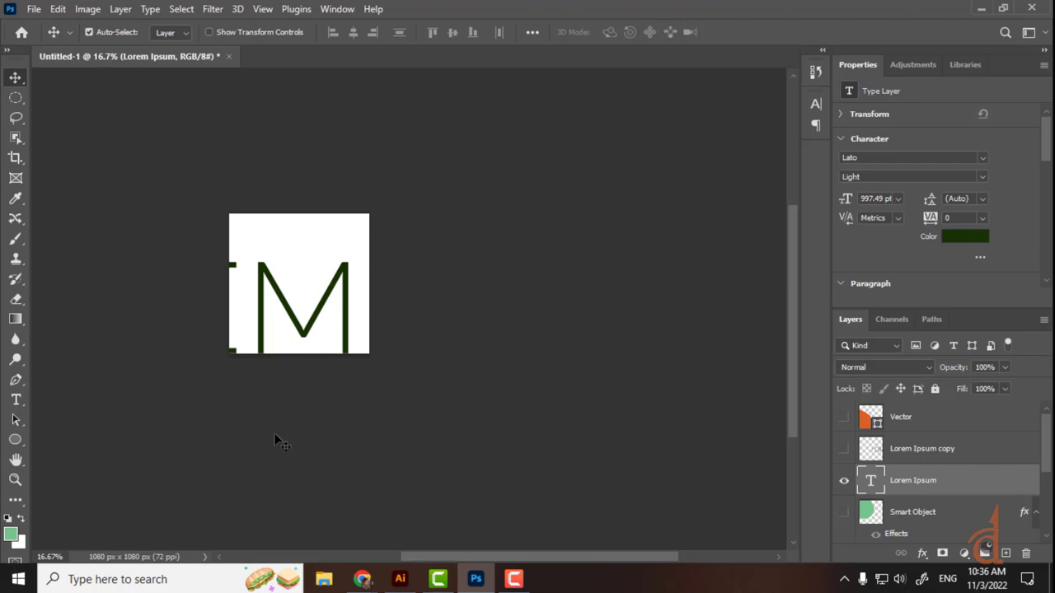
key(ctrl+t)
drag(352, 239, 319, 289)
key(Return)
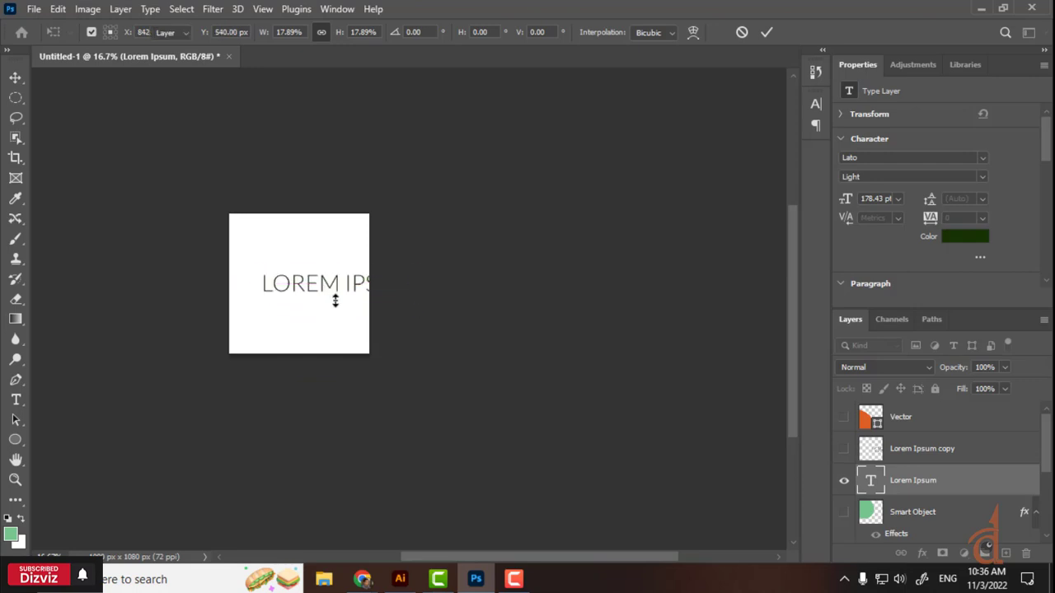
Create a new transparent 1080 x 1080 px RGB document with the resolution set to 300 pixels/inch
key(ctrl)
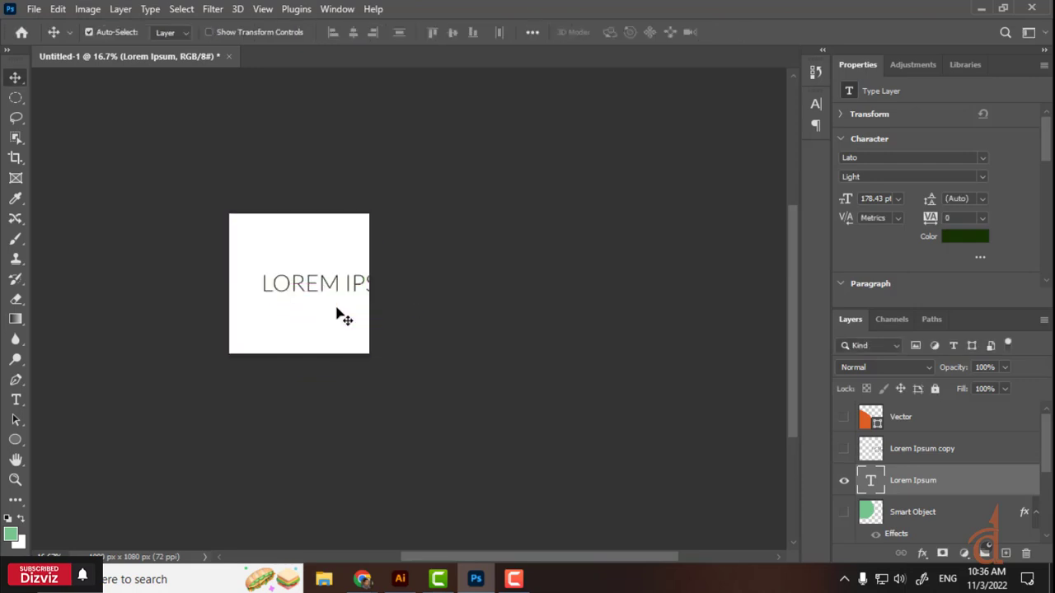
key(ctrl+n)
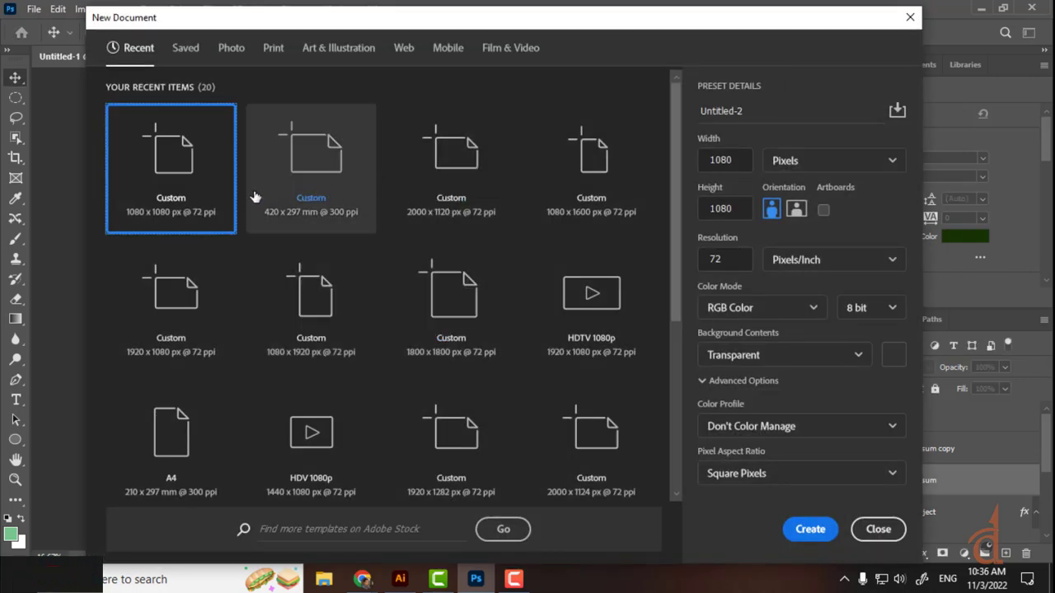
click(737, 259)
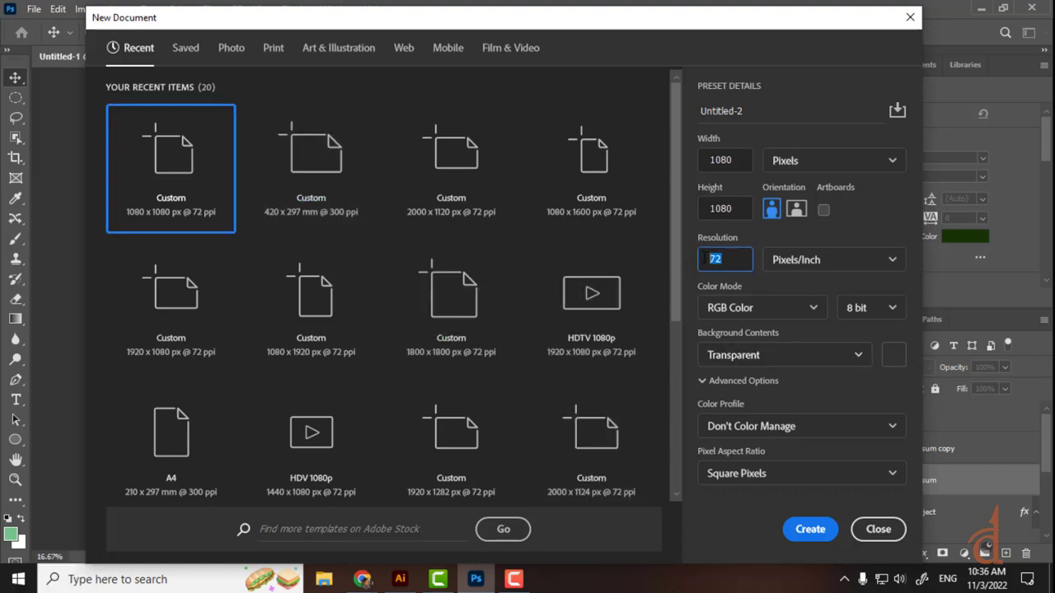
text(300)
click(806, 529)
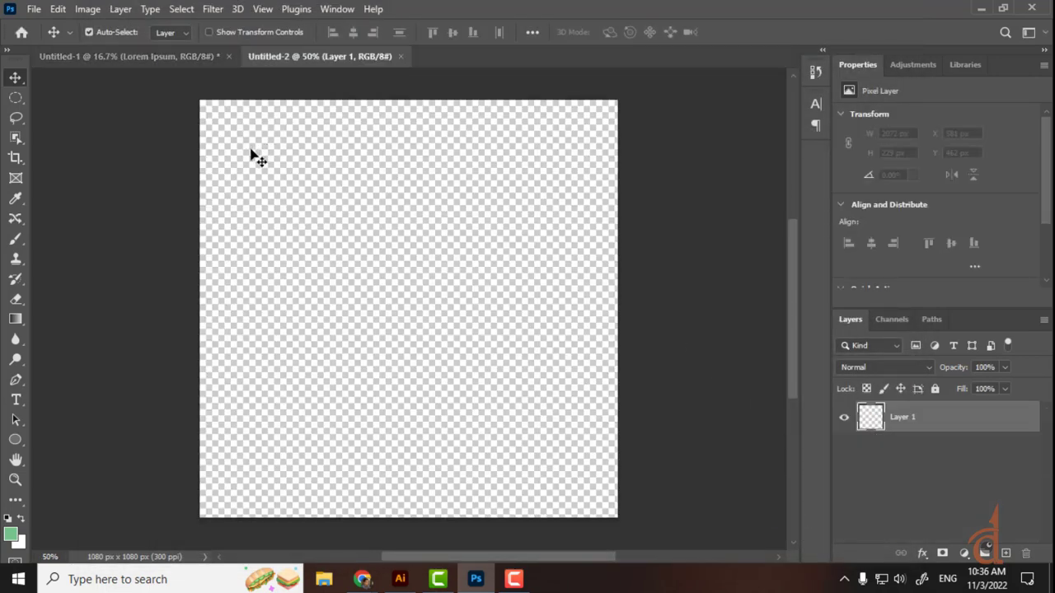
Show the rulers around the blank document and switch their units to inches
key(ctrl+r)
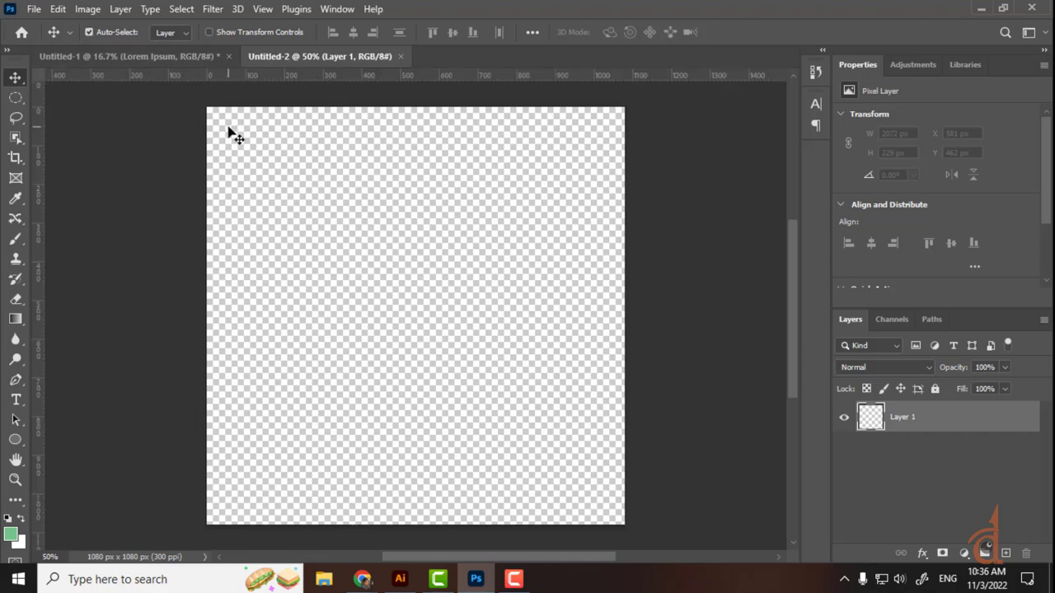
right_click(591, 59)
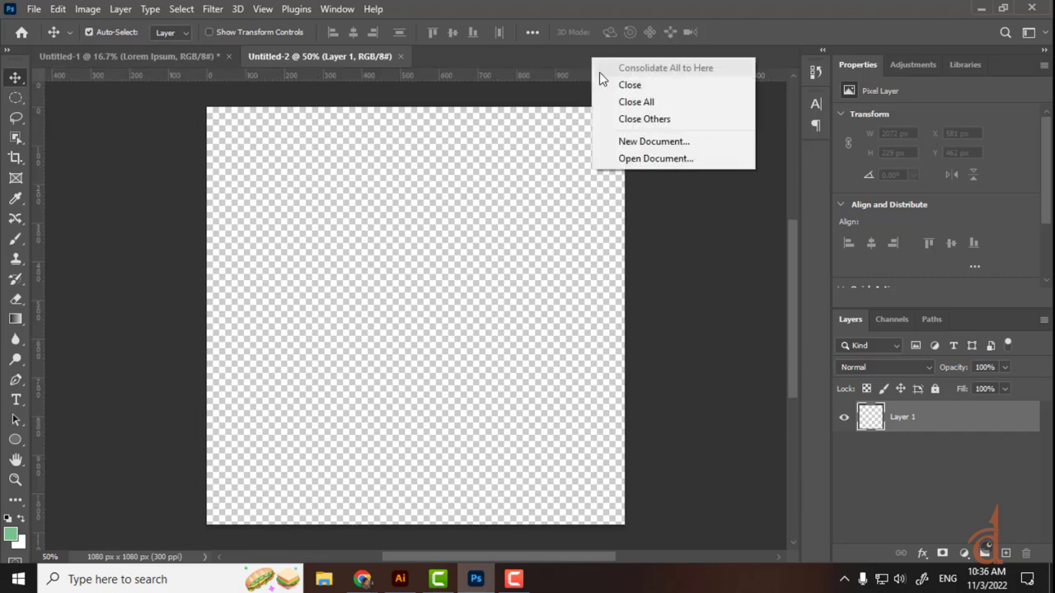
right_click(536, 75)
click(567, 93)
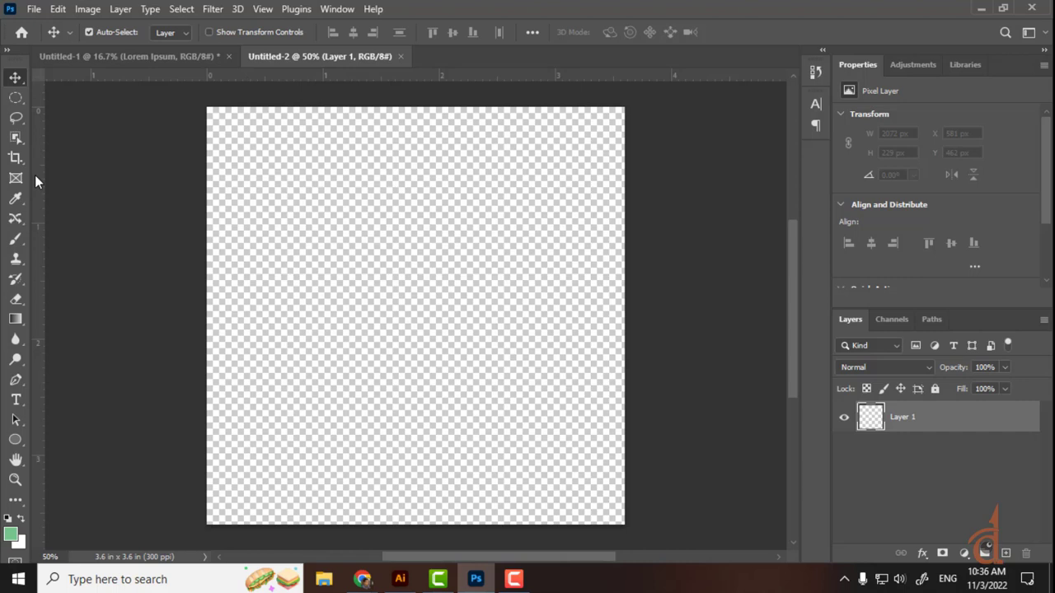
Place a vertical guide and a horizontal guide at about 1 inch from the canvas's upper-left corner
drag(41, 307, 323, 111)
drag(299, 75, 295, 223)
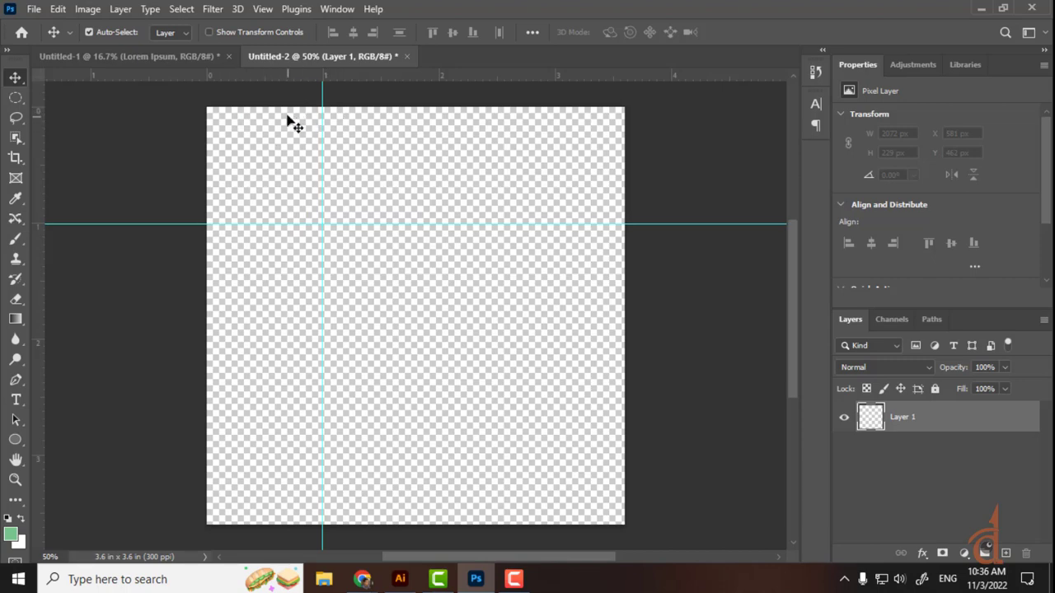
key(ctrl)
key(ctrl+plus)
key(ctrl+plus)
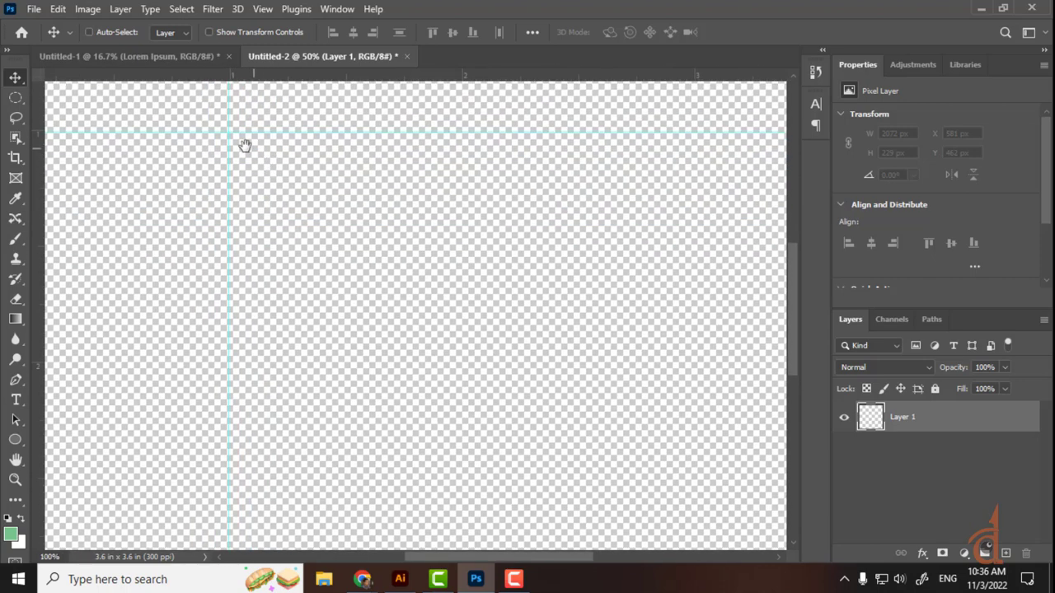
drag(242, 146, 458, 418)
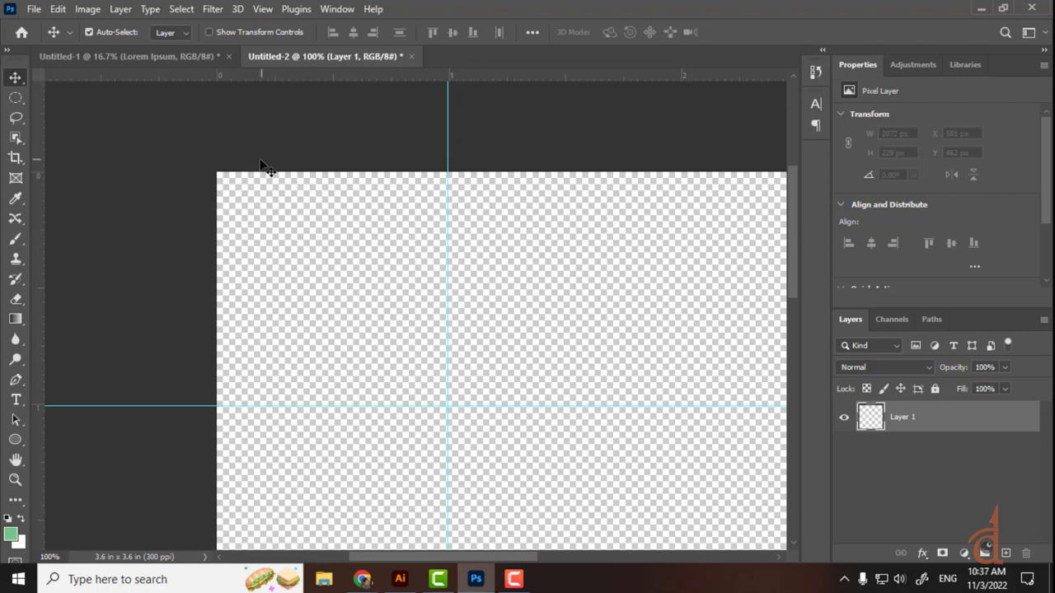
click(33, 9)
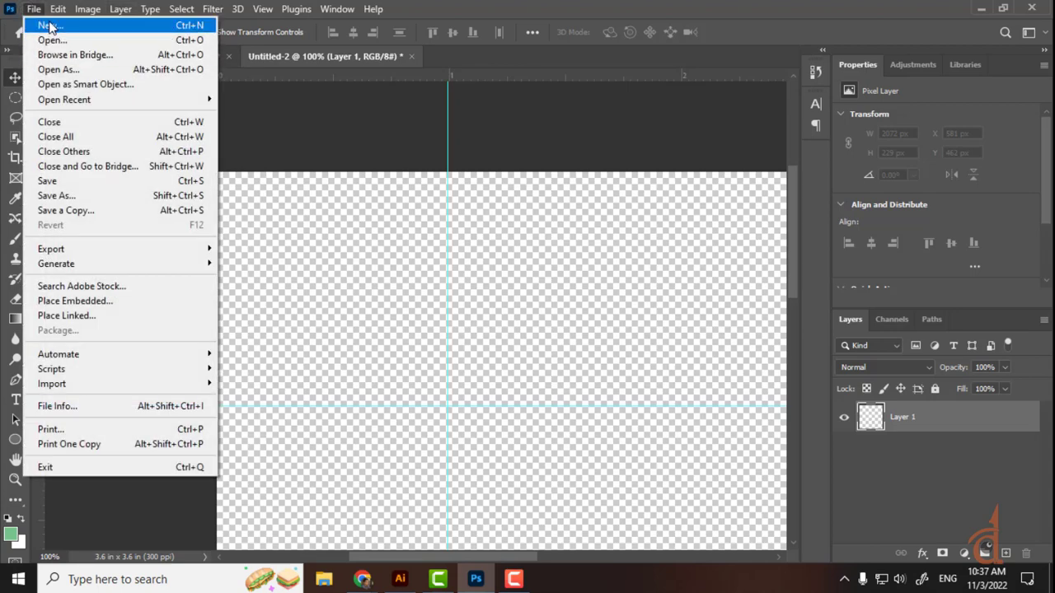
mouse_move(65, 12)
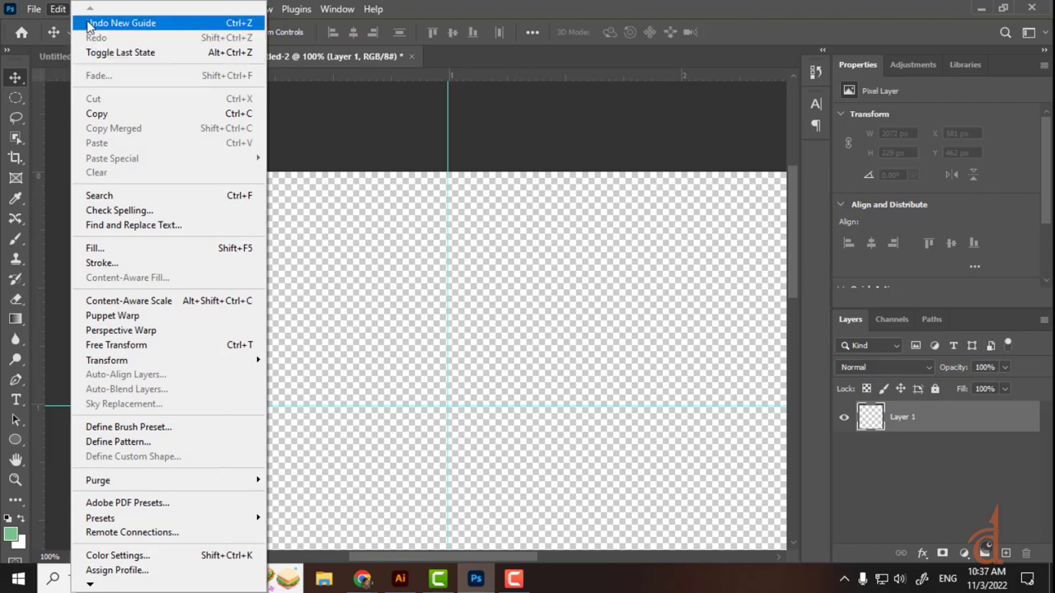
click(551, 8)
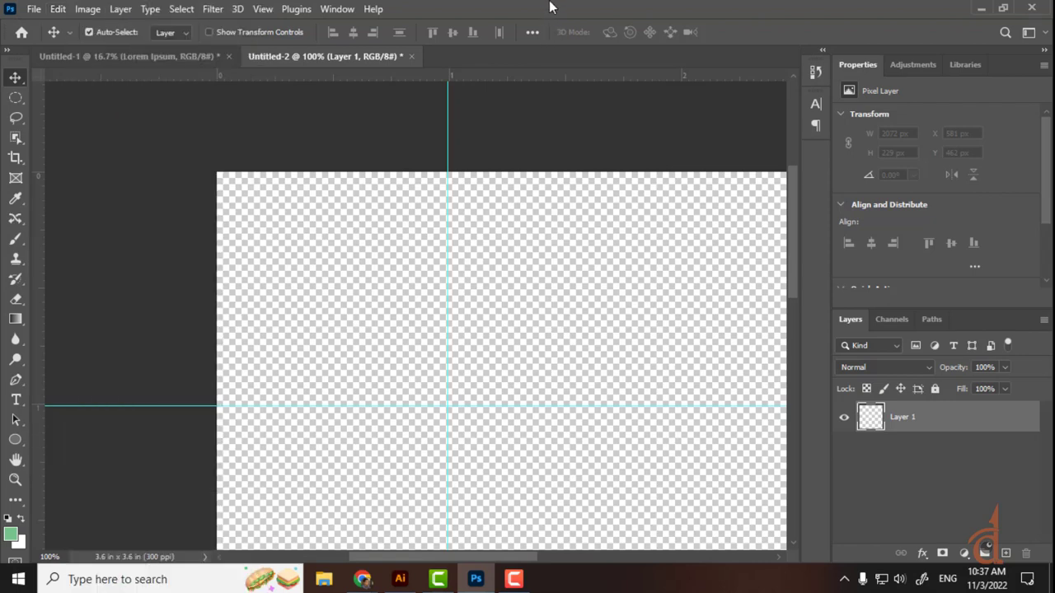
click(88, 9)
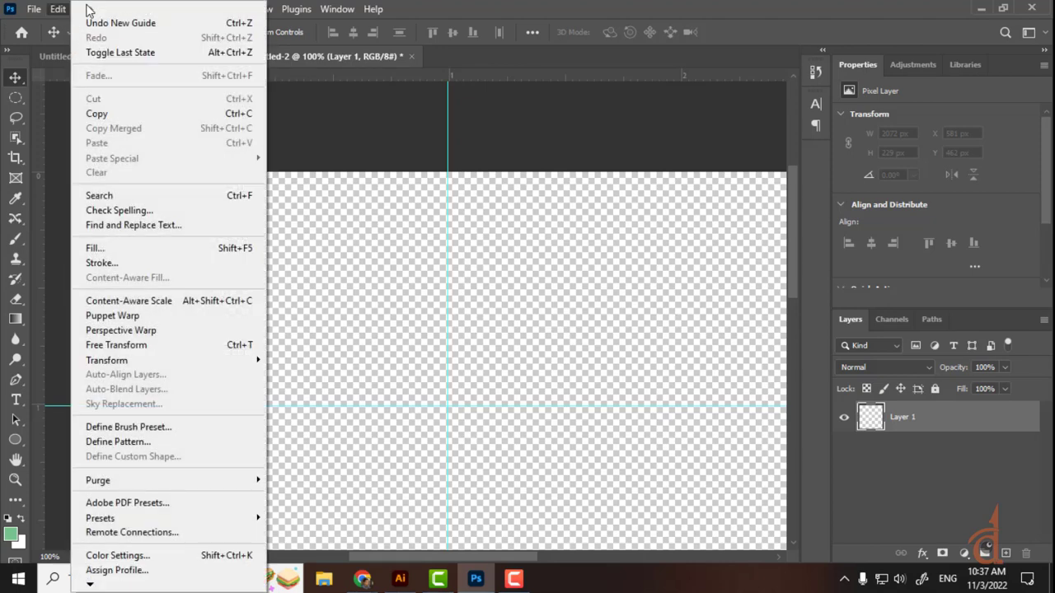
click(58, 8)
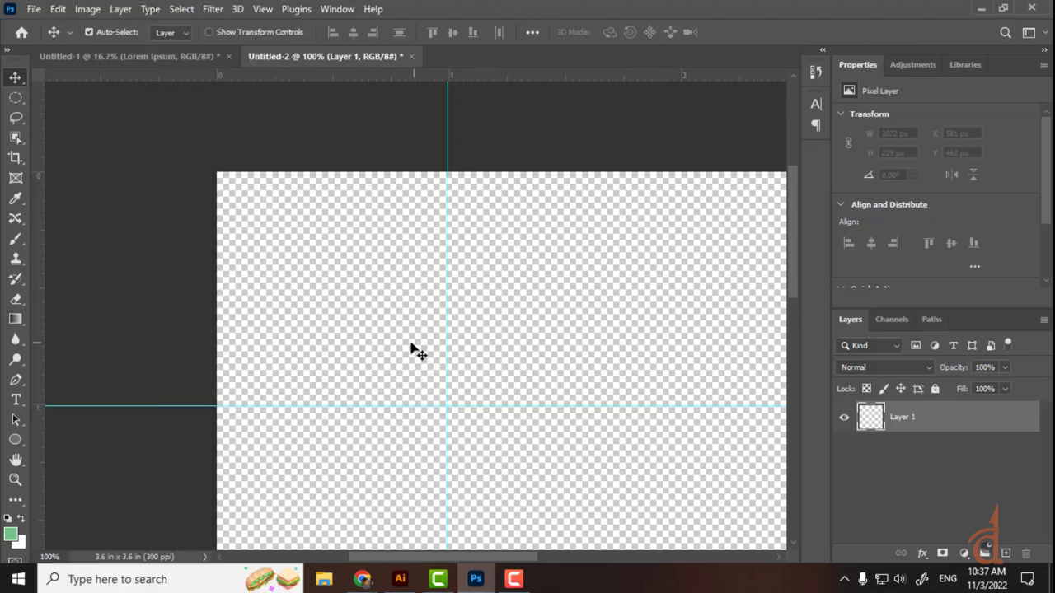
Check the document's resolution in Image Size, followed by the resolution setting offered for a new document
click(211, 104)
click(88, 9)
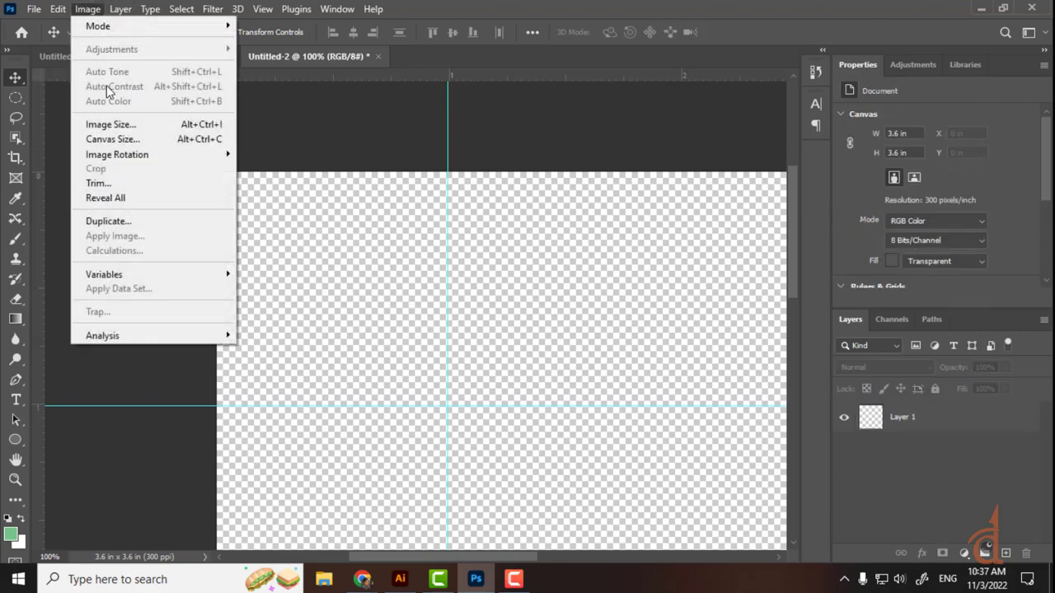
click(112, 126)
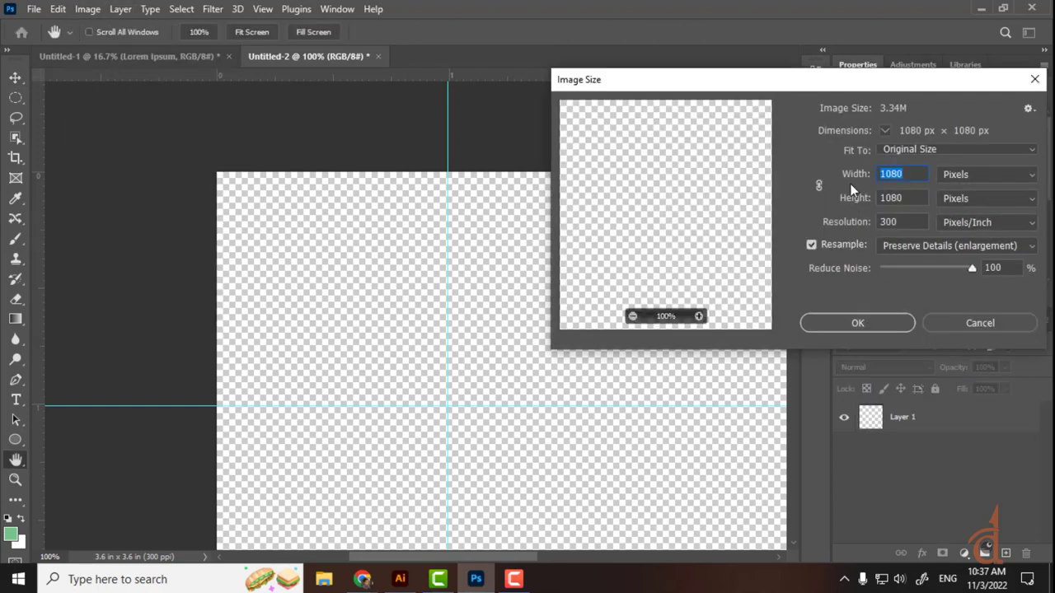
double_click(881, 221)
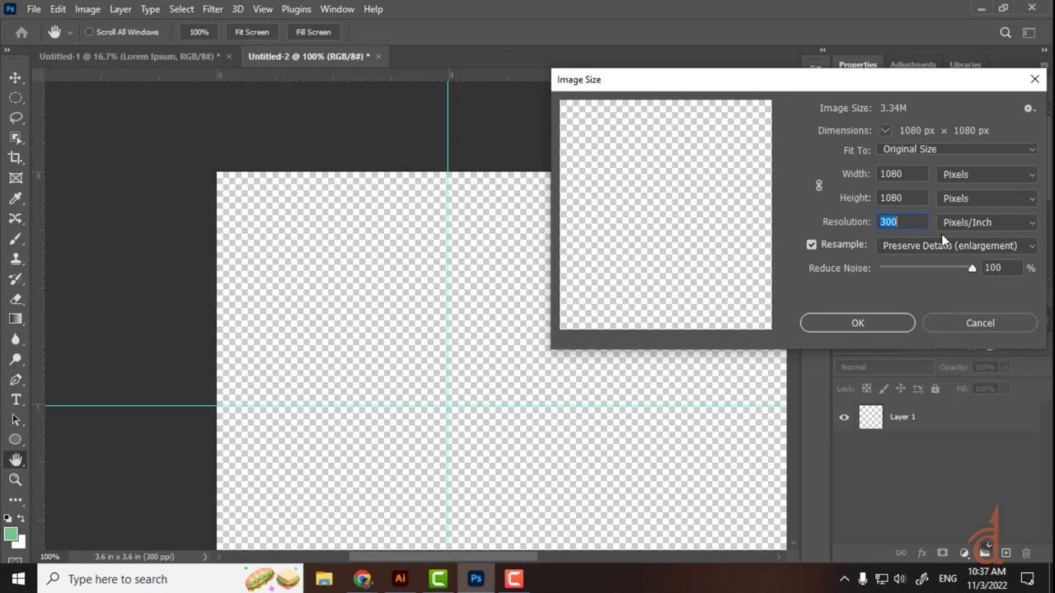
key(Return)
key(ctrl)
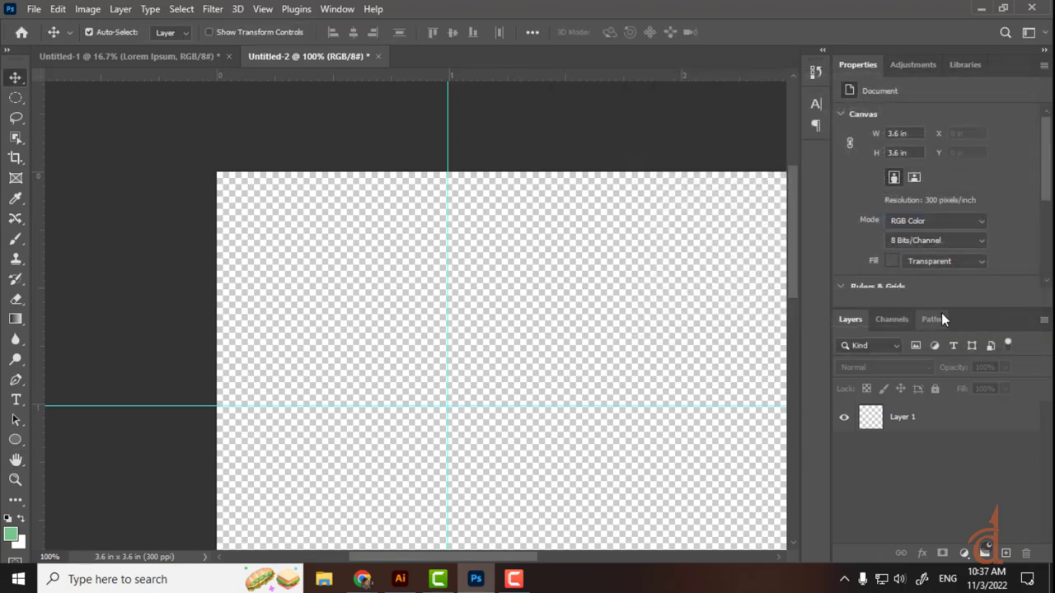
key(ctrl+n)
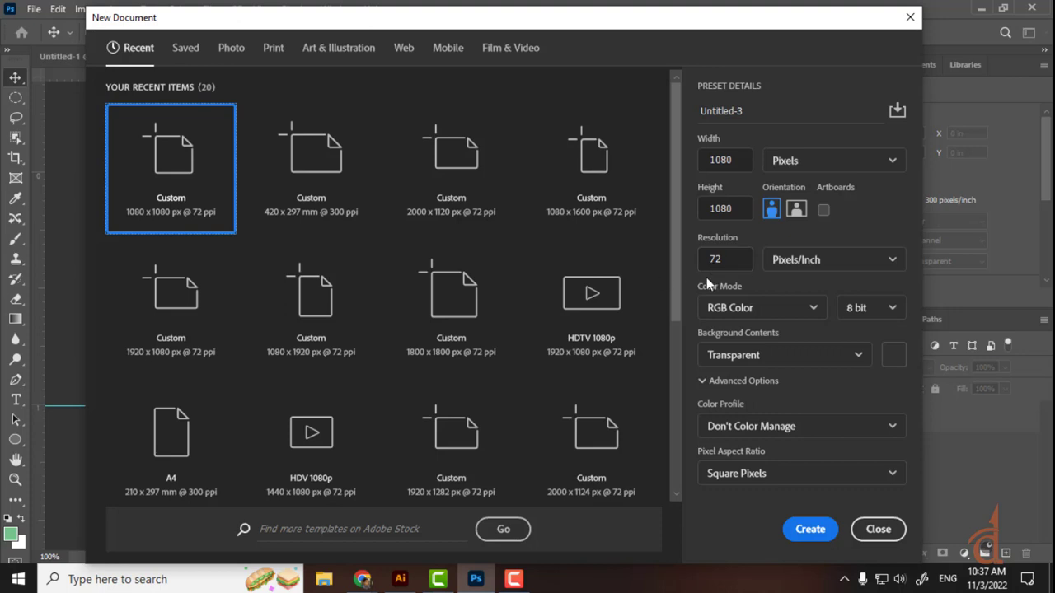
Switch to Illustrator and create a blank Letter document of 612 x 792 pt
click(412, 567)
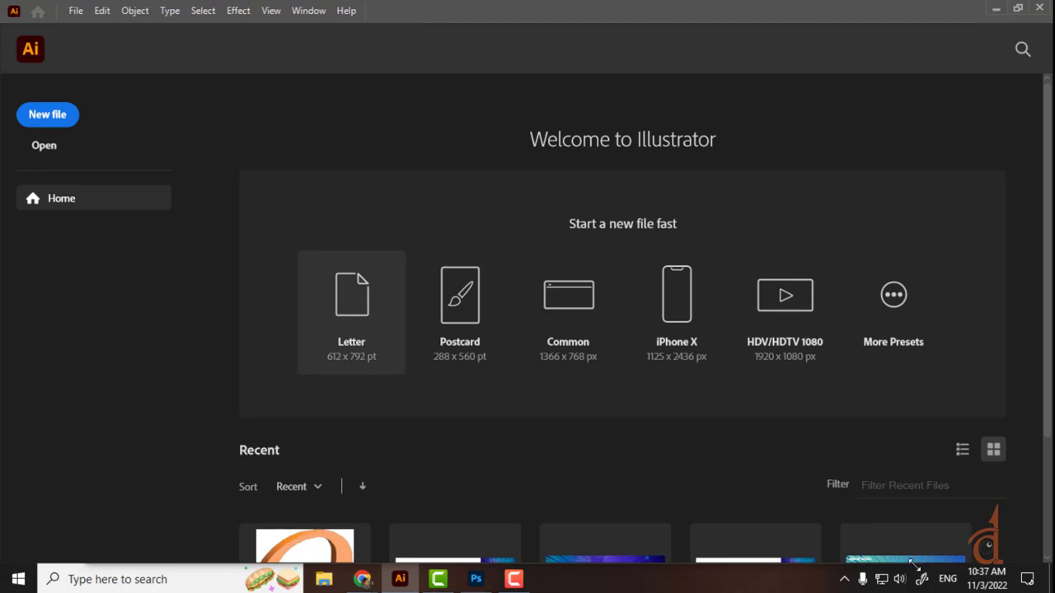
click(362, 312)
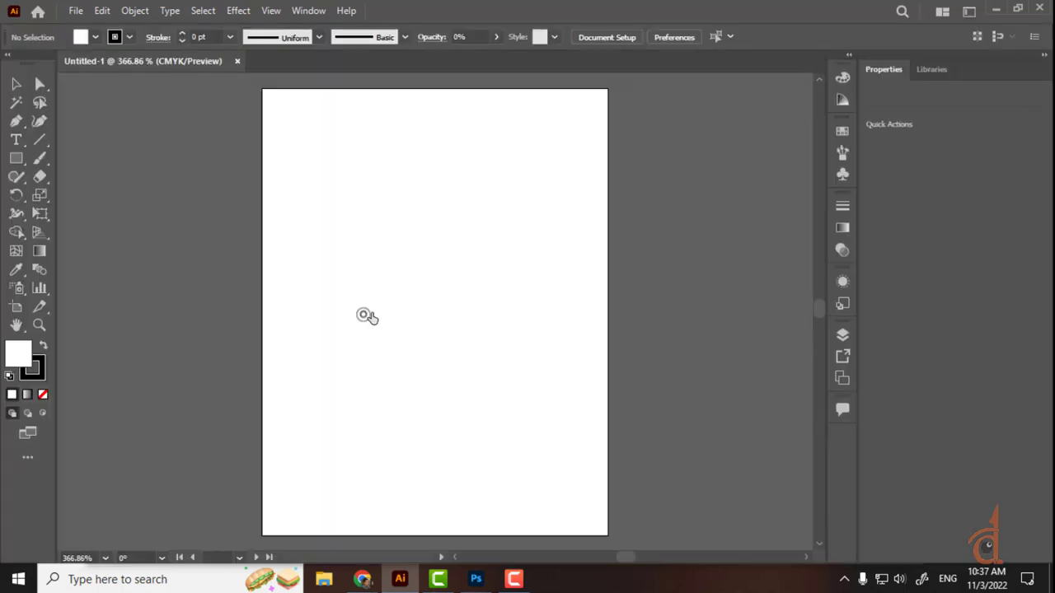
Paint a small zigzag and a dense scribble with the 5 pt Round brush, and move the scribble to about X 359, Y 121 pt
click(40, 159)
mouse_move(327, 264)
mouse_down()
mouse_move(355, 297)
mouse_move(377, 288)
mouse_move(359, 319)
mouse_move(394, 302)
mouse_move(357, 344)
mouse_move(373, 322)
mouse_up()
key(v)
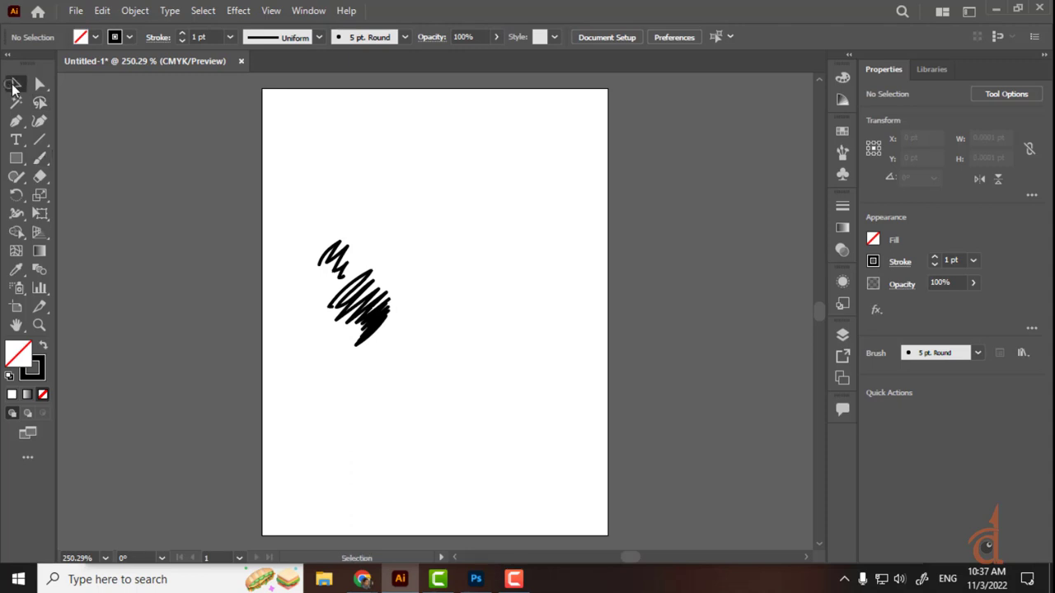
click(380, 317)
mouse_move(381, 318)
mouse_down()
mouse_move(450, 232)
mouse_move(486, 167)
mouse_up()
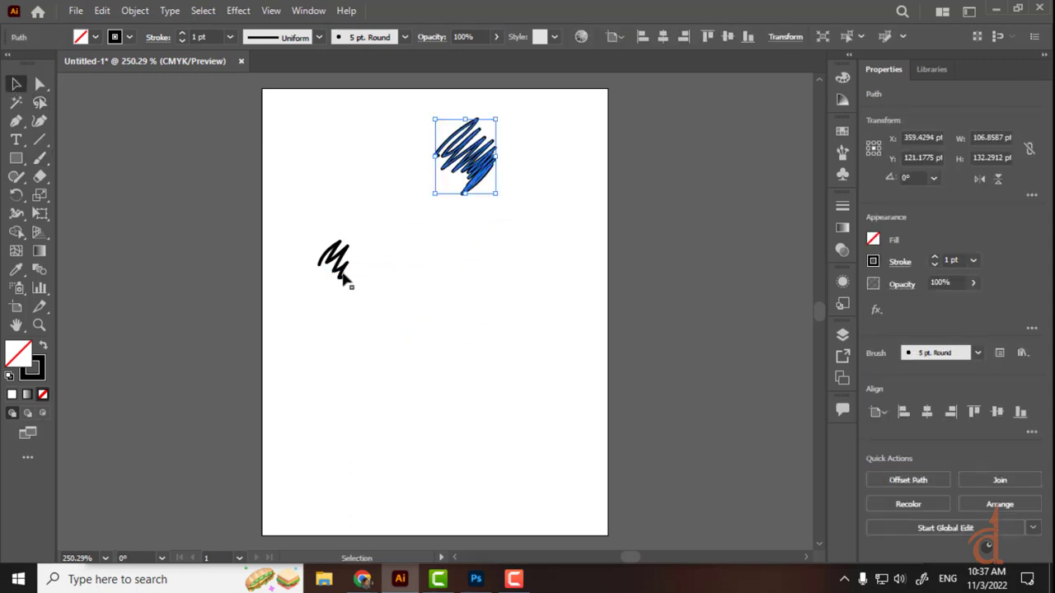
Enlarge the small zigzag path to about 211 x 289 pt, centred at about X 180, Y 352 pt
click(352, 265)
click(338, 258)
mouse_move(338, 258)
mouse_down()
mouse_move(434, 191)
mouse_move(304, 368)
mouse_up()
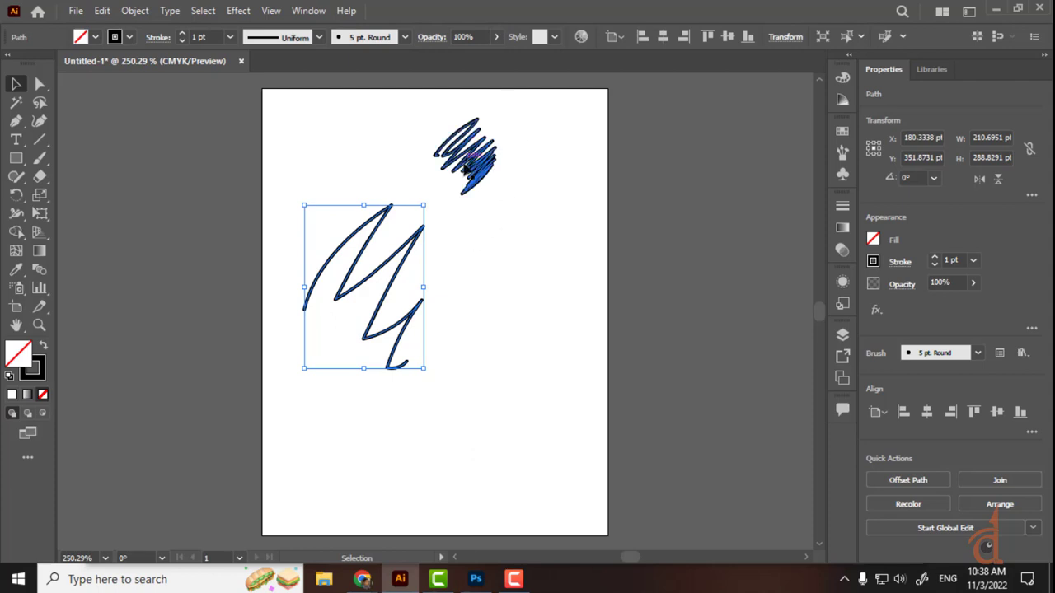
Enlarge the dense scribble path at the artboard's upper right to about 239 x 286 pt
click(485, 165)
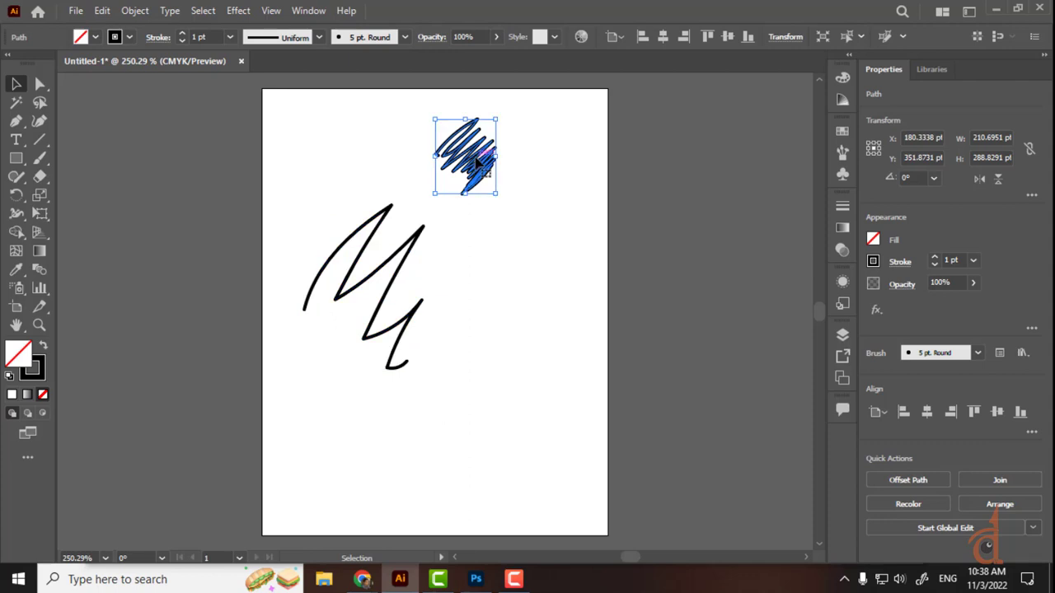
mouse_move(495, 192)
mouse_down()
mouse_move(486, 173)
mouse_move(569, 275)
mouse_up()
click(493, 212)
click(495, 292)
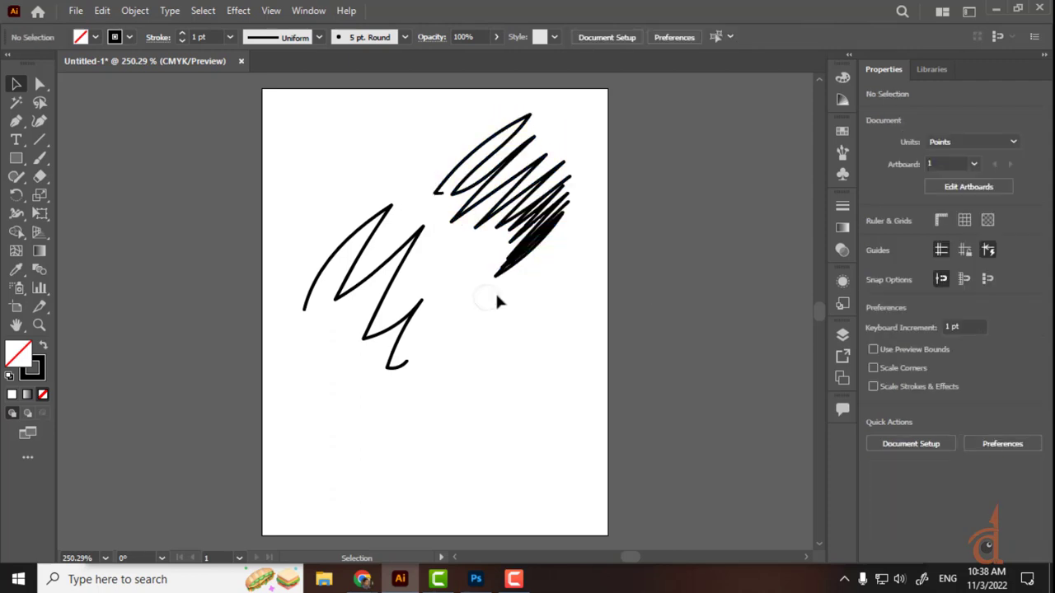
Stretch the dense scribble further toward the artboard's lower left and shift the zigzag path down to about Y 366 pt
click(518, 259)
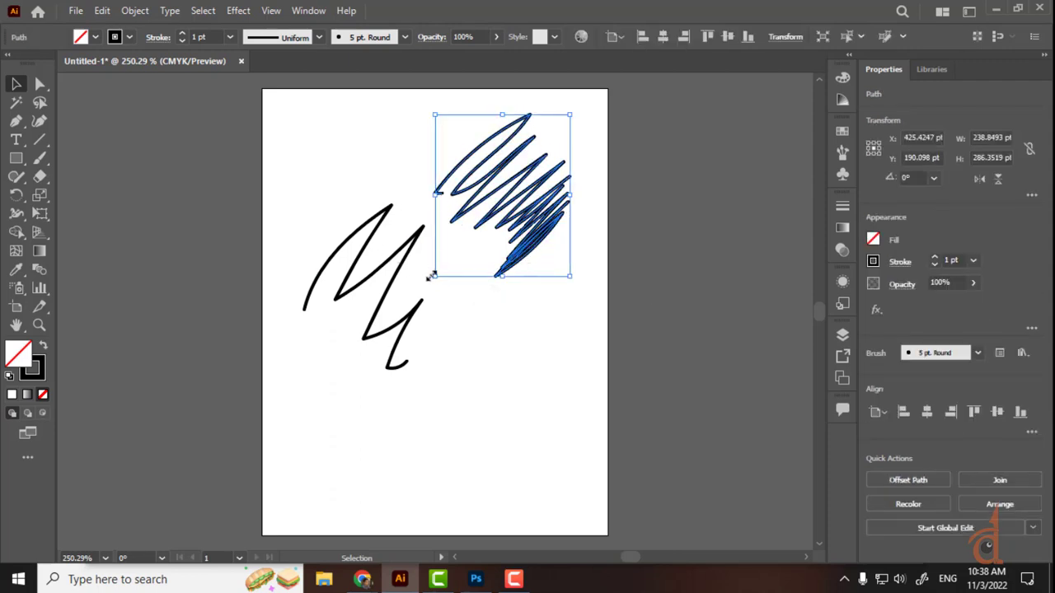
mouse_move(434, 276)
mouse_down()
mouse_move(367, 331)
mouse_move(398, 306)
mouse_move(389, 312)
mouse_up()
click(414, 415)
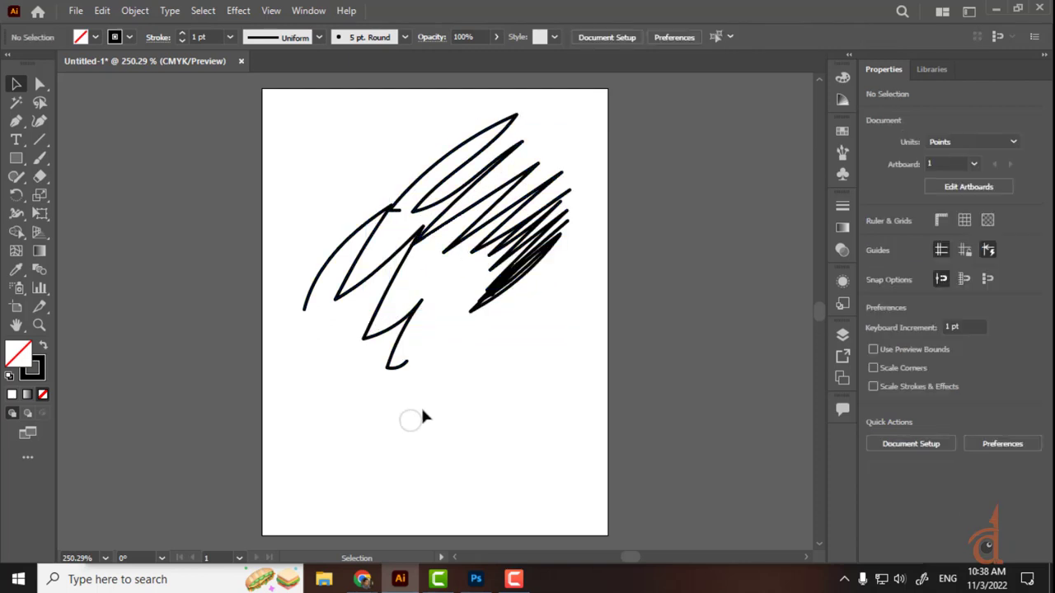
mouse_move(388, 305)
mouse_down()
mouse_move(405, 301)
mouse_move(385, 307)
mouse_up()
Switch to WhatsApp Web in Chrome and view the first course certificate image in the Dizviz Batches 2022 chat
mouse_move(368, 582)
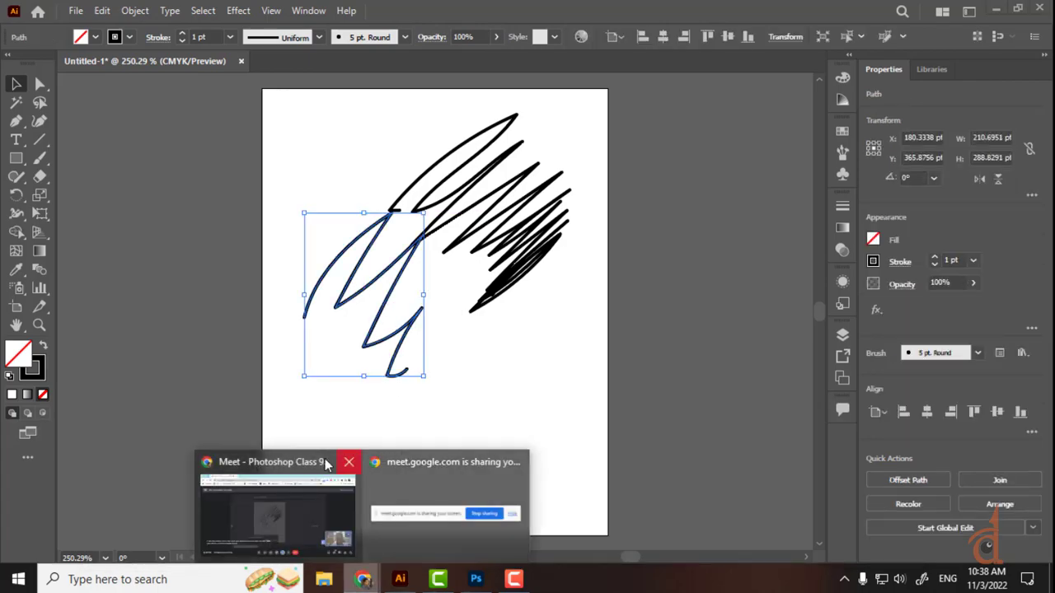
click(289, 506)
key(ctrl+1)
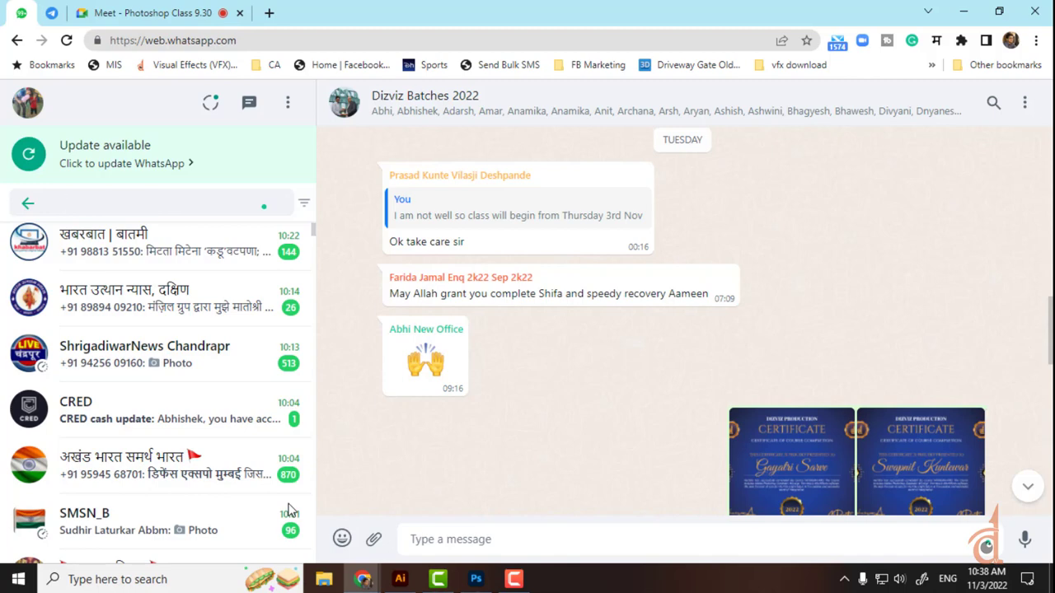
click(792, 463)
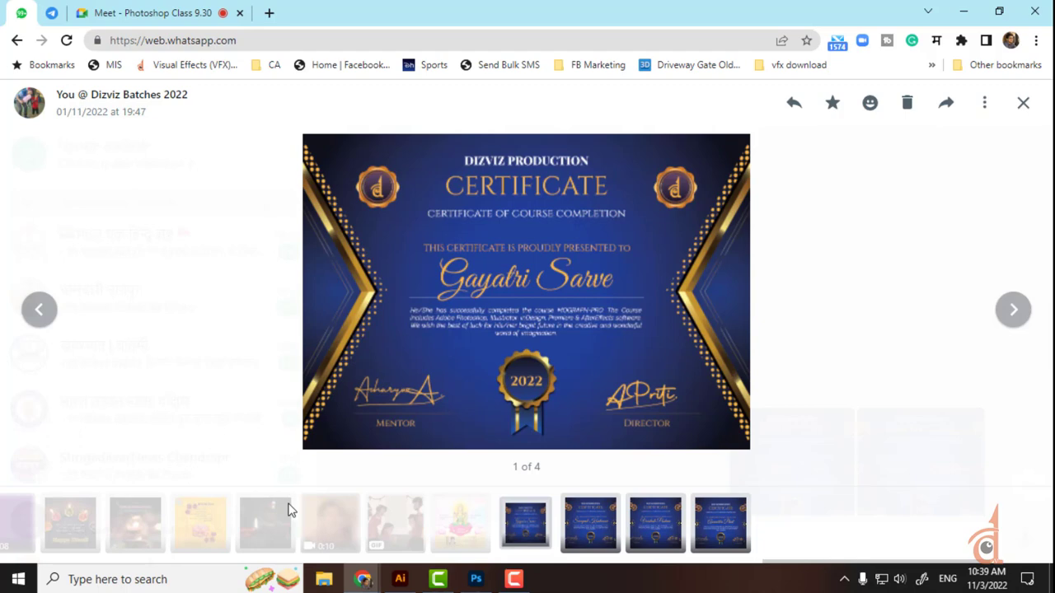
key(Escape)
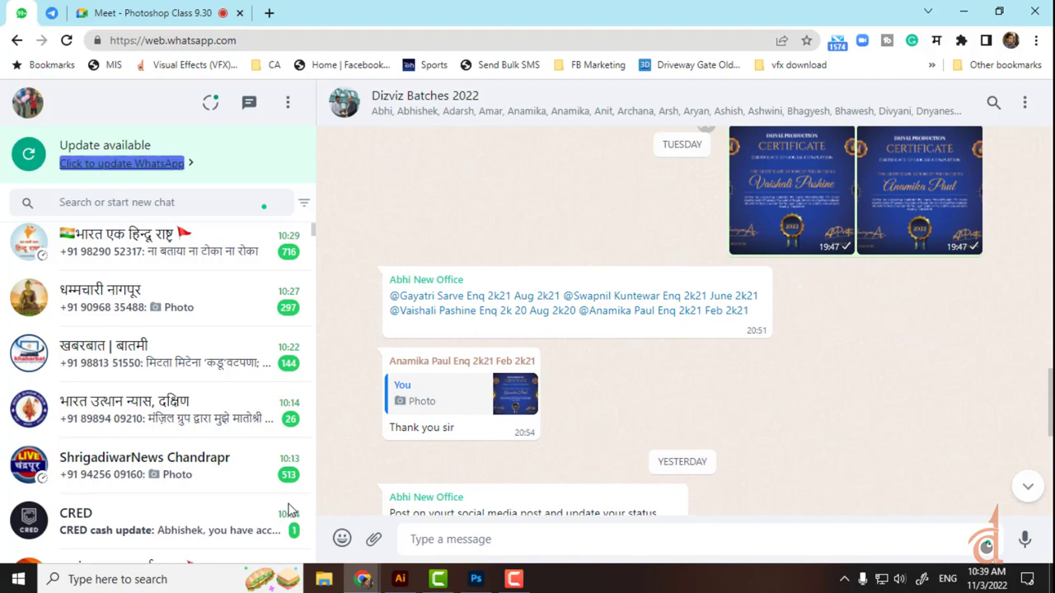
Search the WhatsApp chats for "softli" and open the first matching contact's chat
key(Tab)
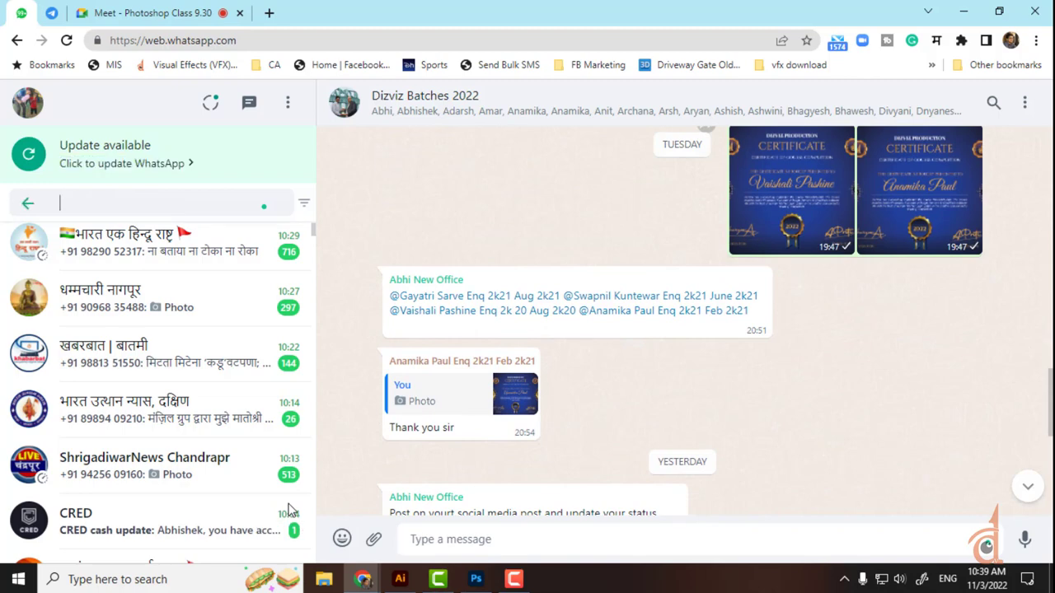
text(so)
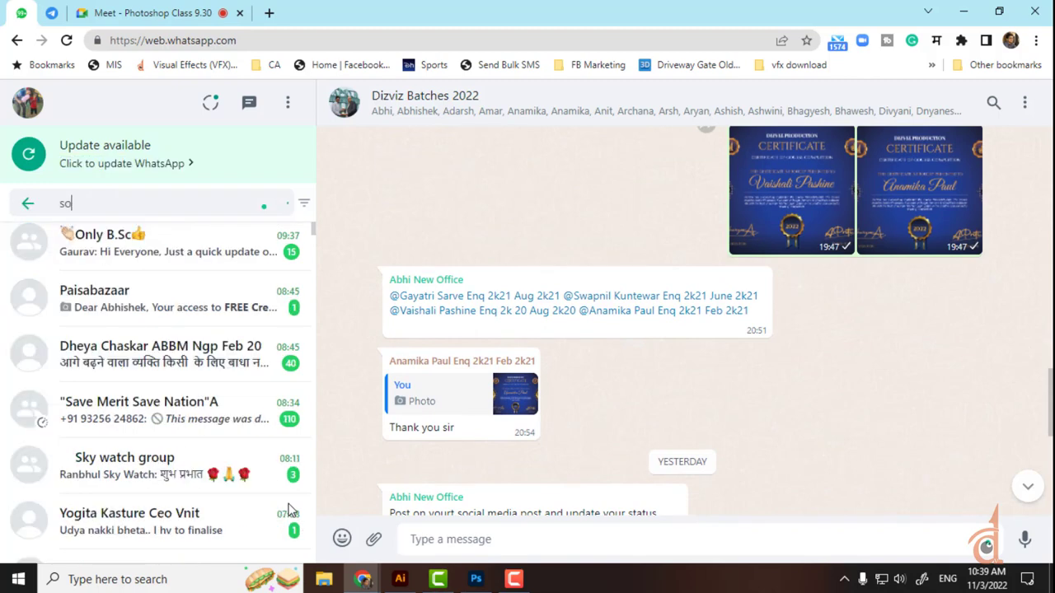
text(ft)
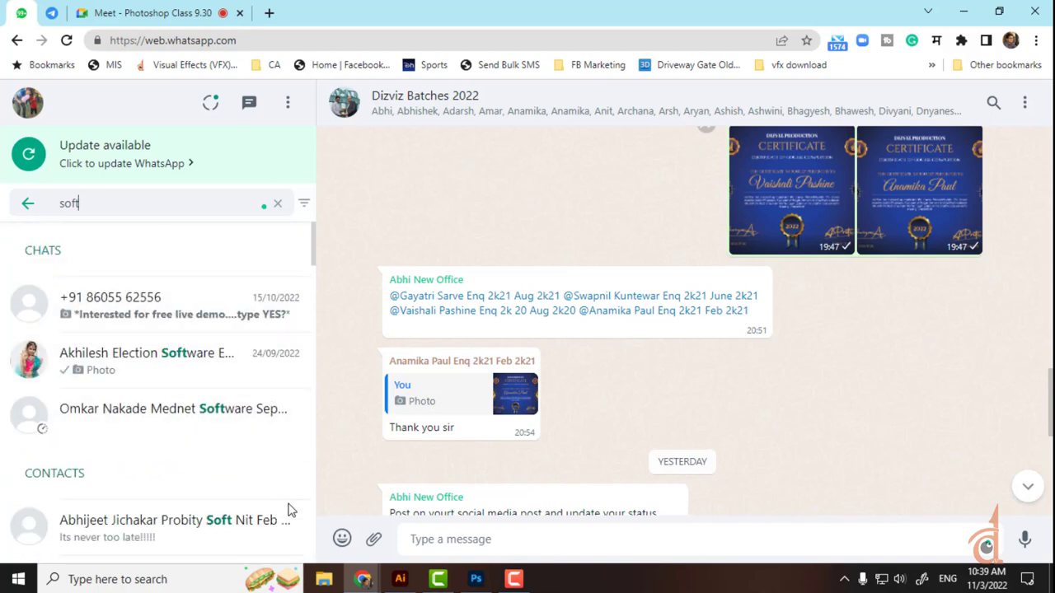
text(li)
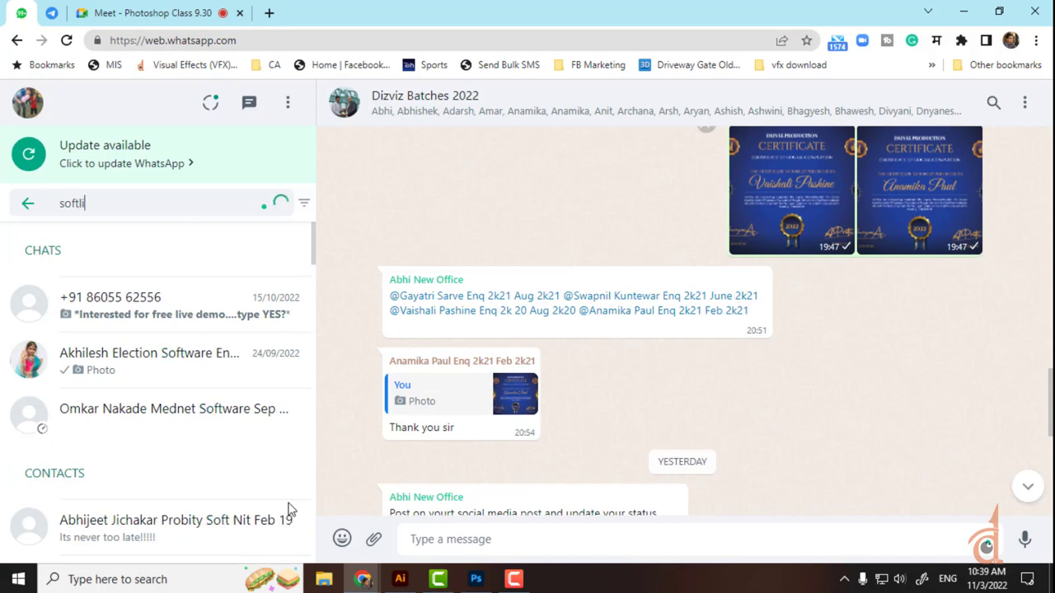
key(Return)
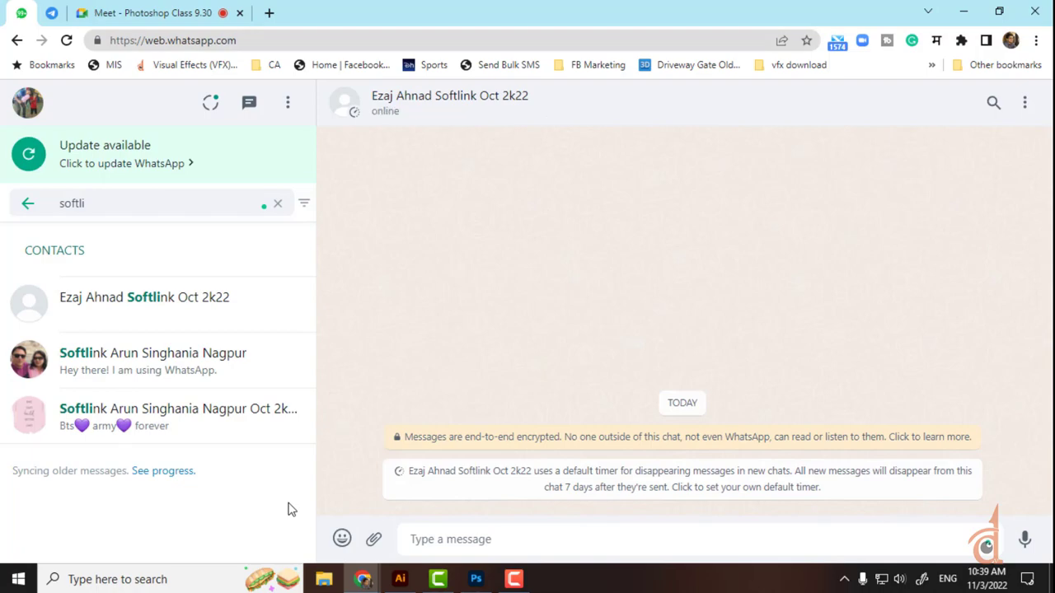
Open Gmail in a new browser tab and open the "Certificate print" conversation from the sent mail
click(272, 17)
text(g)
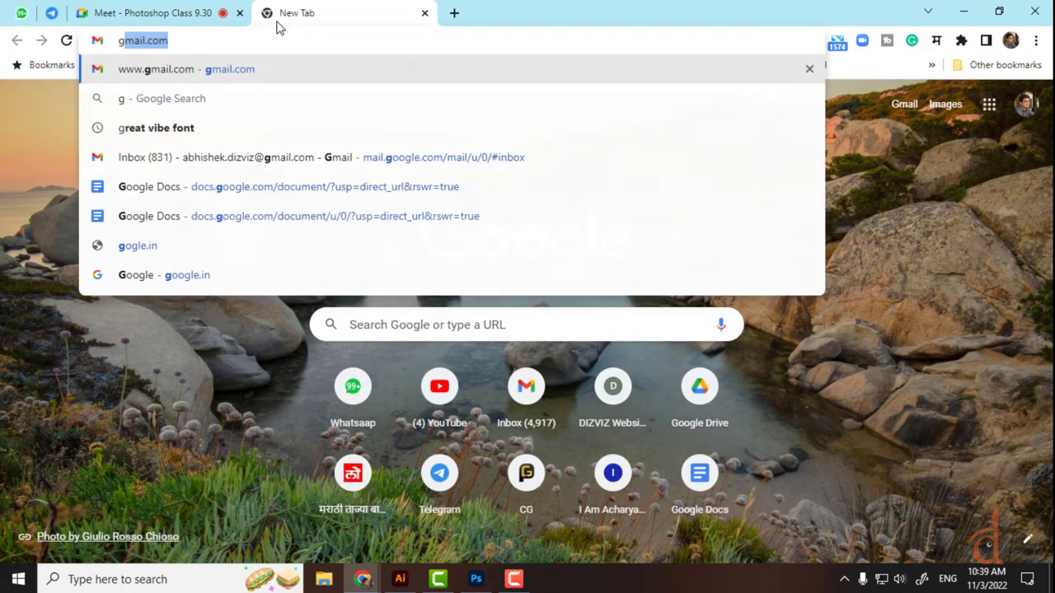
key(Return)
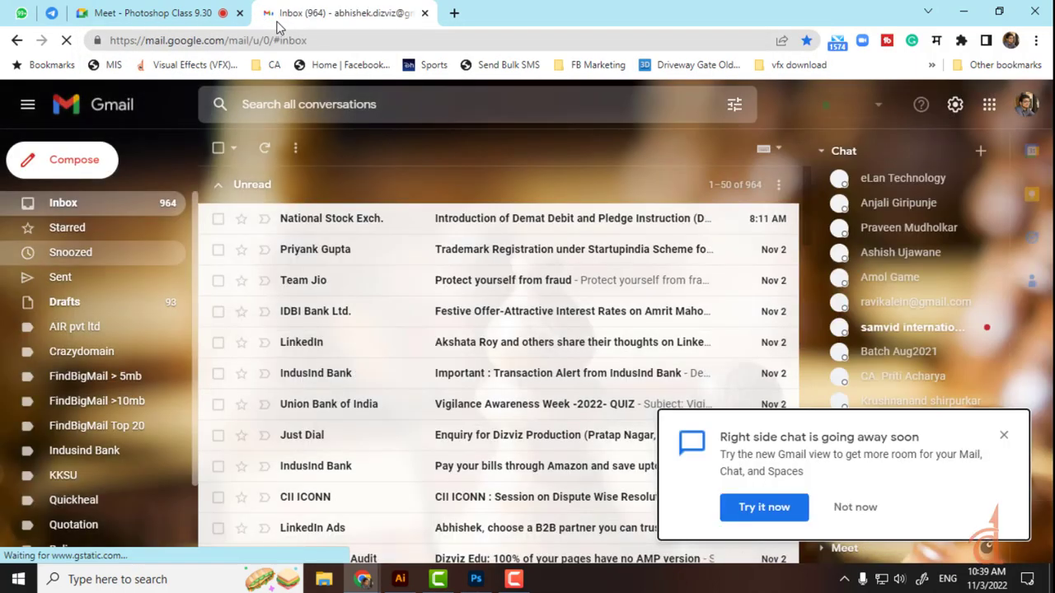
click(60, 277)
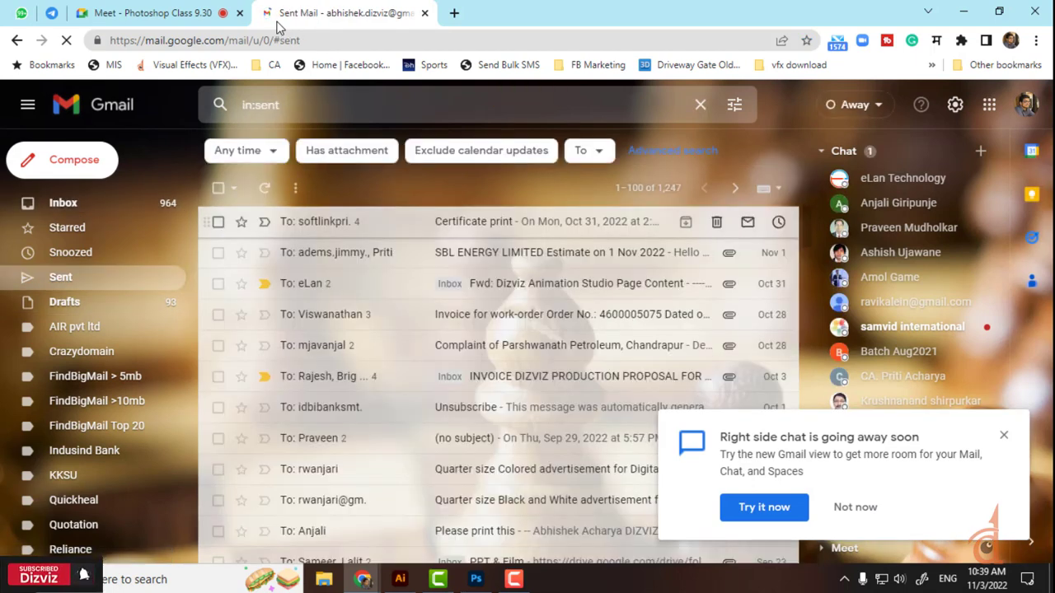
key(Return)
key(f)
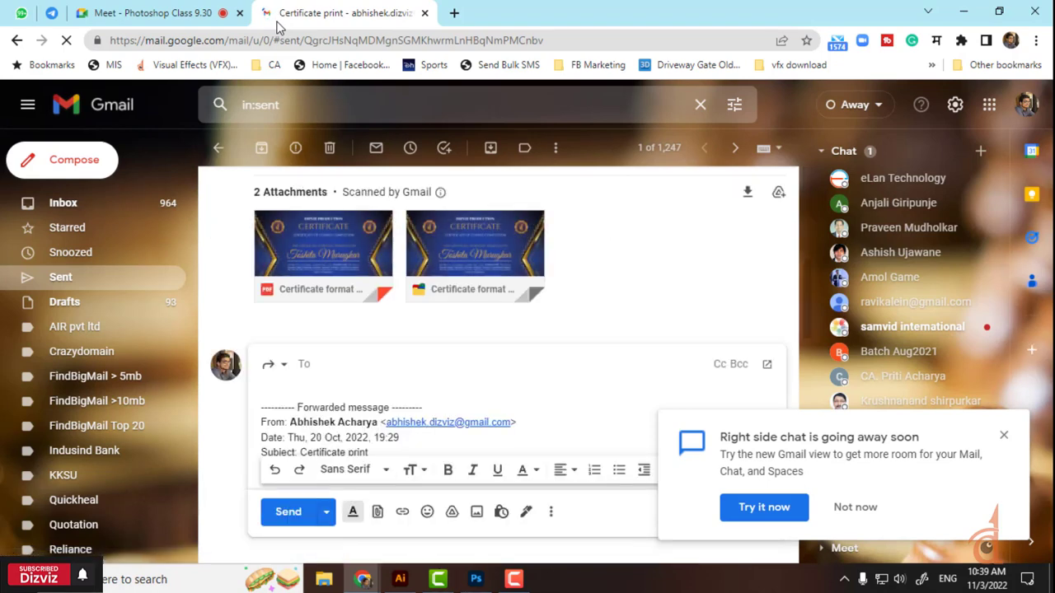
key(Escape)
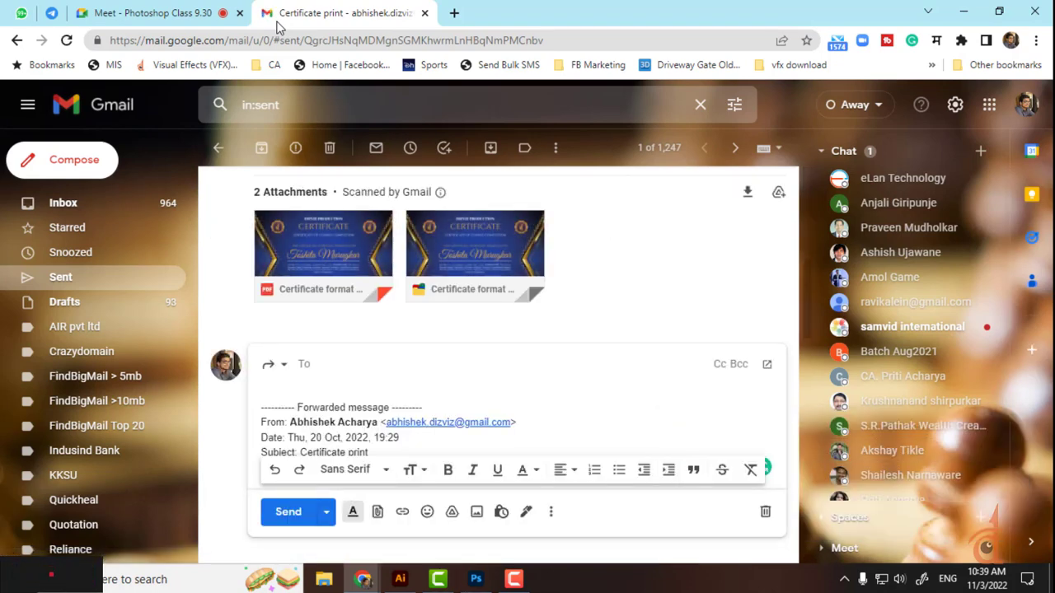
key(ctrl+shift+d)
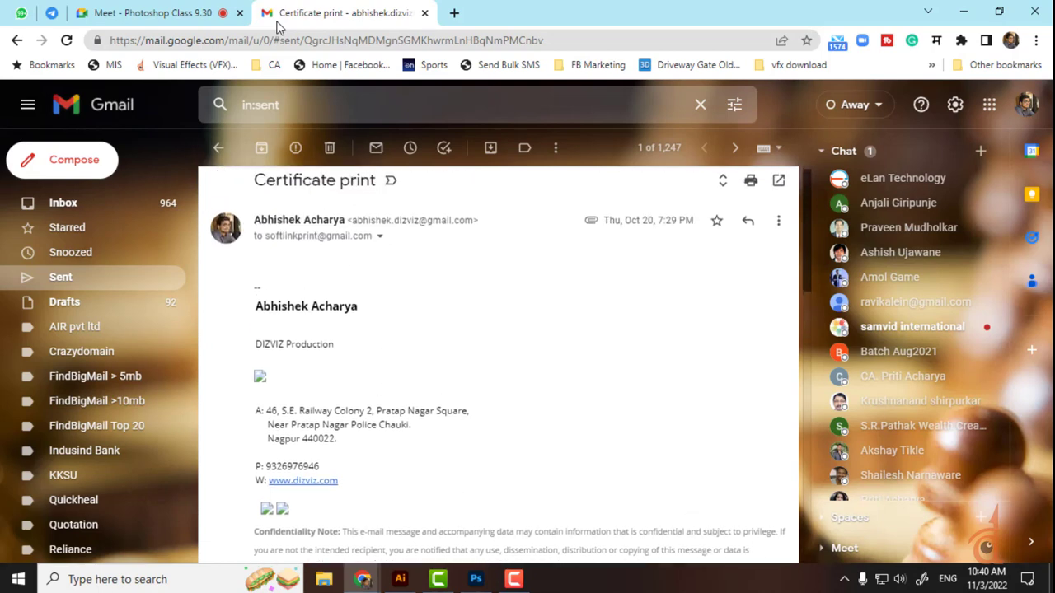
Examine the certificate attachments in the conversation's messages and preview the PDF sent on October 31
scroll(498, 367, down, 6)
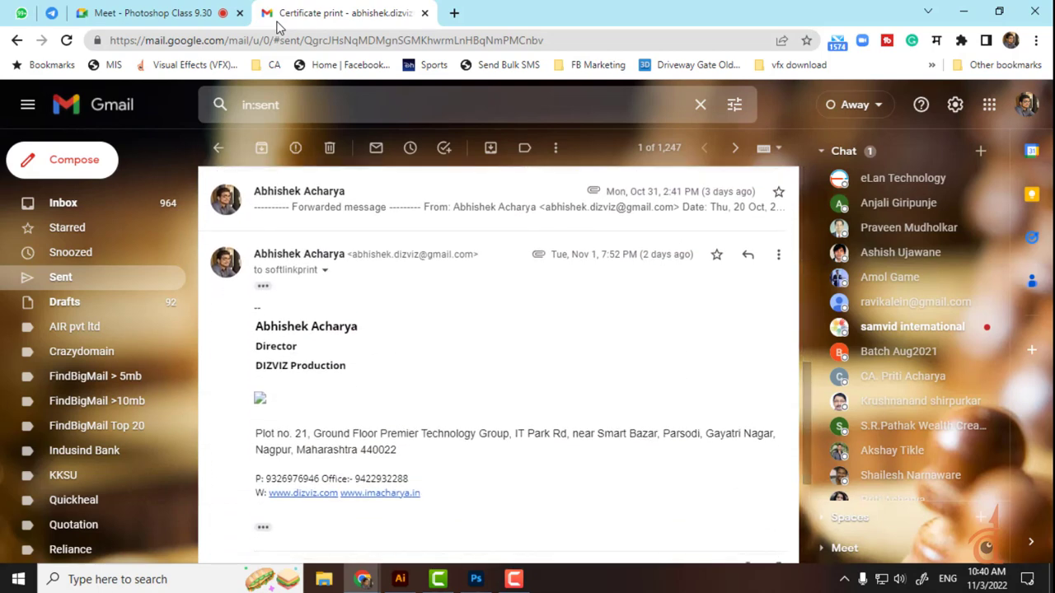
scroll(498, 367, up, 8)
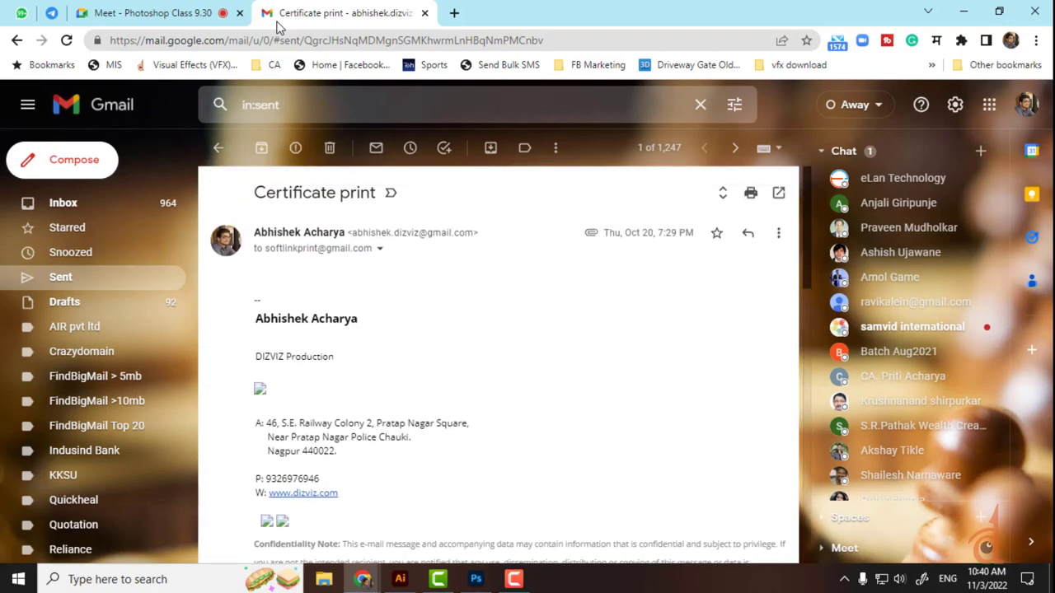
scroll(498, 367, down, 3)
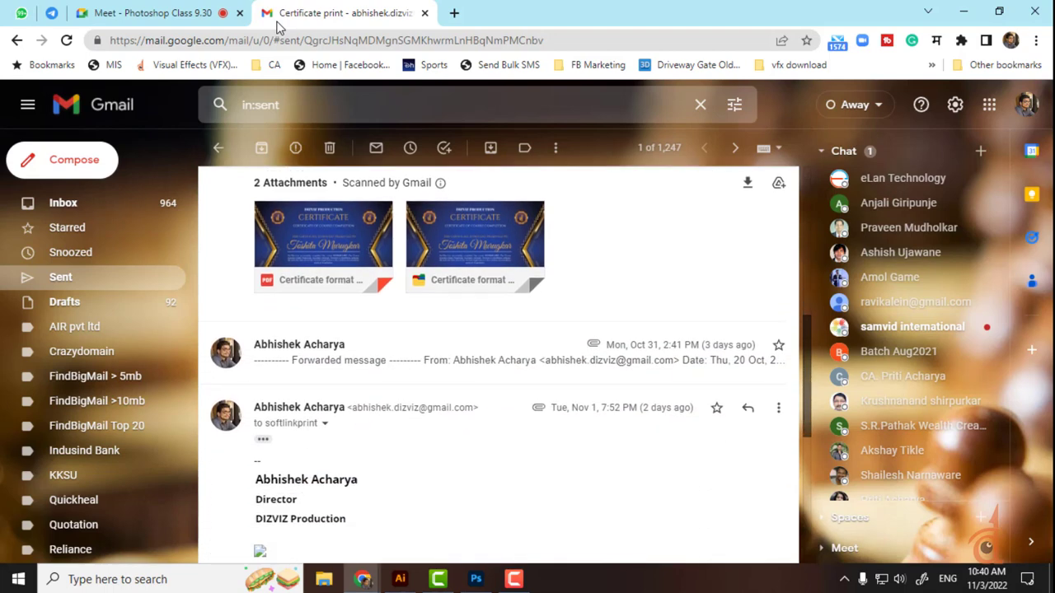
scroll(498, 367, down, 3)
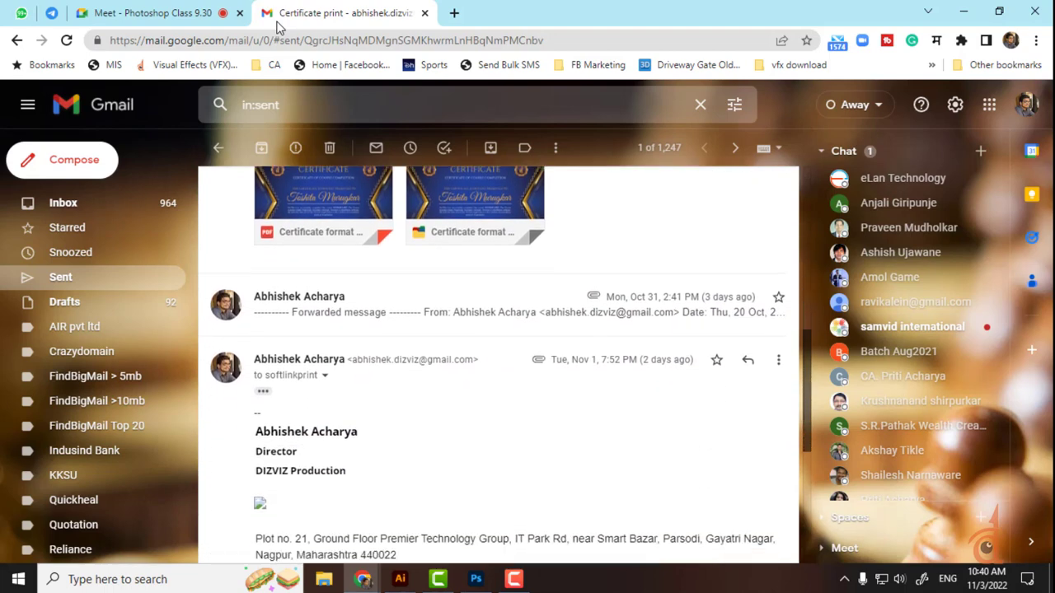
scroll(498, 367, down, 2)
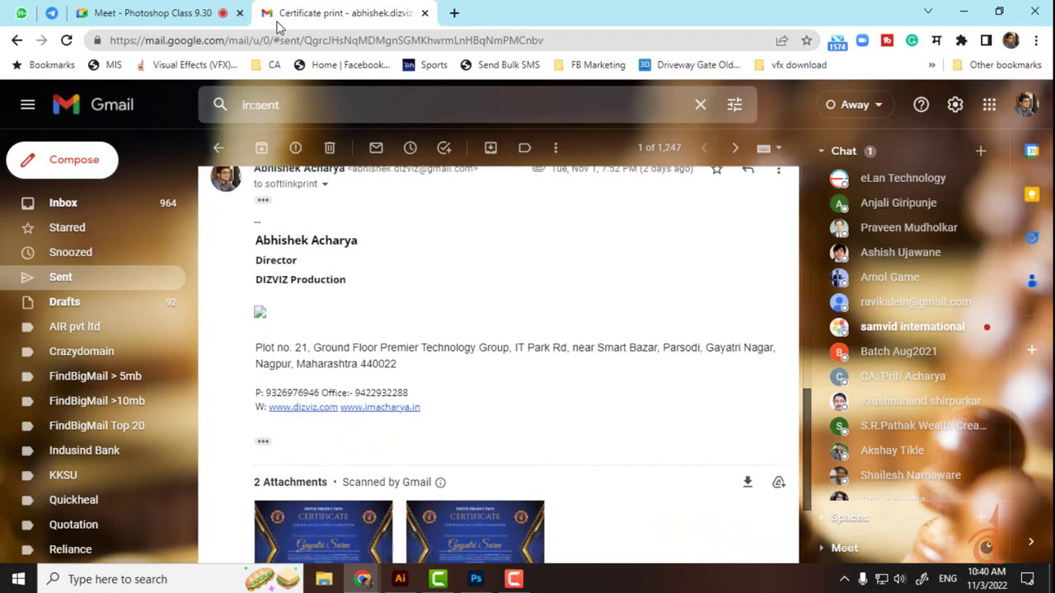
scroll(498, 367, down, 4)
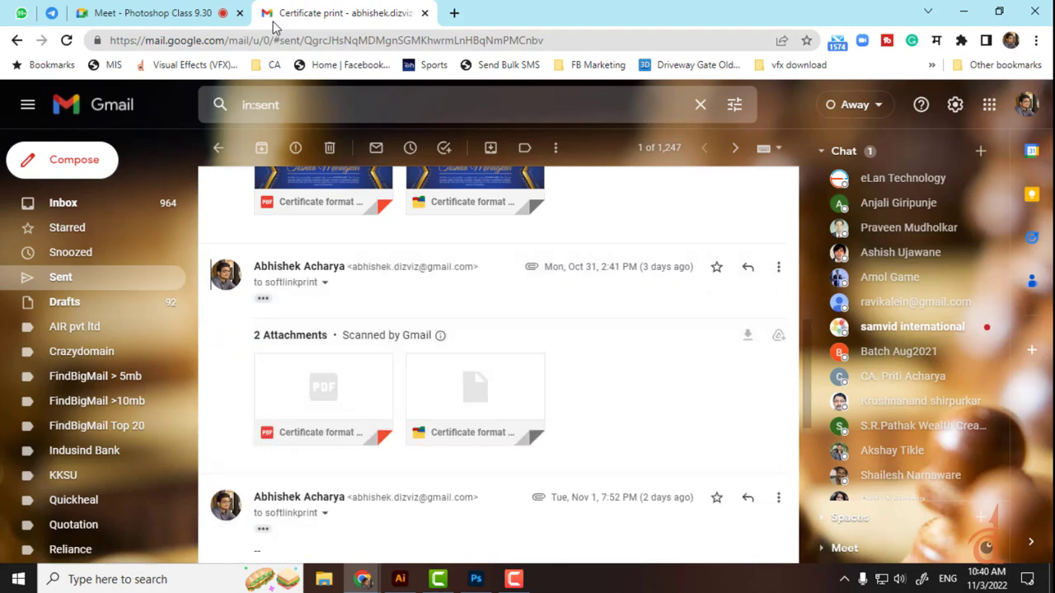
click(324, 387)
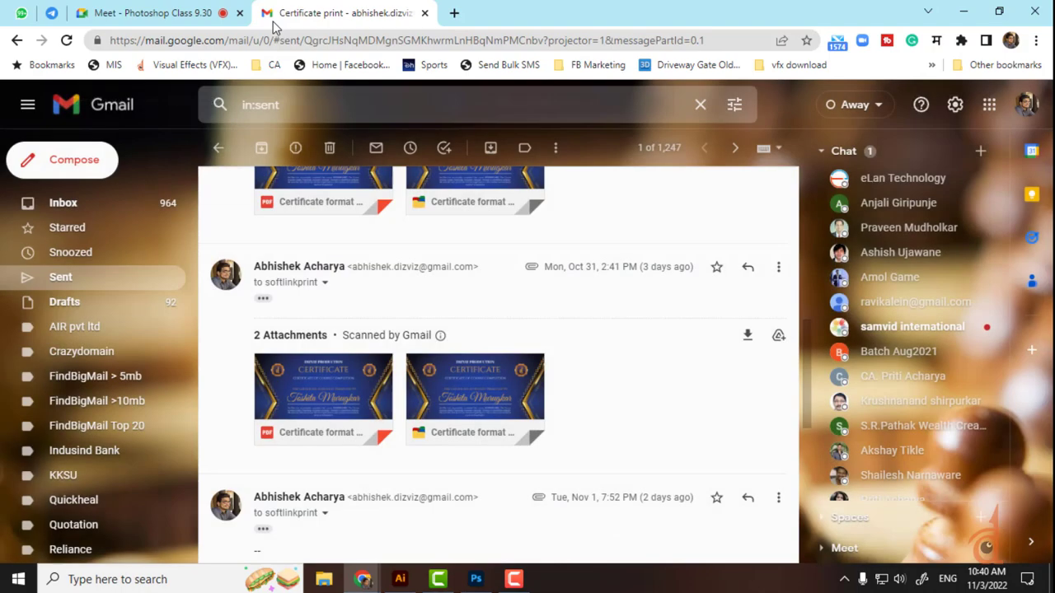
key(Escape)
Close Photoshop's New Document dialog, then switch to Illustrator and close the Untitled-1 drawing without saving
click(476, 580)
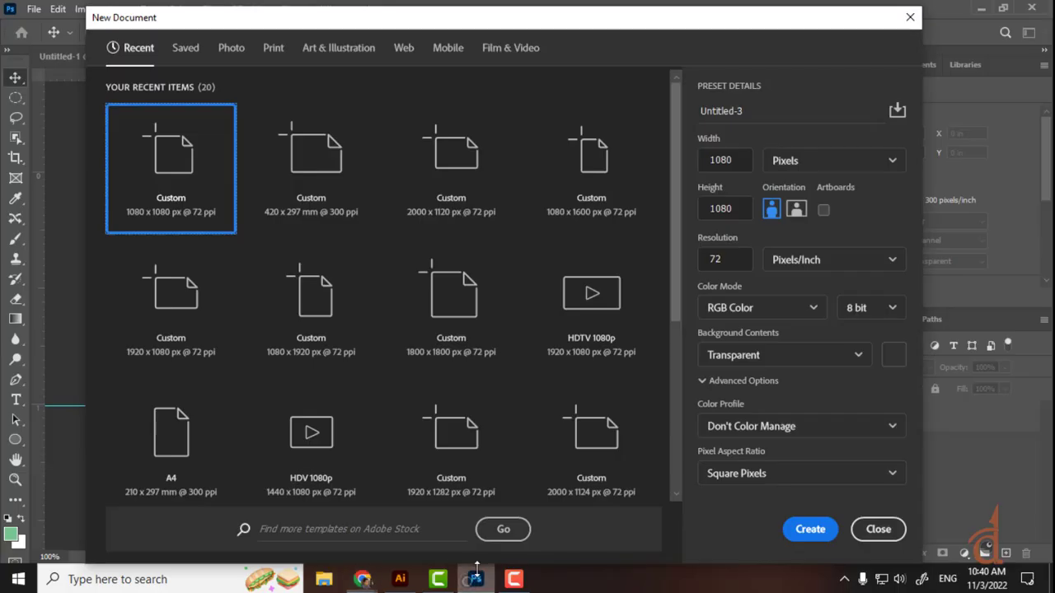
click(879, 529)
click(399, 580)
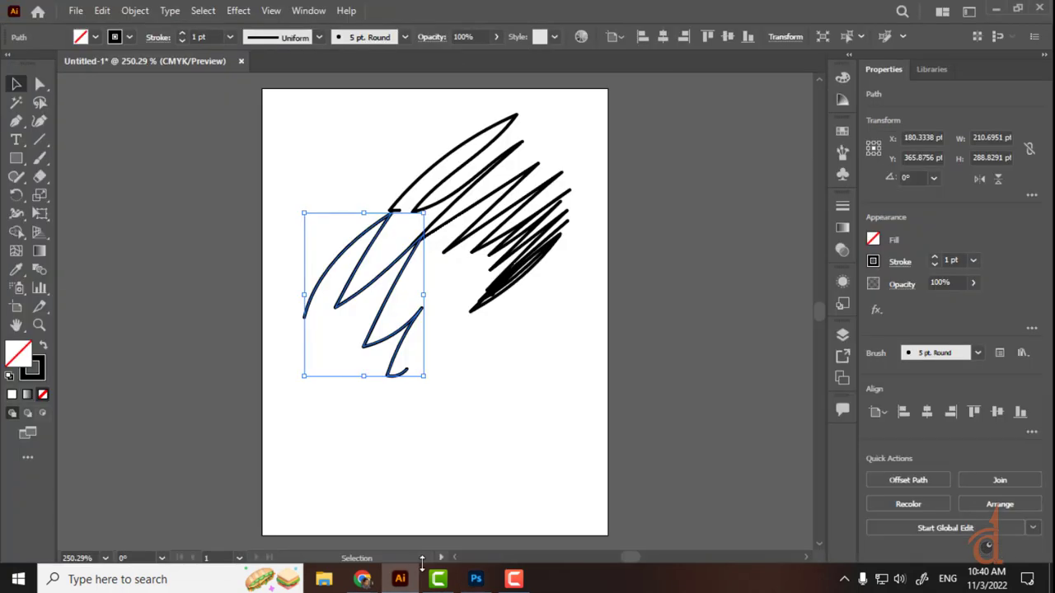
click(241, 61)
click(595, 312)
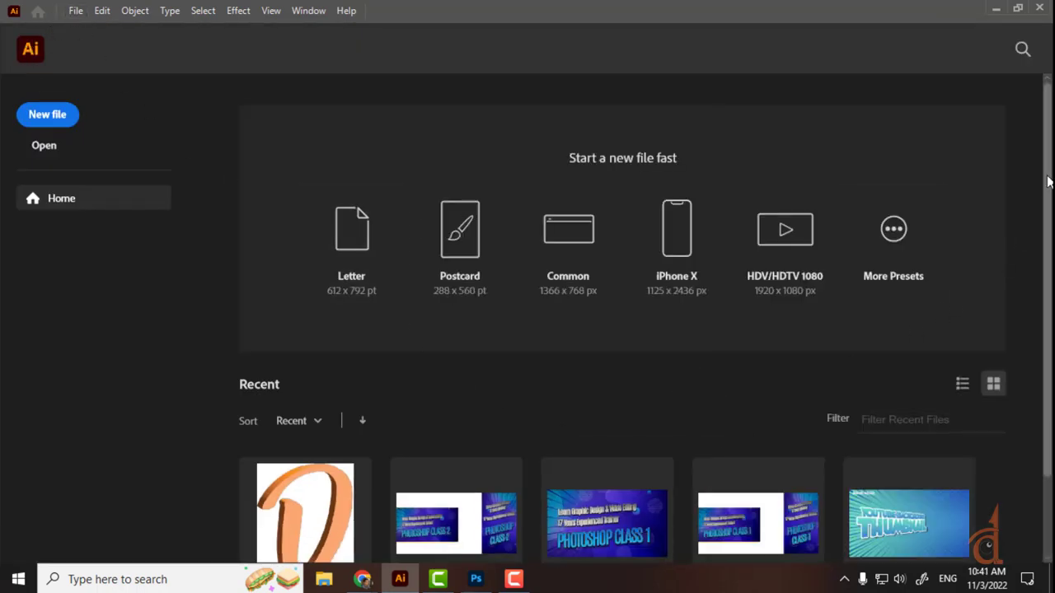
scroll(1026, 271, down, 3)
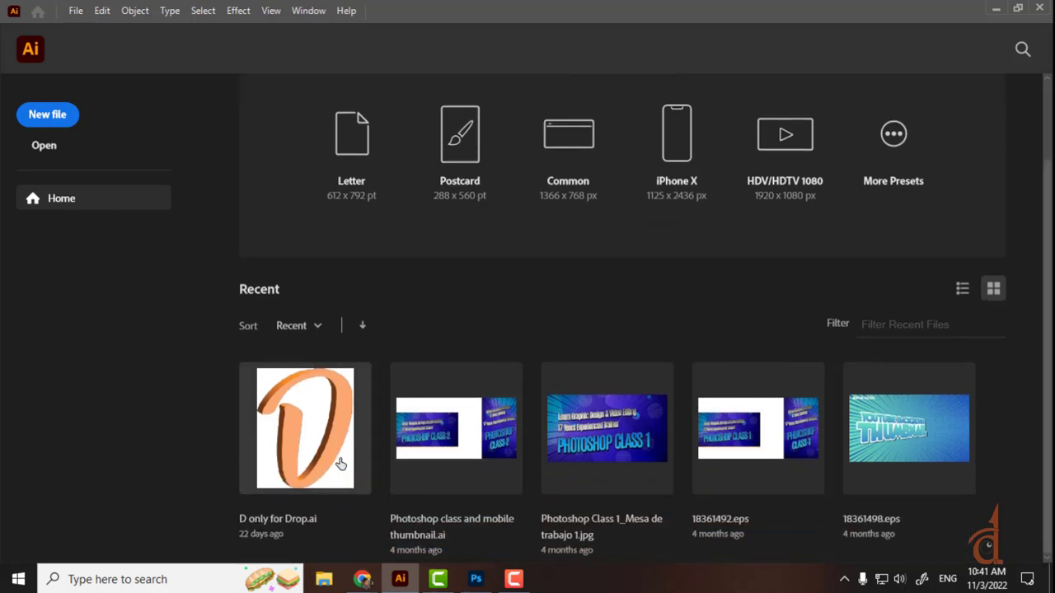
Switch to Telegram Web in Chrome and download Certificate DIZVIZ.rar from the open chat's October 19 messages
mouse_move(363, 577)
click(306, 526)
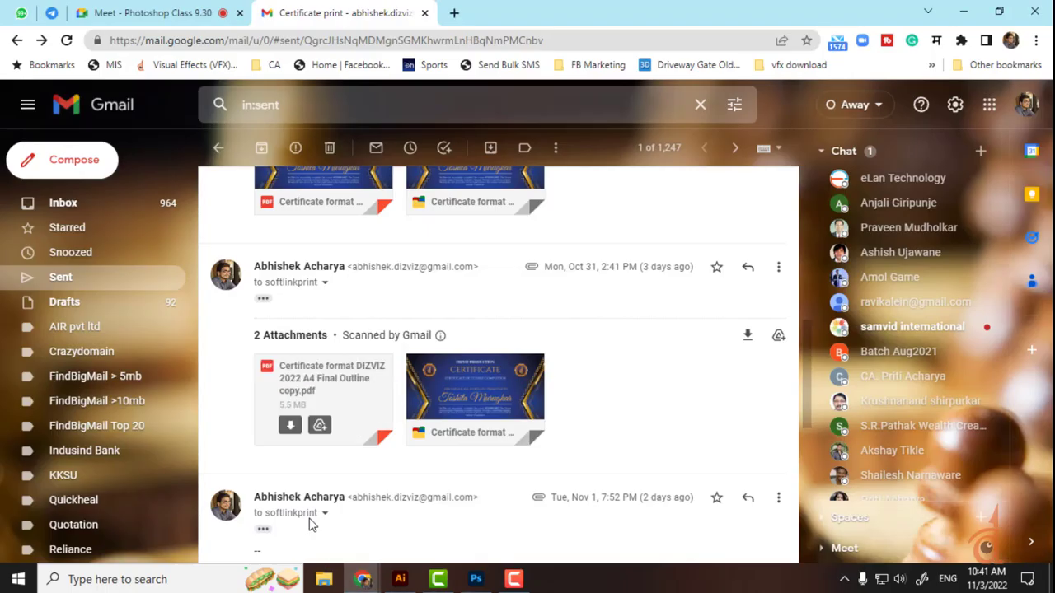
key(ctrl+2)
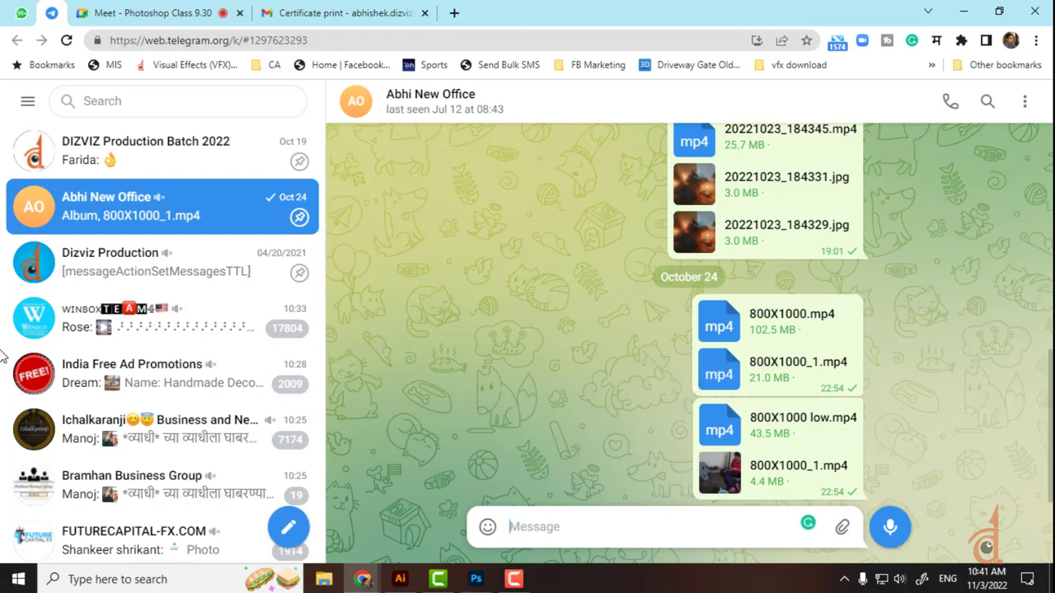
scroll(689, 313, up, 8)
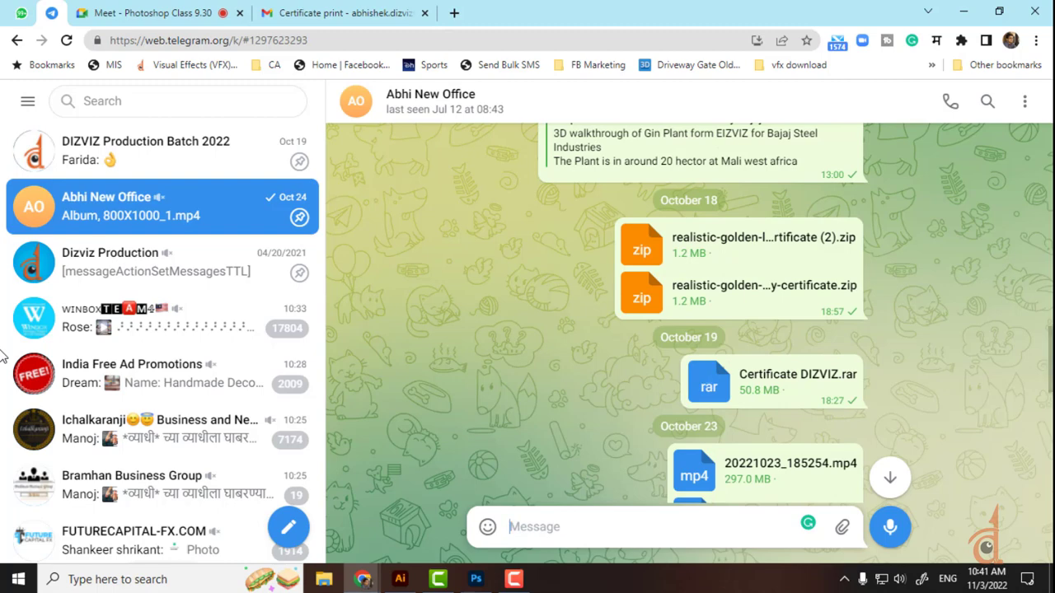
click(709, 382)
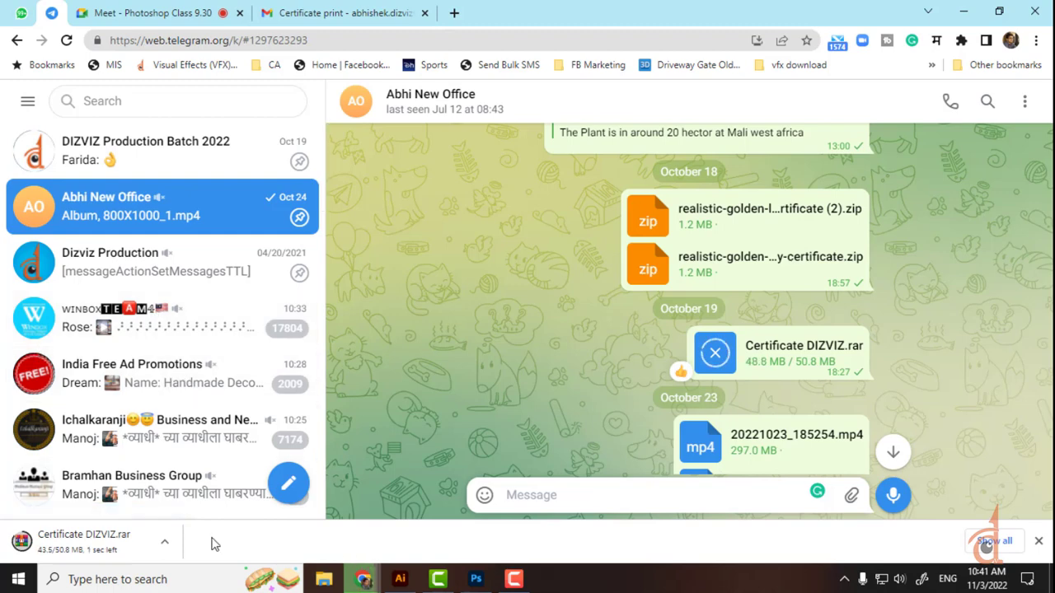
Show the downloaded archive in its folder and extract it into a Certificate DIZVIZ subfolder of Downloads
click(165, 546)
click(202, 490)
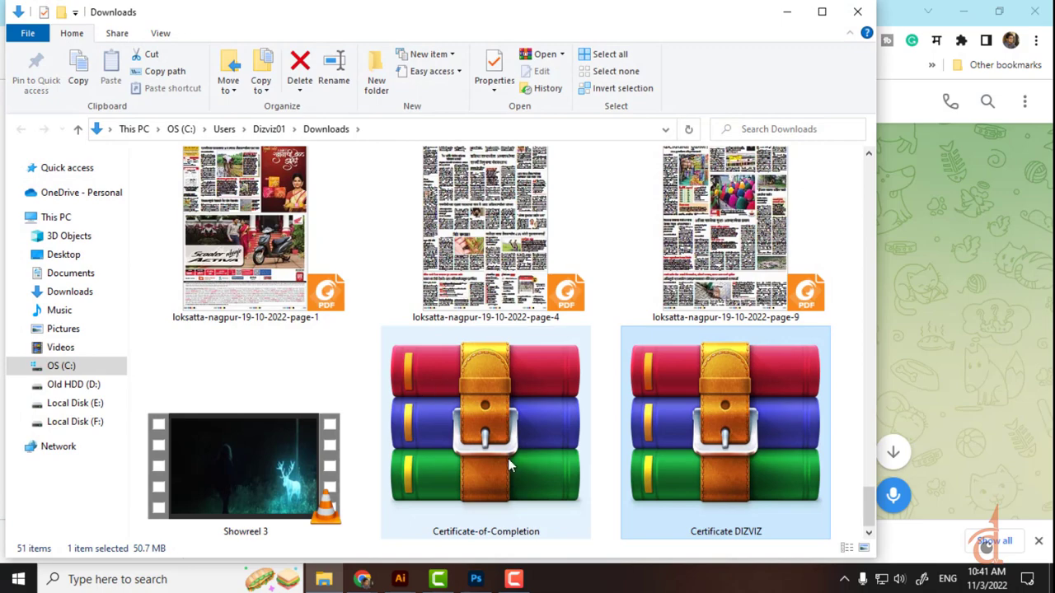
right_click(732, 415)
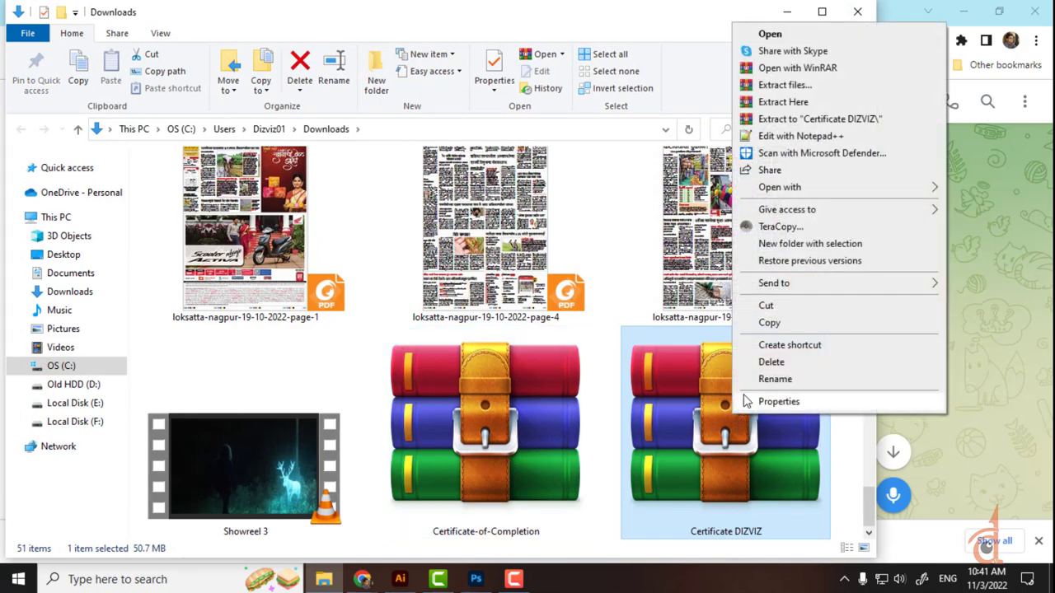
click(808, 118)
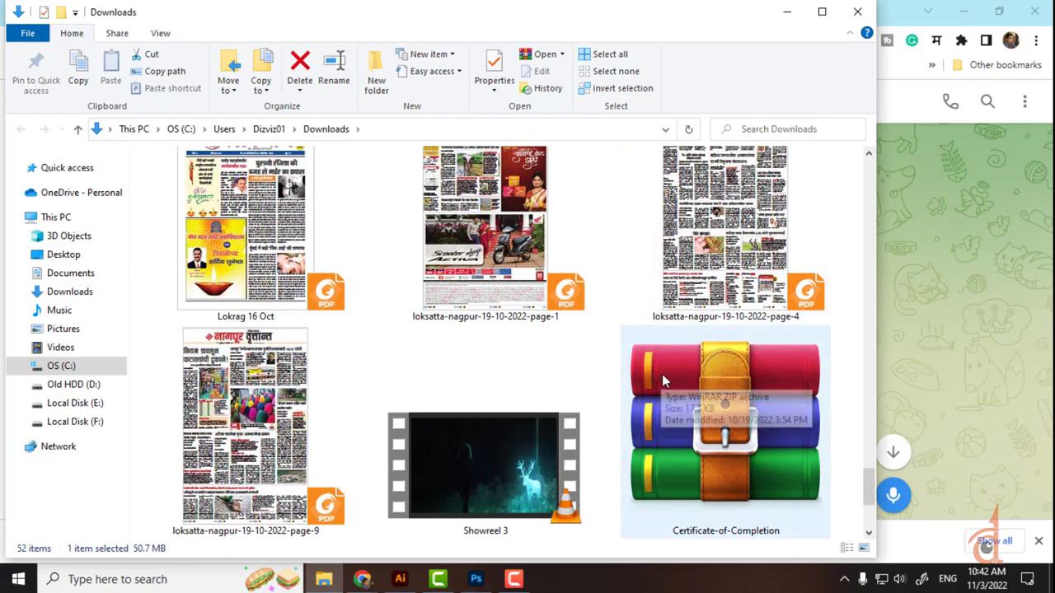
Open the extracted Certificate DIZVIZ folder and the folder of the same name inside it
scroll(662, 374, up, 15)
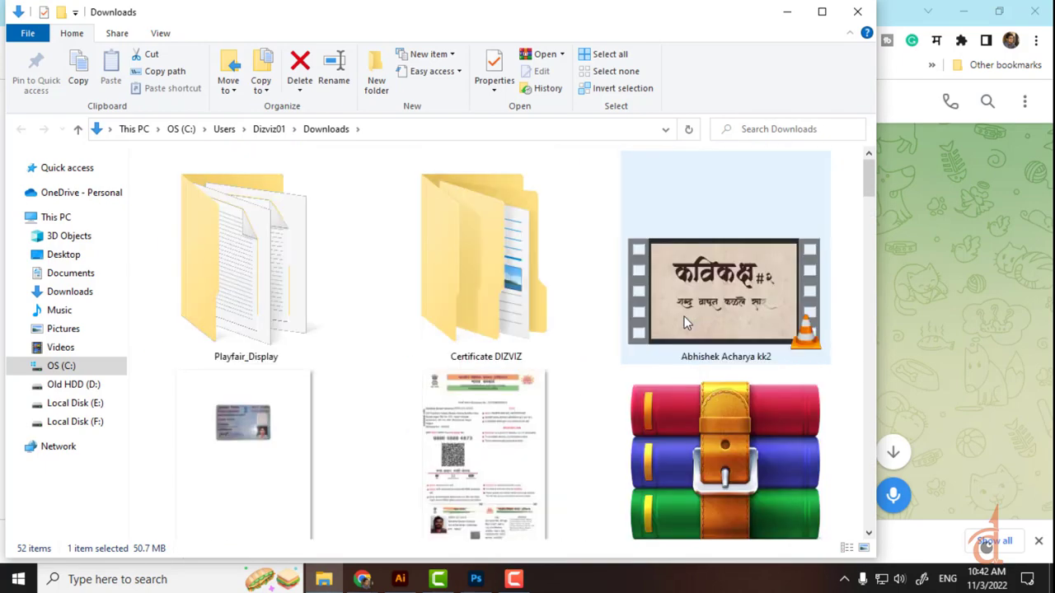
double_click(532, 270)
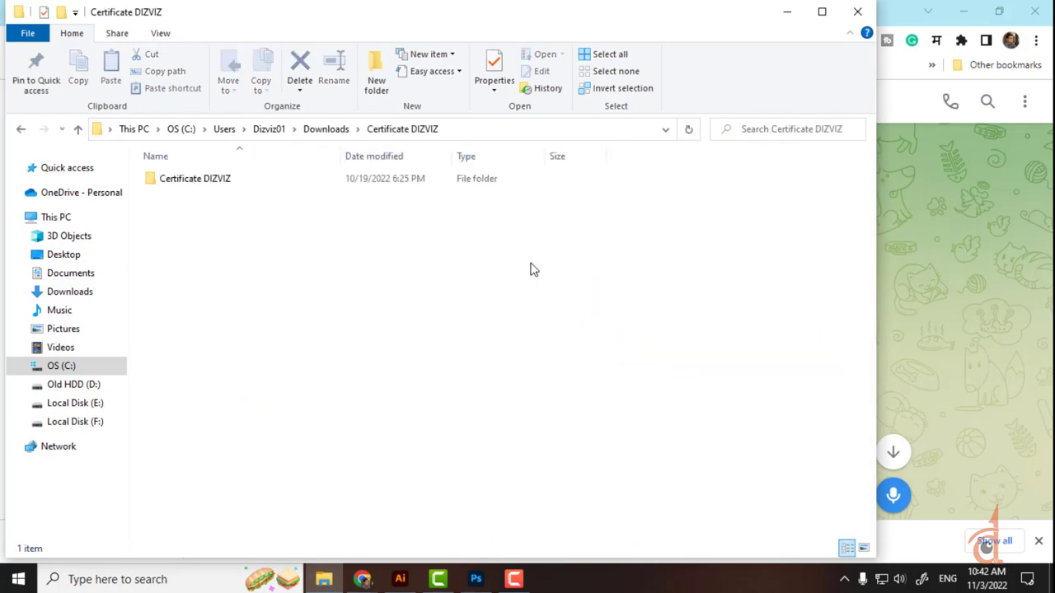
click(204, 188)
double_click(206, 187)
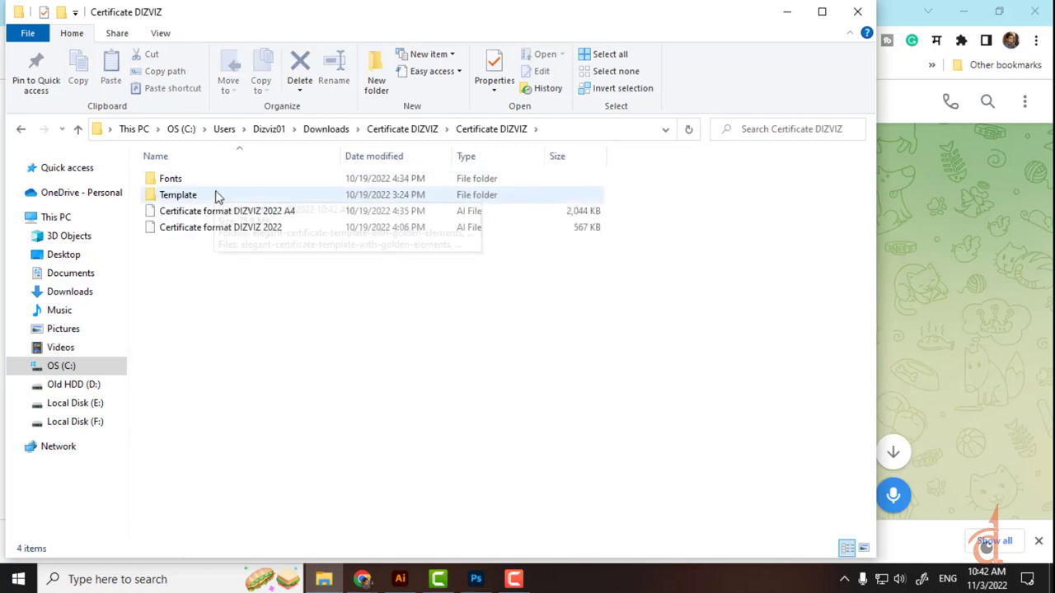
Try to open Certificate format DIZVIZ 2022 A4 from its folder, then switch to Illustrator and bring up the Open dialog
double_click(301, 212)
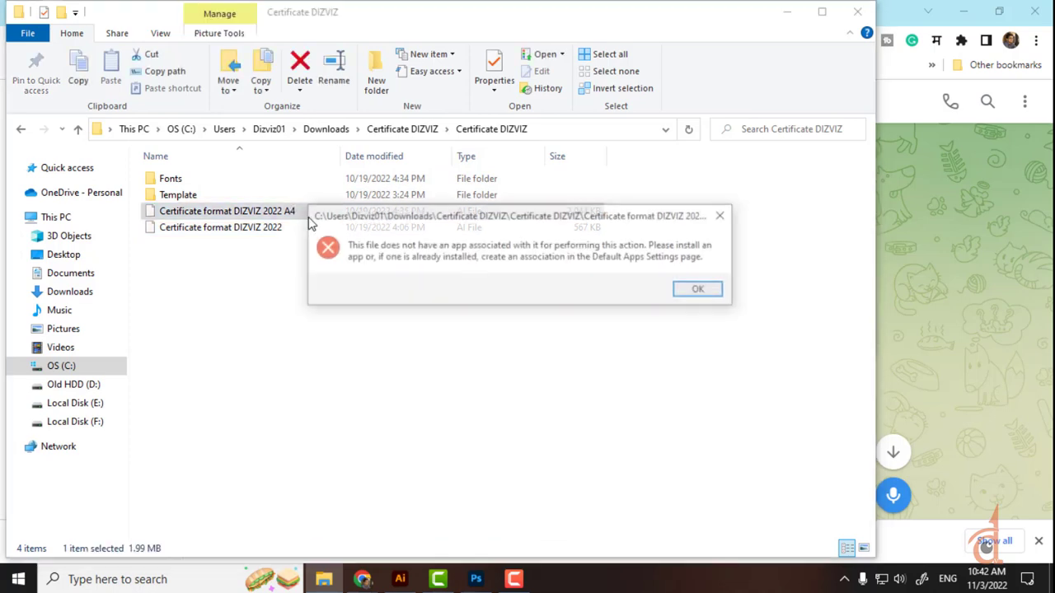
click(701, 292)
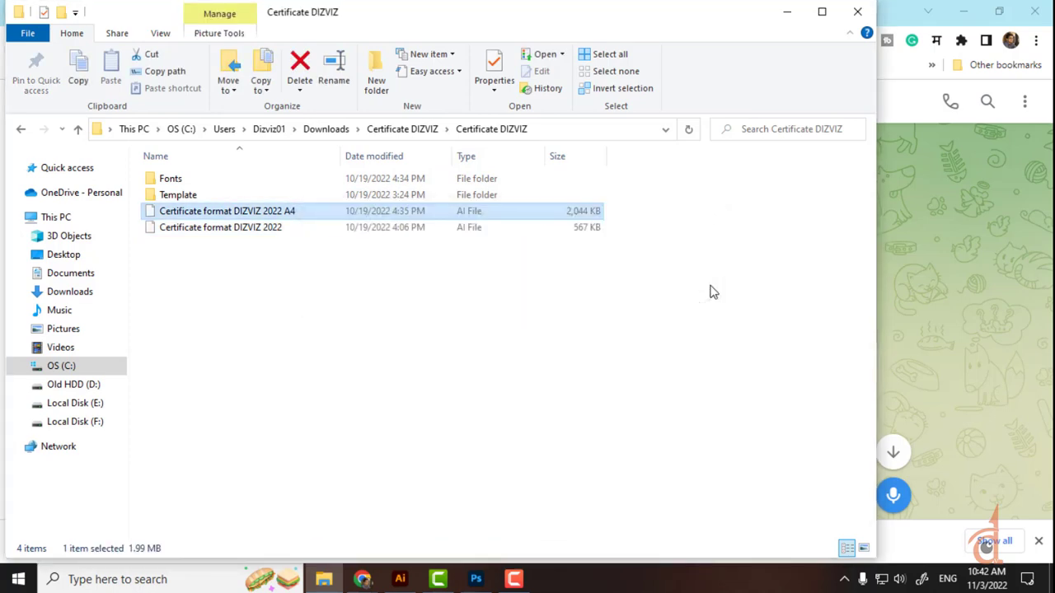
click(402, 579)
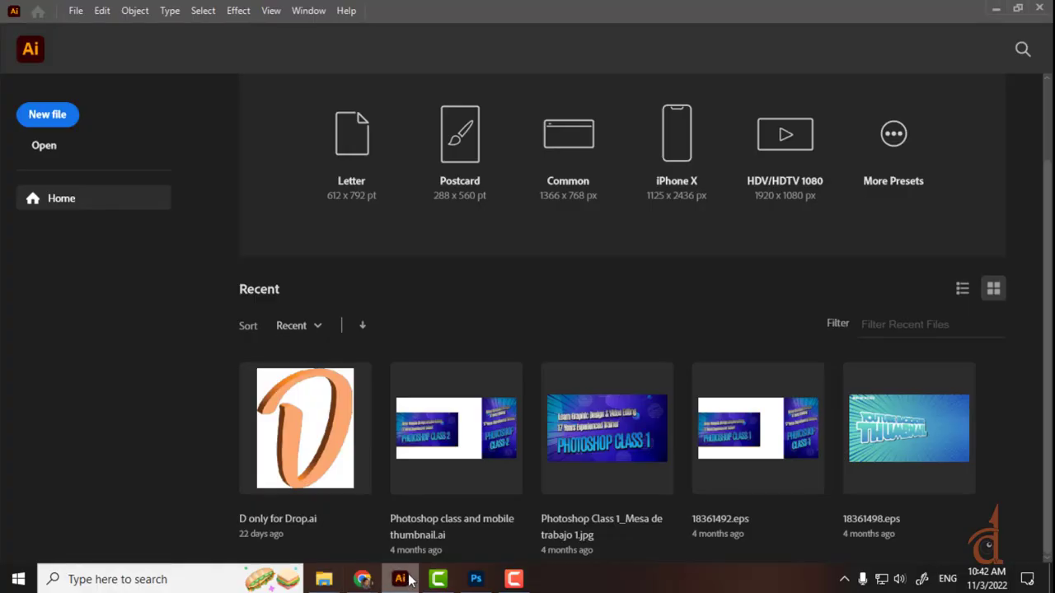
mouse_move(410, 582)
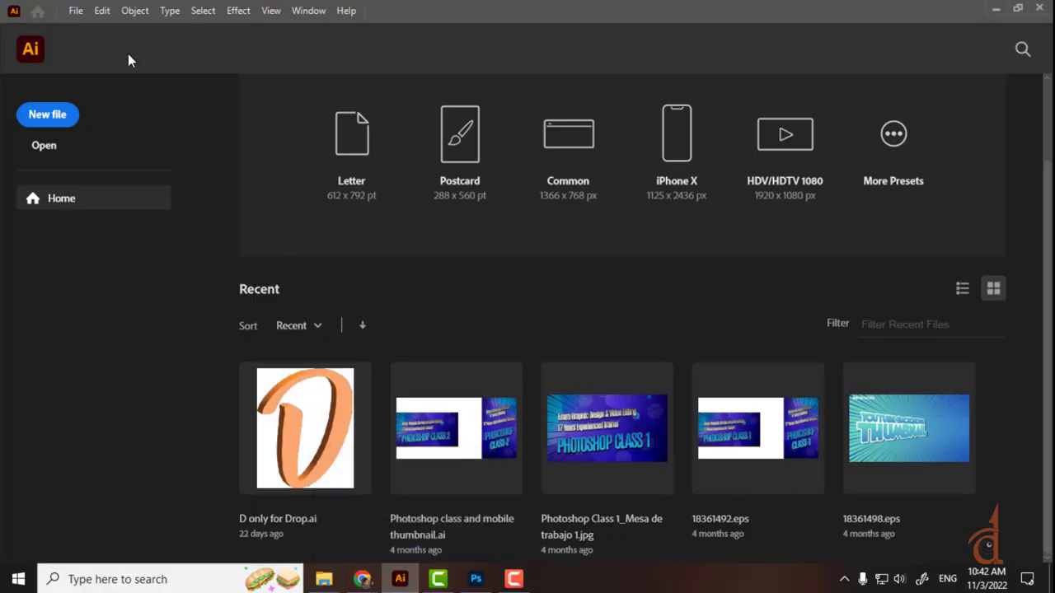
click(76, 11)
click(106, 61)
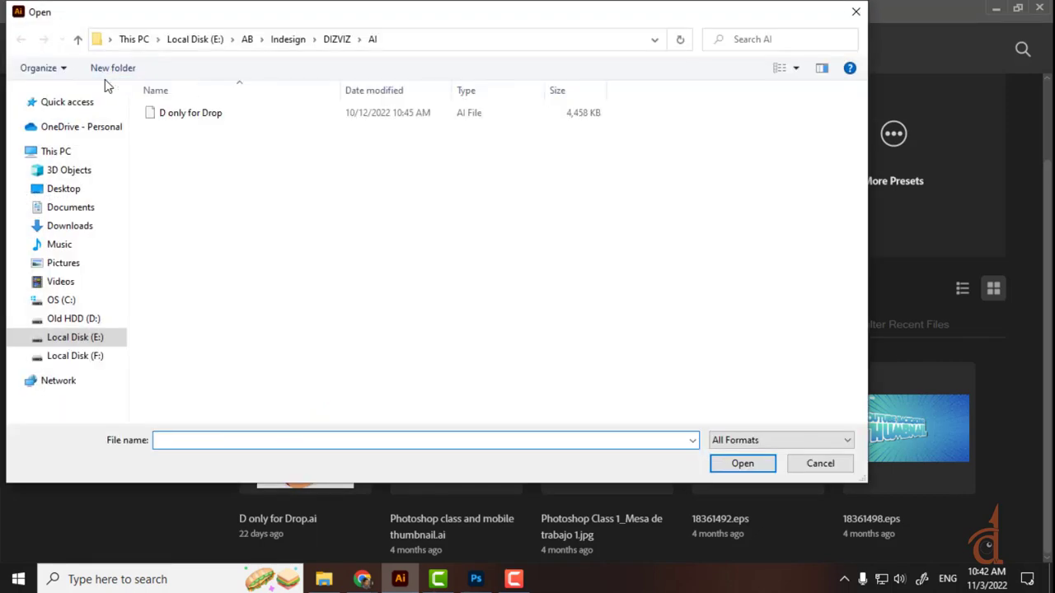
Open the Certificate format DIZVIZ 2022 A4 file from the nested Certificate DIZVIZ folders in Downloads
click(70, 226)
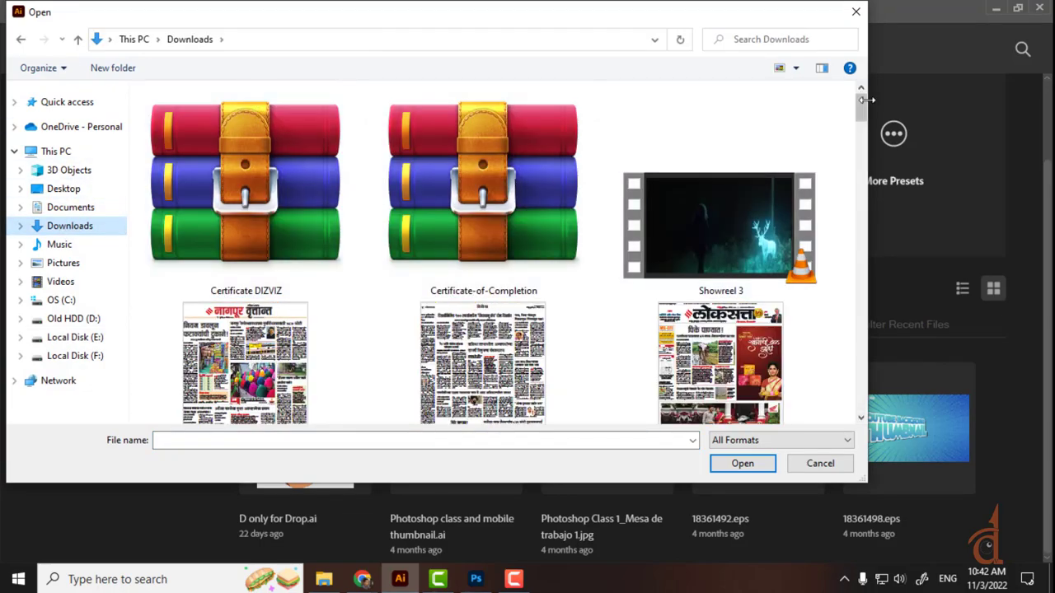
drag(865, 111, 788, 405)
click(666, 154)
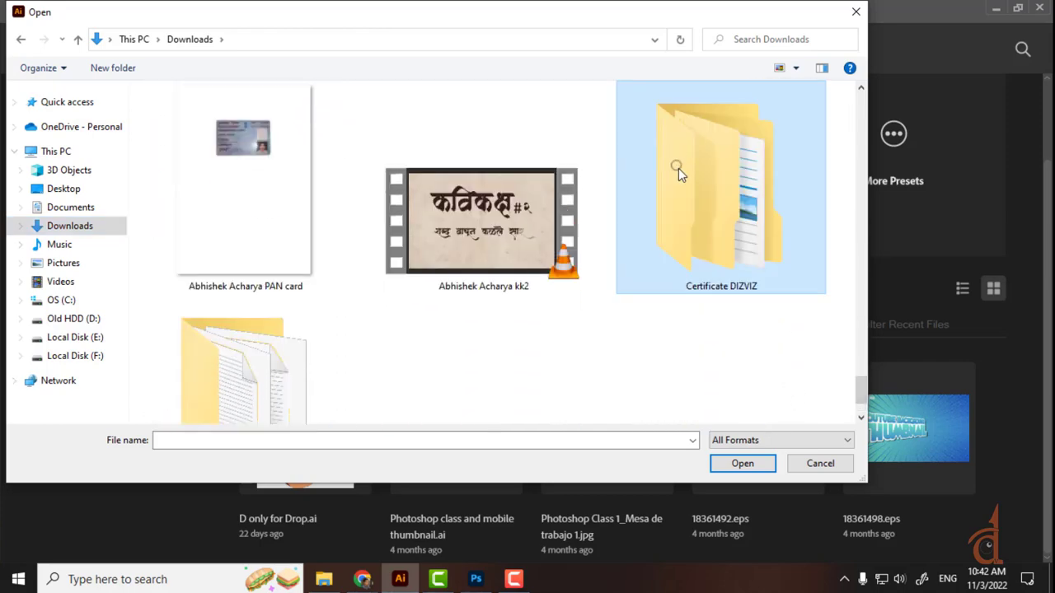
double_click(694, 196)
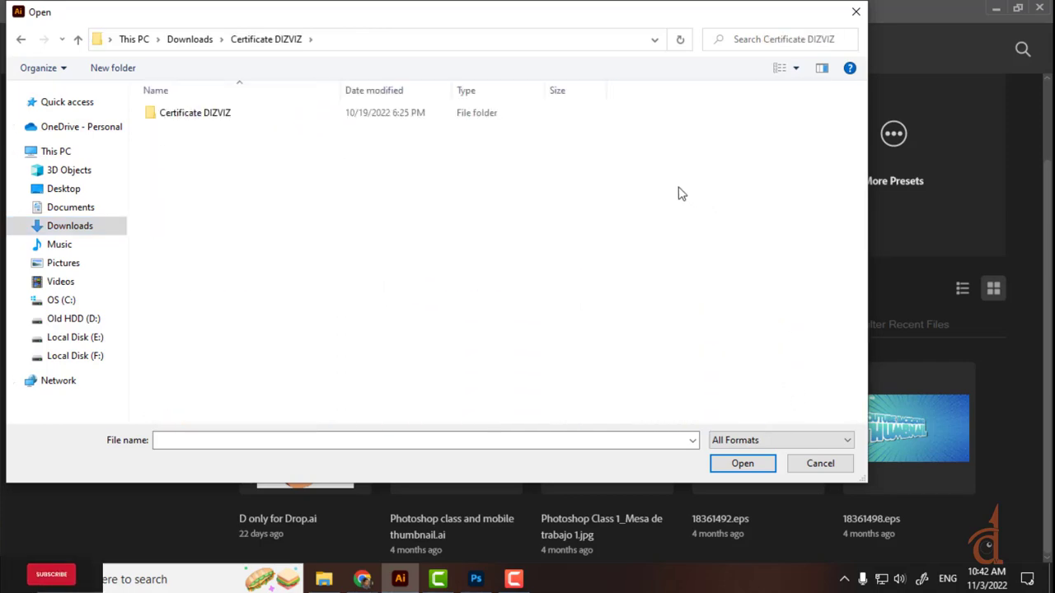
click(173, 120)
double_click(173, 120)
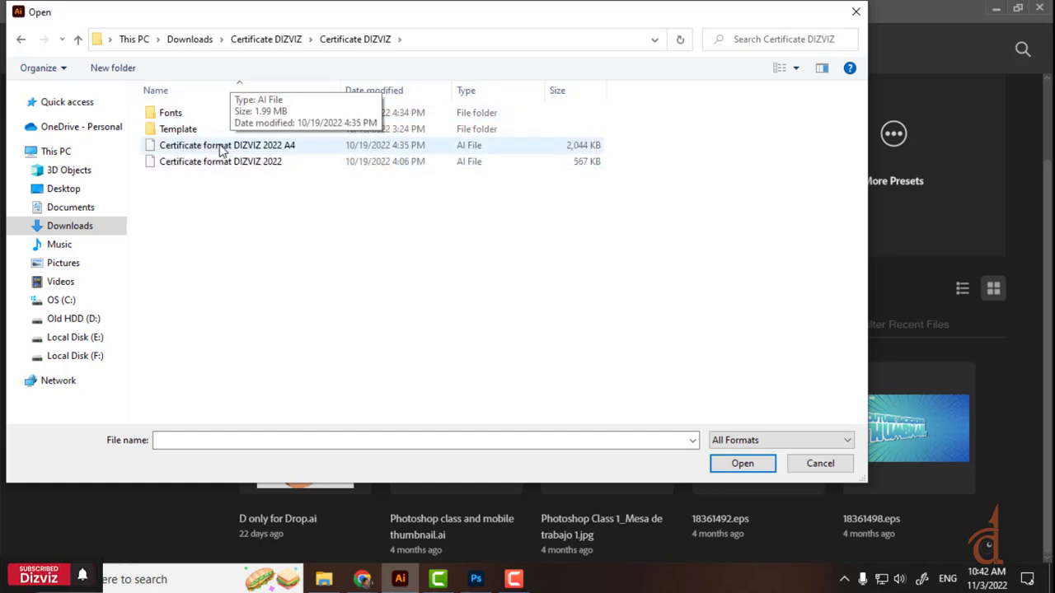
double_click(221, 146)
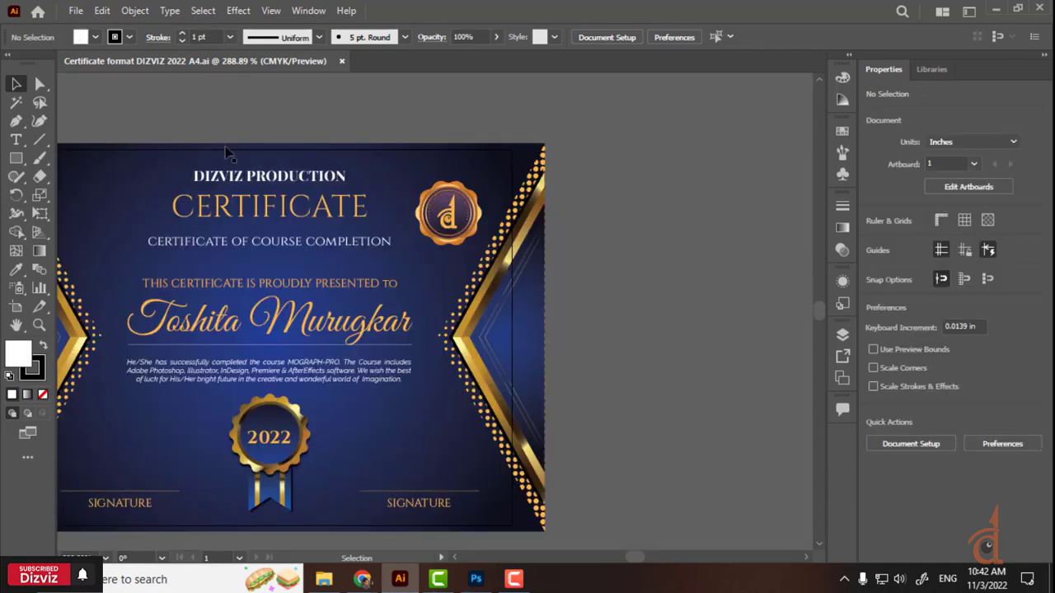
Examine the edge sharpness of the certificate's text, seals and gold borders at 400% magnification
key(space)
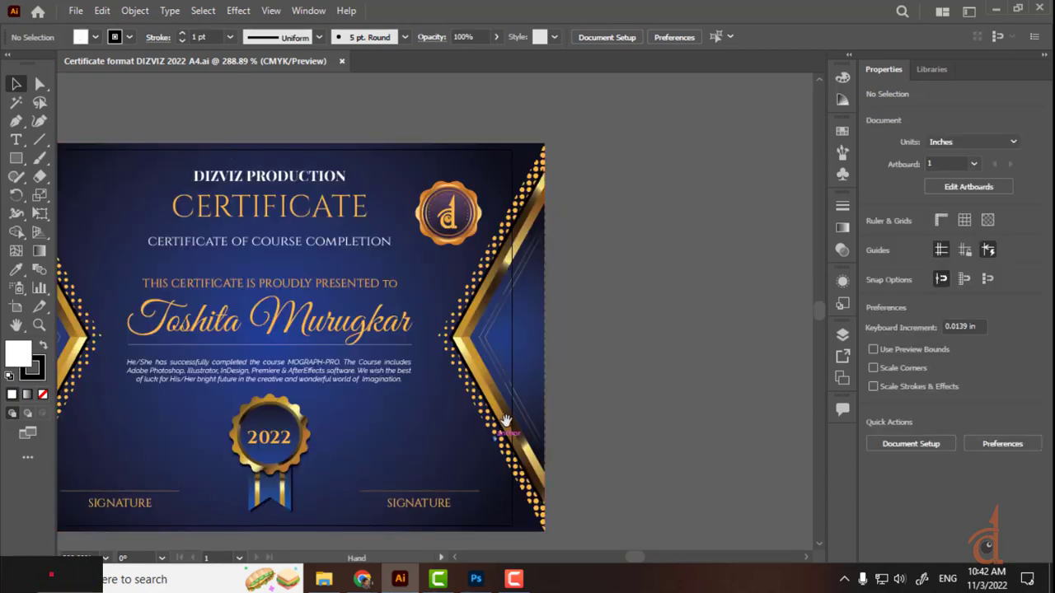
drag(506, 421, 736, 428)
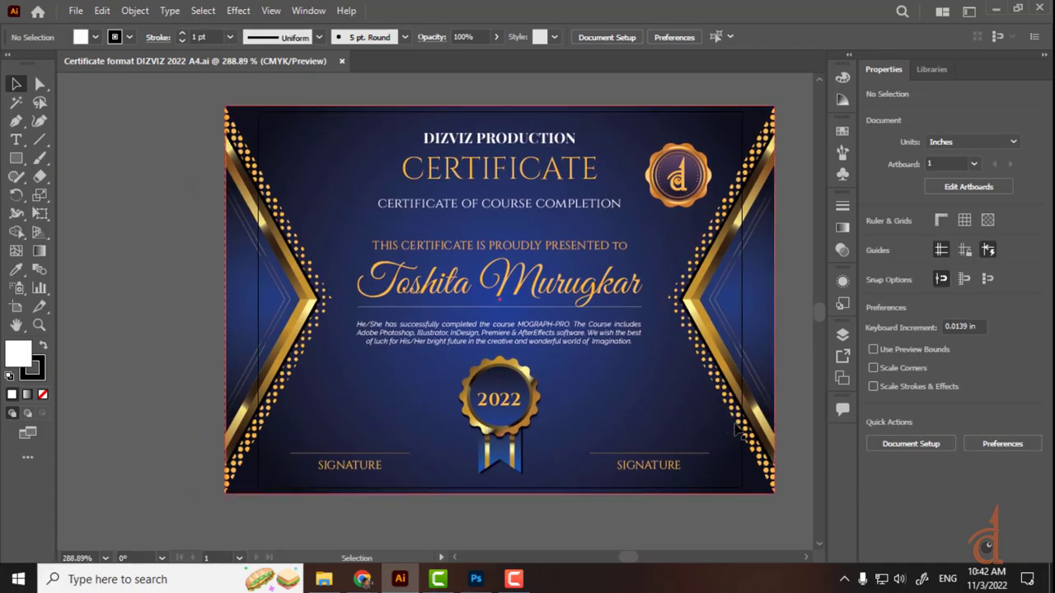
key(ctrl+minus)
key(ctrl+minus)
key(ctrl+plus)
key(ctrl+plus)
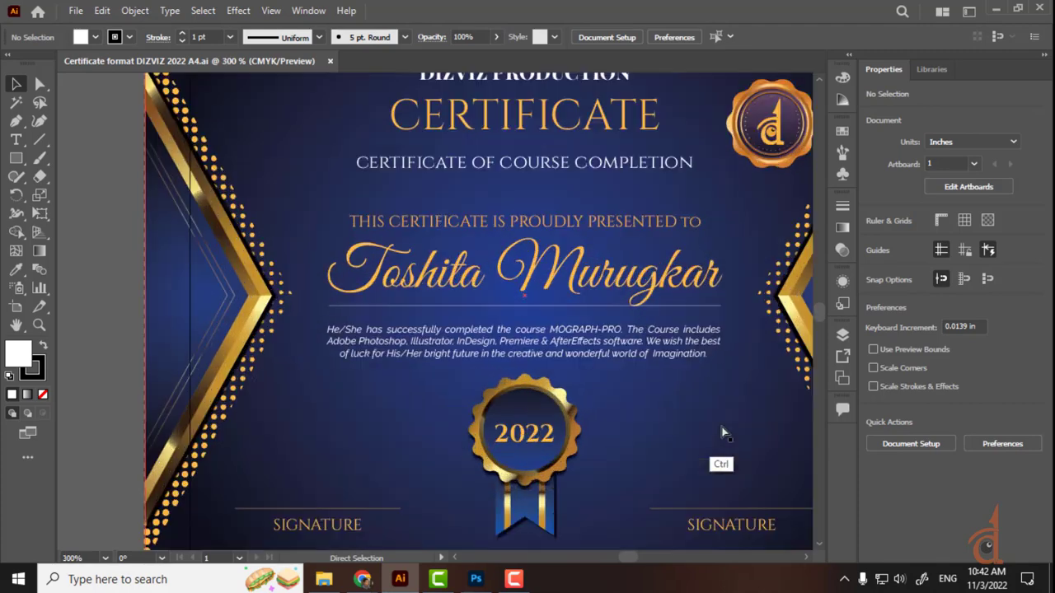
key(ctrl+plus)
drag(703, 381, 631, 448)
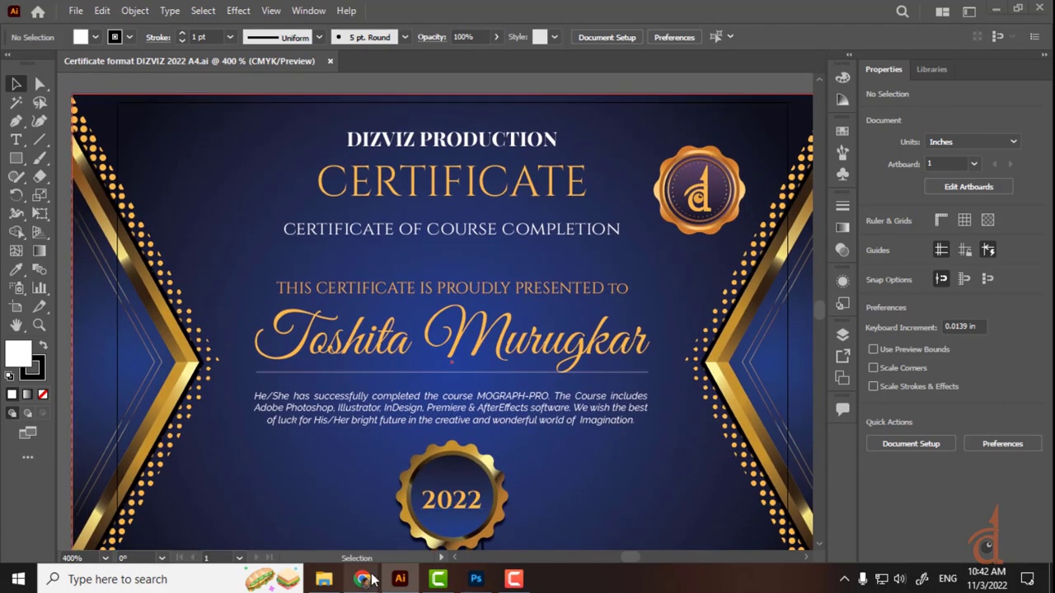
Switch to WhatsApp Web in Chrome, clear the chat search and open the Dizviz Batches 2022 group
mouse_move(363, 579)
click(320, 517)
key(ctrl+1)
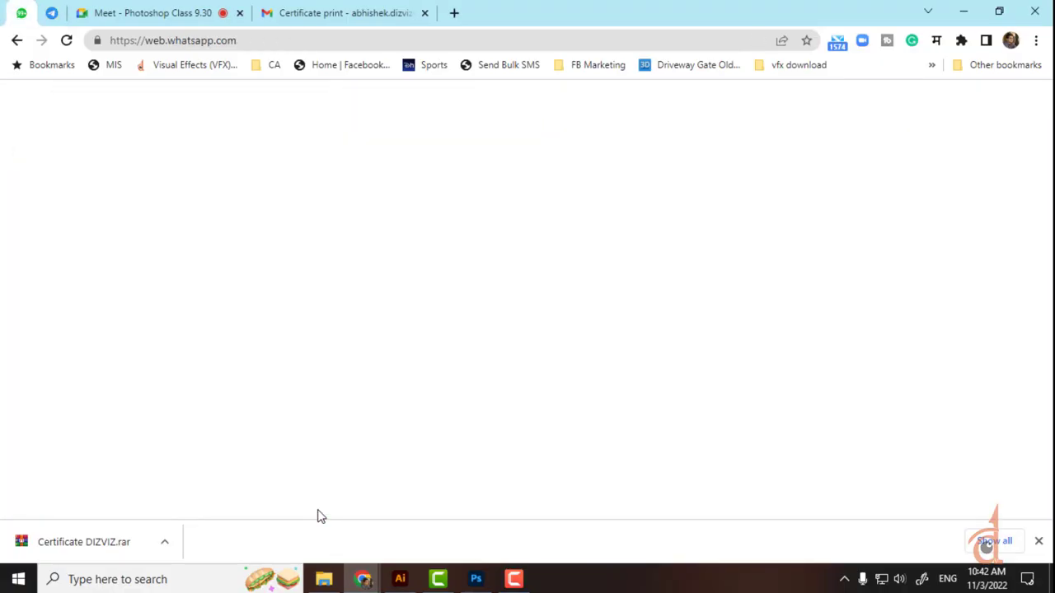
key(Tab)
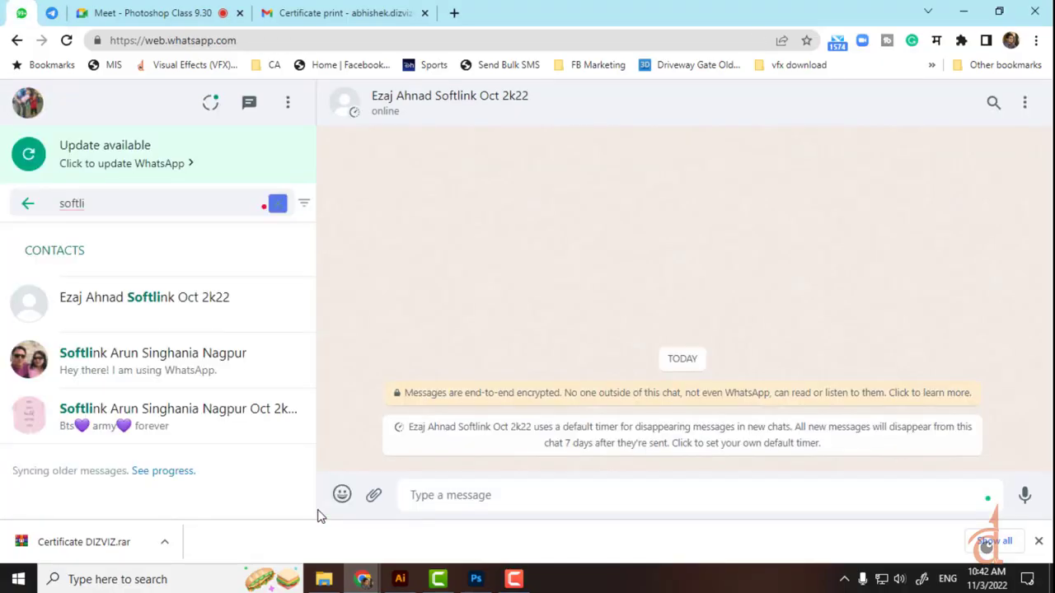
key(Return)
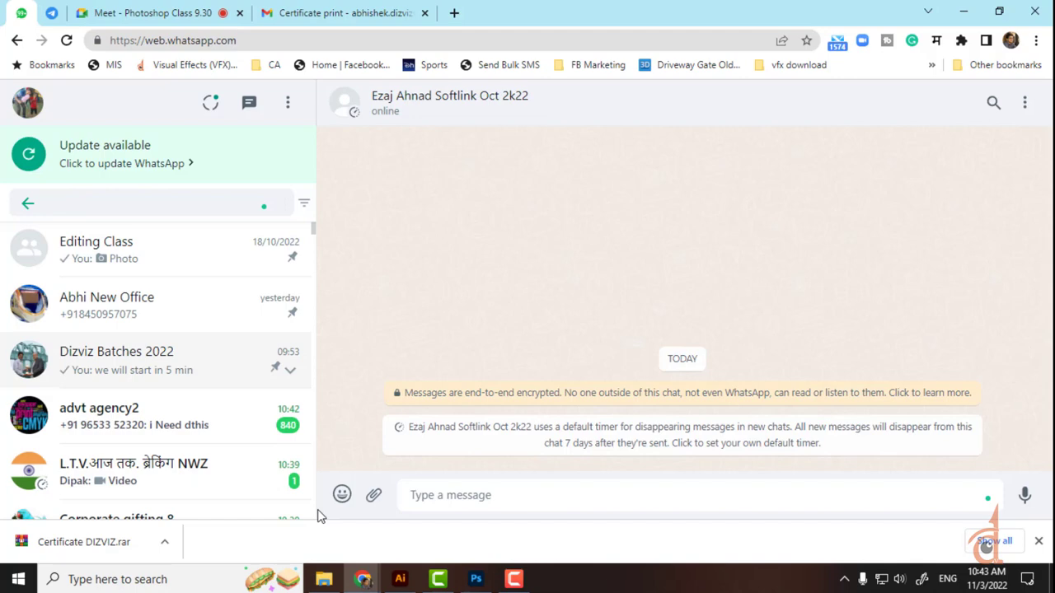
key(Return)
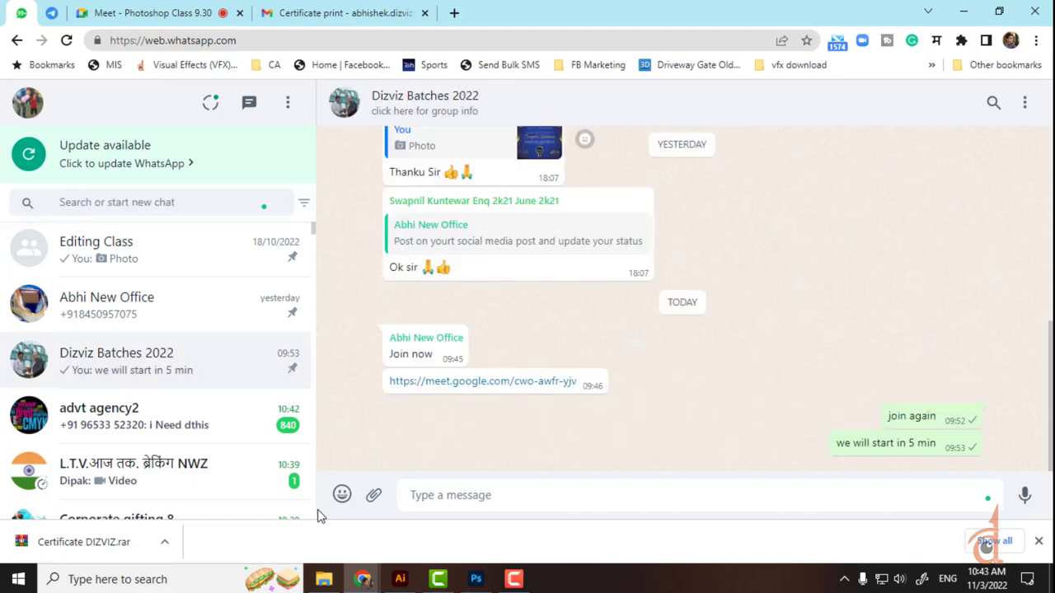
Open the first of the four certificate photos among the group's Tuesday messages and enlarge it
scroll(682, 299, up, 10)
double_click(921, 233)
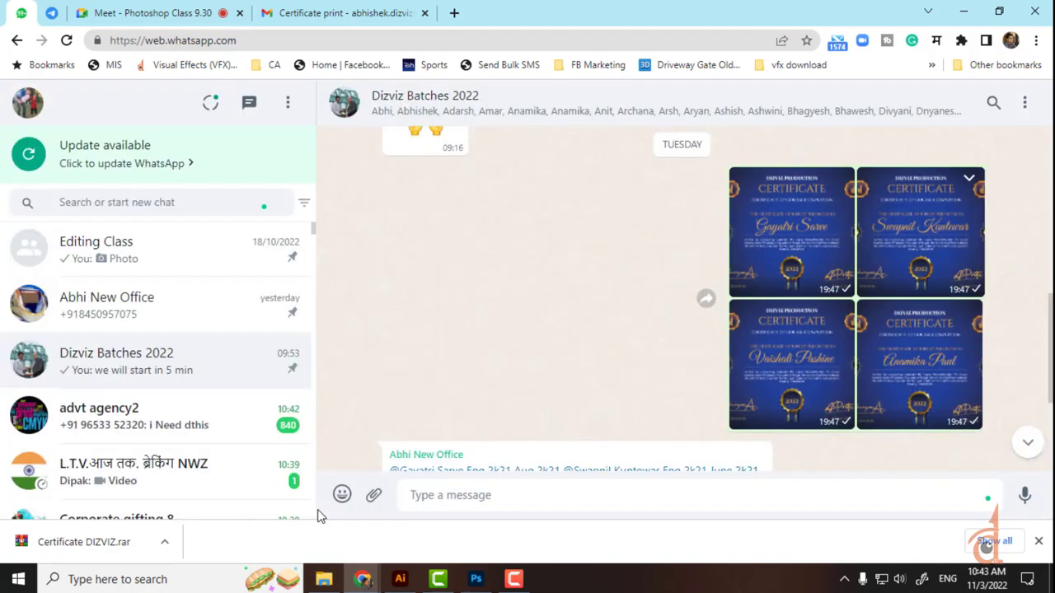
click(791, 232)
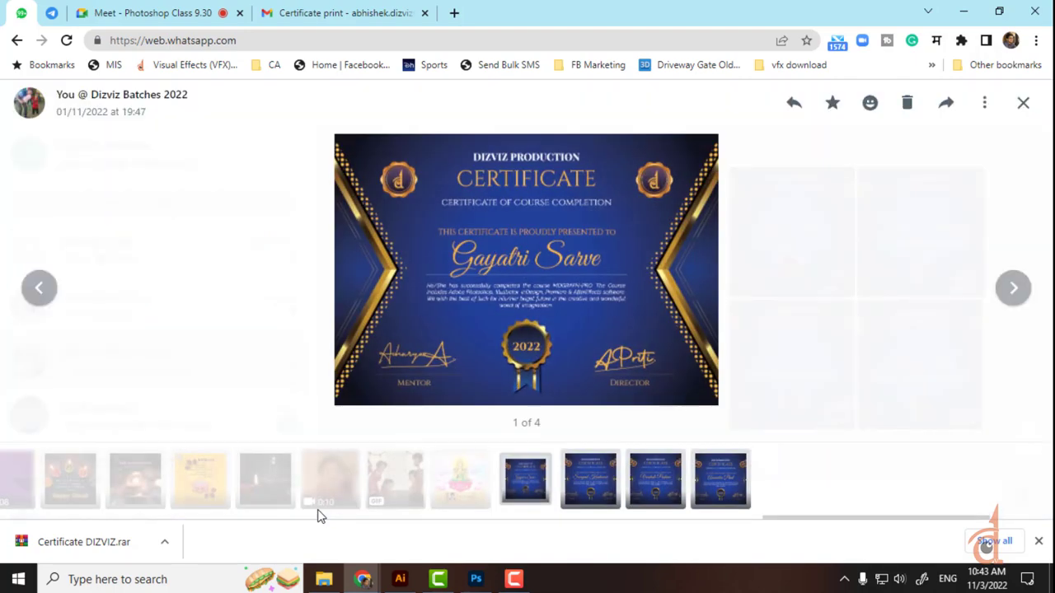
click(526, 270)
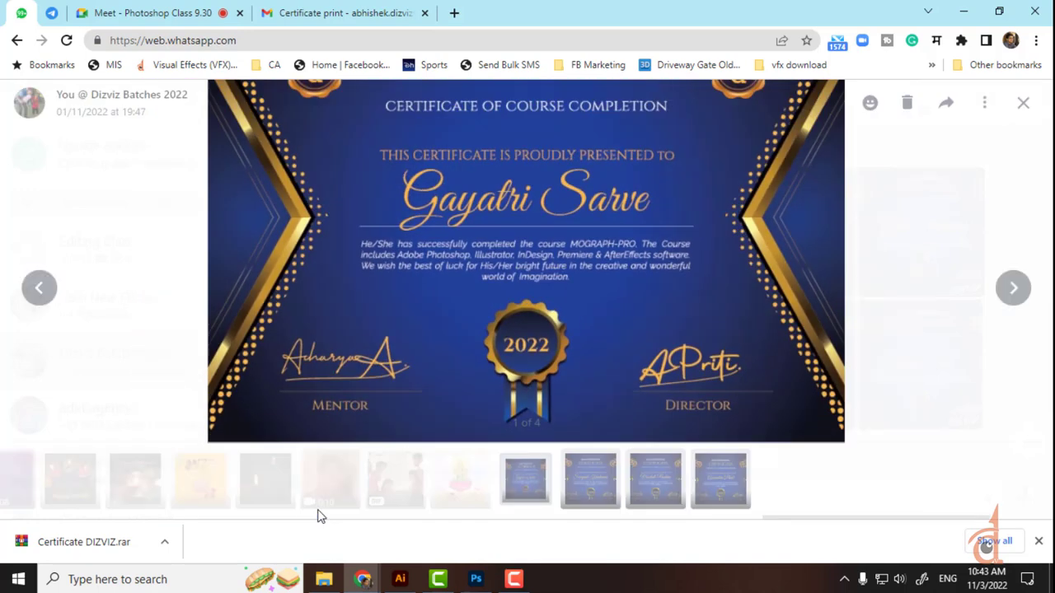
click(320, 515)
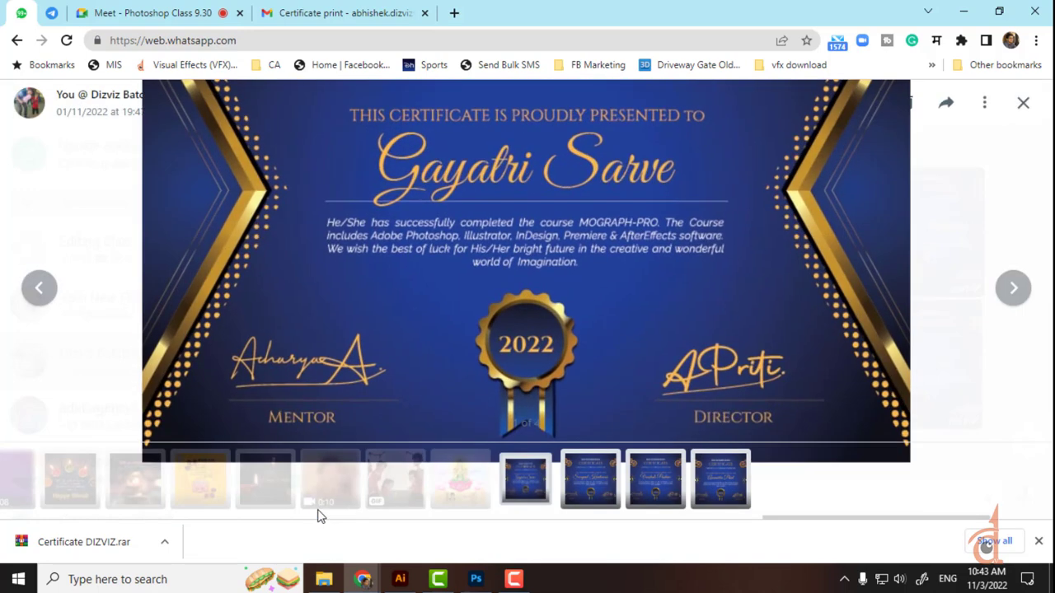
Compare the enlarged WhatsApp certificate photo with the open certificate file in Illustrator, alternating between the two
click(475, 574)
click(410, 579)
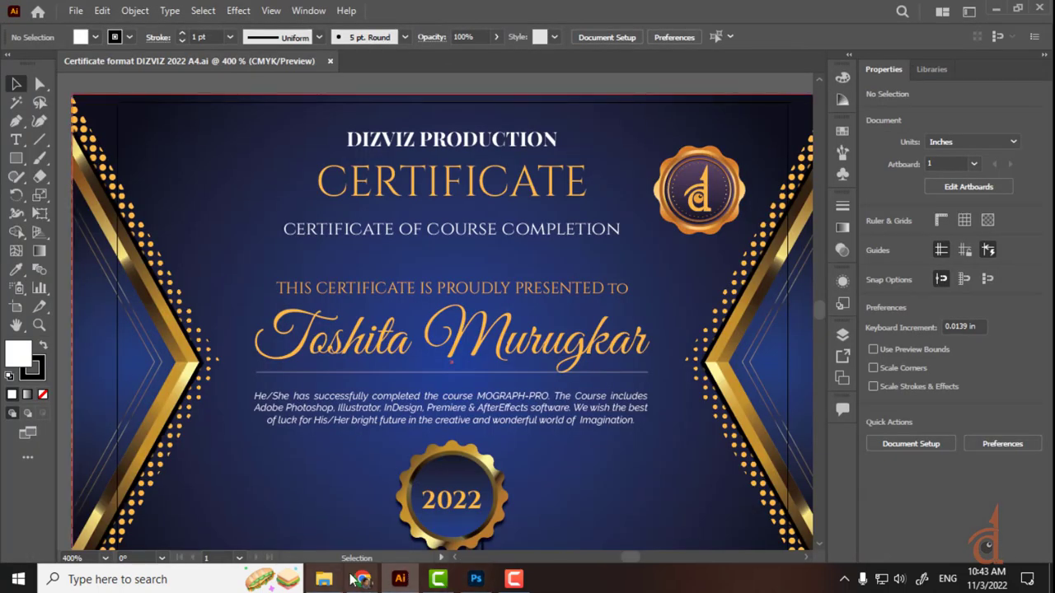
mouse_move(362, 579)
click(288, 529)
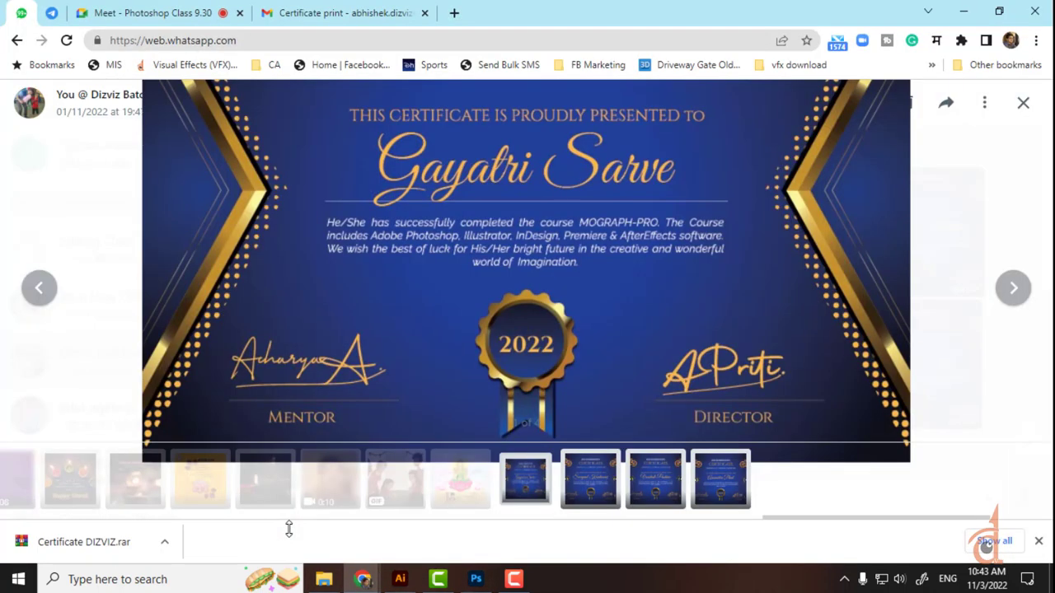
click(399, 579)
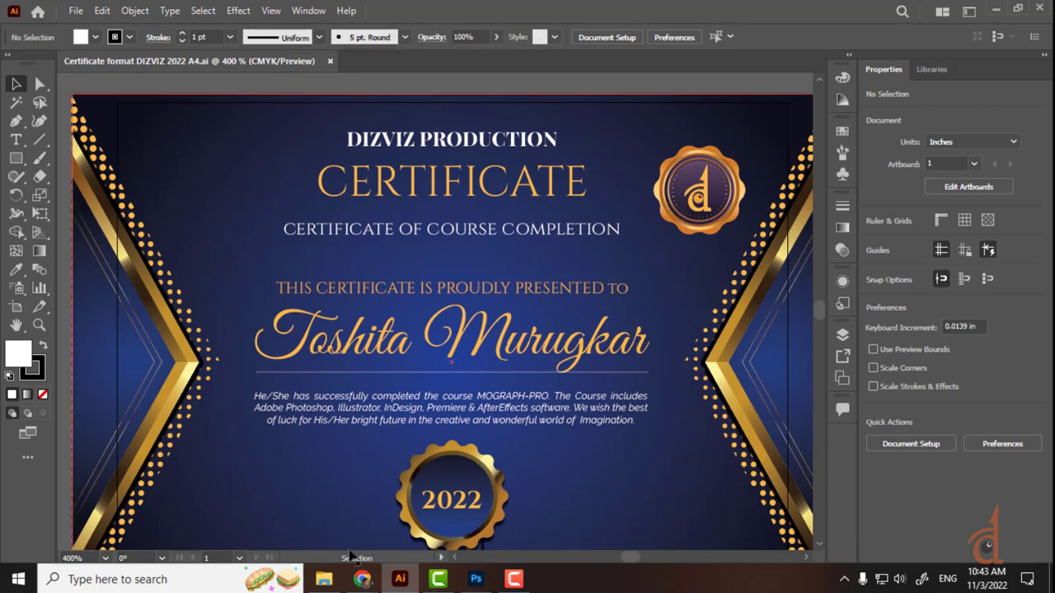
mouse_move(370, 581)
click(306, 546)
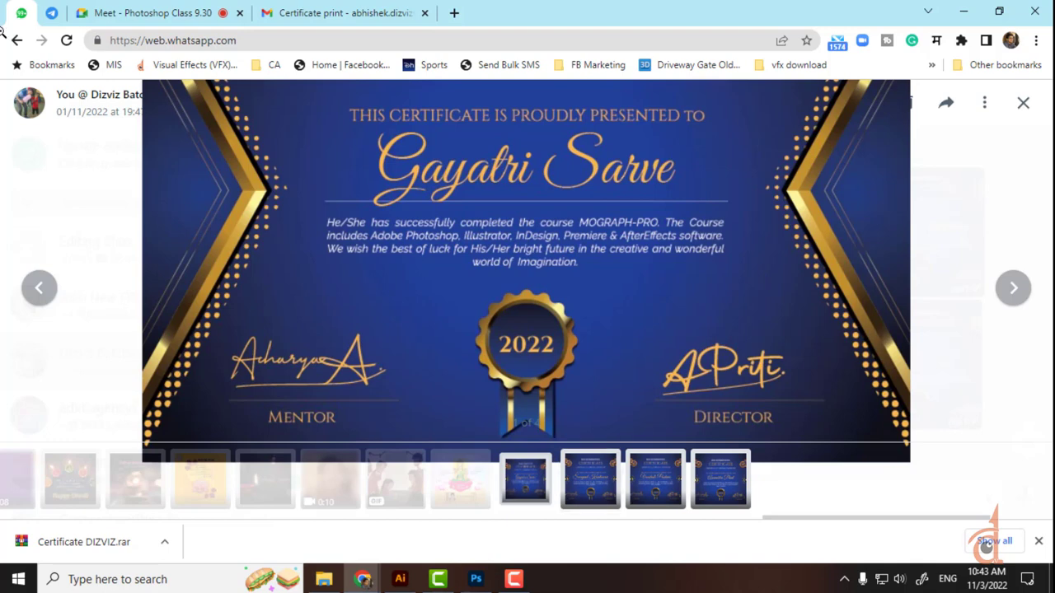
click(399, 580)
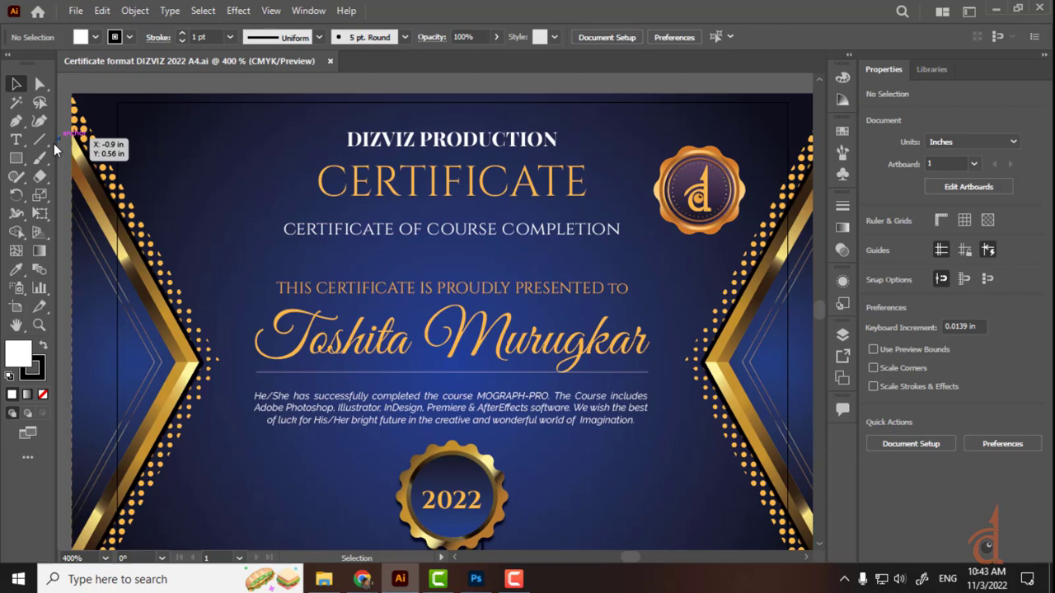
Close the Certificate format DIZVIZ 2022 A4 document in Illustrator
click(75, 9)
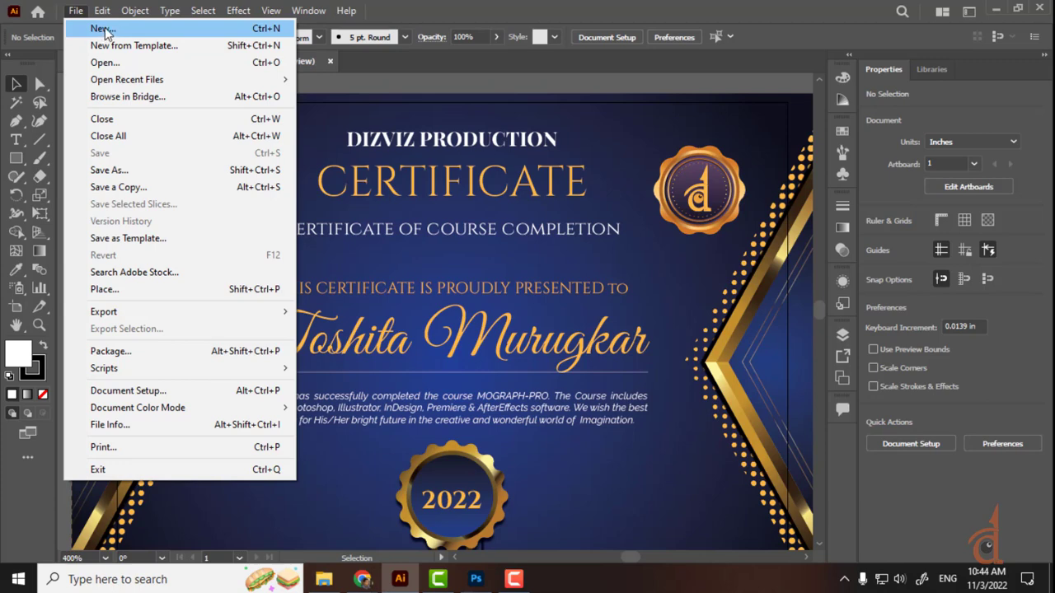
click(411, 59)
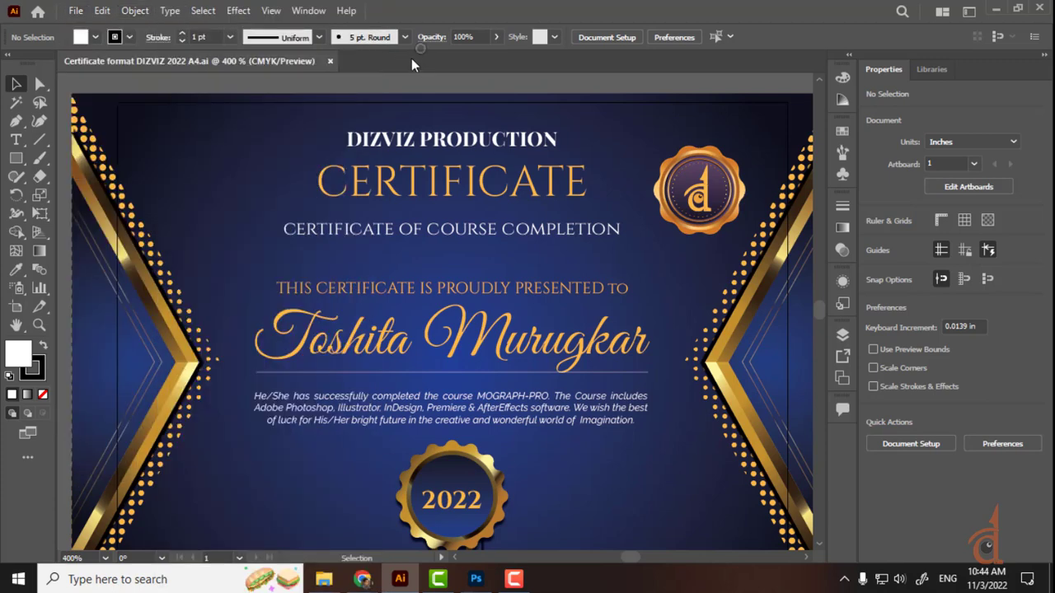
click(330, 61)
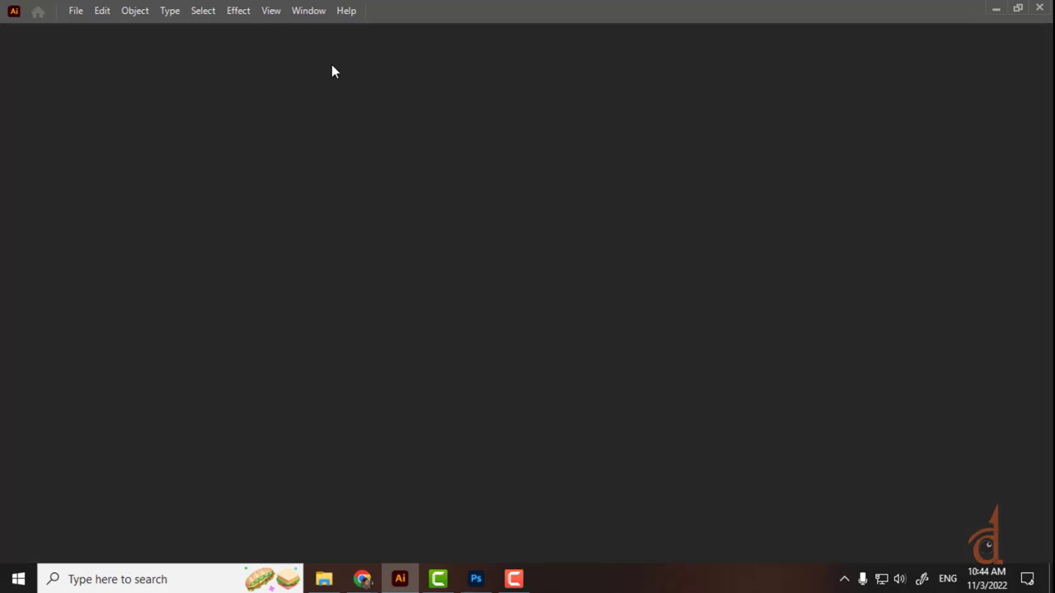
click(75, 10)
click(101, 29)
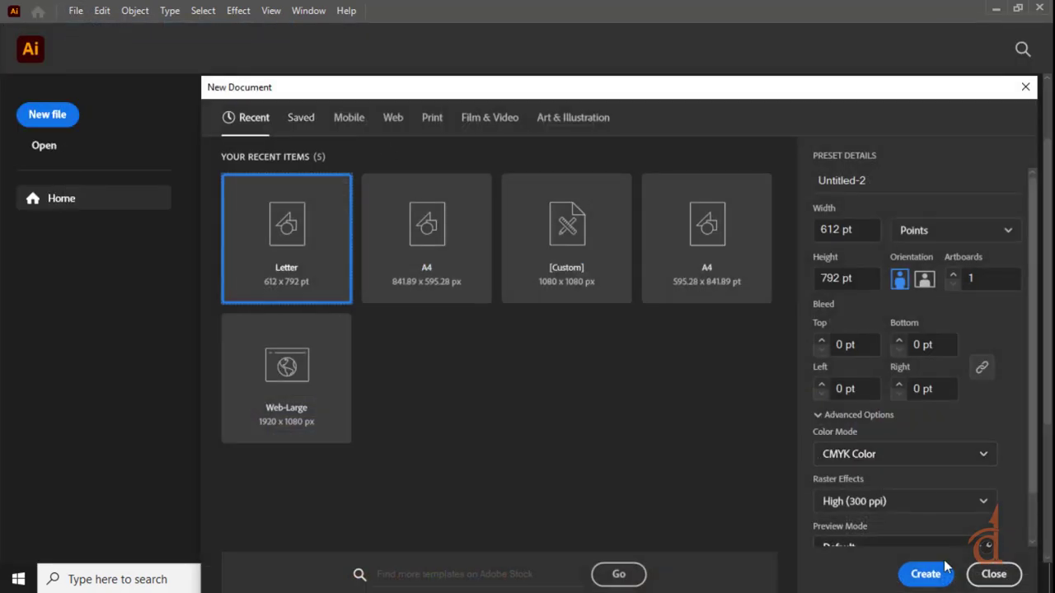
click(991, 574)
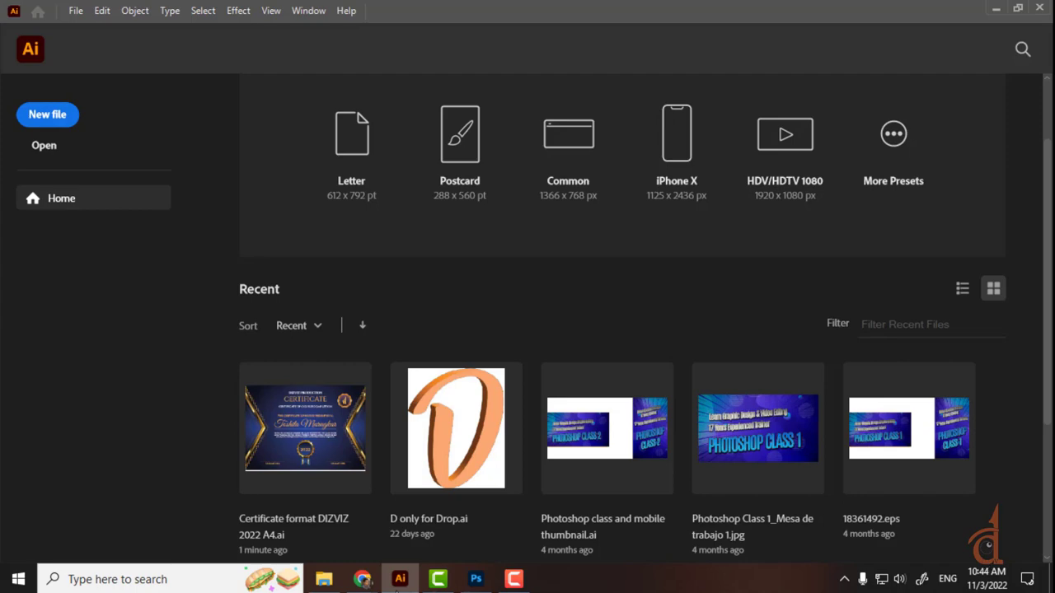
Switch to the Photoshop Class 9.30 Google Meet call in Chrome
mouse_move(363, 579)
click(289, 517)
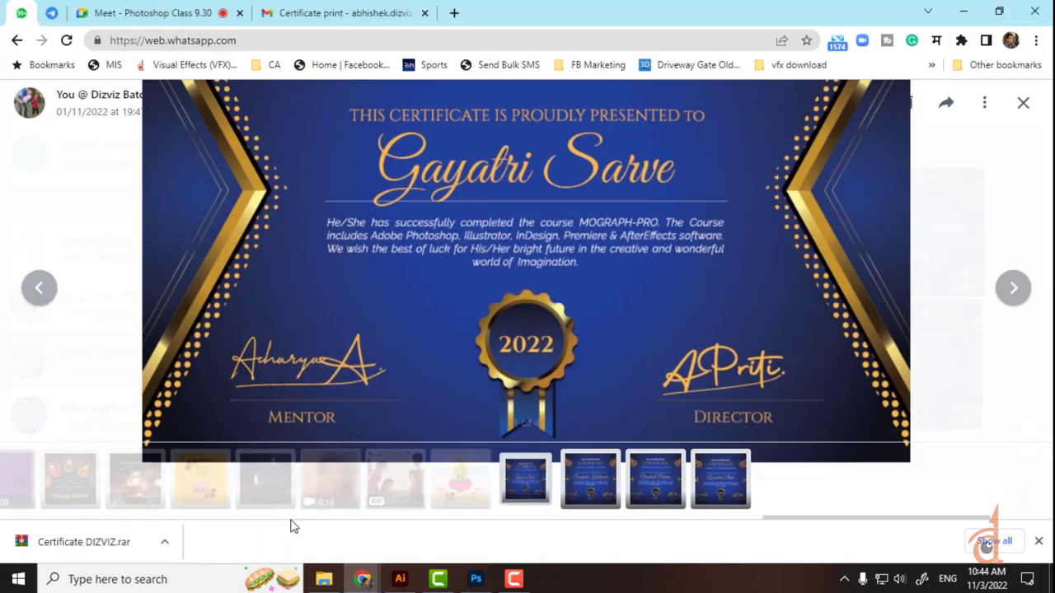
key(ctrl+3)
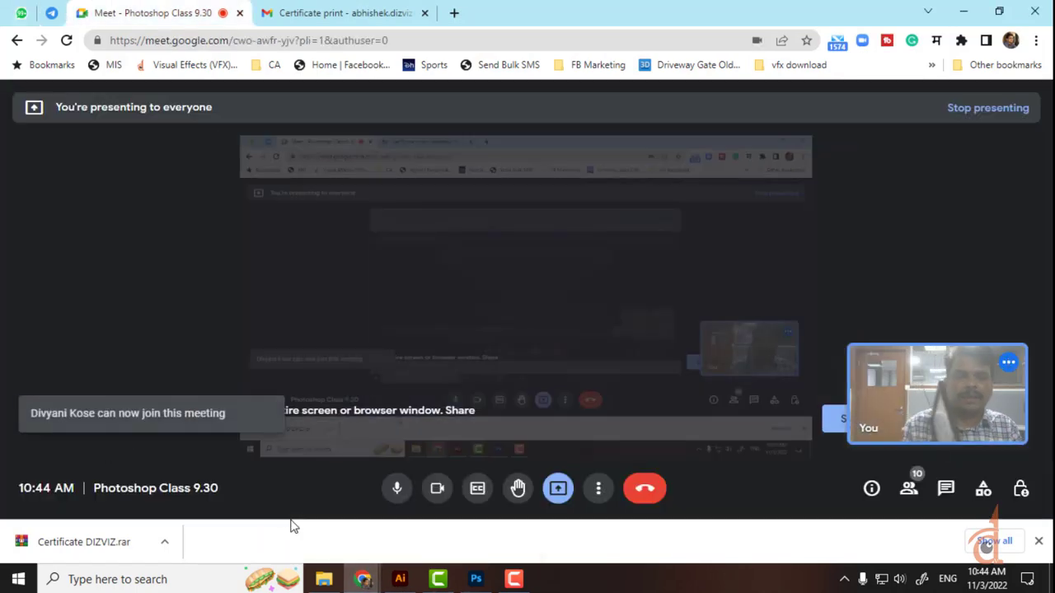
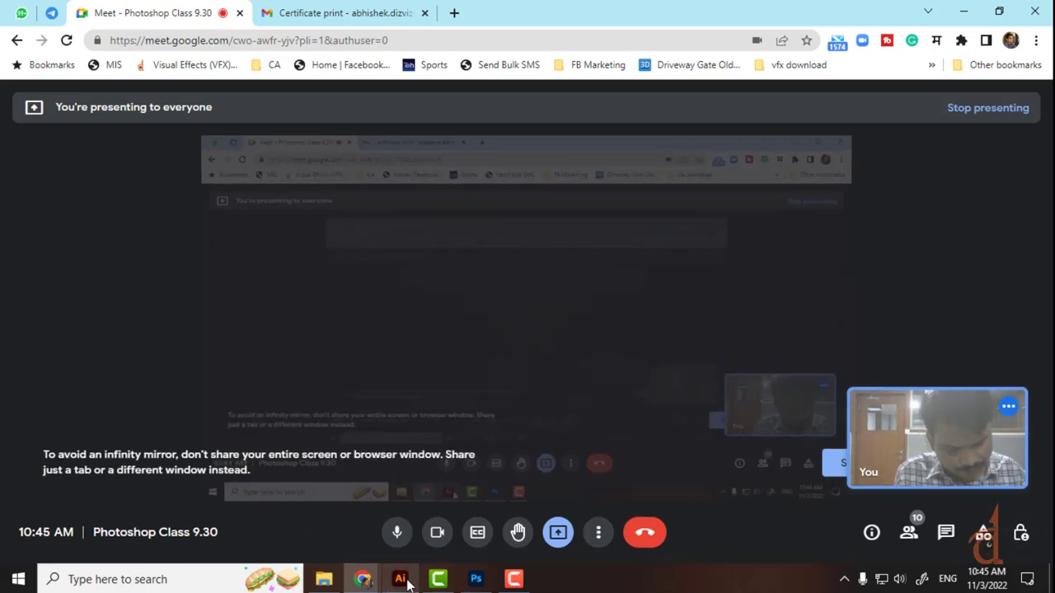
click(370, 508)
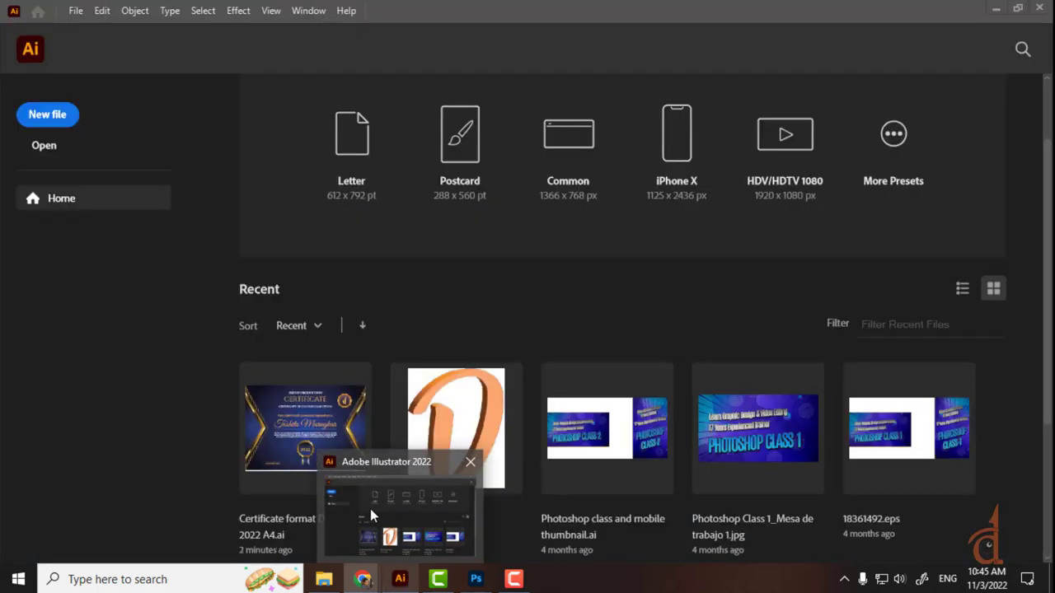
click(363, 580)
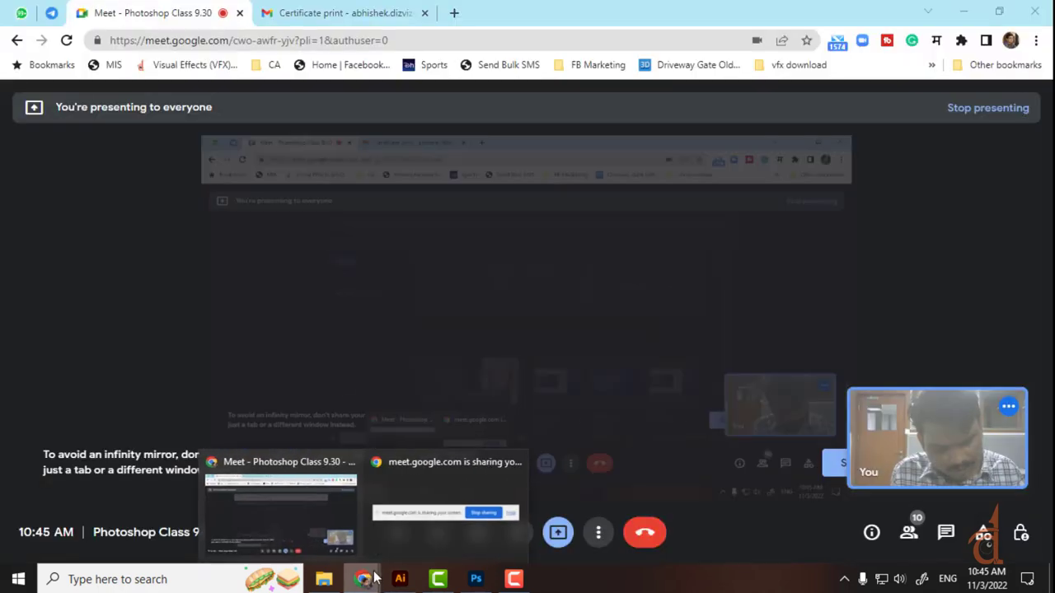
click(299, 522)
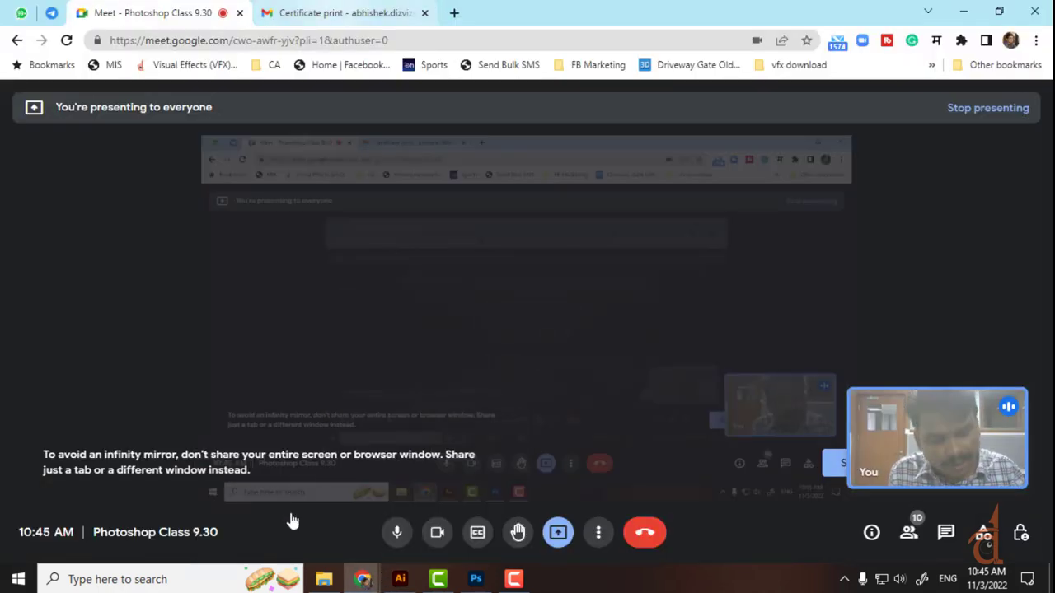
click(400, 579)
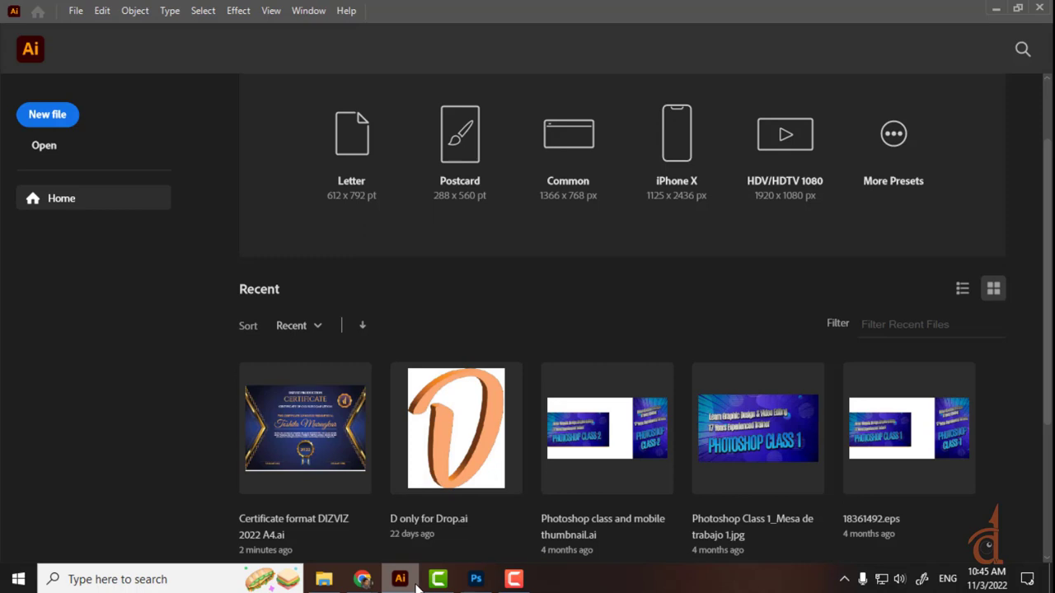
mouse_move(363, 586)
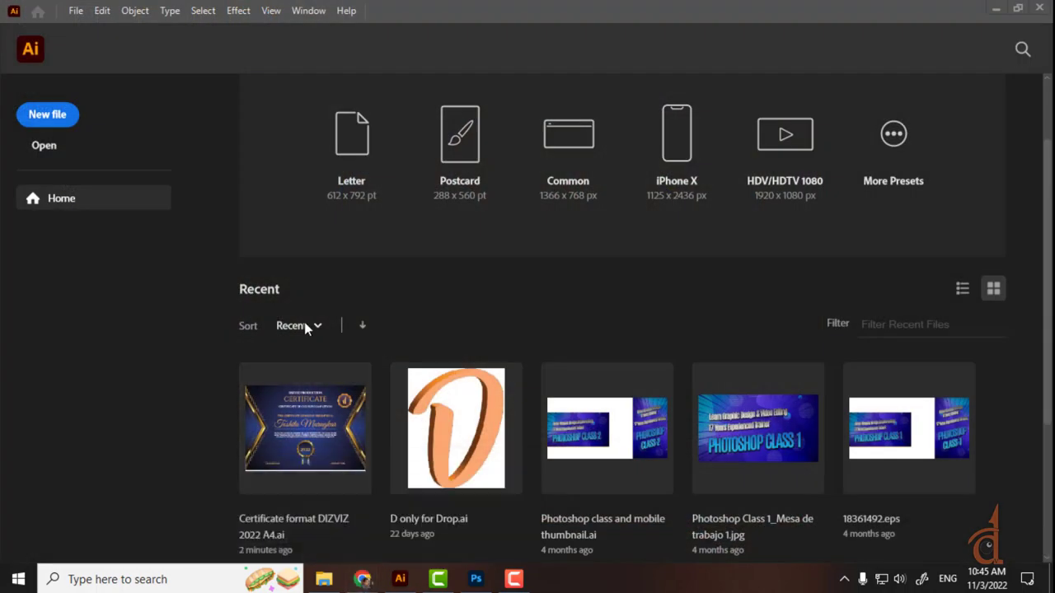
Search Google for "color wheel rgb" in a new Chrome tab
click(287, 517)
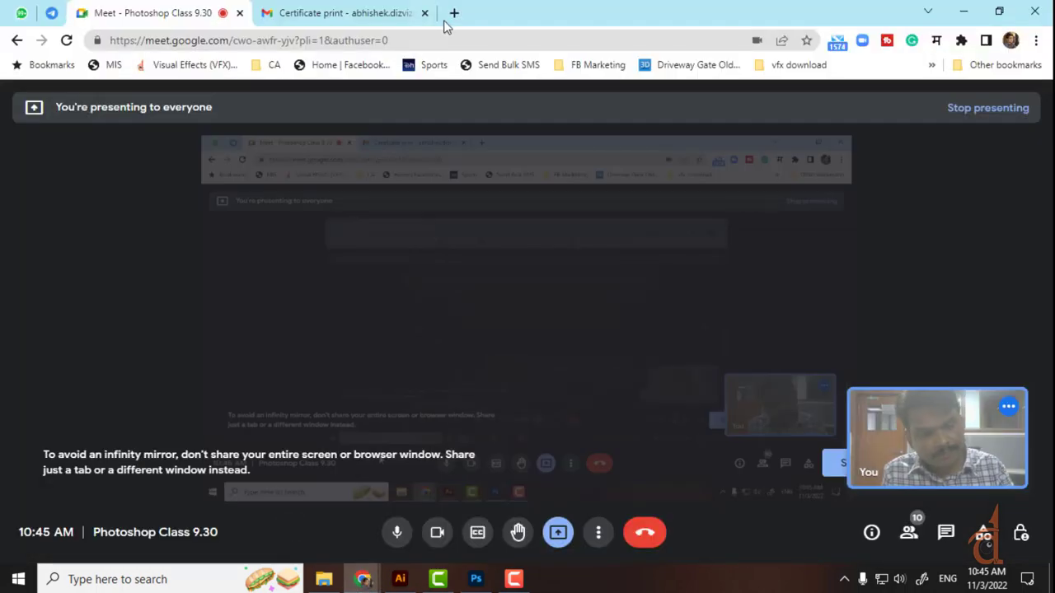
click(452, 12)
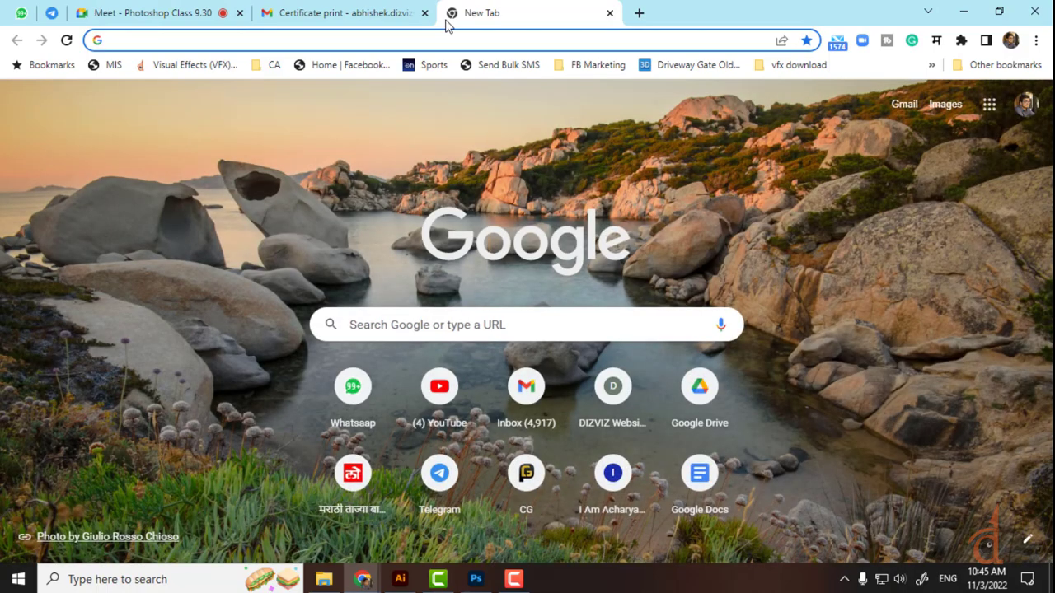
text(color)
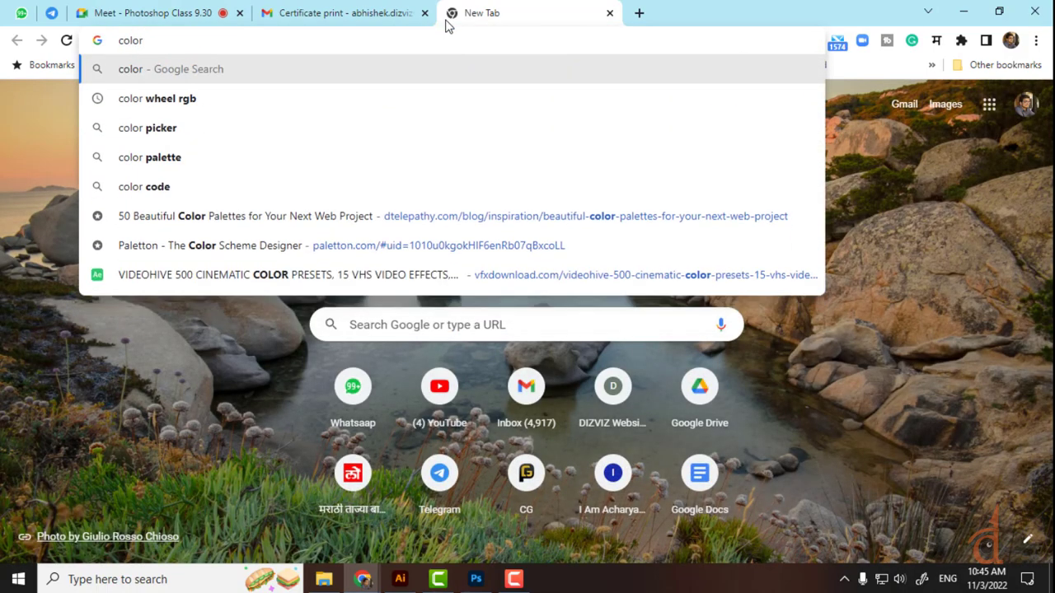
text( wheek)
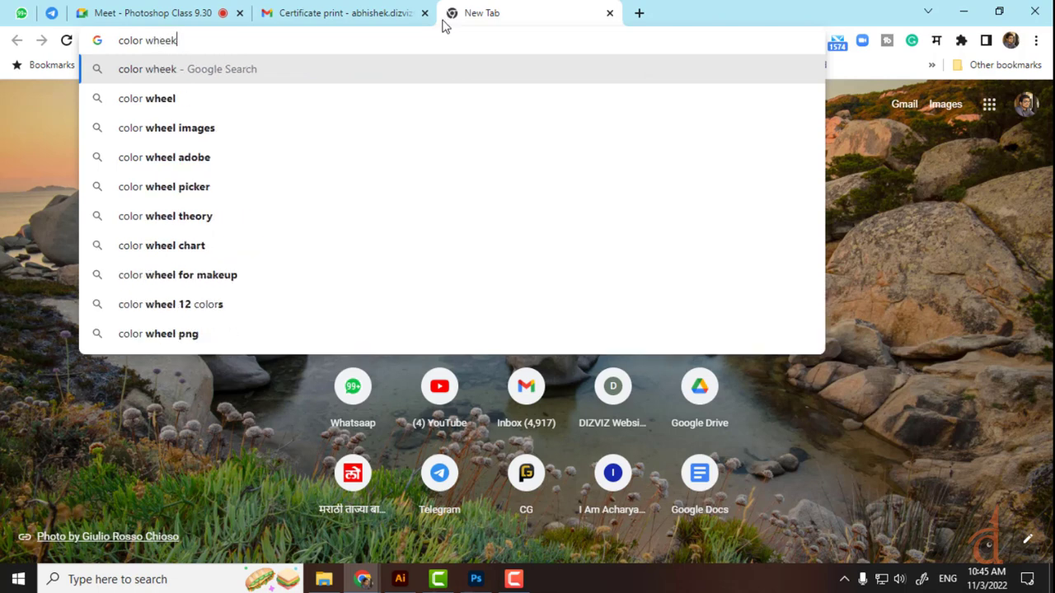
key(BackSpace)
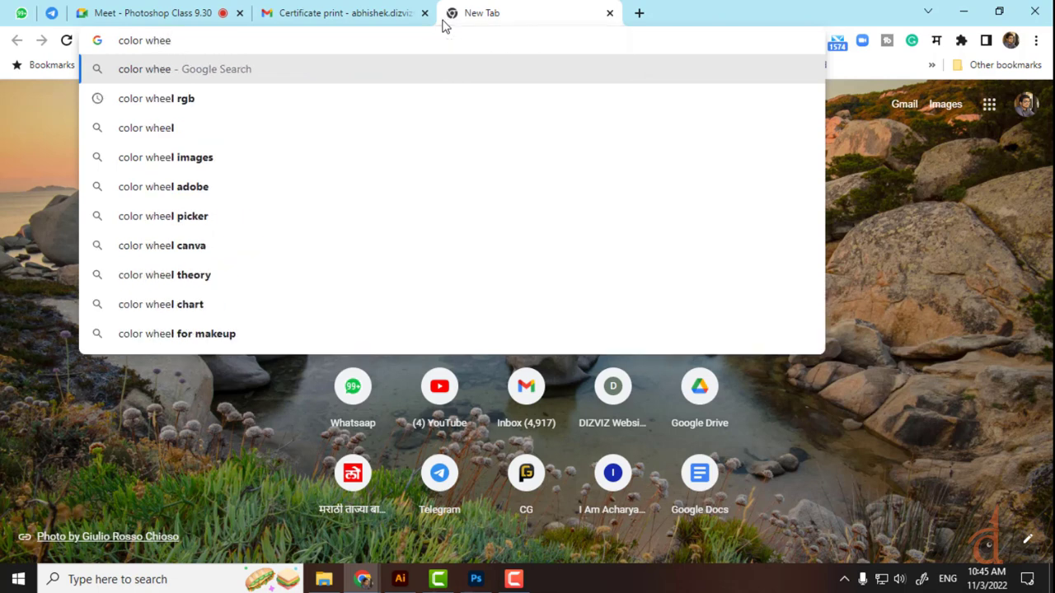
key(Down)
key(Return)
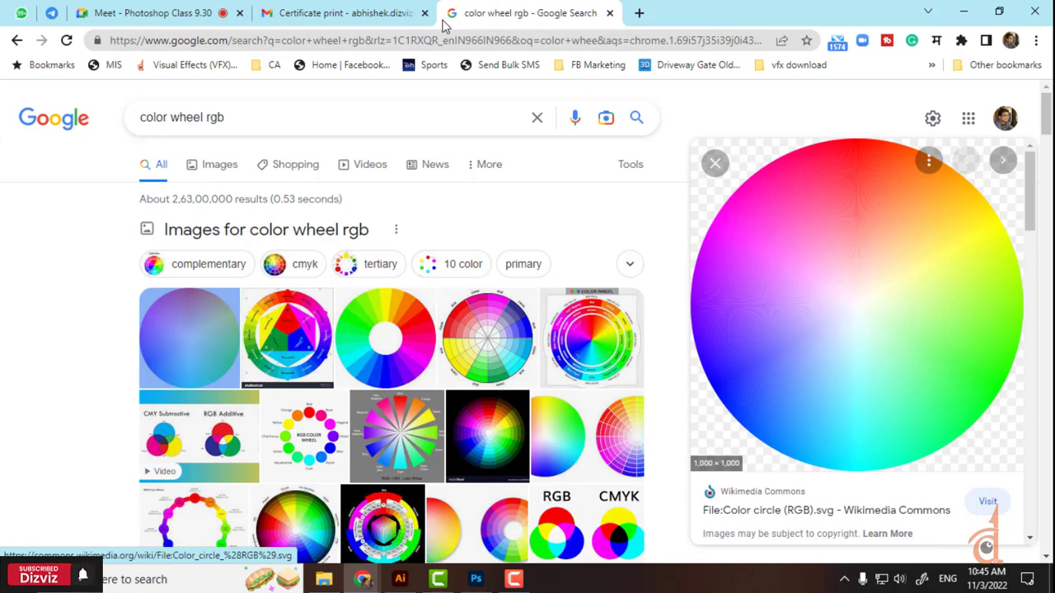
Preview the Shutterstock RGB color wheel result and check the blank Untitled-2 document in Photoshop
key(Right)
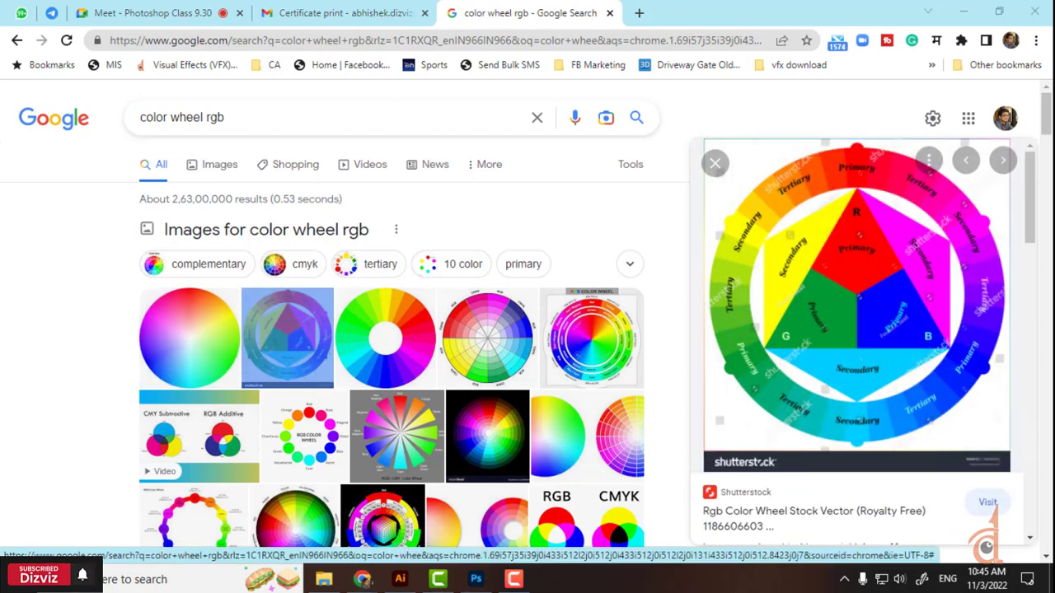
right_click(476, 580)
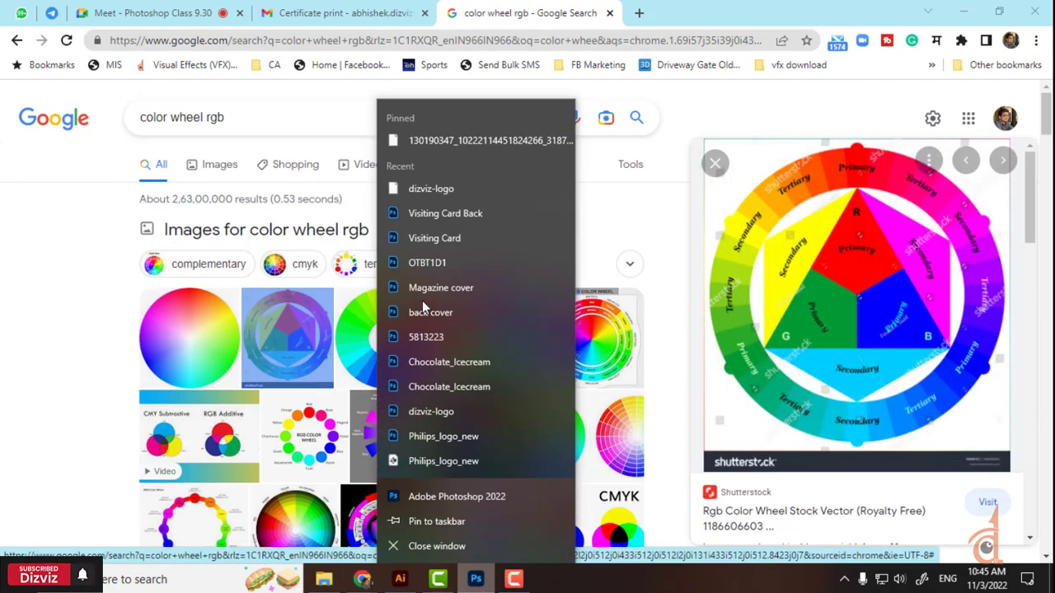
click(476, 579)
click(476, 580)
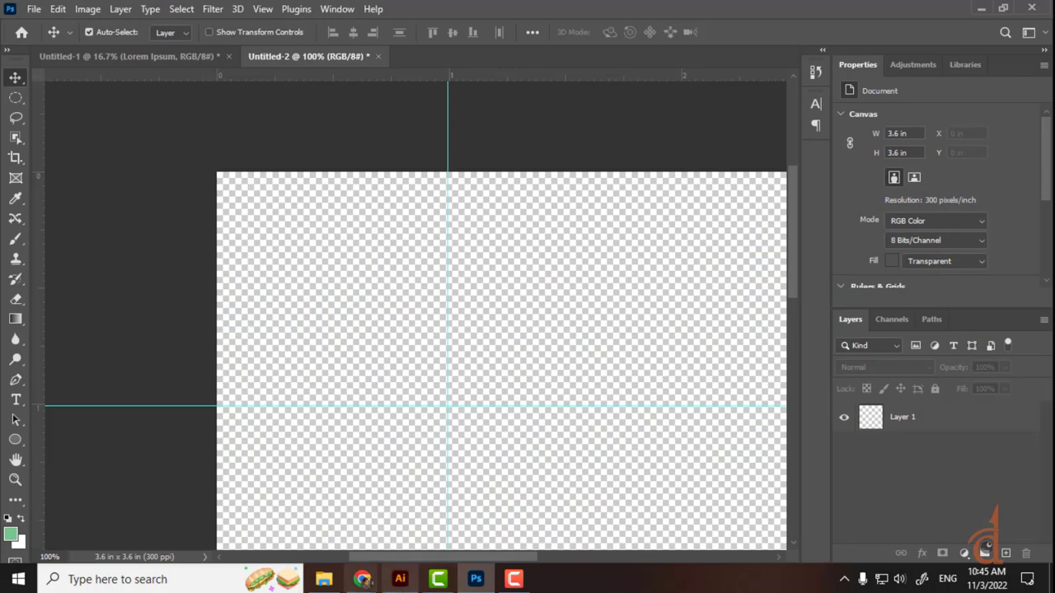
mouse_move(363, 580)
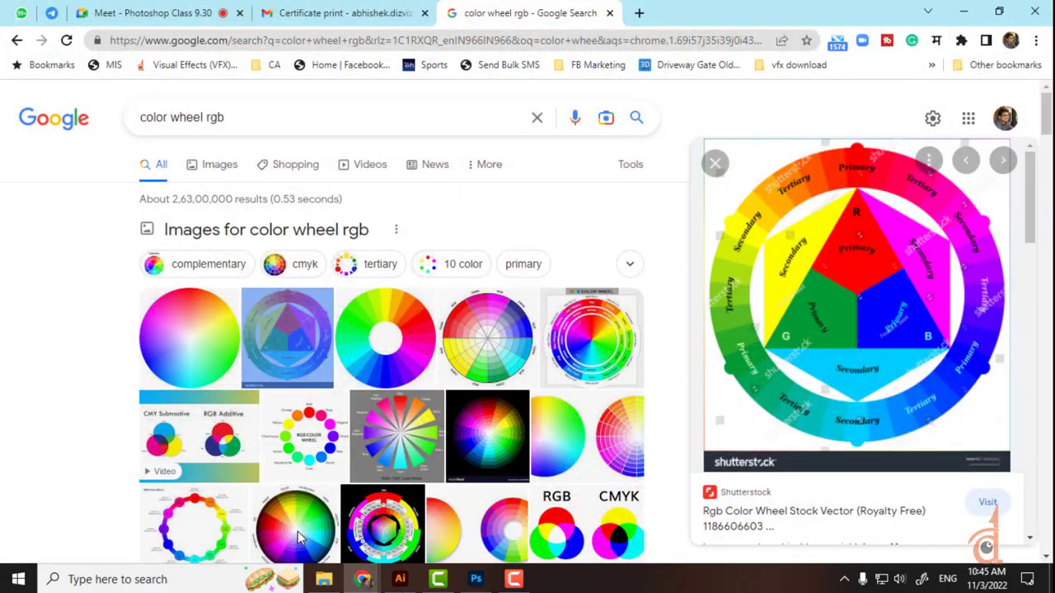
click(297, 532)
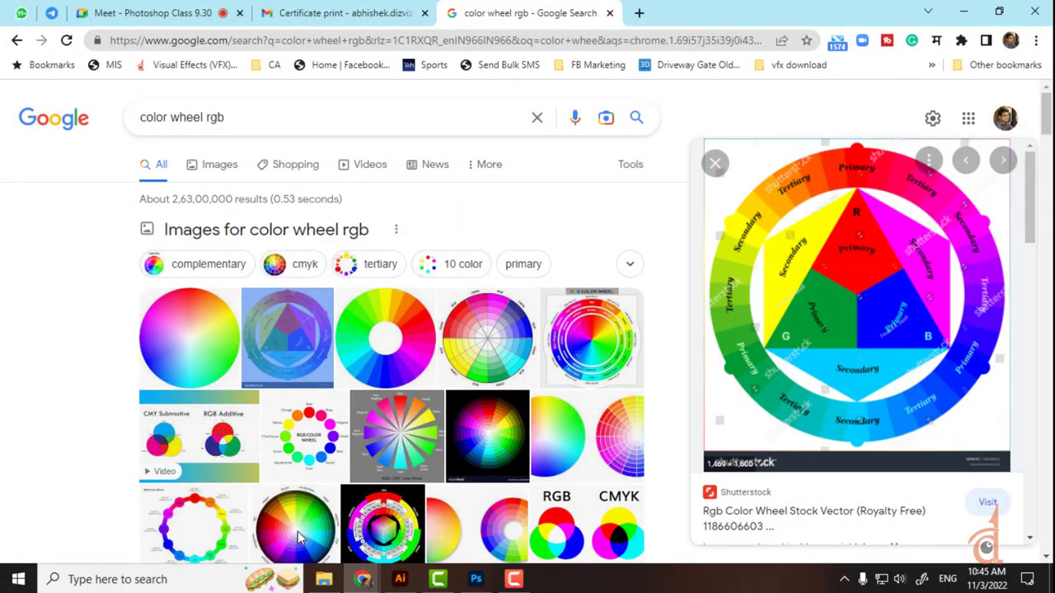
Return to the Wikimedia Commons RGB color circle preview and copy its image
key(Left)
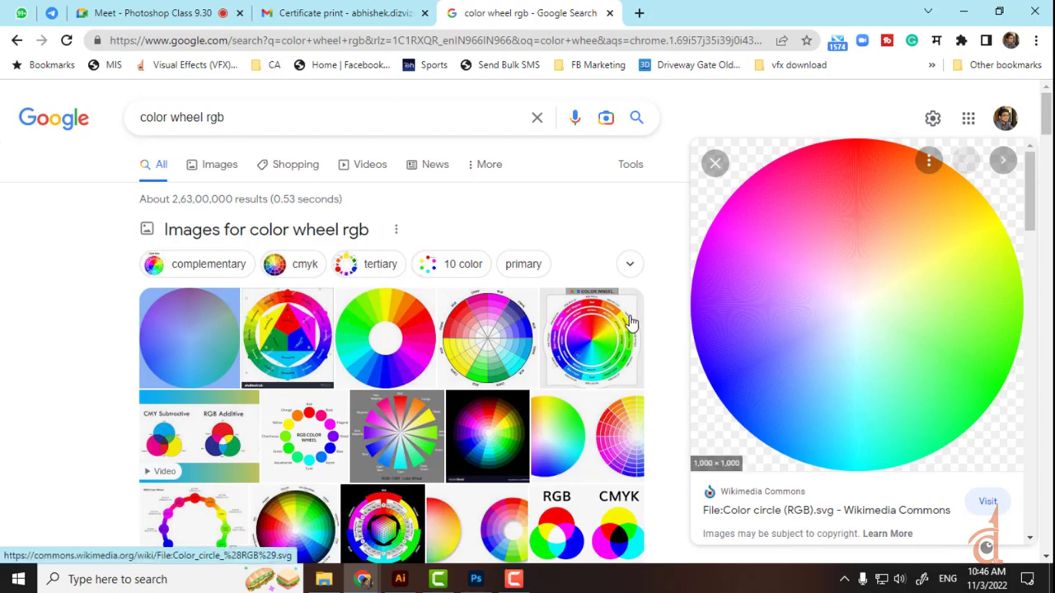
right_click(925, 395)
right_click(868, 338)
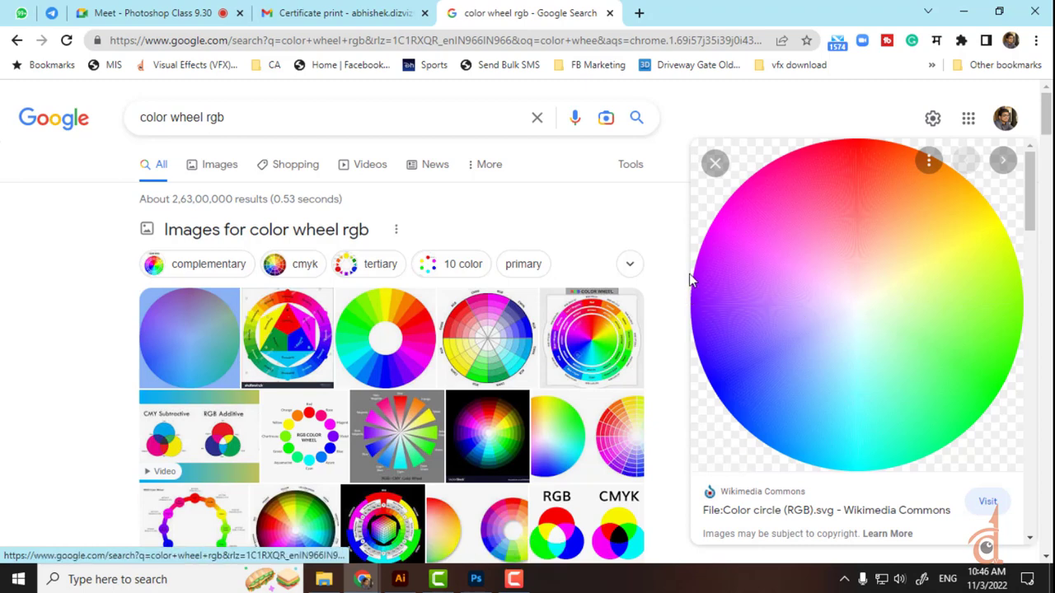
right_click(771, 276)
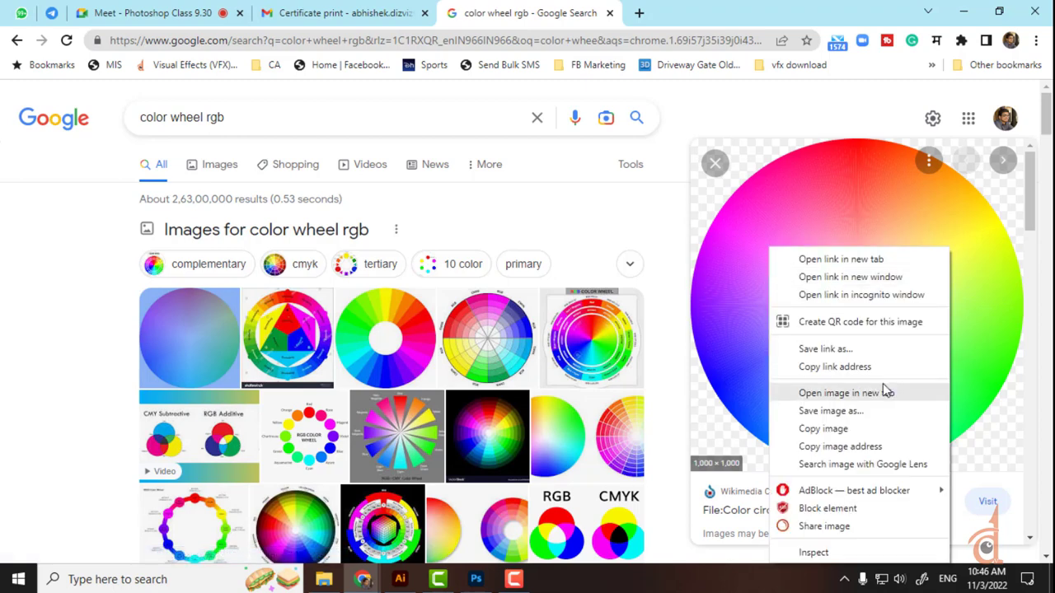
click(853, 429)
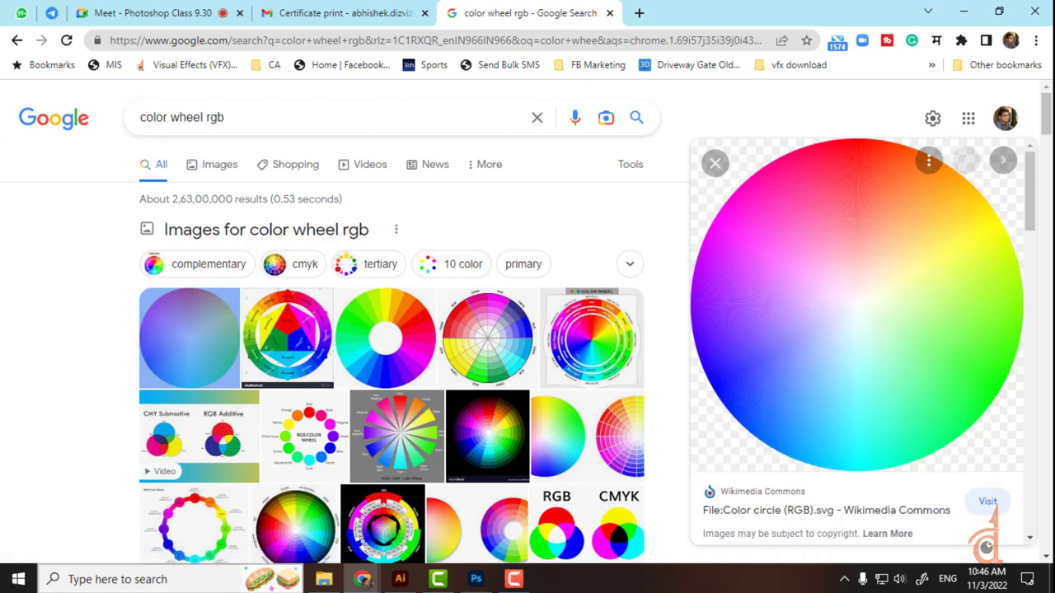
Paste the copied color wheel into the Untitled-2 document in Photoshop and hide the guides
click(476, 580)
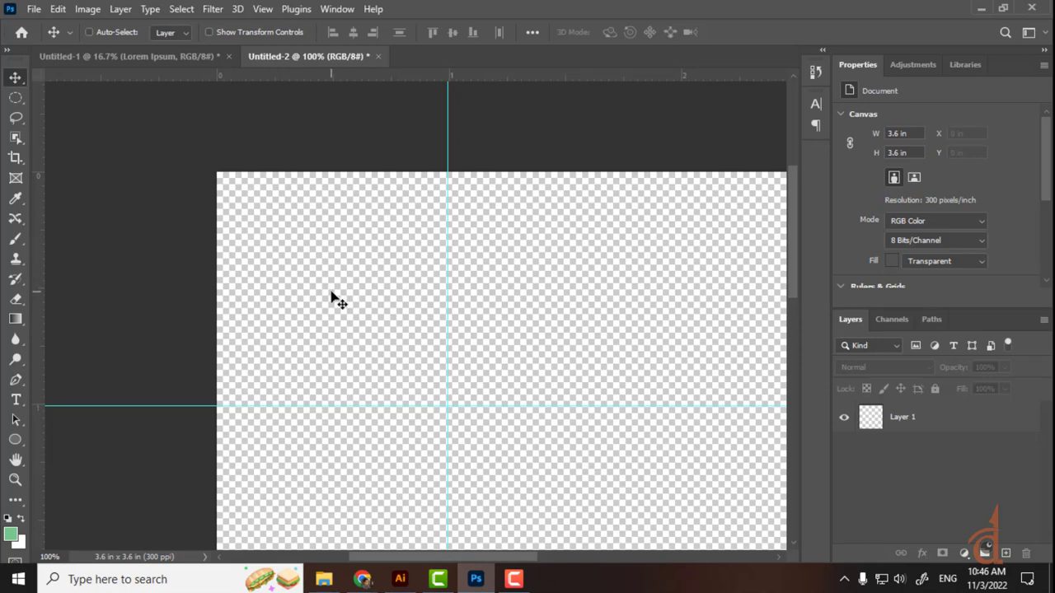
key(ctrl+v)
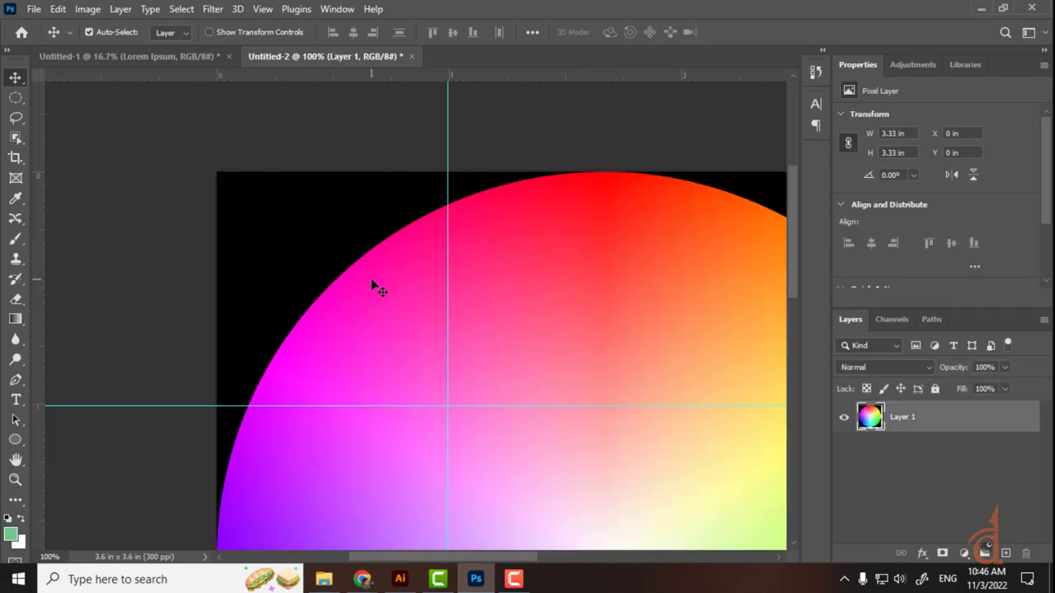
key(ctrl+minus)
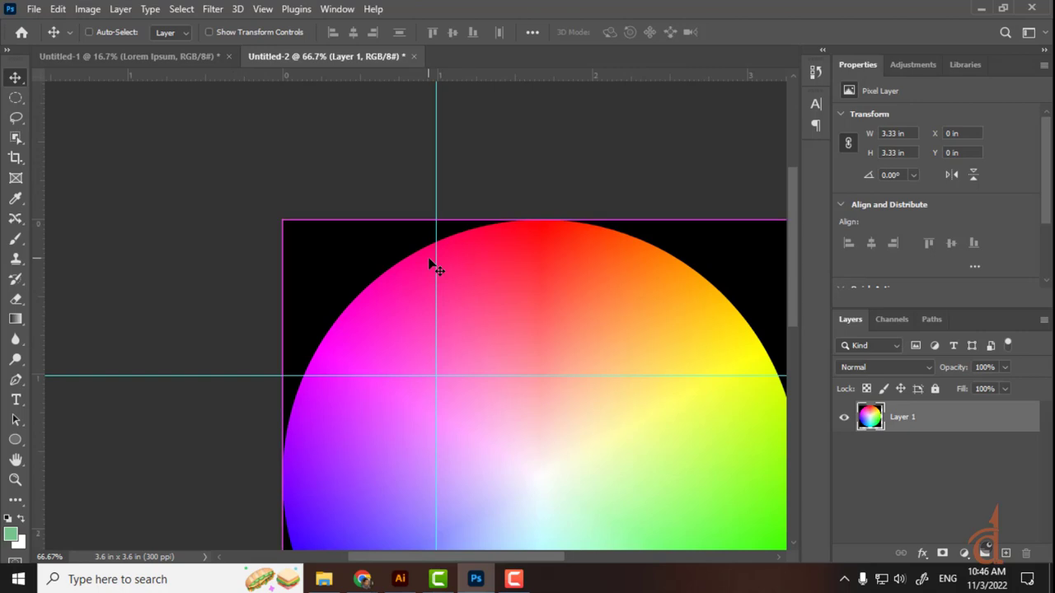
key(ctrl+minus)
key(ctrl+minus)
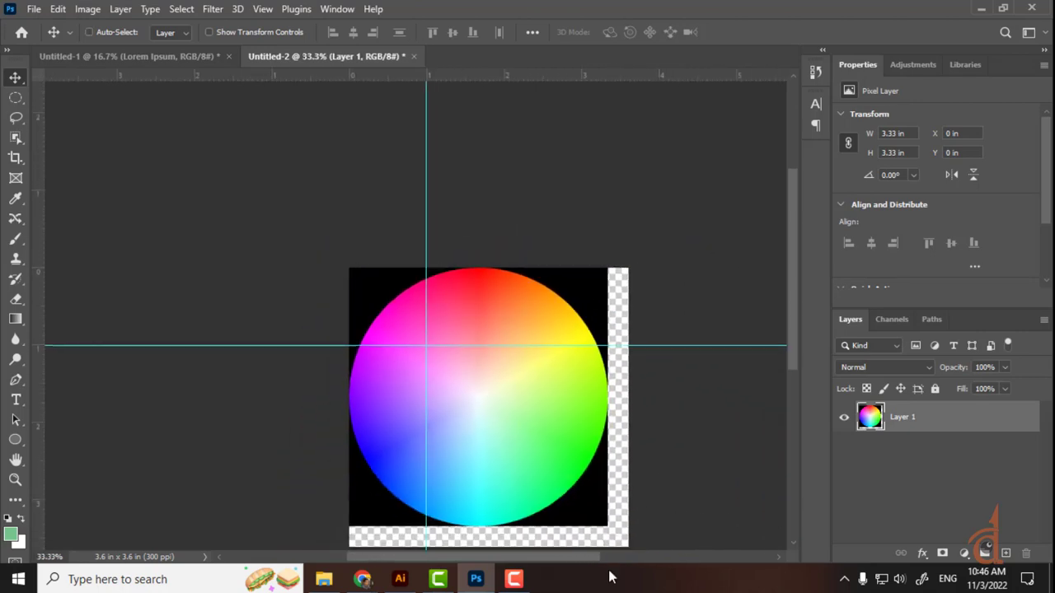
key(ctrl)
key(ctrl+semicolon)
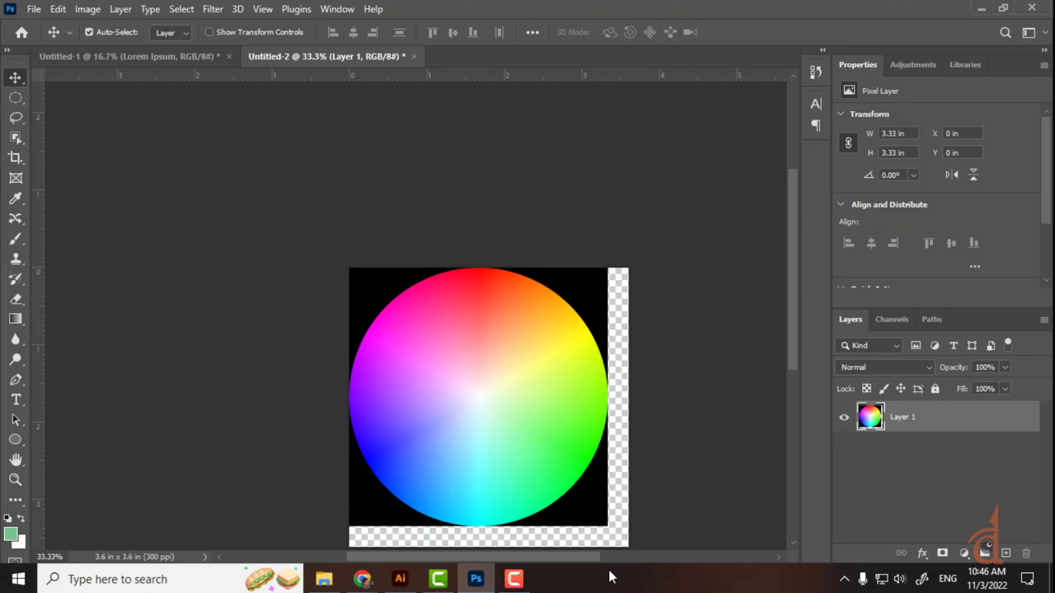
Scale the pasted color wheel proportionally to about 108.55% so it fills the square canvas
key(ctrl+t)
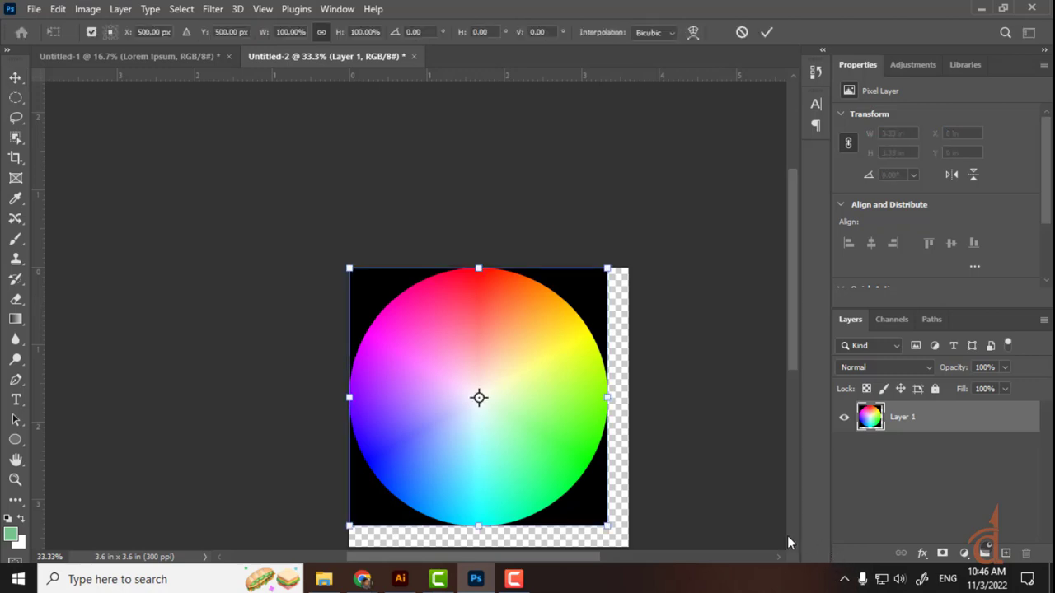
drag(608, 527, 629, 523)
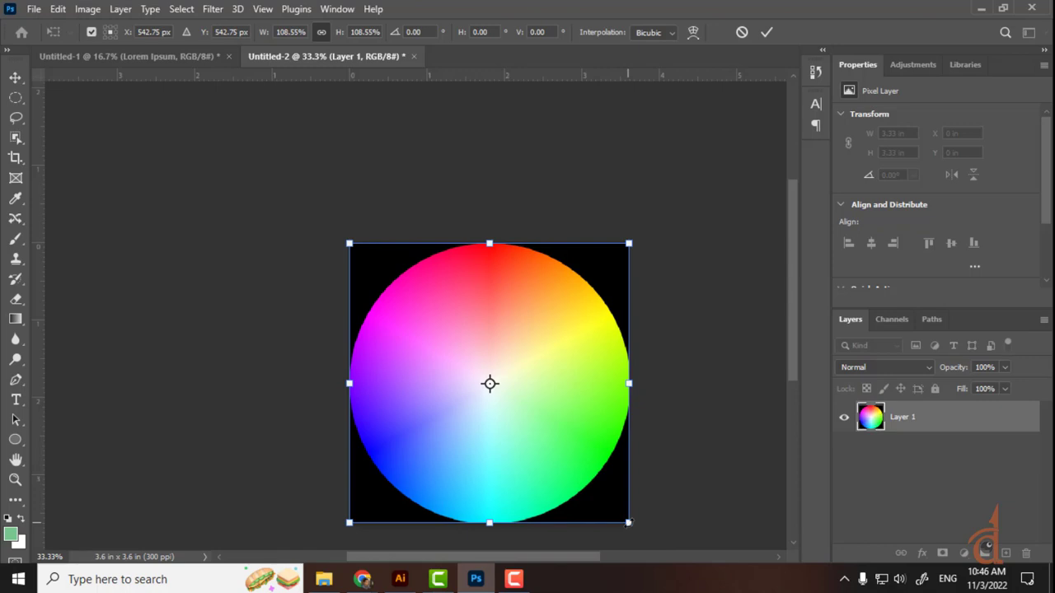
key(Return)
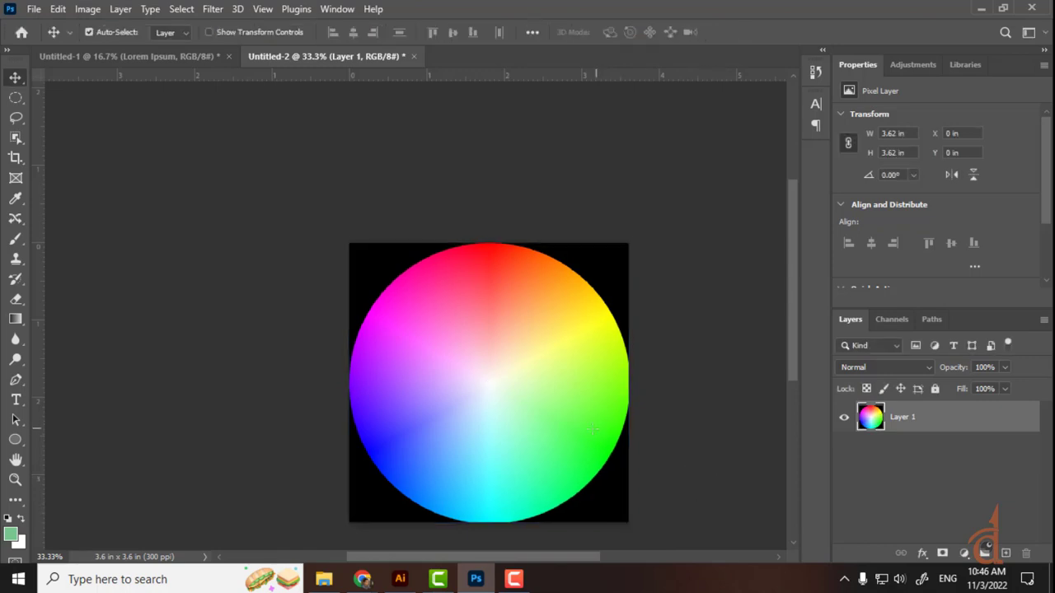
Add a new empty layer above the color wheel and ready the Brush tool with white as foreground color
click(1006, 554)
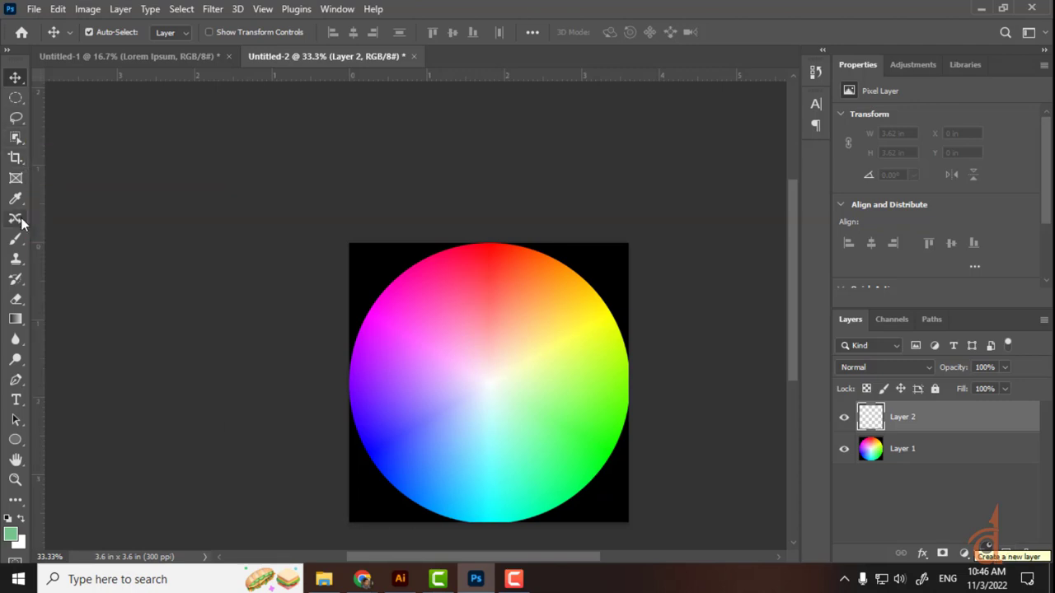
click(16, 240)
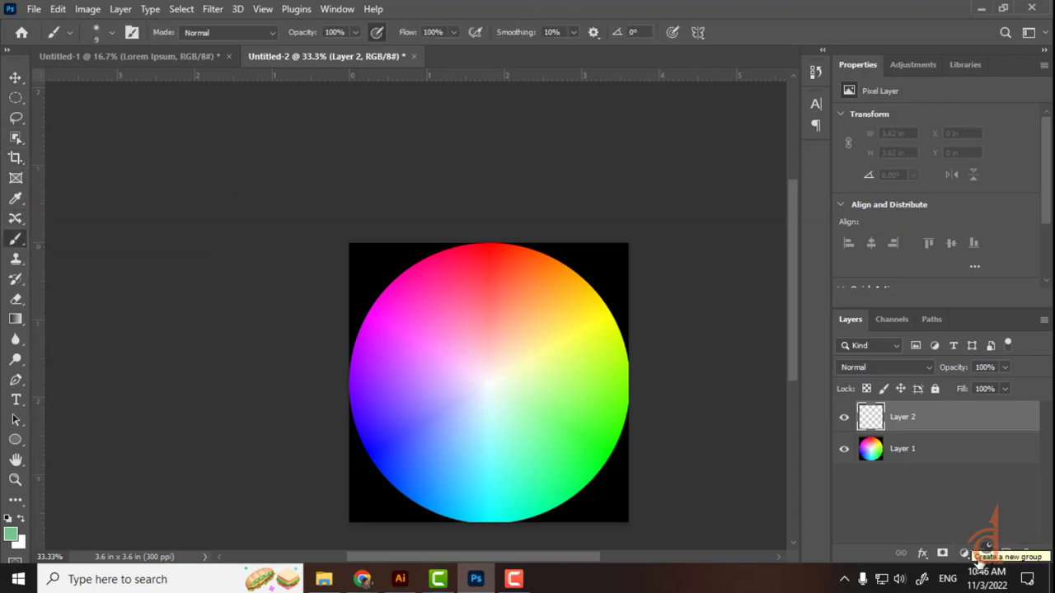
click(21, 519)
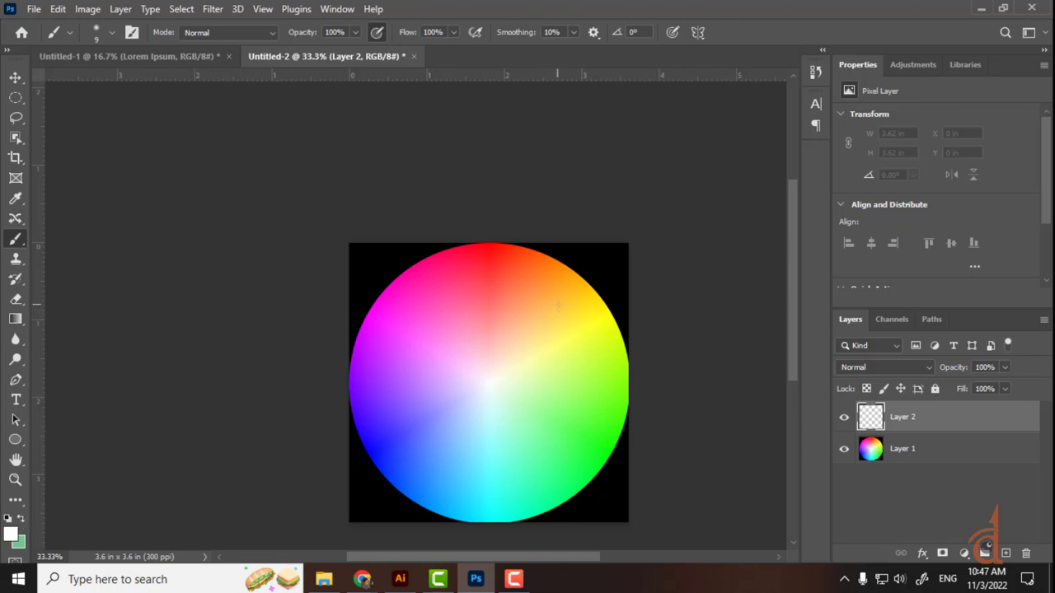
key(ctrl+plus)
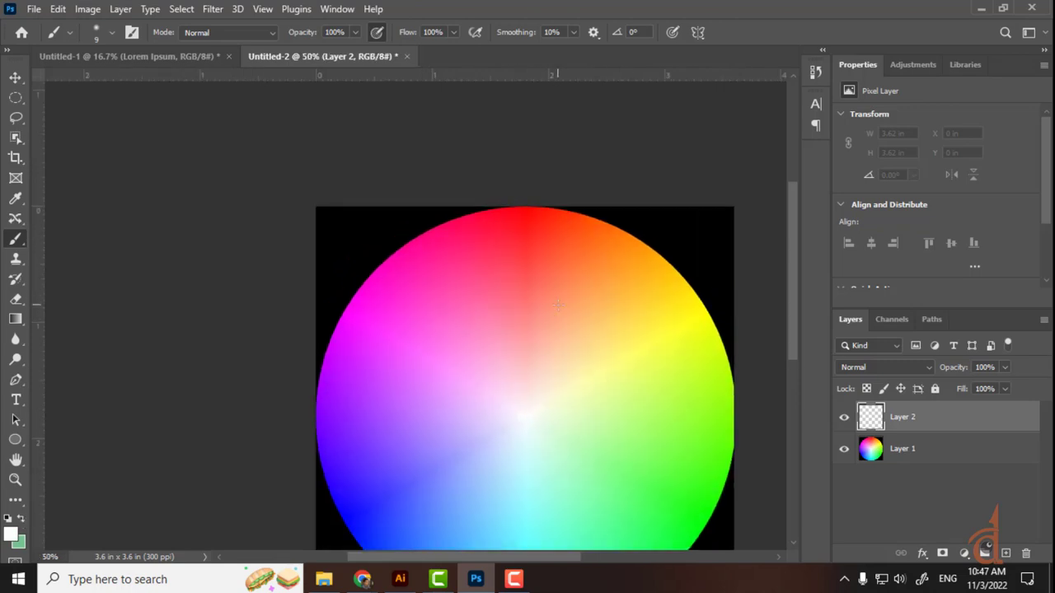
drag(548, 365, 469, 275)
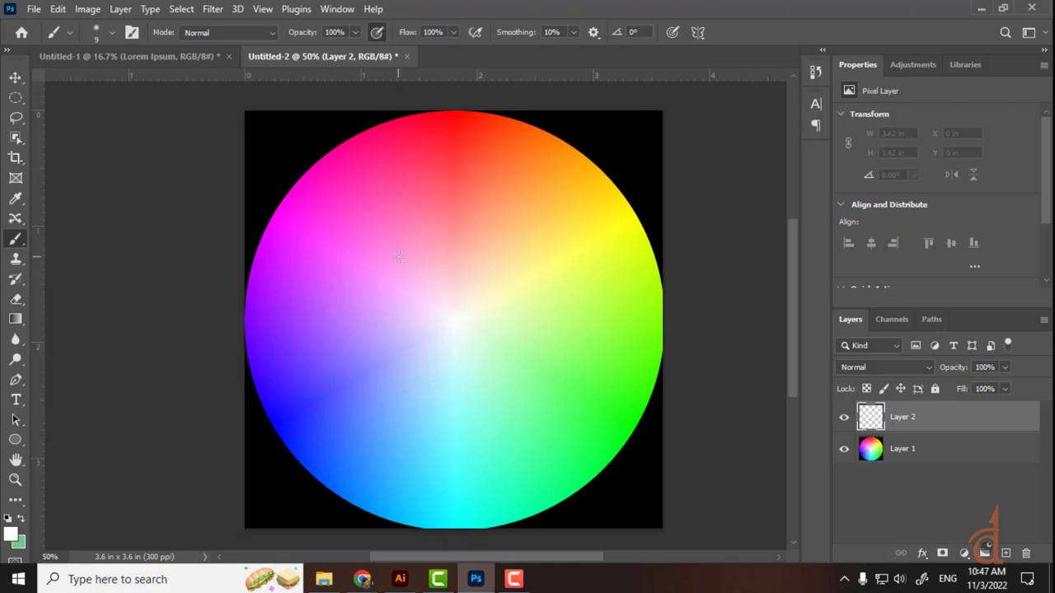
Brush a letter R on Layer 2 with the color wheel layer hidden, and show the color wheel layer again
click(843, 448)
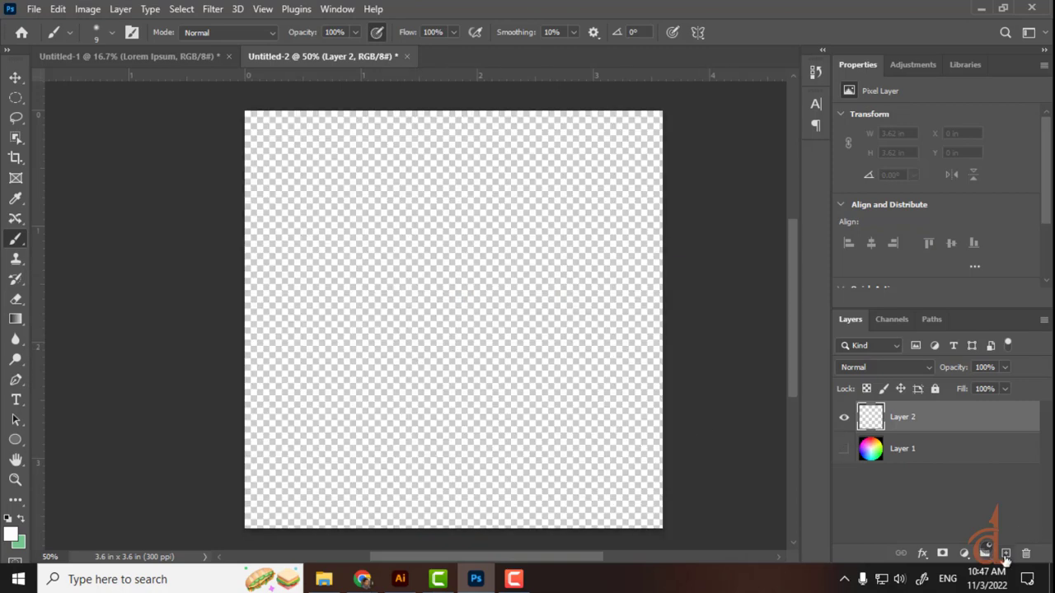
right_click(1008, 513)
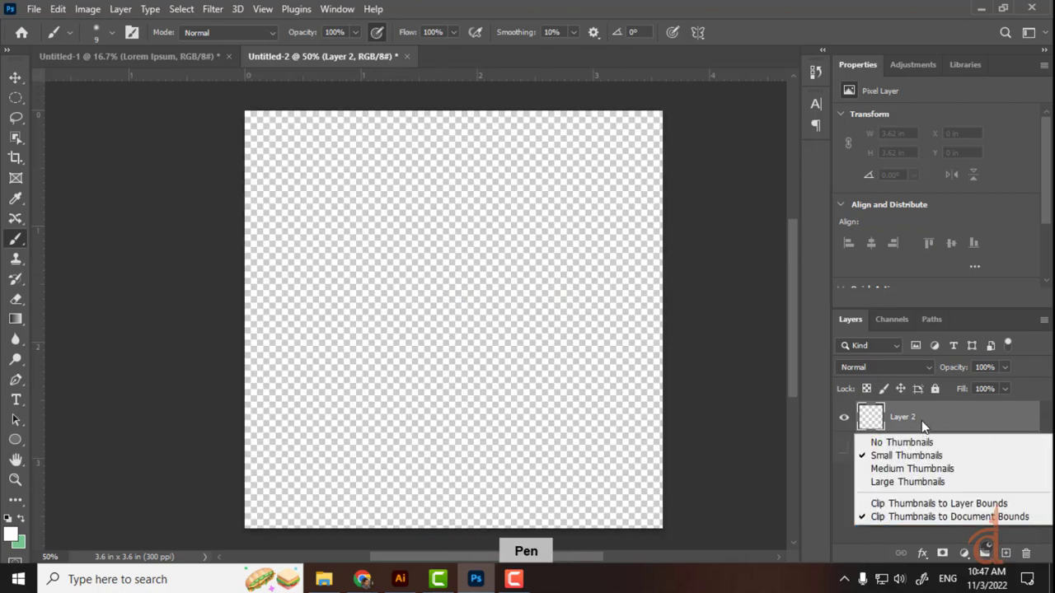
click(1012, 516)
drag(409, 329, 442, 339)
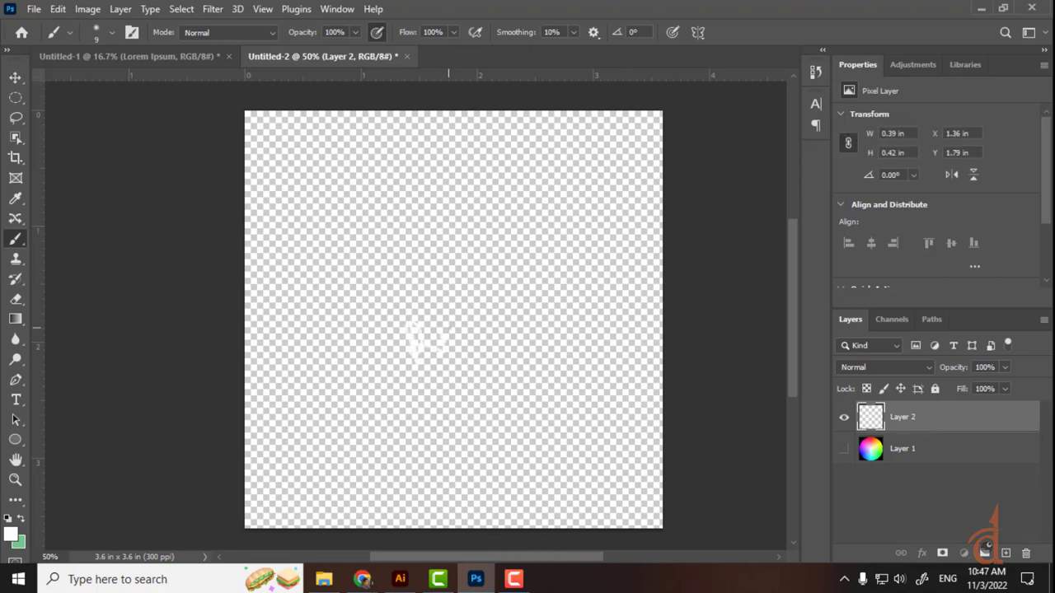
click(844, 449)
Handwrite "Rainbow" in white diagonally across the upper-left part of the color wheel and underline it
mouse_move(334, 262)
mouse_down()
mouse_move(337, 290)
mouse_move(346, 287)
mouse_up()
mouse_move(353, 275)
mouse_down()
mouse_move(385, 256)
mouse_move(429, 208)
mouse_up()
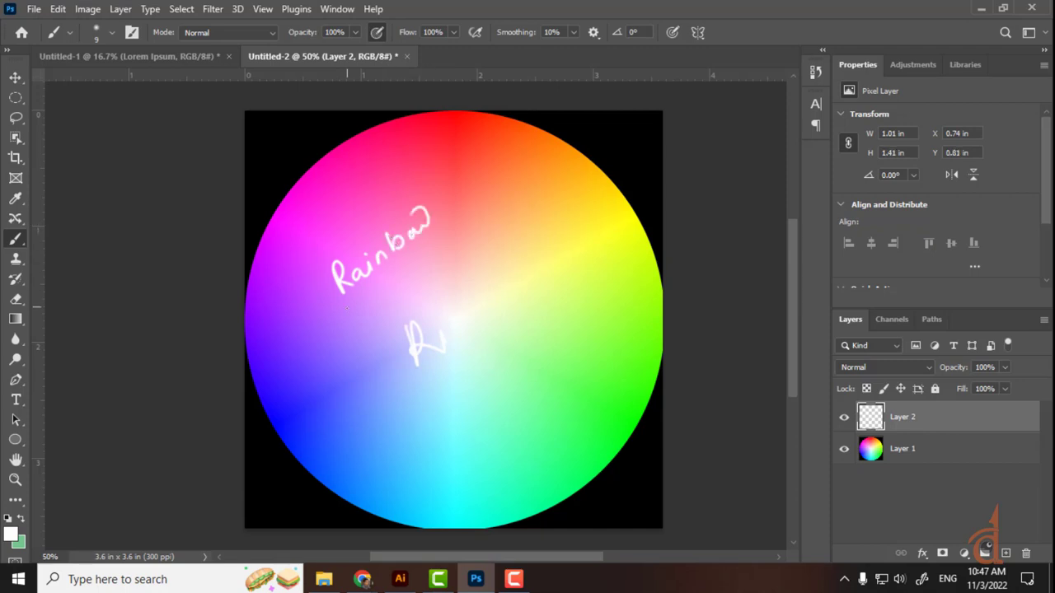
drag(346, 308, 459, 219)
Handwrite "VIBGOUR" below the underlined "Rainbow" and underline it
mouse_move(345, 325)
mouse_down()
mouse_move(358, 345)
mouse_move(372, 313)
mouse_move(373, 331)
mouse_up()
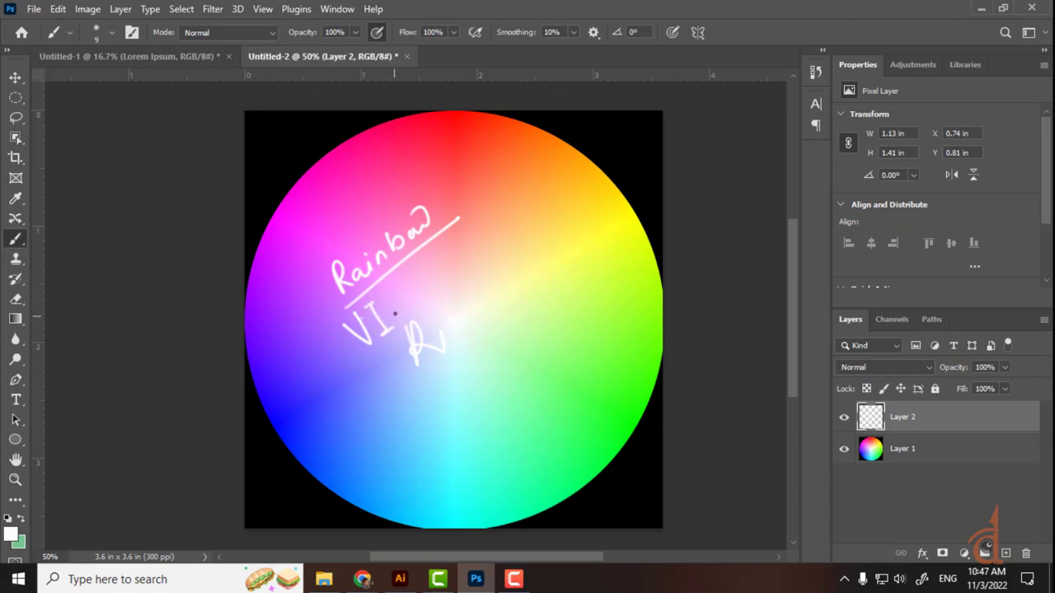
drag(392, 293, 390, 323)
mouse_move(418, 277)
mouse_down()
mouse_move(430, 295)
mouse_move(462, 247)
mouse_move(516, 237)
mouse_up()
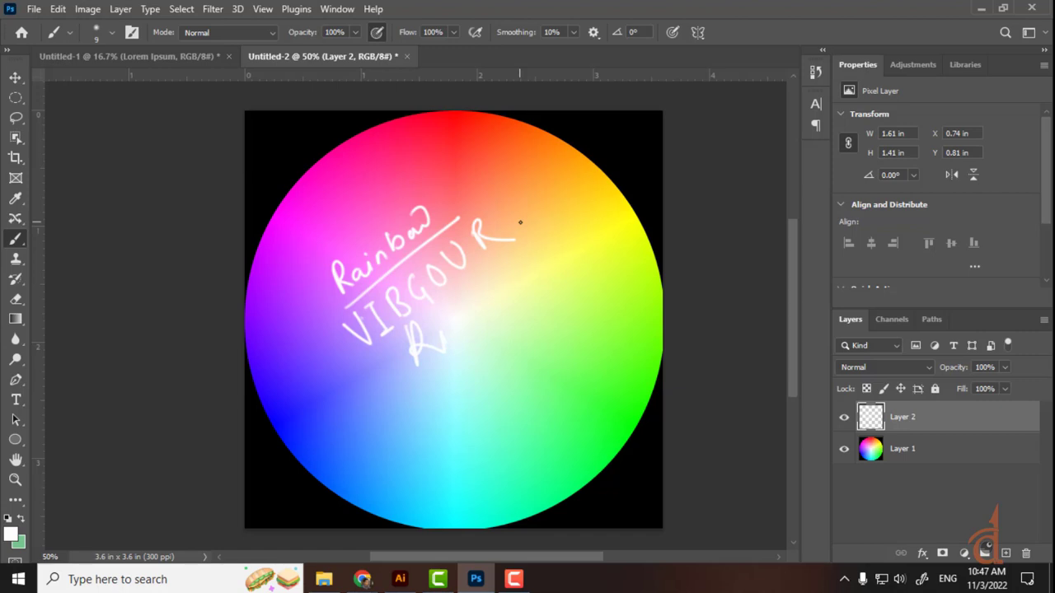
drag(373, 361, 508, 253)
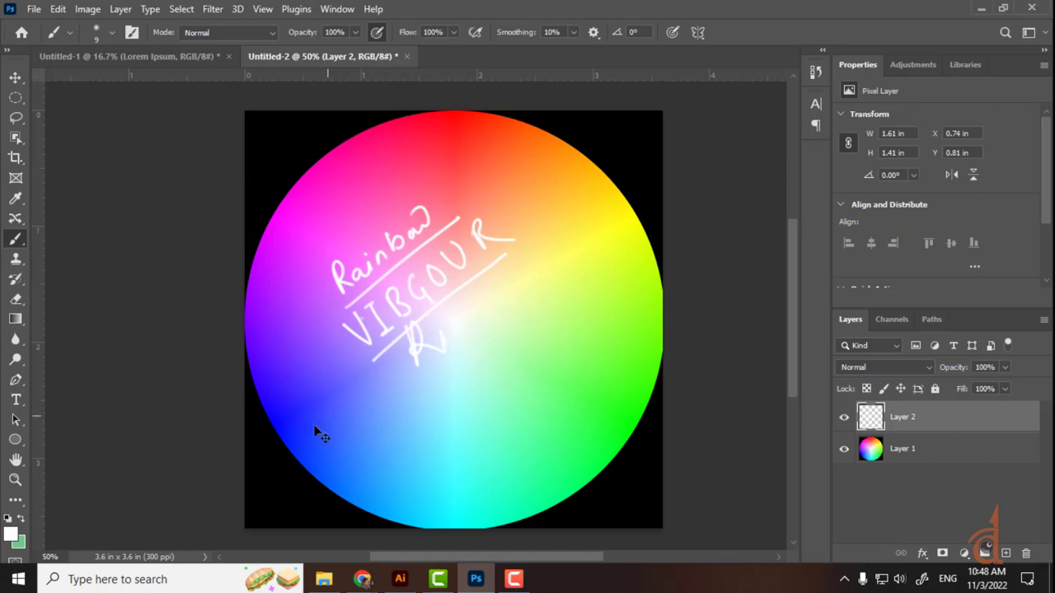
Undo the last underline and the letters R, U and O so only "VIBG" is left of the word
ctrl+right_click(290, 449)
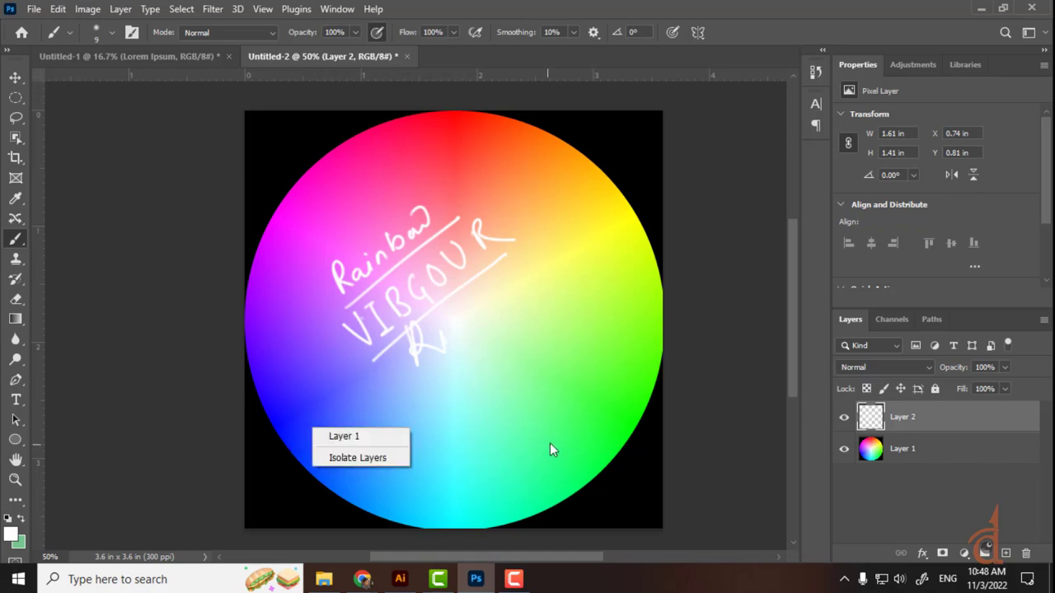
key(ctrl)
key(ctrl+z)
key(ctrl+z)
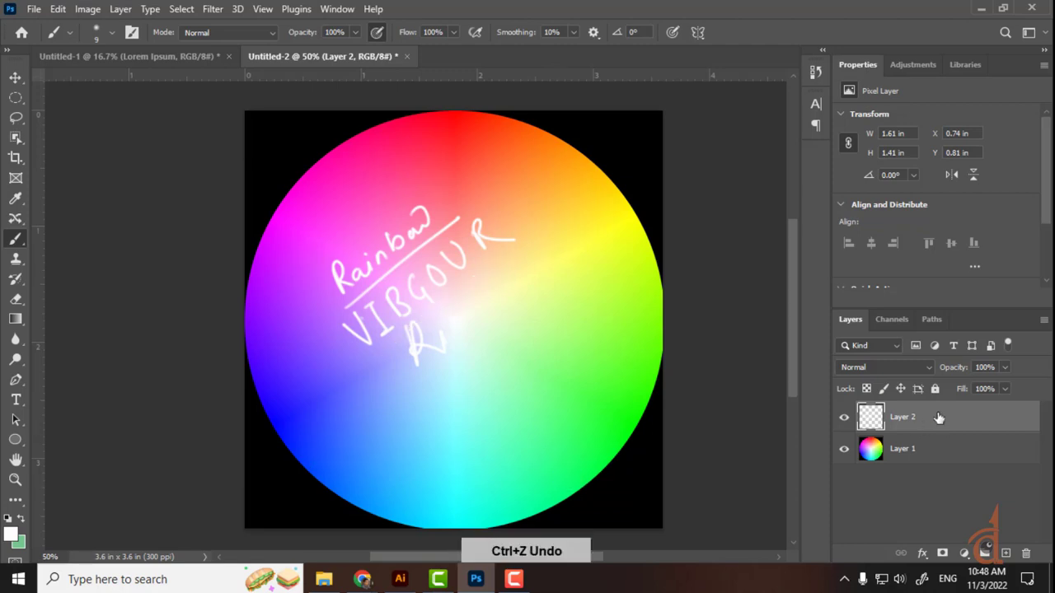
key(ctrl+z)
key(ctrl+z)
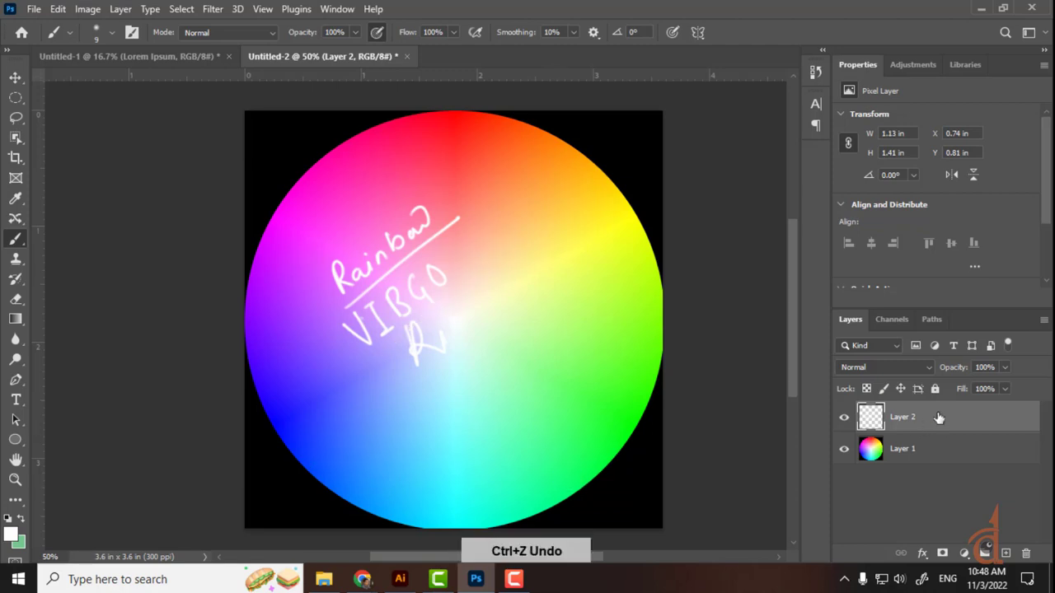
key(ctrl+z)
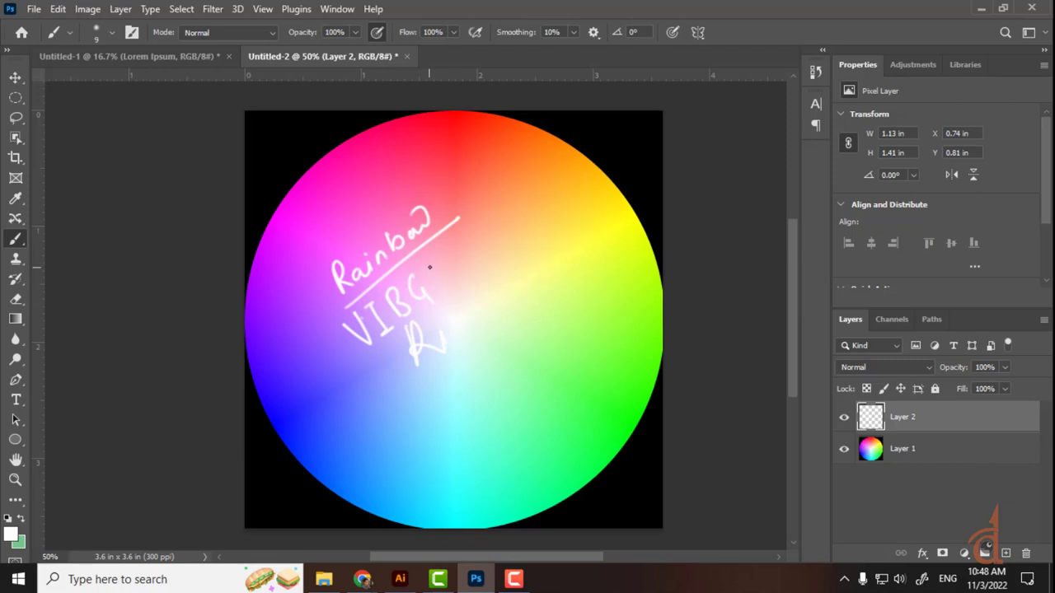
Handwrite Y and R after "VIBG" with a gap between them, and mark the wheel's red top edge
drag(435, 259, 440, 292)
mouse_move(459, 112)
mouse_down()
mouse_move(470, 123)
mouse_move(484, 111)
mouse_up()
mouse_move(469, 236)
mouse_down()
mouse_move(468, 254)
mouse_move(499, 246)
mouse_up()
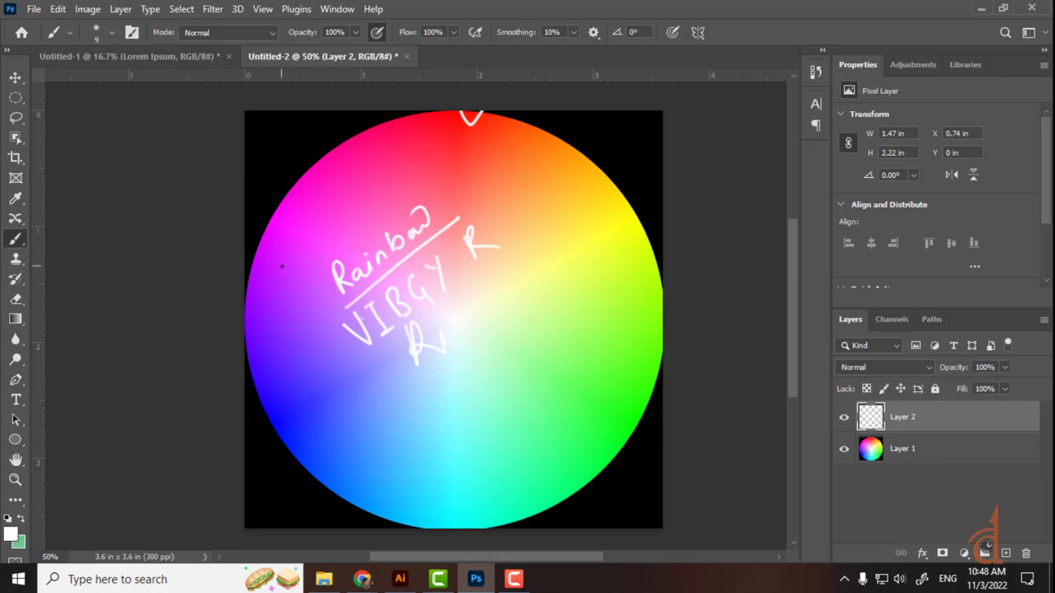
Circle the violet, magenta, pink, blue, green and yellow areas along the color wheel's edge
drag(262, 268, 279, 264)
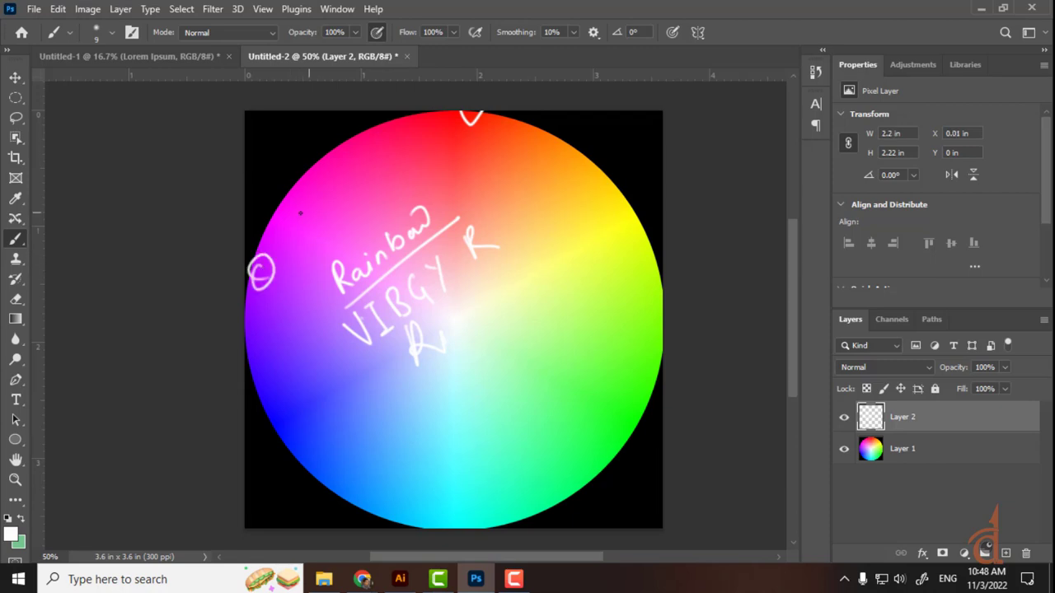
drag(278, 221, 280, 213)
drag(334, 148, 337, 150)
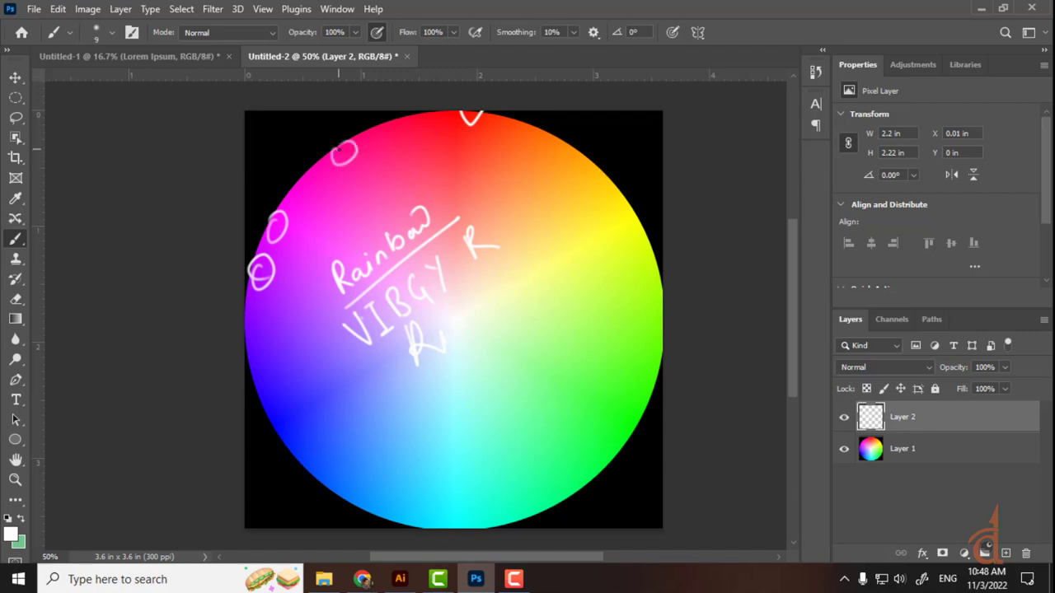
mouse_move(318, 186)
mouse_down()
mouse_move(301, 181)
mouse_move(315, 173)
mouse_up()
drag(266, 377, 279, 388)
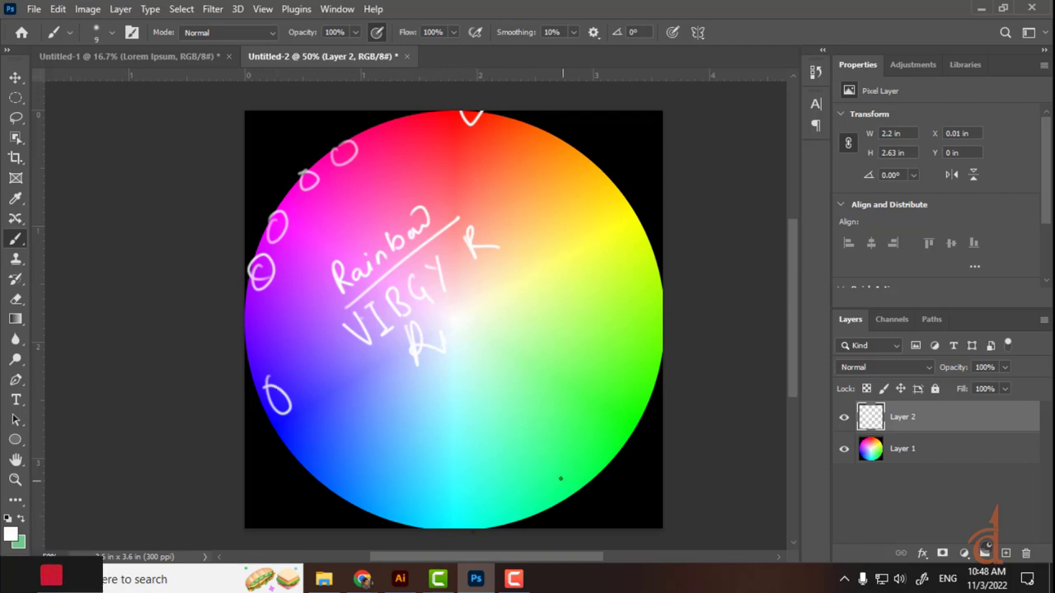
drag(562, 468, 557, 471)
drag(624, 221, 627, 216)
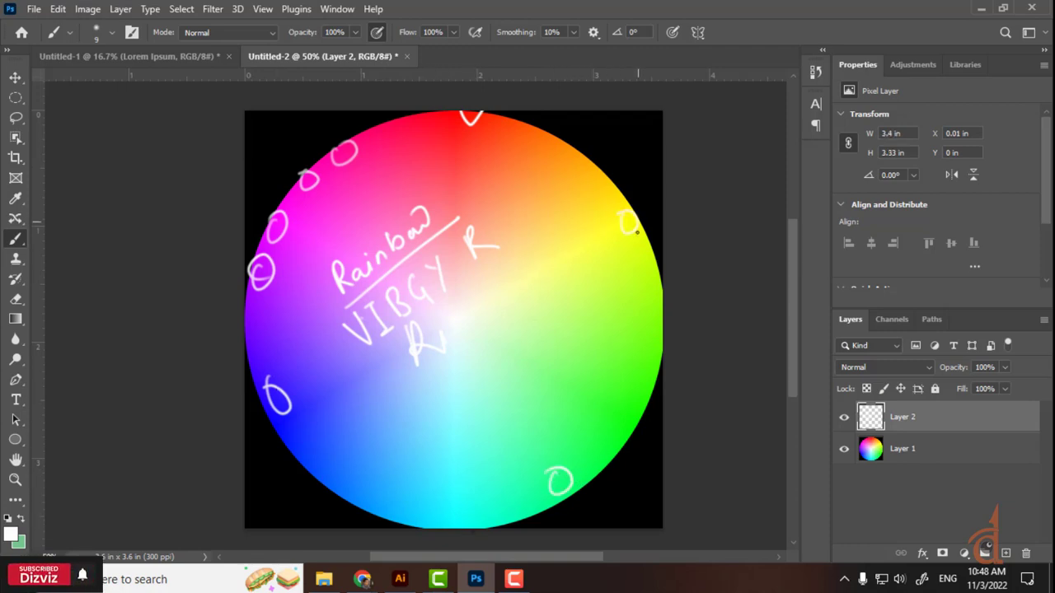
Circle the orange-red area at the wheel's top edge, and complete the word as "VIBGYOR" with an underline
drag(486, 117, 483, 122)
drag(459, 255, 455, 252)
drag(360, 352, 512, 245)
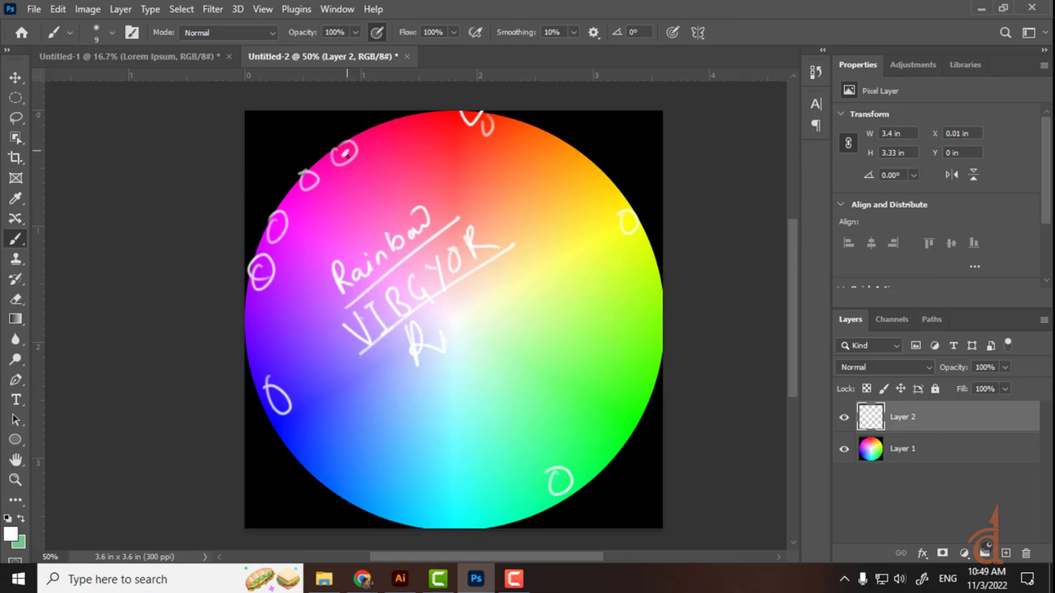
Add further brush marks and circles on the magenta, blue, green, yellow and red areas of the wheel's edge
drag(278, 226, 276, 232)
mouse_move(295, 420)
mouse_down()
mouse_move(289, 430)
mouse_move(302, 430)
mouse_up()
drag(554, 478, 582, 455)
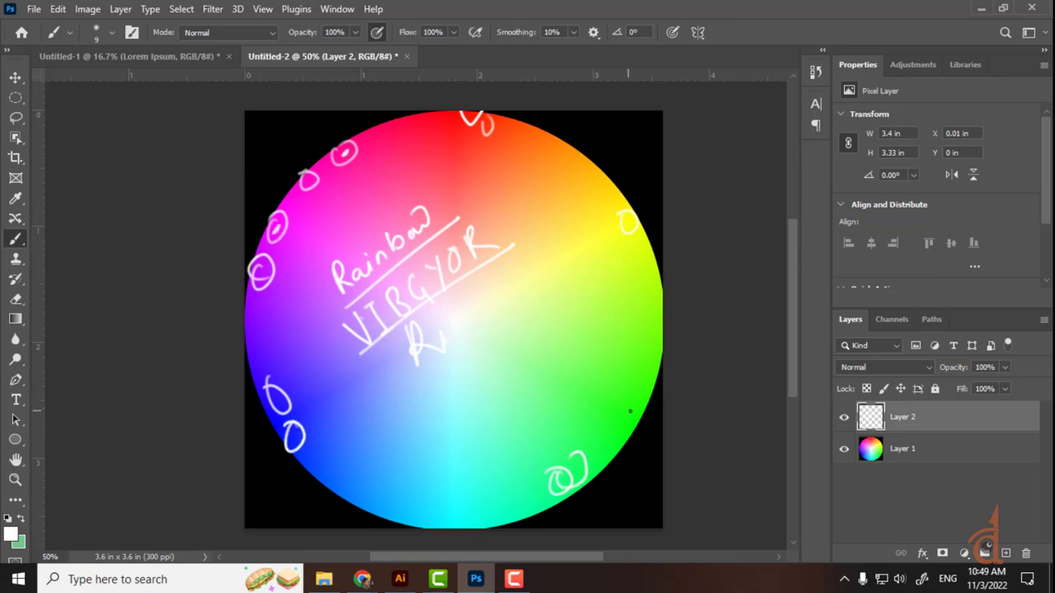
drag(625, 412, 620, 410)
drag(622, 206, 614, 202)
drag(453, 112, 446, 122)
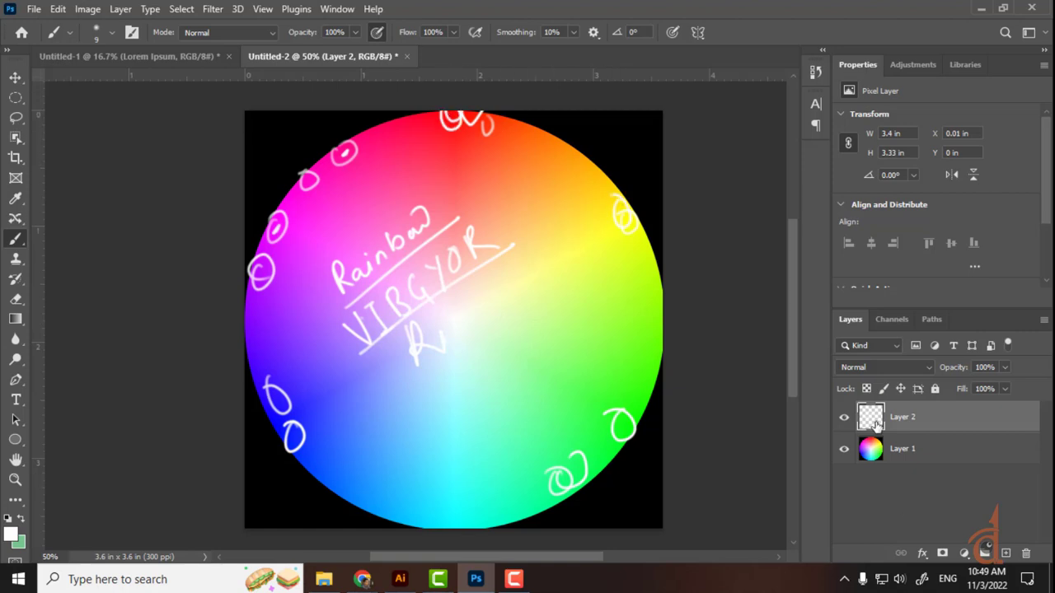
Hide the handwriting on Layer 2 and add a new empty layer directly above the color wheel layer
click(843, 417)
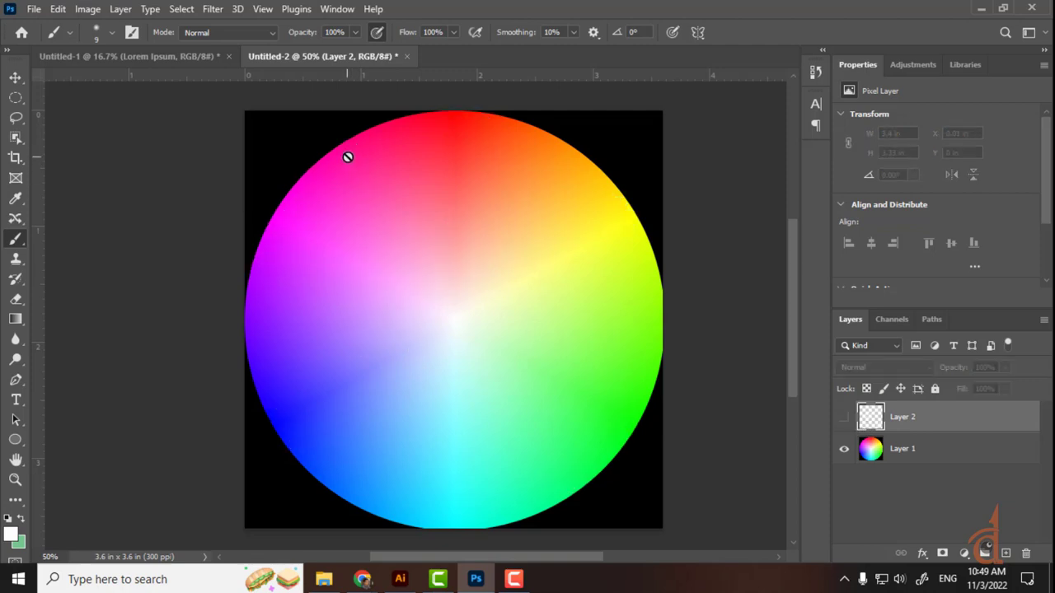
click(966, 453)
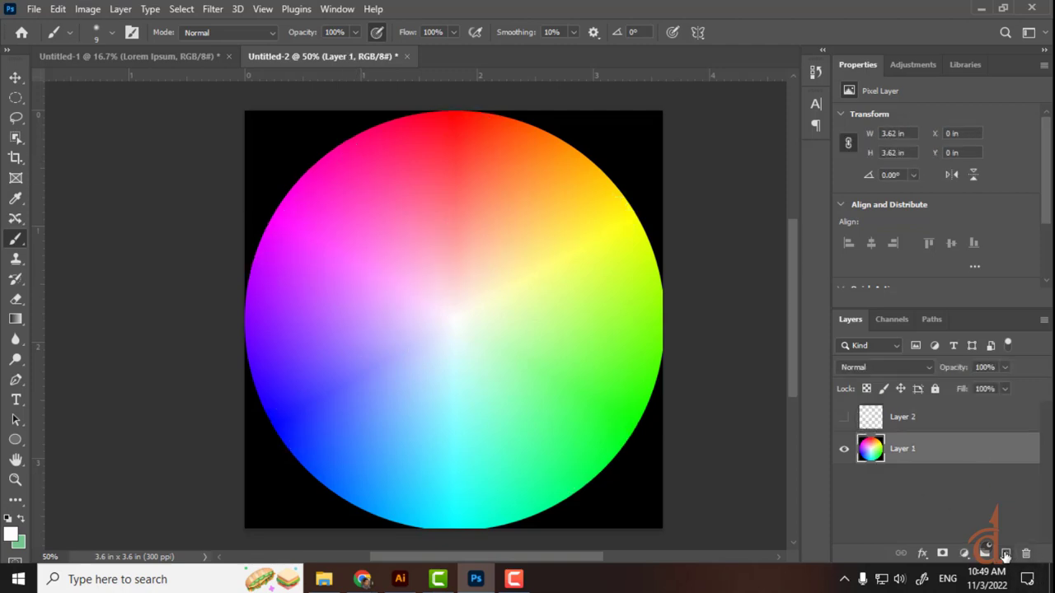
click(1006, 553)
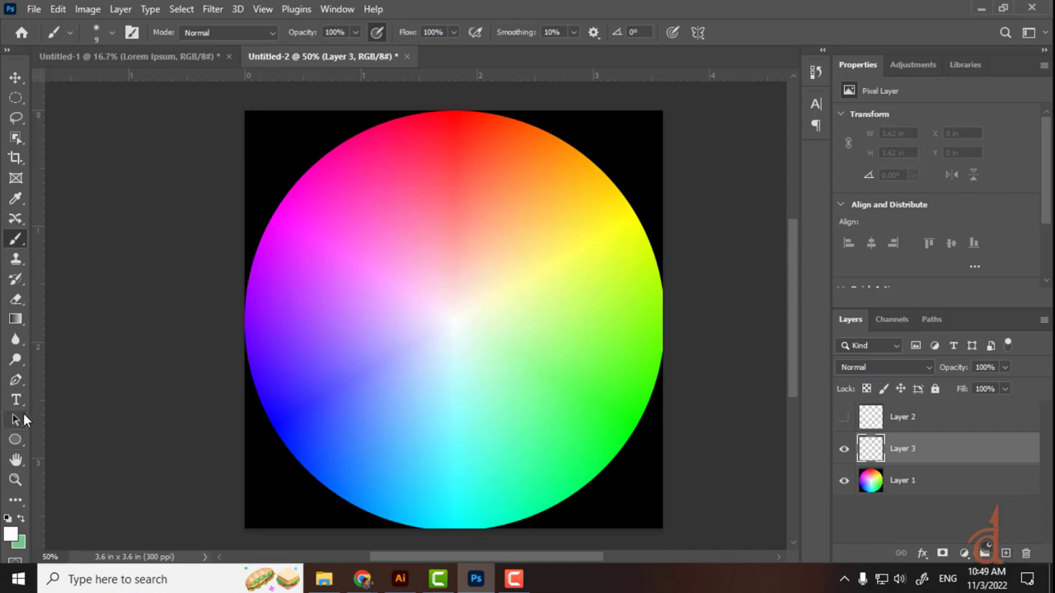
Show the Info panel and sample the pure green at the color wheel's lower-right edge with the Eyedropper
click(16, 200)
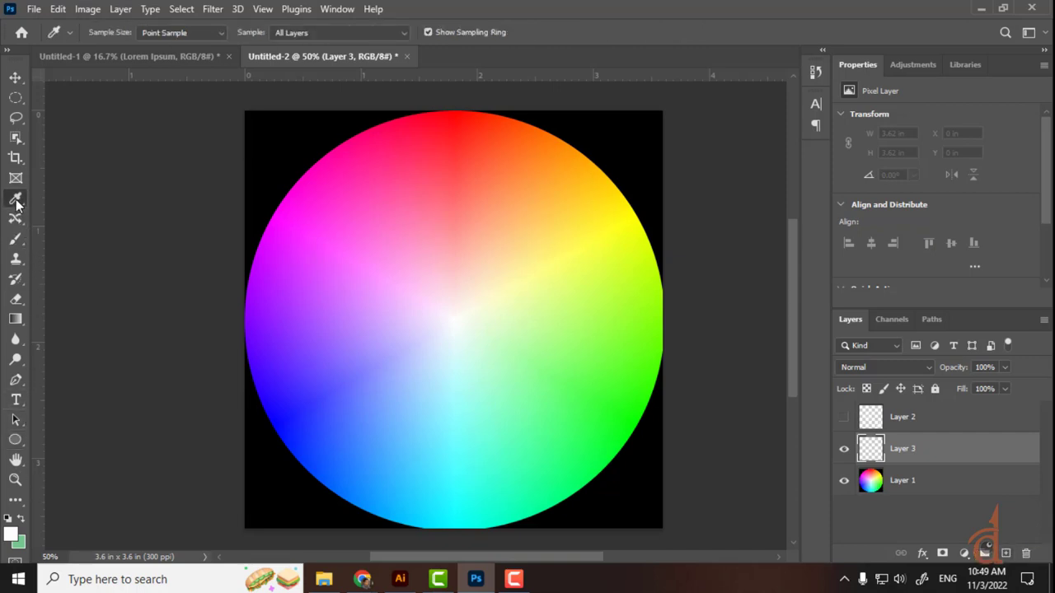
click(345, 10)
click(396, 305)
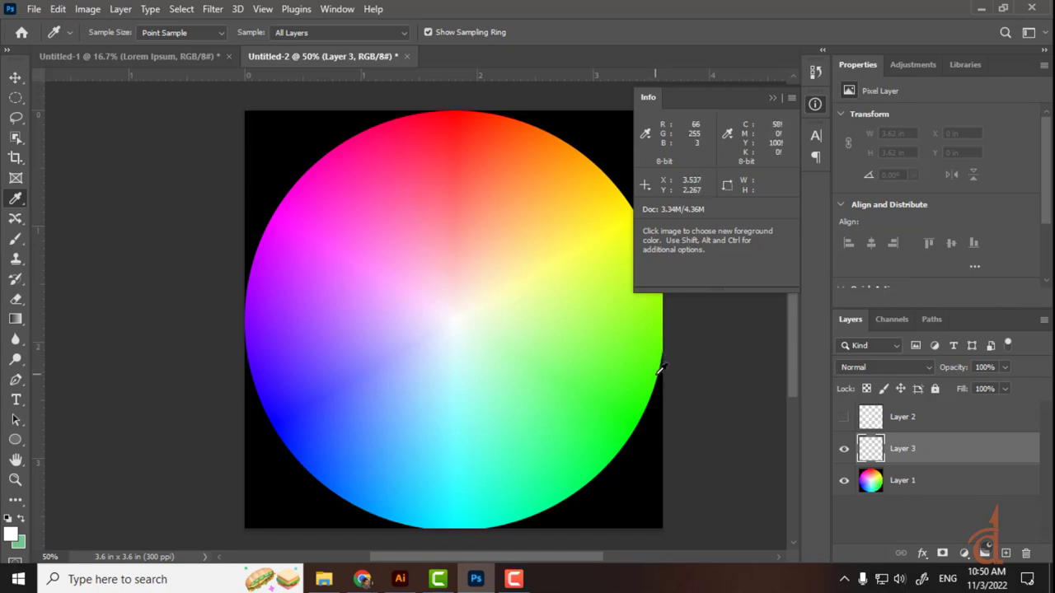
click(657, 377)
drag(656, 379, 653, 386)
click(642, 415)
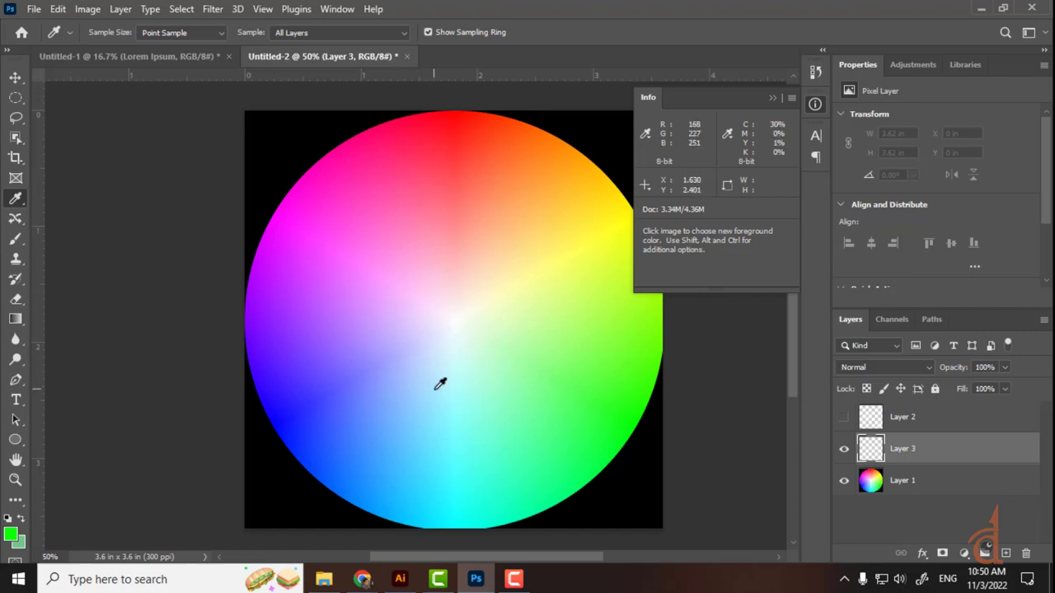
Switch the foreground Color Picker to the hue model and set the color to white, ffffff
click(12, 536)
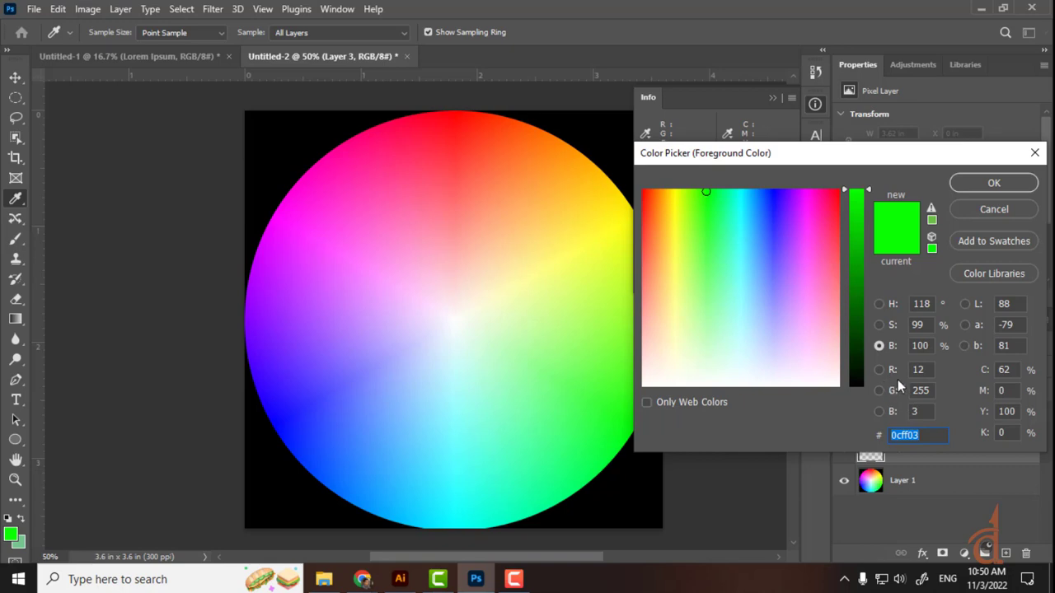
click(879, 305)
drag(709, 250, 623, 147)
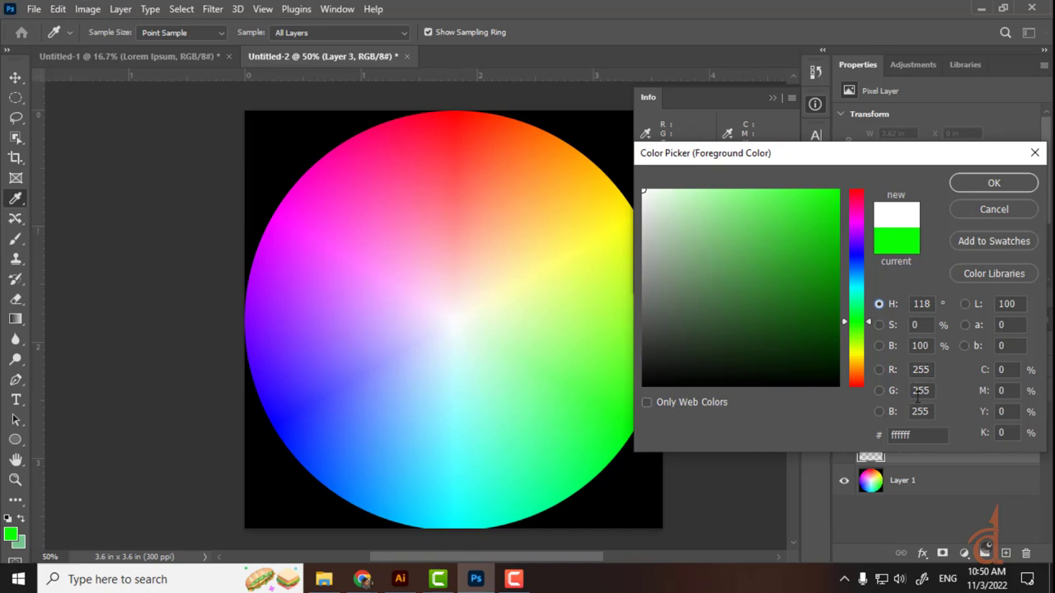
click(985, 181)
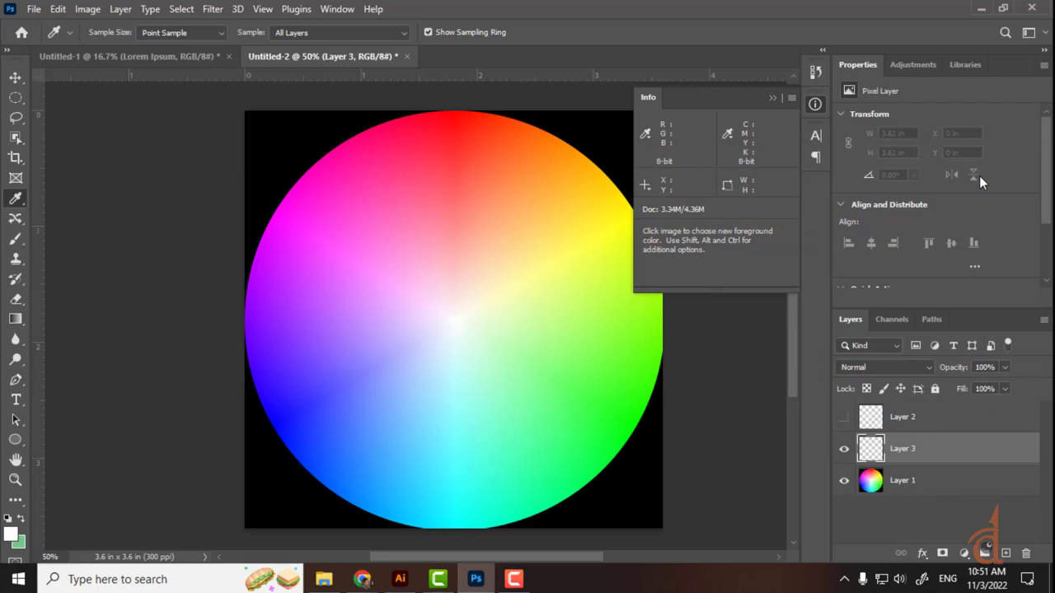
Add a new empty layer above Layer 2 and handwrite "255" on it with the white Brush
click(937, 419)
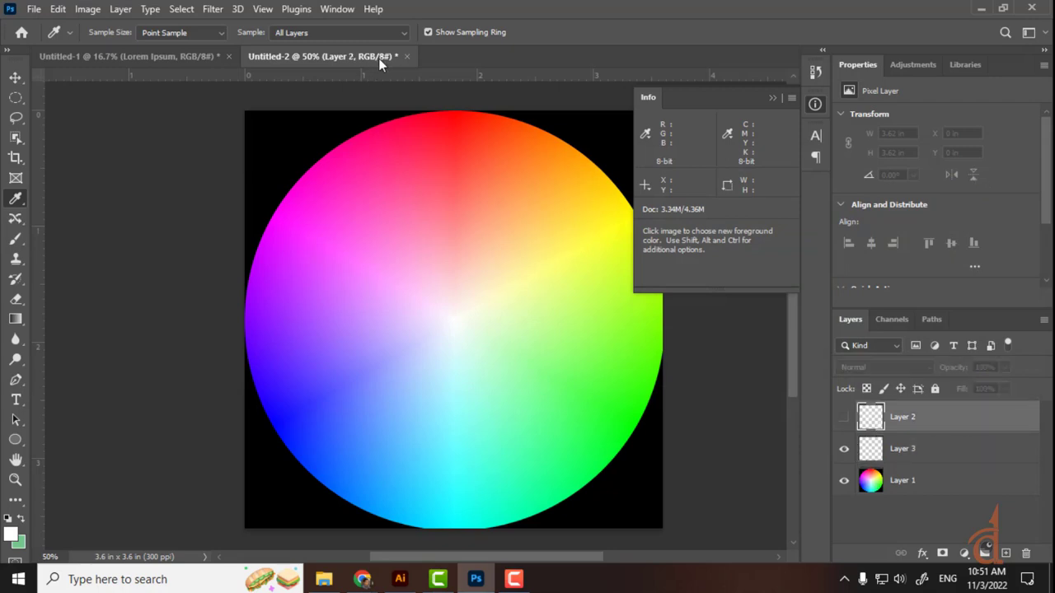
click(1005, 553)
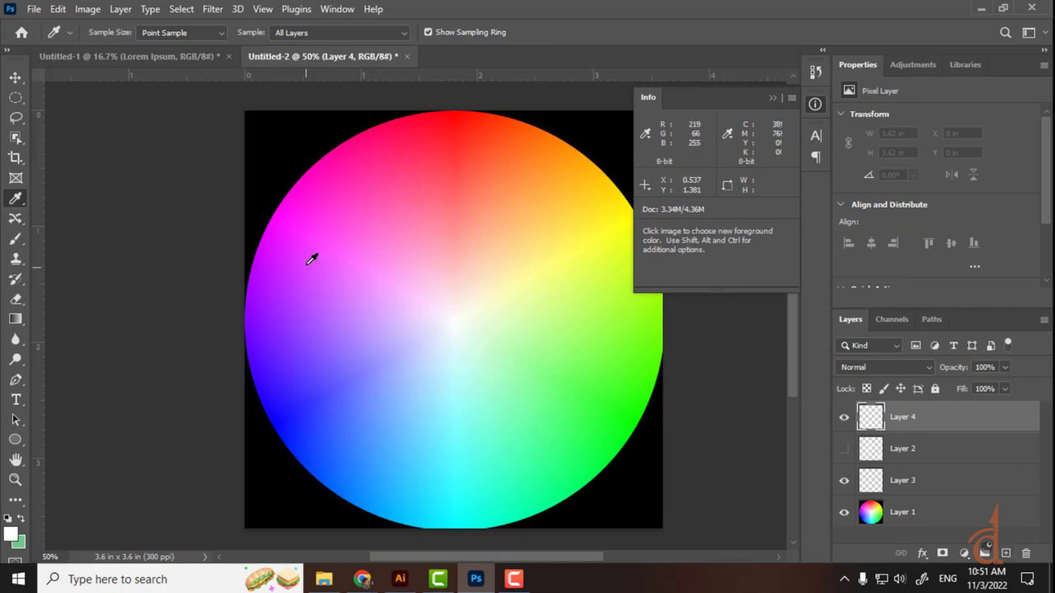
click(16, 240)
mouse_move(373, 232)
mouse_down()
mouse_move(389, 242)
mouse_move(412, 212)
mouse_move(402, 239)
mouse_up()
drag(413, 206, 425, 205)
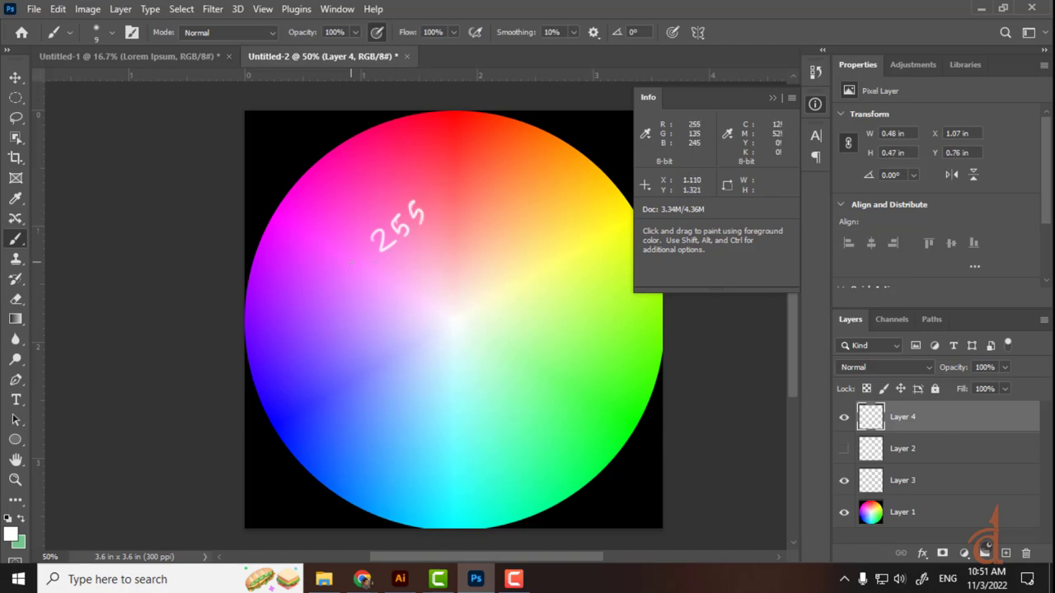
Handwrite "0 +" in front of "255" and a circled "256" below it, and hide that layer
drag(360, 246, 354, 264)
mouse_move(350, 257)
mouse_down()
mouse_move(365, 250)
mouse_move(334, 272)
mouse_move(402, 305)
mouse_move(412, 267)
mouse_move(422, 283)
mouse_up()
drag(446, 244, 435, 264)
drag(437, 219, 445, 221)
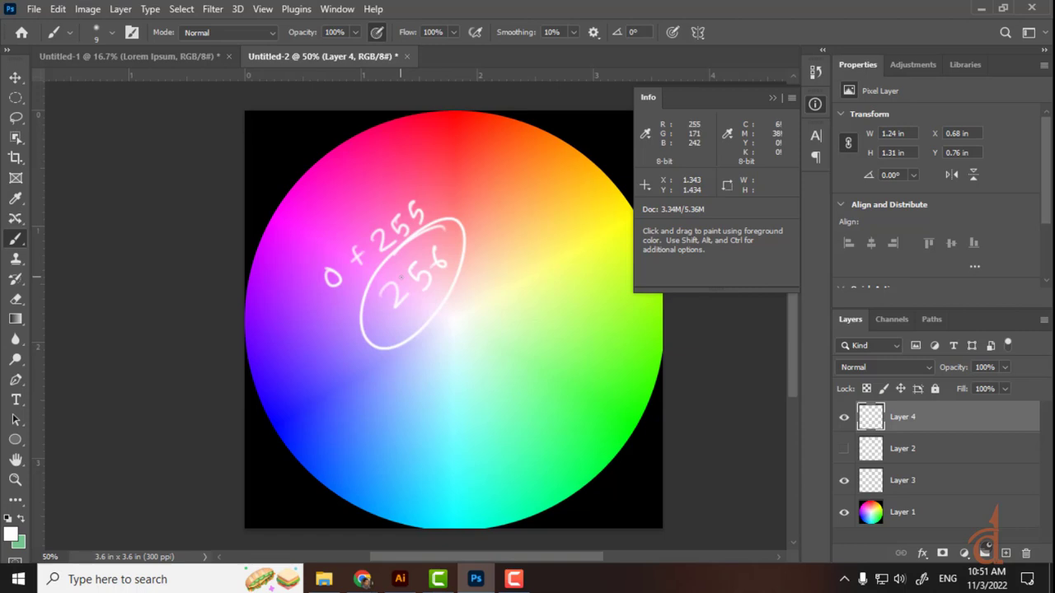
click(844, 418)
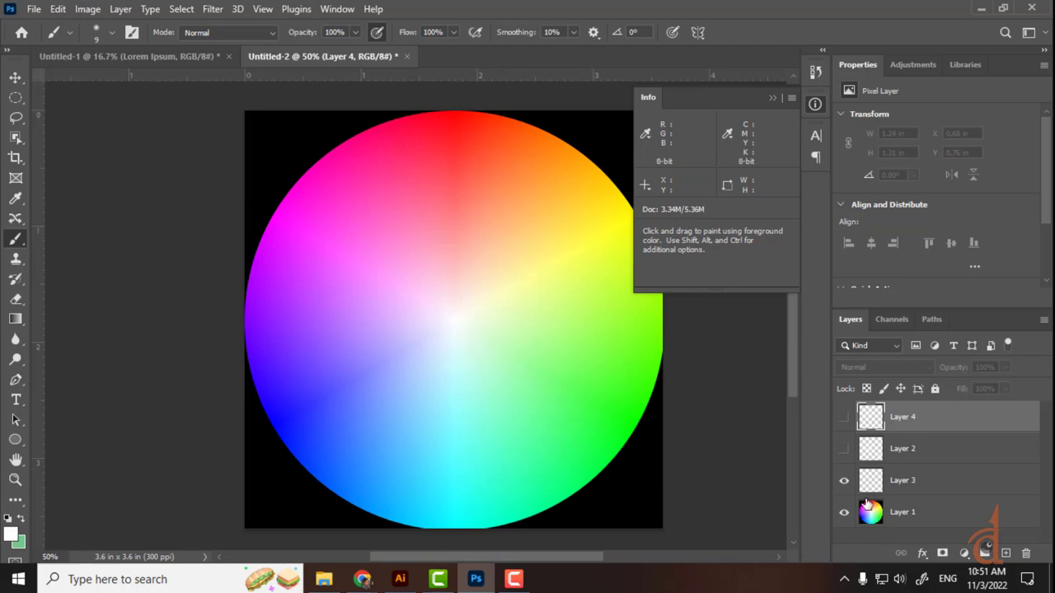
Try to set the foreground color's red channel to 555
click(11, 536)
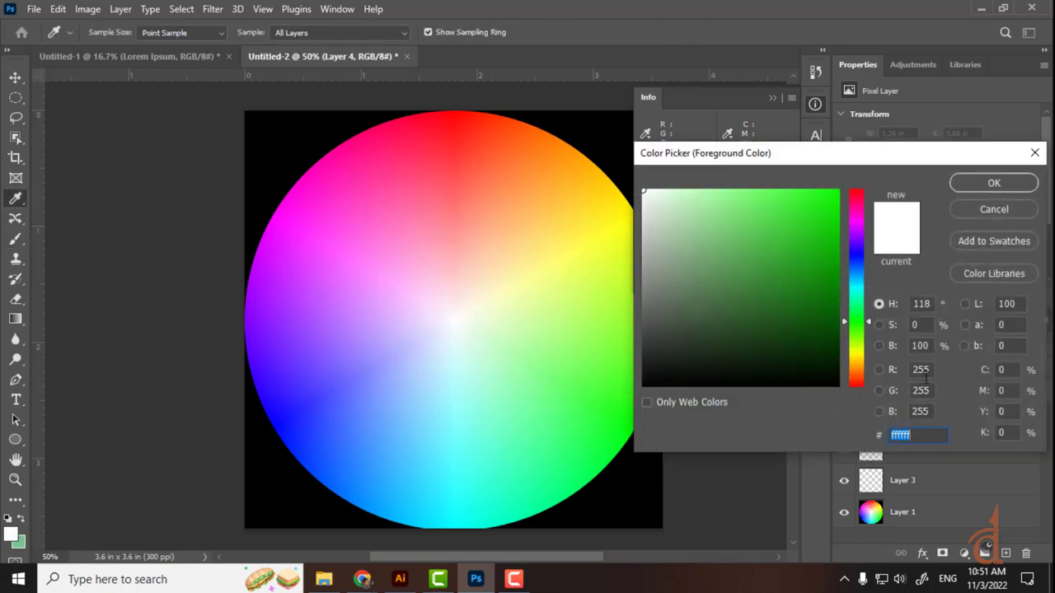
double_click(923, 371)
text(555)
click(1011, 188)
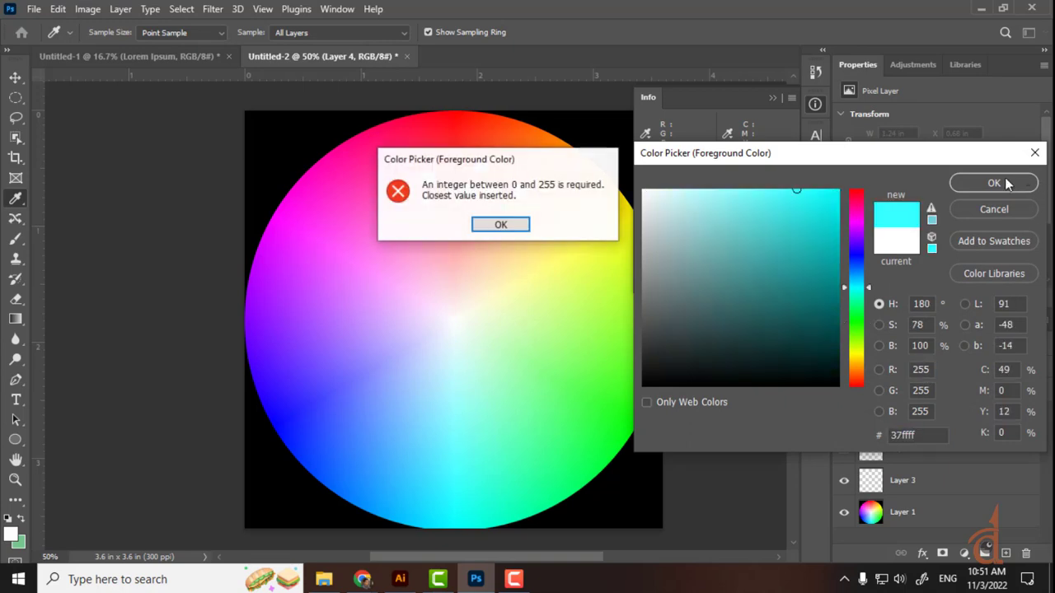
click(515, 225)
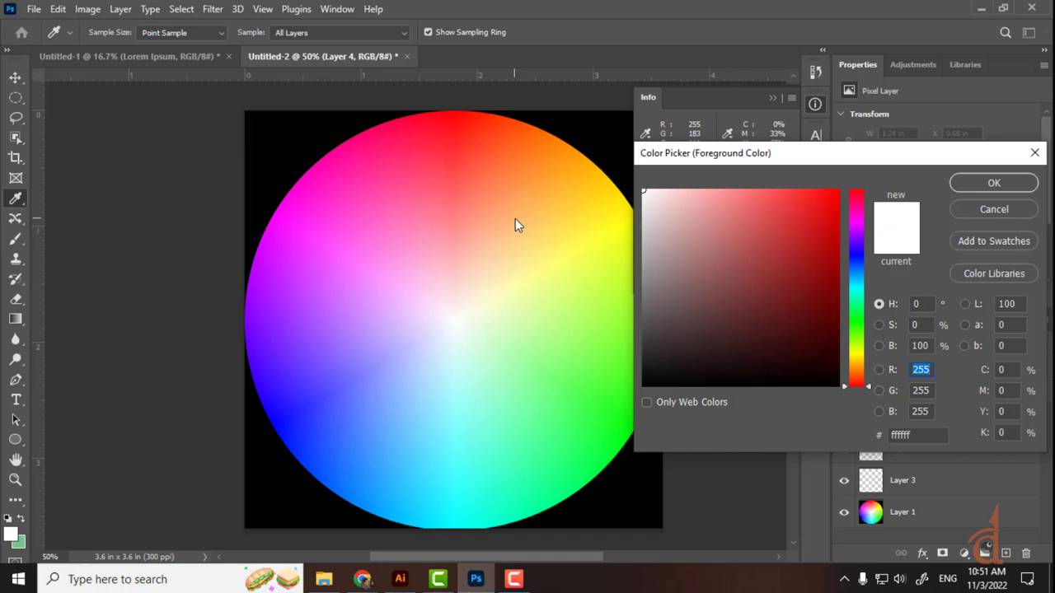
Sample the color wheel's red and cyan edges for the foreground color, accept cyan, 09fffb, and return to the Brush
right_click(917, 368)
click(466, 513)
click(462, 109)
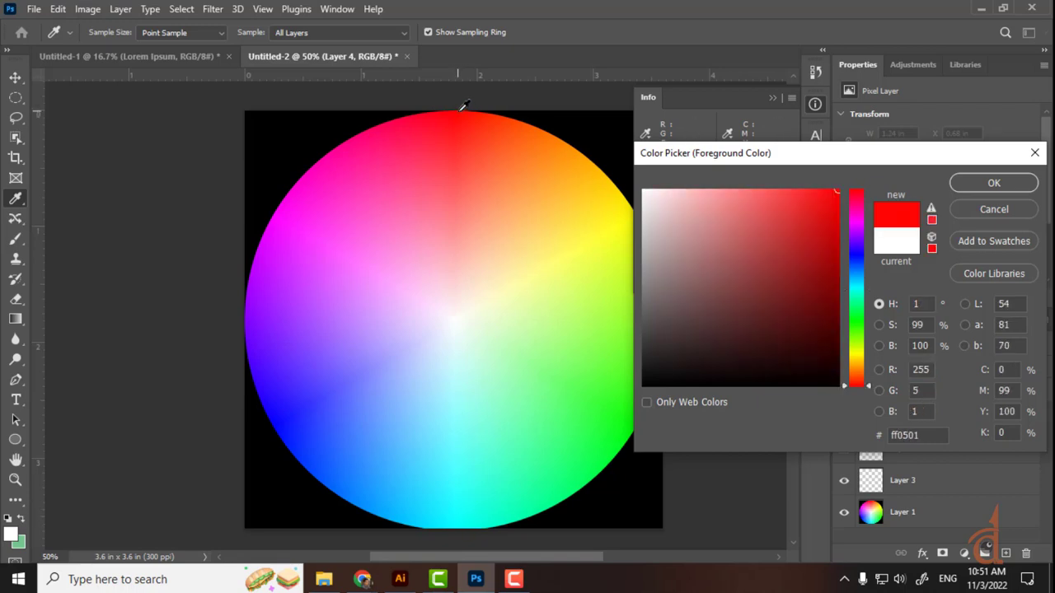
click(464, 516)
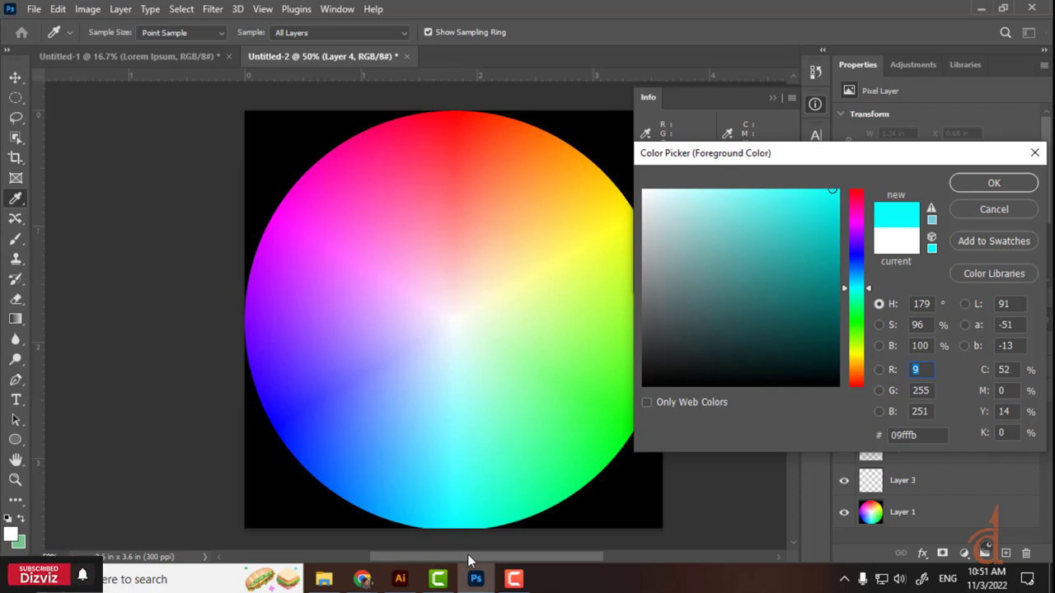
click(994, 183)
key(b)
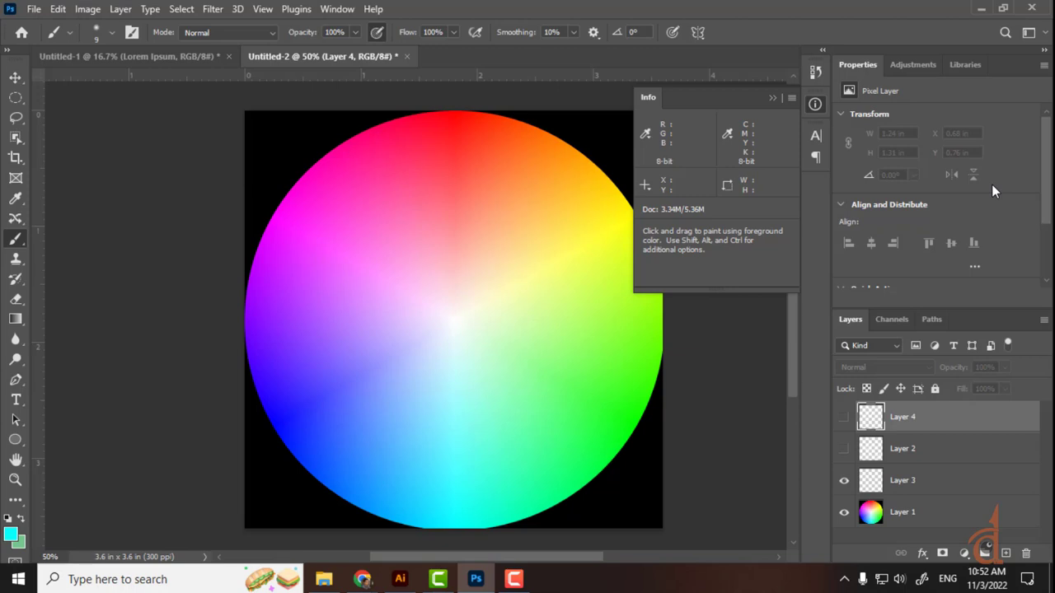
Change the foreground color to white, ffffff, and then to black, 000000, and accept black
click(12, 534)
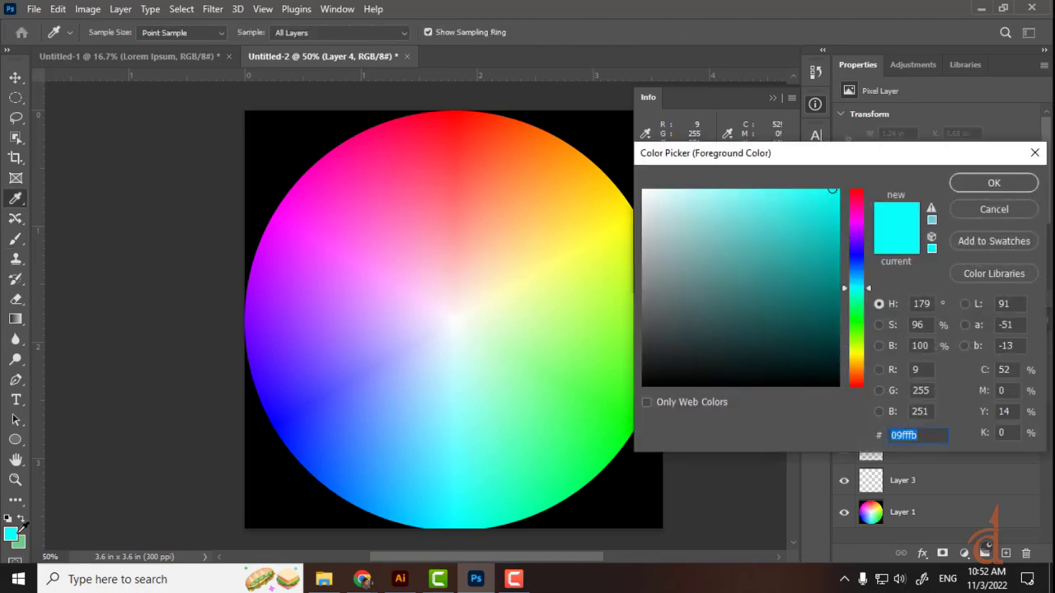
text(ffffff)
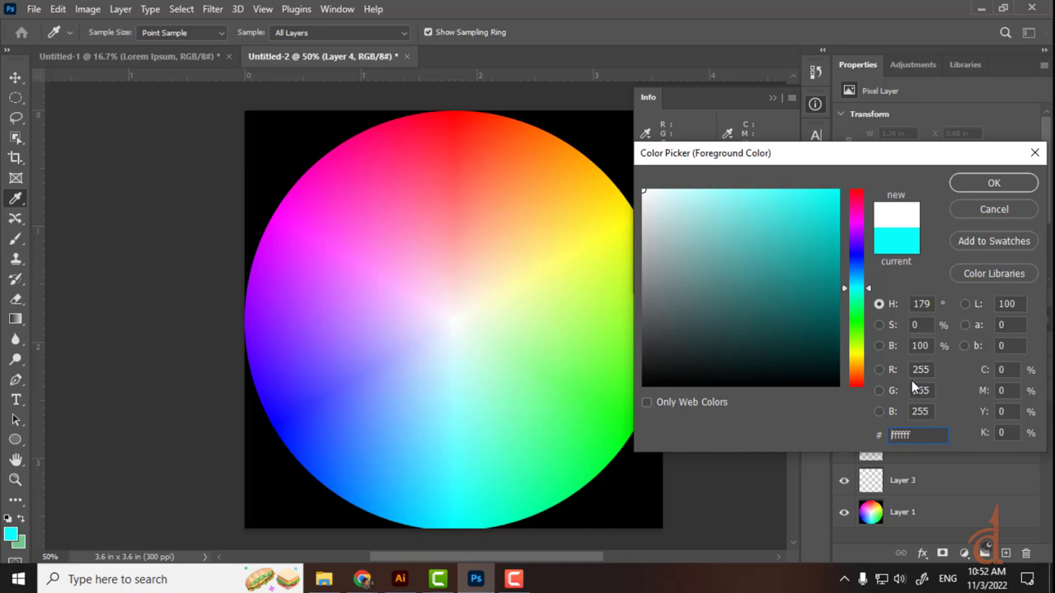
drag(778, 346, 846, 403)
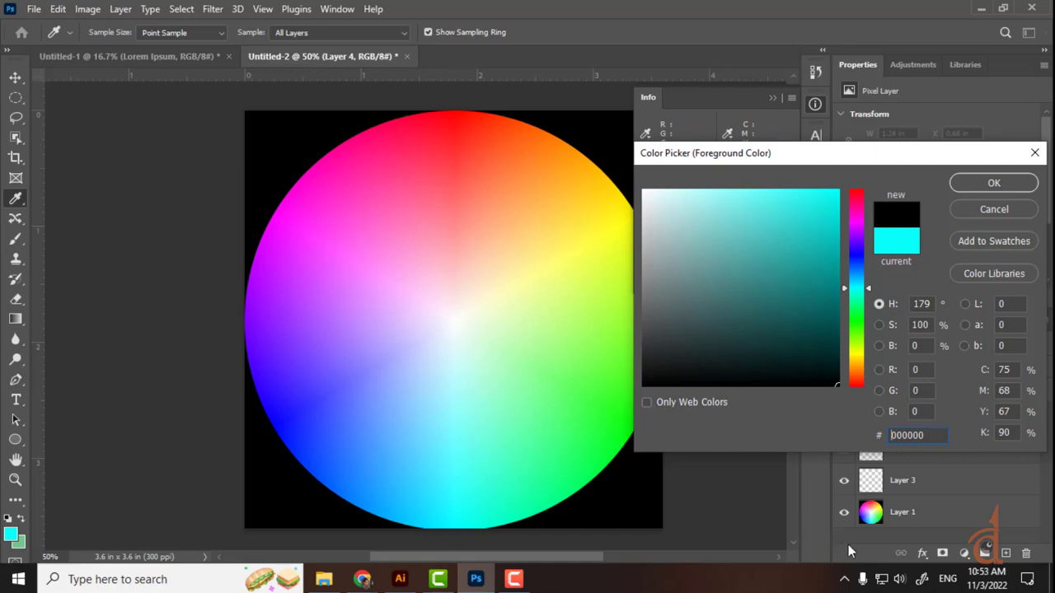
click(993, 184)
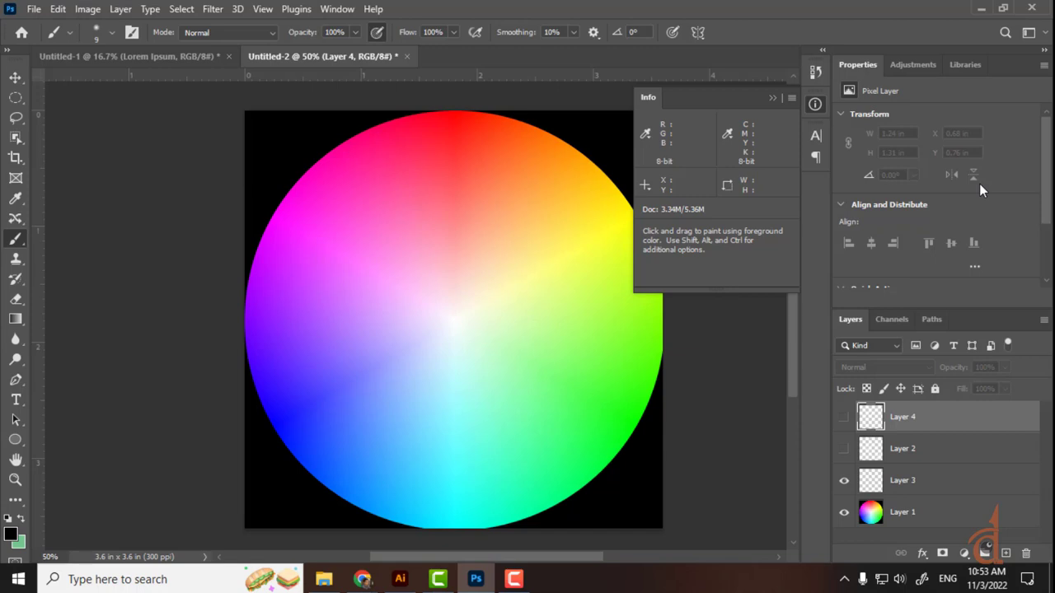
Make Layer 3 the active layer, dab a black brush dot near the wheel's upper red edge, and sample the red there
click(451, 134)
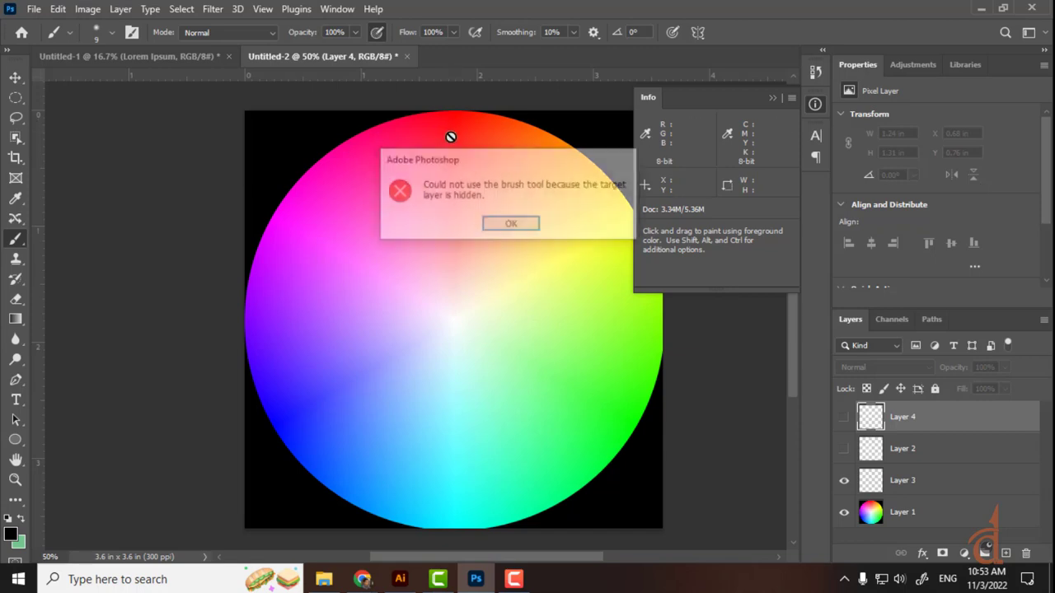
click(514, 226)
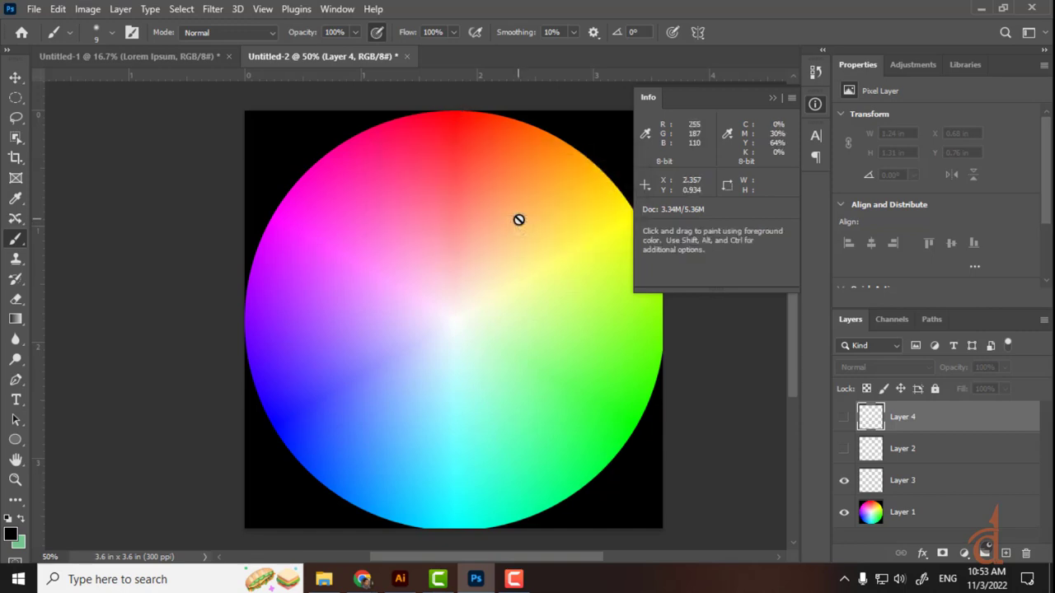
click(994, 477)
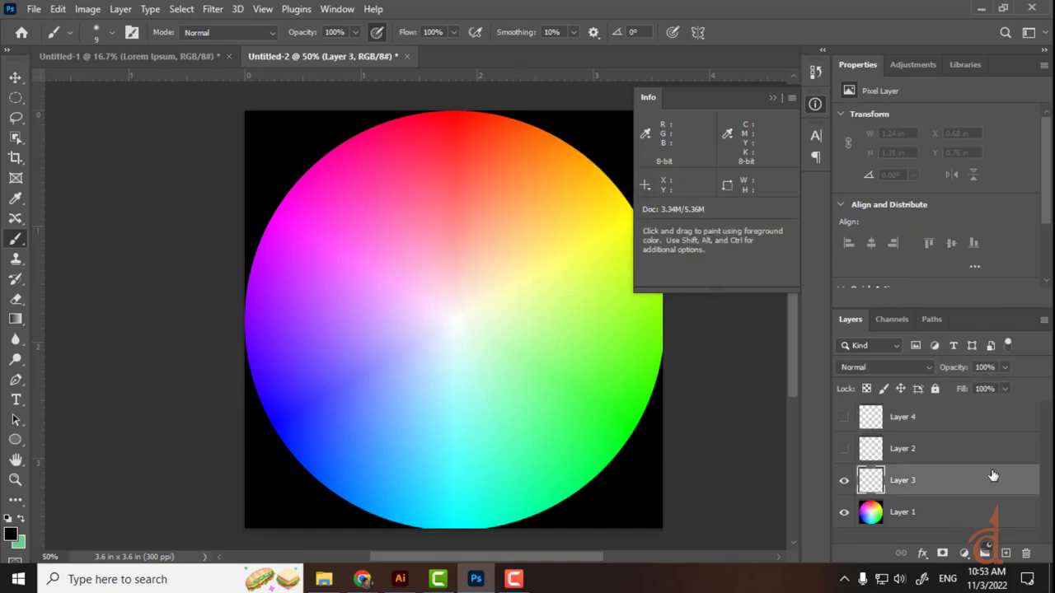
click(463, 111)
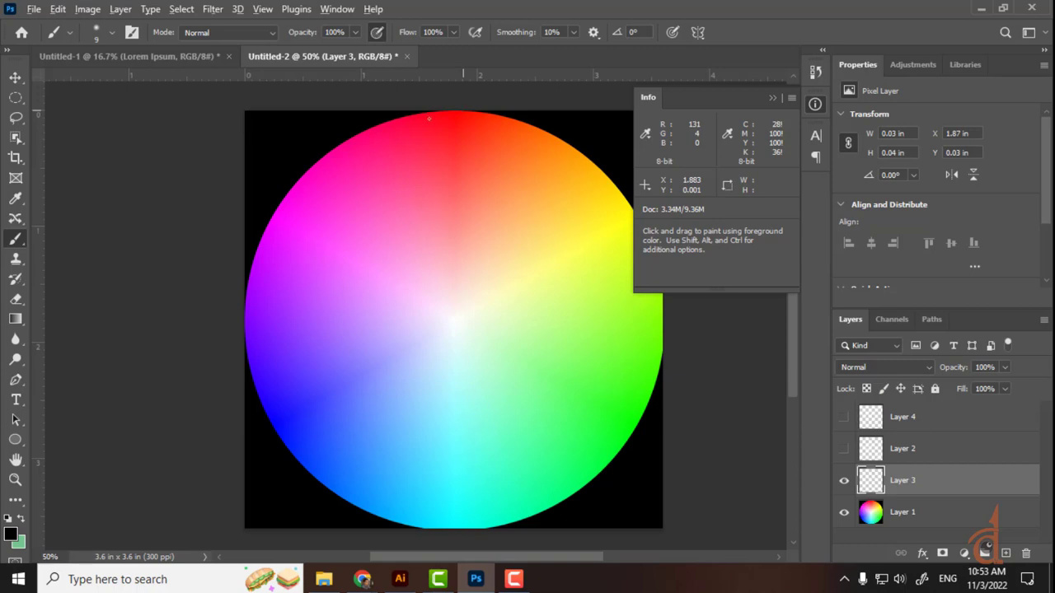
alt+click(476, 104)
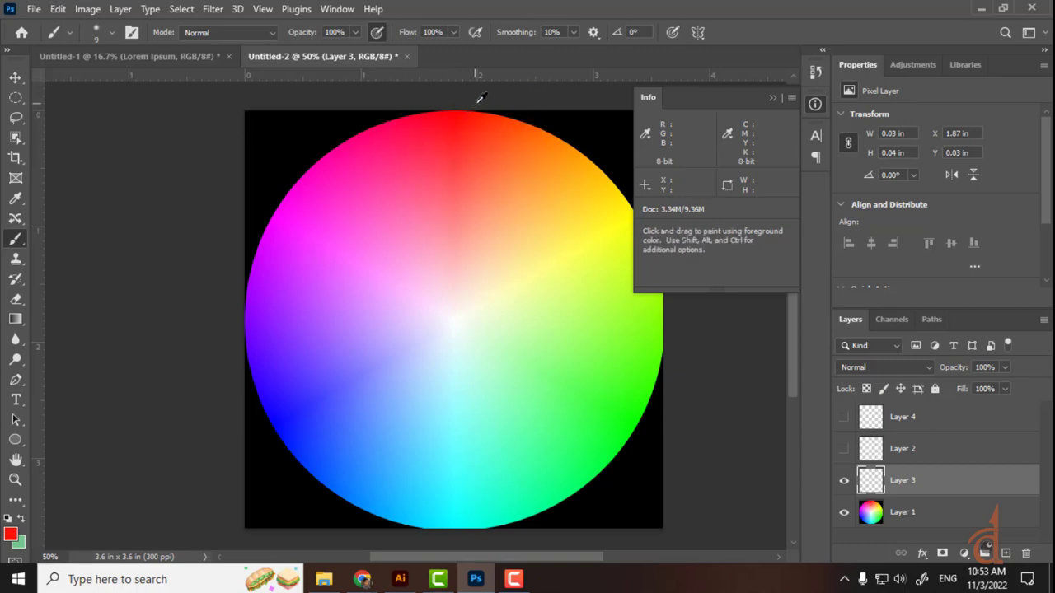
Set the sampled red's green channel to 0, shift its hue to cyan, 00fefb, and accept it as foreground color
click(10, 535)
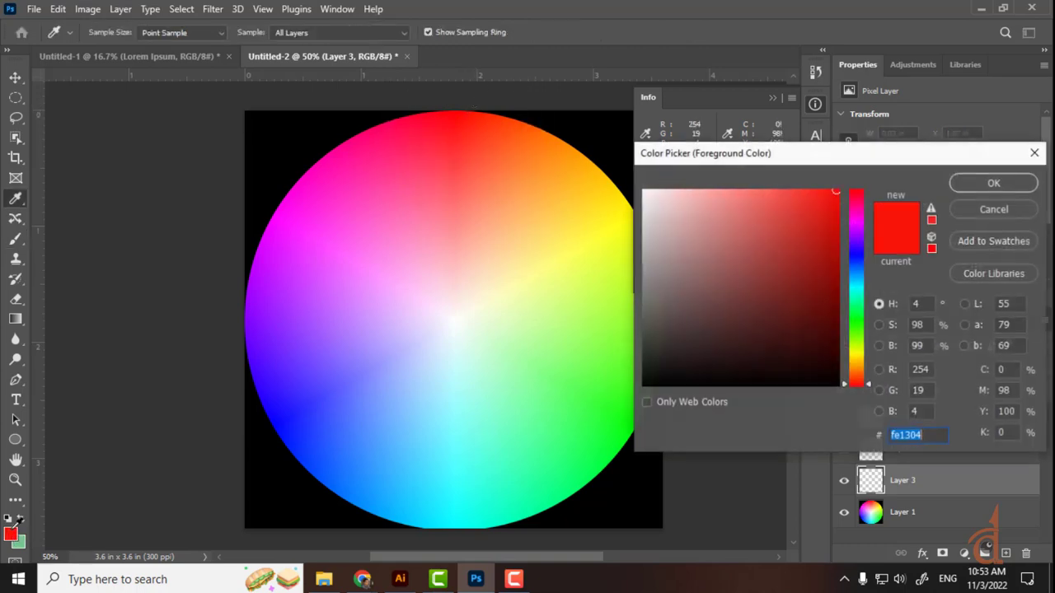
click(927, 390)
text(0)
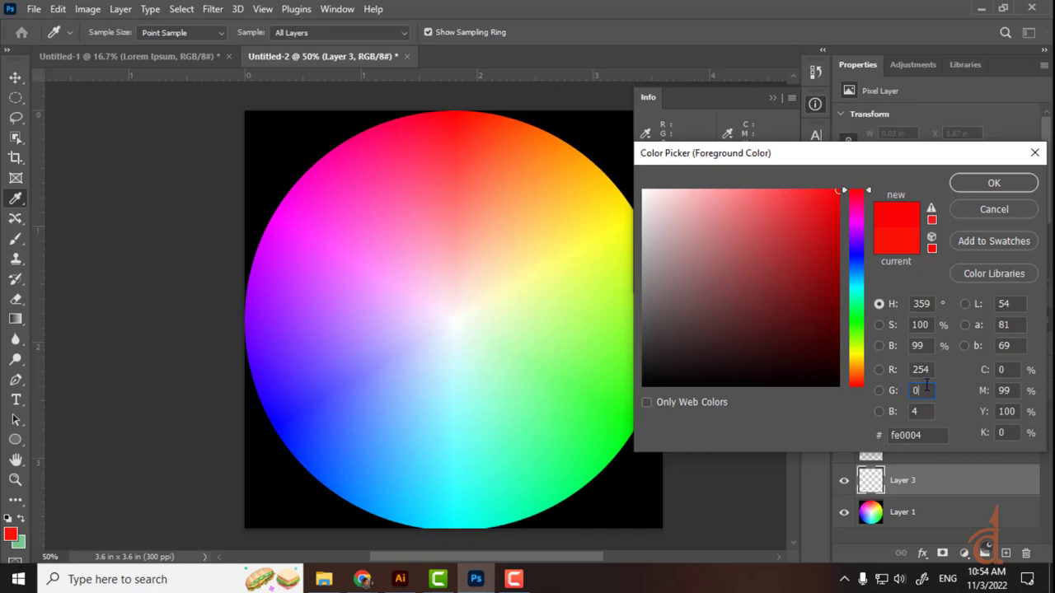
click(855, 290)
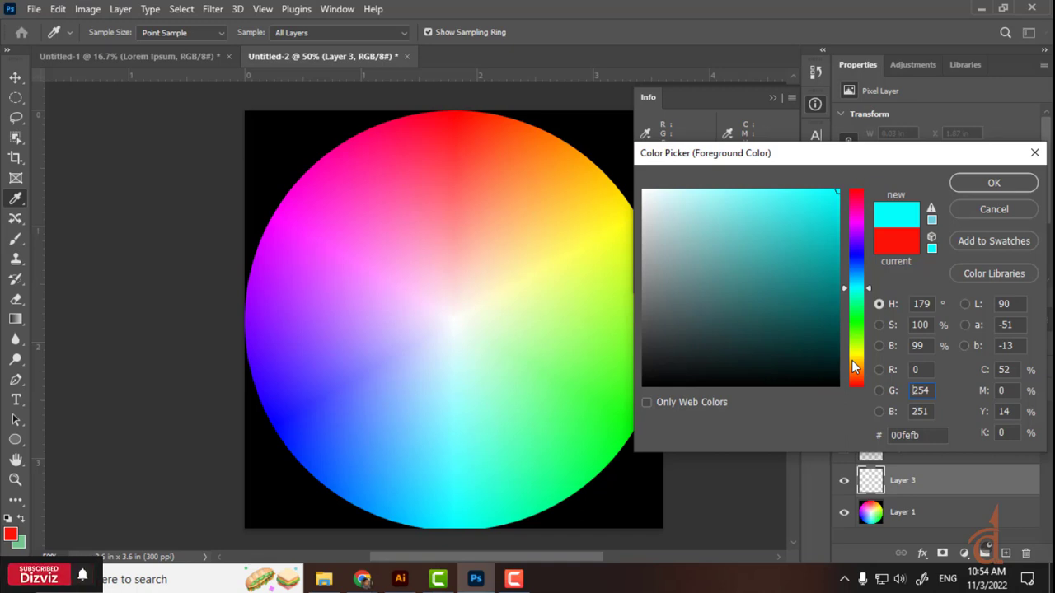
click(992, 185)
key(b)
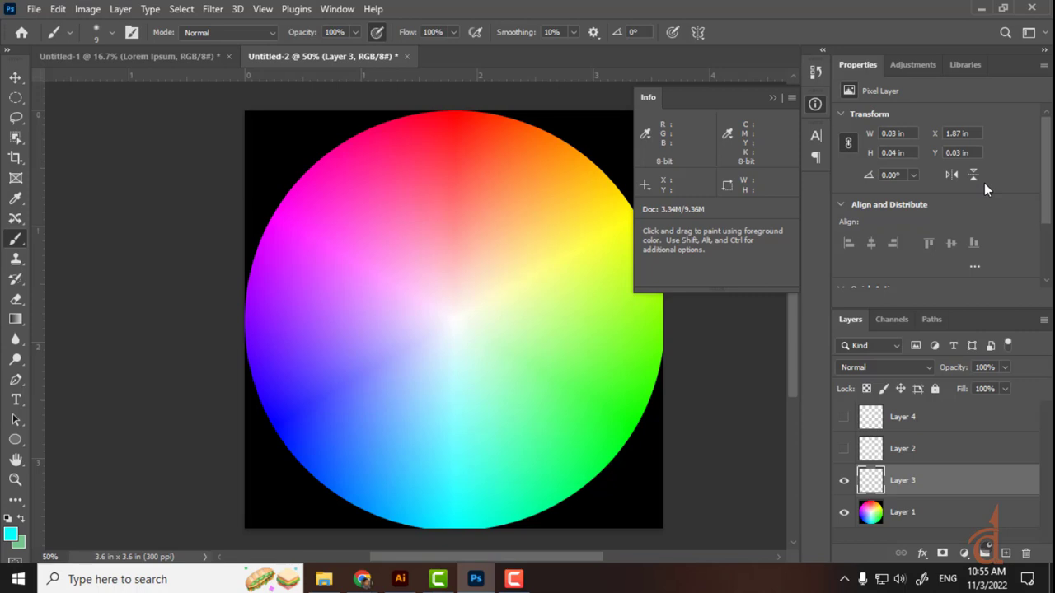
Try CMYK Color on the Letter print preset, and create a new document from the A3 preset, 297 x 420 mm, RGB, 300 ppi
click(34, 9)
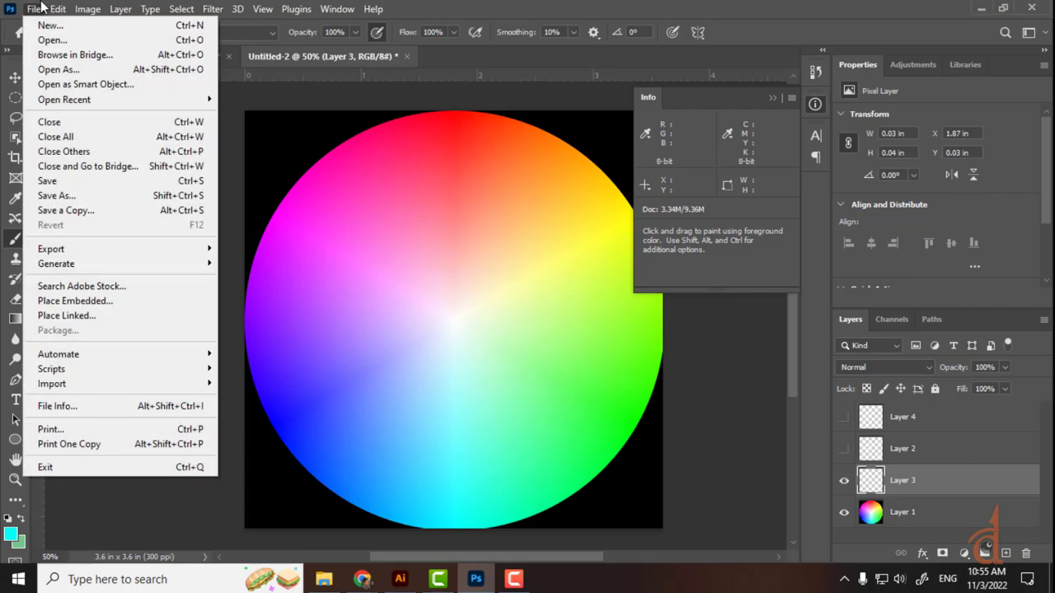
click(81, 28)
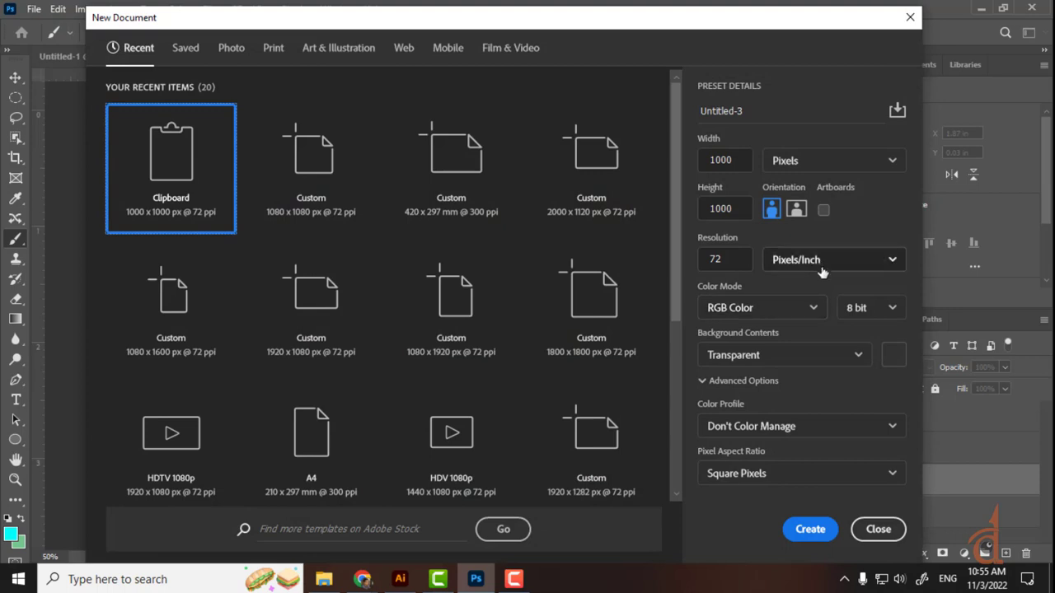
click(273, 50)
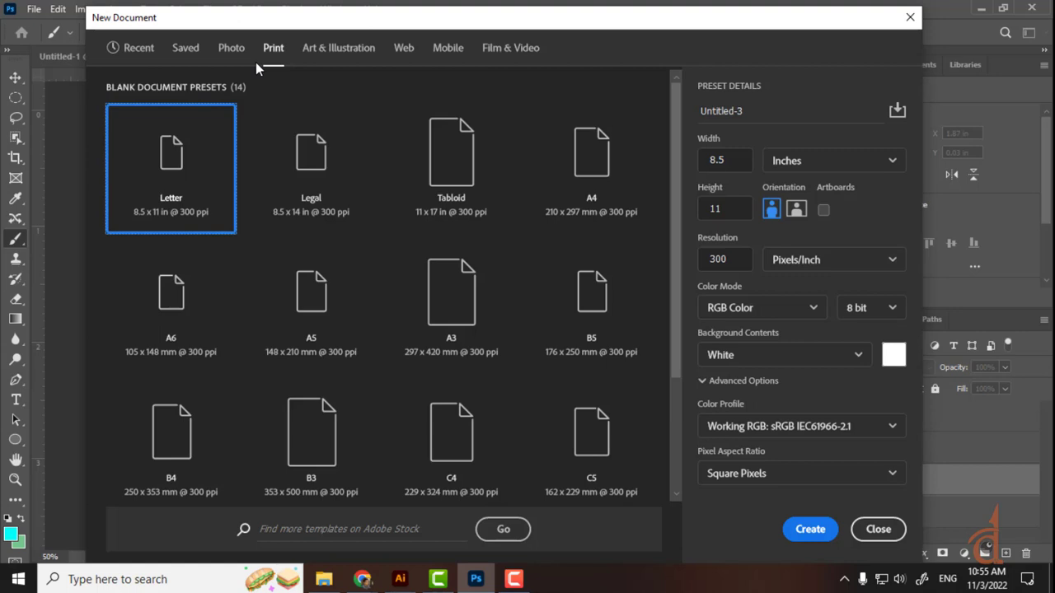
click(514, 579)
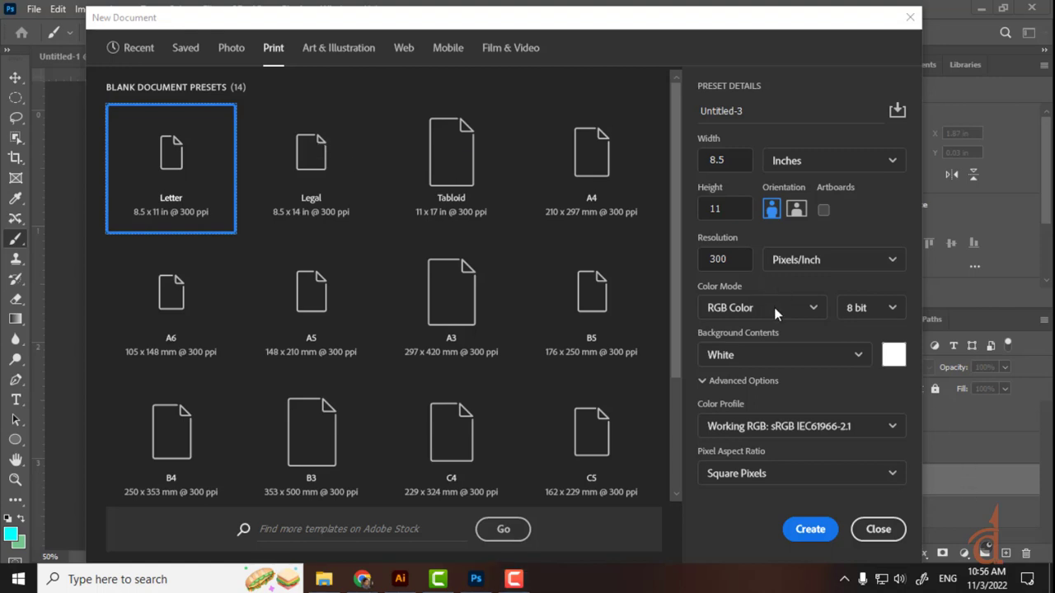
click(760, 309)
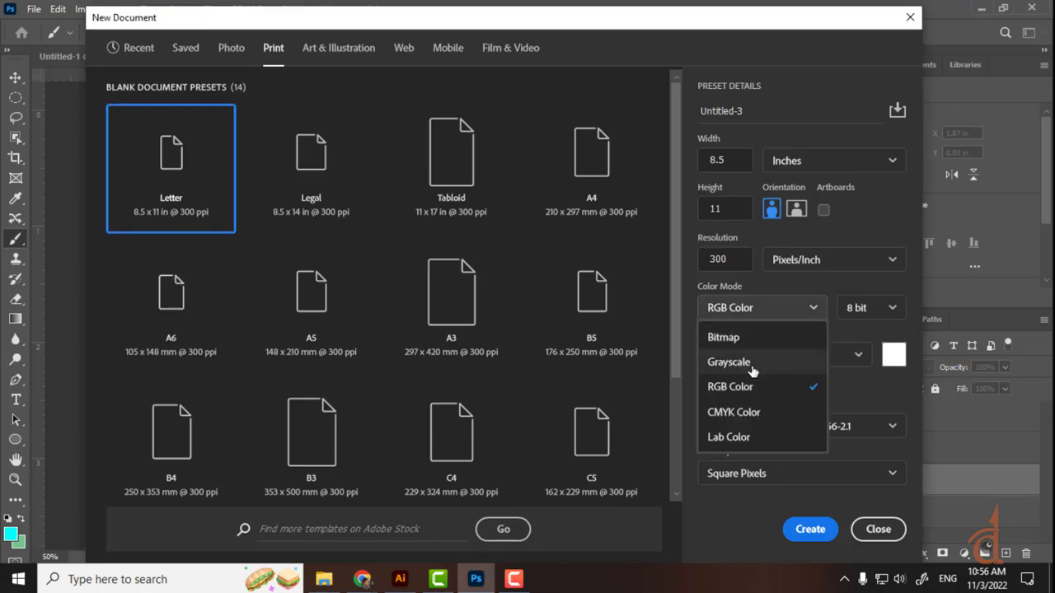
click(739, 418)
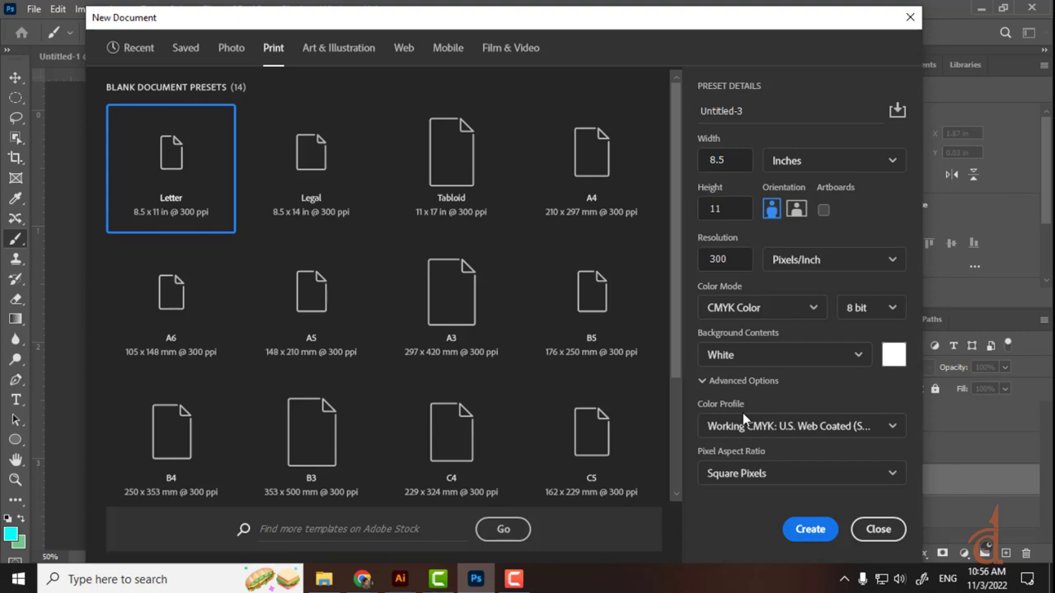
click(451, 320)
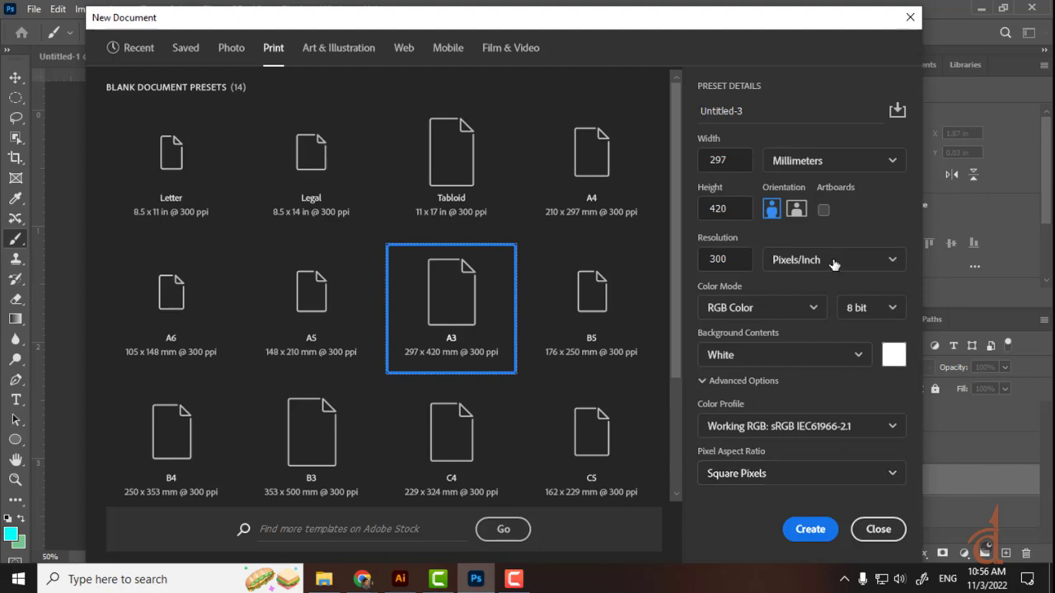
click(820, 530)
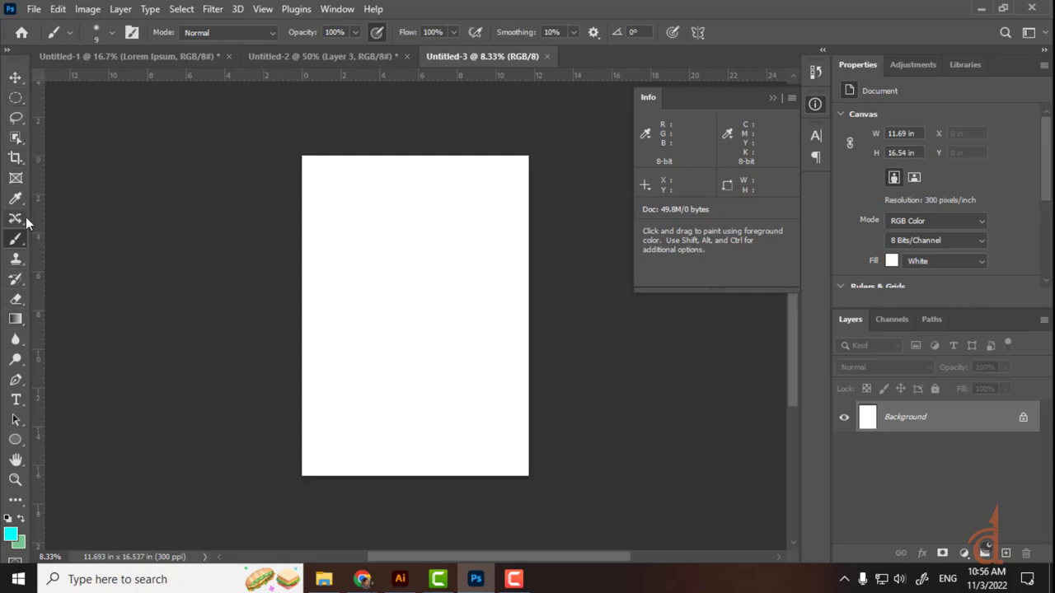
Draw a cyan rectangle about 11.64 x 7.79 in across the upper half of the page
click(20, 438)
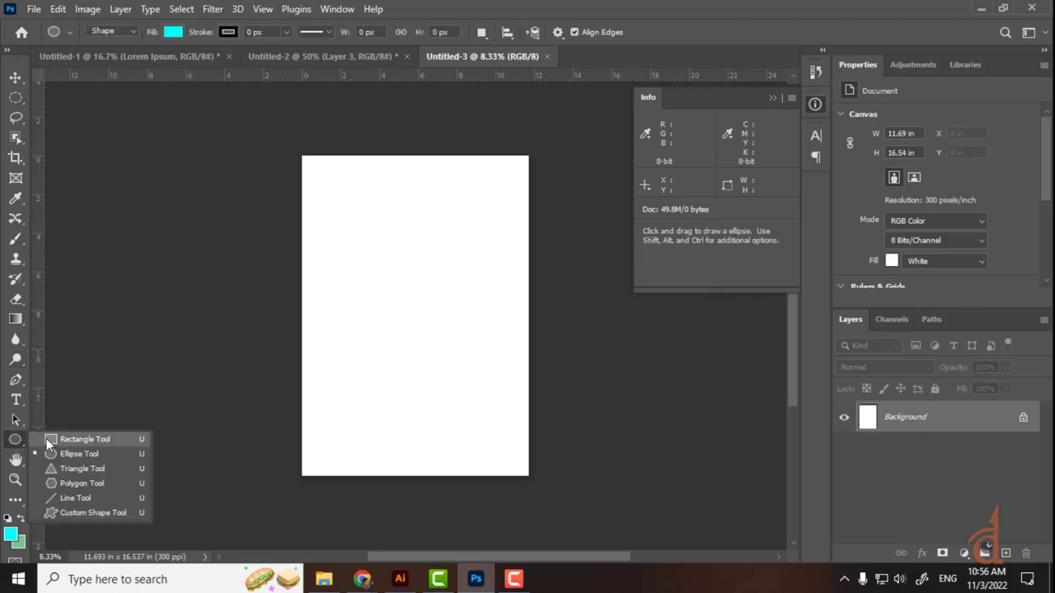
click(71, 439)
drag(302, 157, 528, 308)
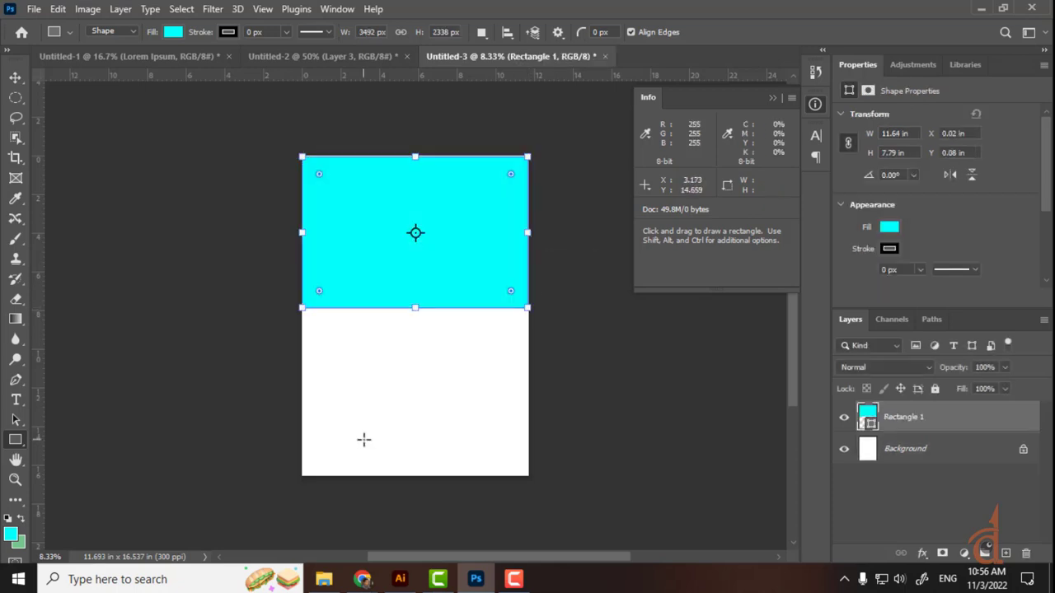
Set the foreground color to dark teal and draw a second rectangle about 10.96 x 7.43 in over the page's lower half
click(11, 534)
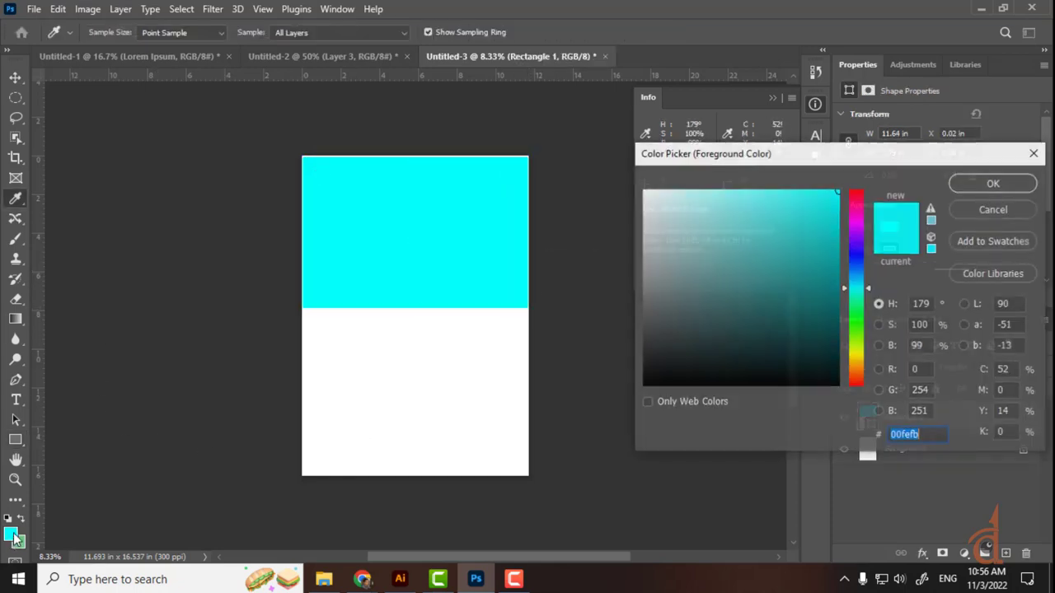
text(008080)
click(992, 183)
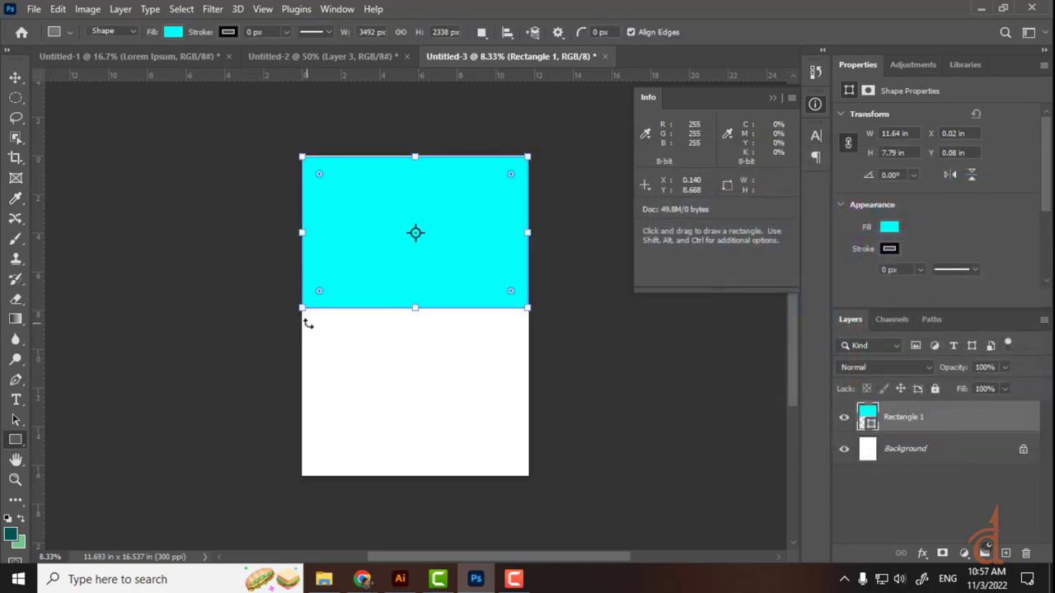
drag(315, 333, 529, 475)
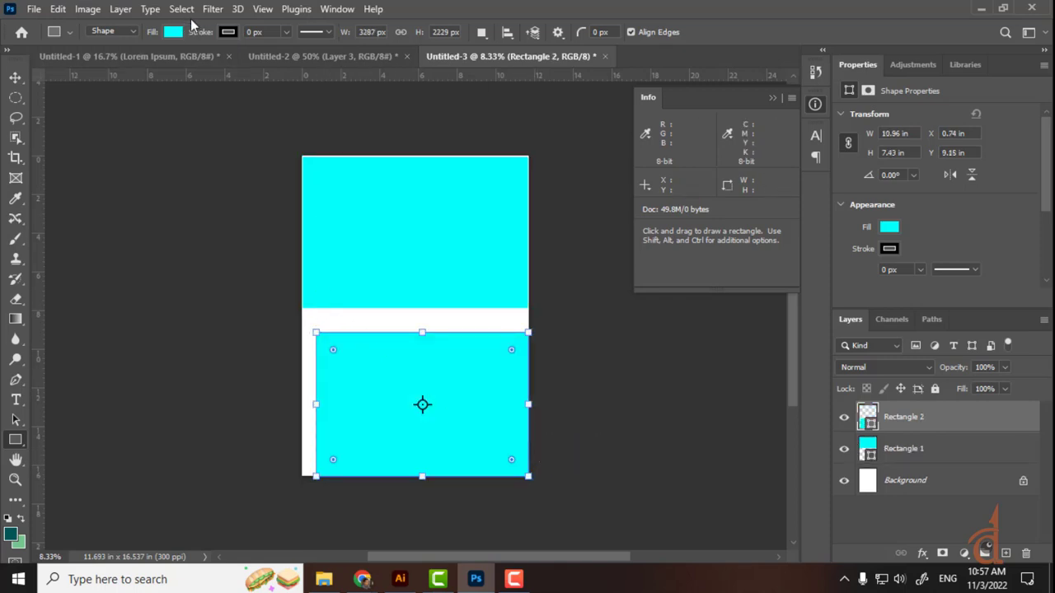
Fill the lower rectangle with the recently used dark teal and move it against the page's left edge, directly below the cyan rectangle
click(175, 31)
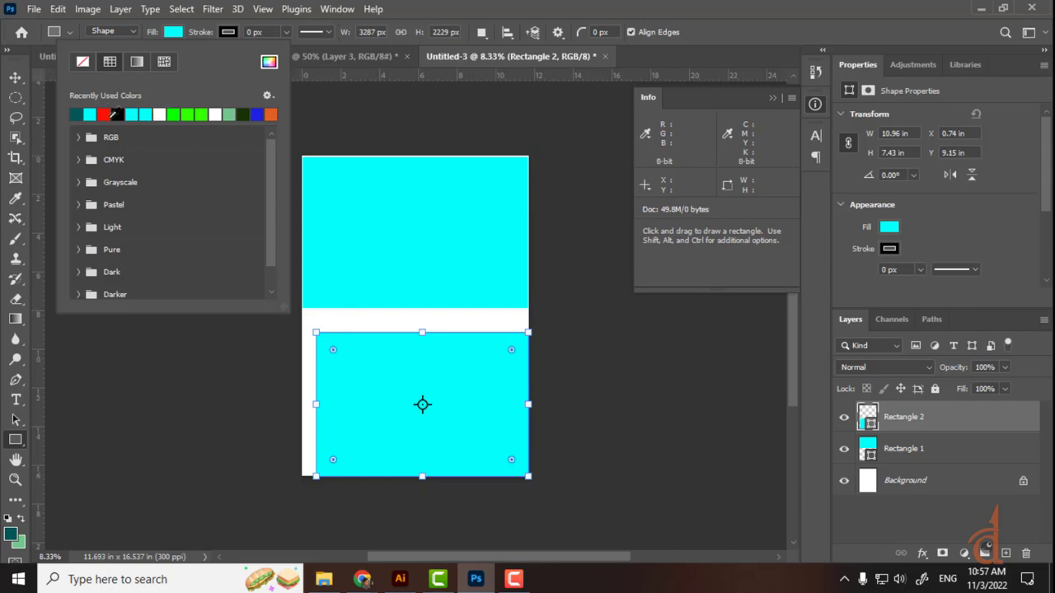
click(81, 110)
key(Return)
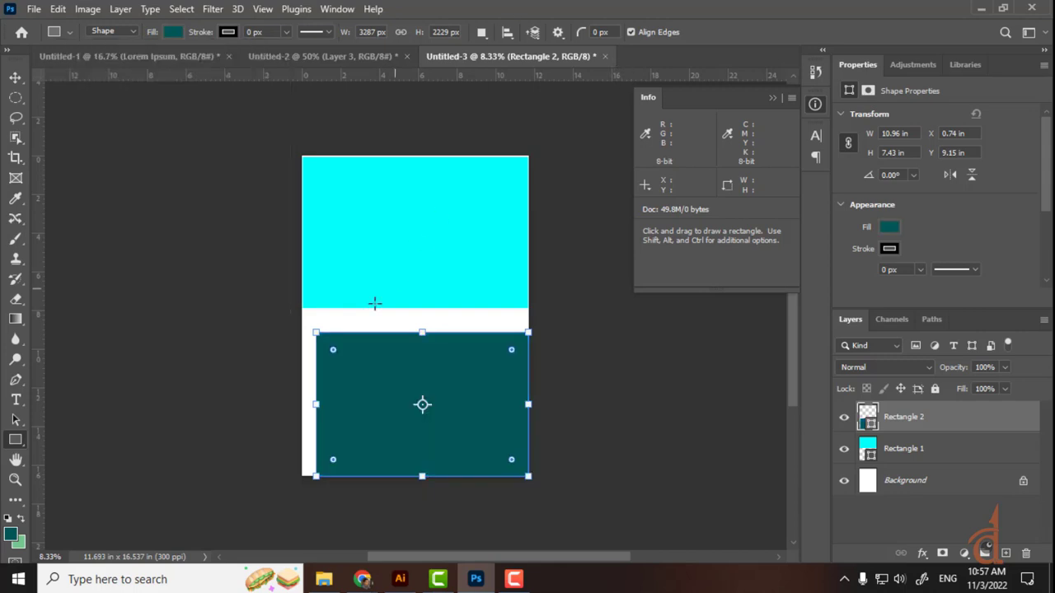
key(v)
drag(349, 370, 344, 347)
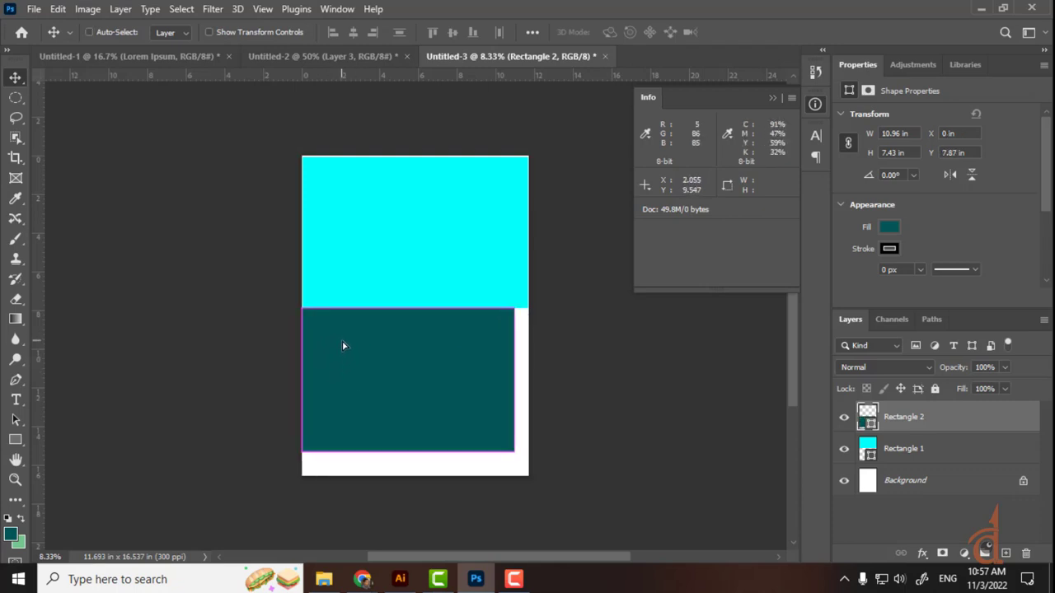
Resize the dark teal rectangle to about 11.66 x 8.67 in so it covers the page below the cyan rectangle
key(ctrl+t)
drag(410, 452, 412, 463)
drag(438, 417, 445, 416)
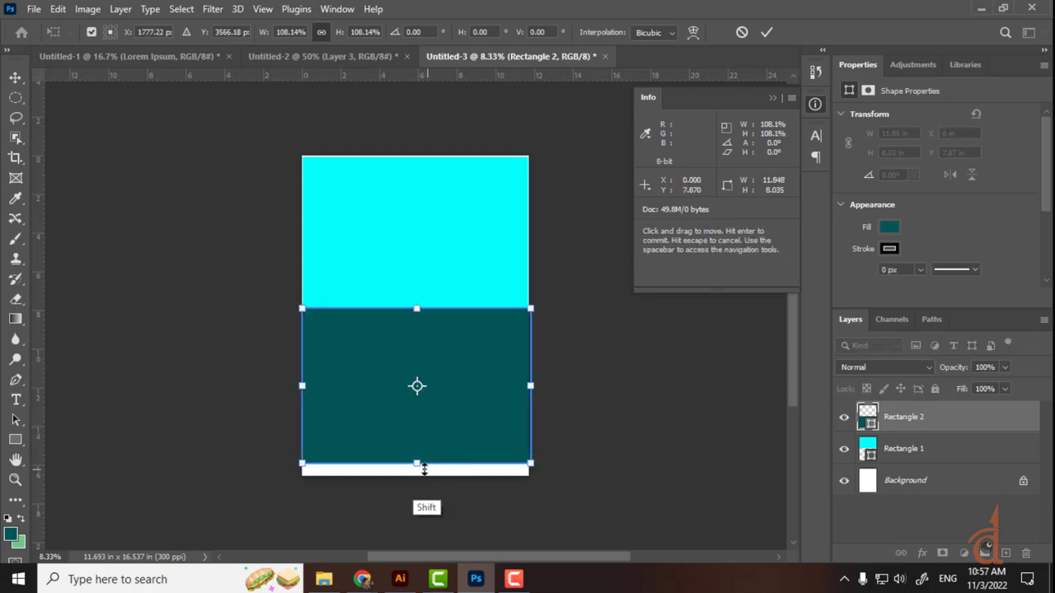
drag(417, 464, 417, 476)
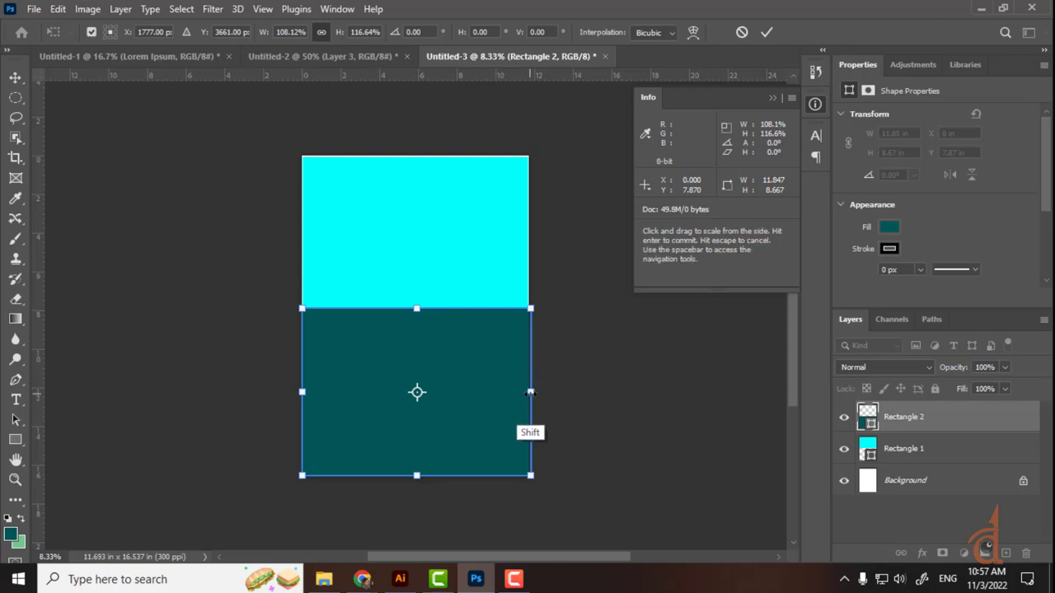
drag(529, 431, 527, 430)
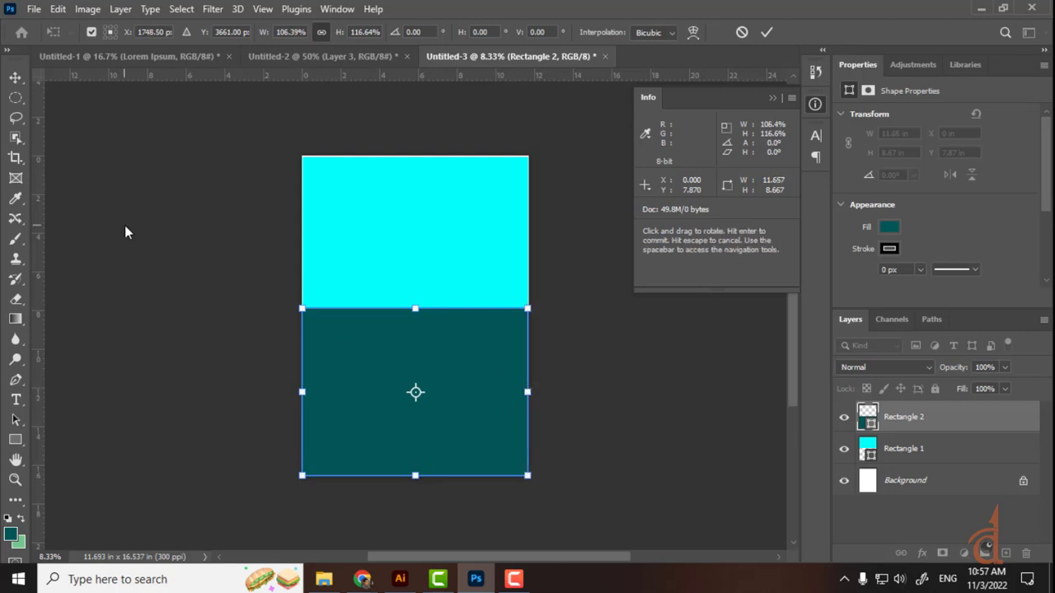
click(16, 78)
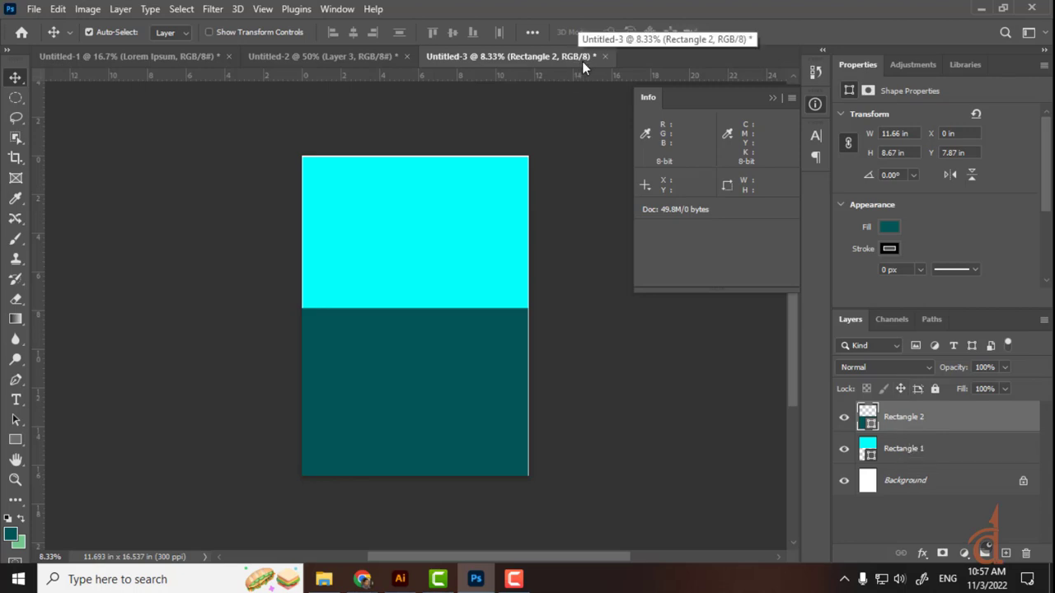
Set up a new print document from the A3 preset, 297 x 420 mm at 300 ppi, with CMYK Color mode
click(34, 8)
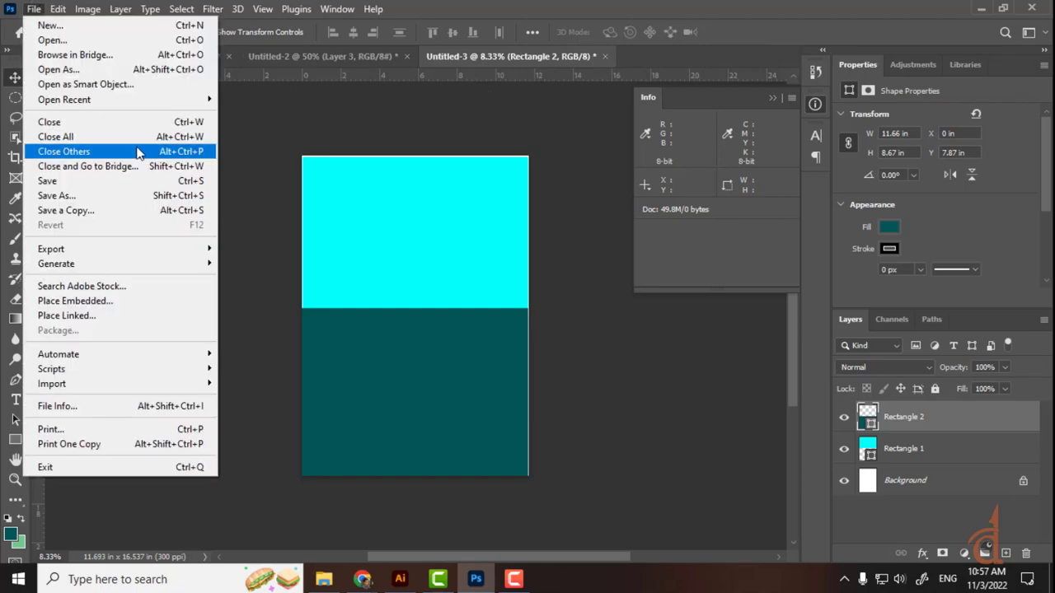
click(75, 27)
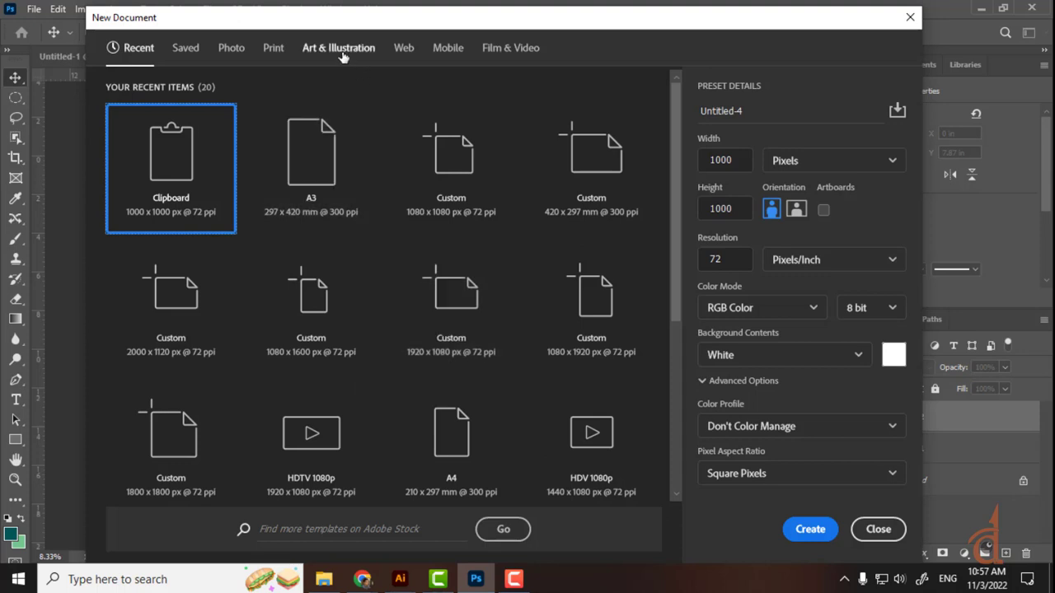
click(274, 48)
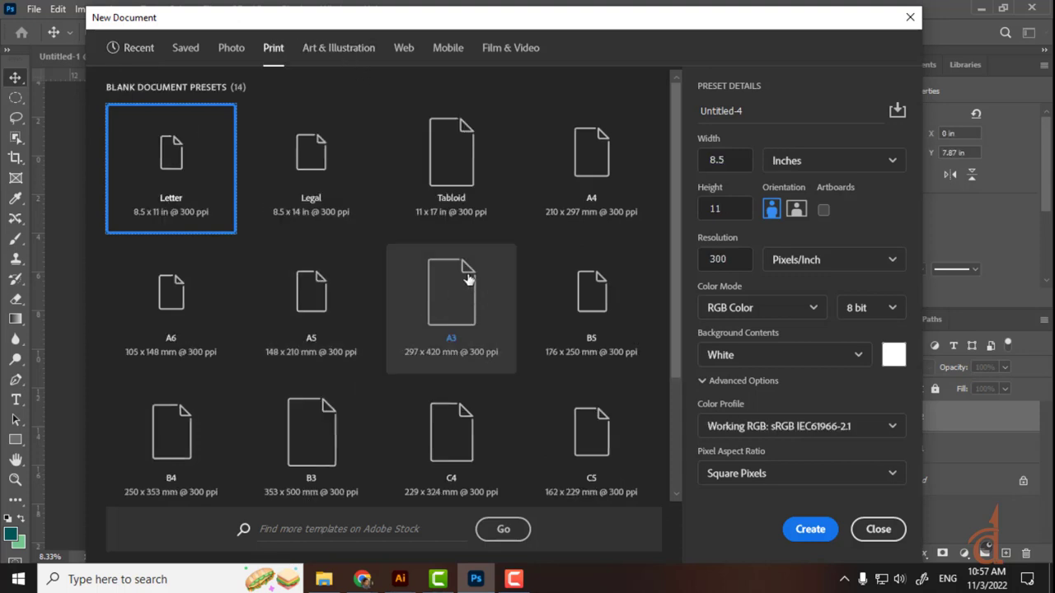
click(454, 310)
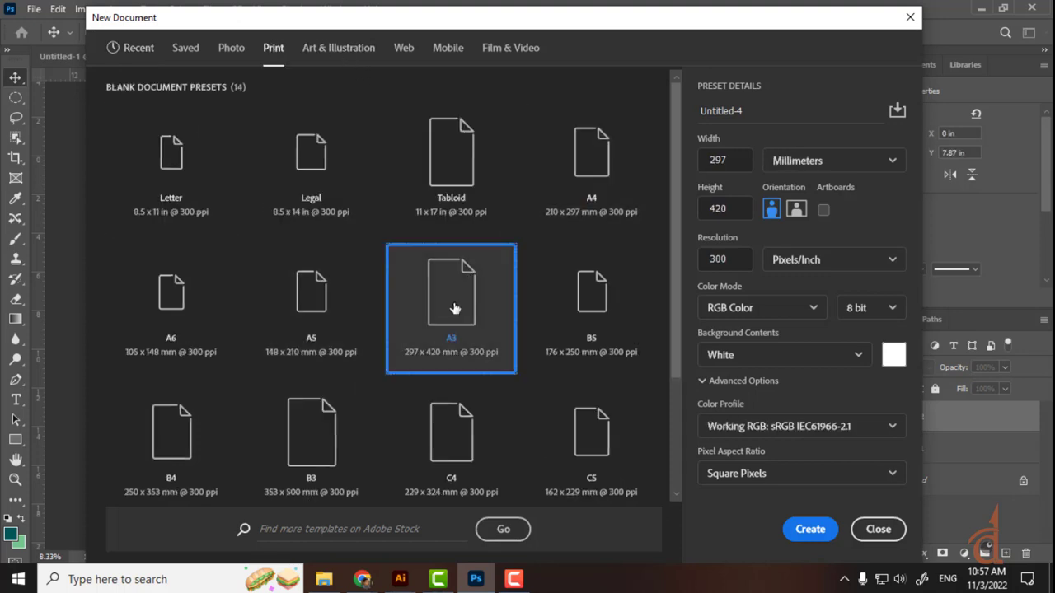
click(758, 307)
click(746, 412)
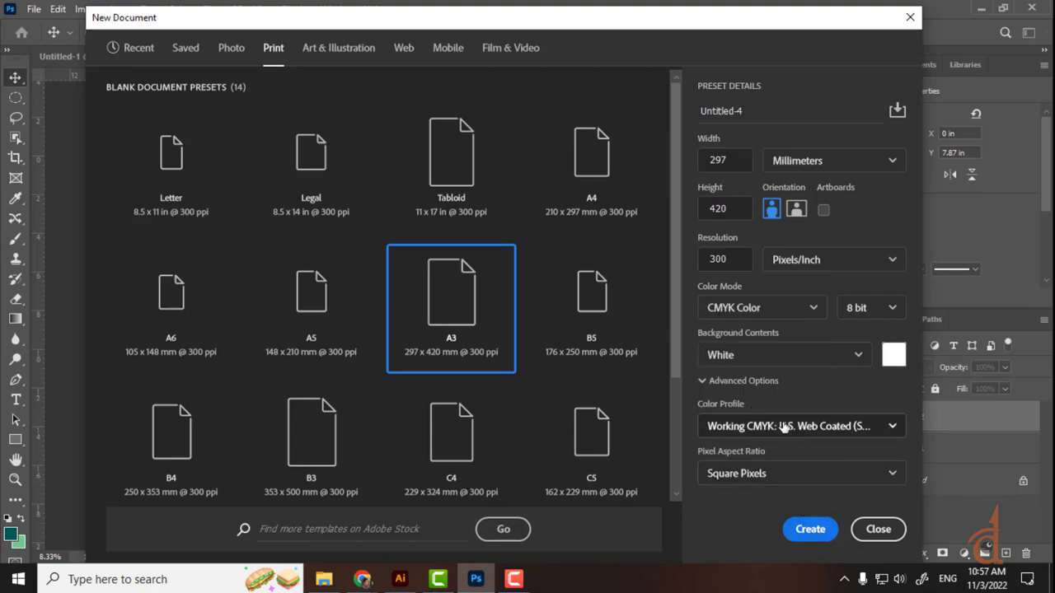
Browse the CMYK color profiles, choose Japan Color 2001 Coated, and create the document
click(890, 426)
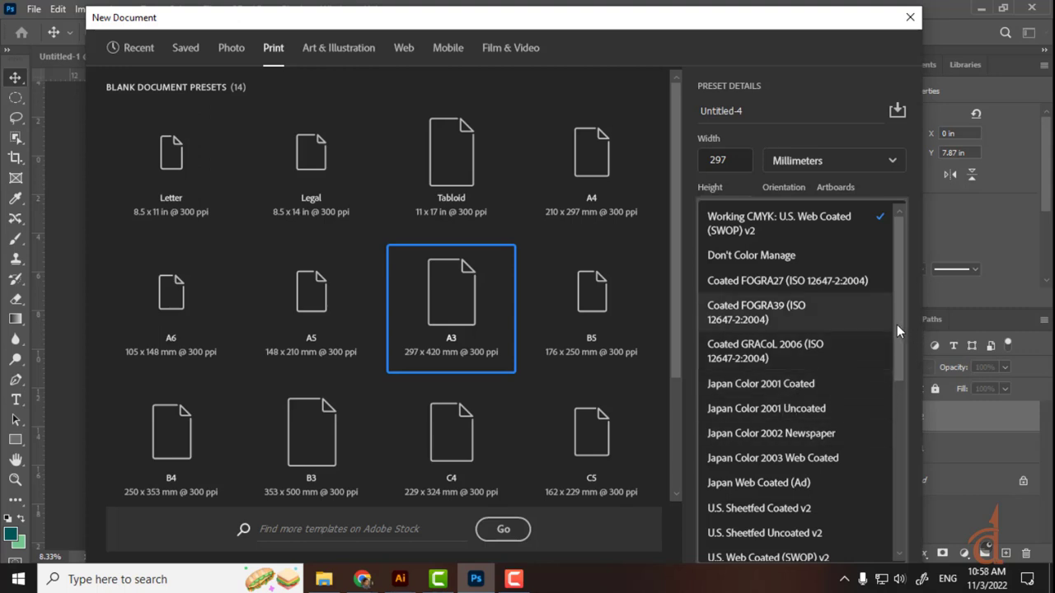
drag(897, 325, 907, 376)
scroll(907, 421, down, 4)
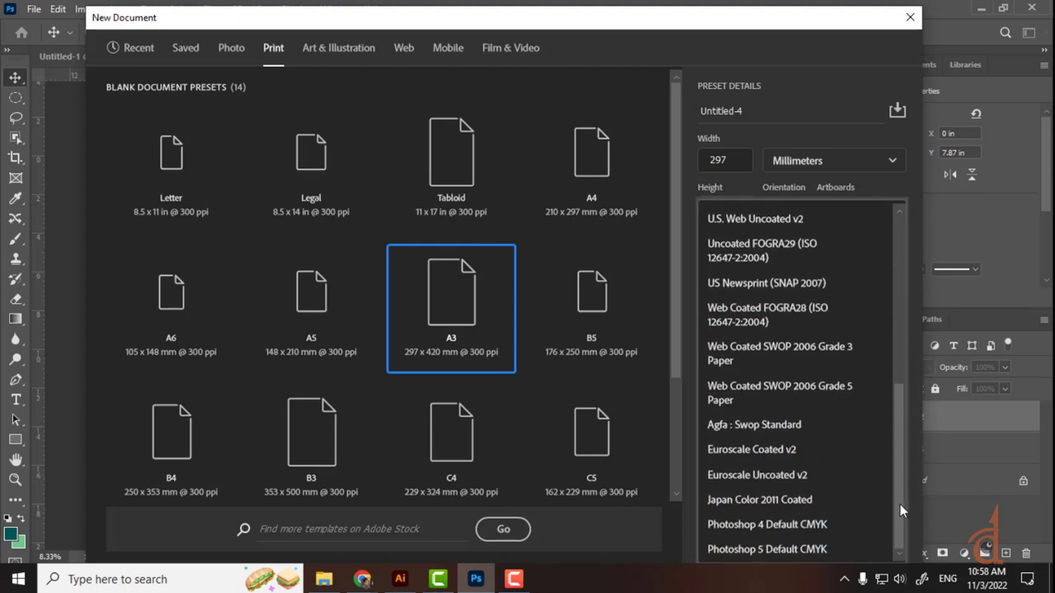
drag(900, 505, 912, 316)
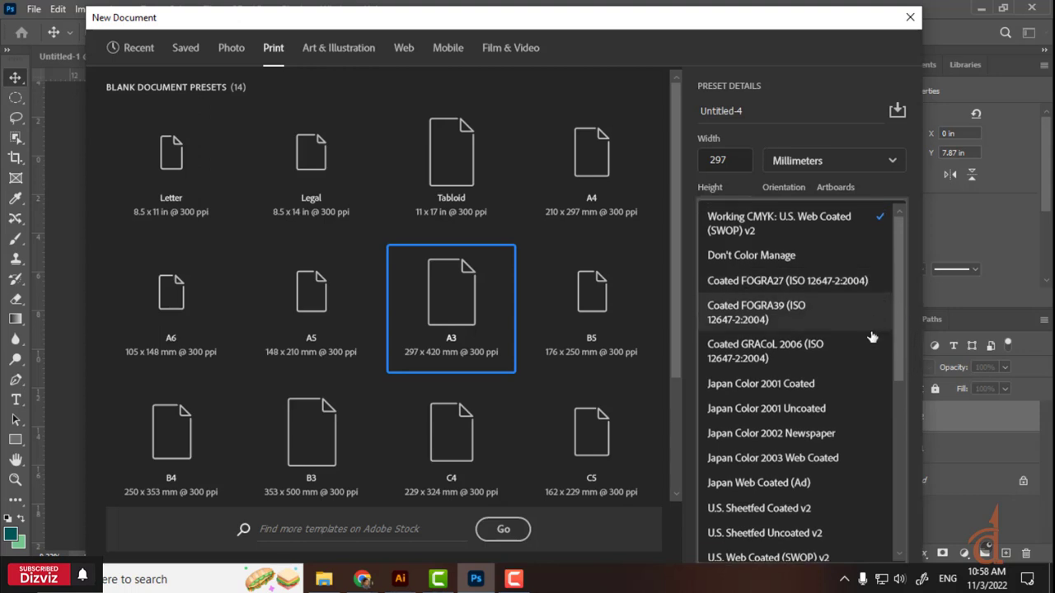
drag(896, 338, 890, 315)
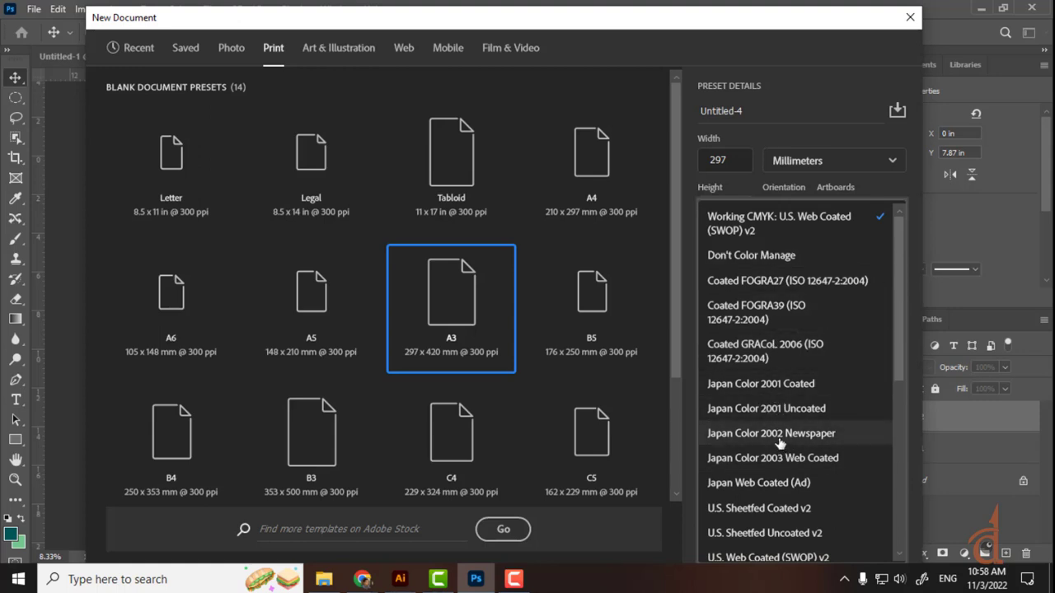
click(763, 387)
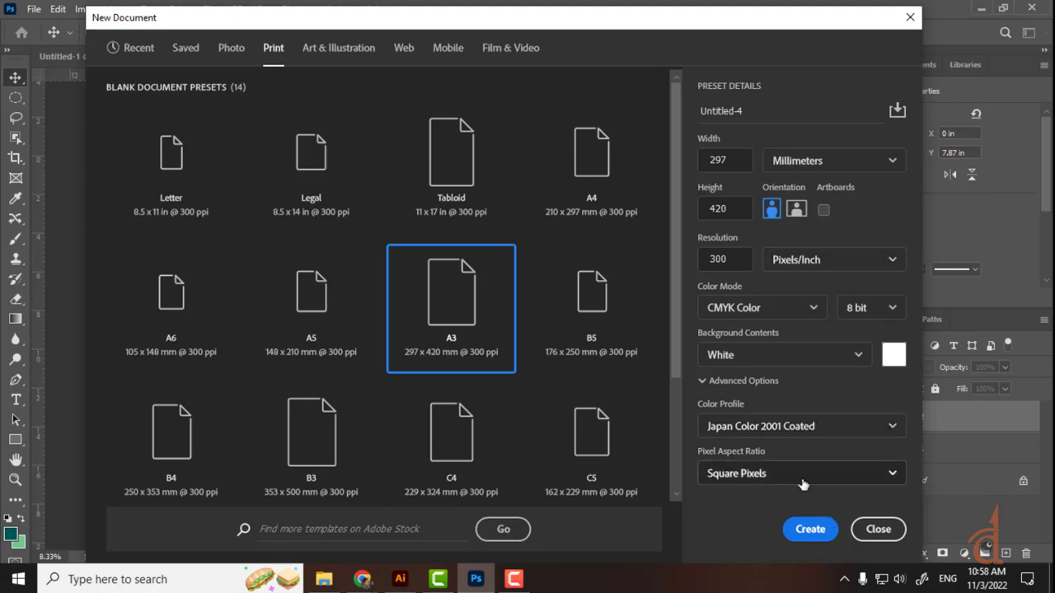
click(813, 536)
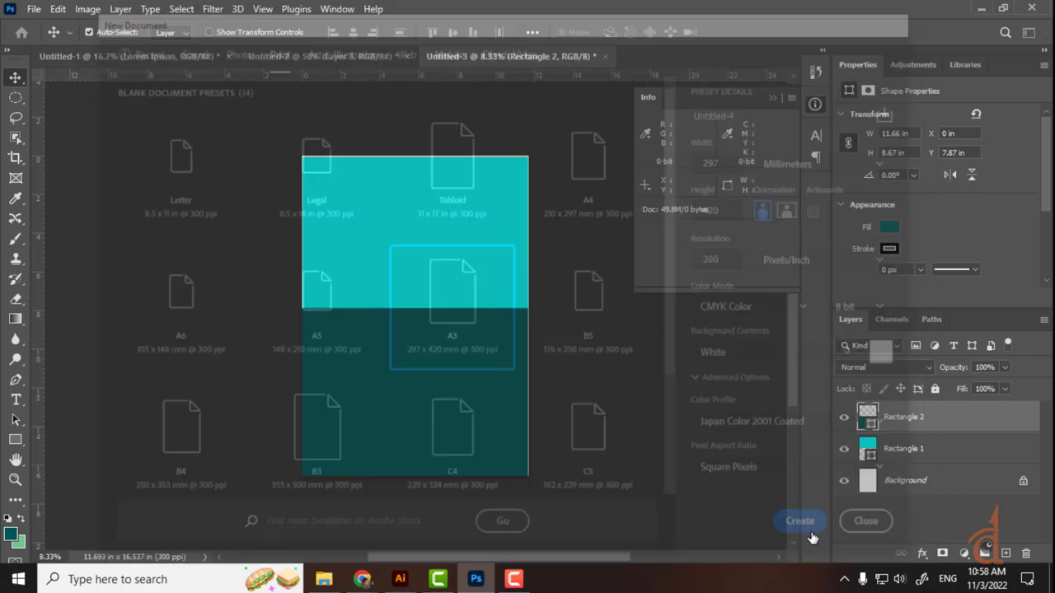
Copy the cyan and dark teal rectangles from the RGB A3 document into the CMYK one and shift the cyan copy to the page's right edge
click(463, 57)
drag(441, 210, 418, 238)
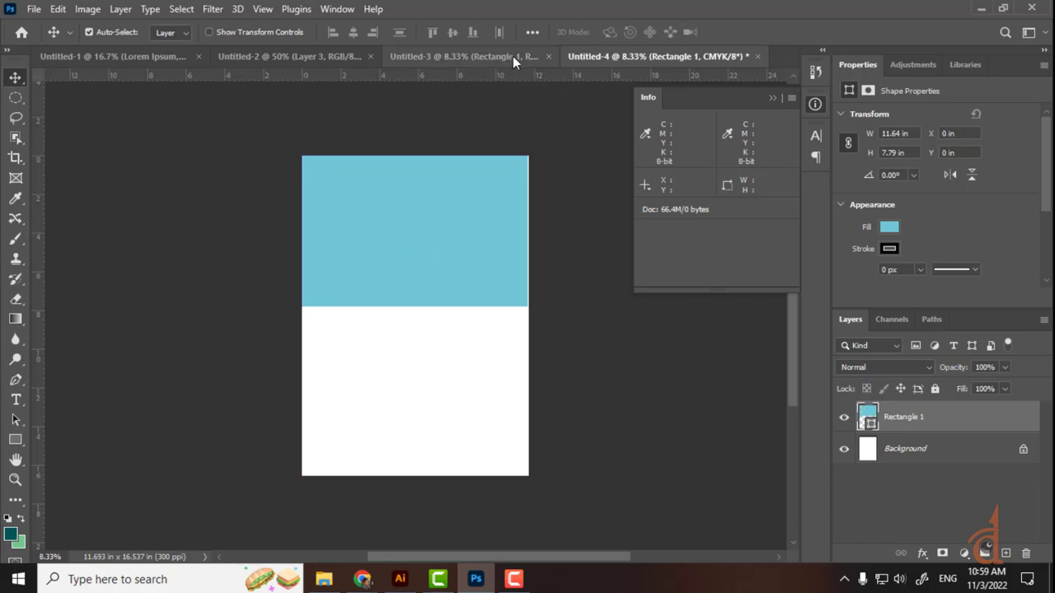
click(513, 56)
click(498, 284)
drag(460, 396, 480, 311)
key(ctrl+alt+a)
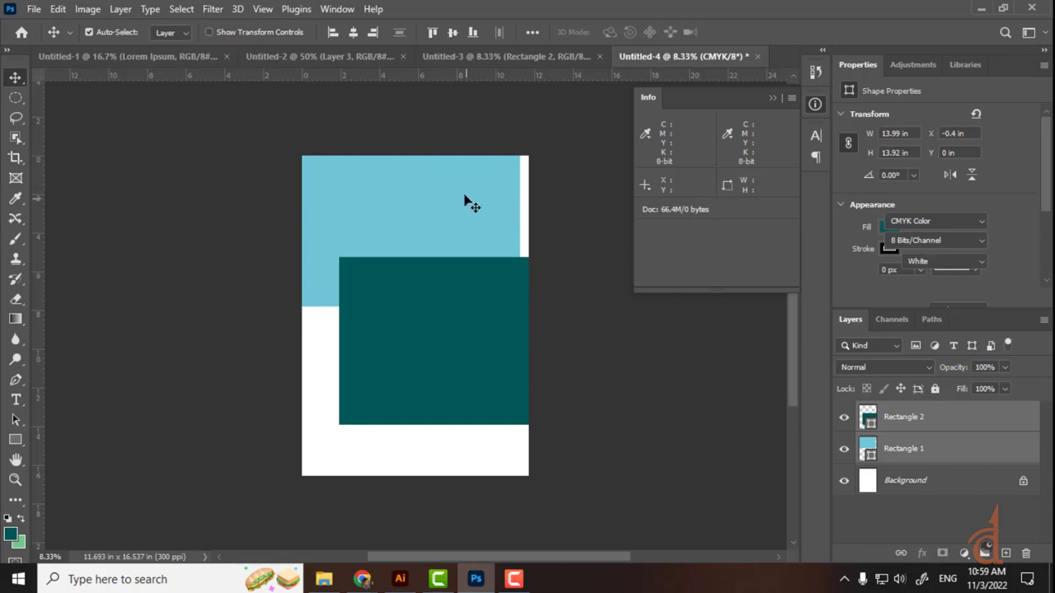
drag(469, 202, 474, 195)
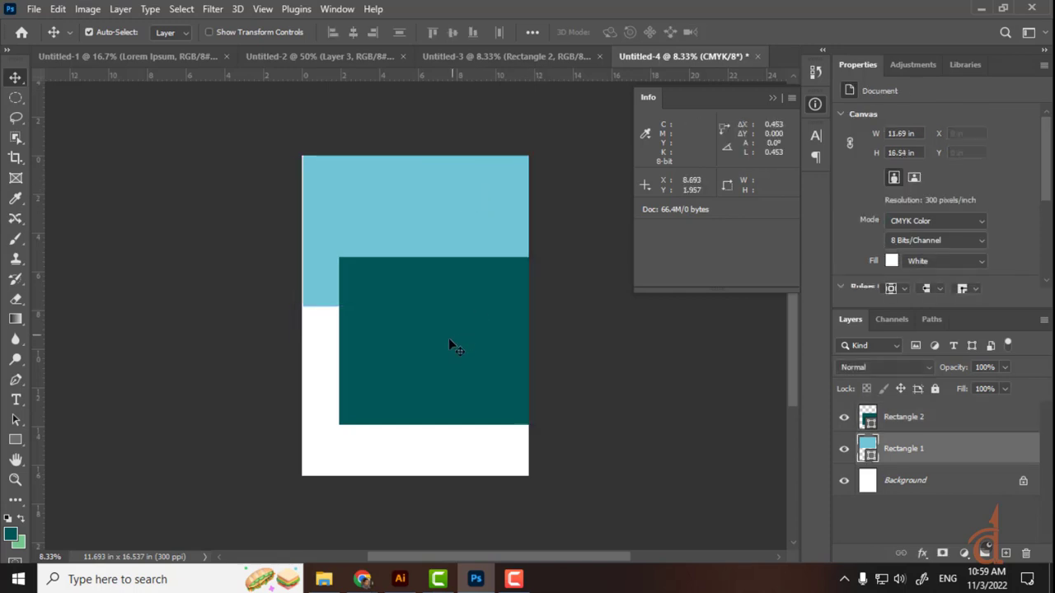
Move the dark teal rectangle directly below the light blue one, flush with the page's left edge, and bring up Untitled-3 for comparison
click(406, 367)
drag(426, 353, 392, 386)
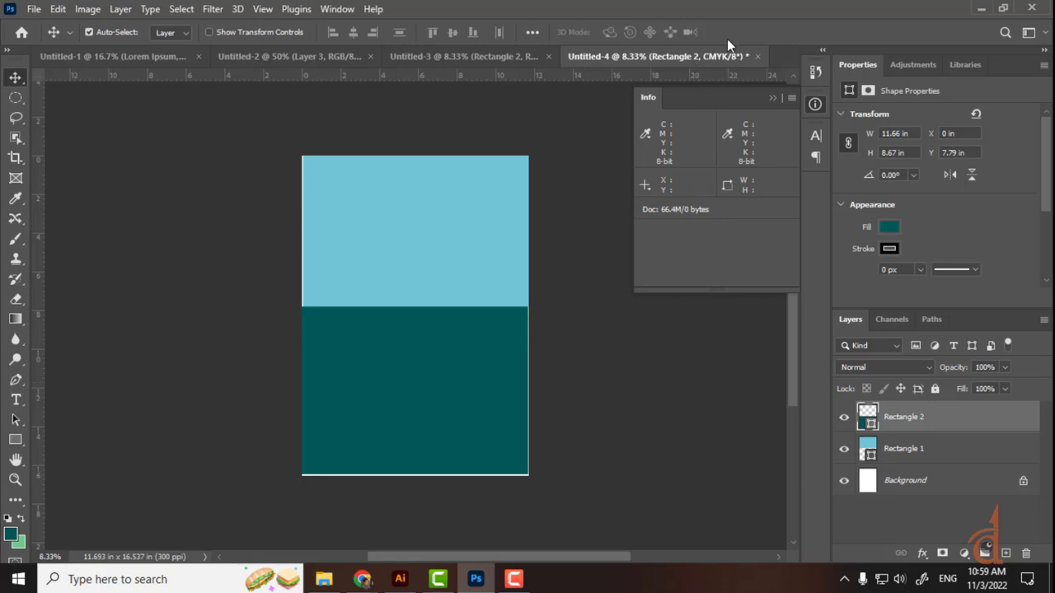
click(486, 56)
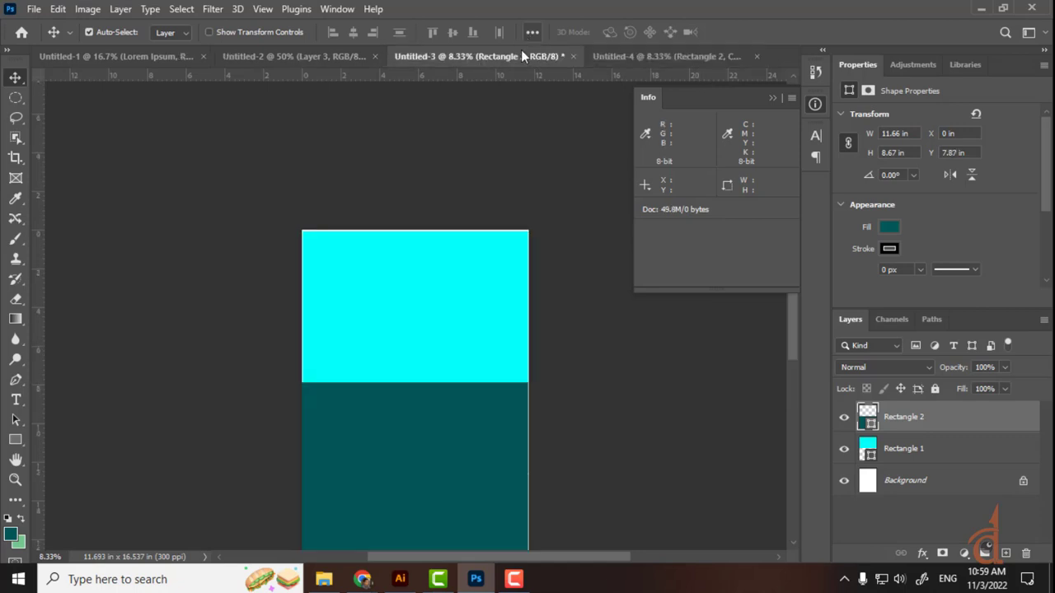
click(399, 579)
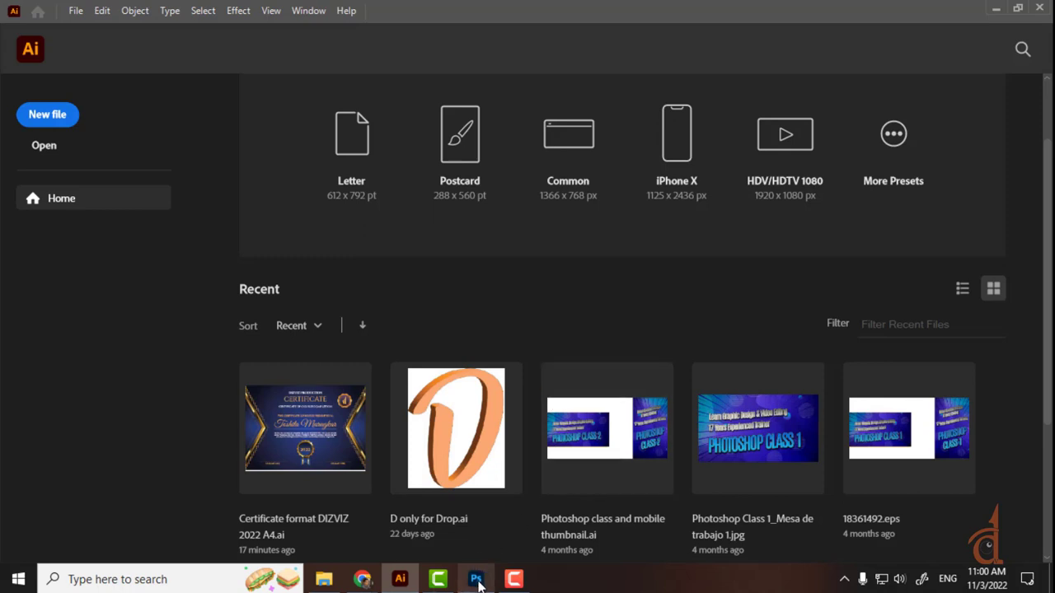
mouse_move(478, 583)
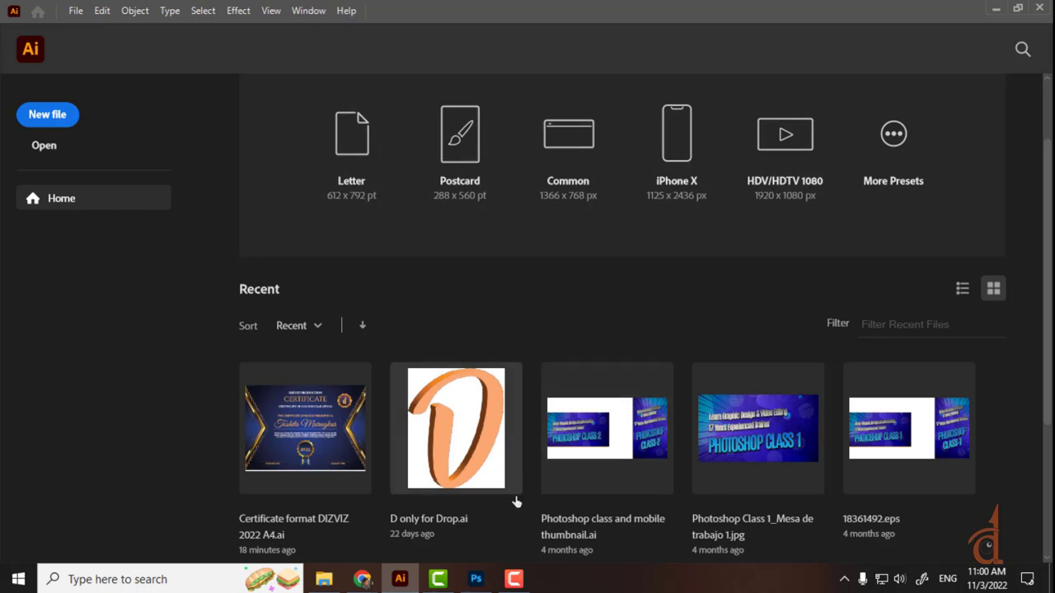
click(474, 580)
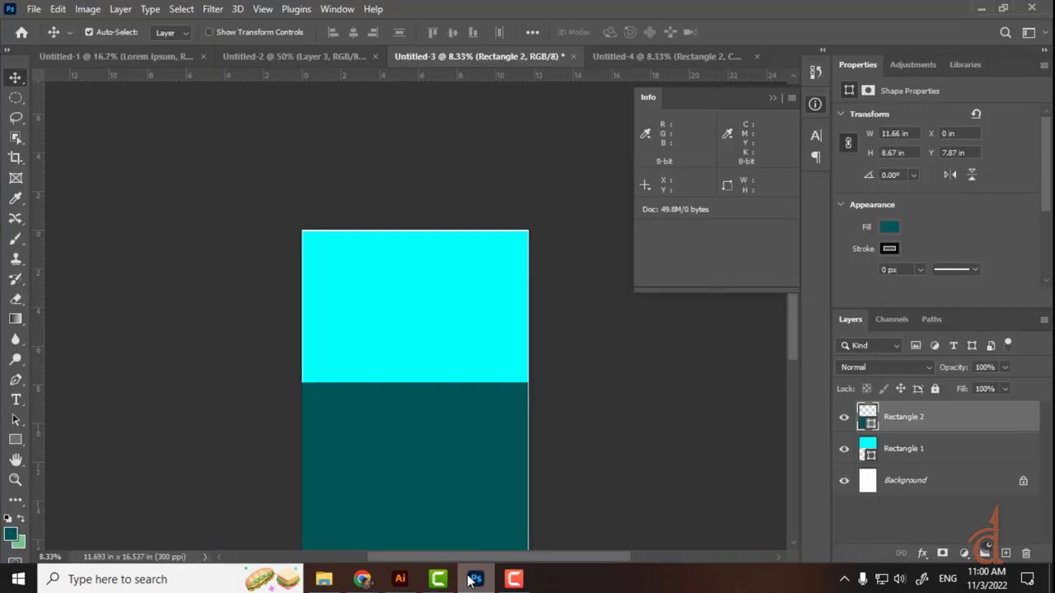
Start a new document, review the Photo, Film & Video, Art & Illustration and other preset categories, and settle on the Print presets
click(35, 11)
click(52, 24)
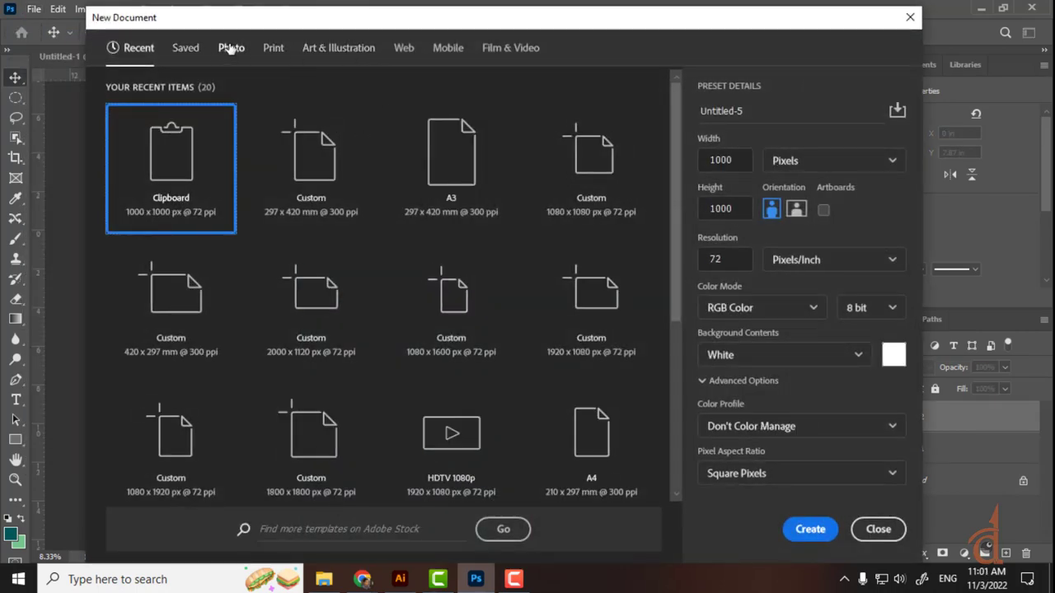
click(229, 52)
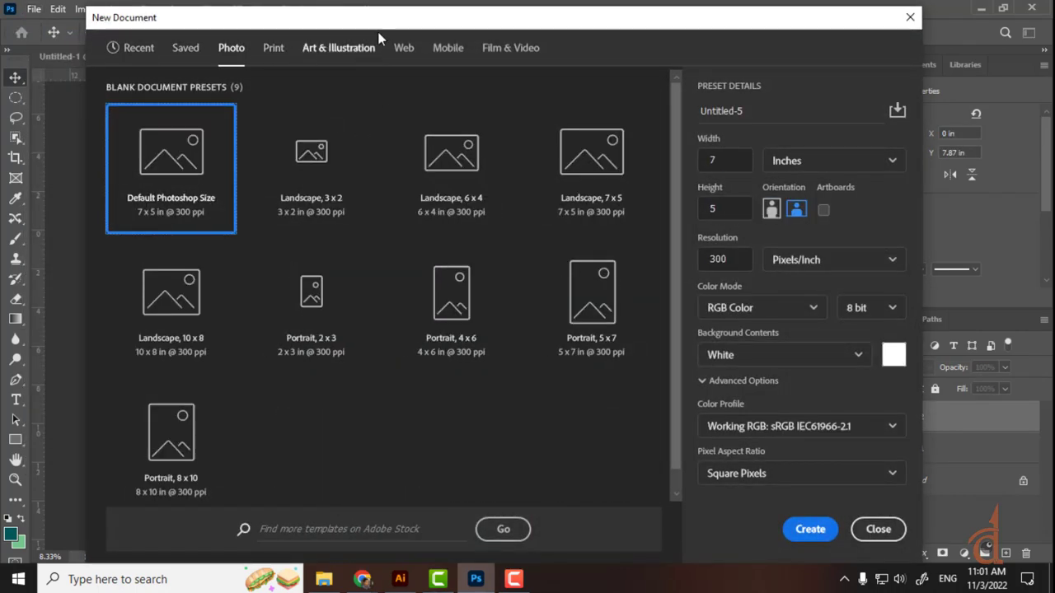
click(443, 53)
click(497, 48)
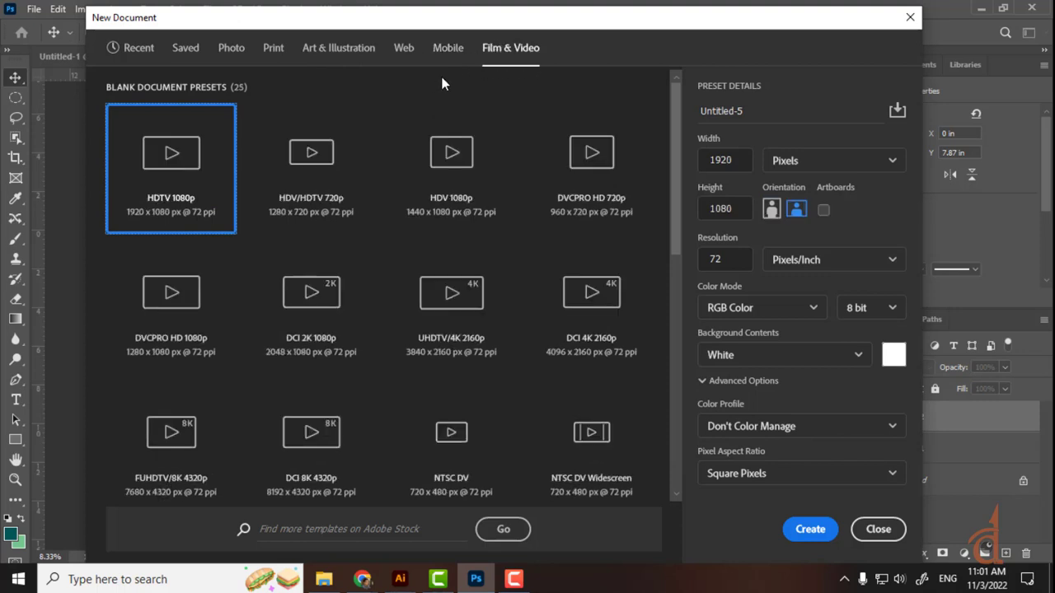
click(404, 49)
click(350, 51)
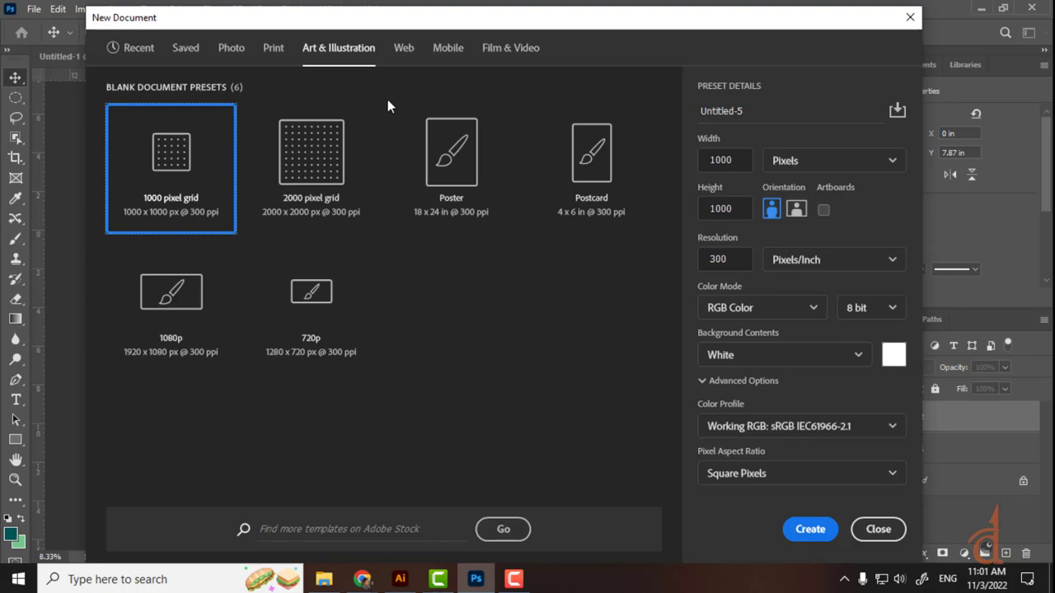
click(273, 51)
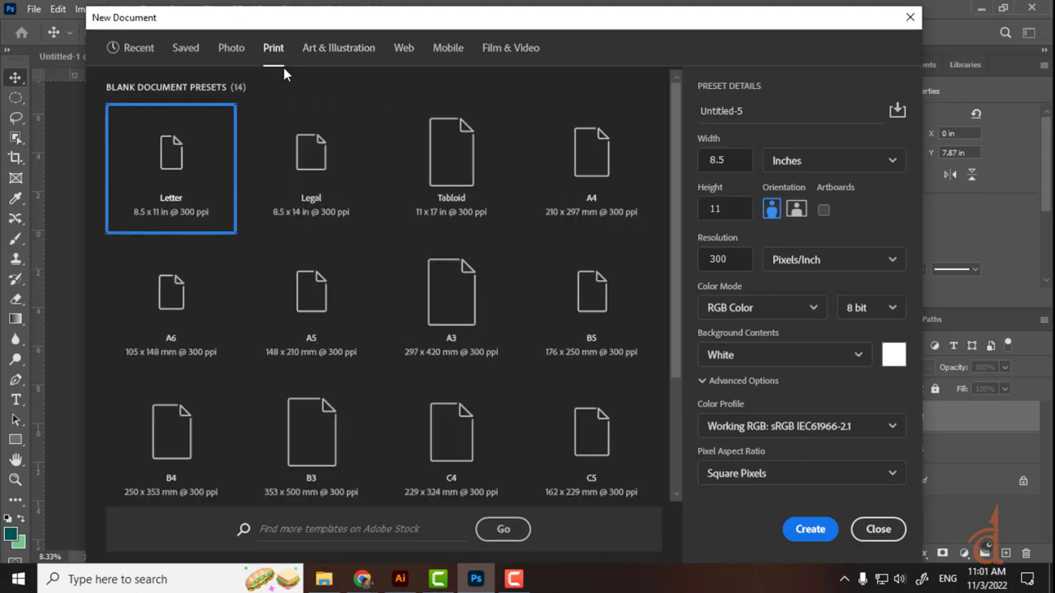
click(242, 51)
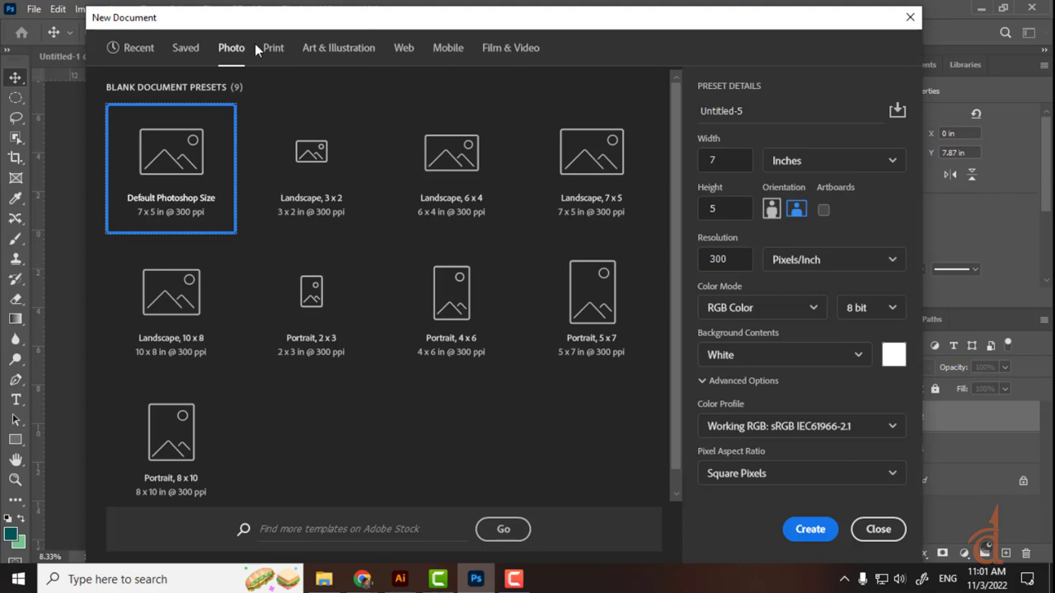
click(264, 48)
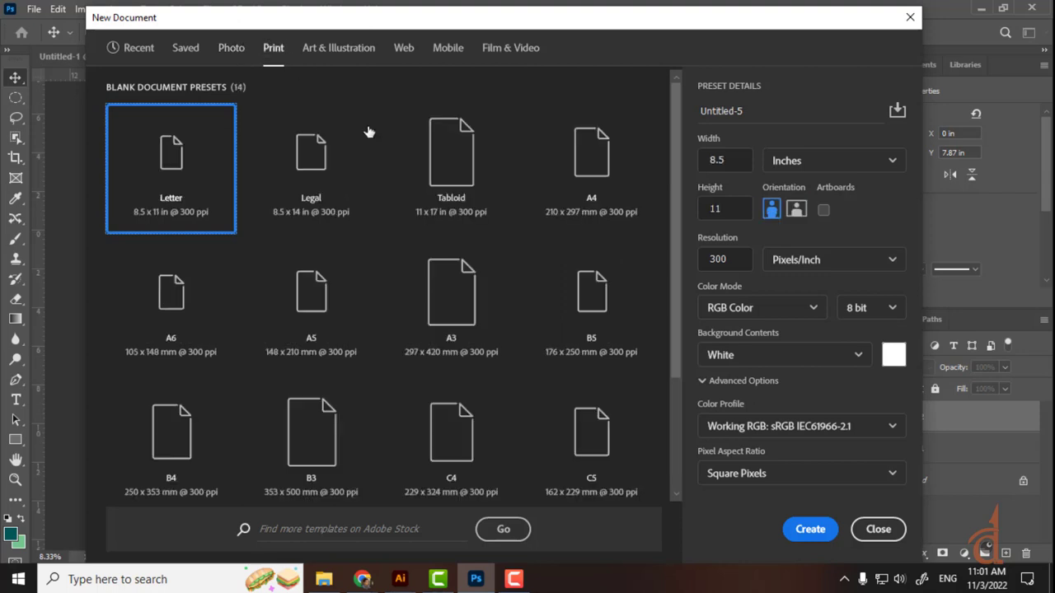
Set the new Letter document's color mode to CMYK Color
click(797, 316)
click(841, 290)
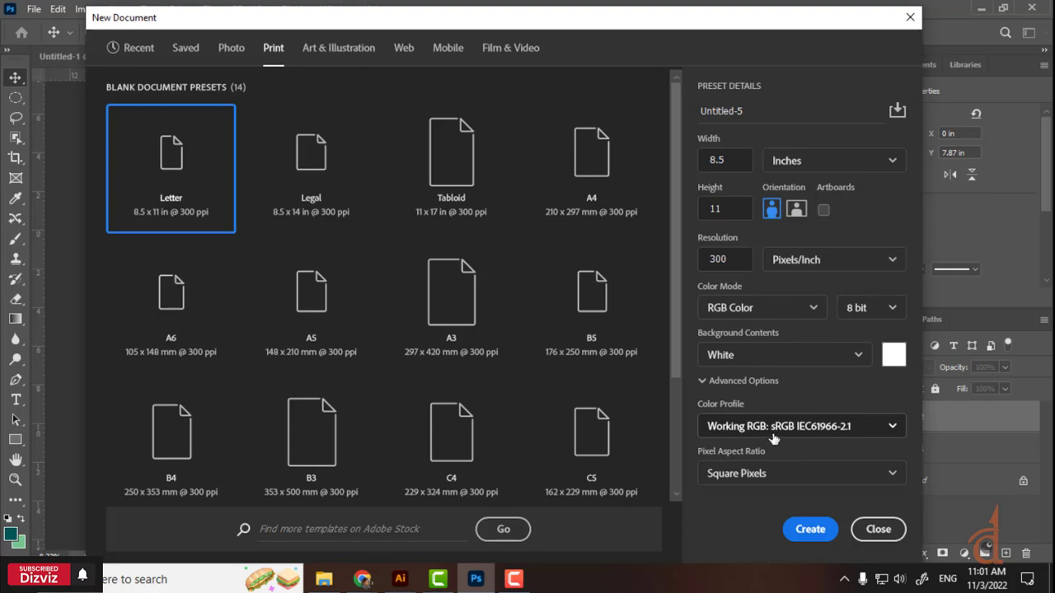
click(763, 354)
click(769, 311)
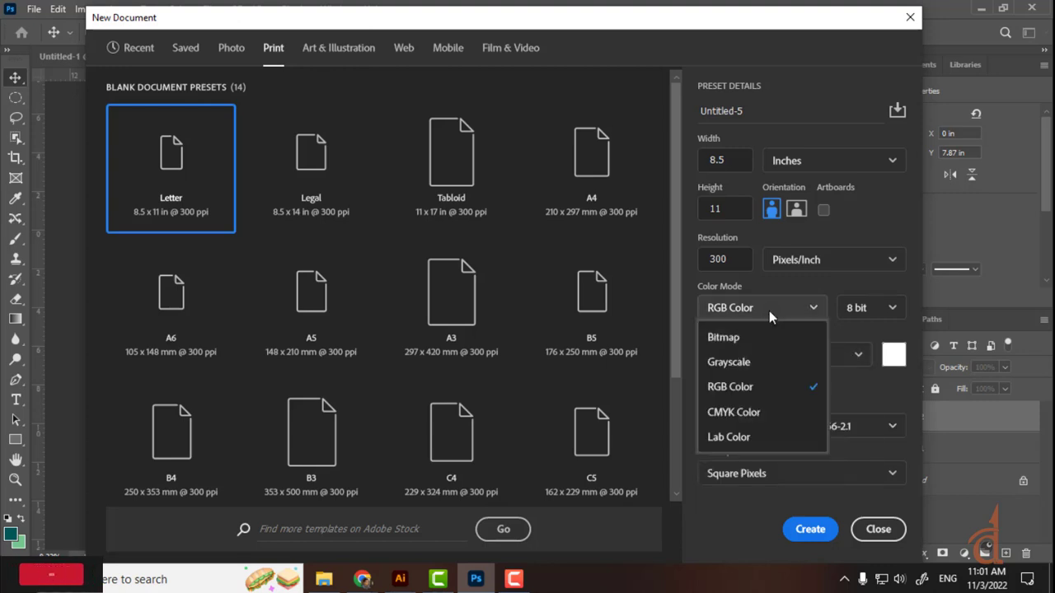
click(738, 412)
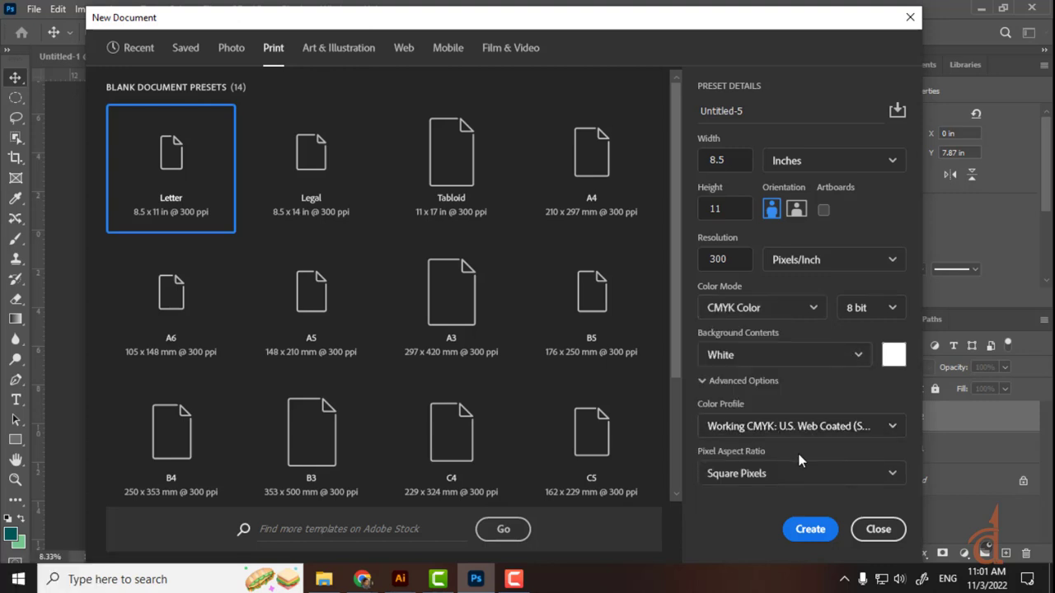
Review the available CMYK color profiles and set the new document's color profile to Don't Color Manage
click(798, 428)
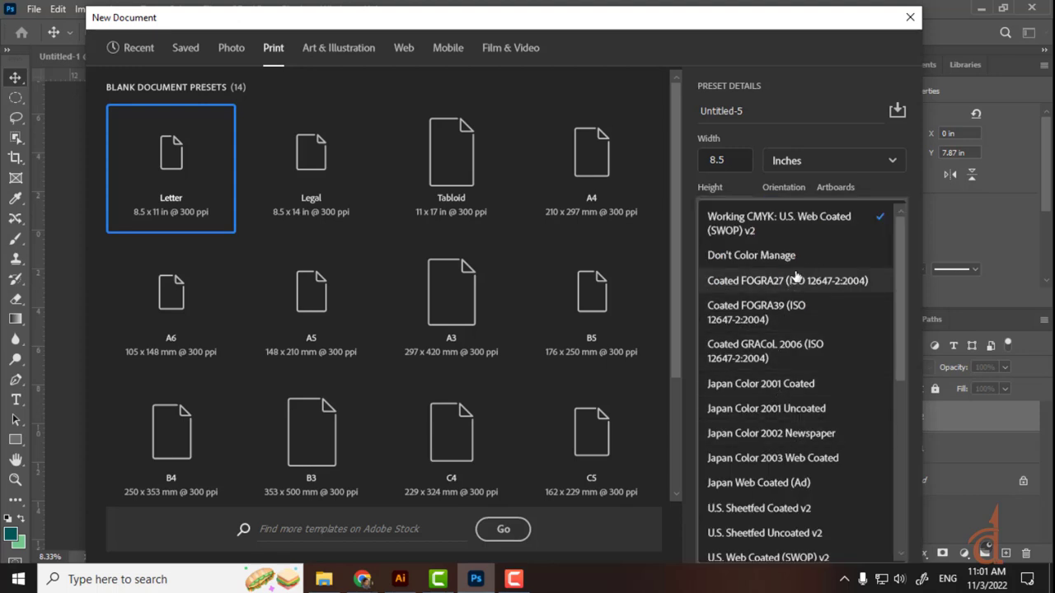
click(824, 225)
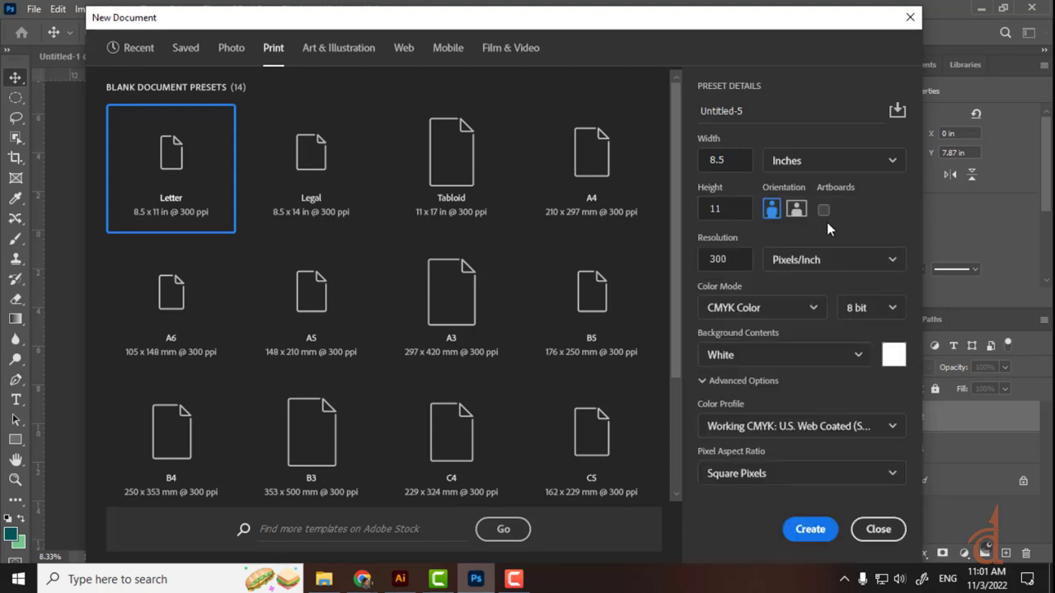
click(763, 435)
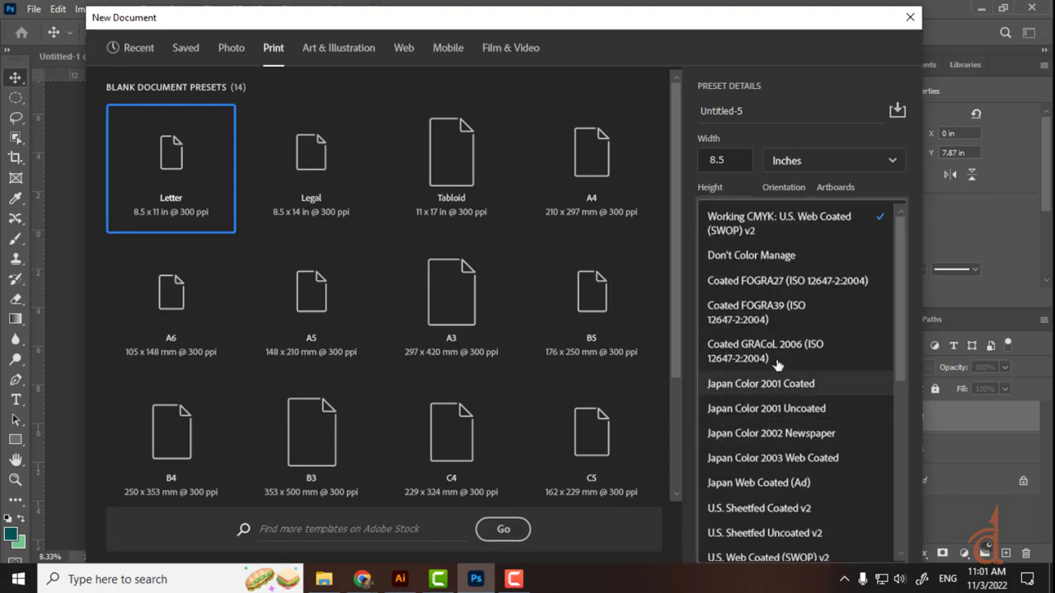
click(773, 259)
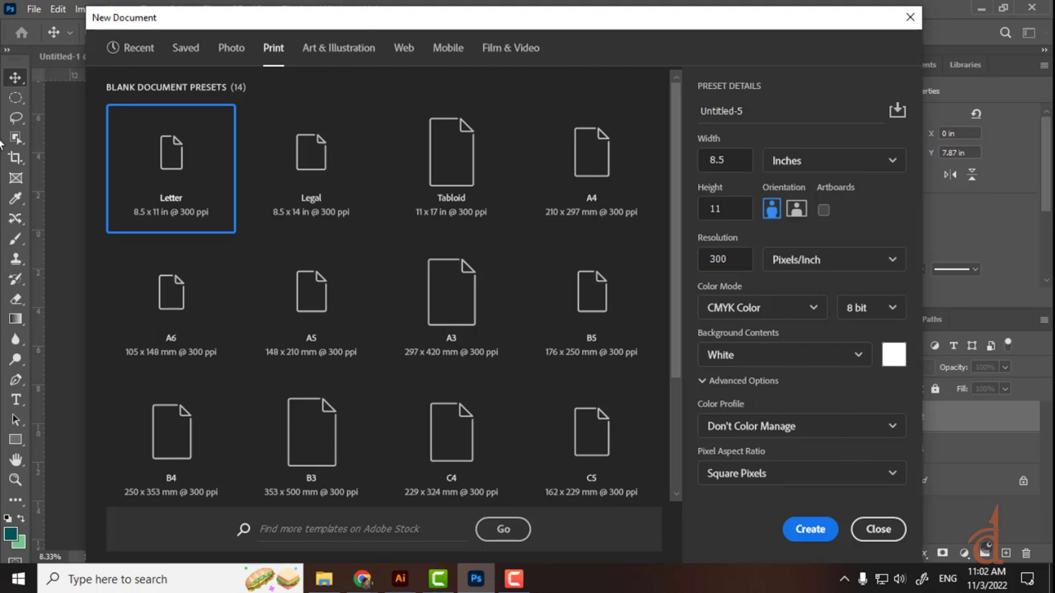
Switch to the Chrome window with the color wheel results and search Google for "softlink printers"
click(363, 580)
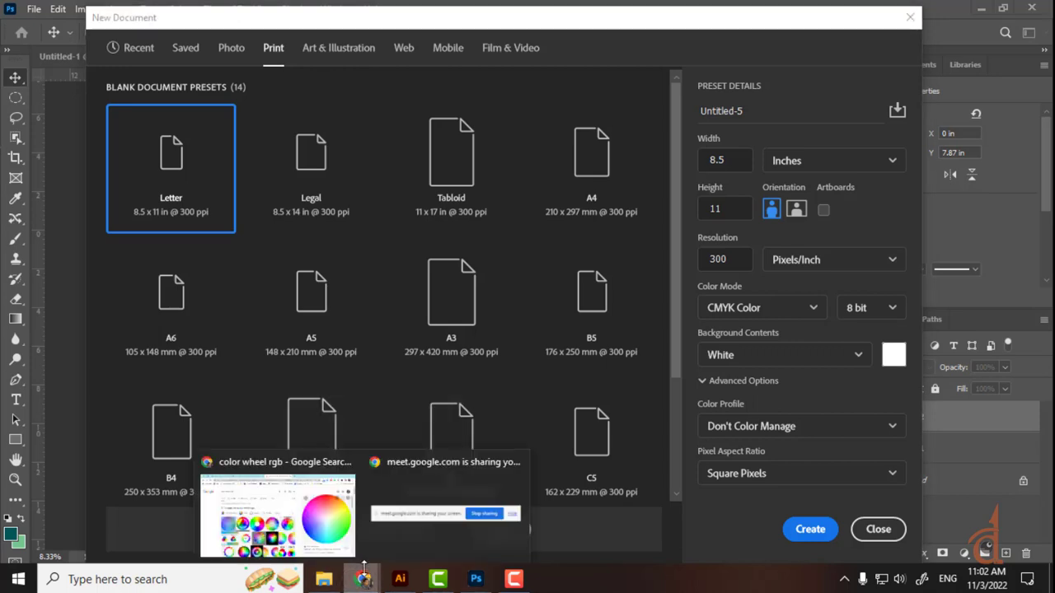
click(310, 516)
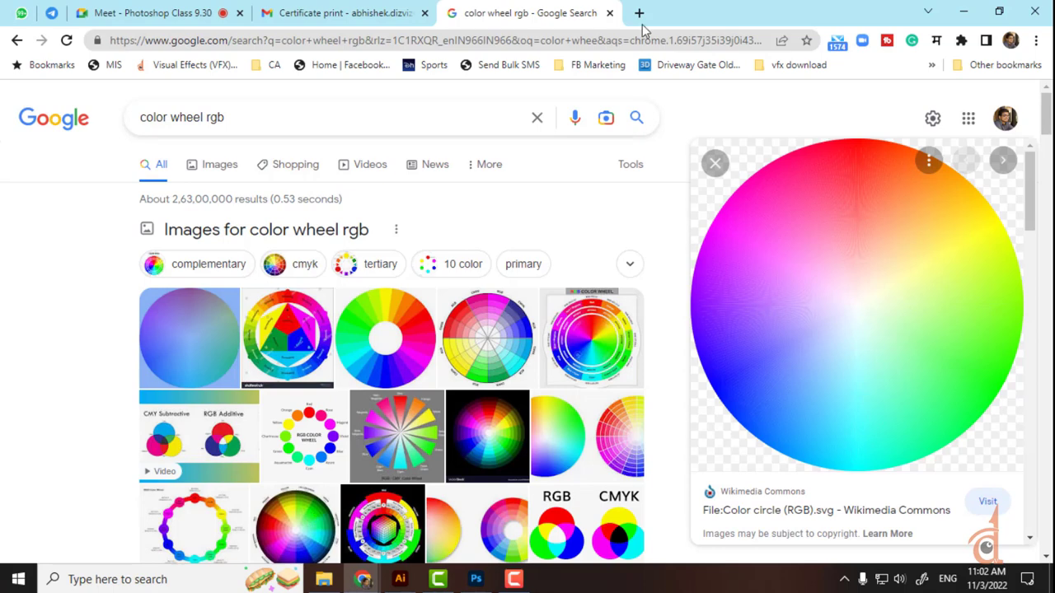
click(224, 123)
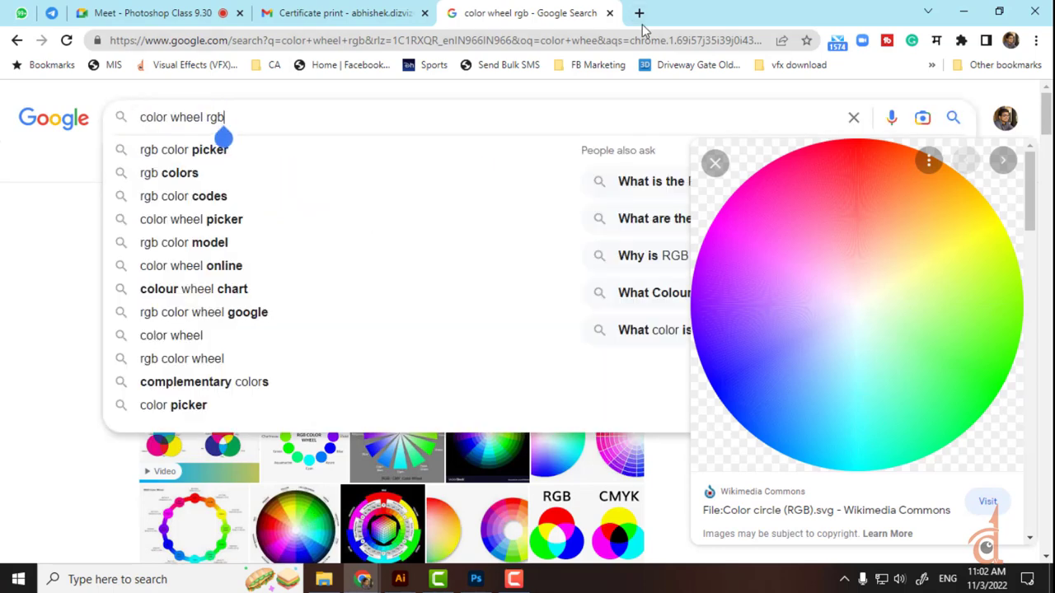
double_click(181, 117)
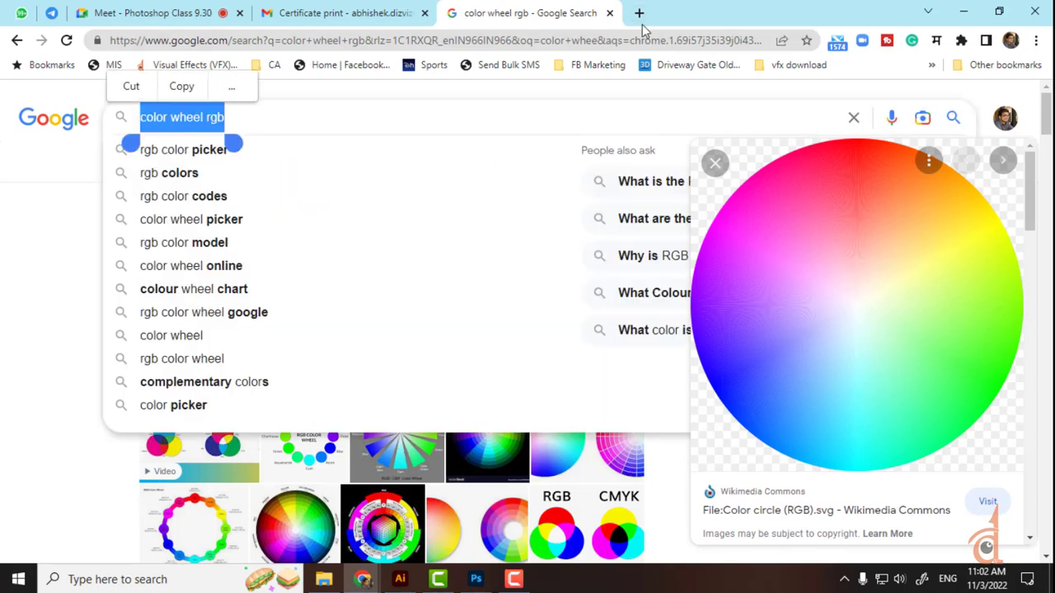
key(BackSpace)
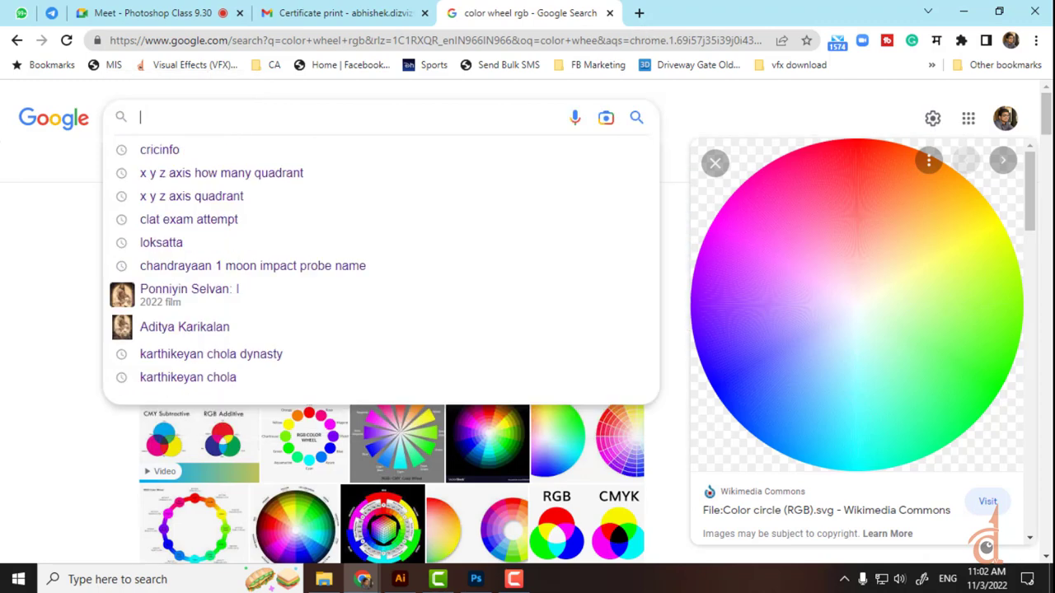
text(so)
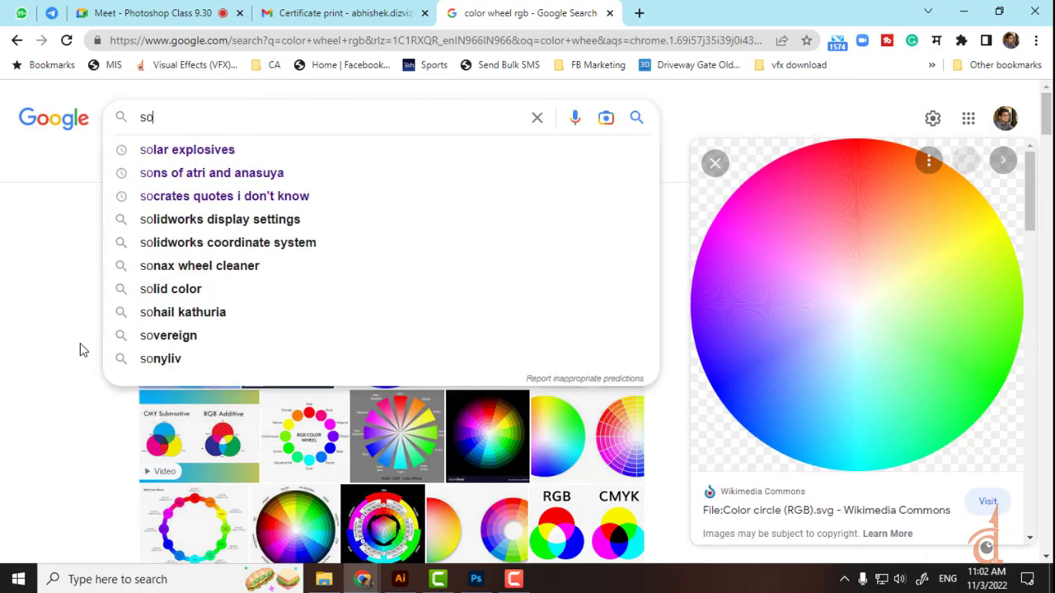
text(ftt)
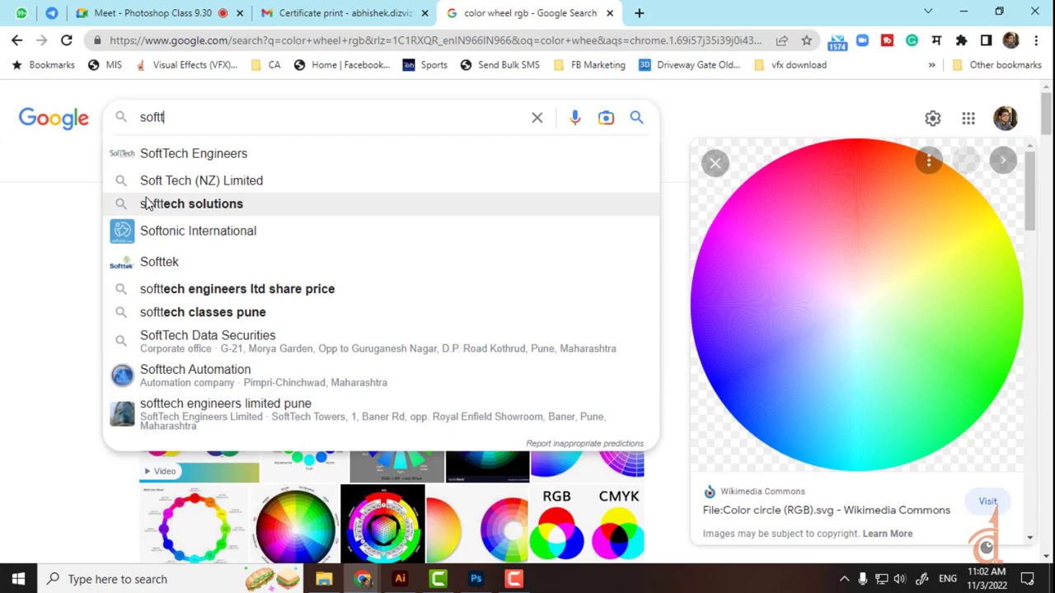
key(BackSpace)
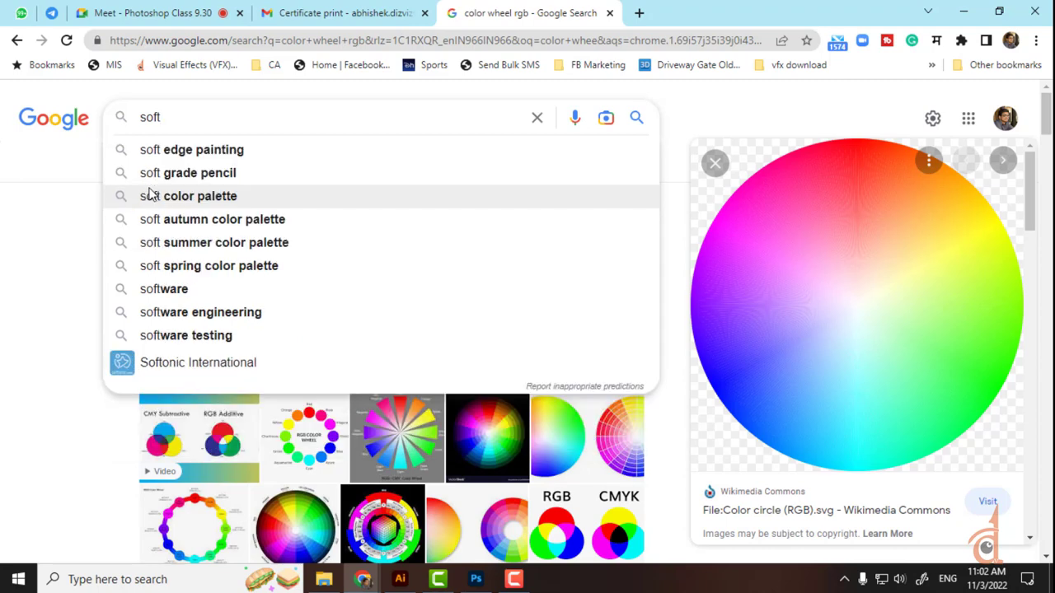
text(link)
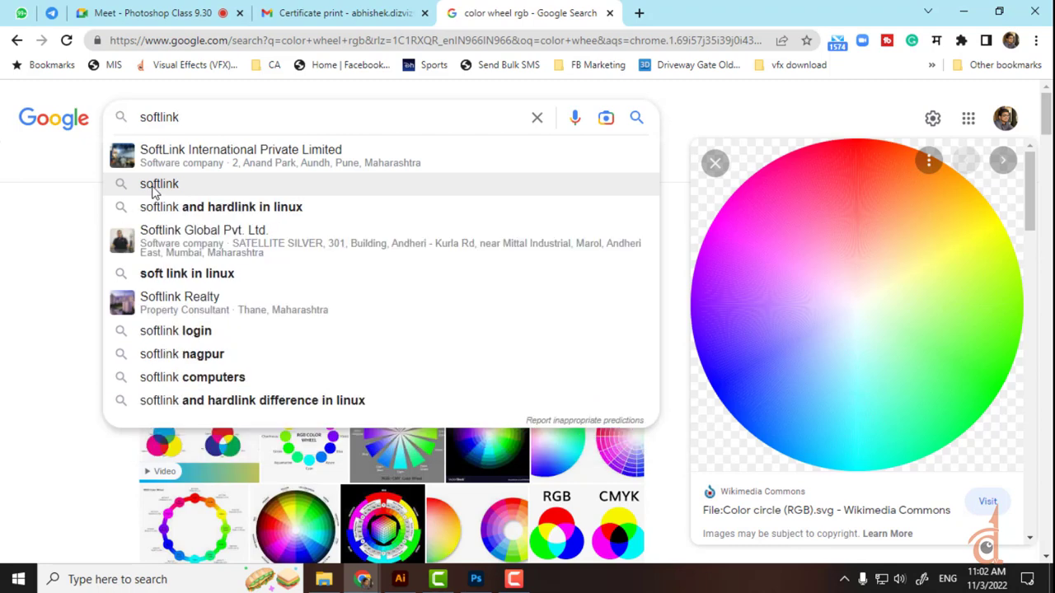
text( p)
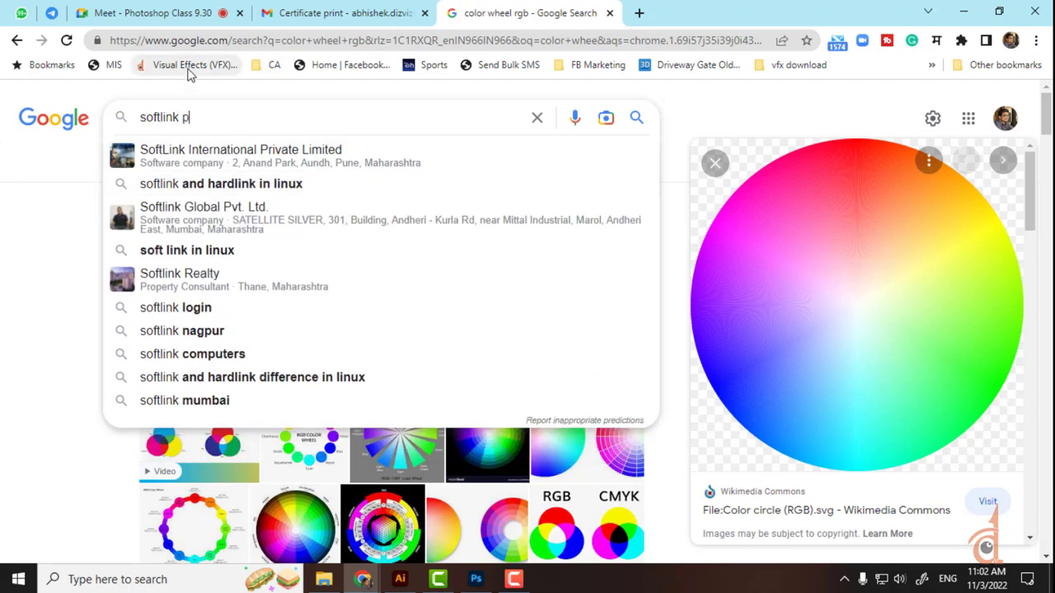
text(rin)
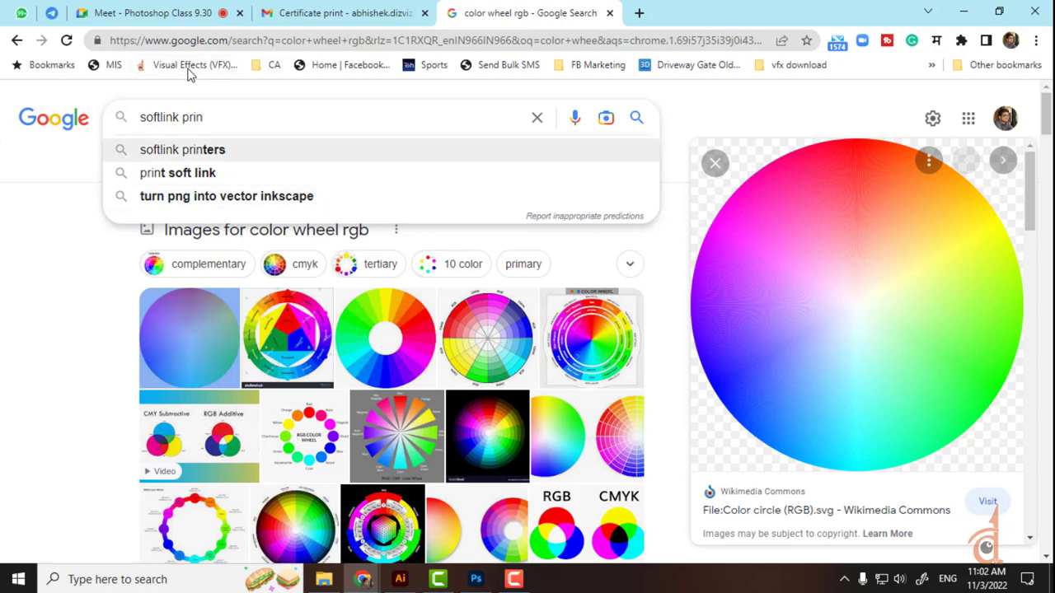
text(ters)
key(Return)
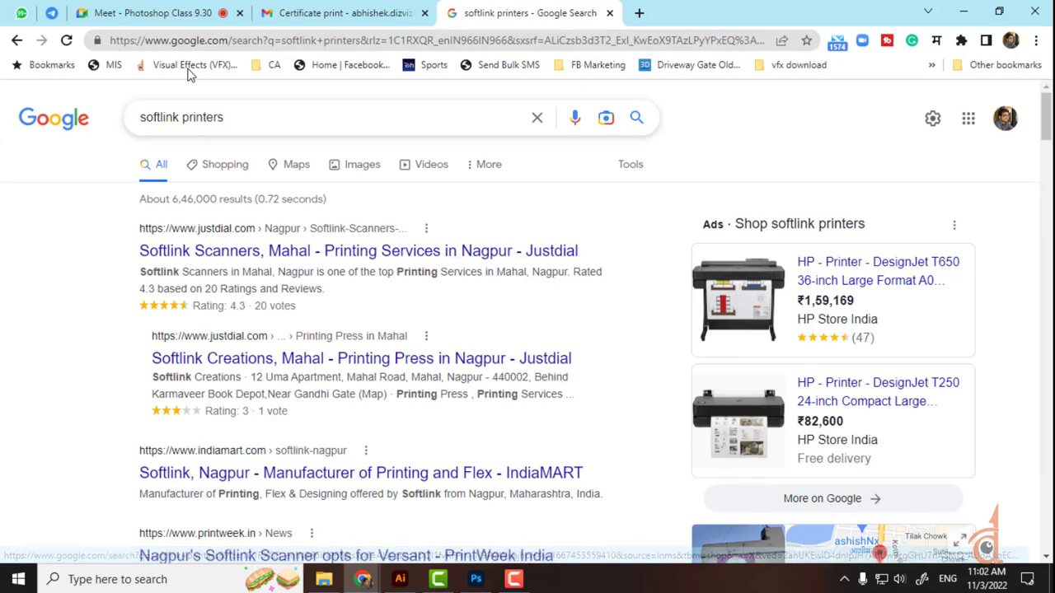
Change the Google search query to "softlink print mahal" and run the search
click(223, 130)
key(BackSpace)
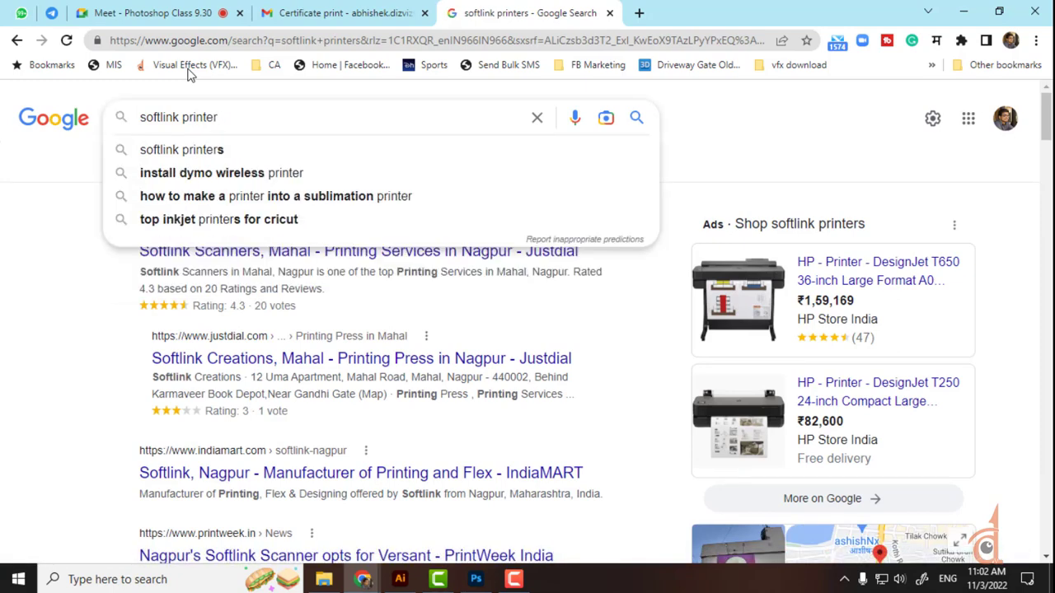
key(BackSpace)
key(BackSpace)
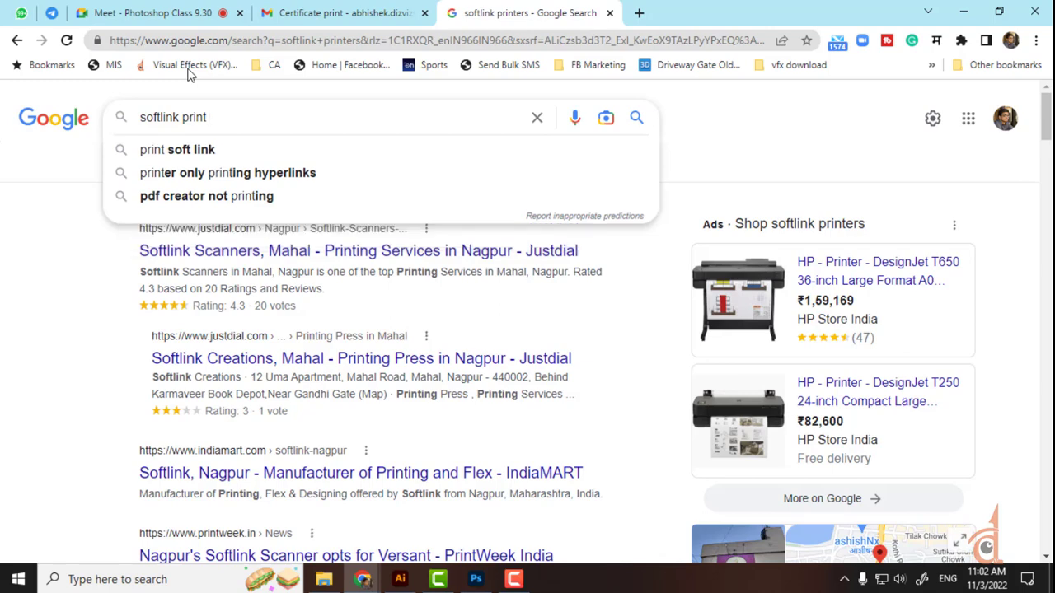
text(ma)
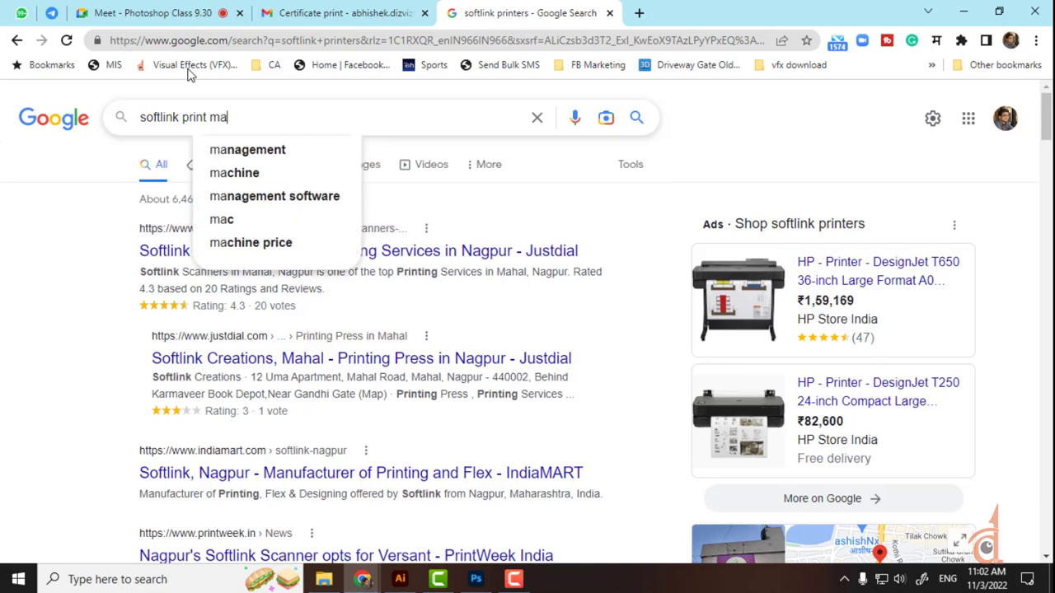
text(hal)
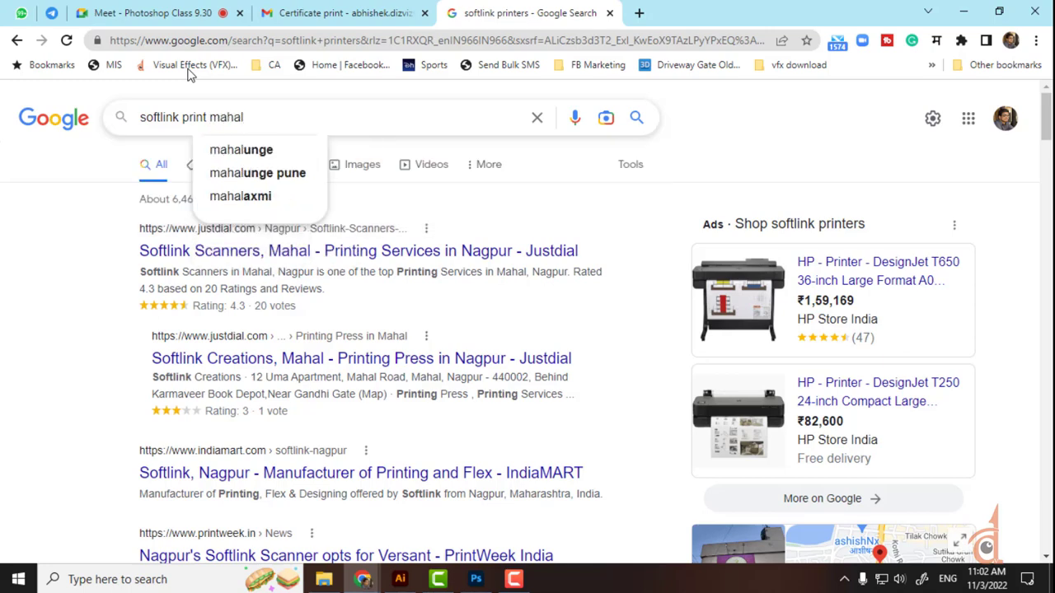
key(Return)
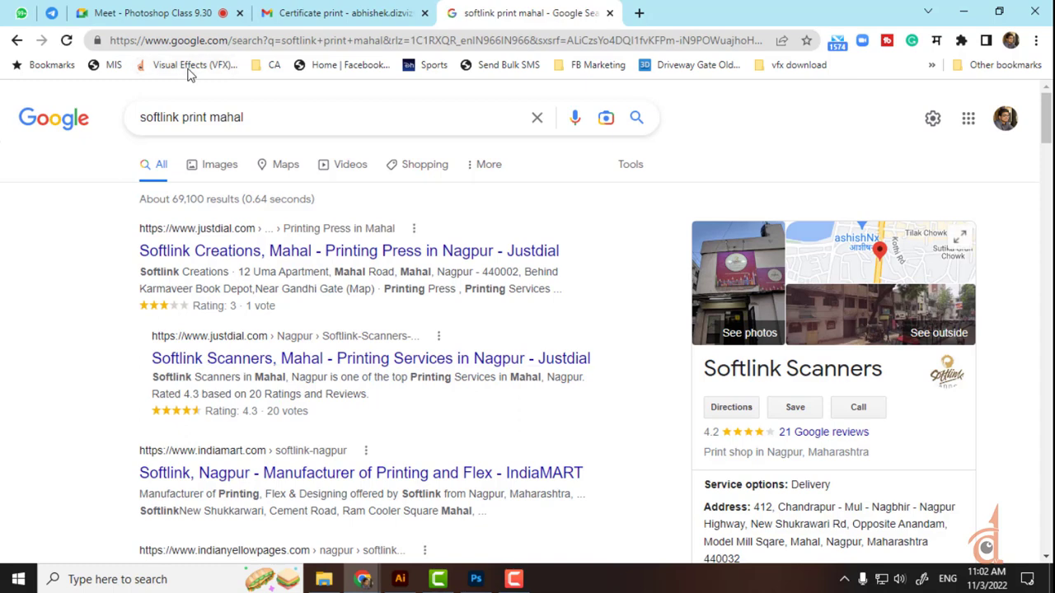
Open the Softlink Scanners photo gallery, look through the shop's exterior and printing machine pictures, and return to the search results
key(Return)
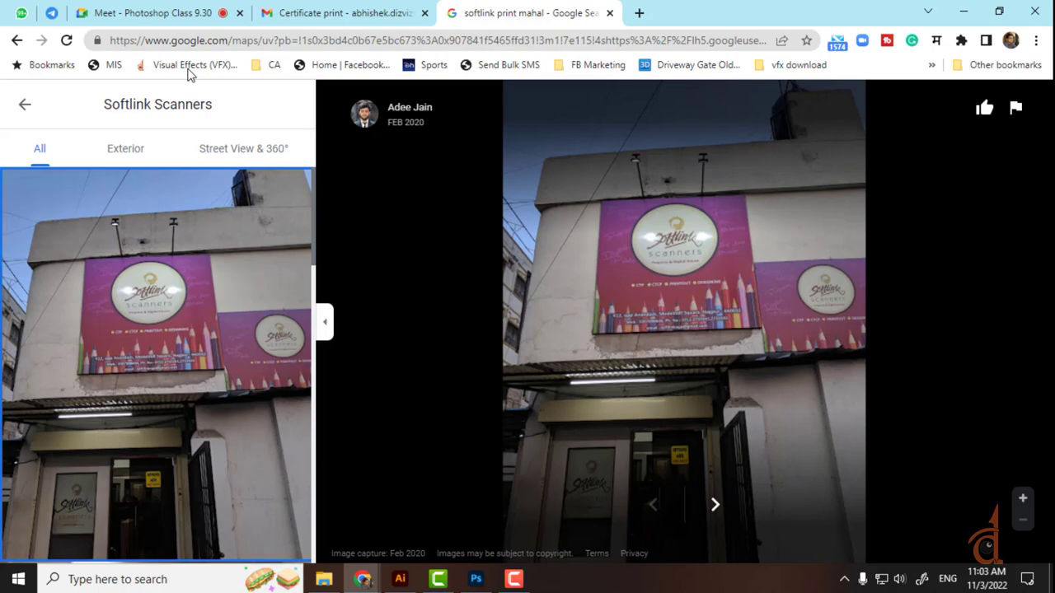
key(Tab)
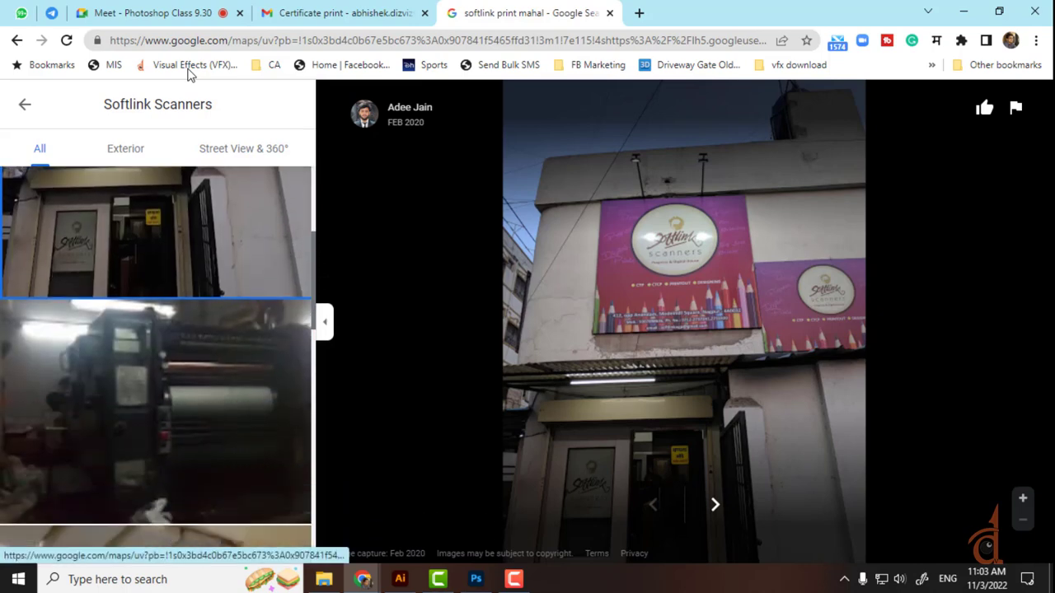
key(Tab)
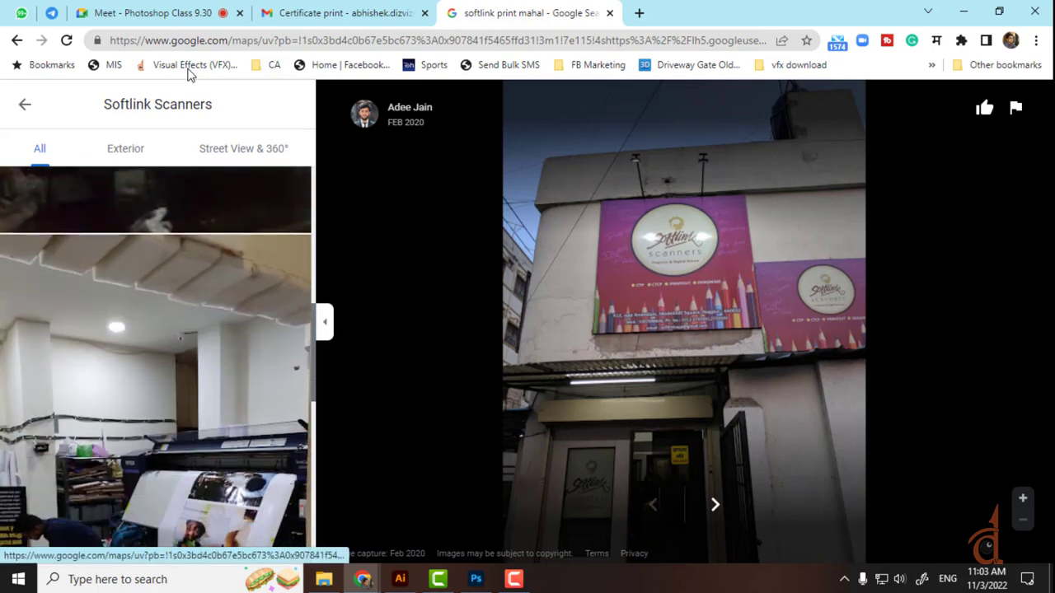
key(Tab)
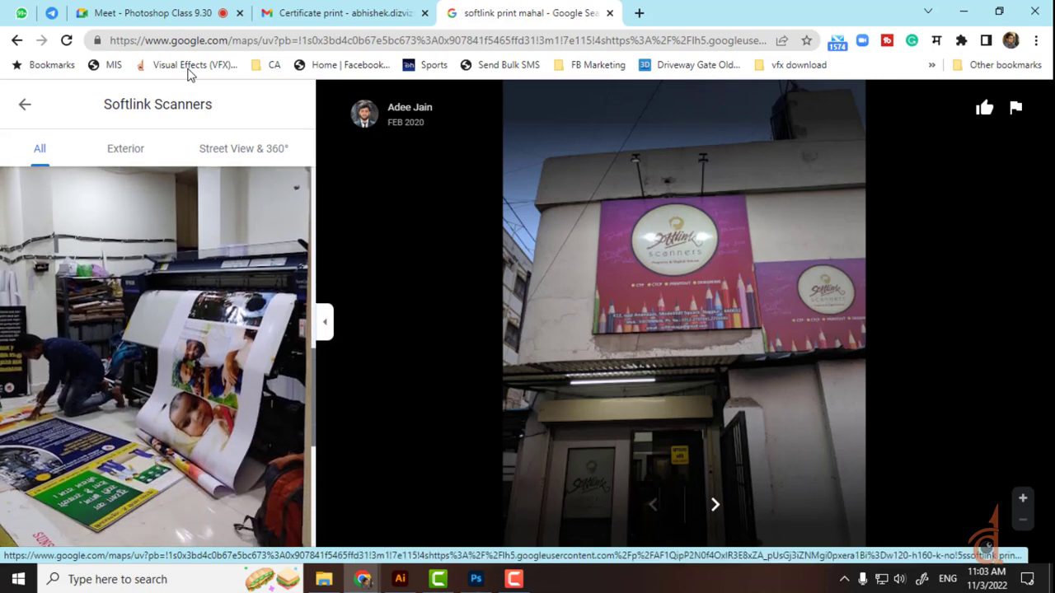
scroll(158, 356, down, 4)
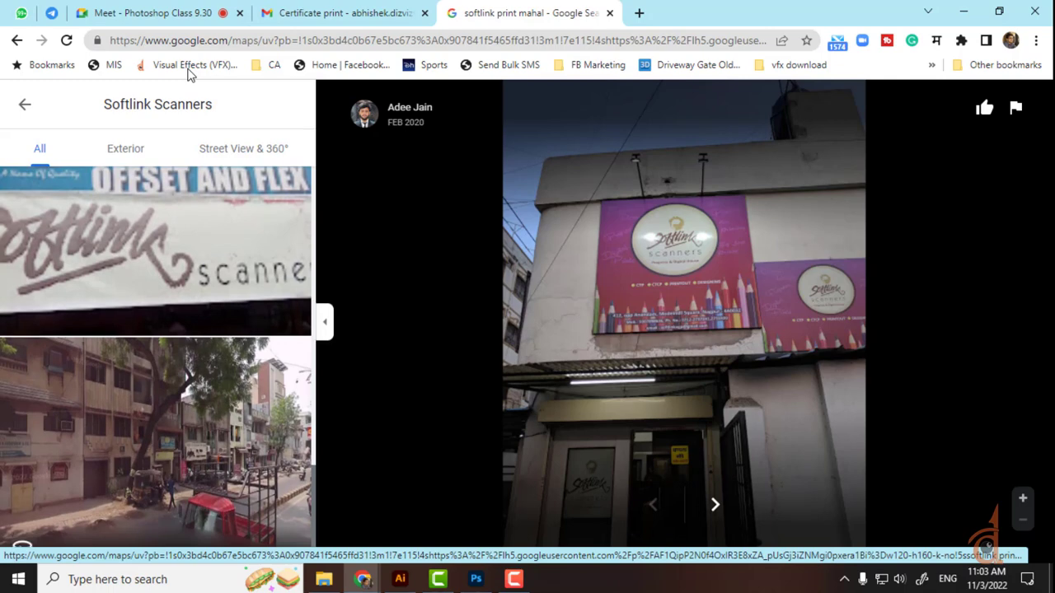
scroll(157, 356, up, 2)
scroll(157, 356, up, 5)
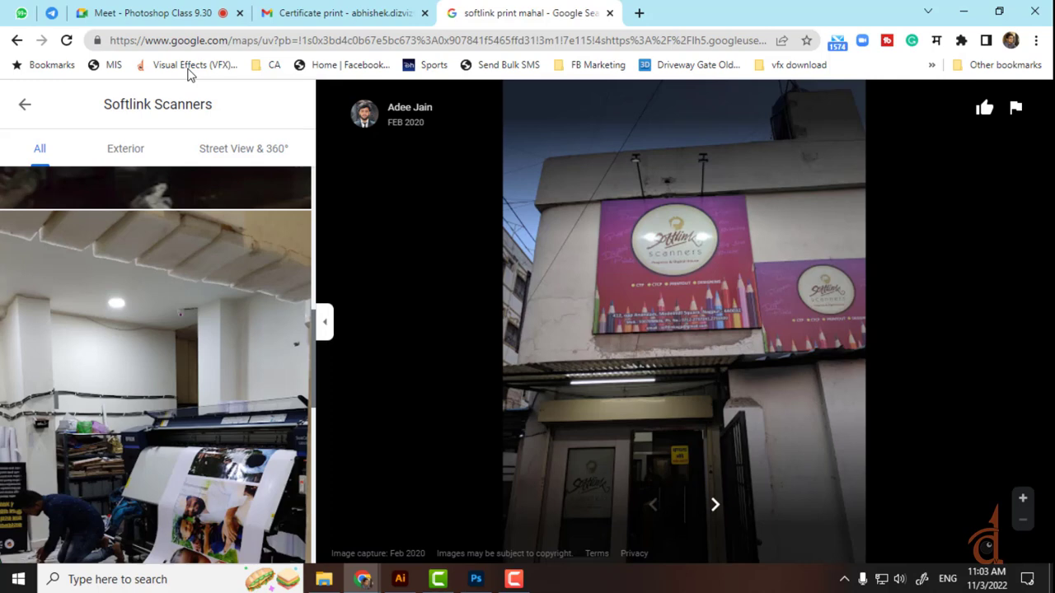
scroll(157, 356, down, 5)
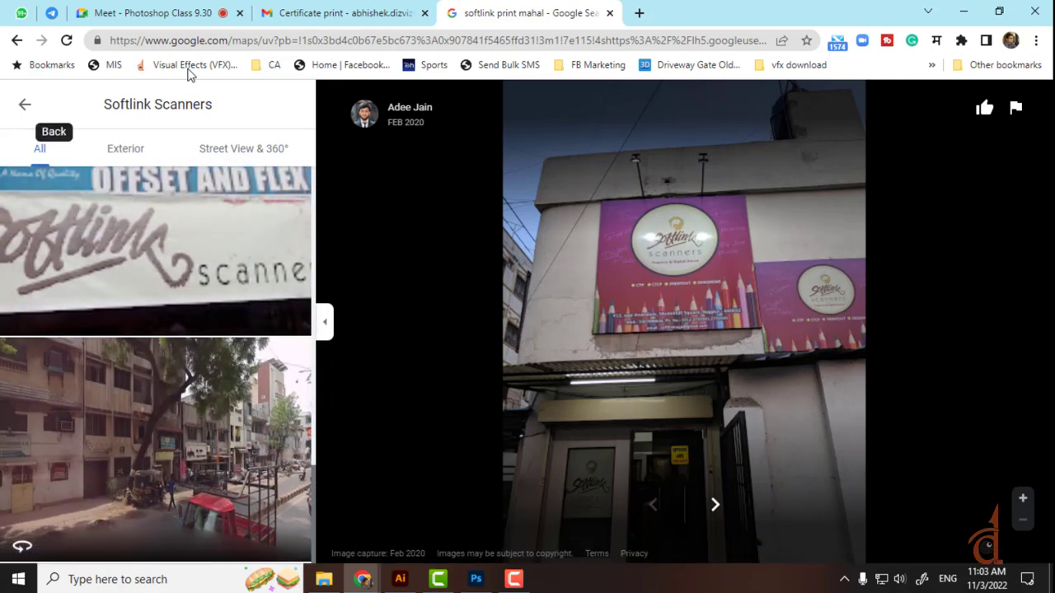
key(alt+Left)
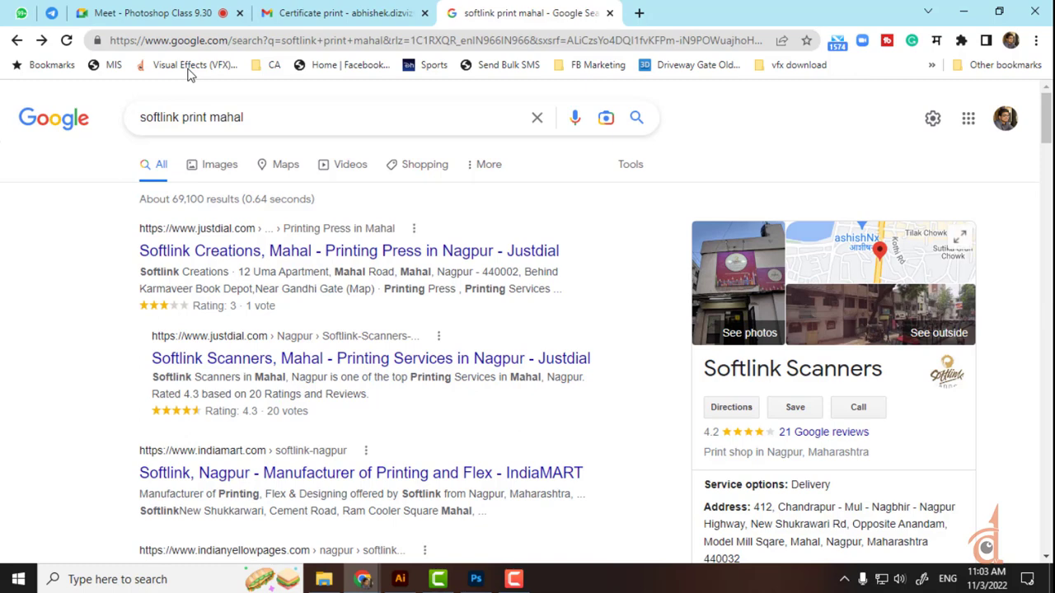
Switch to Illustrator and create a new Letter document, 612 x 792 pt, in CMYK Color with 300 ppi raster effects
key(ctrl+3)
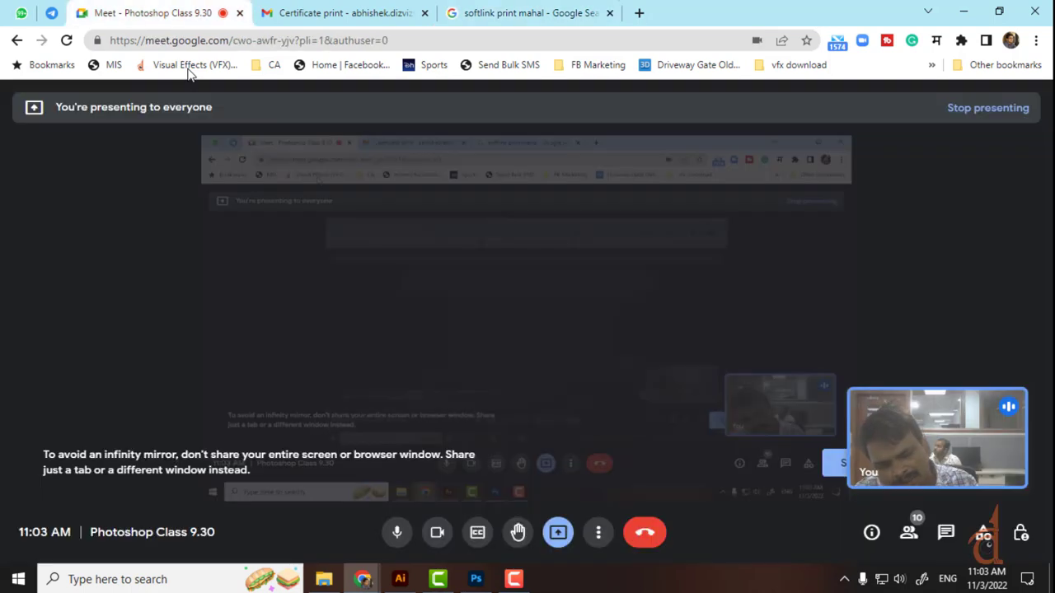
click(403, 581)
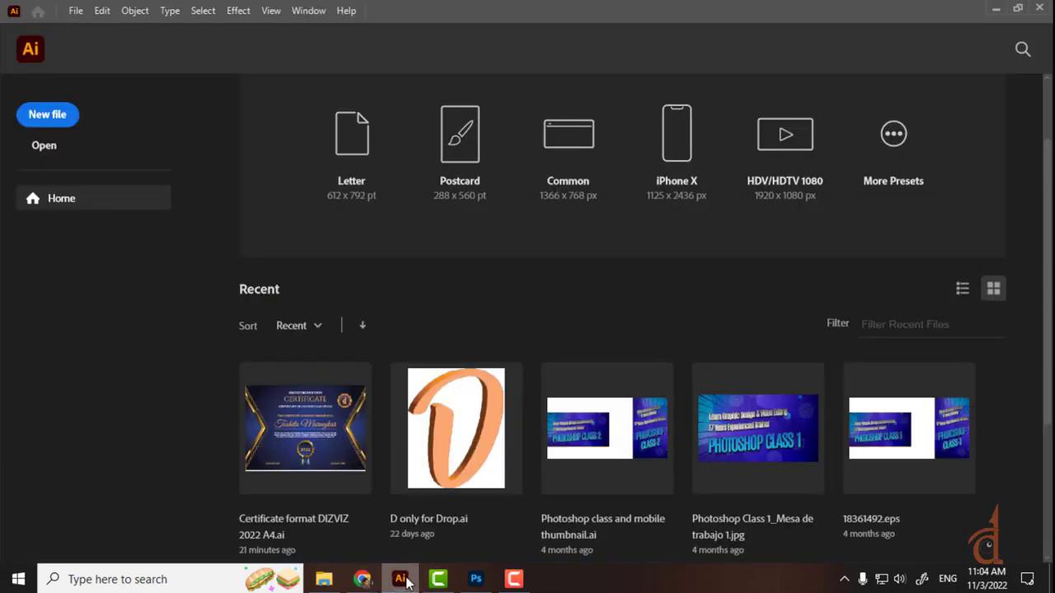
click(57, 120)
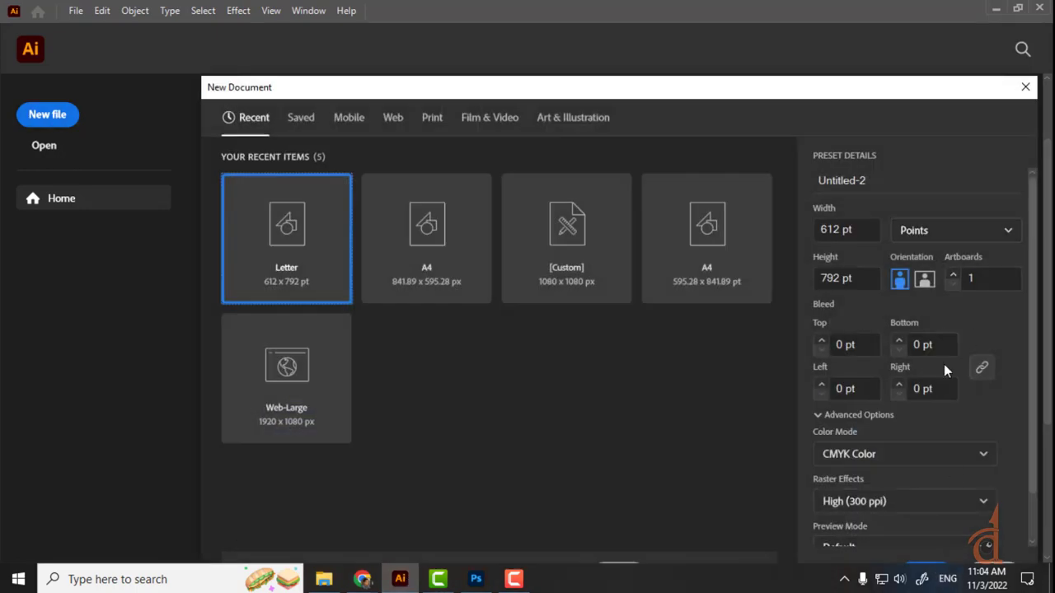
drag(1035, 446, 1039, 518)
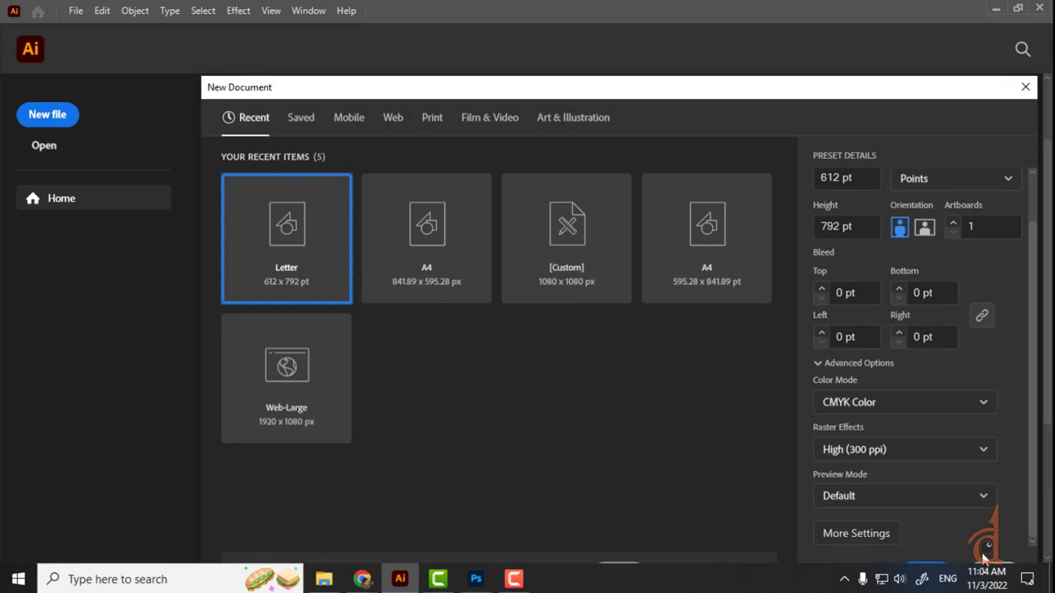
drag(825, 91, 808, 23)
click(909, 507)
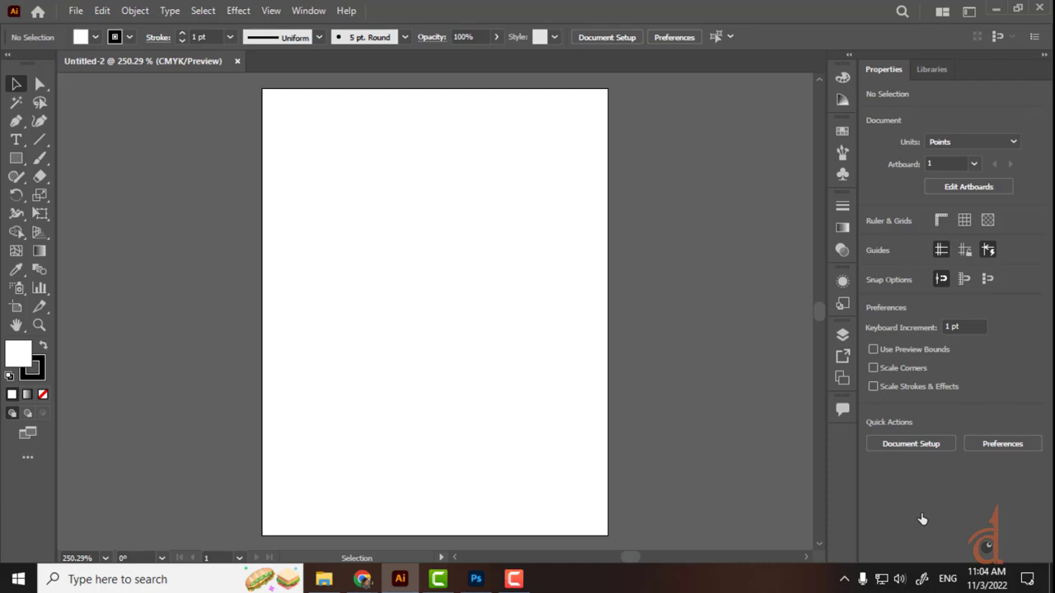
Show the rulers and place a vertical guide near the artboard's center and a horizontal guide at about 398 pt
key(ctrl+r)
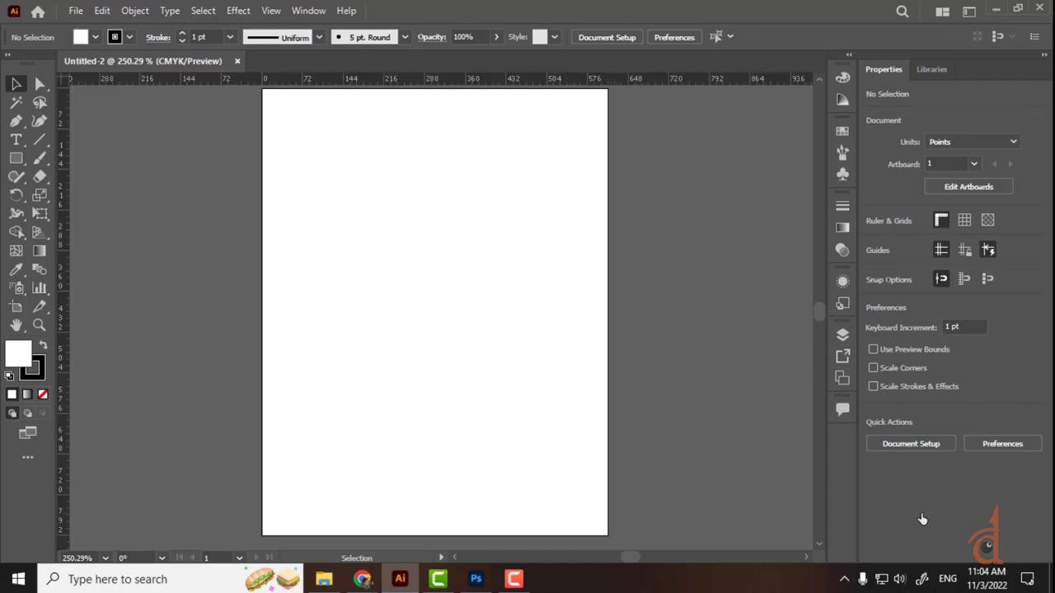
drag(66, 315, 433, 294)
drag(536, 83, 556, 320)
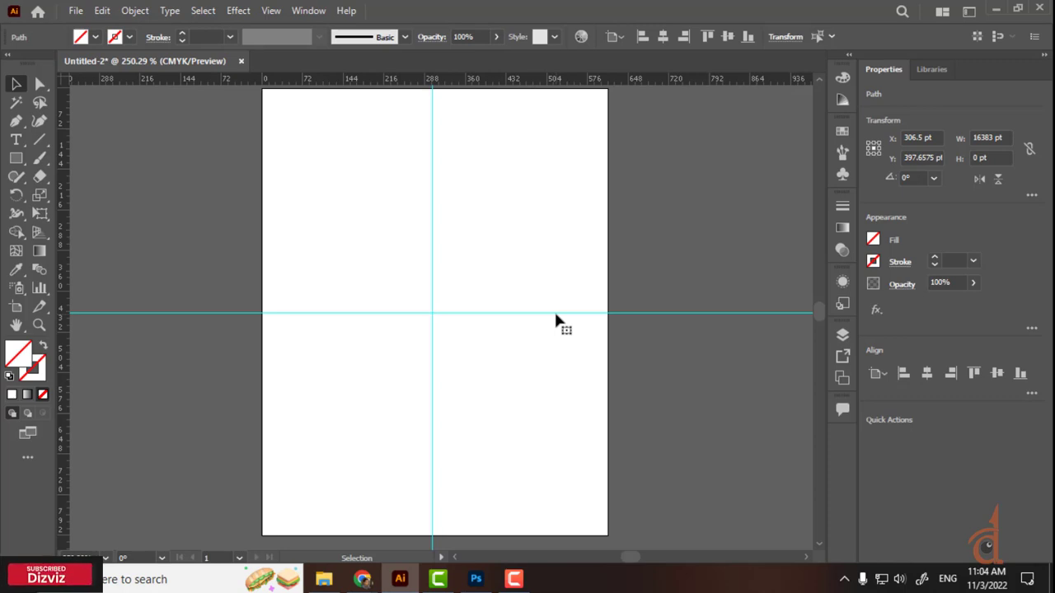
Examine Illustrator's drawing tools and display the variants of the Type tool
click(129, 311)
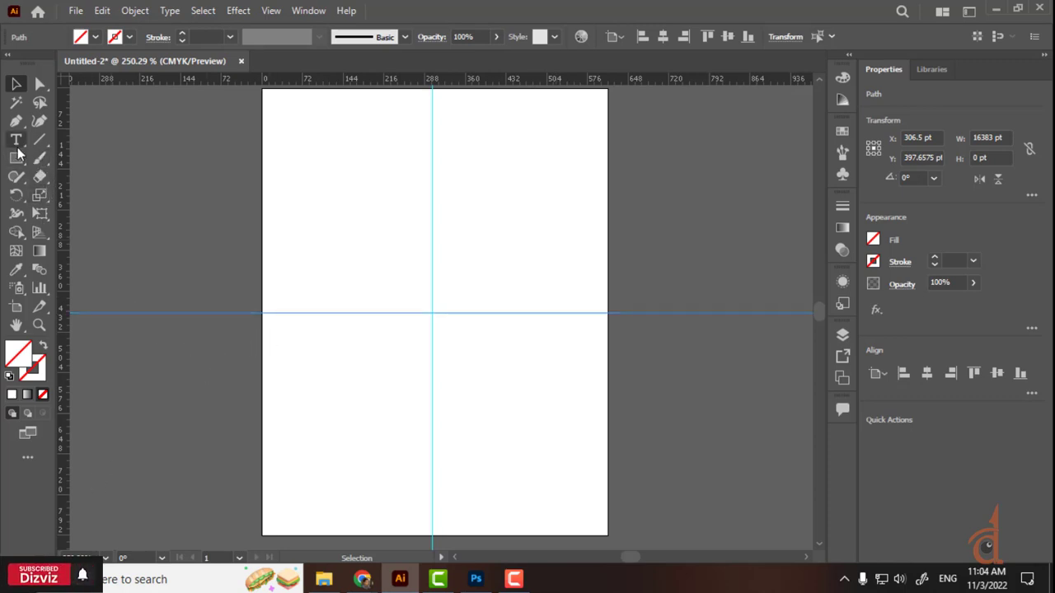
right_click(49, 218)
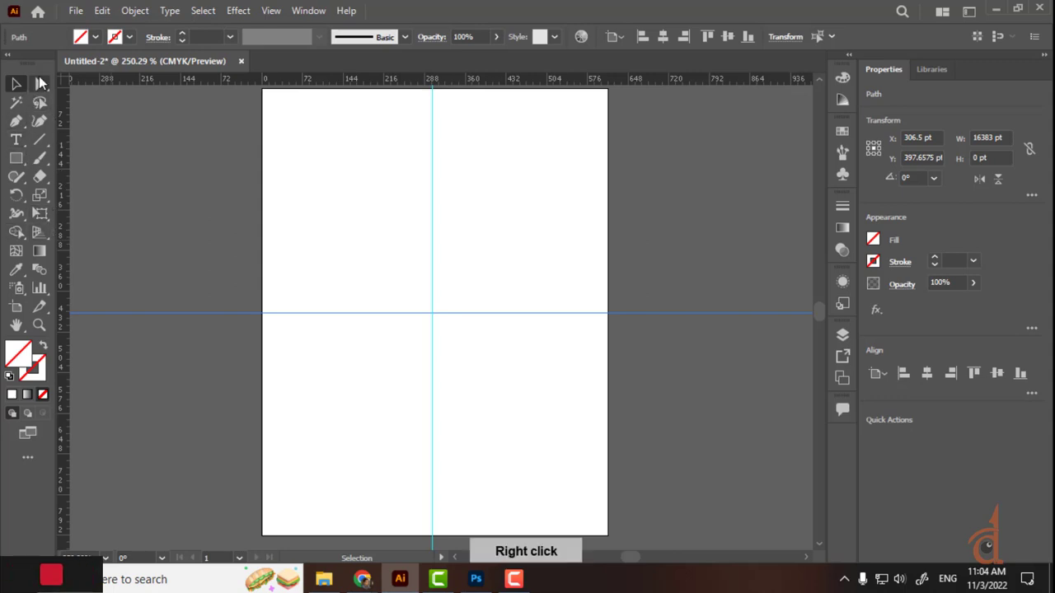
right_click(18, 141)
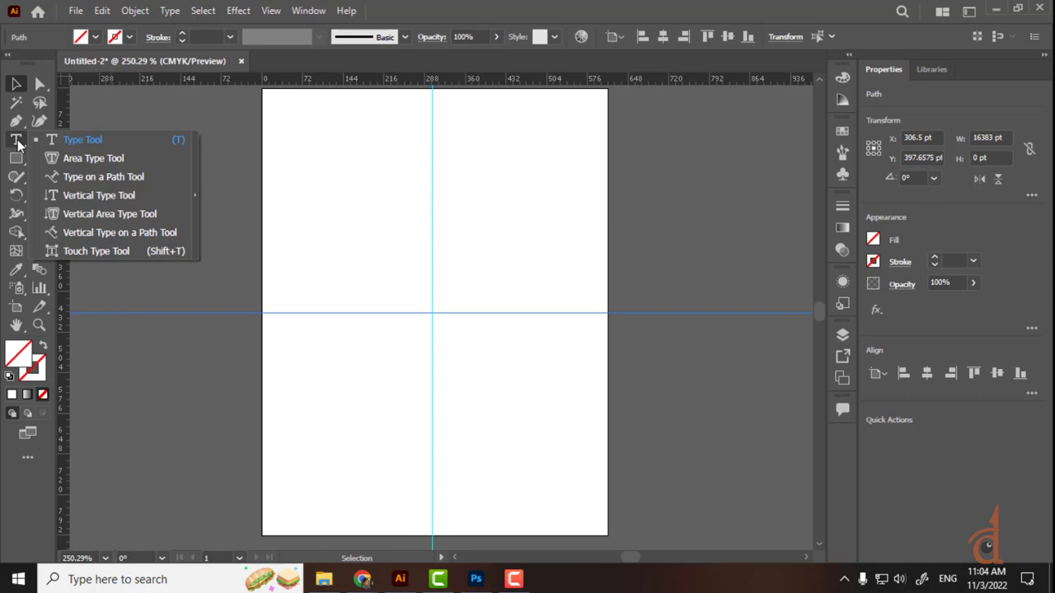
Switch to Photoshop, create the 8.5 x 11 in Letter document in CMYK Color at 300 ppi, and view its available image adjustments
key(alt+Tab)
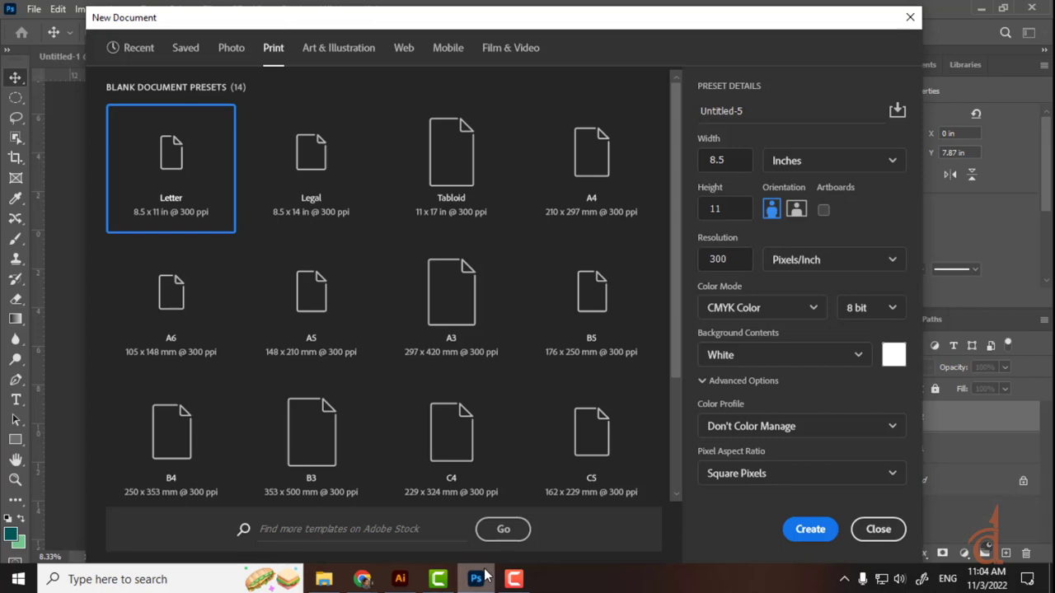
click(806, 532)
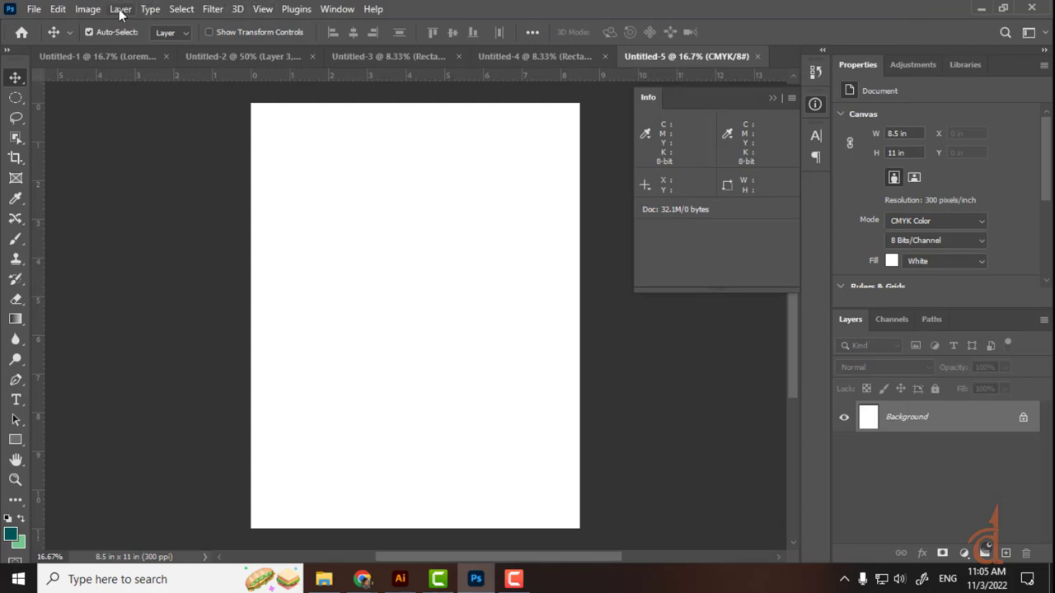
click(88, 9)
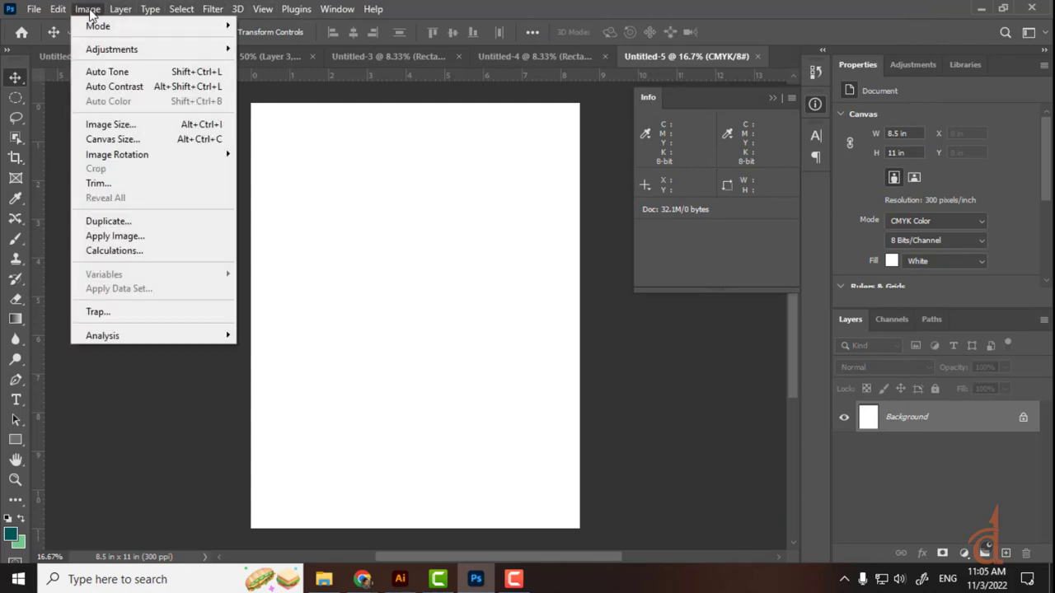
mouse_move(136, 51)
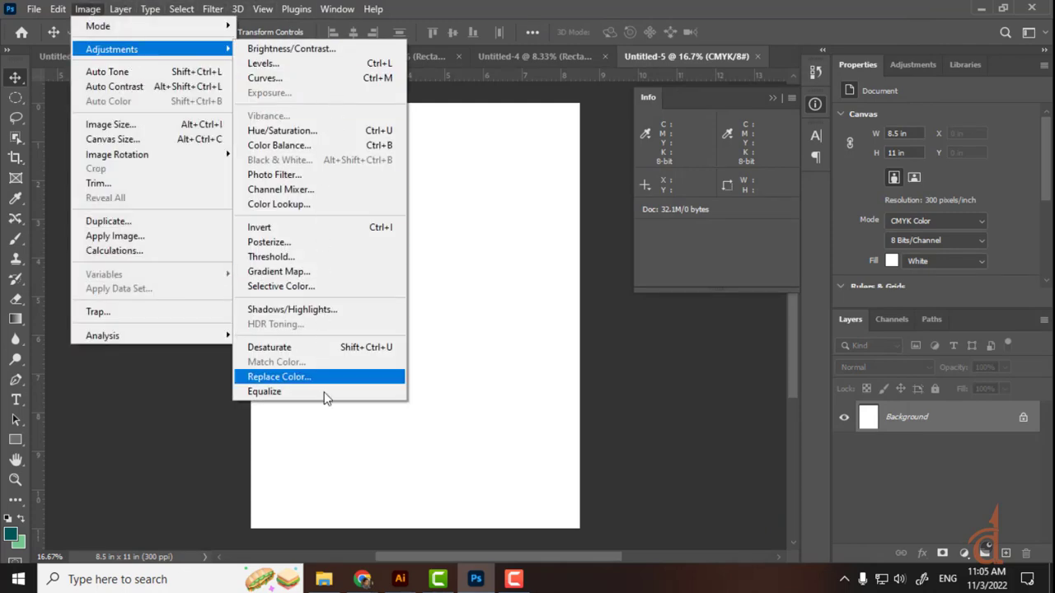
Switch to Illustrator and review its Object, Type, Select and Effect commands for the CMYK document
click(402, 579)
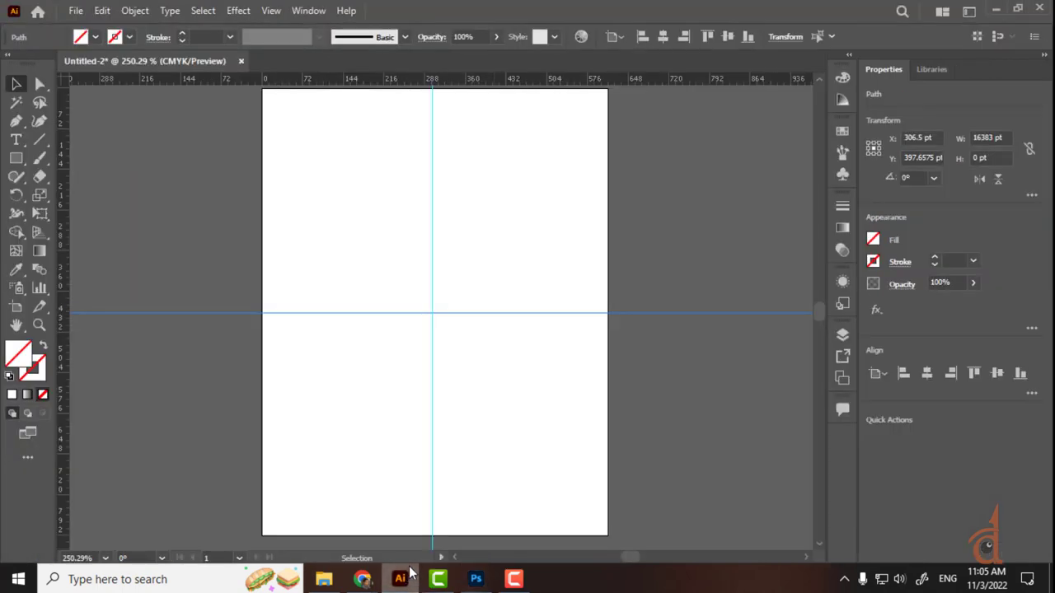
click(140, 12)
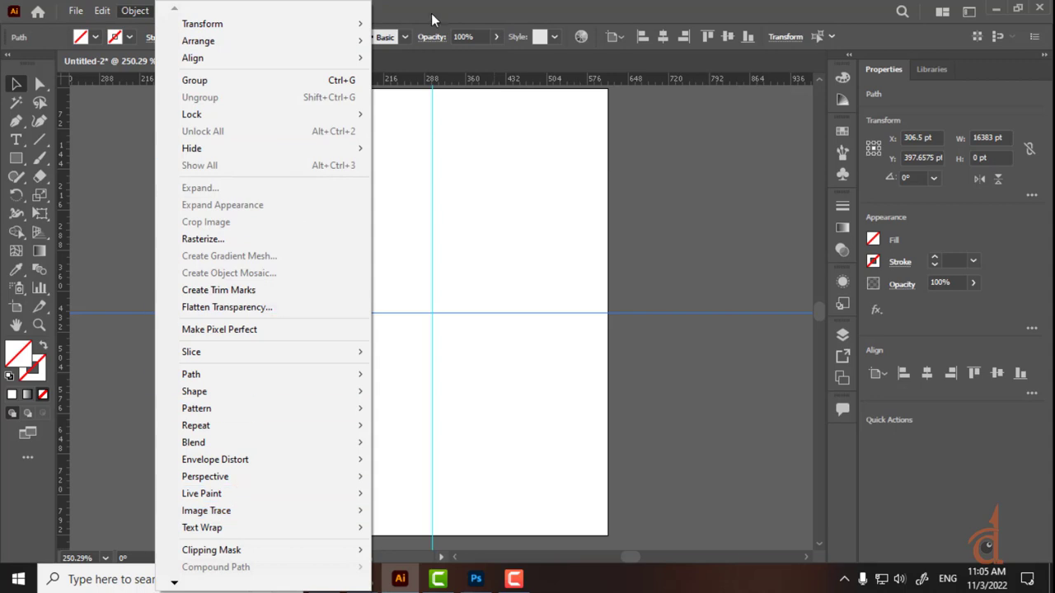
click(328, 51)
click(170, 9)
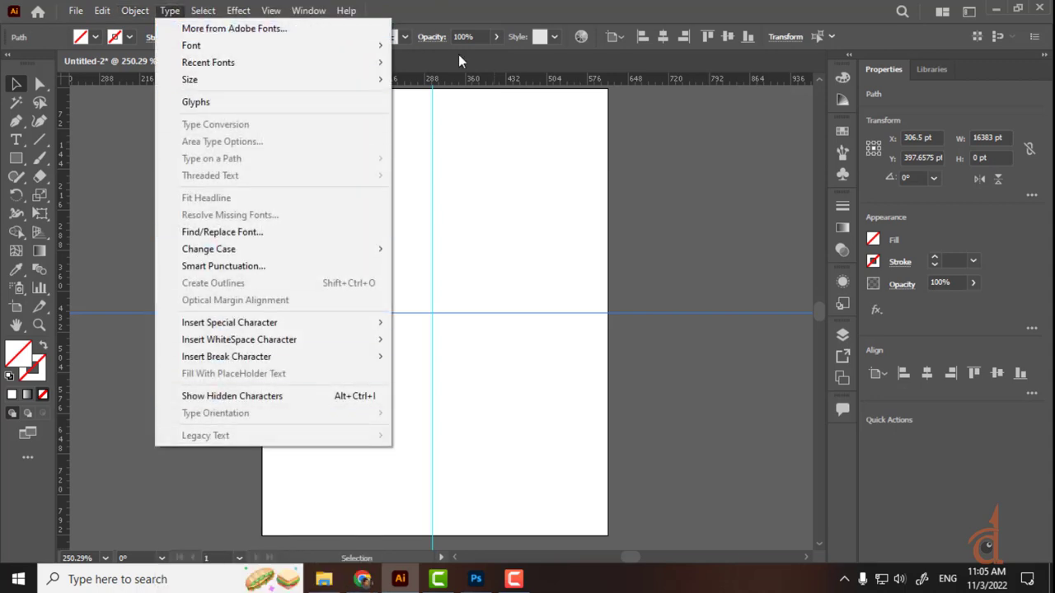
click(517, 17)
click(203, 10)
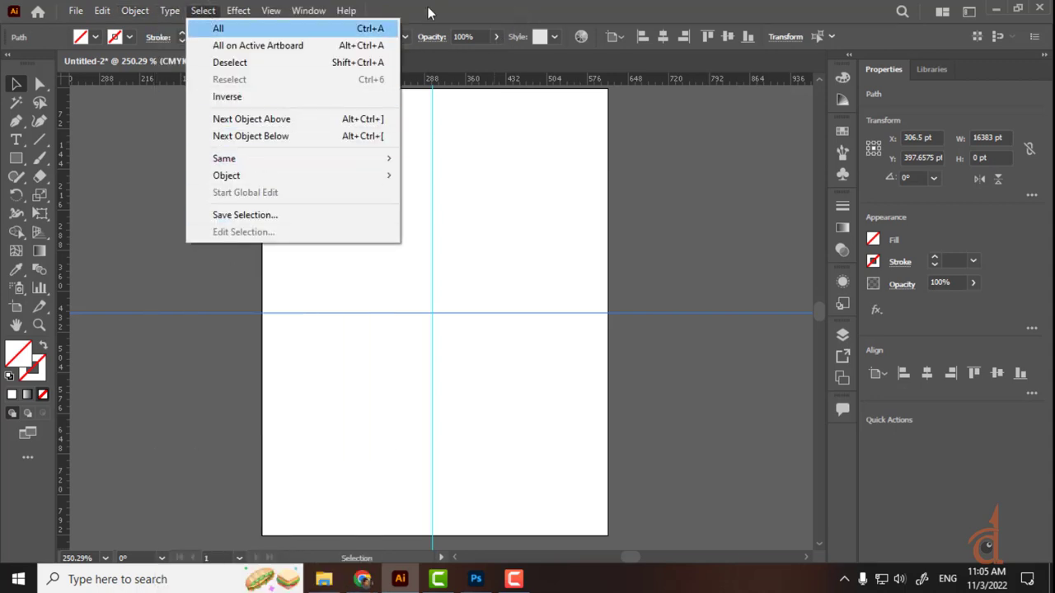
click(484, 7)
click(238, 10)
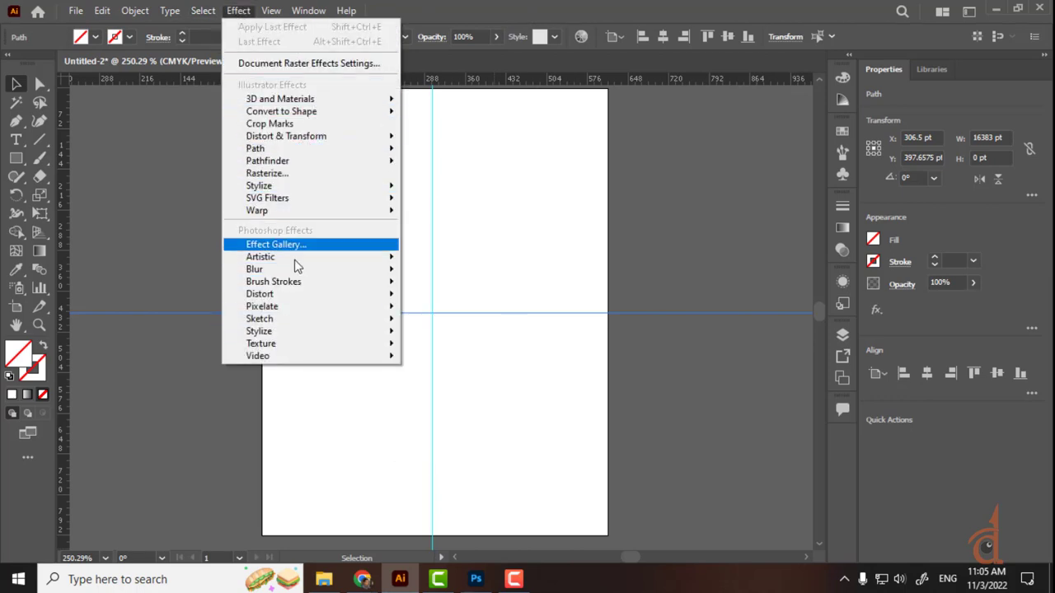
click(231, 9)
click(231, 8)
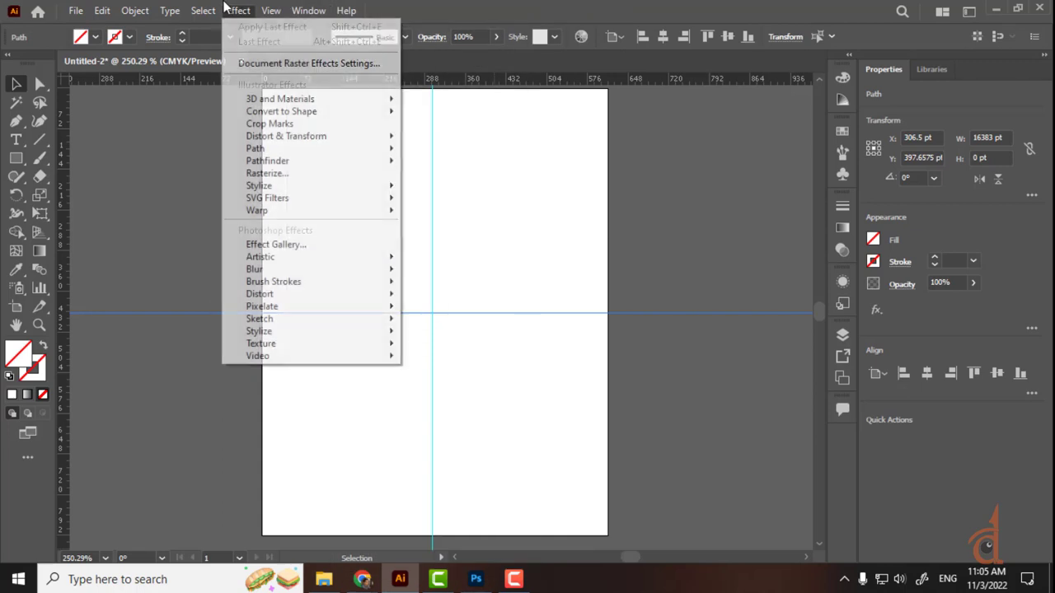
click(816, 11)
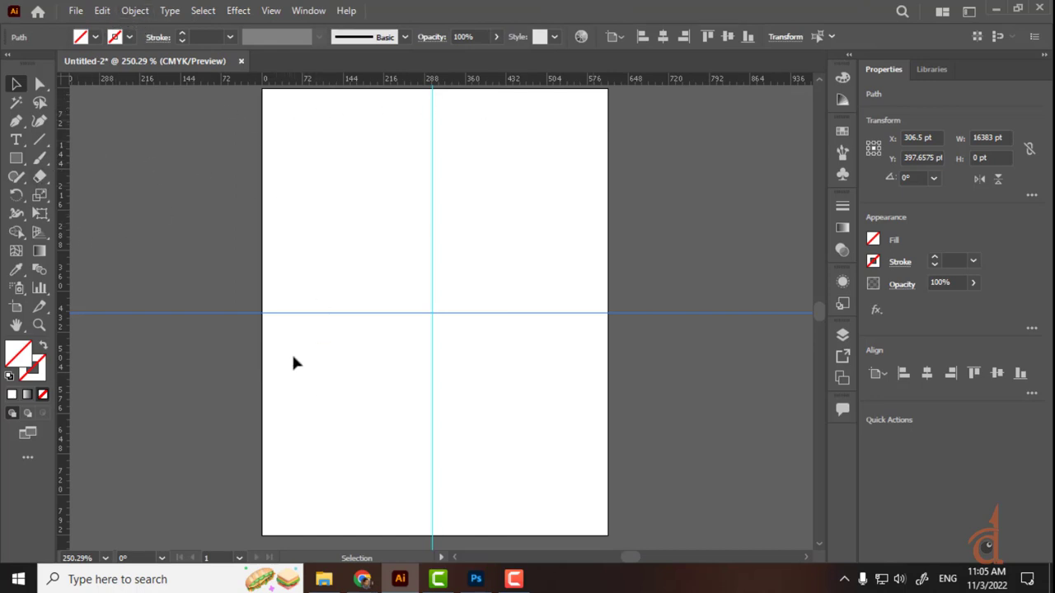
Switch to Chrome and search Google for "shell" in a new tab
click(324, 579)
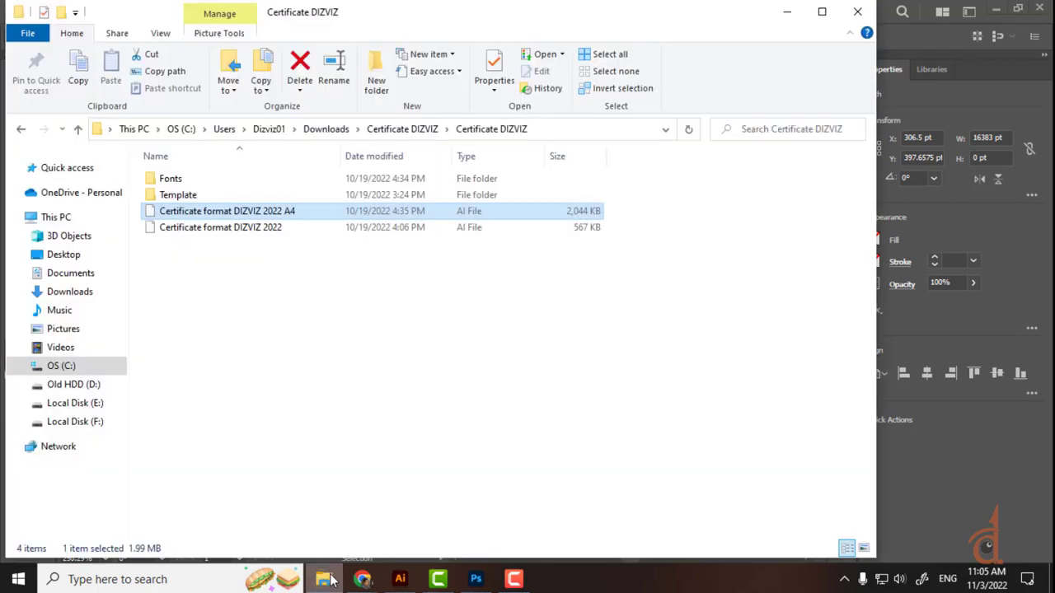
mouse_move(363, 579)
click(299, 536)
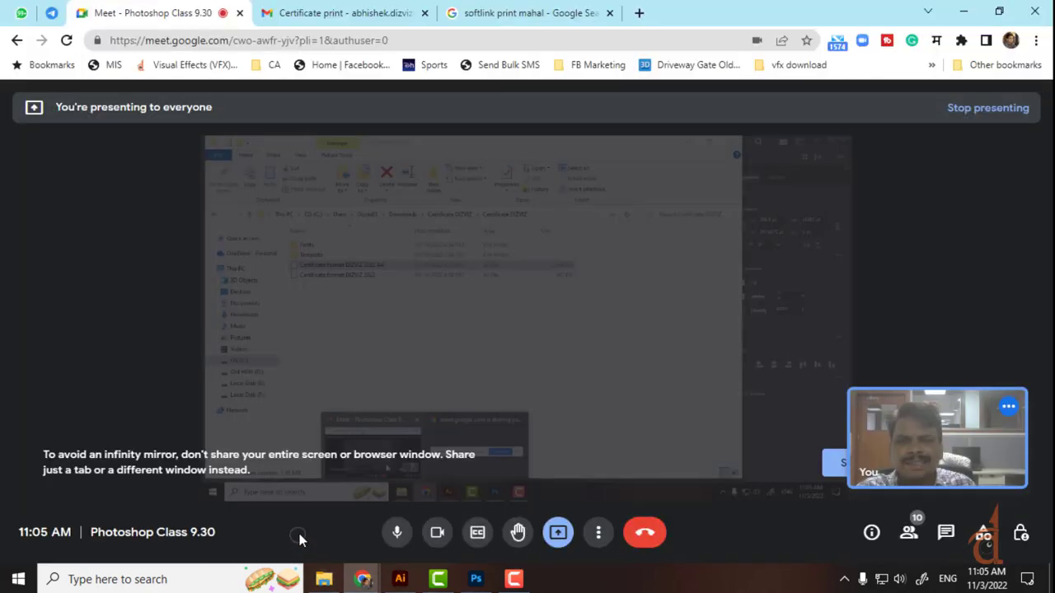
click(639, 12)
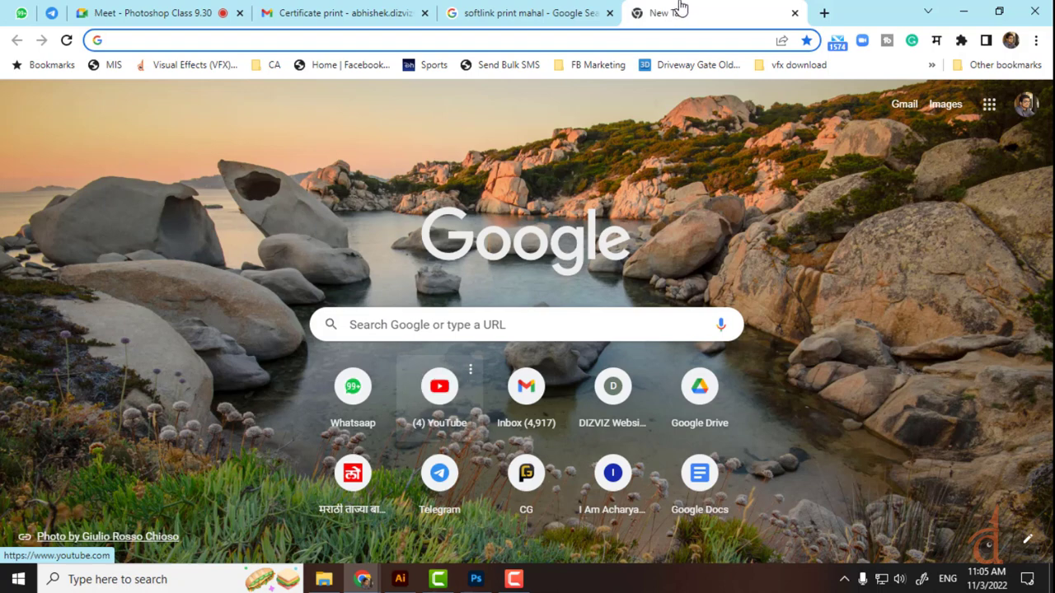
text(she)
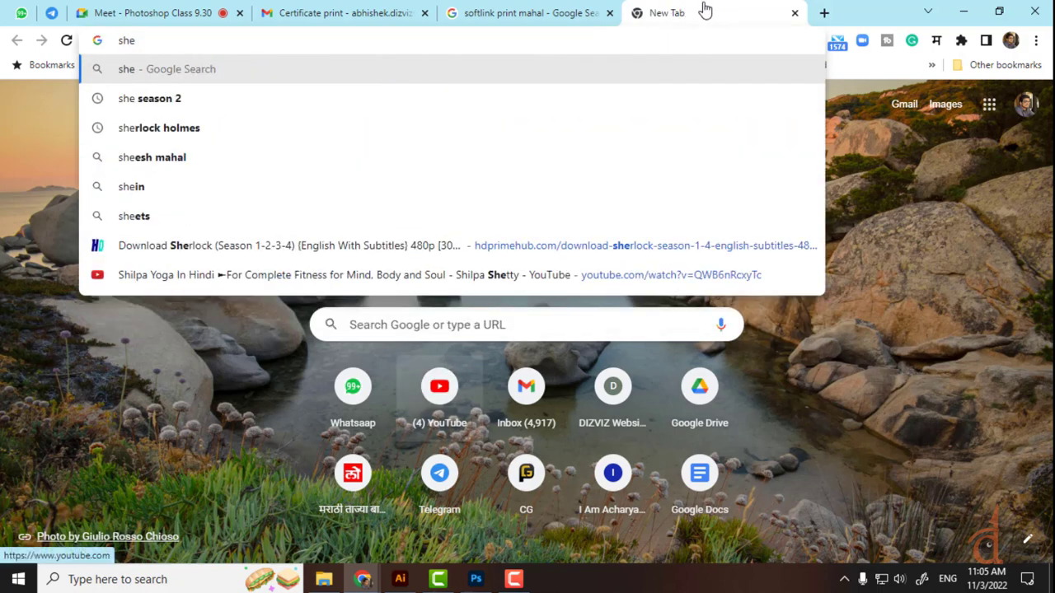
text(ll)
key(Return)
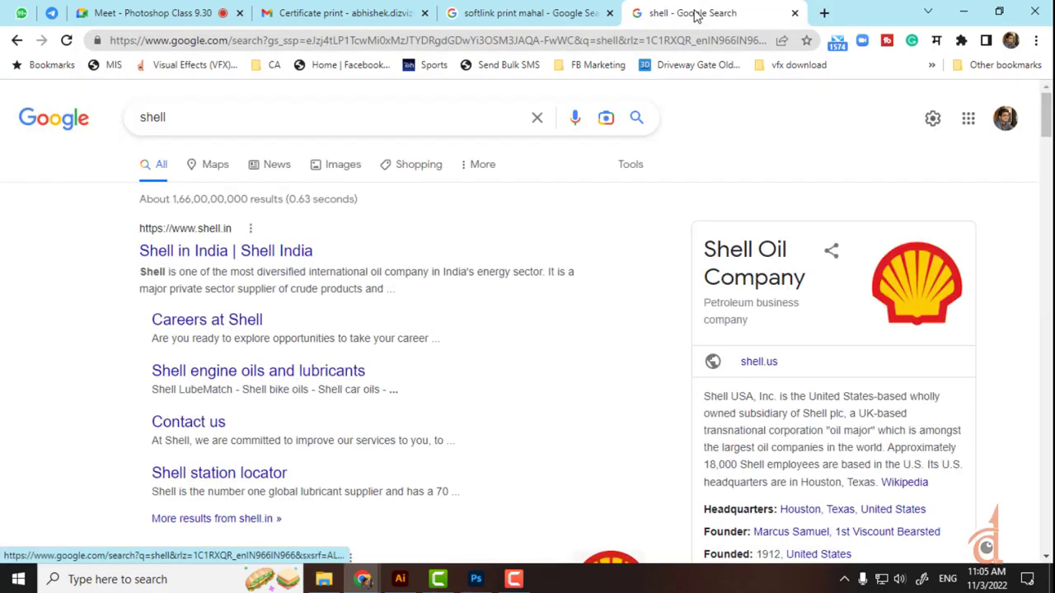
Show the image results for shell, enlarge the Wikipedia Shell plc logo and copy the image
key(Return)
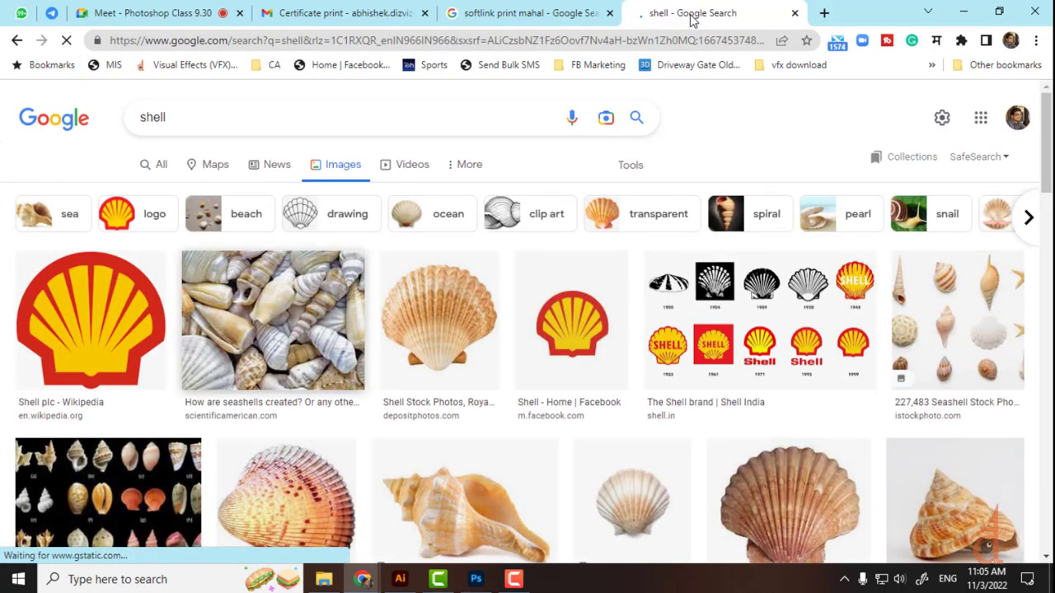
key(Return)
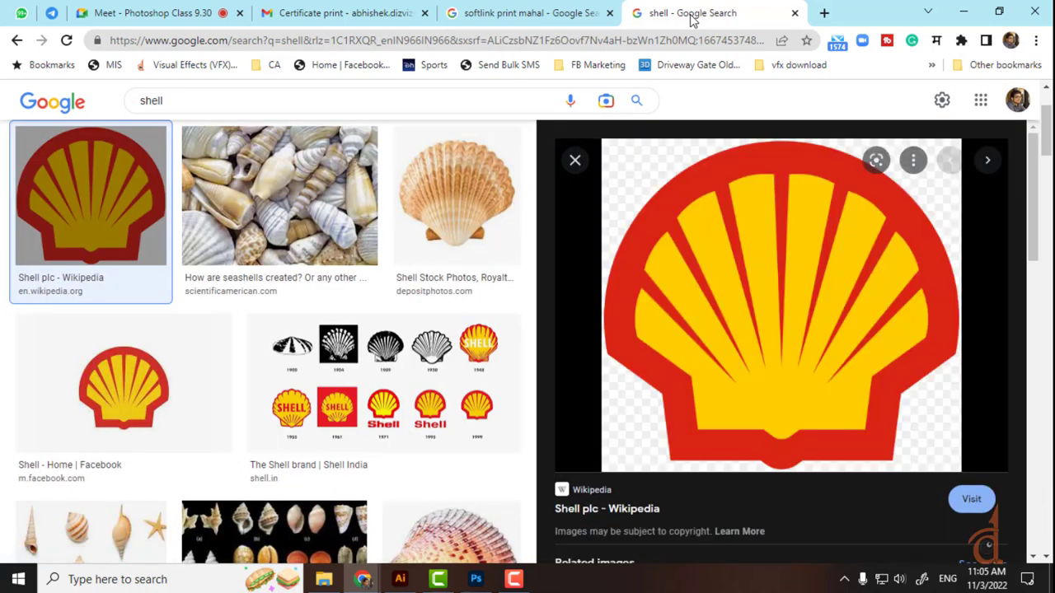
right_click(751, 162)
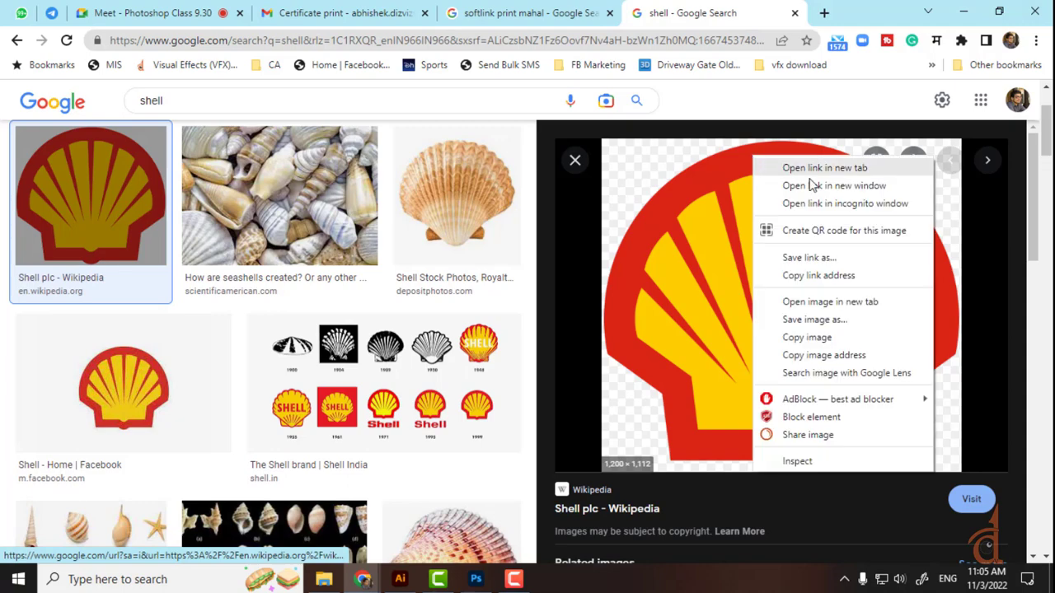
click(843, 334)
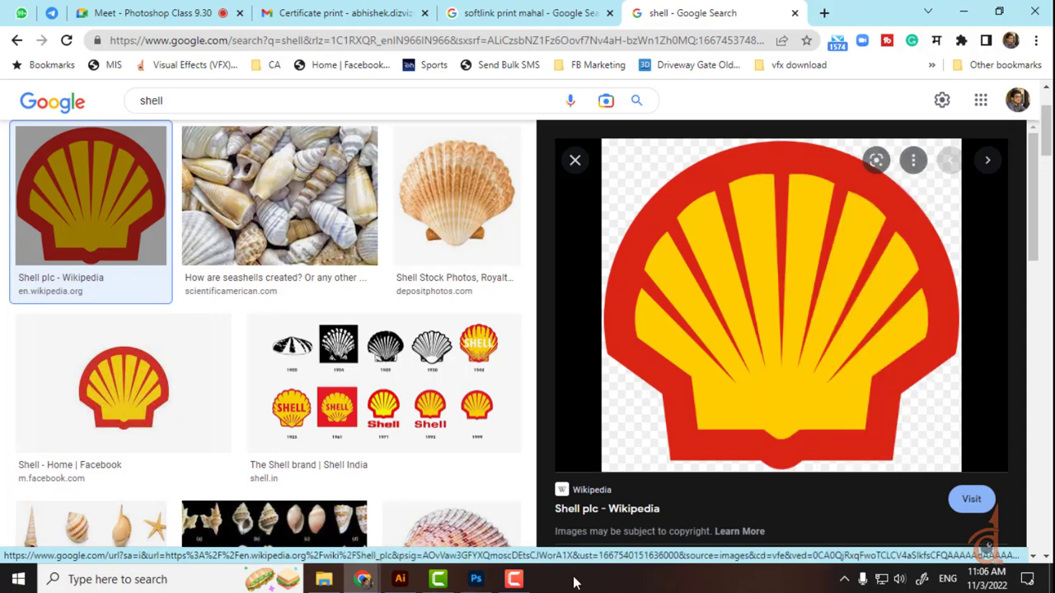
Switch to Photoshop, paste the Shell logo into the CMYK Letter document and scale it to about 8.05 x 7.46 in
click(475, 579)
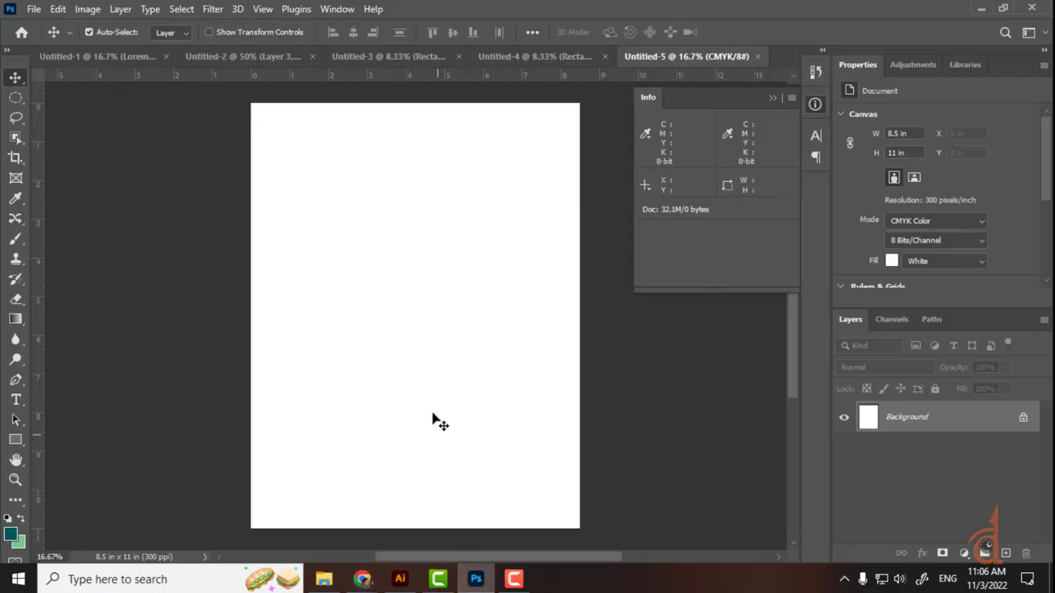
key(ctrl+v)
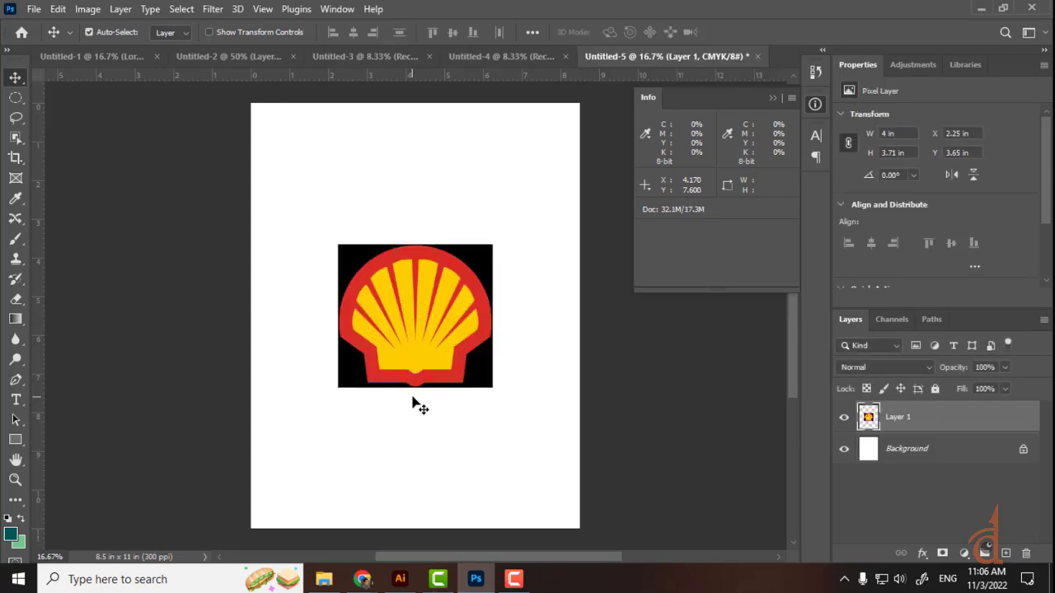
key(ctrl+t)
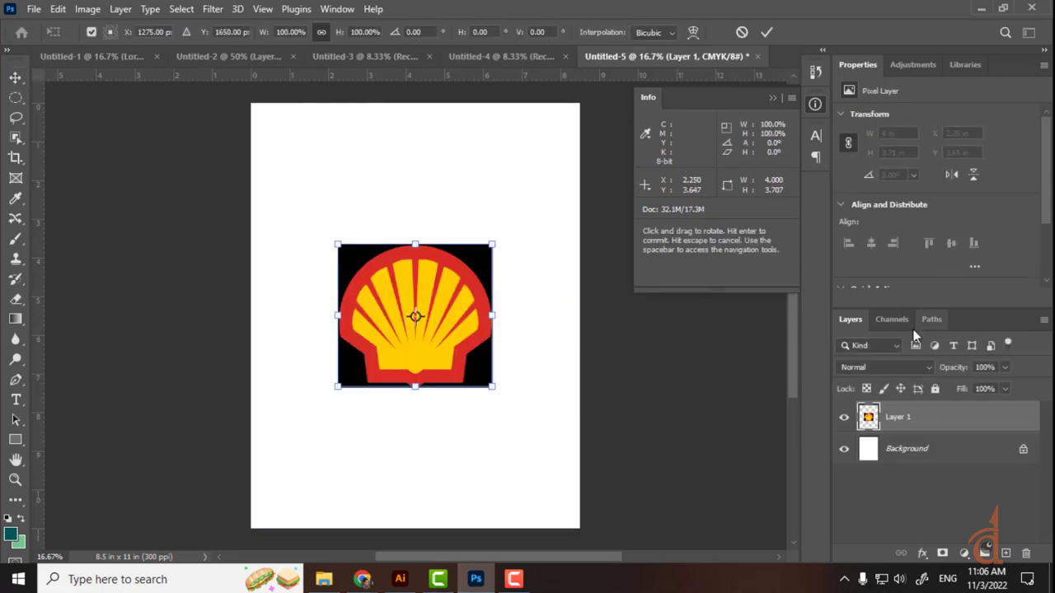
drag(495, 388, 574, 463)
drag(339, 245, 278, 163)
key(Return)
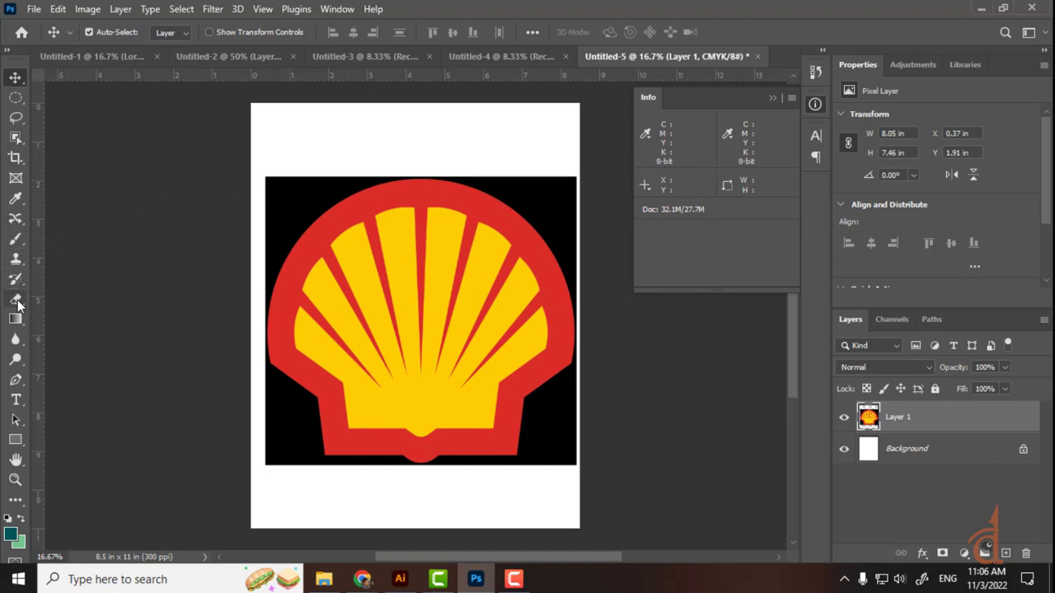
Trace the logo's upper red arc with a curved Pen tool path from its left corner over the crown to the right corner
click(16, 381)
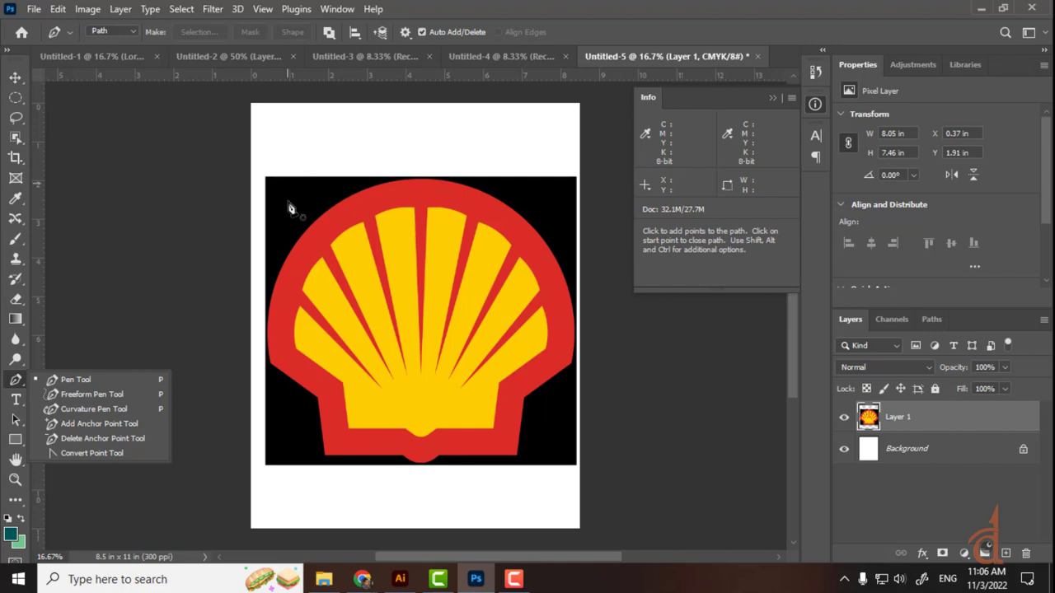
click(269, 363)
click(371, 187)
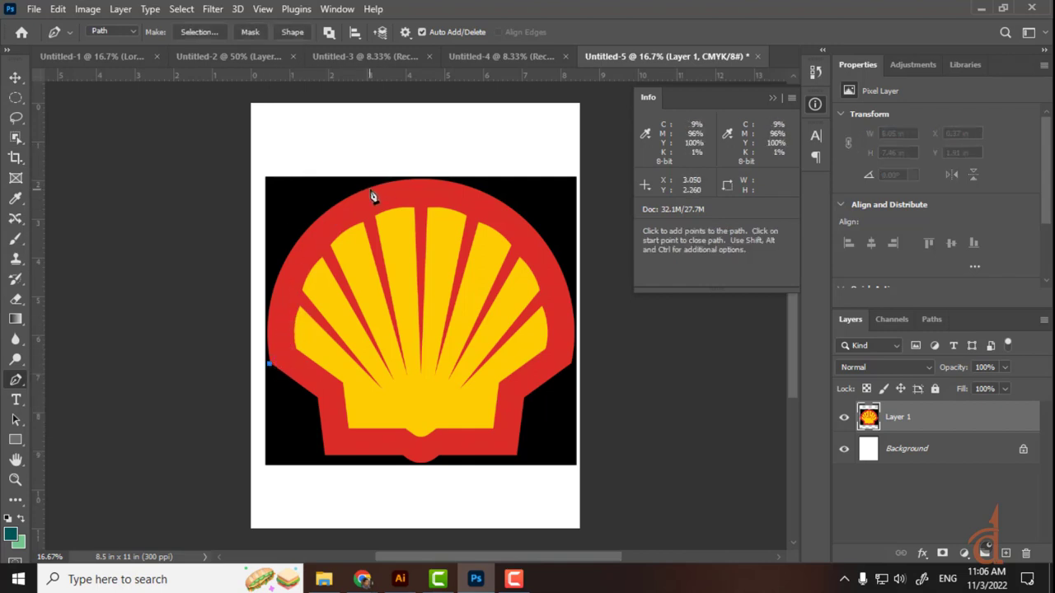
drag(371, 189, 501, 132)
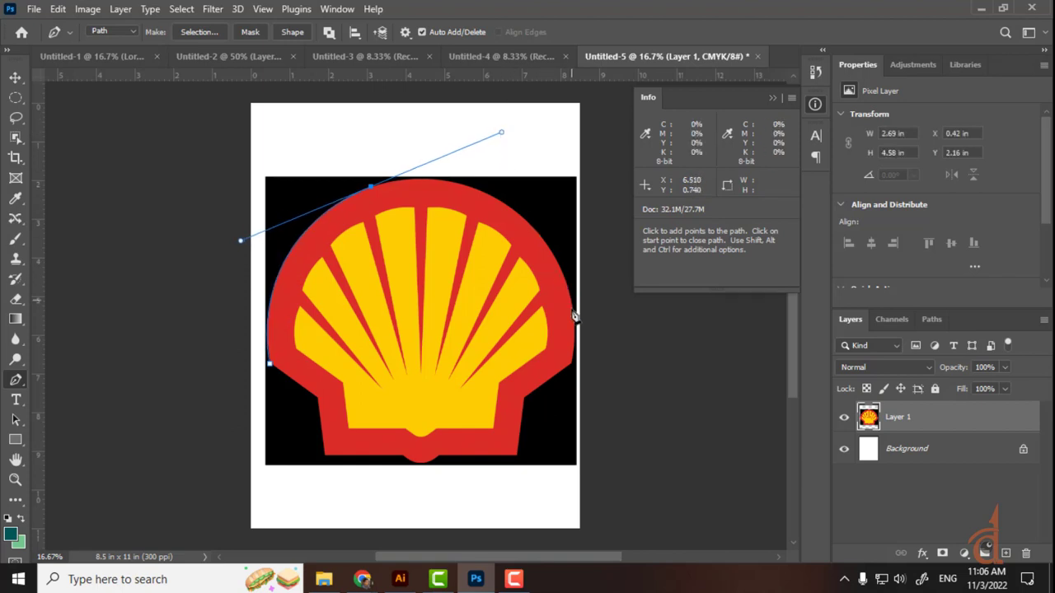
drag(572, 363, 543, 432)
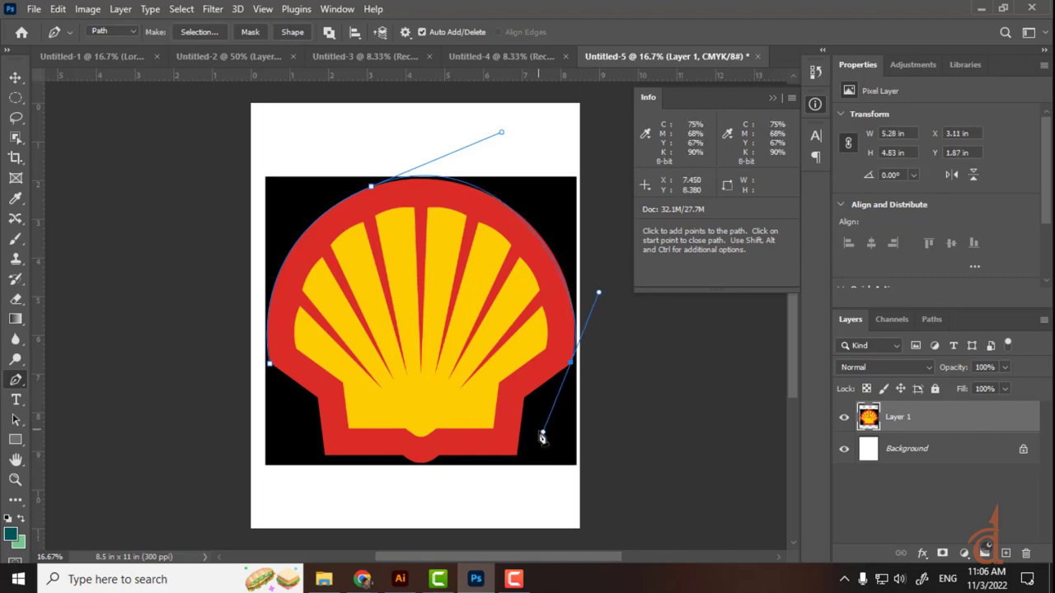
Switch to Illustrator and paste the copied Shell logo into the CMYK document
click(400, 579)
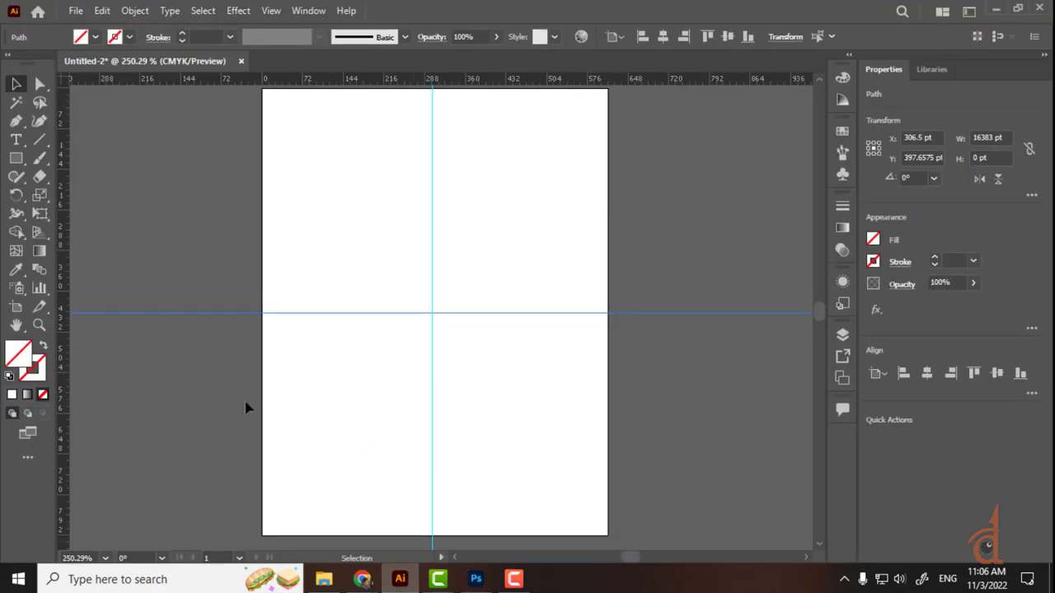
key(ctrl+v)
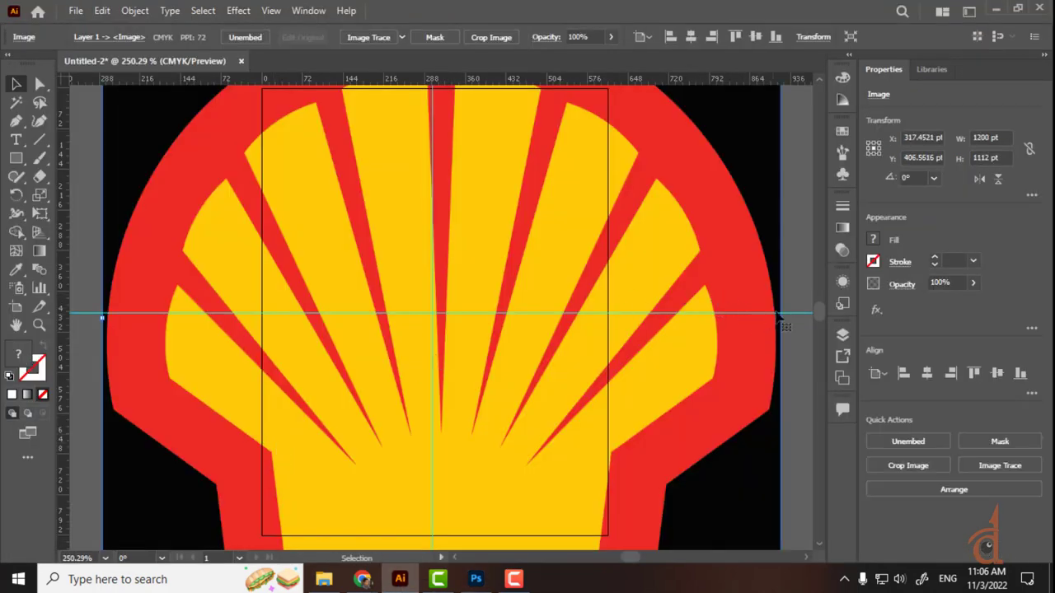
drag(780, 316, 712, 320)
key(ctrl+z)
drag(775, 326, 744, 330)
key(ctrl+z)
Scale the pasted logo proportionally to about 536 x 496 pt and place it on the artboard at about X 306.5, Y 360 pt
shift+click(783, 328)
click(781, 331)
drag(782, 330, 416, 423)
drag(334, 371, 514, 342)
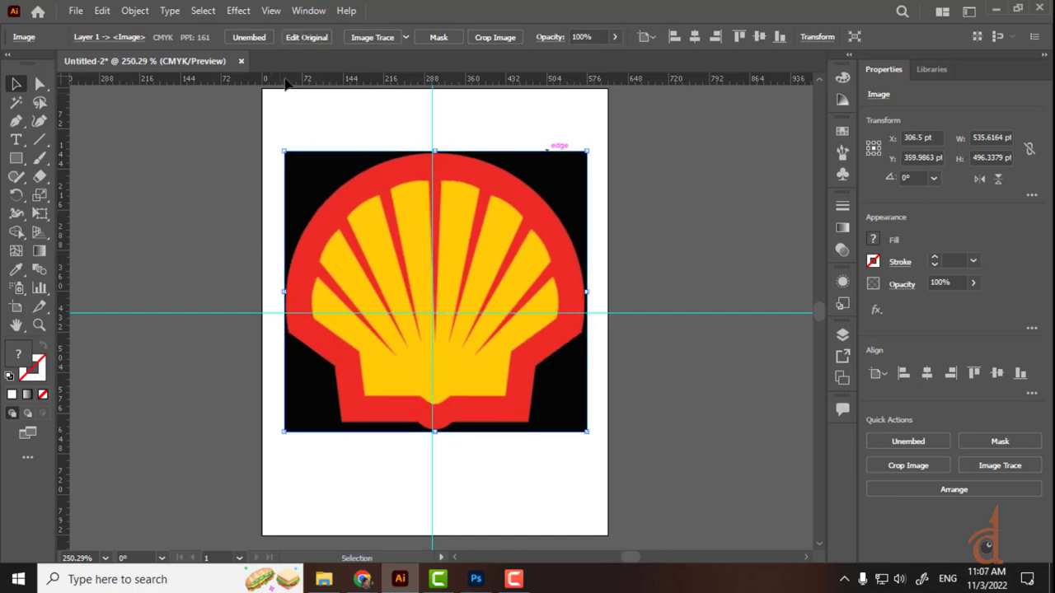
Apply Image Trace to the Shell logo and set its view to Tracing Result with Outlines
click(379, 42)
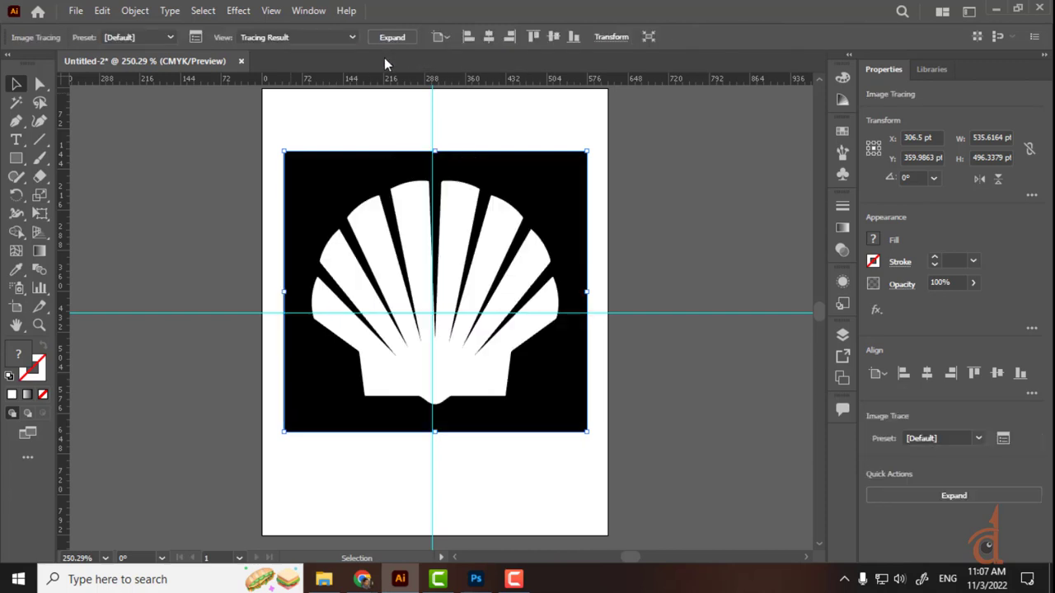
click(347, 36)
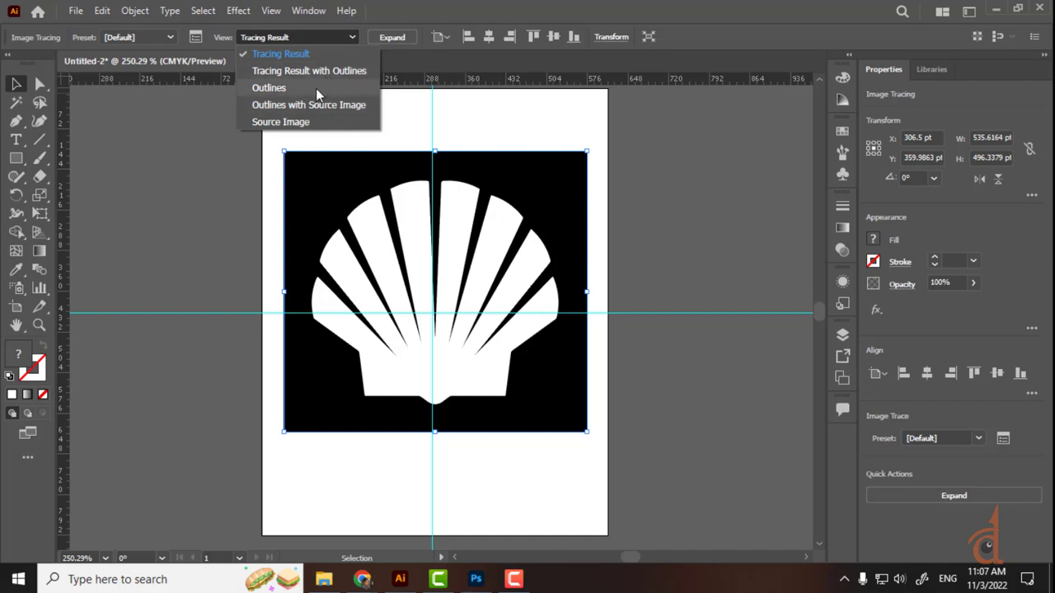
click(327, 70)
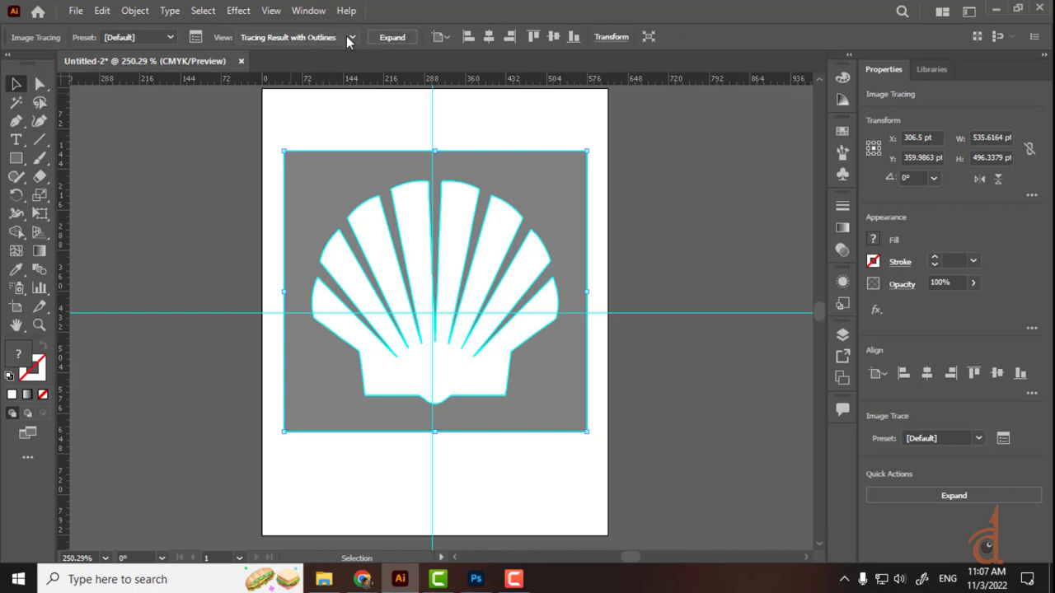
Set the Image Trace mode to Color, and compare the automatic tracing with the manual pen path in Photoshop
click(194, 38)
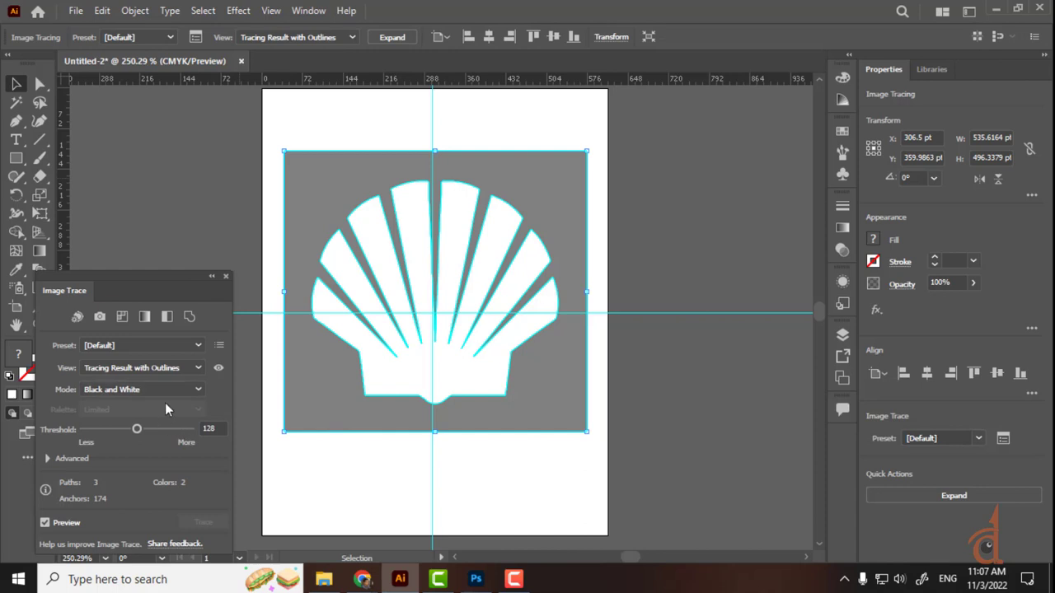
click(156, 389)
click(138, 403)
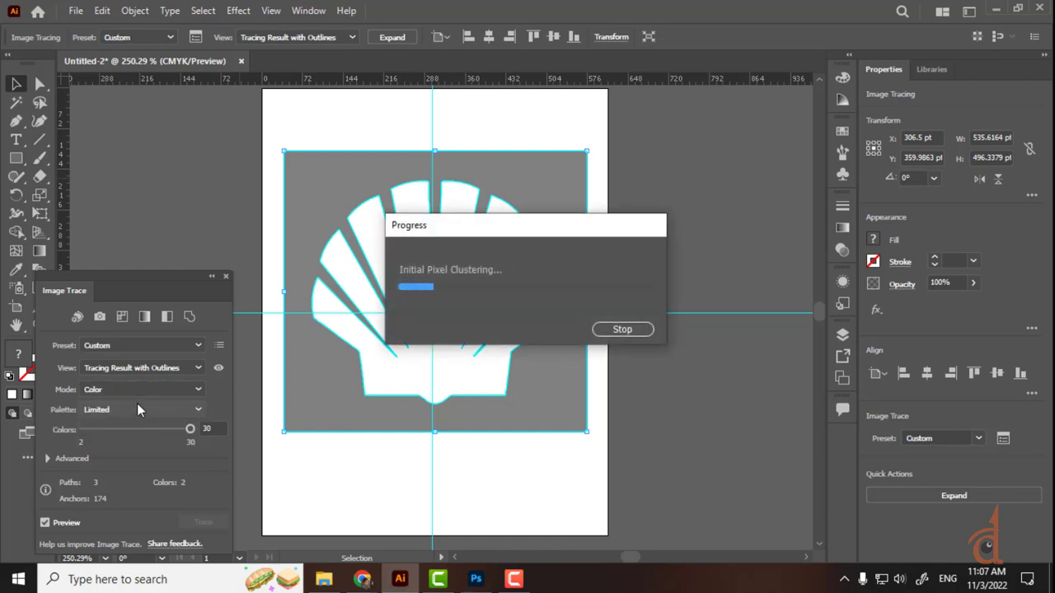
click(476, 578)
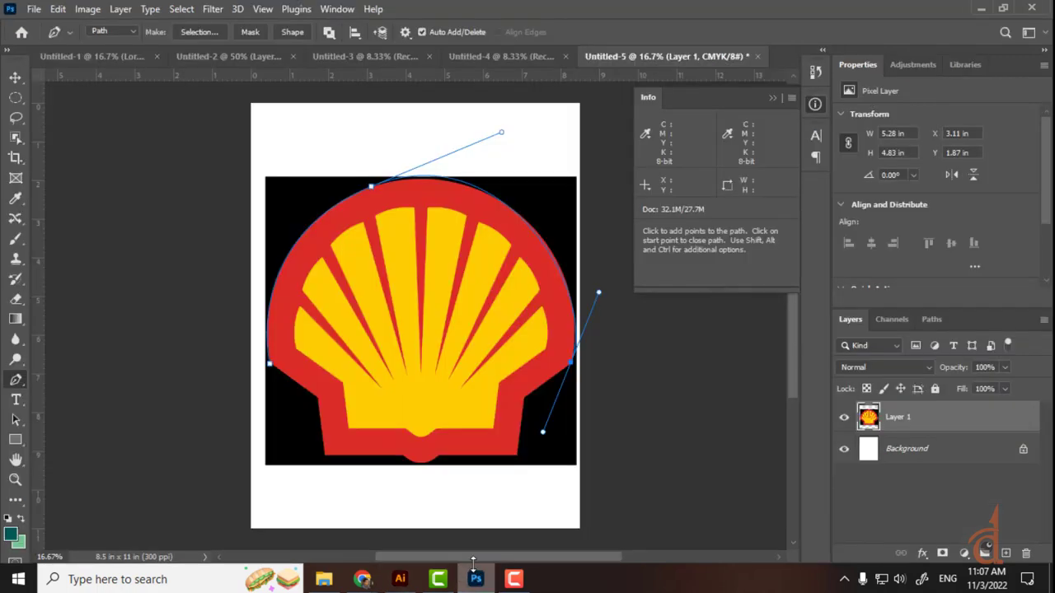
click(404, 579)
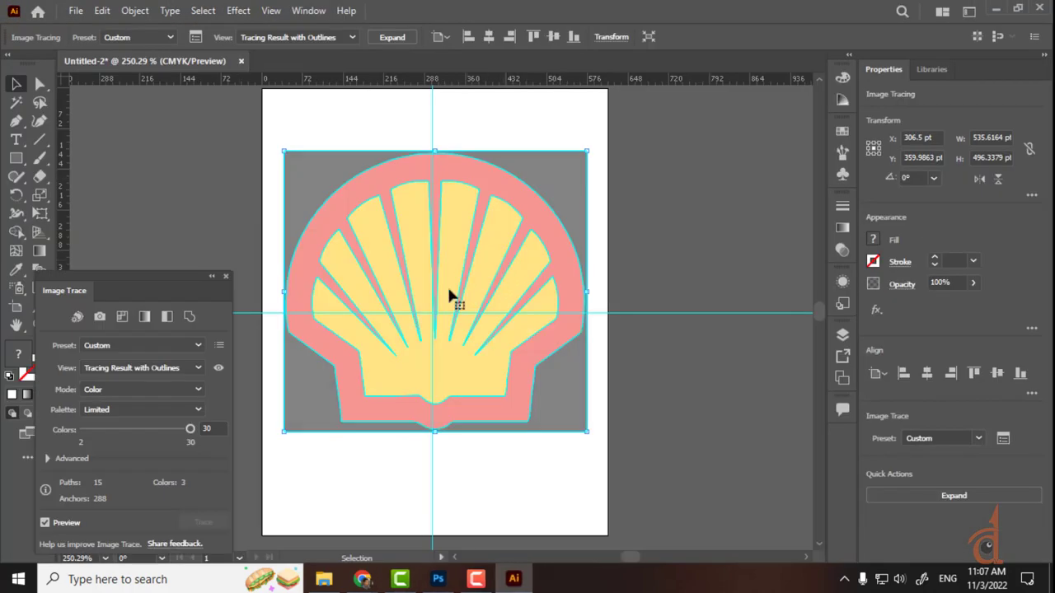
click(654, 355)
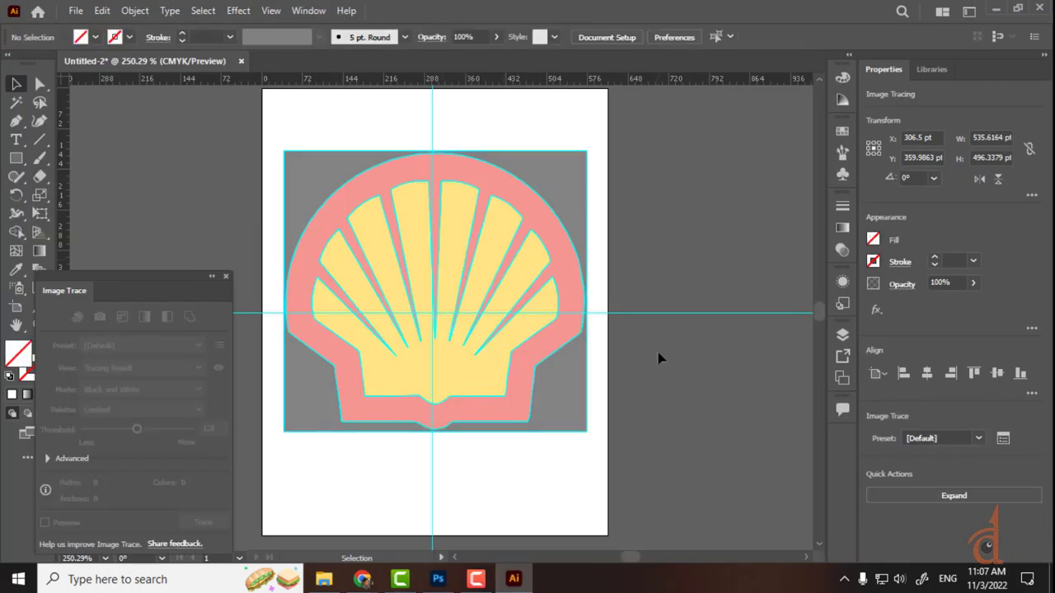
click(561, 398)
mouse_move(575, 421)
mouse_down()
mouse_move(643, 401)
mouse_move(635, 428)
mouse_move(503, 404)
mouse_up()
key(ctrl+z)
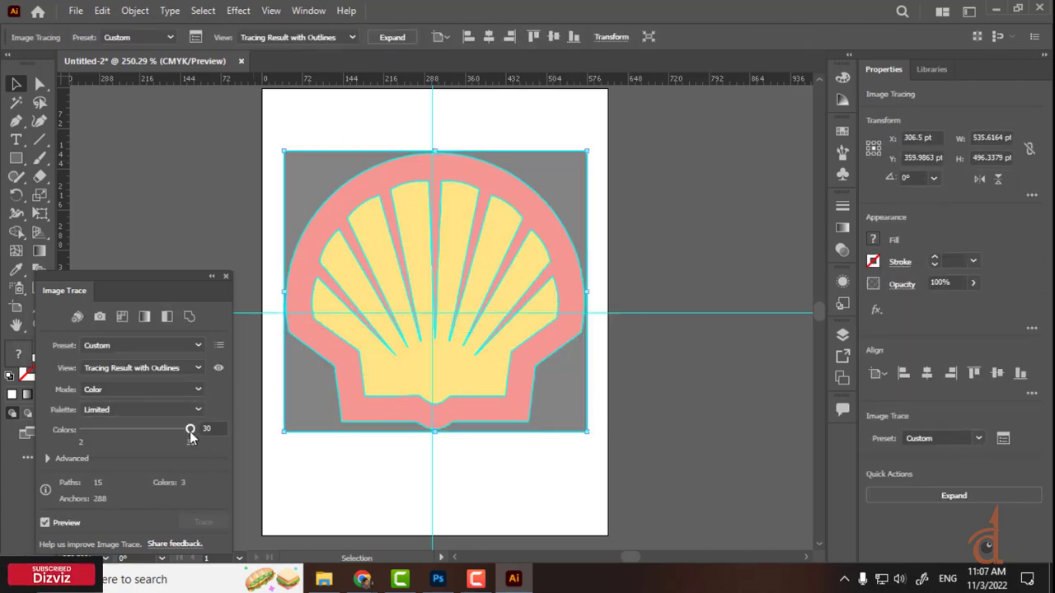
Try lowering the tracing's Colors setting to 16 and then close to its minimum
drag(190, 429, 136, 436)
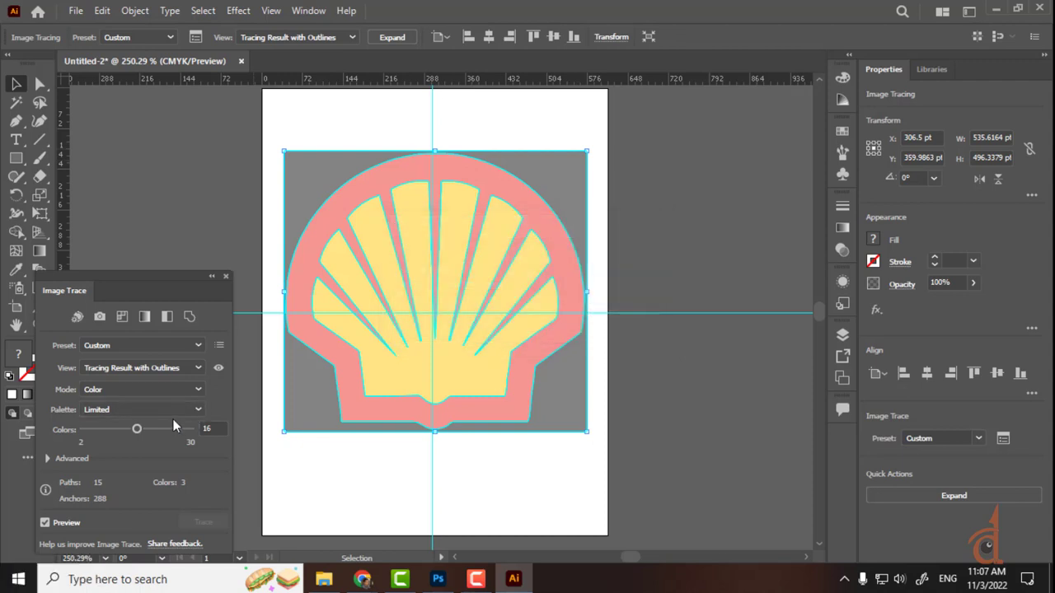
drag(137, 429, 86, 438)
click(634, 353)
click(580, 211)
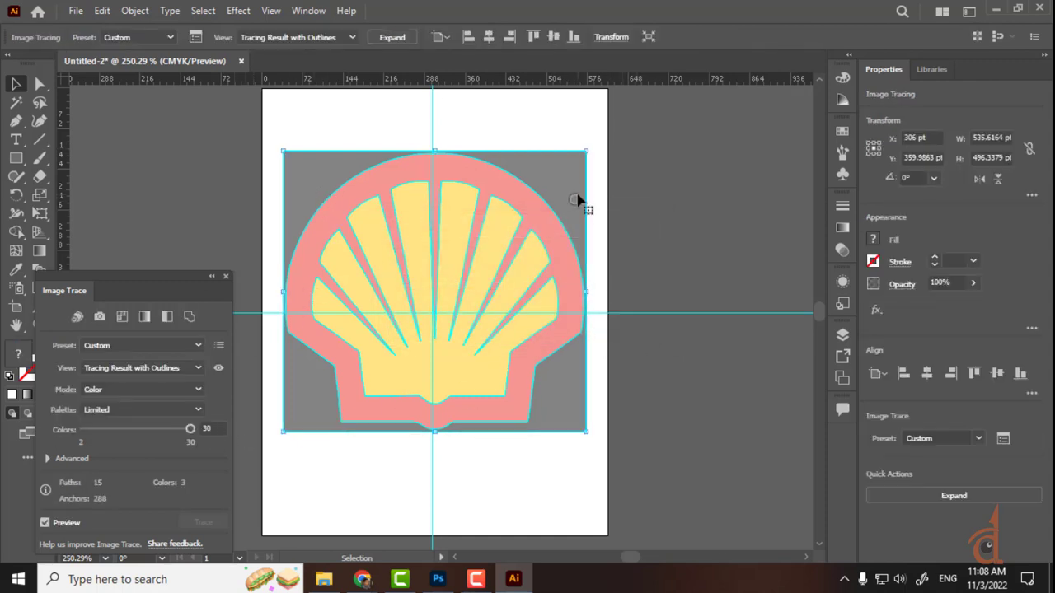
Move the traced logo to about X 306, Y 424 pt, entering and leaving isolation mode and undoing a trial move
mouse_move(574, 198)
mouse_down()
mouse_move(599, 175)
mouse_move(567, 205)
mouse_move(596, 173)
mouse_move(558, 228)
mouse_move(565, 242)
mouse_up()
double_click(574, 187)
key(ctrl+shift+a)
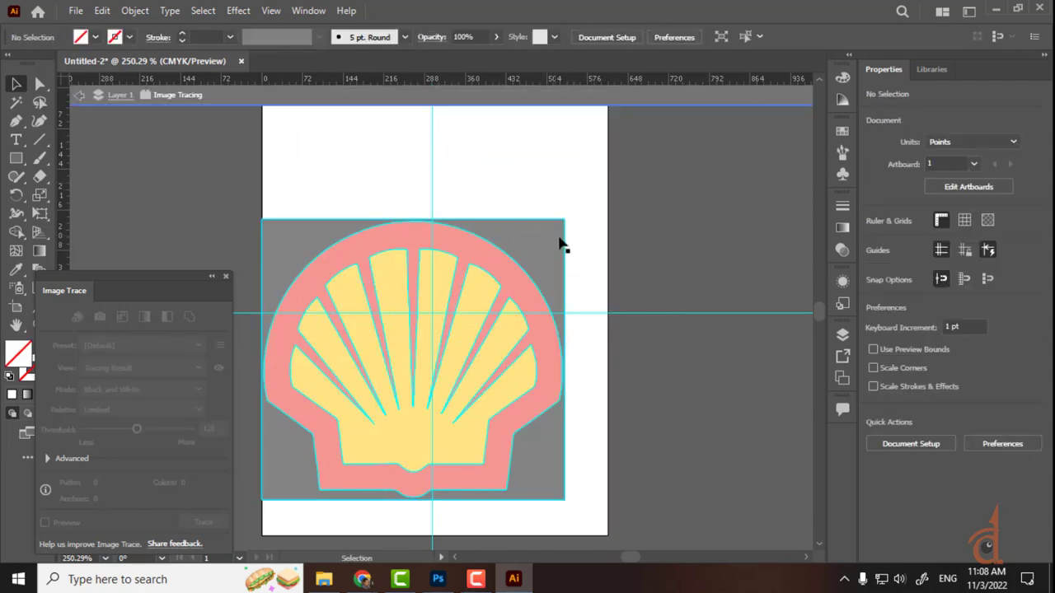
double_click(698, 239)
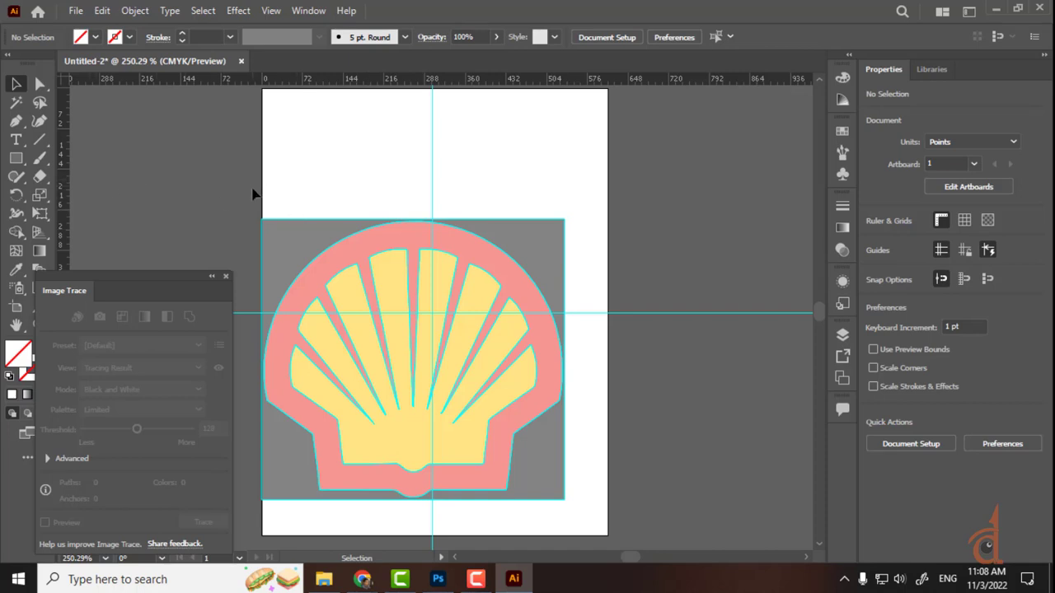
key(ctrl+z)
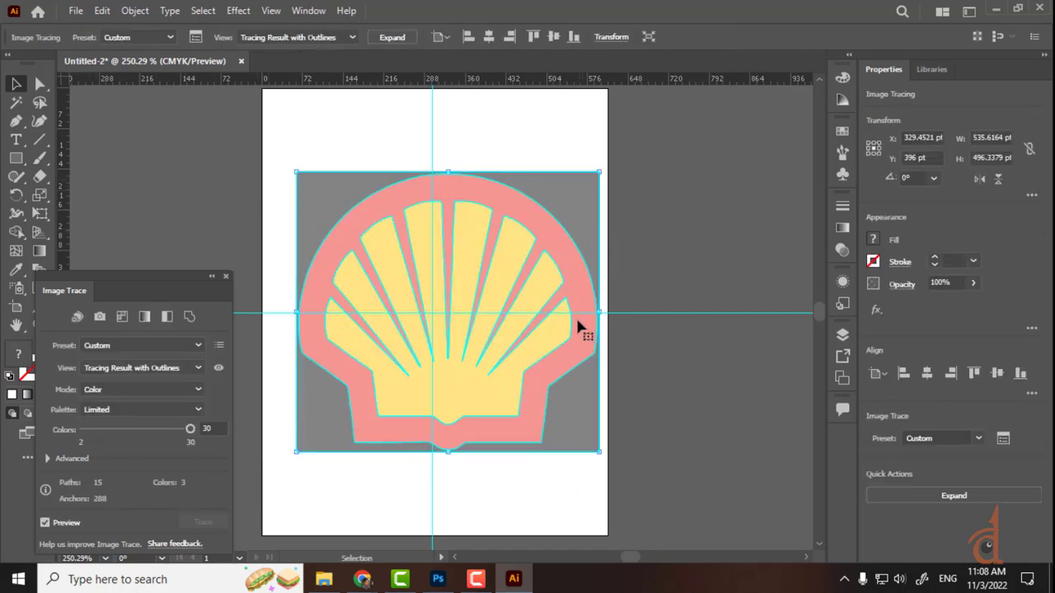
click(616, 359)
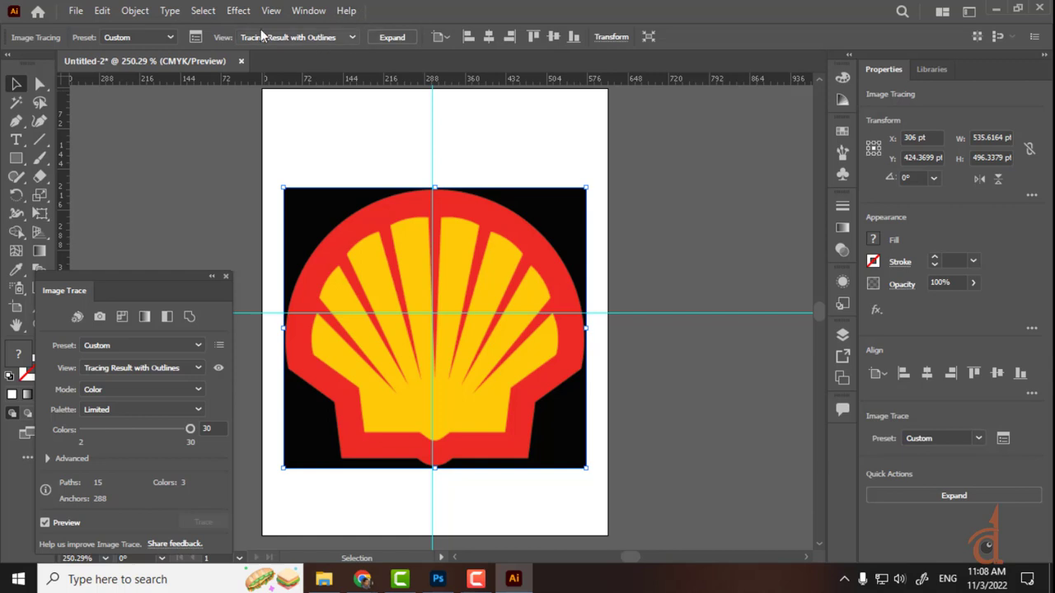
Apply the 3 Colors tracing preset and move the traced logo to about X 335, Y 356 pt
click(172, 36)
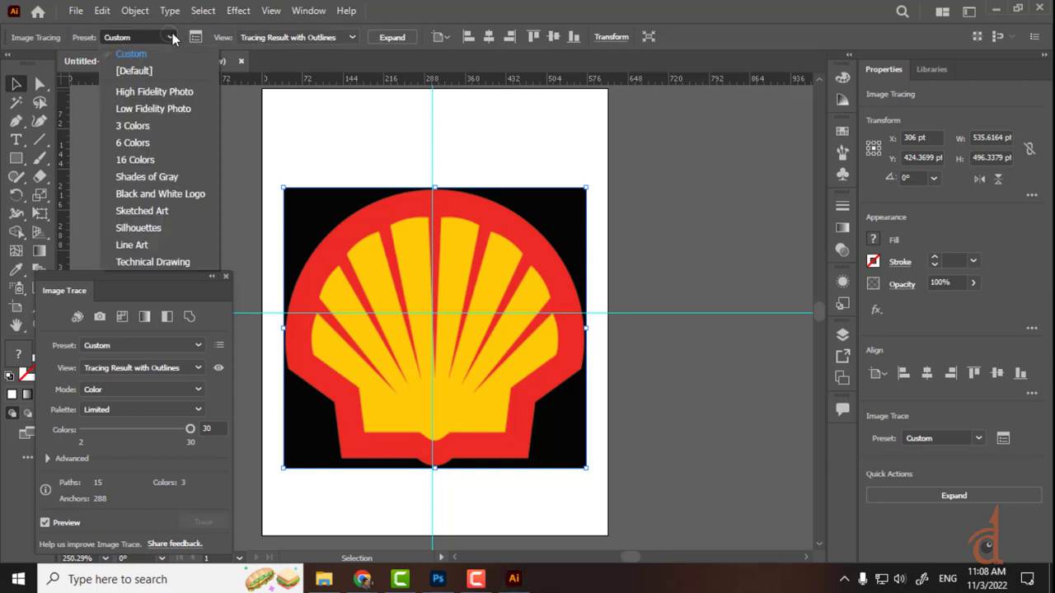
click(148, 124)
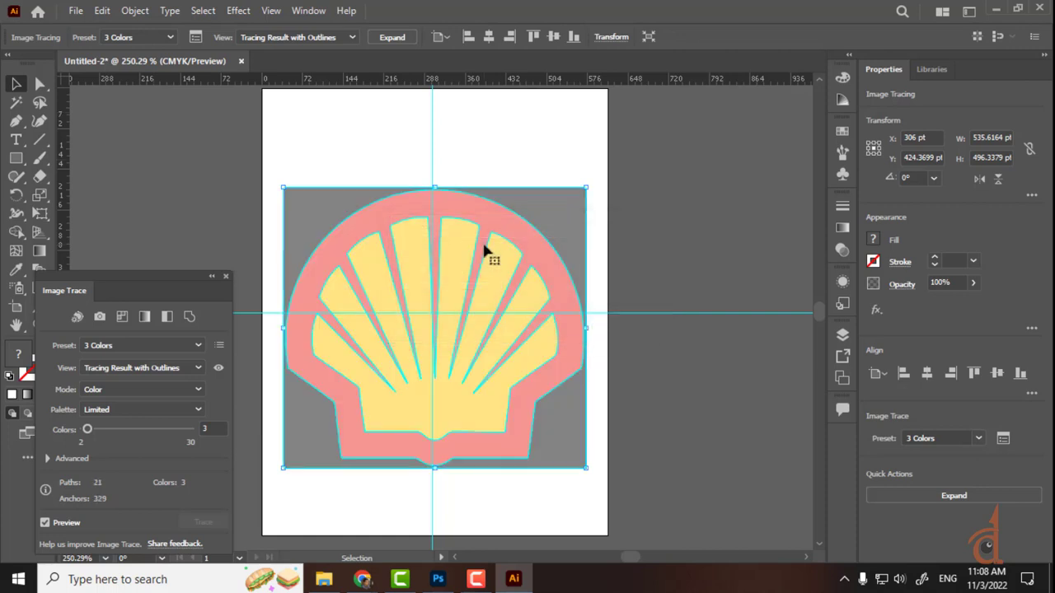
click(651, 180)
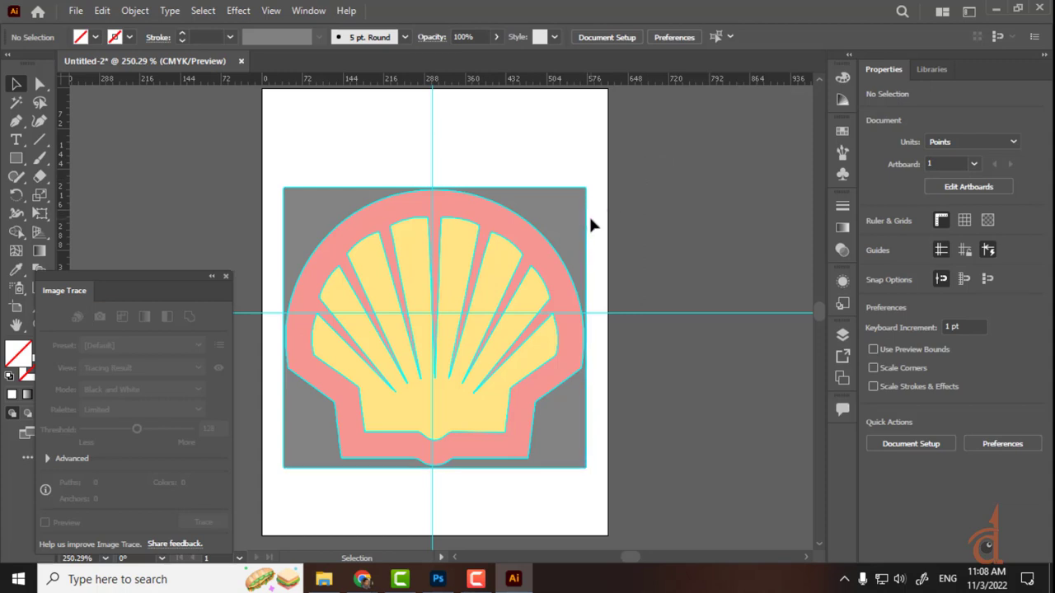
click(570, 194)
mouse_move(572, 206)
mouse_down()
mouse_move(589, 173)
mouse_move(584, 184)
mouse_up()
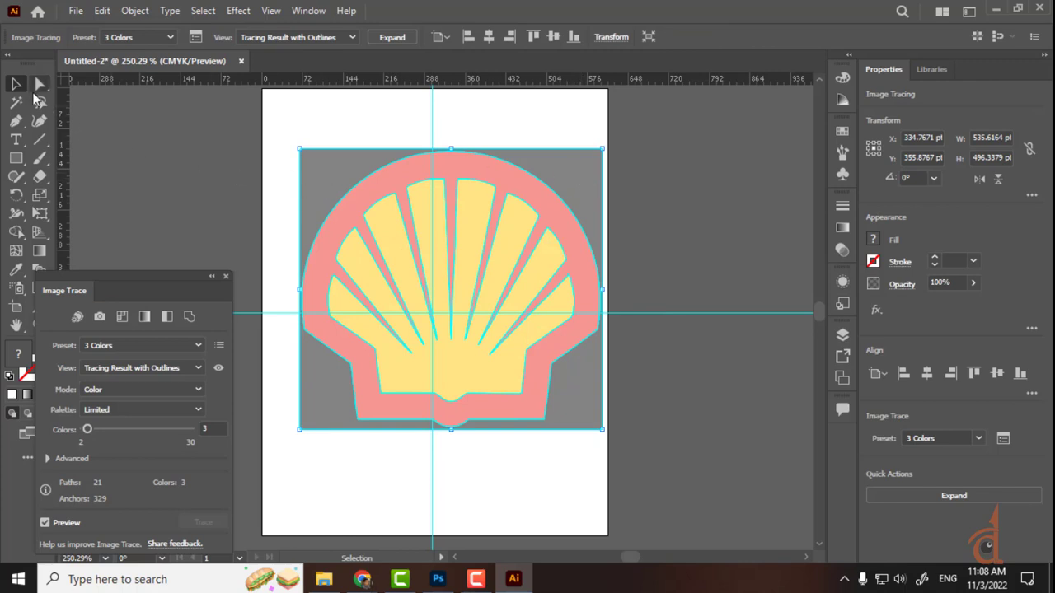
Expand the Shell logo tracing and delete the black background shape from the resulting group
click(393, 37)
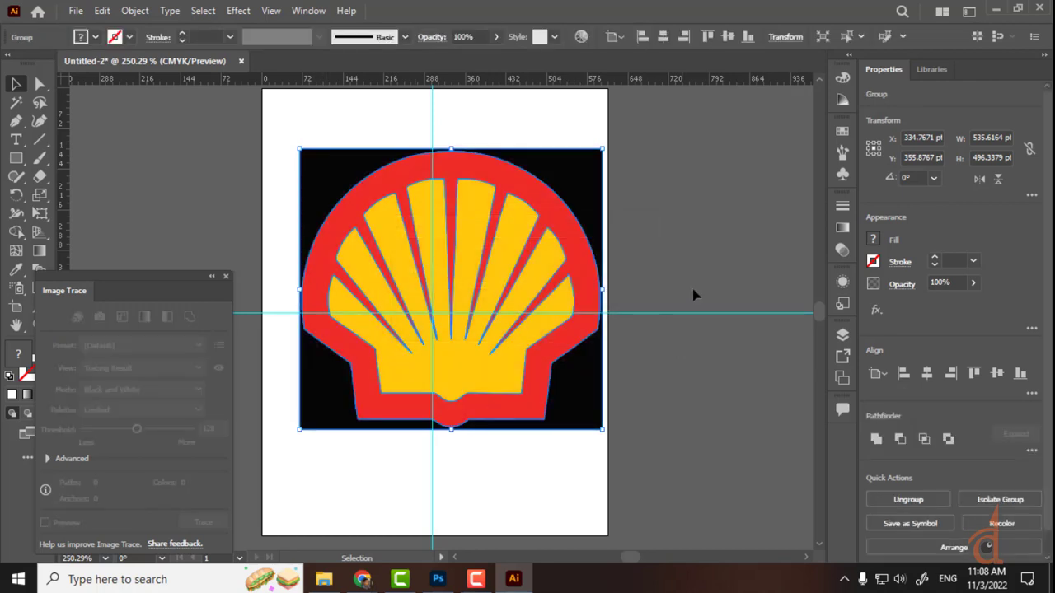
double_click(583, 403)
drag(577, 394, 615, 406)
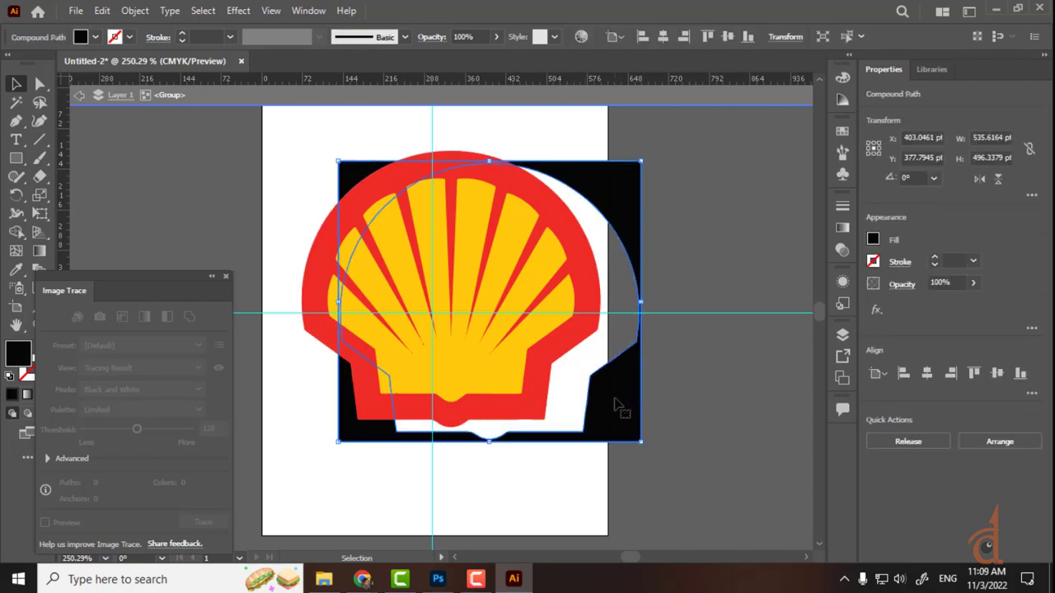
key(Delete)
Inspect the anchor points of the red compound path with Direct Selection, and leave isolation mode
click(569, 353)
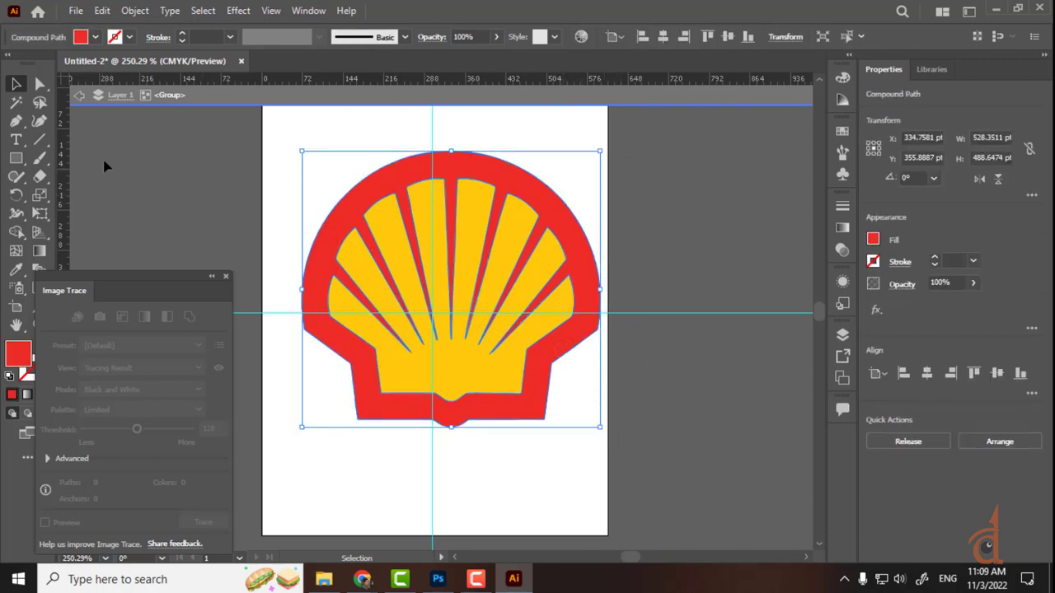
click(41, 85)
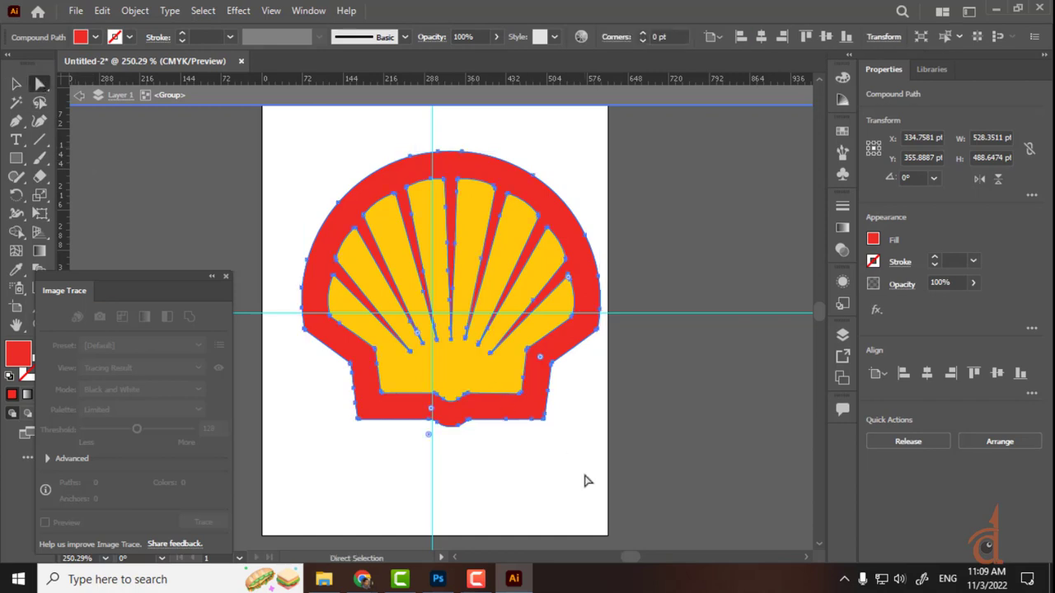
click(16, 83)
click(181, 206)
click(181, 206)
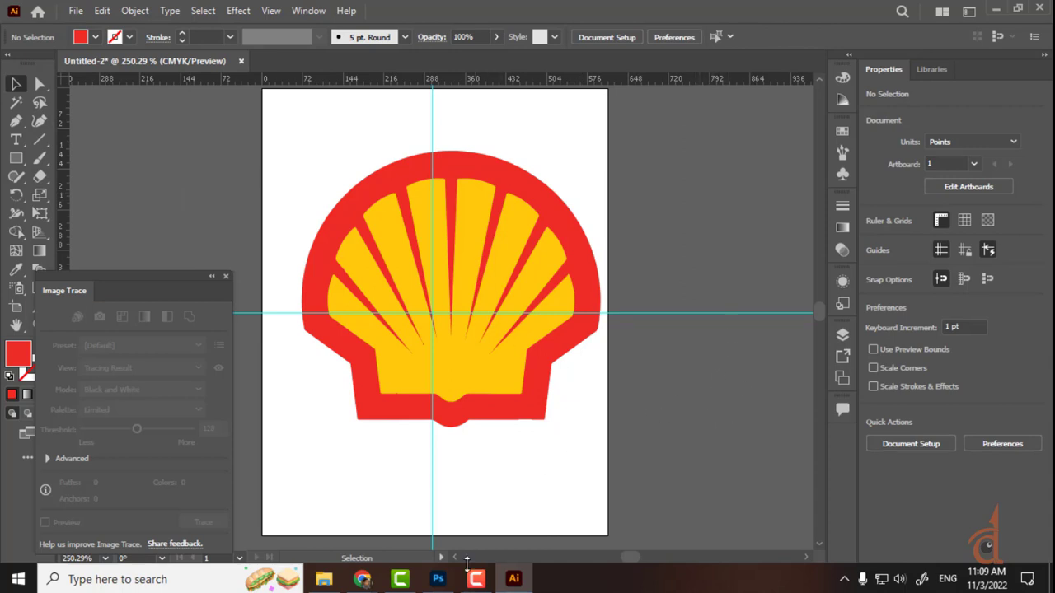
Switch to Photoshop, search Windows for Vector Magic and launch it
click(438, 580)
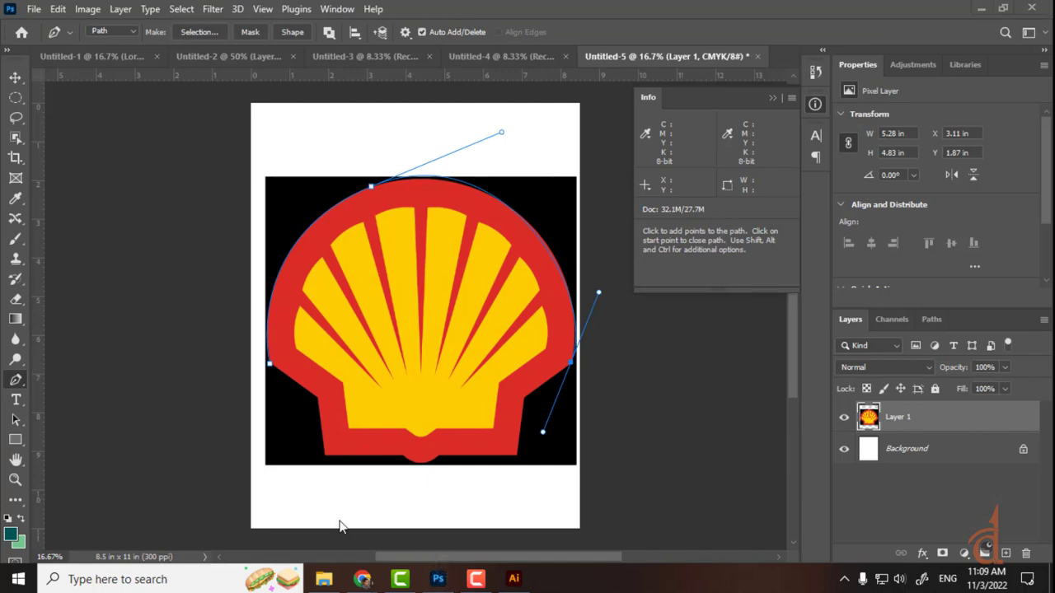
click(171, 582)
text(v)
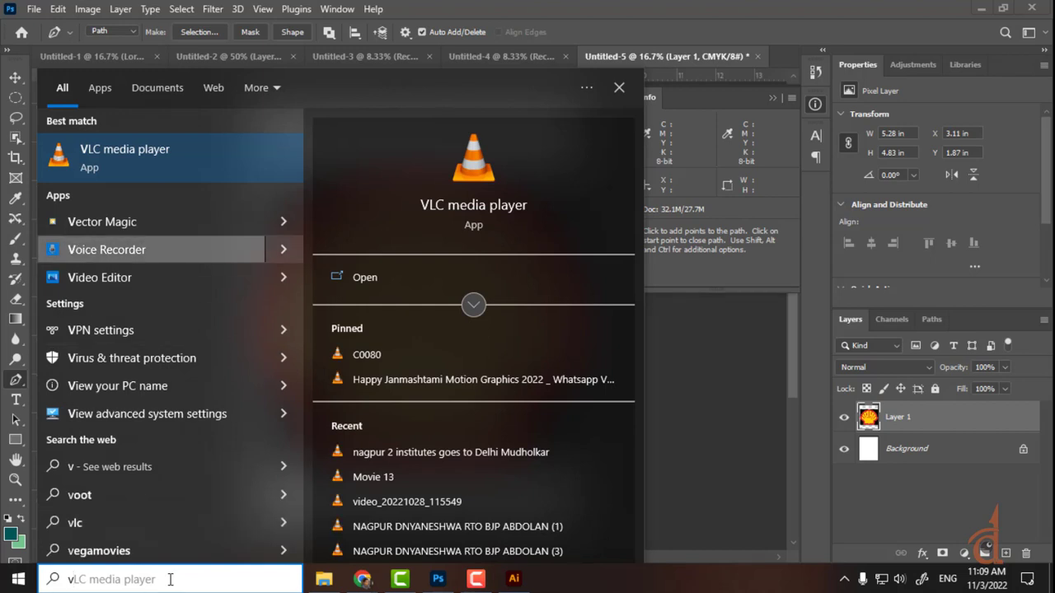
click(204, 224)
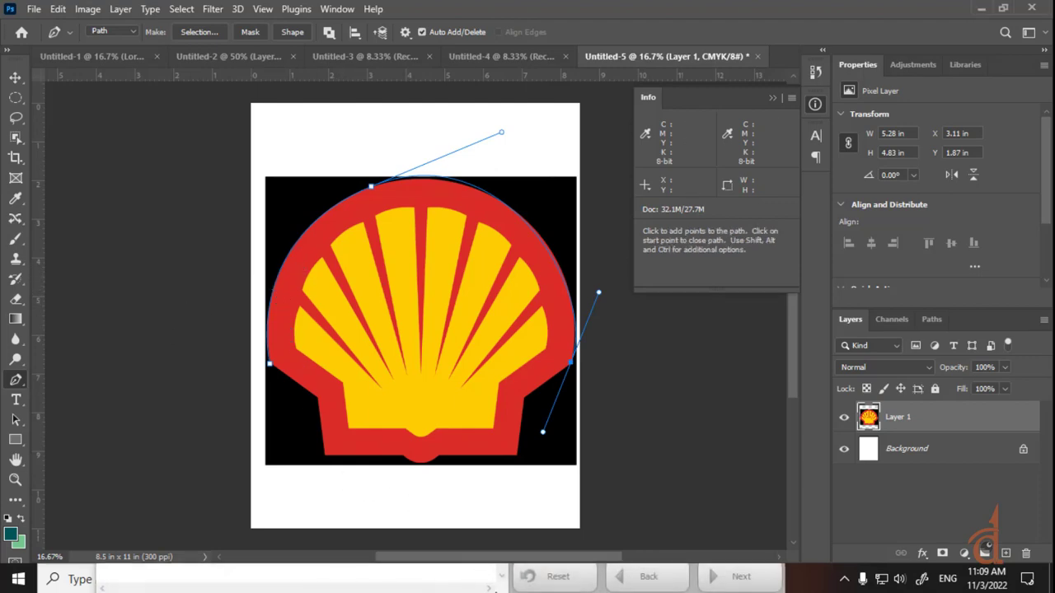
Bring the Vector Magic window in front of Illustrator and maximize it
key(super)
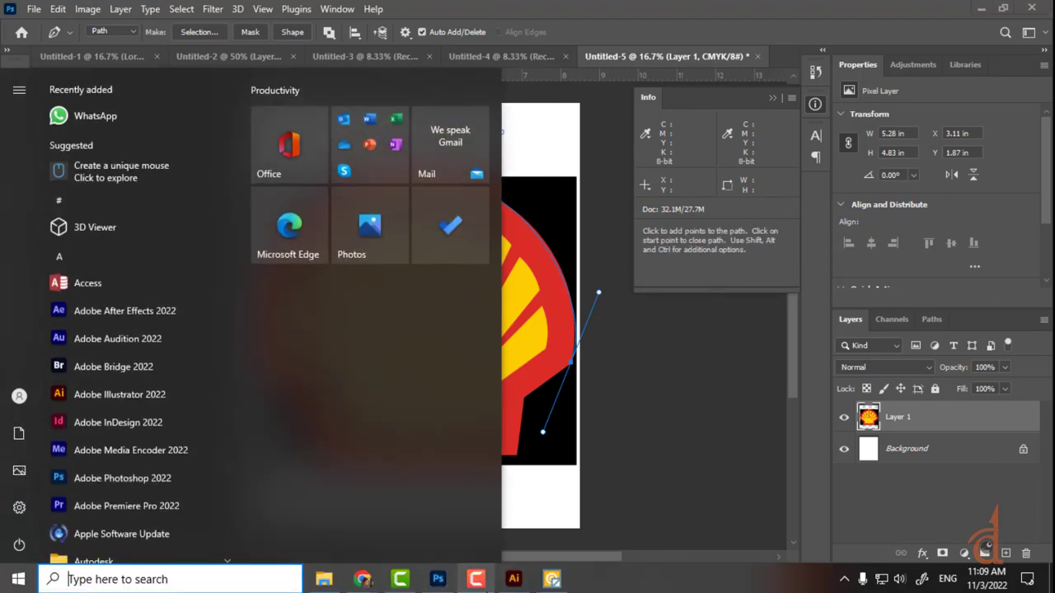
click(517, 583)
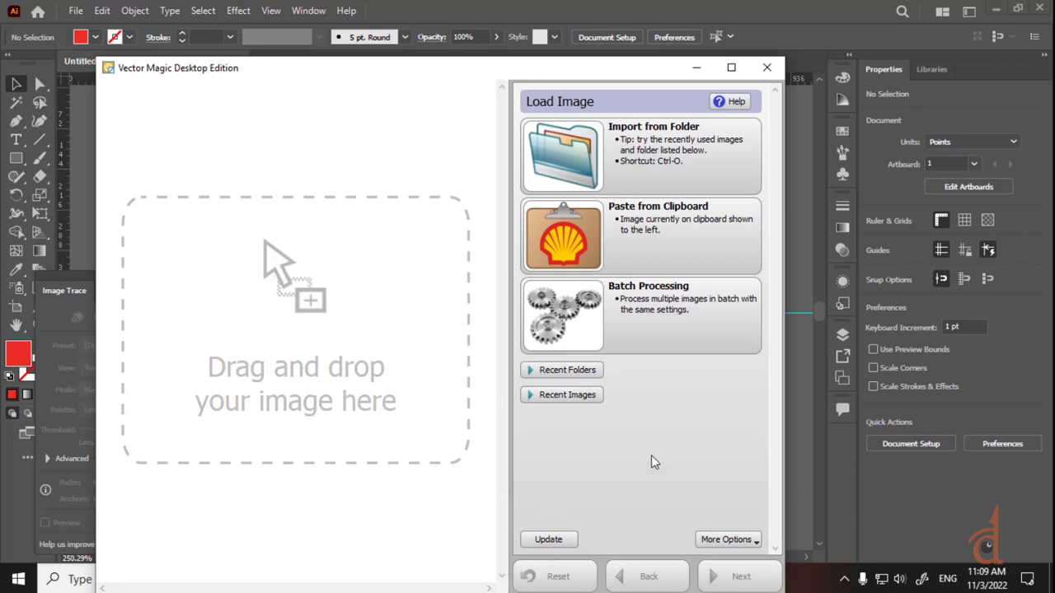
click(793, 437)
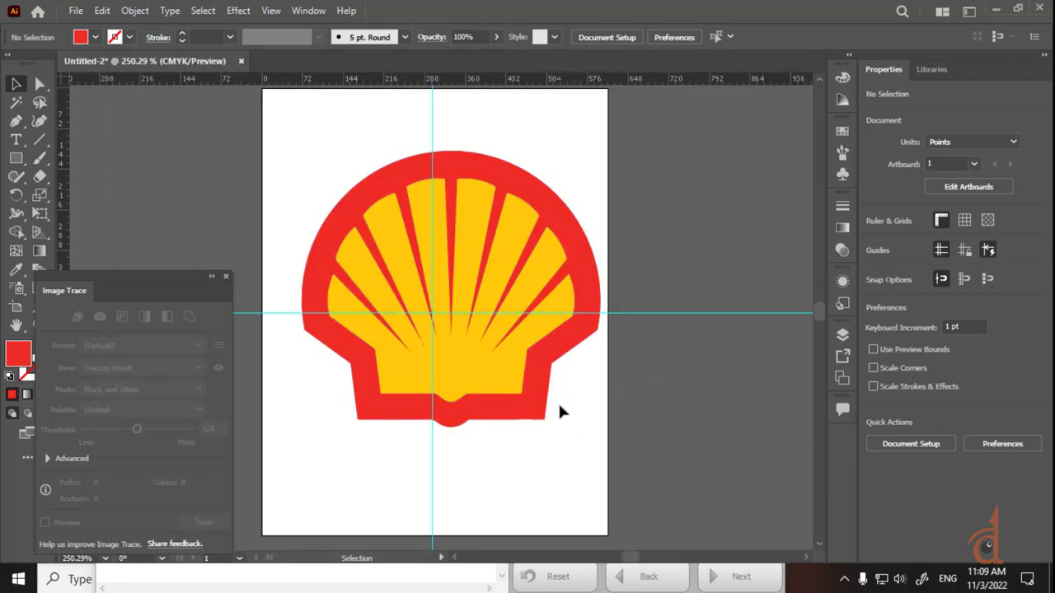
key(super)
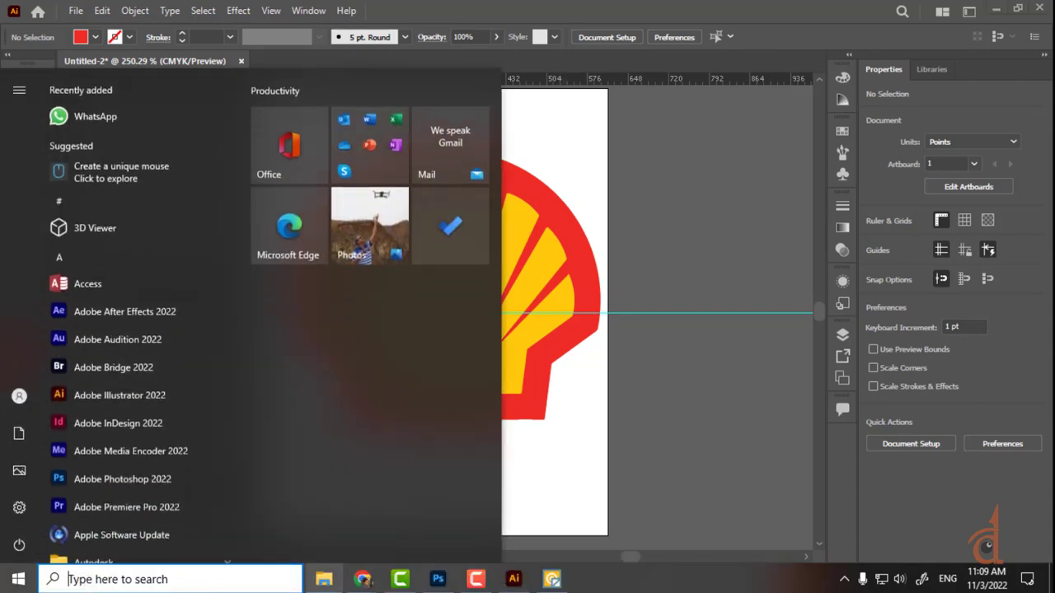
mouse_move(362, 579)
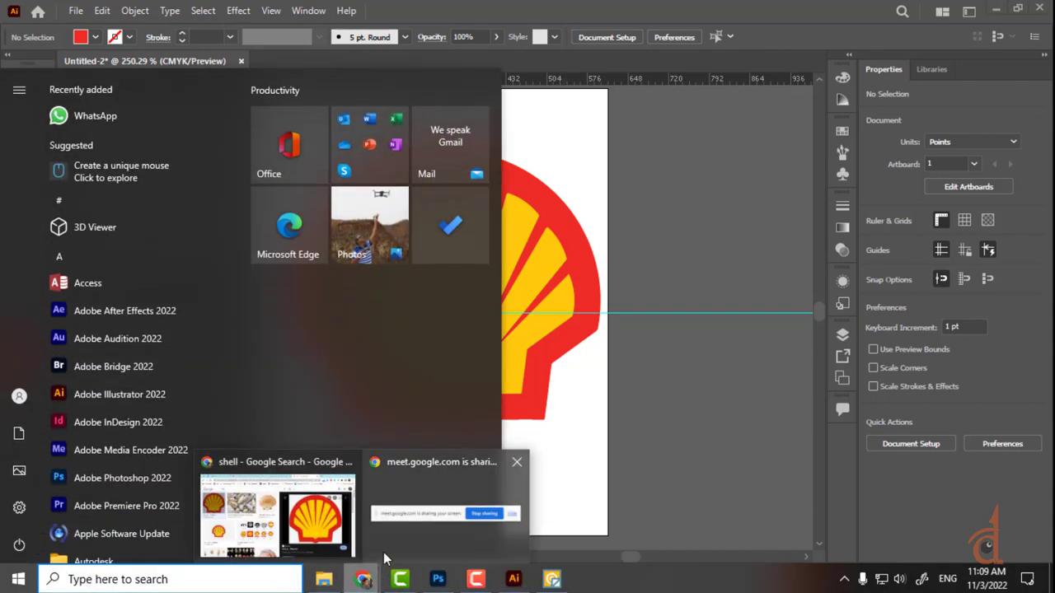
click(643, 229)
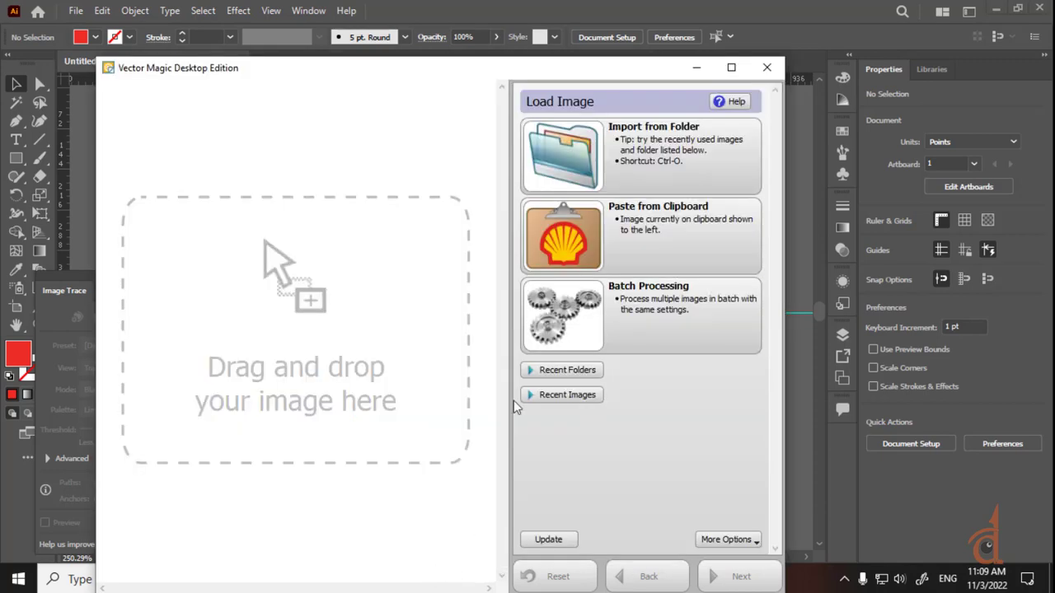
click(732, 72)
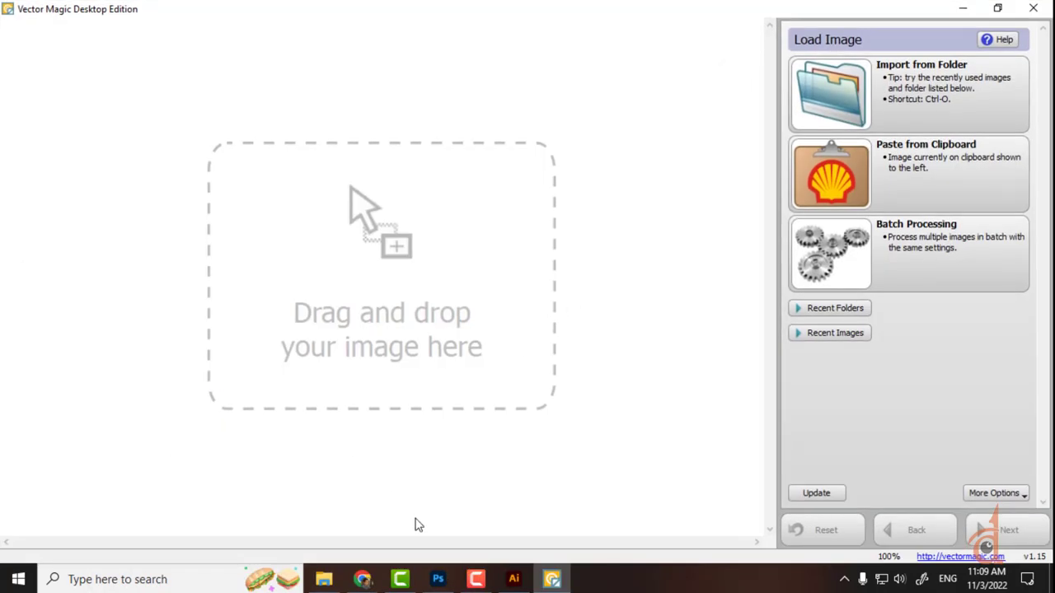
Switch to the browser's shell image search and copy the Depositphotos scallop shell picture
click(511, 579)
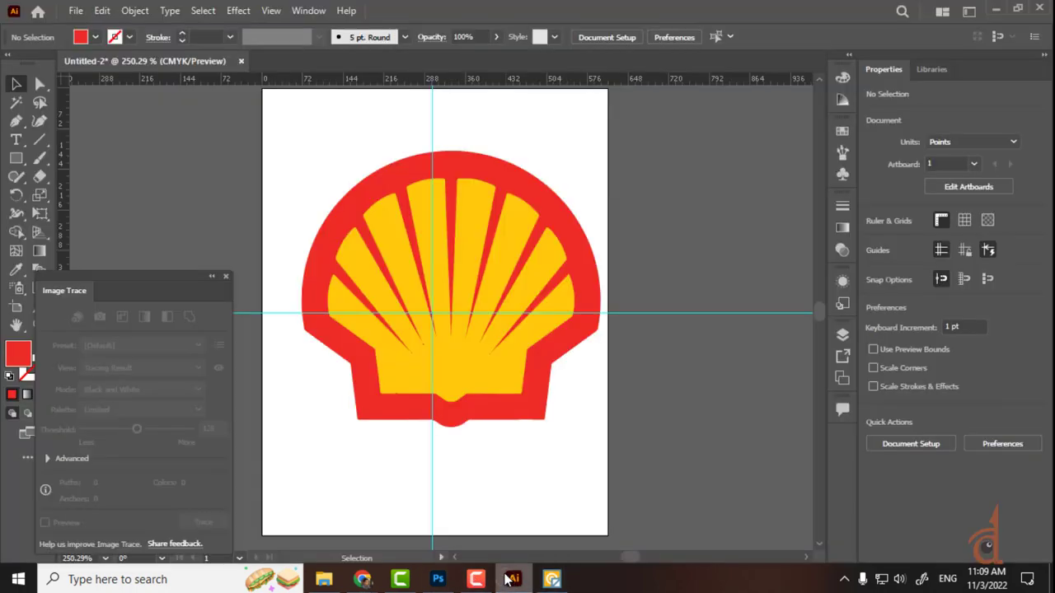
mouse_move(364, 580)
click(309, 526)
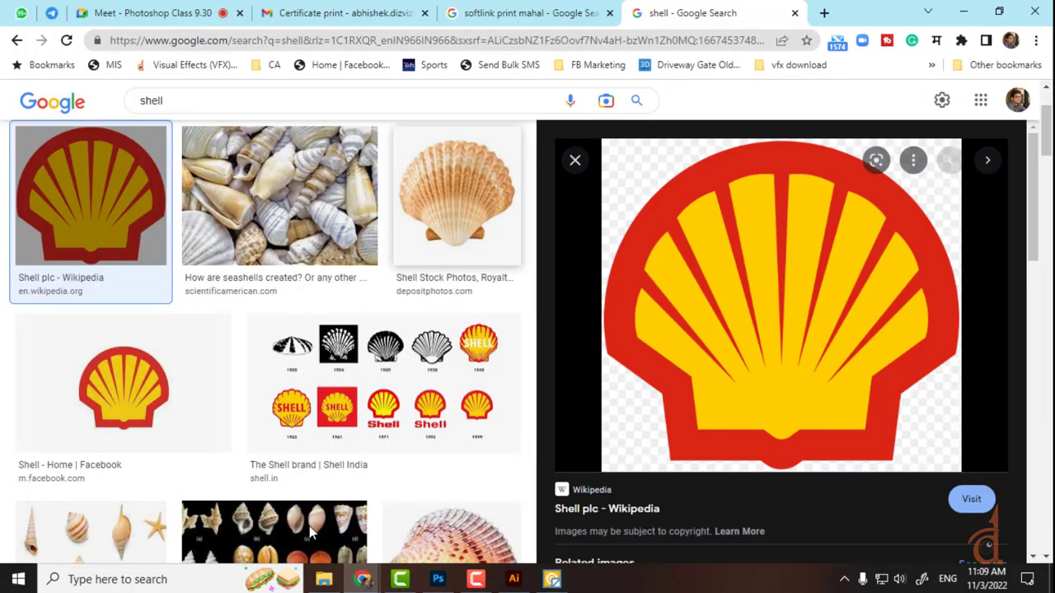
key(Right)
key(Right)
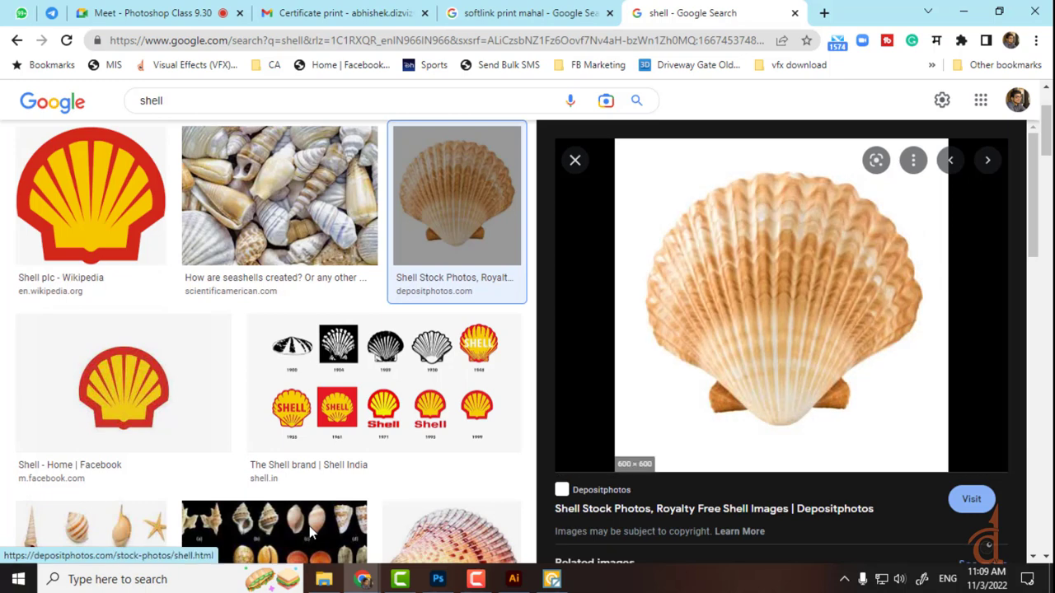
key(Return)
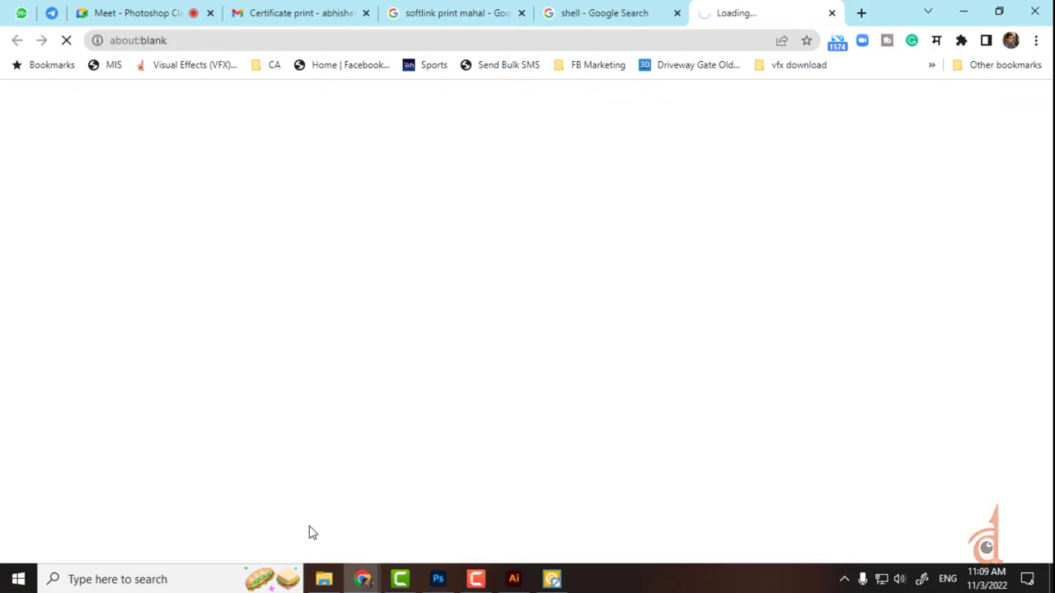
click(832, 13)
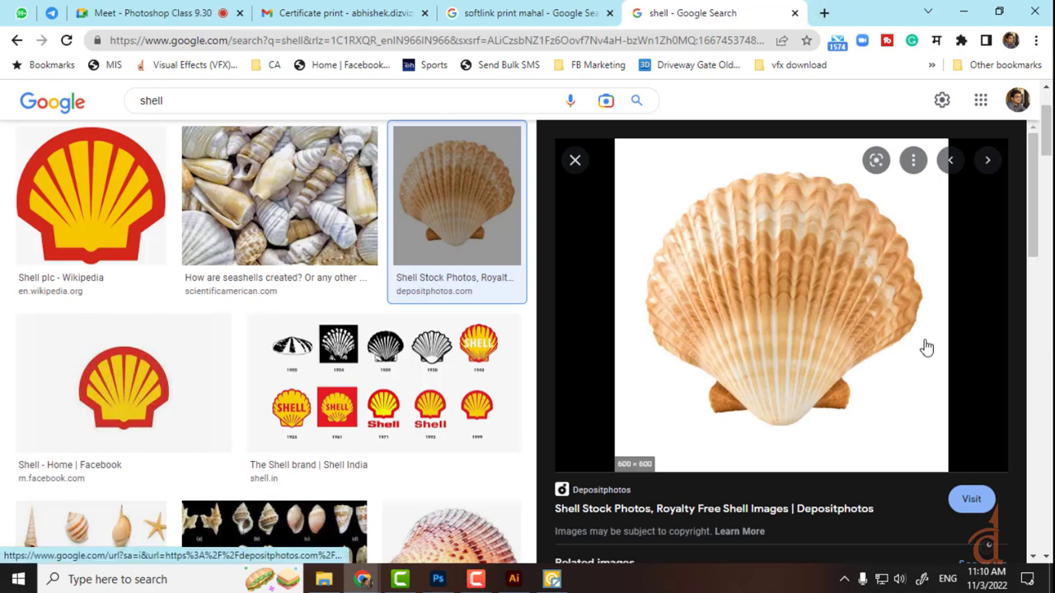
right_click(922, 349)
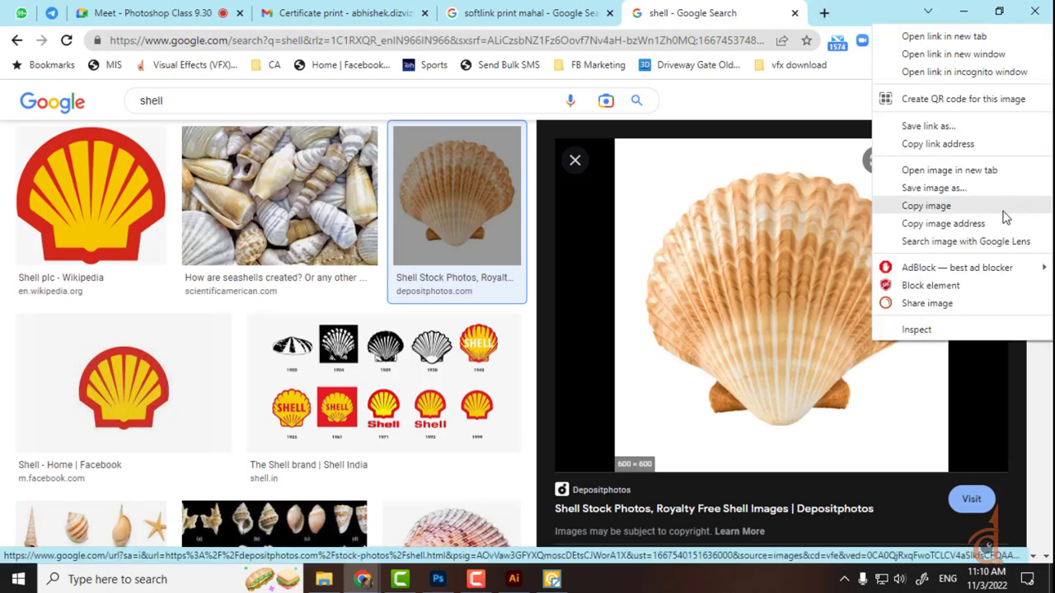
click(1004, 216)
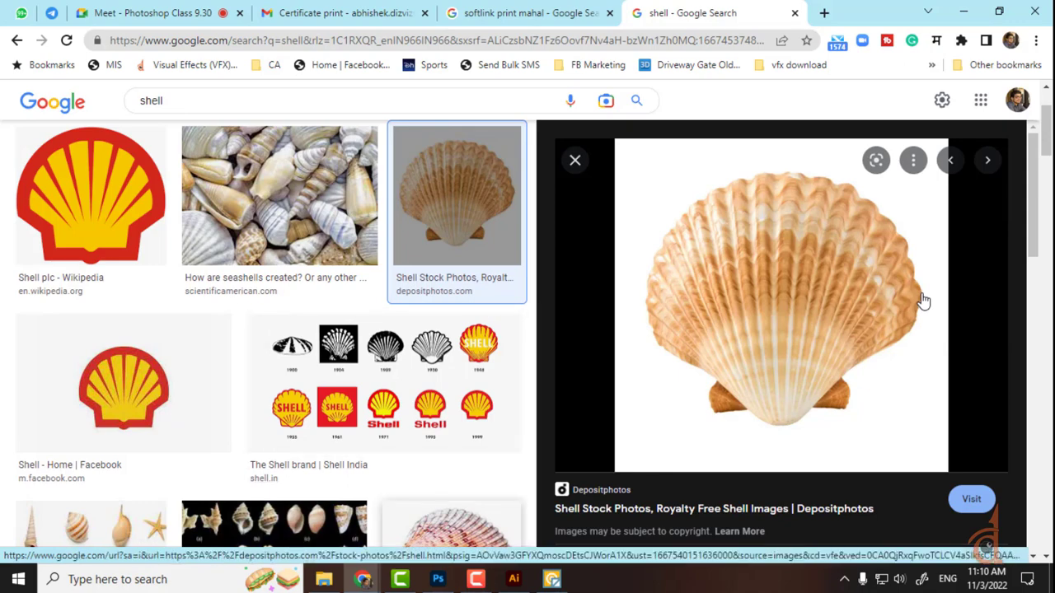
Paste the scallop shell picture into the Illustrator document and apply Image Trace to it
click(514, 579)
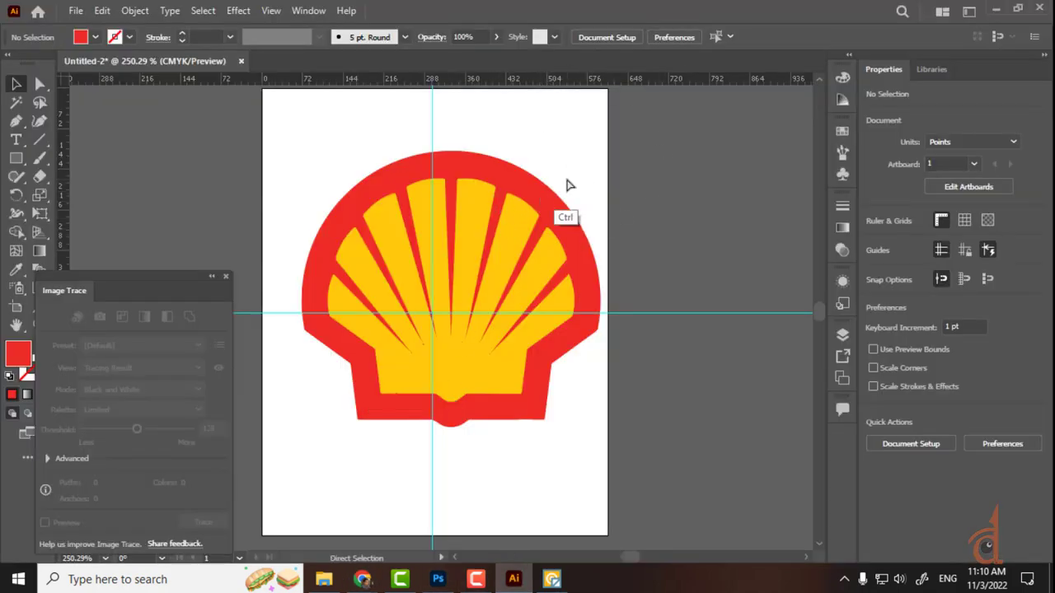
key(ctrl+v)
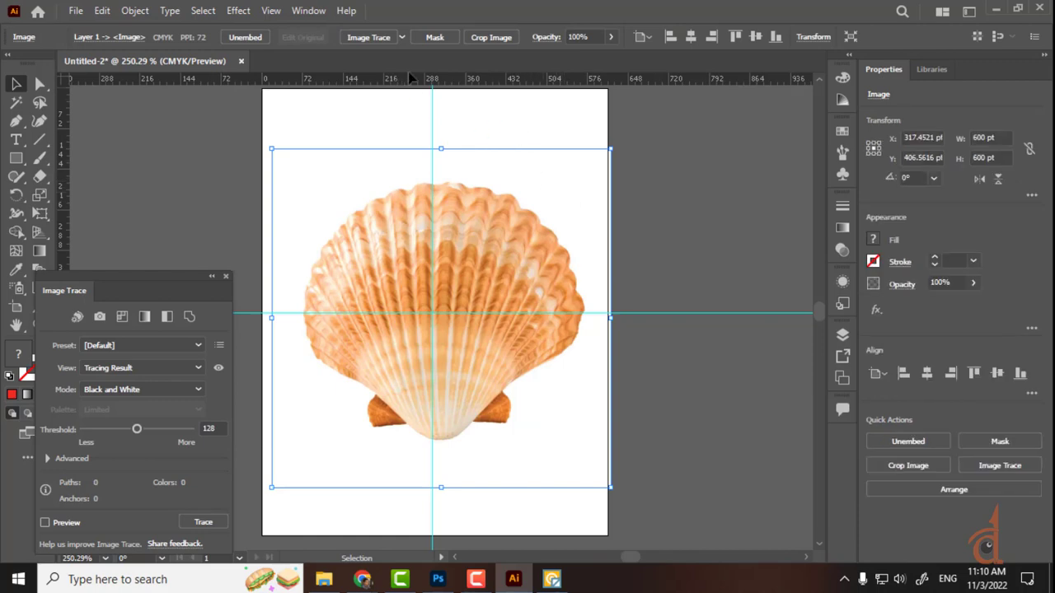
click(375, 36)
Apply the Low Fidelity Photo preset to the scallop shell tracing
click(277, 37)
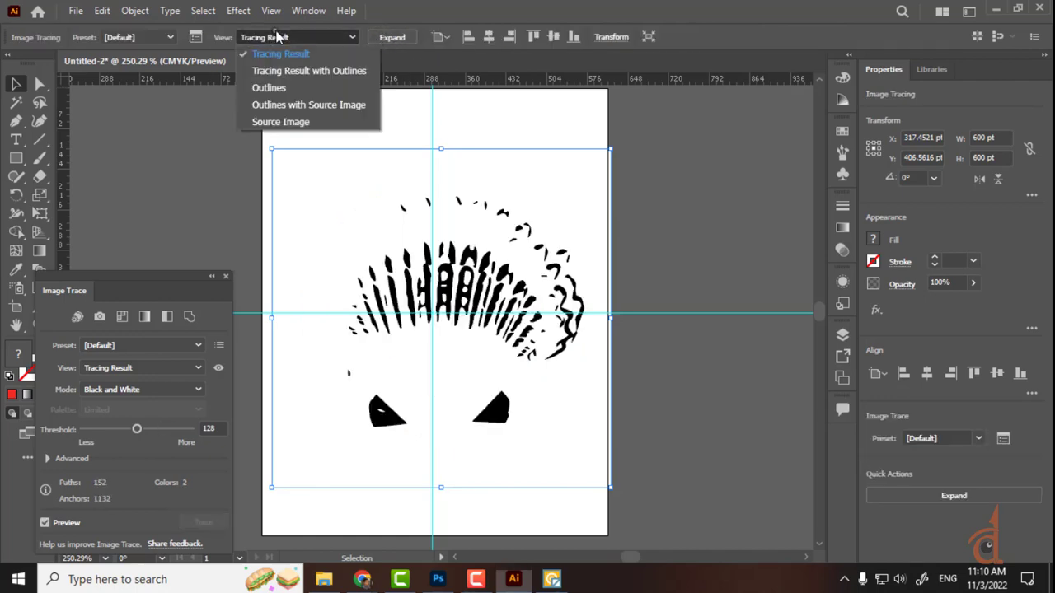
click(197, 44)
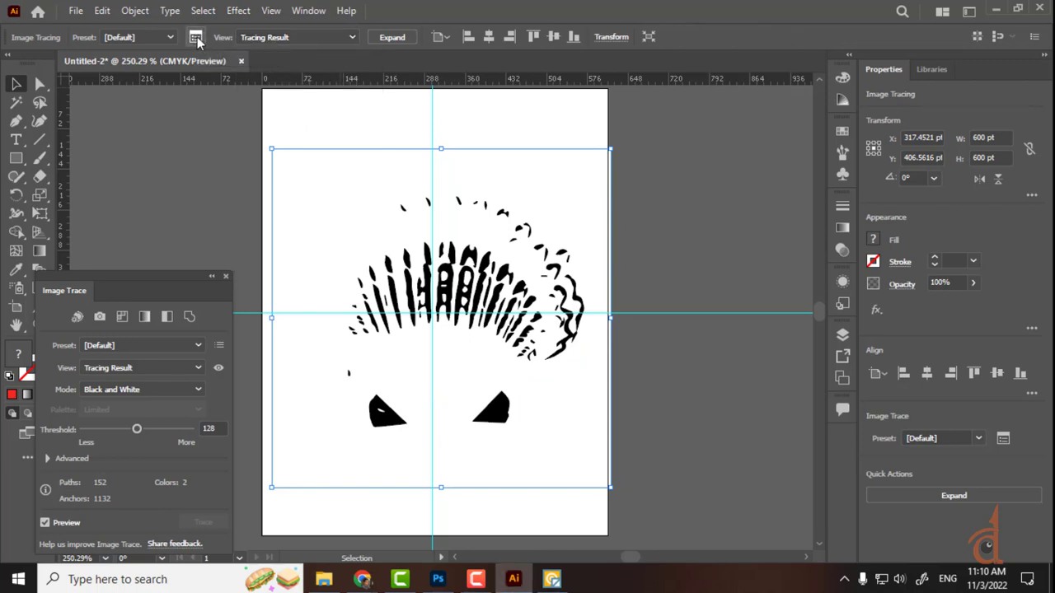
click(256, 37)
click(198, 41)
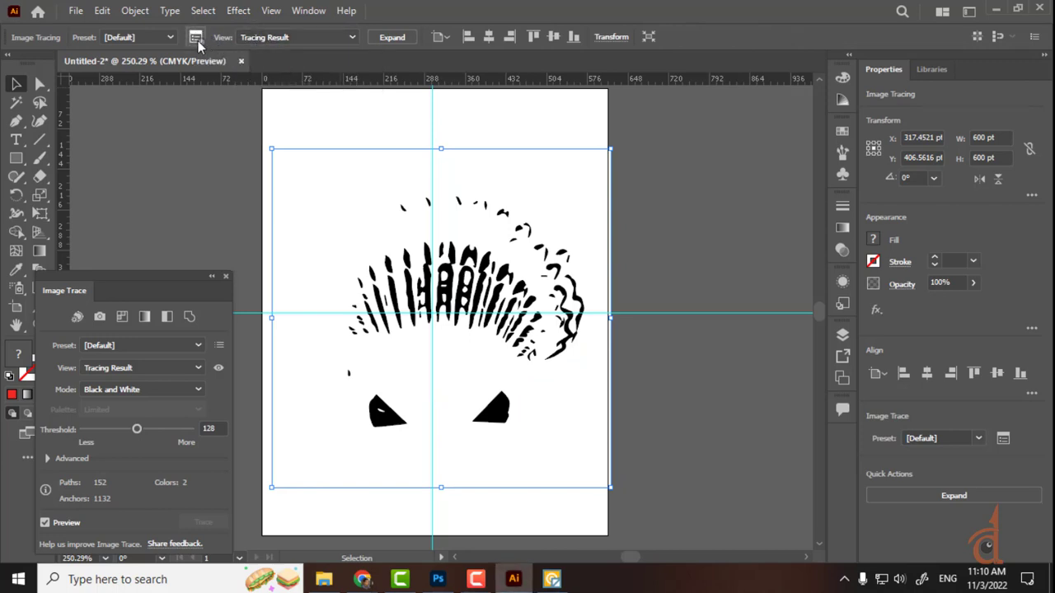
click(170, 36)
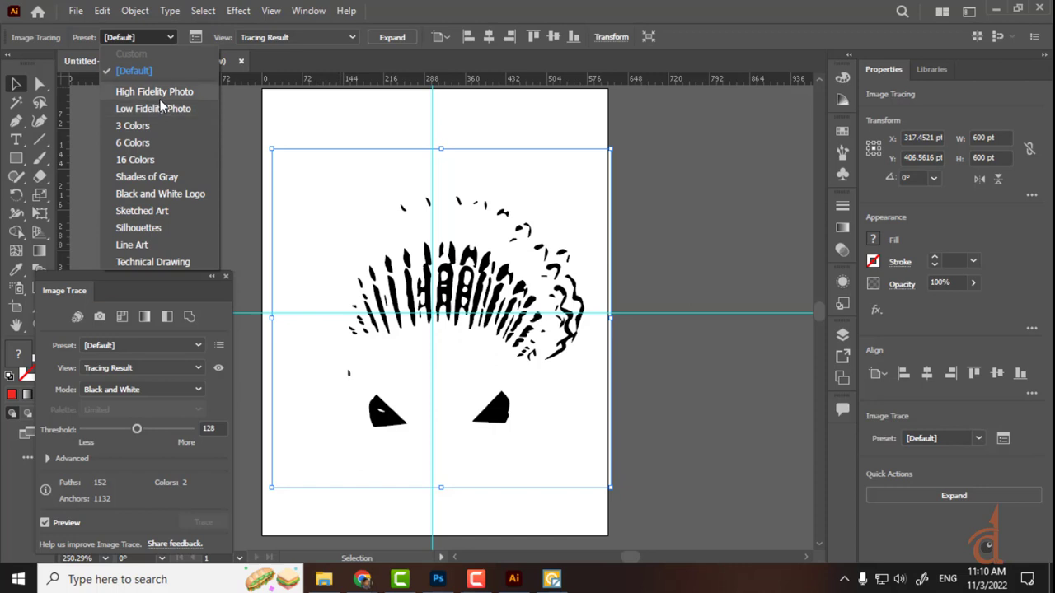
click(160, 102)
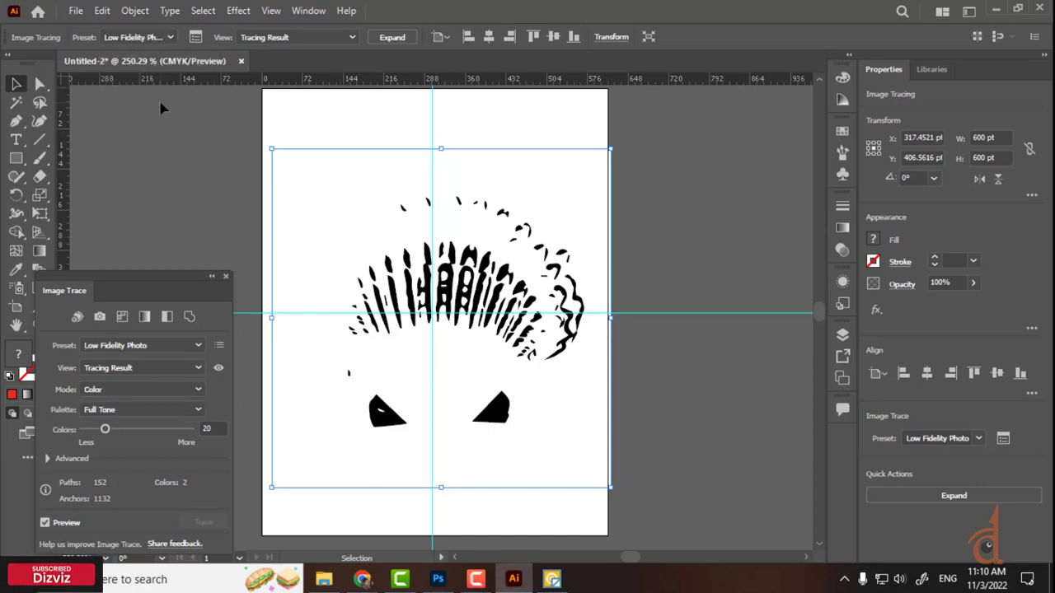
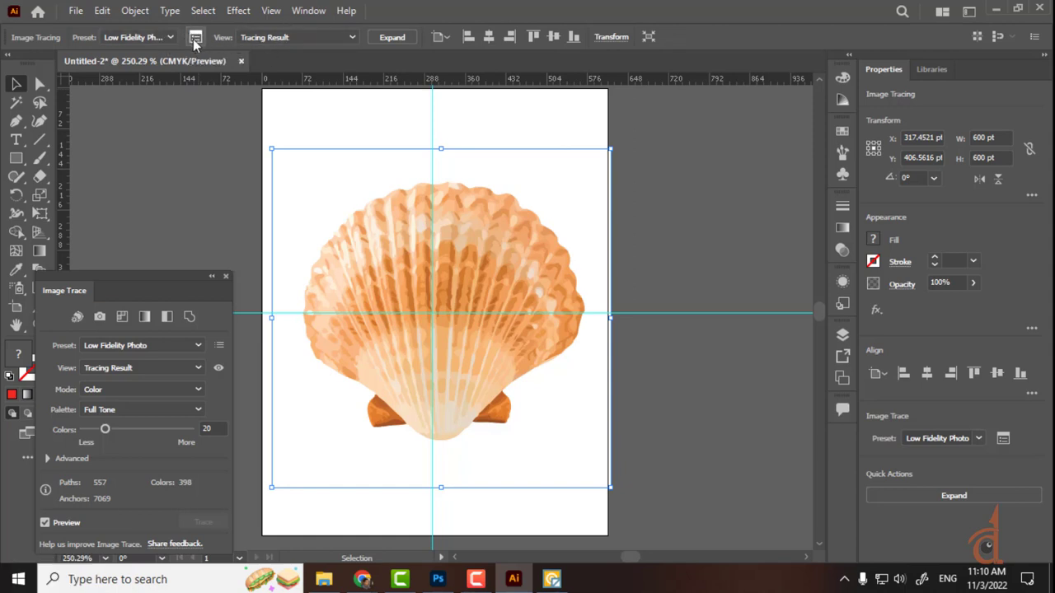
Move the Image Trace settings higher on the screen and expand their advanced options
drag(144, 275, 157, 95)
click(73, 282)
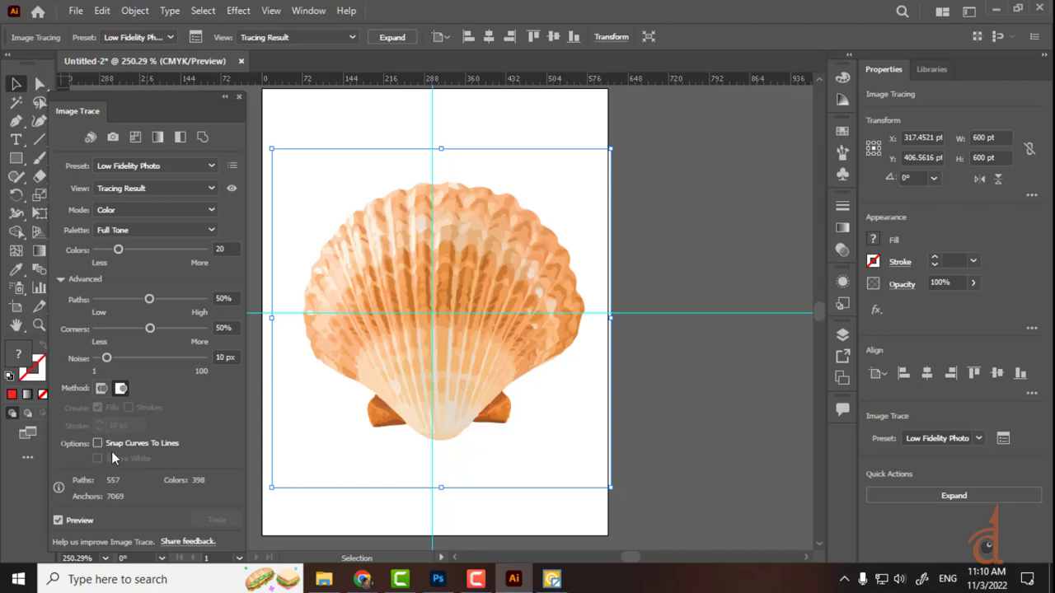
Move the scallop shell tracing beside the Shell logo and expand it into editable paths
mouse_move(131, 101)
mouse_down()
mouse_move(133, 64)
mouse_move(123, 75)
mouse_up()
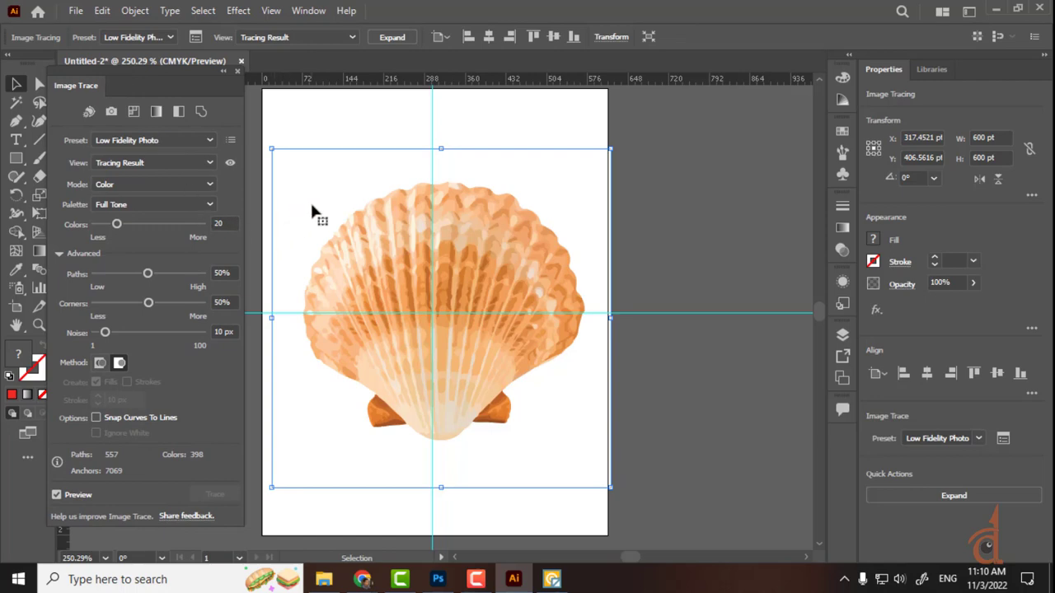
mouse_move(312, 205)
mouse_down()
mouse_move(470, 171)
mouse_move(565, 210)
mouse_move(563, 200)
mouse_up()
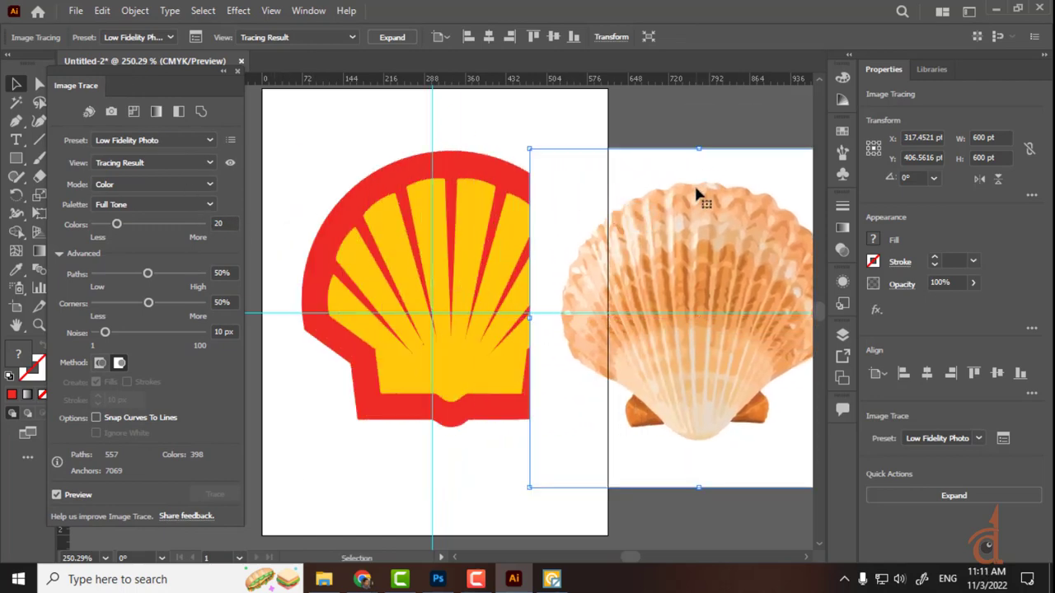
click(384, 38)
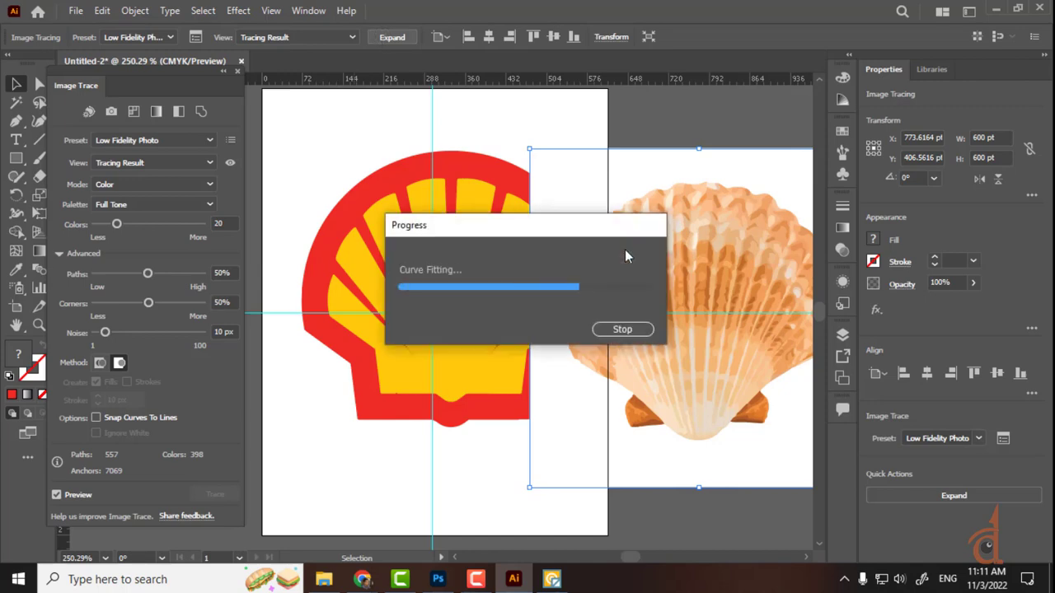
drag(709, 176, 543, 191)
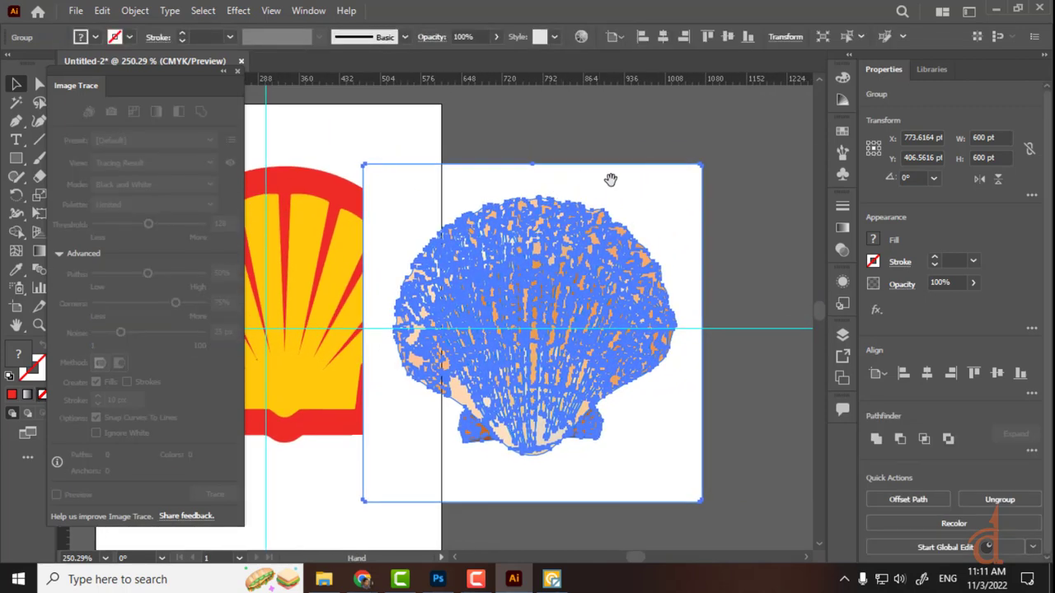
Isolate the expanded shell group and delete its white background shape
click(680, 142)
double_click(678, 183)
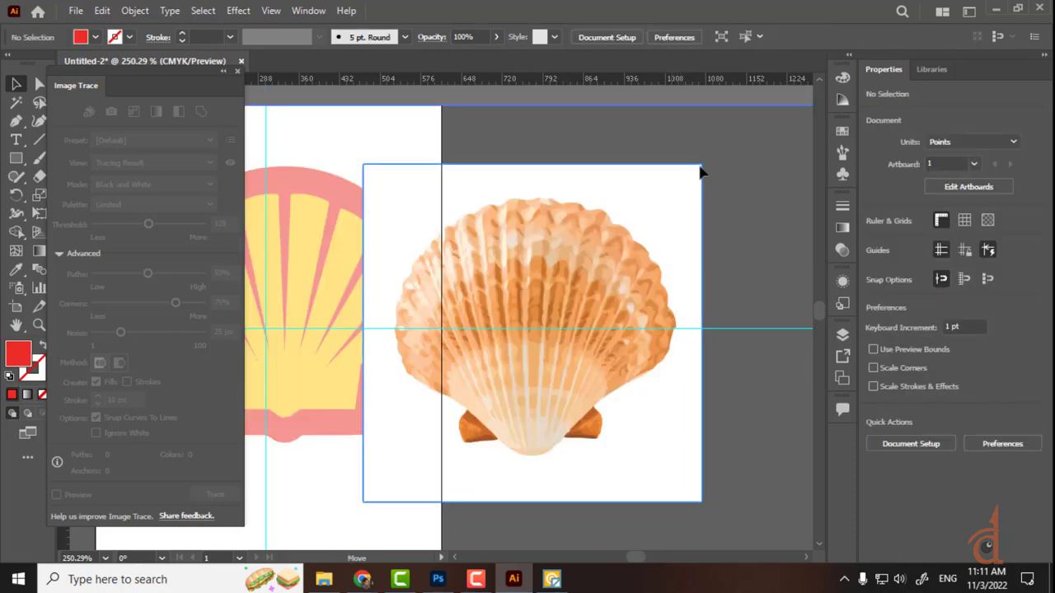
drag(702, 165, 740, 144)
key(Delete)
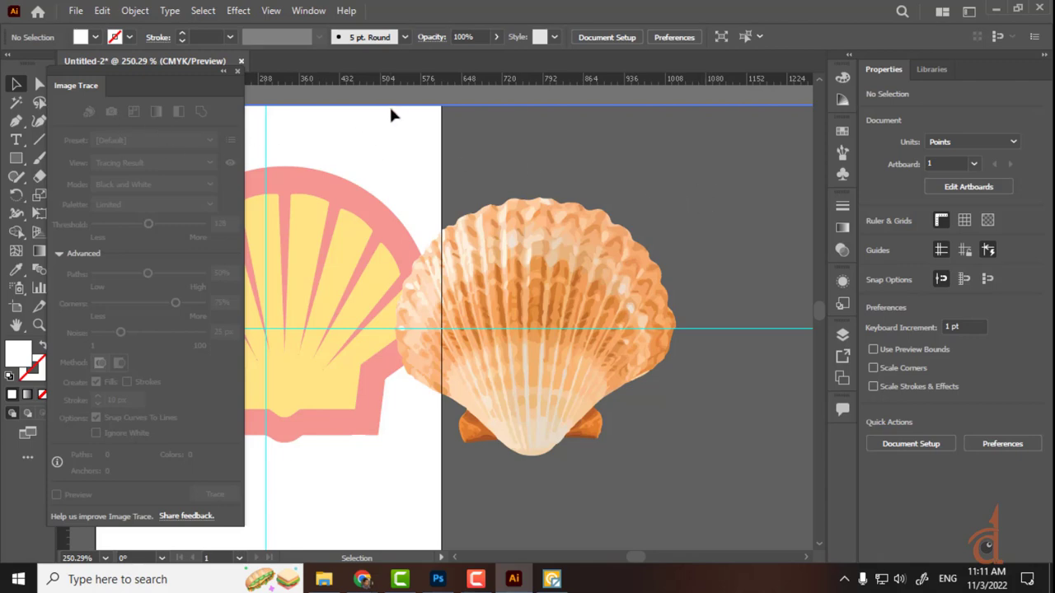
Move the Image Trace settings lower on the screen and place the traced shell clear of the Shell logo
drag(146, 77, 149, 187)
click(79, 95)
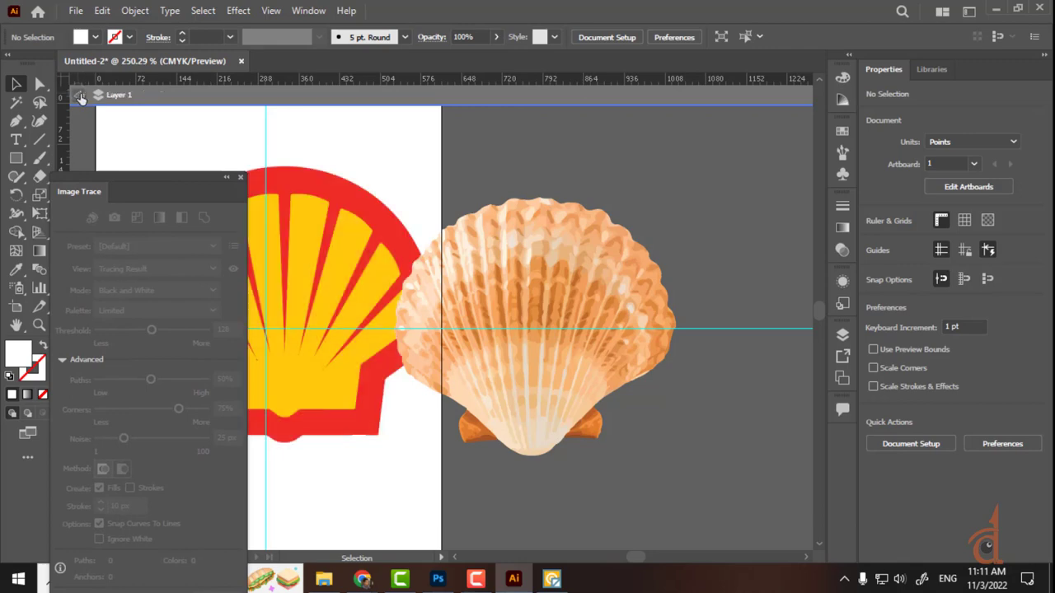
drag(642, 289, 748, 236)
click(673, 419)
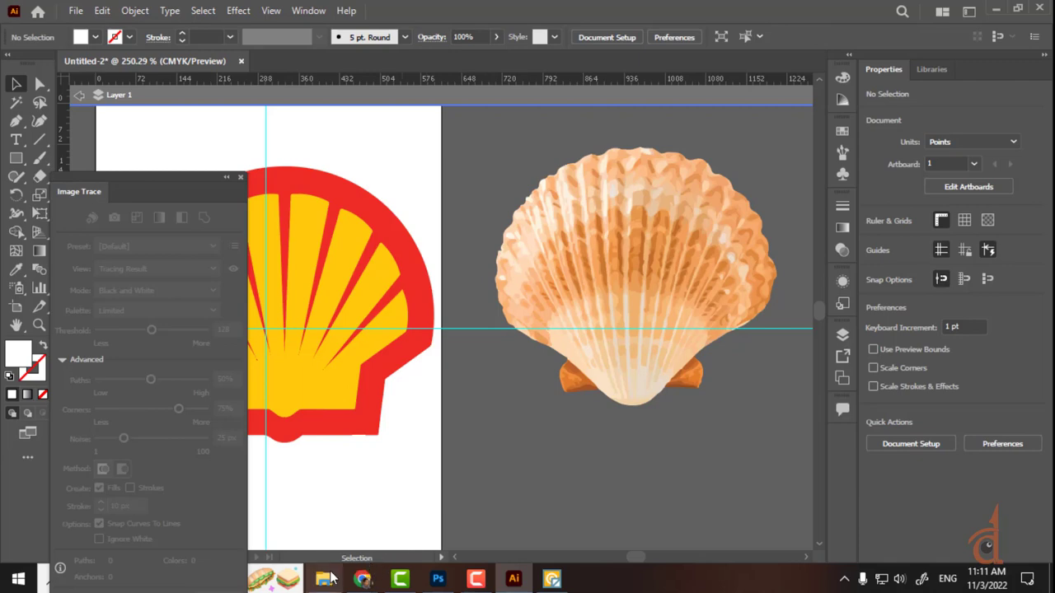
Open Paint and paste the copied scallop shell picture into the blank image
mouse_move(363, 582)
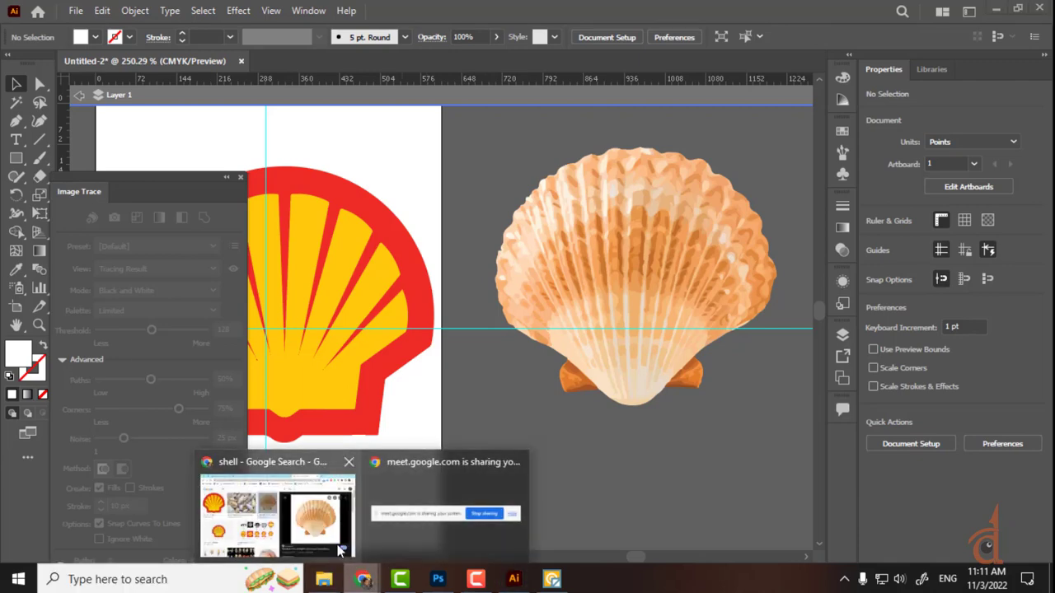
click(147, 579)
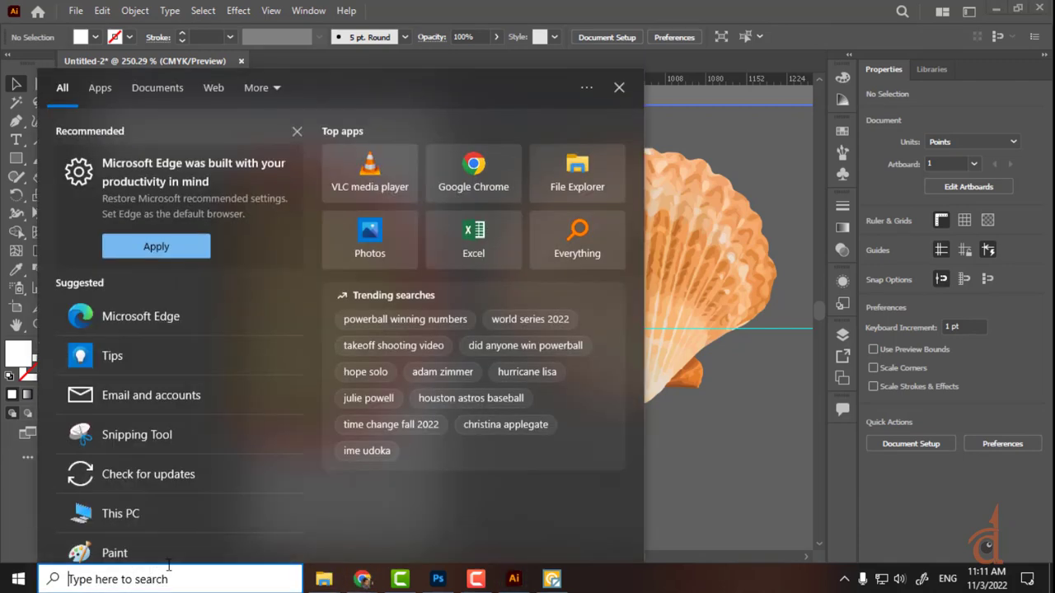
click(155, 548)
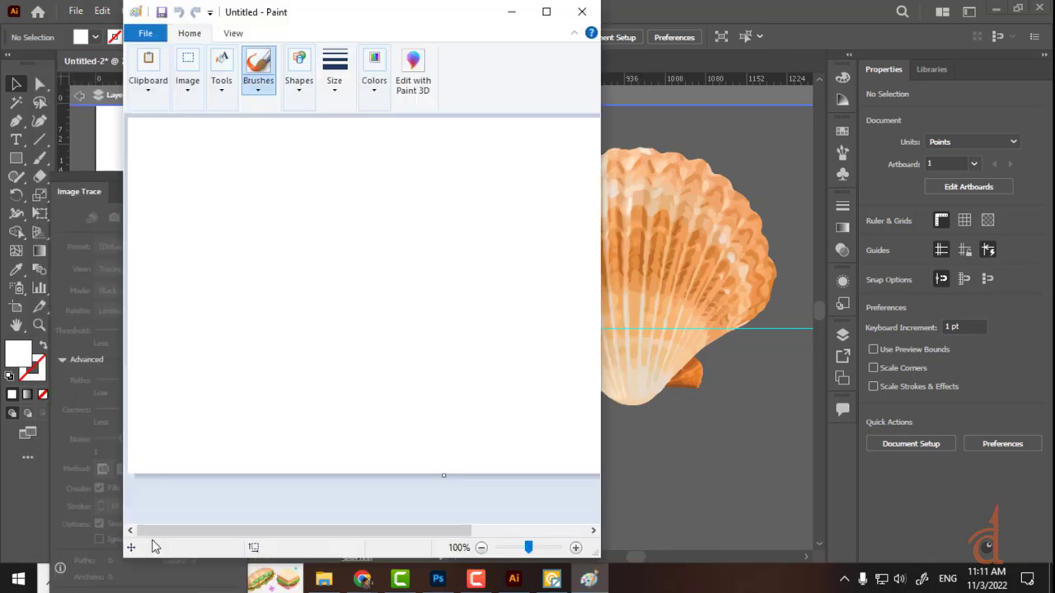
key(ctrl+v)
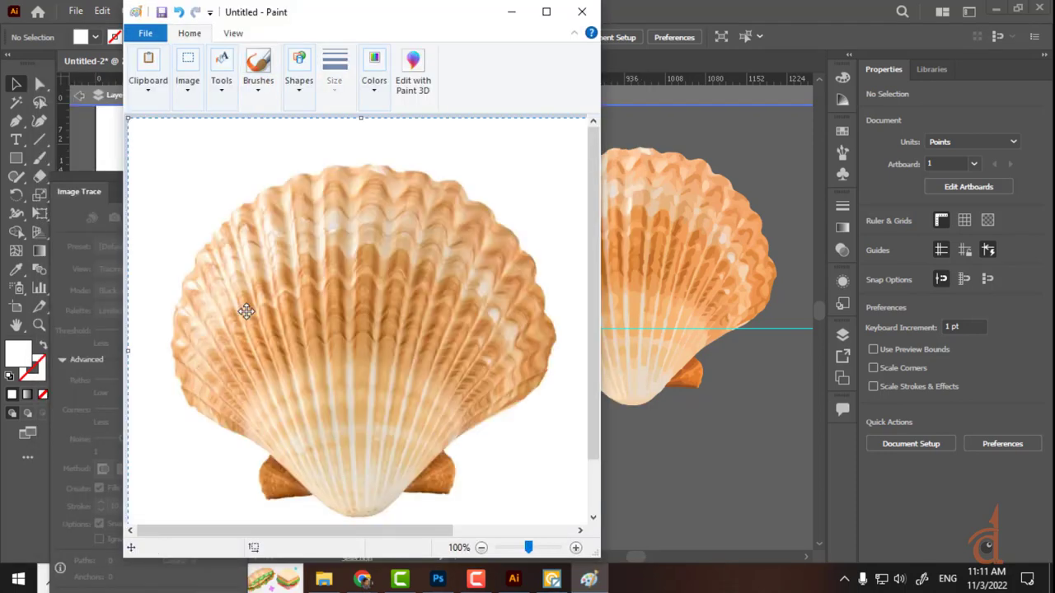
Save the pasted shell picture to the Desktop as a PNG named aaa
click(145, 33)
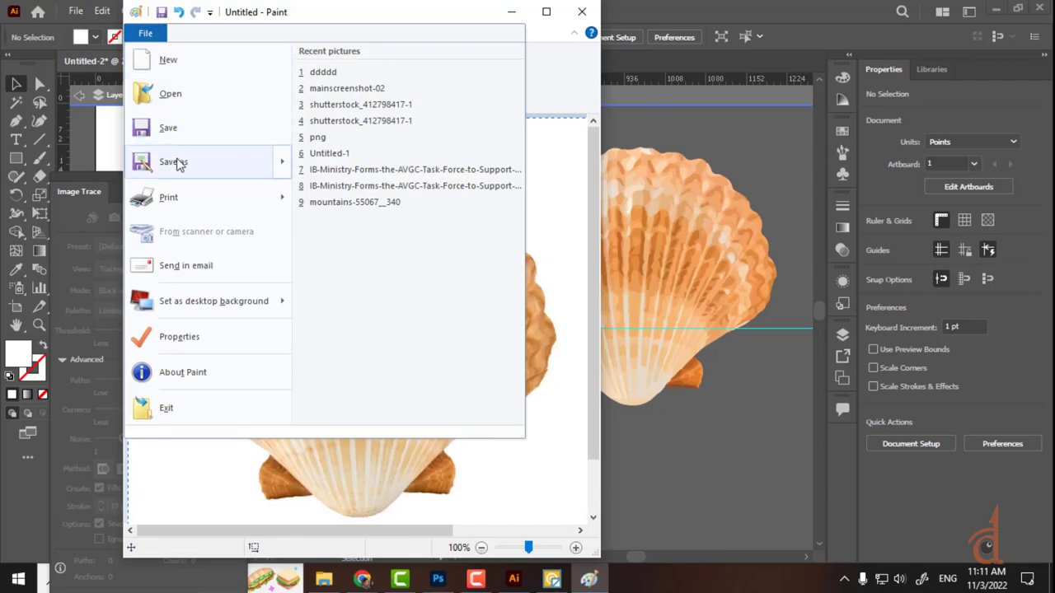
mouse_move(177, 163)
key(Escape)
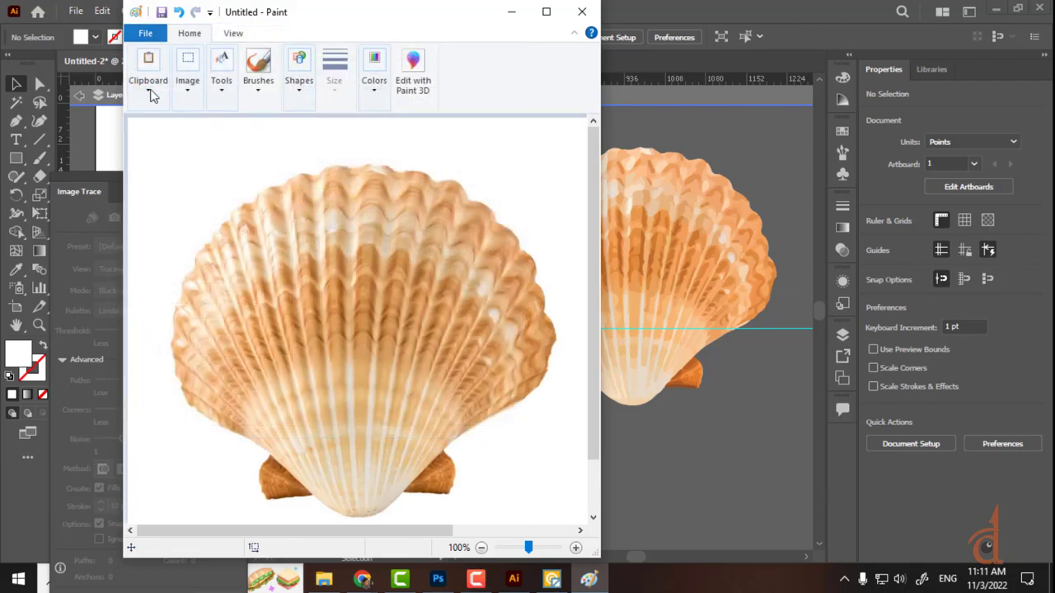
key(ctrl+s)
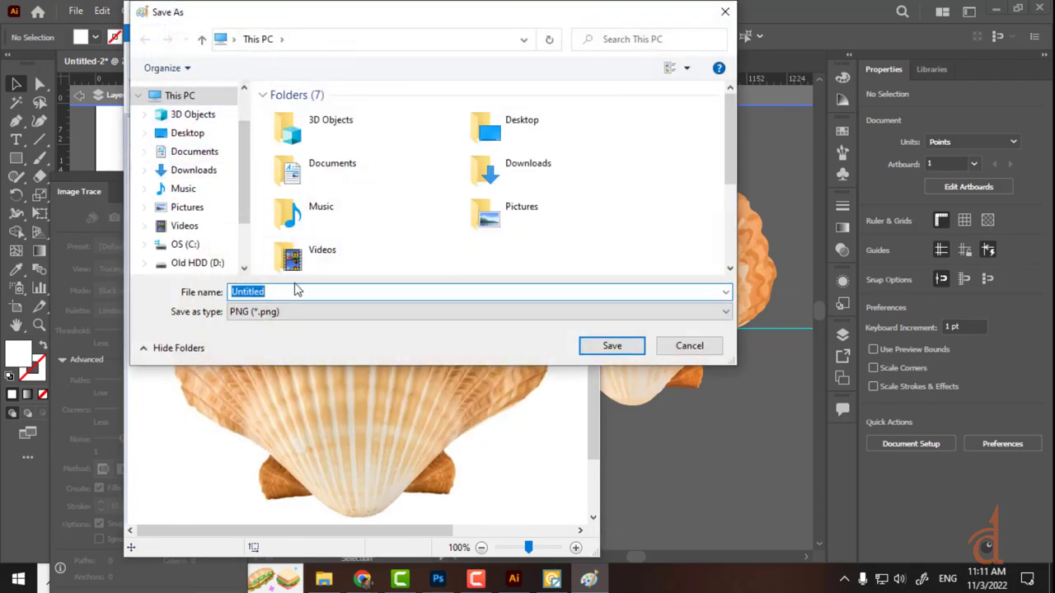
text(aaa)
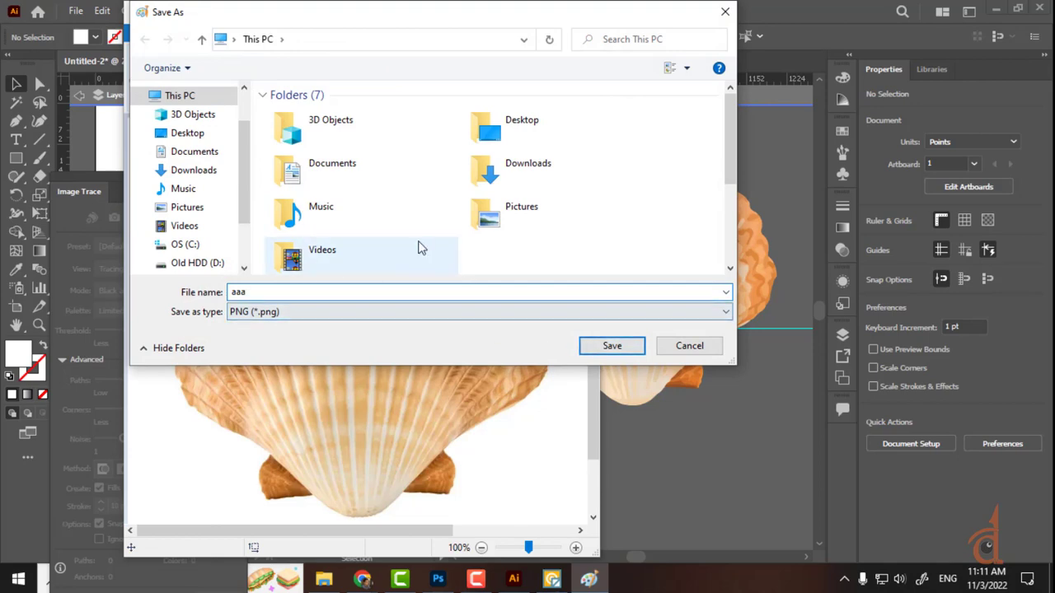
click(188, 134)
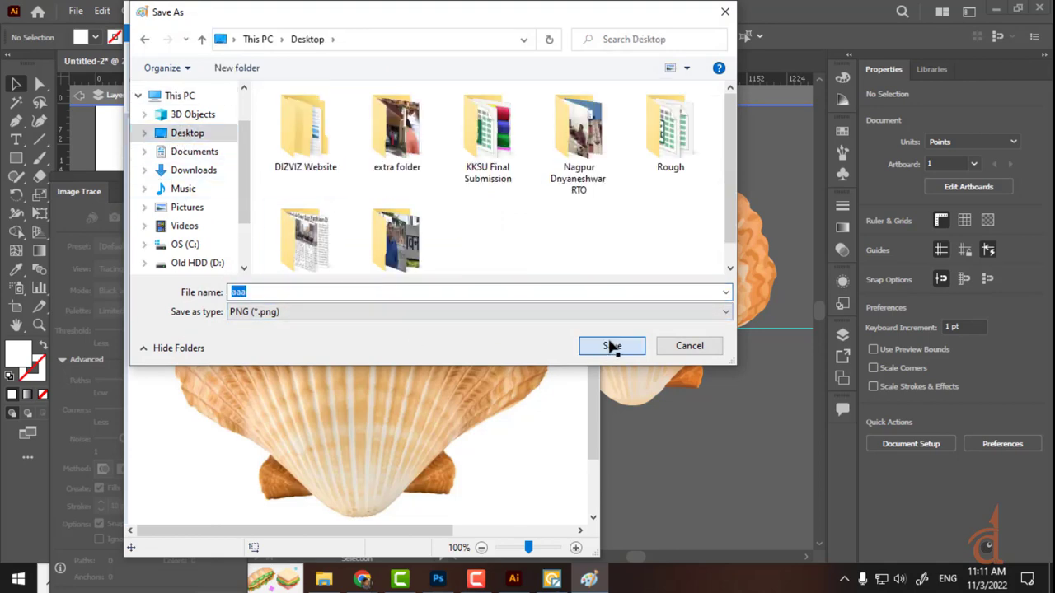
click(608, 347)
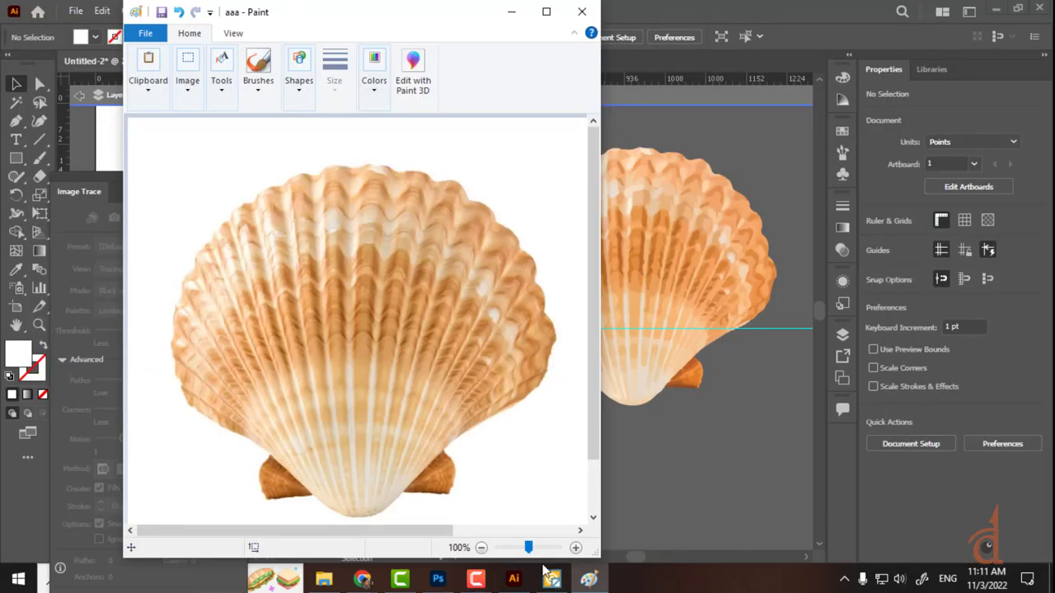
Switch to Vector Magic and reduce its maximized window to a smaller size
click(551, 582)
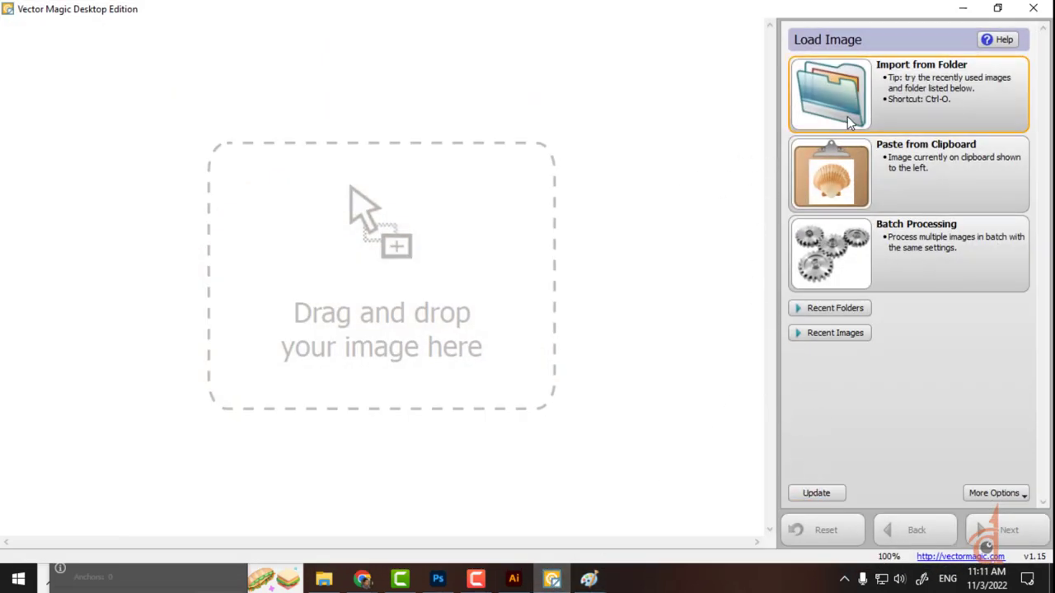
key(super)
key(Escape)
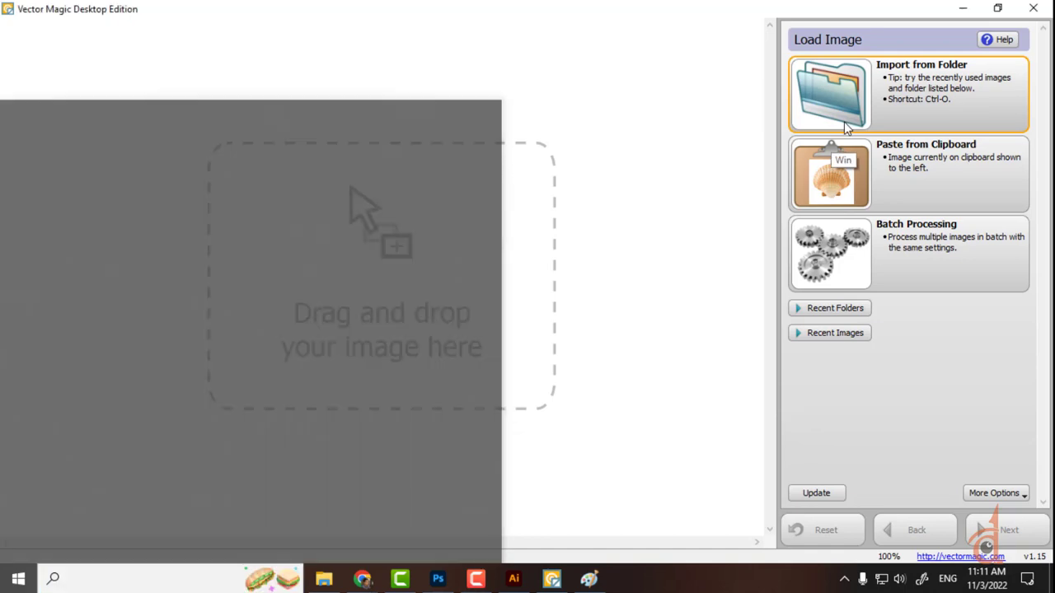
click(997, 7)
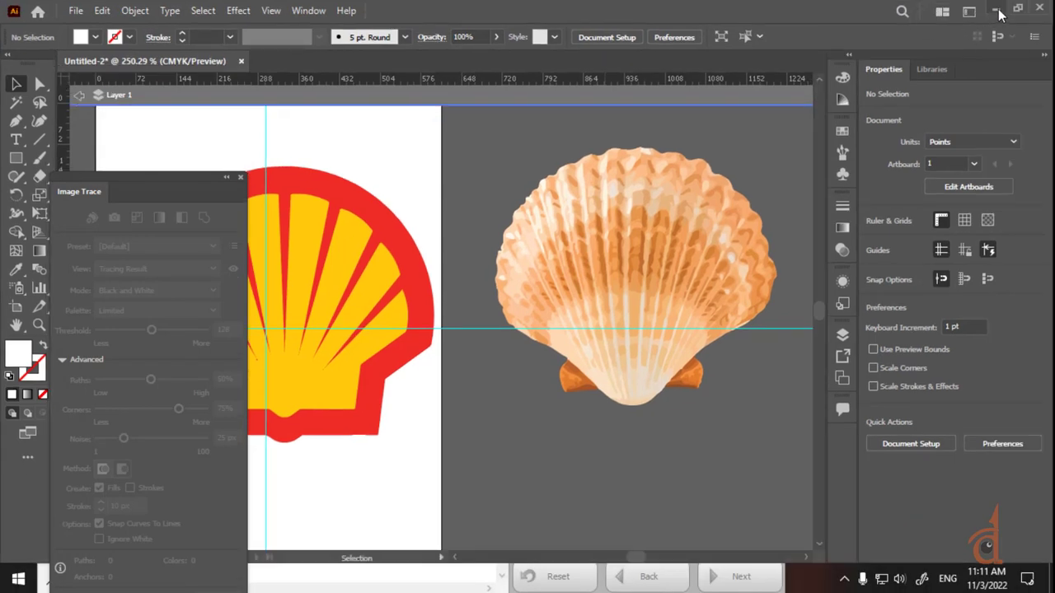
Minimize the other application windows and close Paint to uncover the desktop behind Vector Magic
click(996, 9)
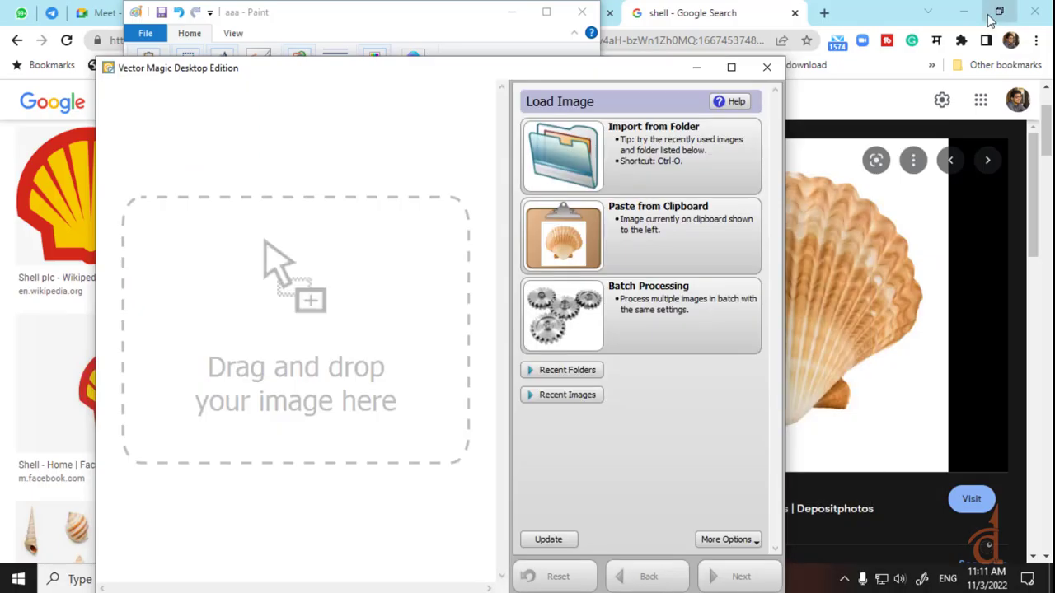
click(977, 12)
click(979, 12)
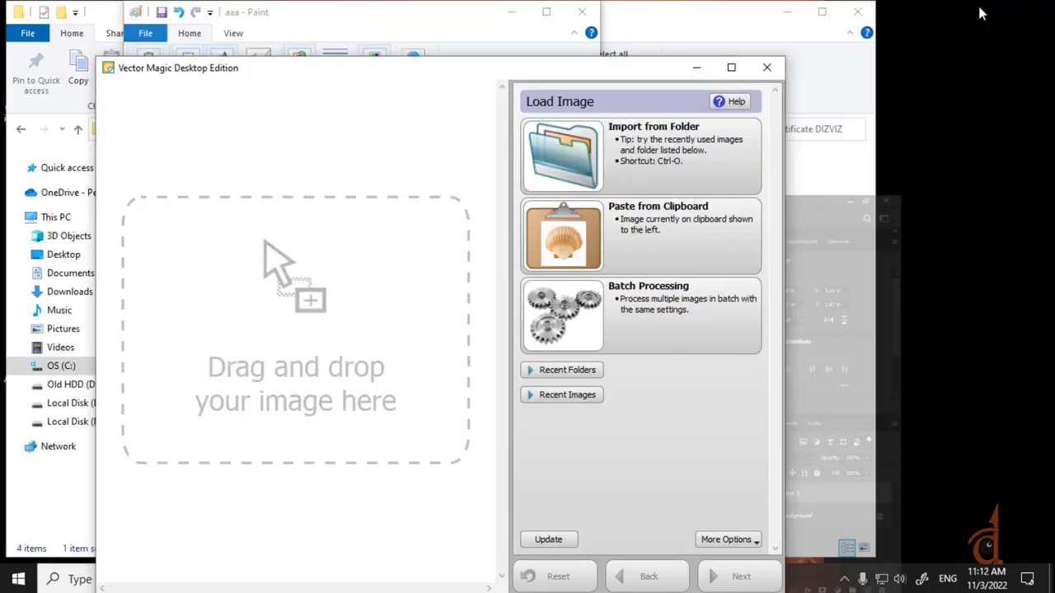
click(788, 11)
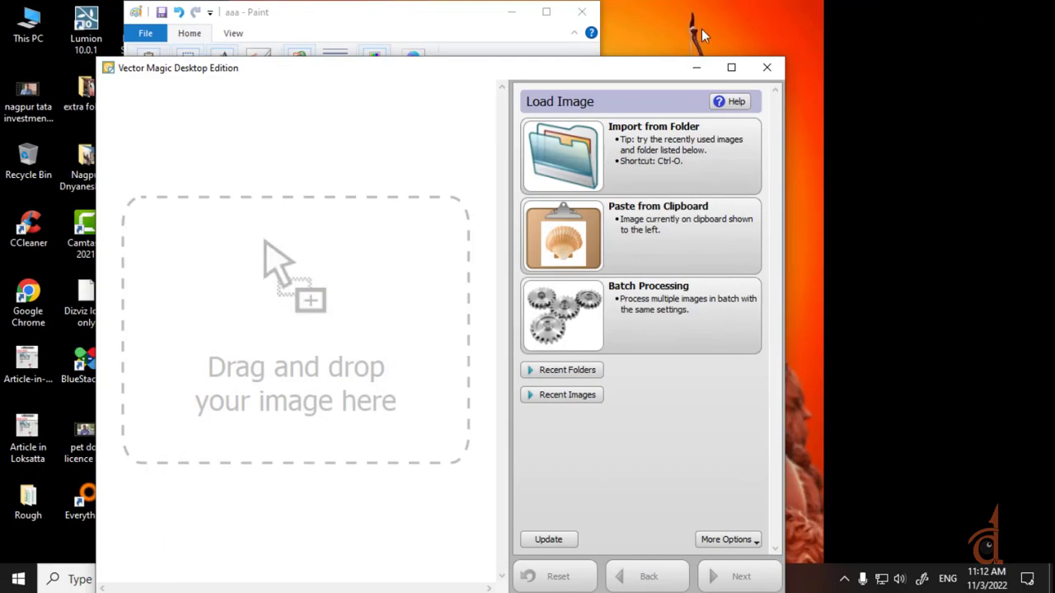
click(511, 11)
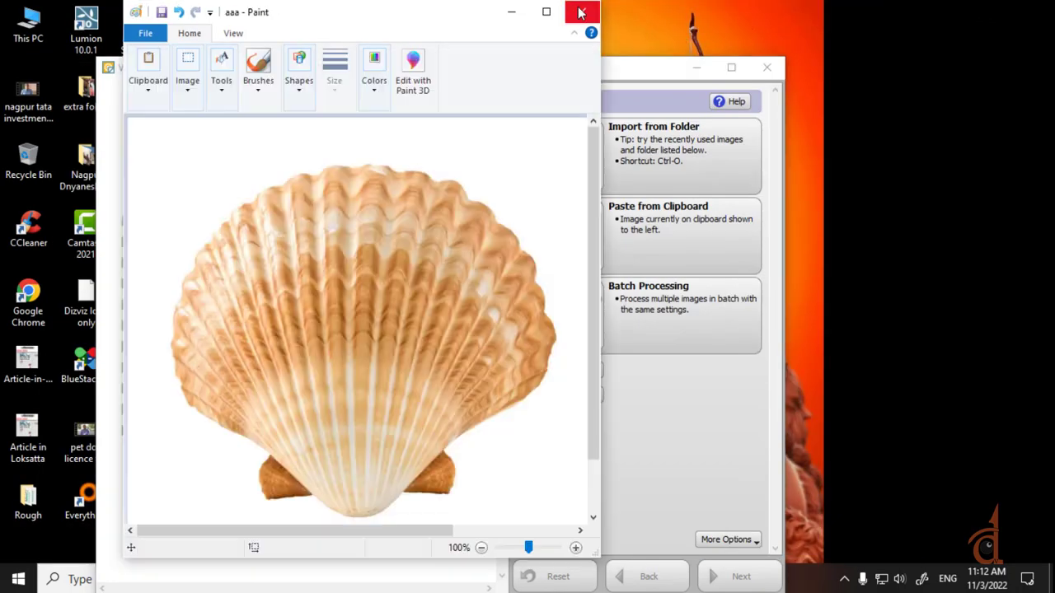
Load the aaa picture from the desktop into Vector Magic, maximize the window, and vectorize the picture in Fully Automatic mode
drag(441, 60, 659, 40)
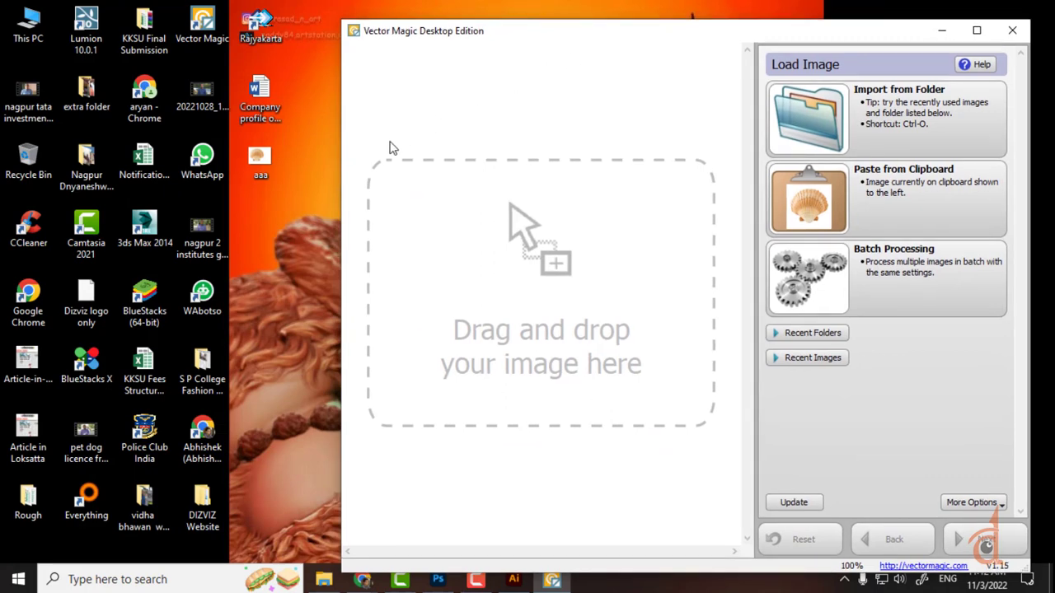
drag(264, 155, 502, 176)
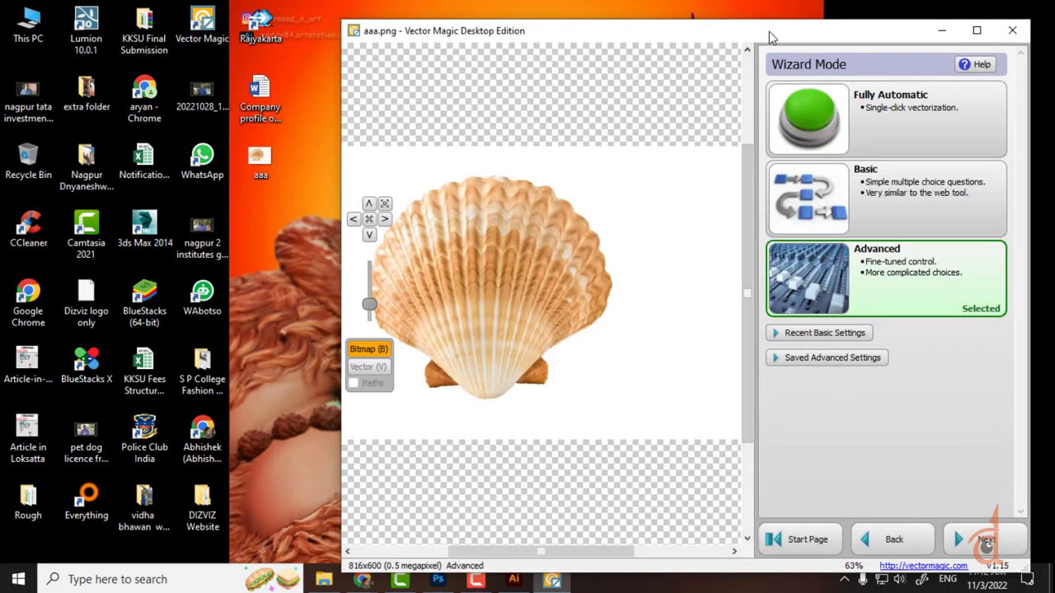
drag(769, 32, 670, 1)
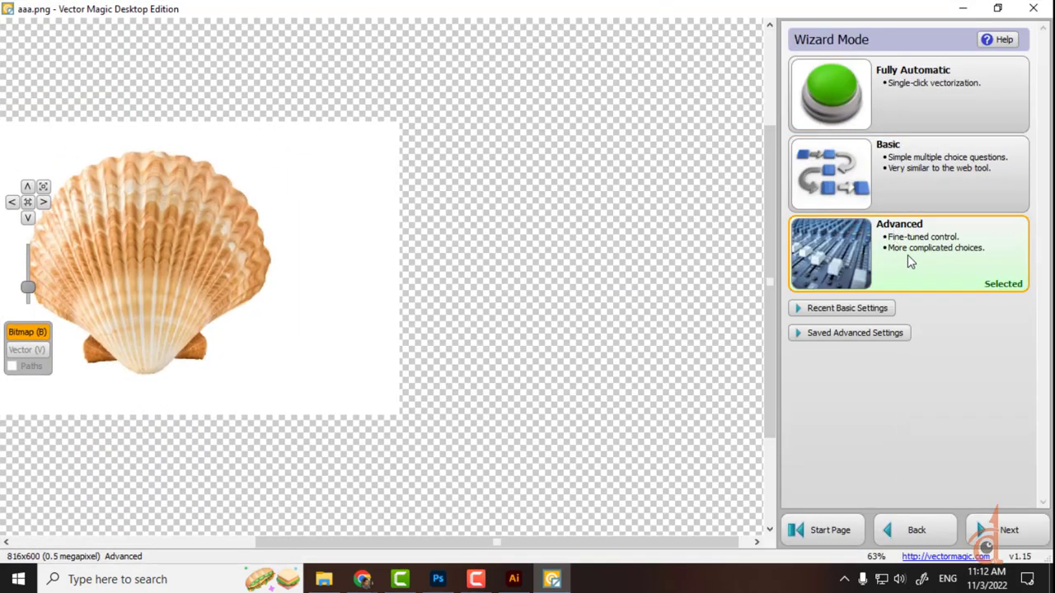
click(929, 118)
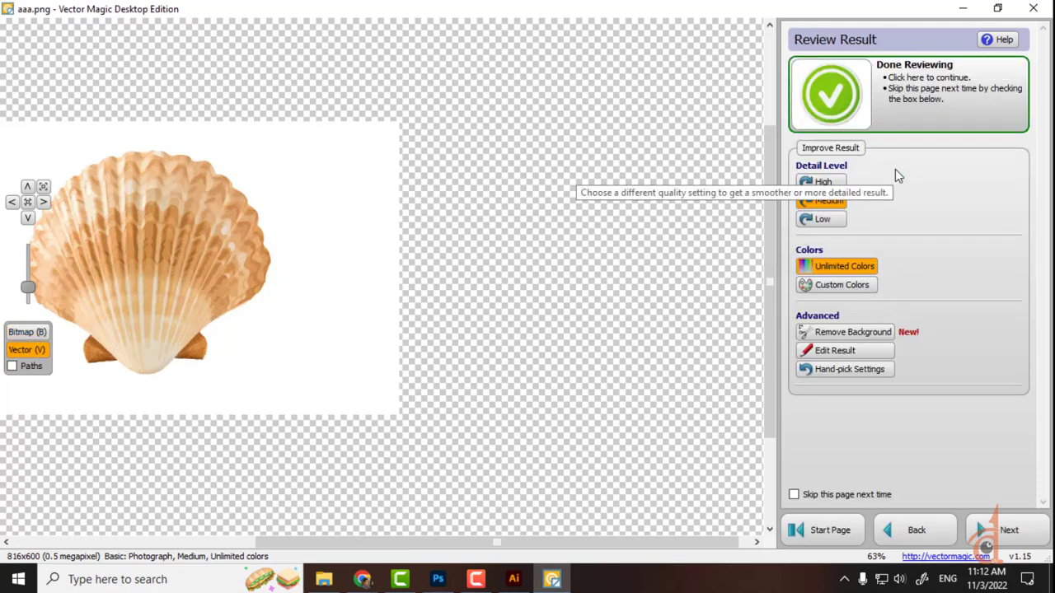
Remove the white background shape from the vectorized shell and return to reviewing the result
click(820, 332)
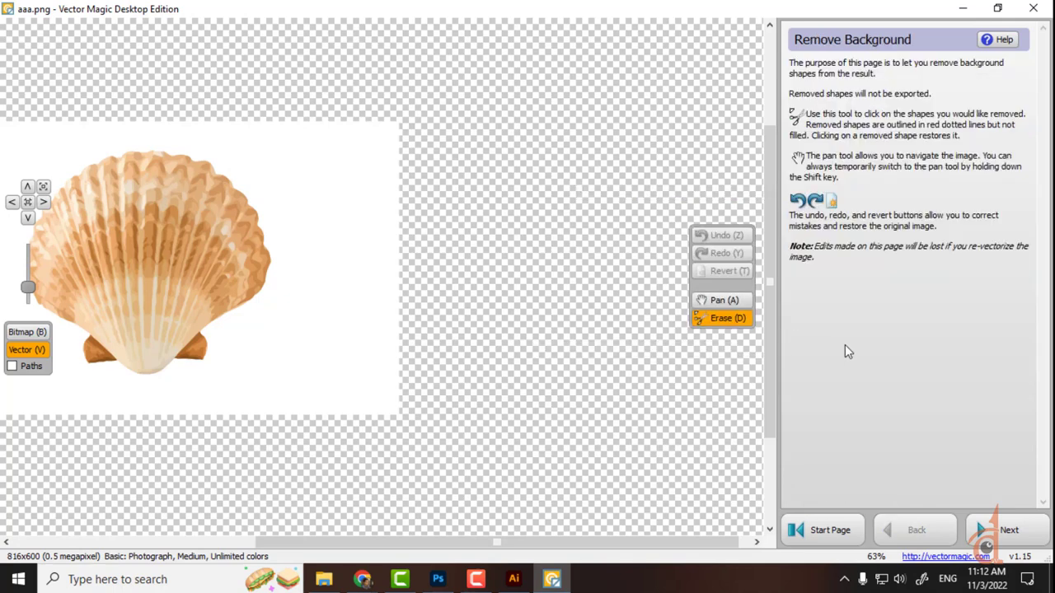
click(345, 208)
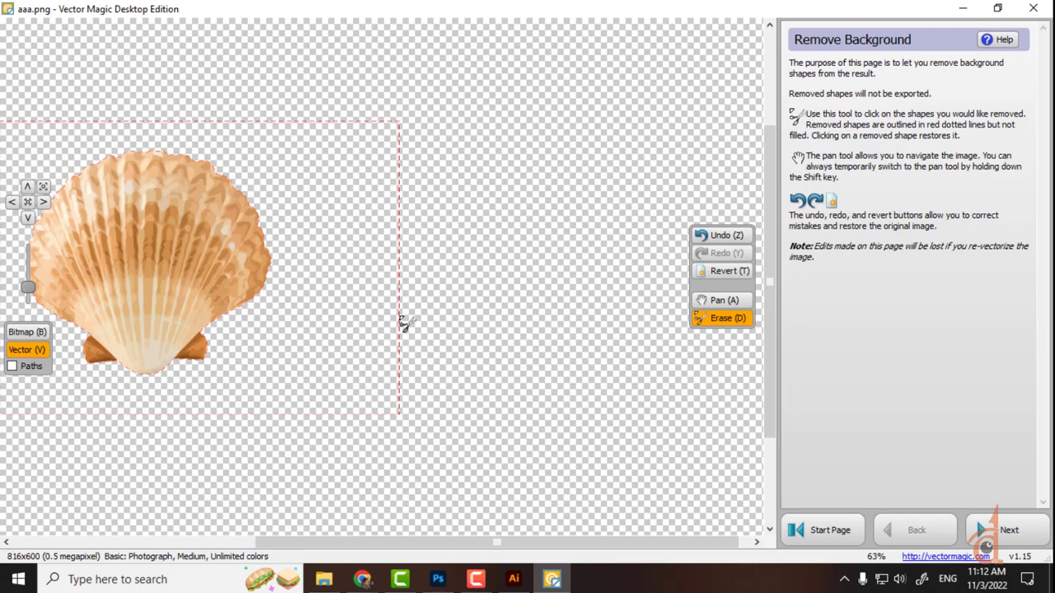
click(989, 529)
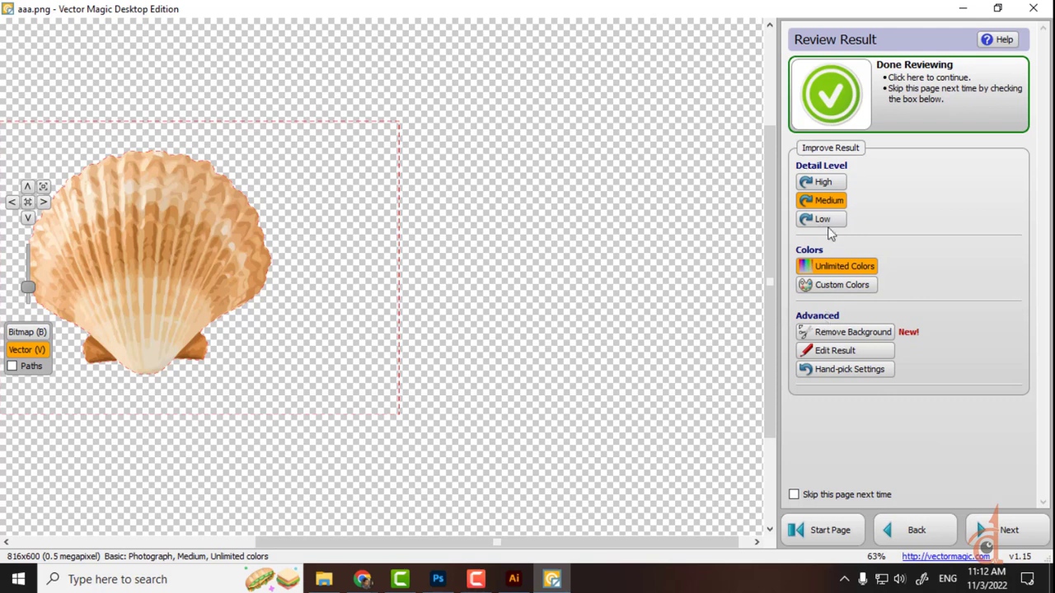
click(862, 281)
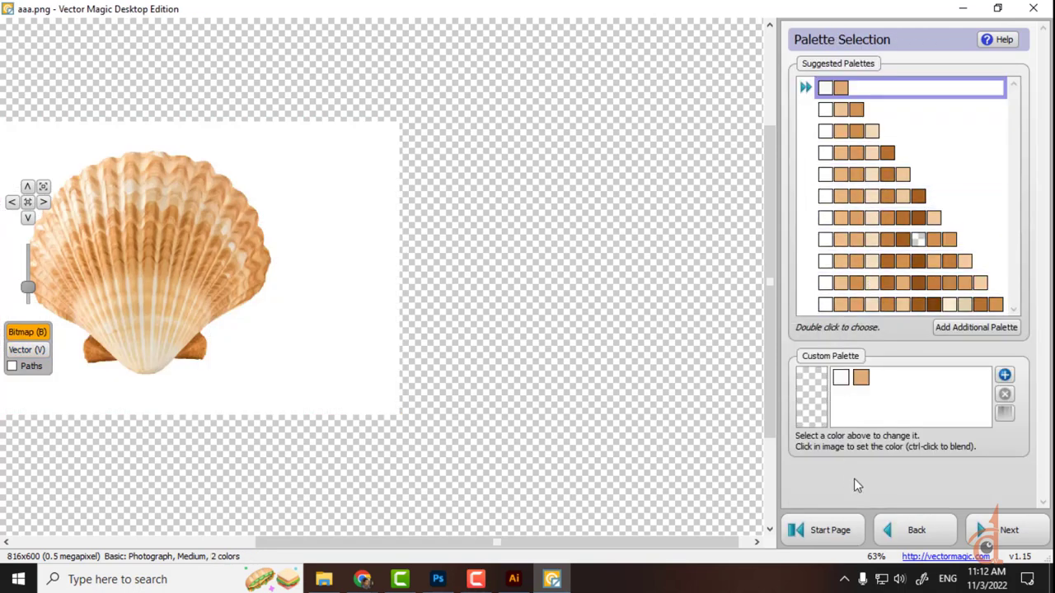
click(900, 532)
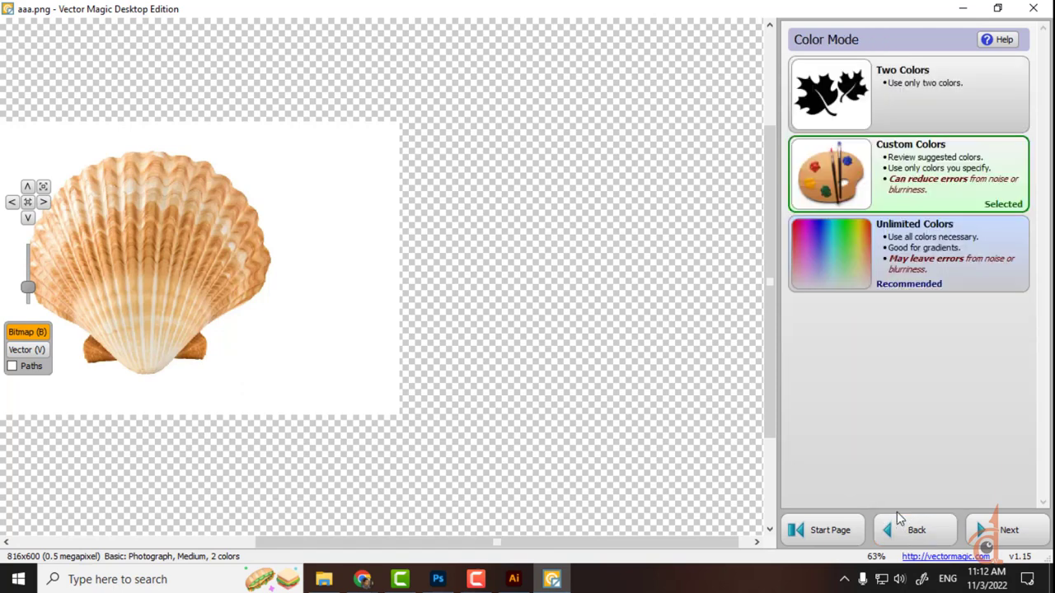
click(986, 532)
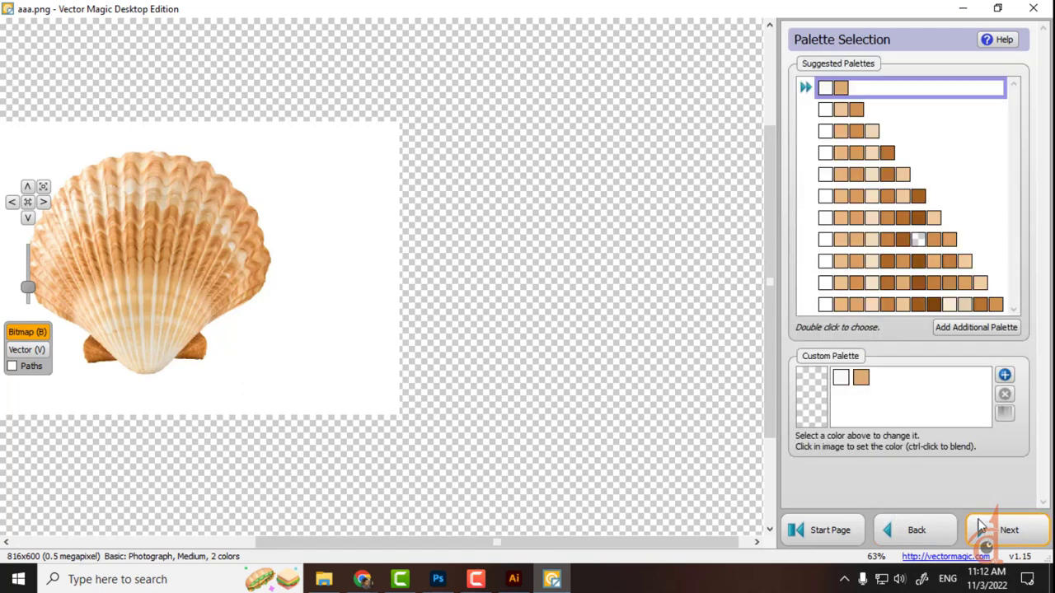
click(932, 529)
click(934, 249)
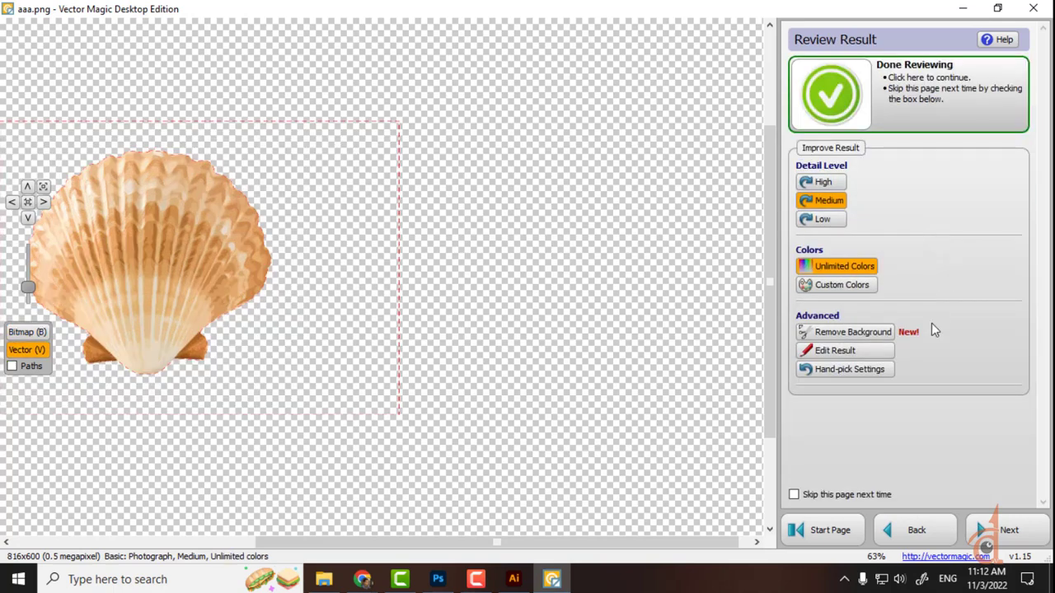
Re-vectorize the shell at Low and then High detail, and remove the white background shape from the high-detail result
click(820, 221)
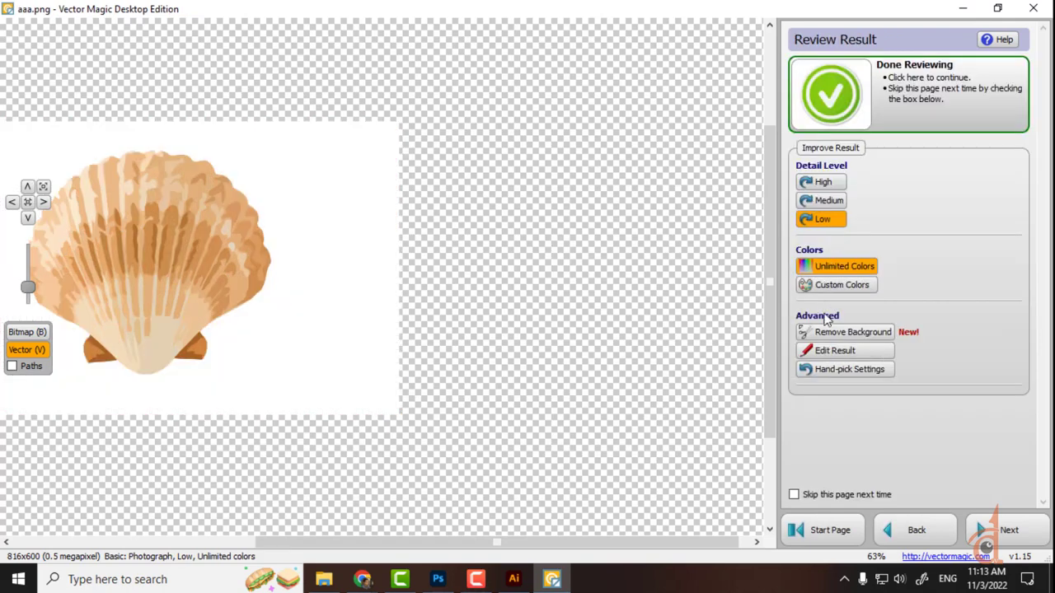
click(824, 183)
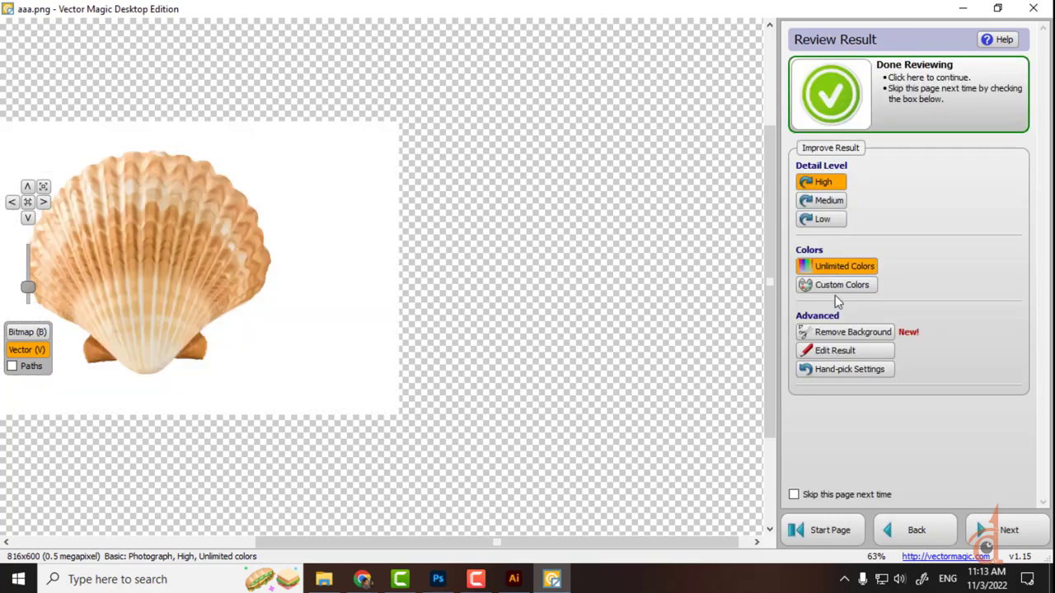
click(816, 333)
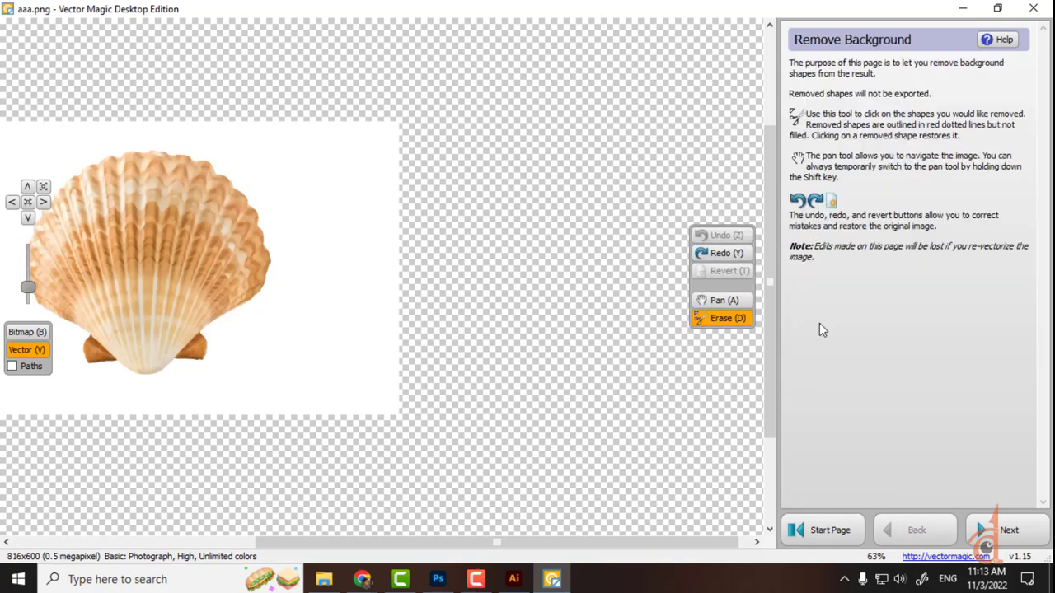
click(338, 280)
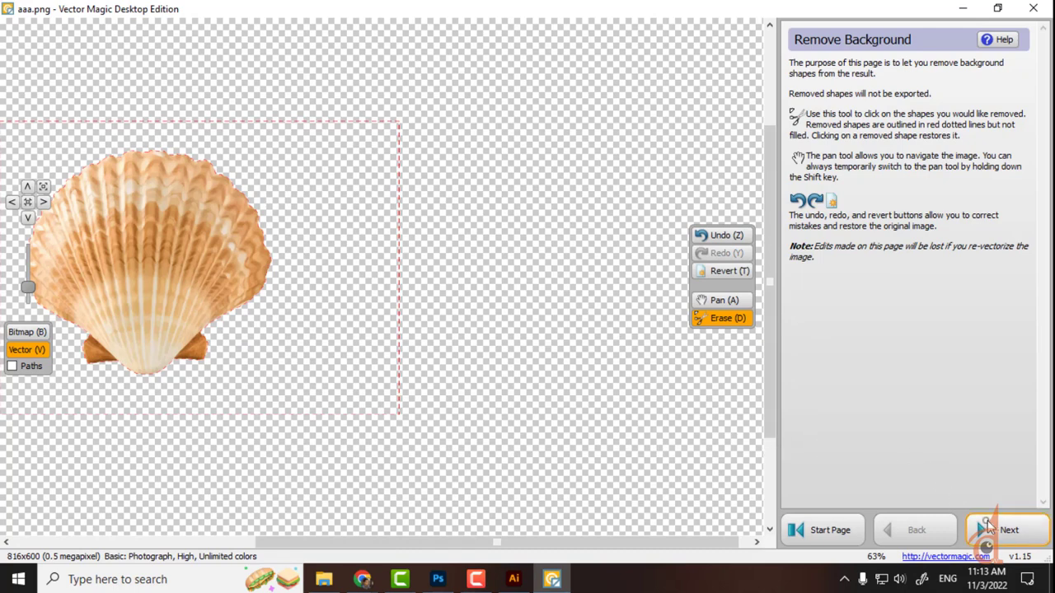
click(986, 527)
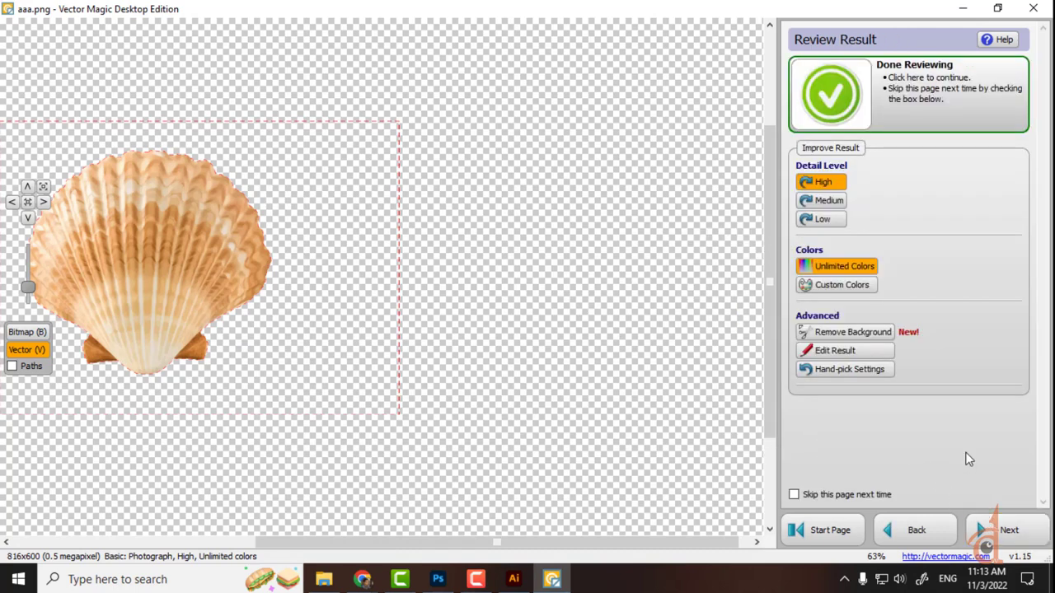
Save the vector result as aaa in .ai format on the desktop and open that file in Illustrator
click(987, 530)
click(1004, 303)
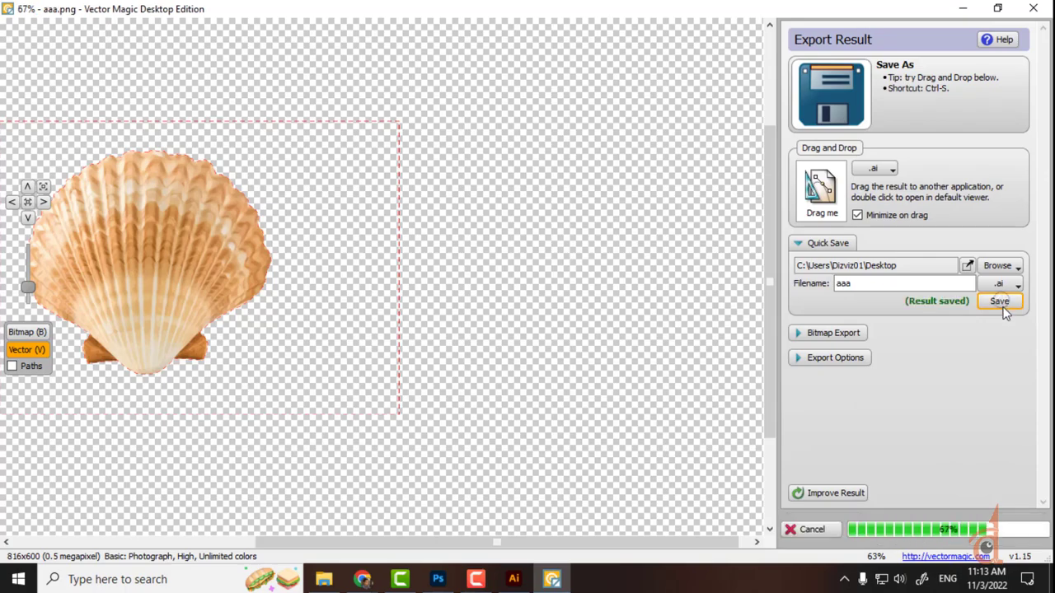
key(super+d)
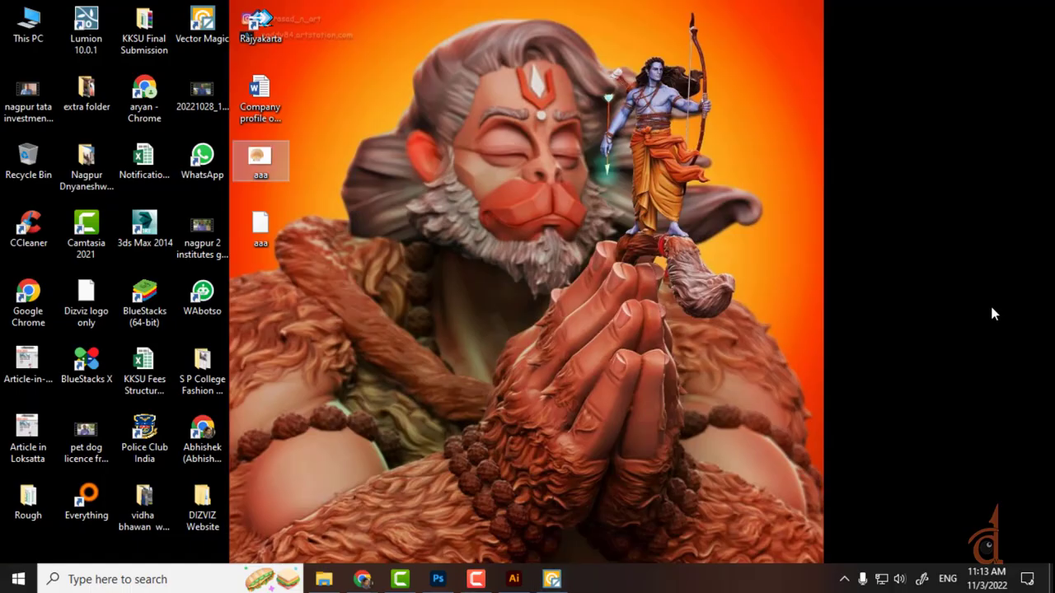
drag(261, 224, 566, 60)
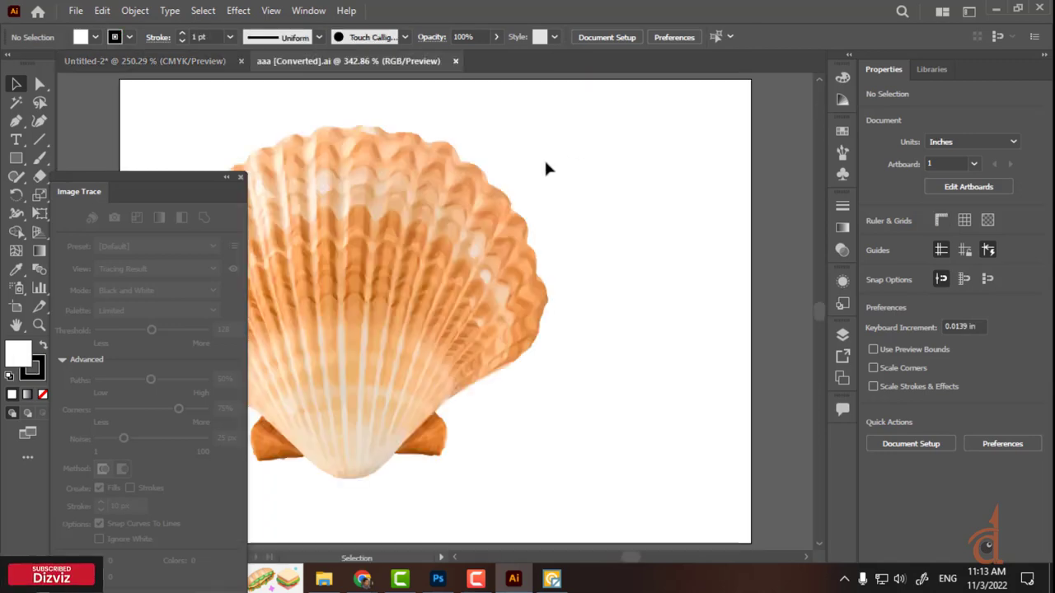
Group all the shapes of the imported shell and move the group into the Untitled-2 document
drag(491, 240, 560, 219)
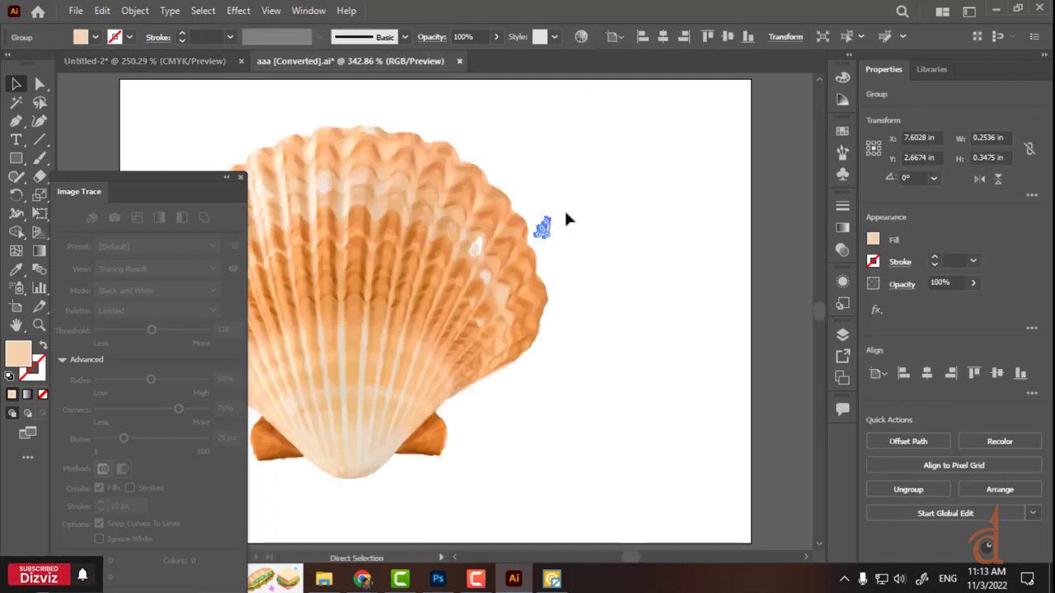
key(ctrl+z)
key(ctrl+a)
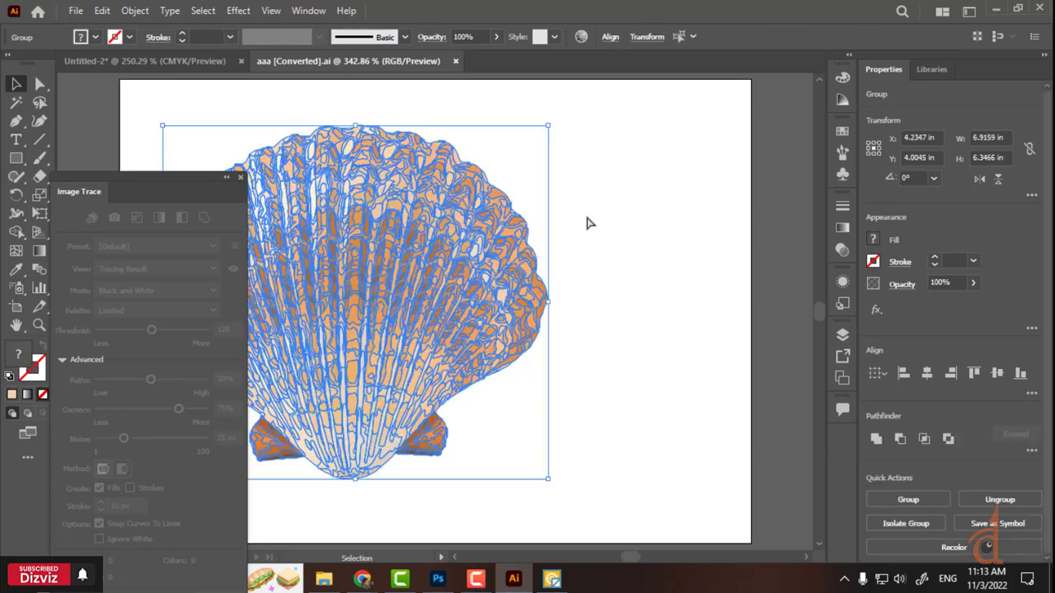
key(ctrl+g)
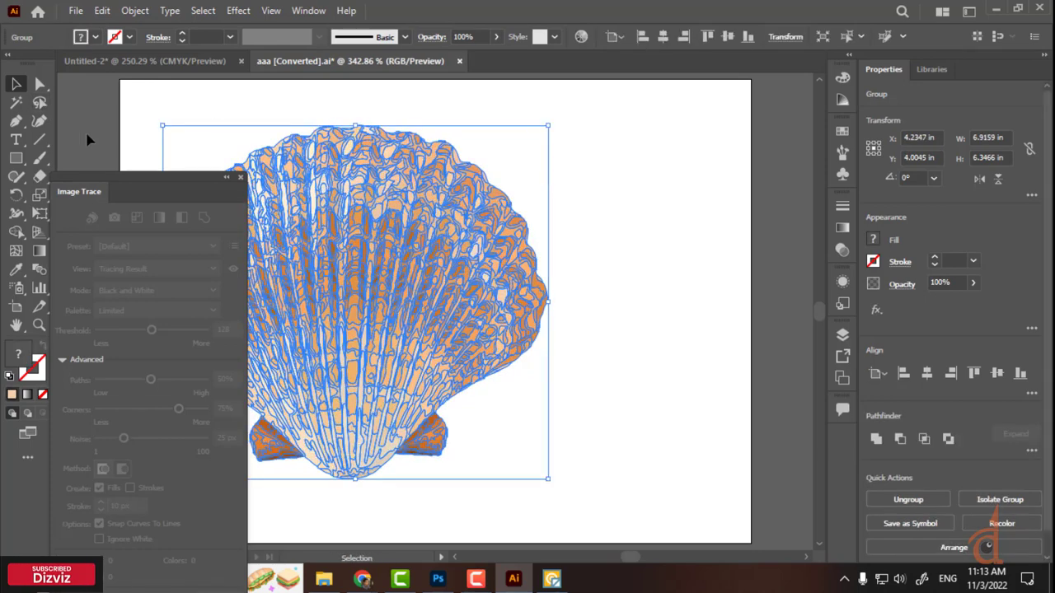
mouse_move(488, 208)
mouse_down()
mouse_move(215, 53)
mouse_move(402, 161)
mouse_up()
drag(552, 381, 561, 370)
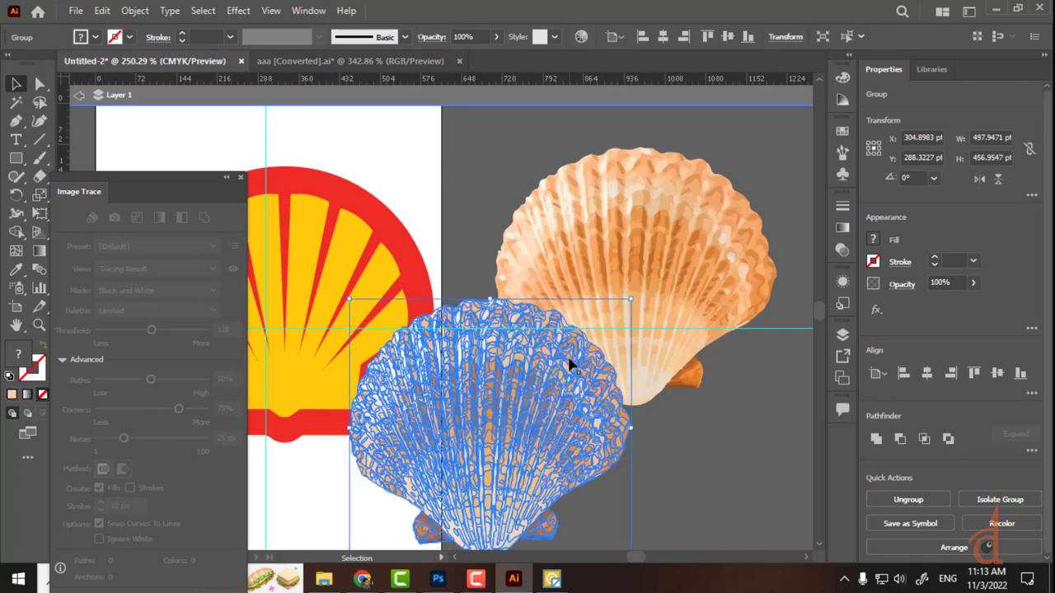
Place the Vector Magic shell beside the Image Trace shell, outside the artboard, and deselect it
mouse_move(606, 343)
mouse_down()
mouse_move(445, 240)
mouse_move(457, 241)
mouse_up()
click(600, 365)
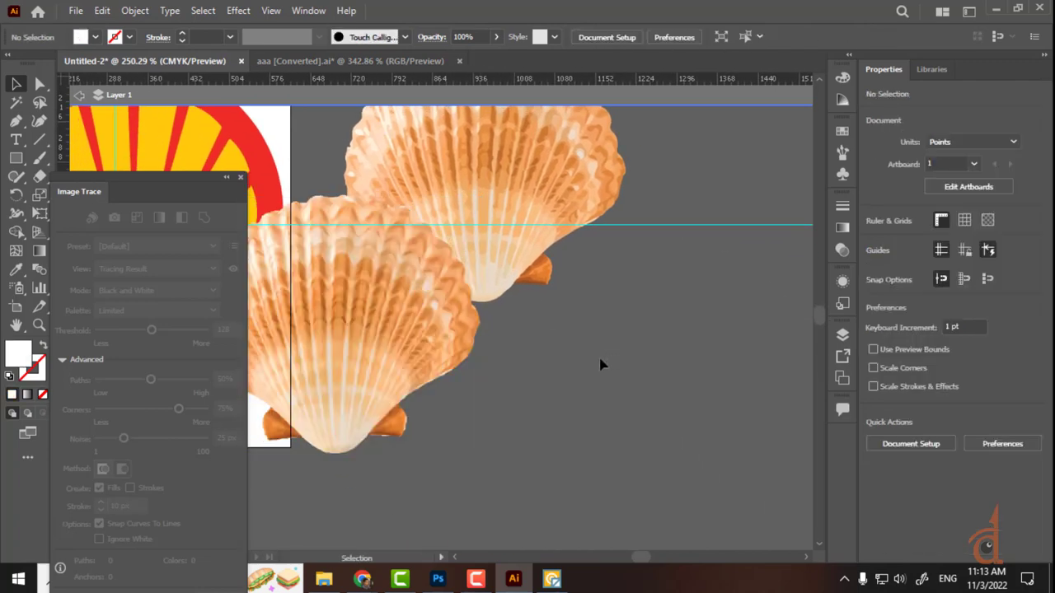
drag(435, 342, 692, 236)
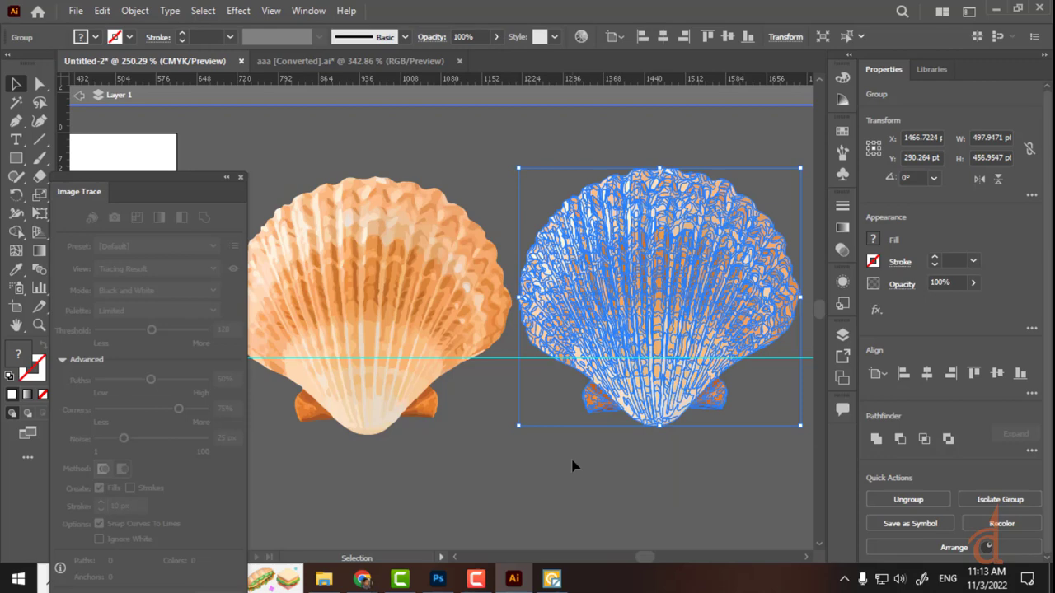
click(530, 473)
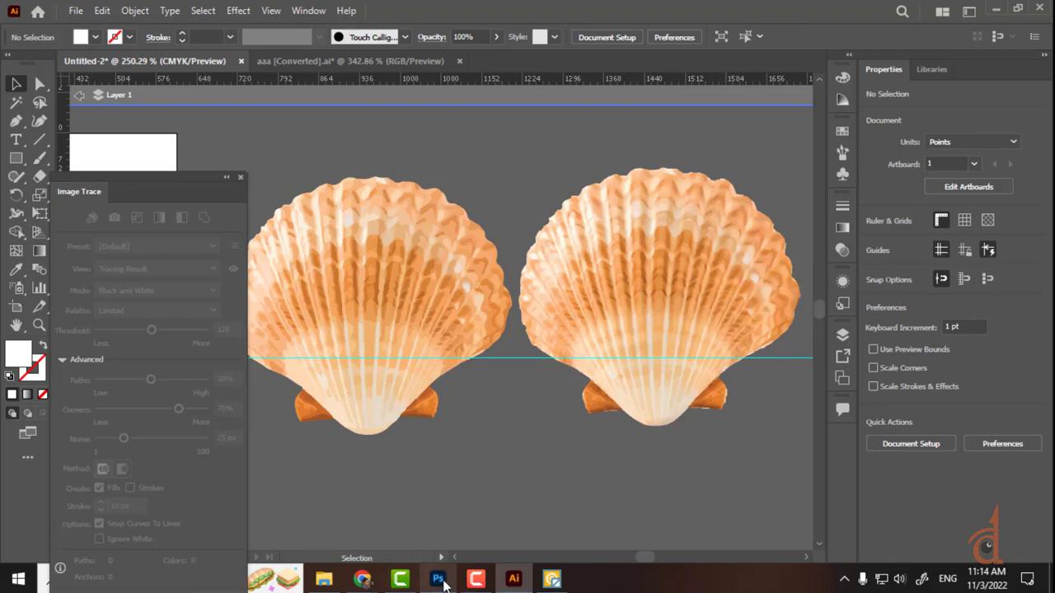
mouse_move(444, 579)
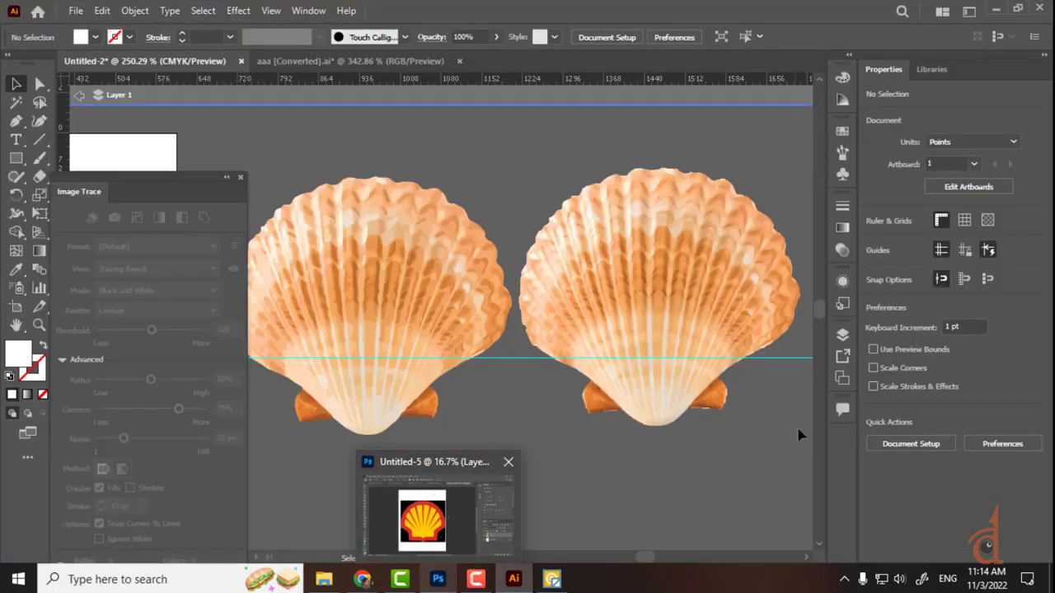
mouse_move(566, 585)
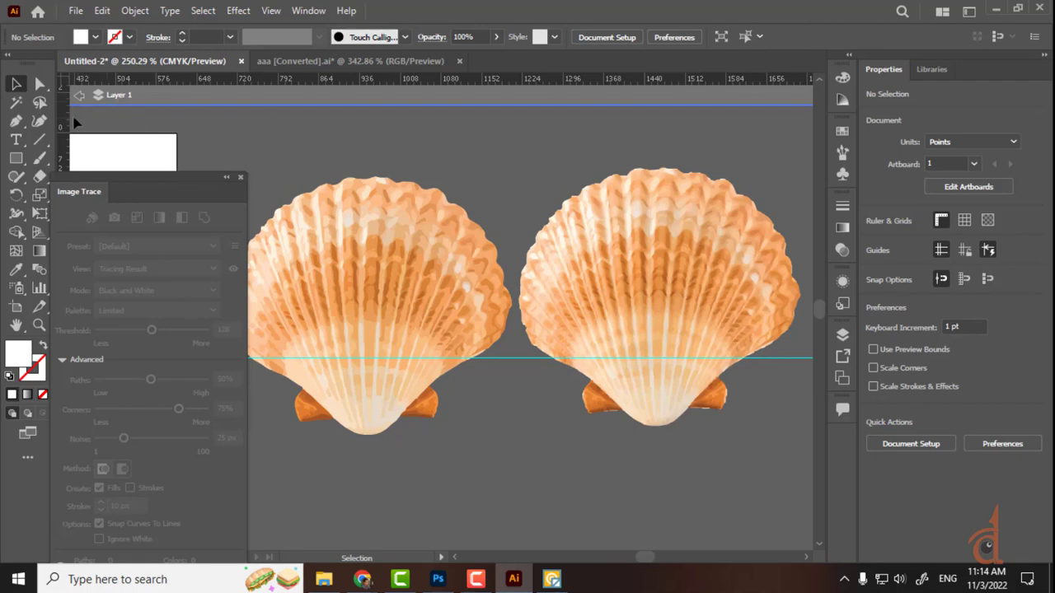
Exit isolation mode on Layer 1 and compare the two traced shells side by side at closer range
click(79, 95)
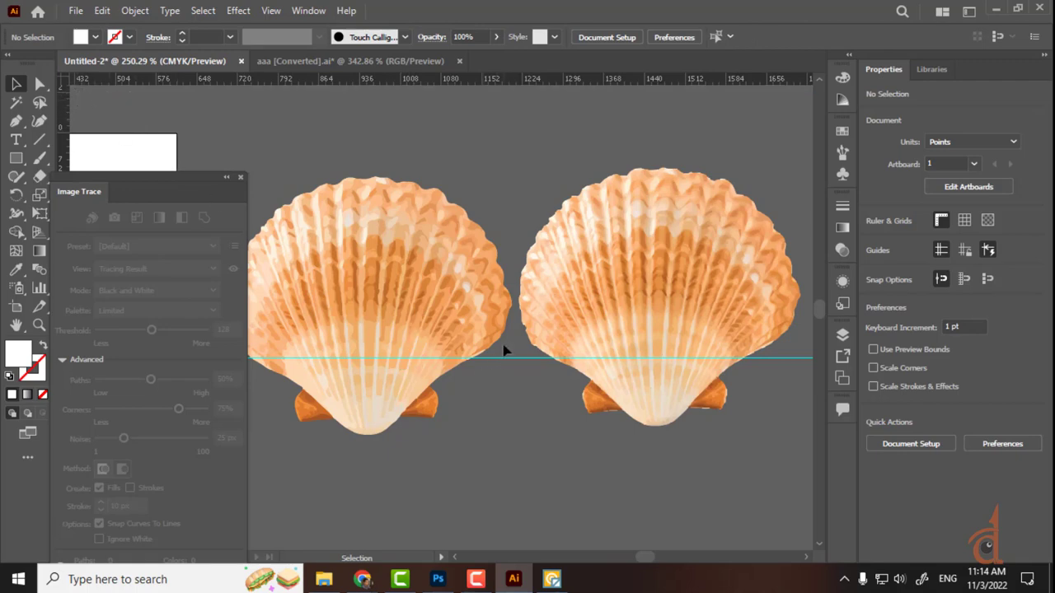
click(322, 228)
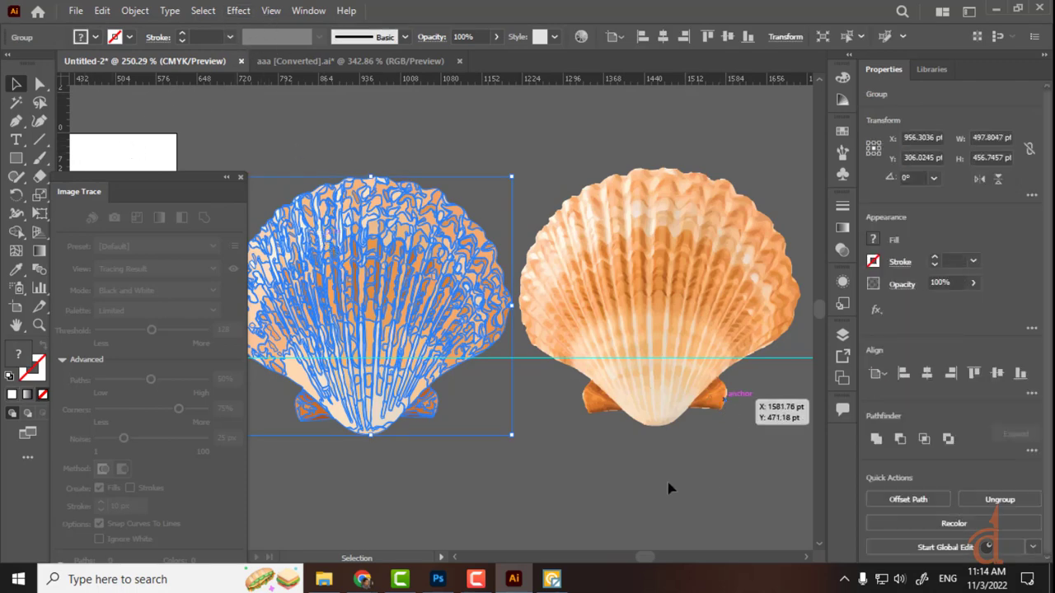
click(606, 498)
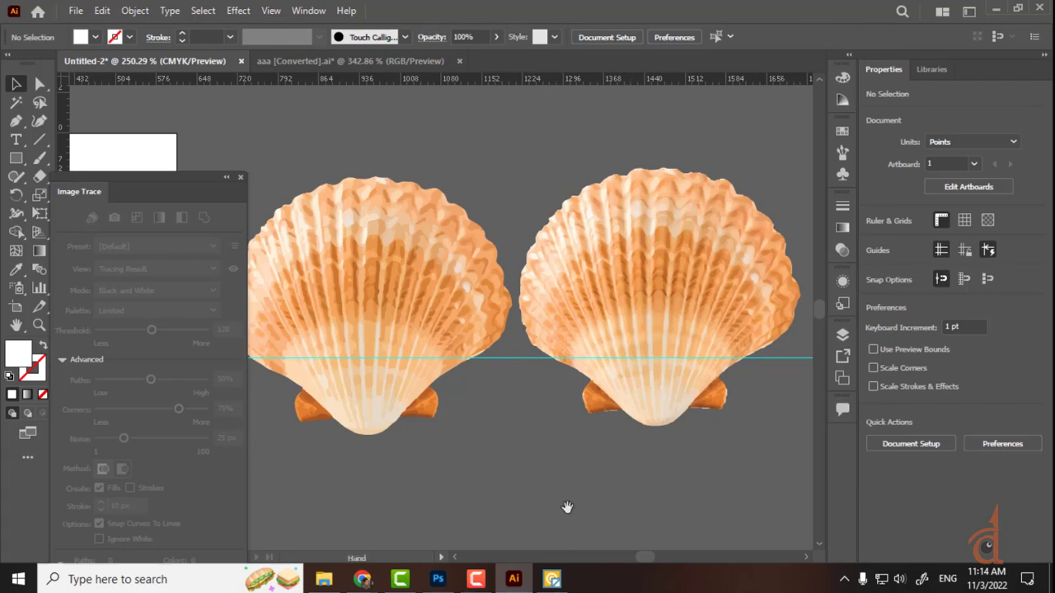
drag(565, 507, 633, 479)
scroll(610, 471, right, 2)
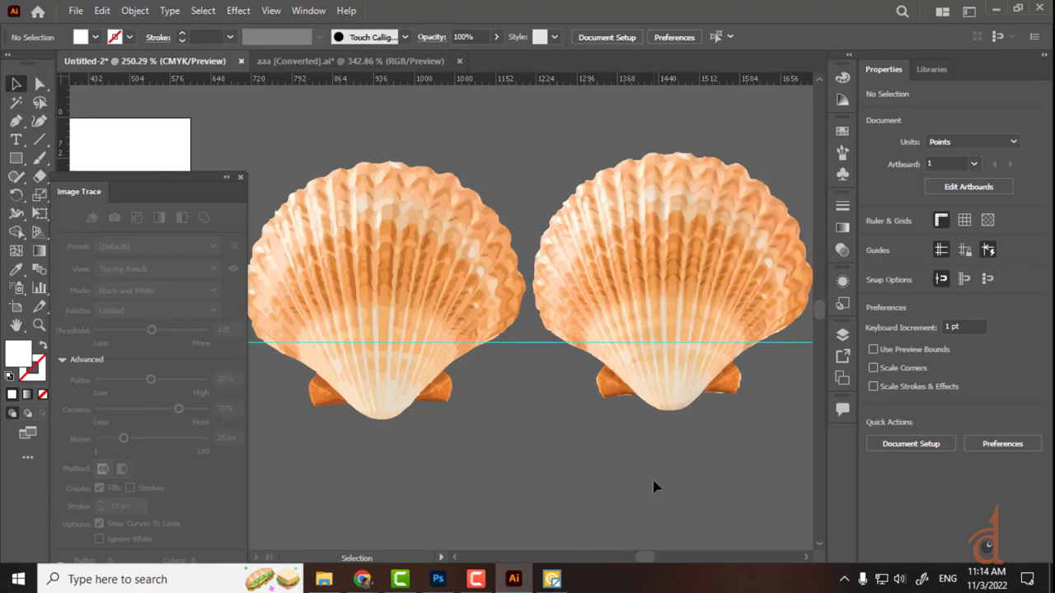
key(ctrl+equal)
key(ctrl+equal)
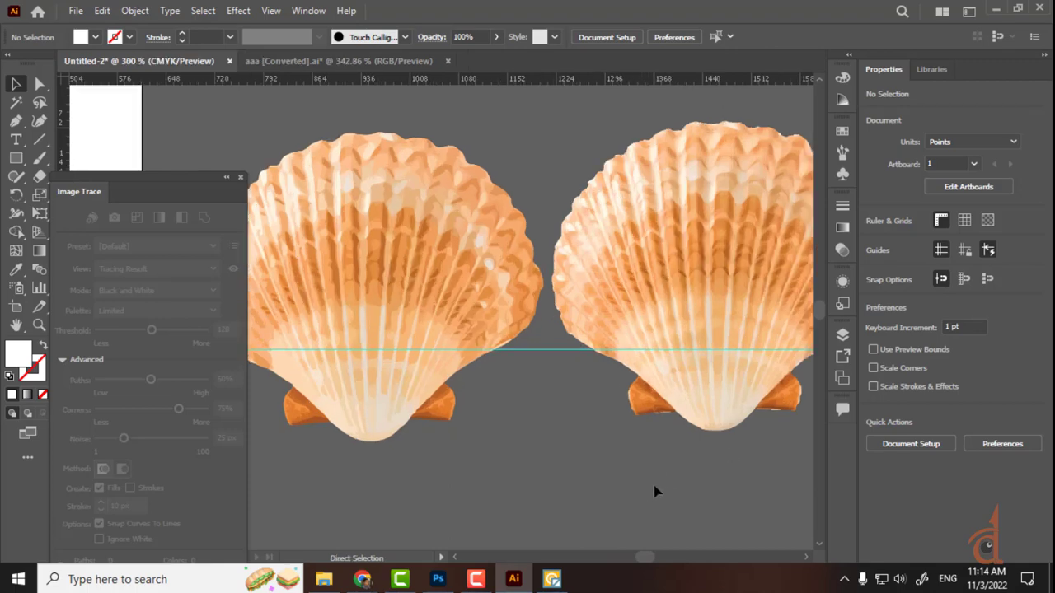
Stack the Vector Magic shell on top of the Image Trace shell and center-align the two groups with each other
mouse_move(732, 307)
mouse_down()
mouse_move(451, 364)
mouse_move(385, 350)
mouse_move(397, 355)
mouse_up()
drag(579, 398, 742, 400)
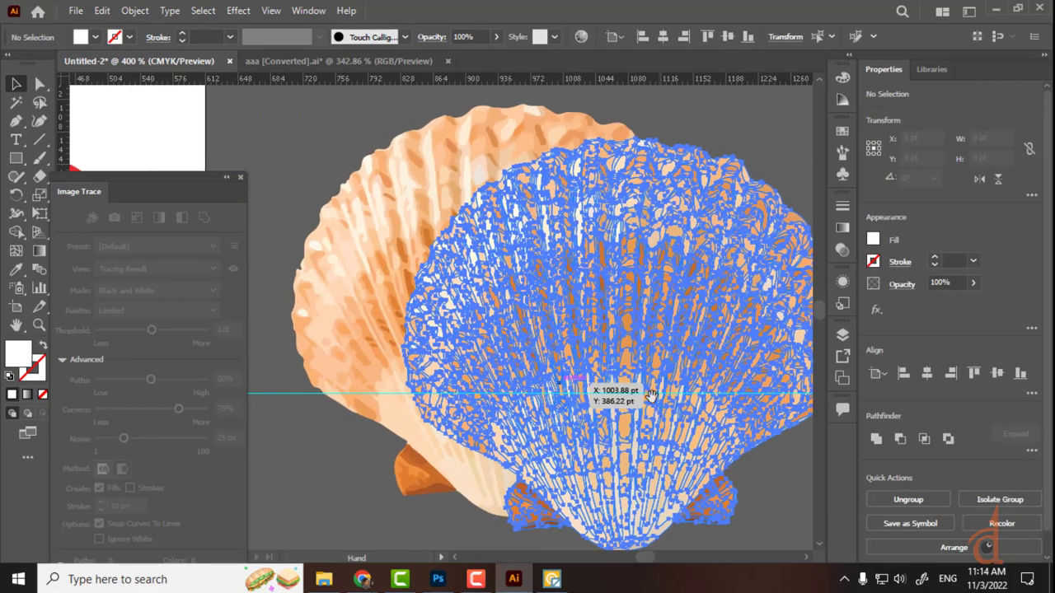
drag(552, 347, 435, 312)
drag(438, 311, 442, 312)
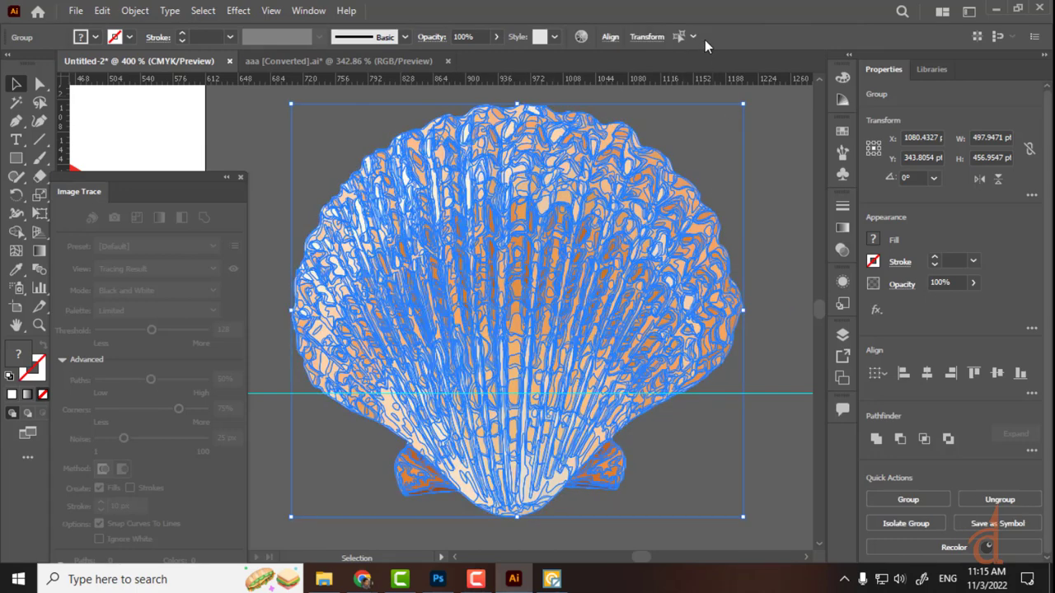
click(610, 37)
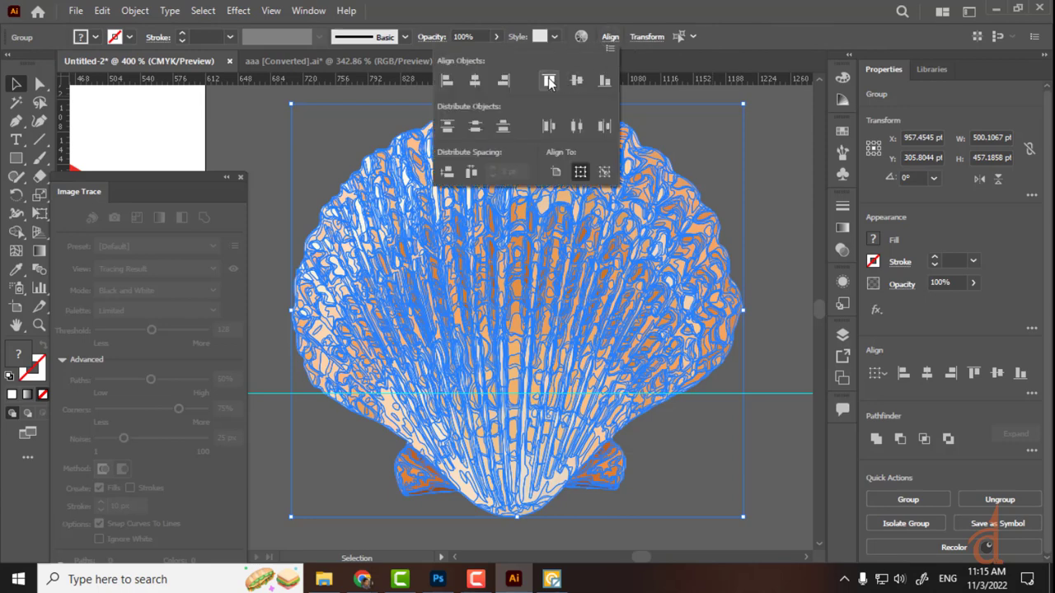
click(477, 80)
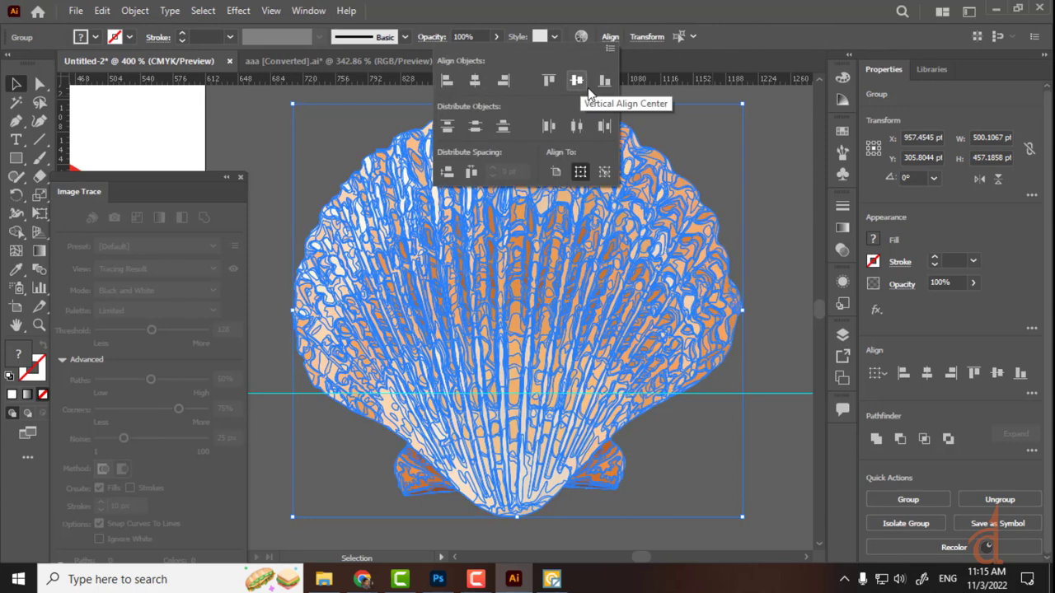
click(770, 229)
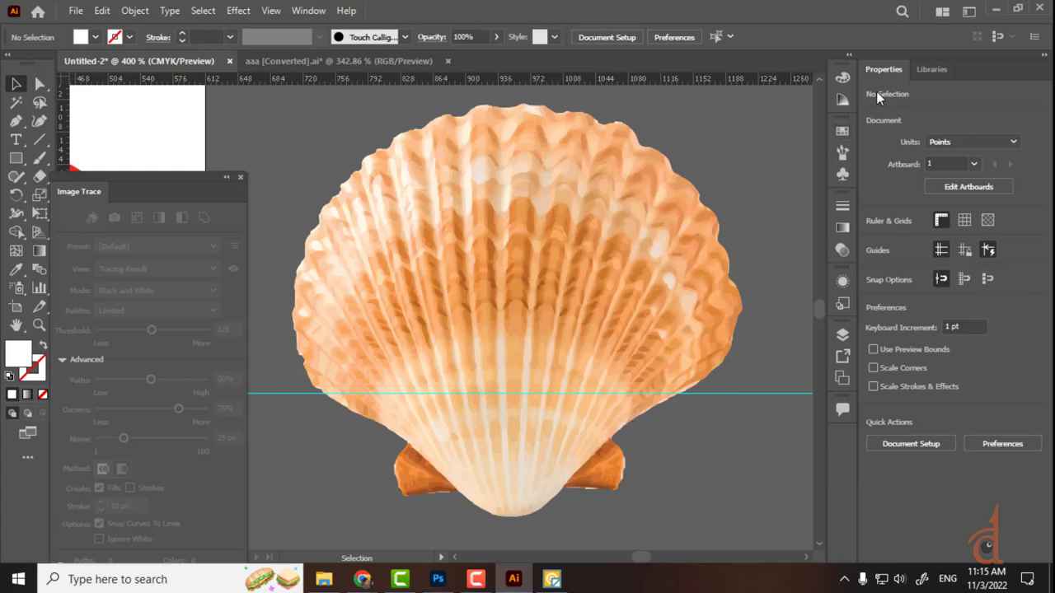
Toggle the visibility of the topmost shell group in Layer 1 repeatedly to compare the two overlaid traces
key(F7)
click(687, 352)
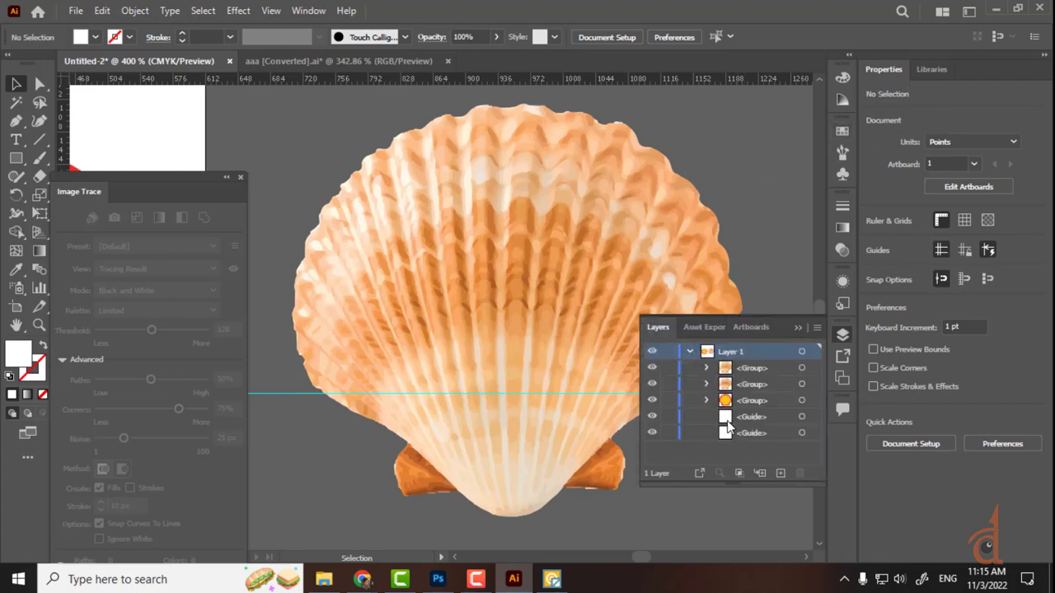
click(653, 369)
click(653, 369)
click(652, 368)
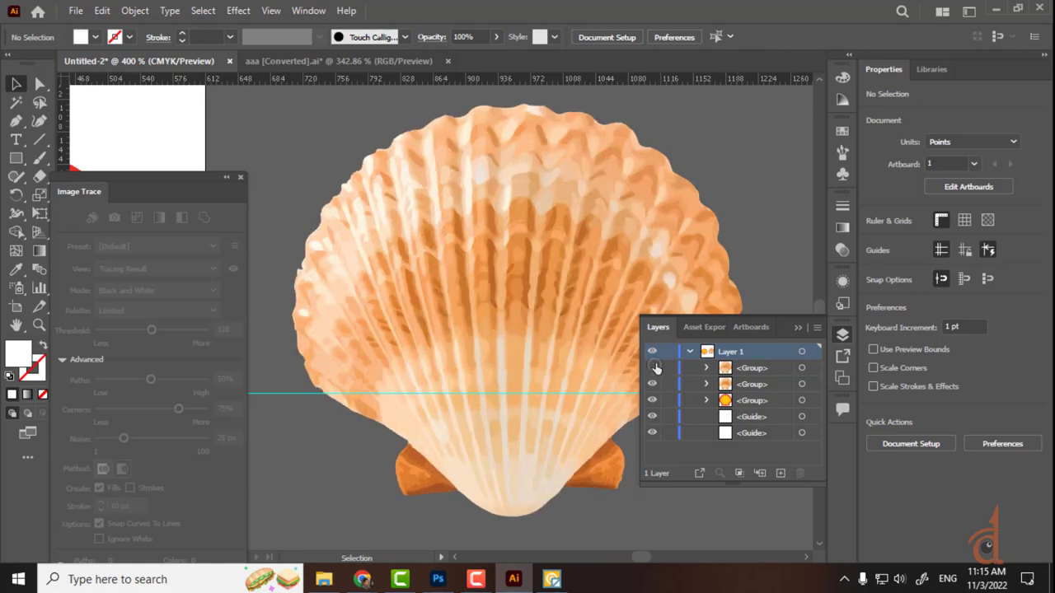
click(653, 368)
click(652, 368)
click(653, 368)
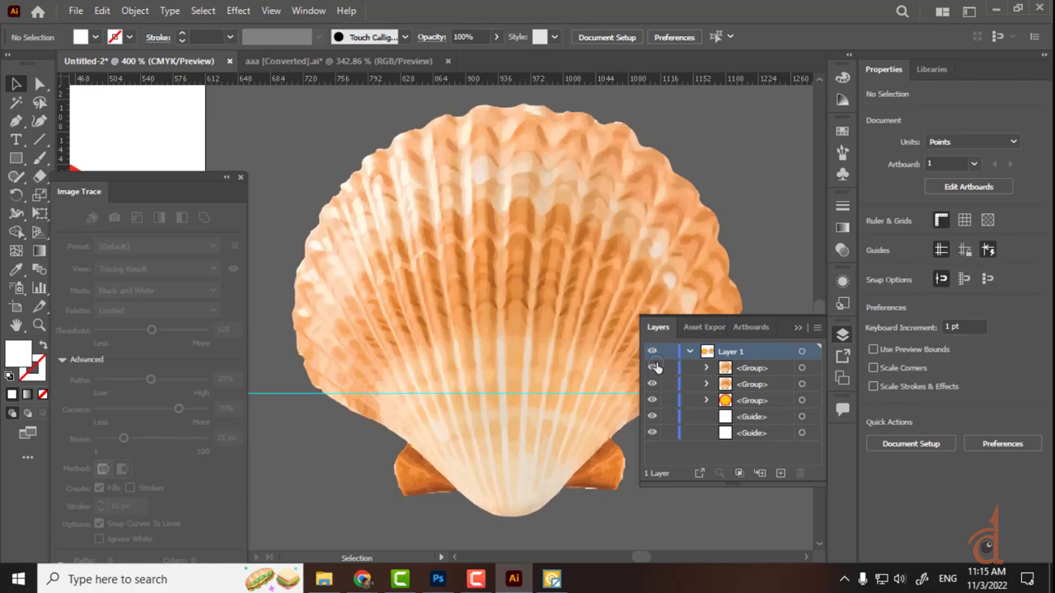
click(653, 368)
click(653, 369)
click(653, 369)
click(653, 369)
Check the shell result in Vector Magic, return to Illustrator and view the logo artboard alongside the traced shells
click(552, 578)
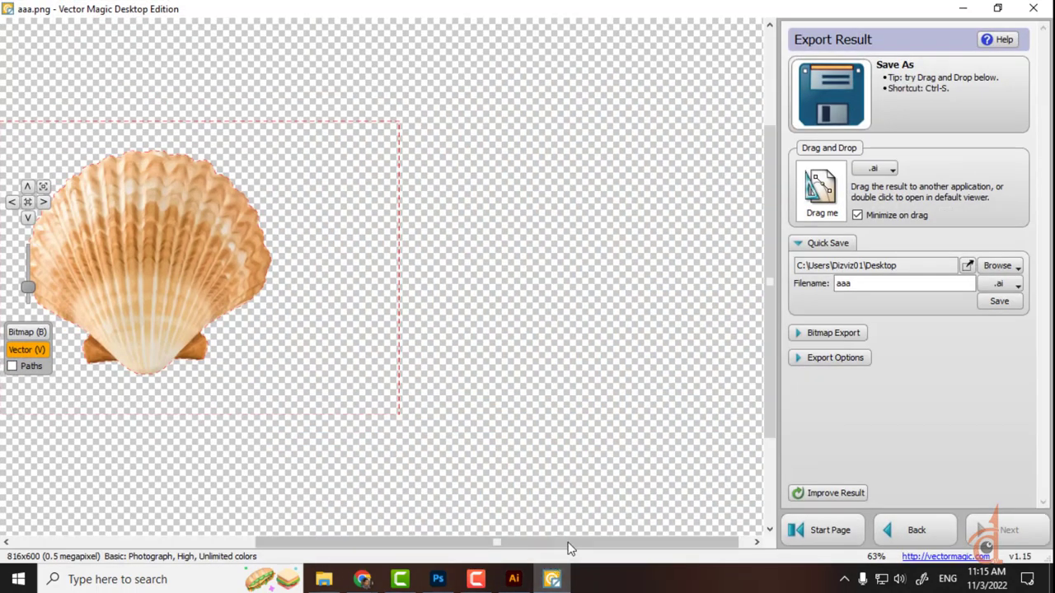
click(554, 577)
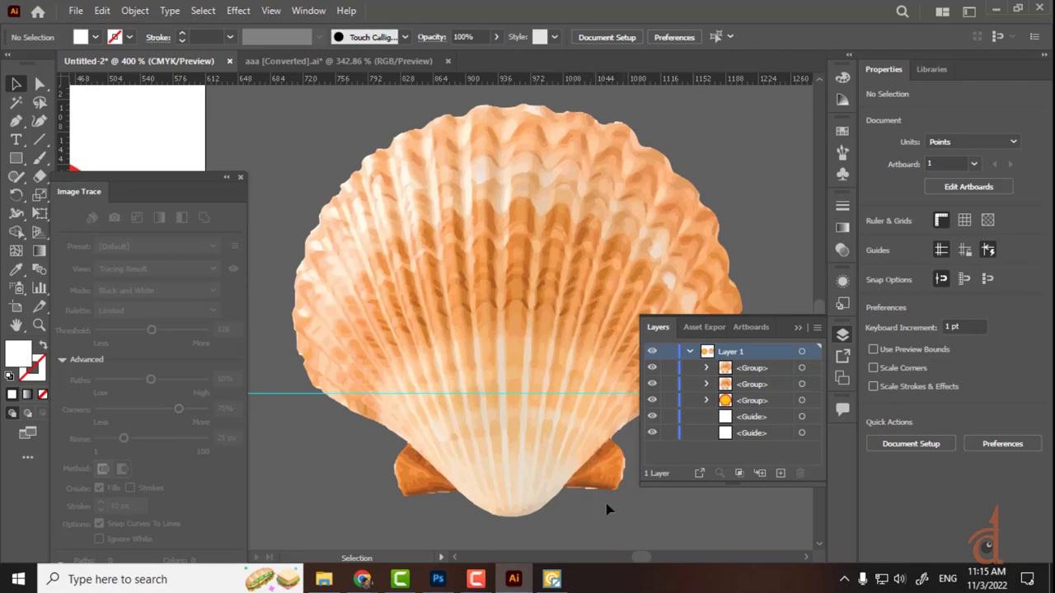
drag(534, 478, 619, 337)
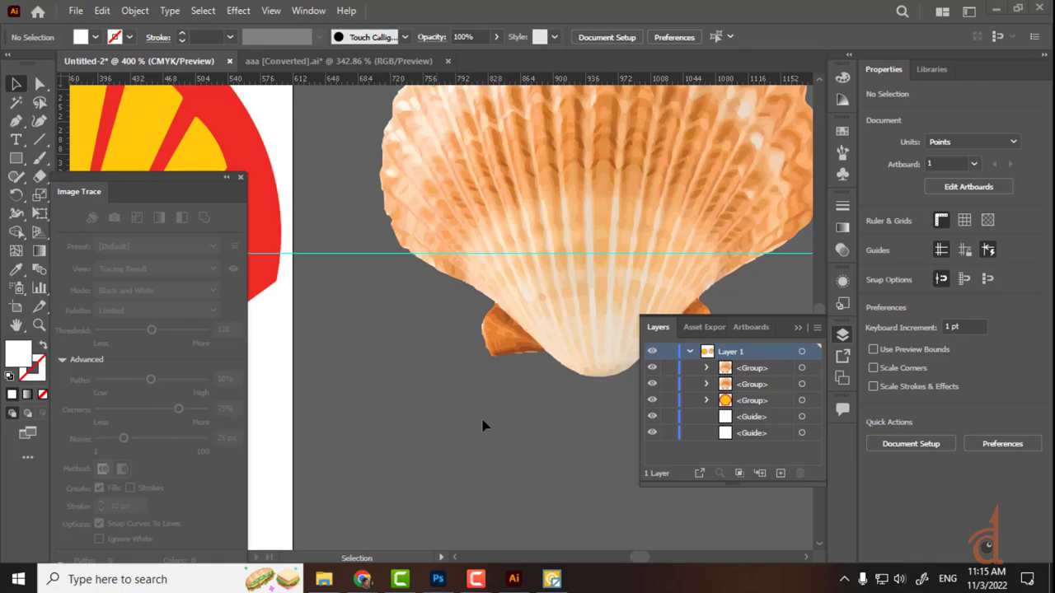
key(ctrl+minus)
key(ctrl+minus)
key(ctrl+minus)
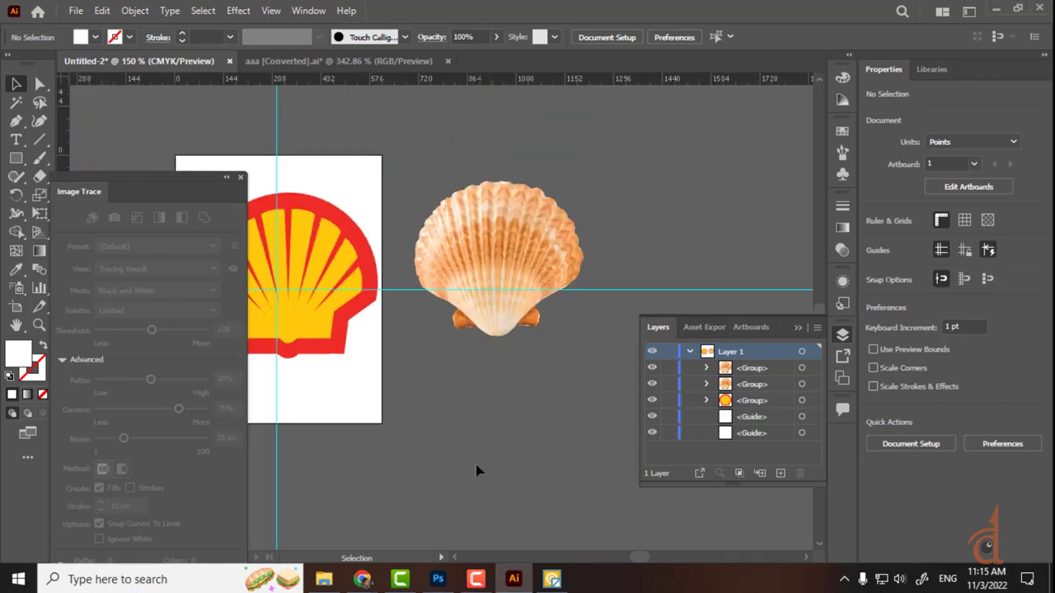
scroll(483, 459, left, 3)
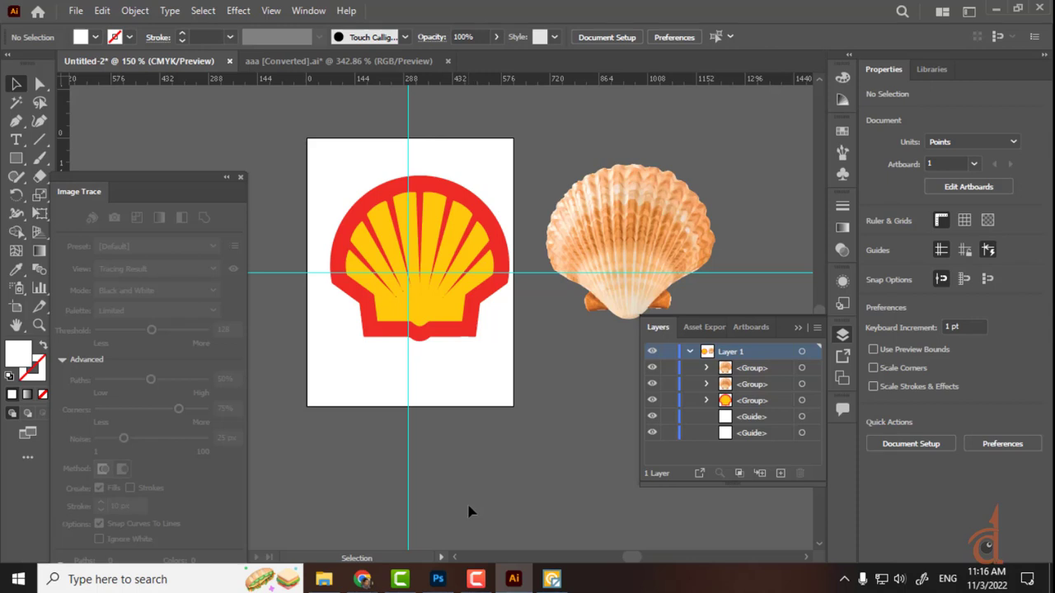
Delete both overlaid photo-shell traces beside the artboard and move the red and yellow logo group slightly down on the artboard
click(438, 335)
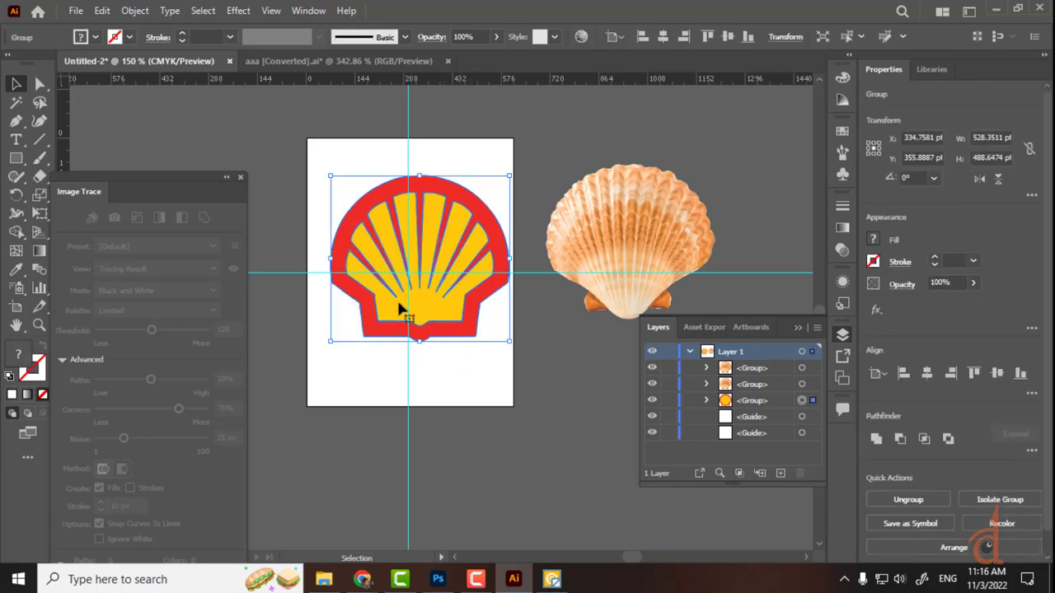
click(74, 10)
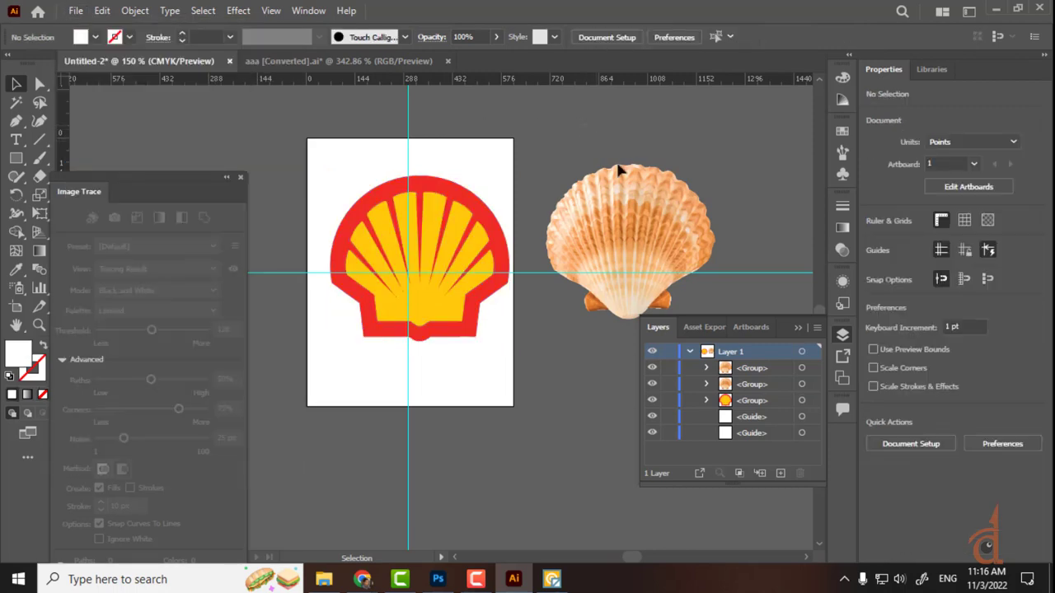
click(655, 188)
key(Delete)
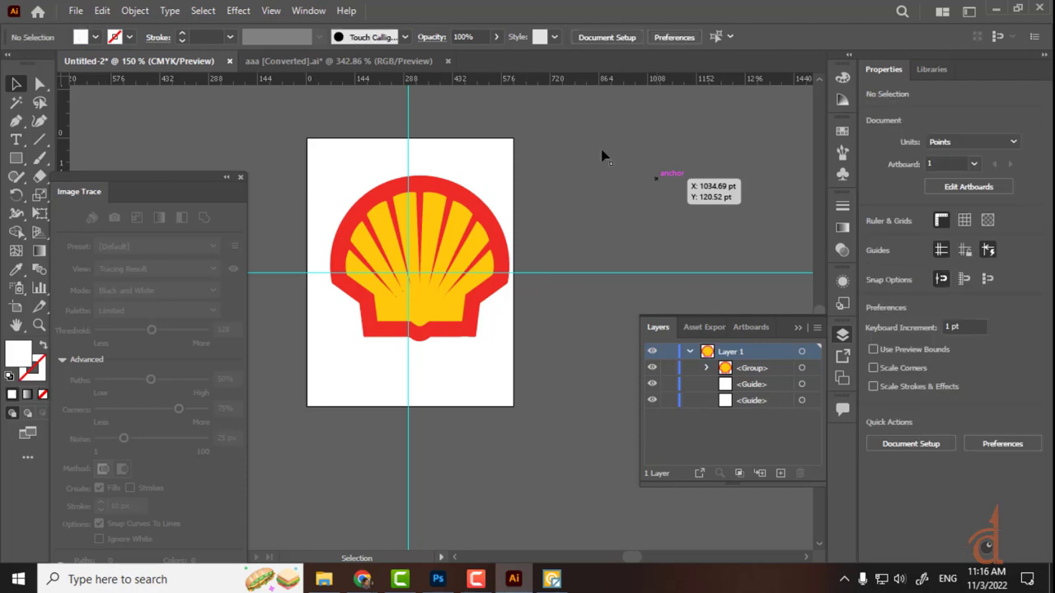
drag(452, 223, 443, 241)
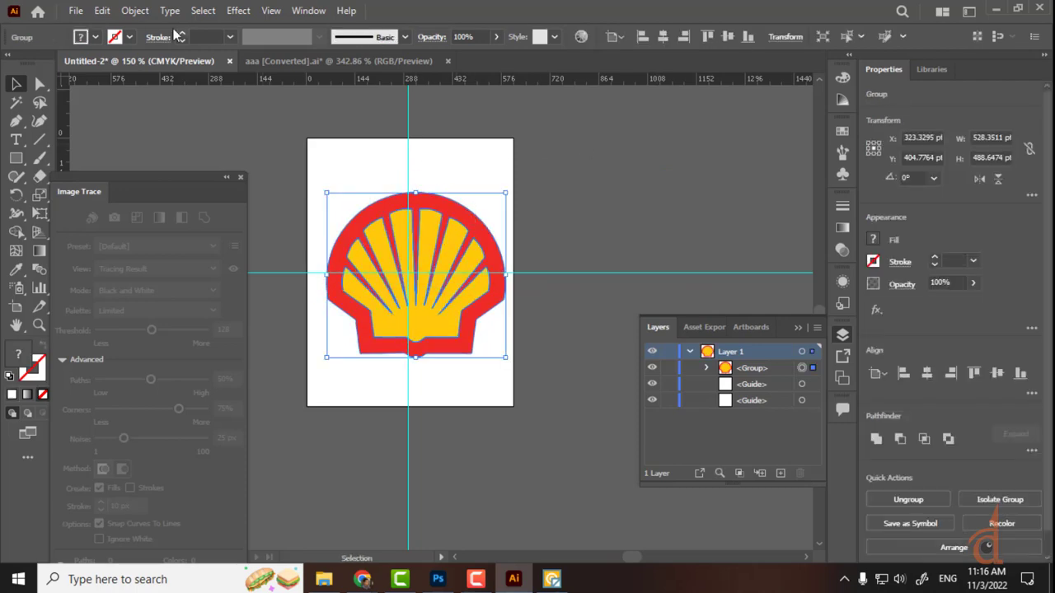
Save the logo document to the Desktop as an Adobe Illustrator file named shell, keeping the Illustrator 2020 version options
click(74, 11)
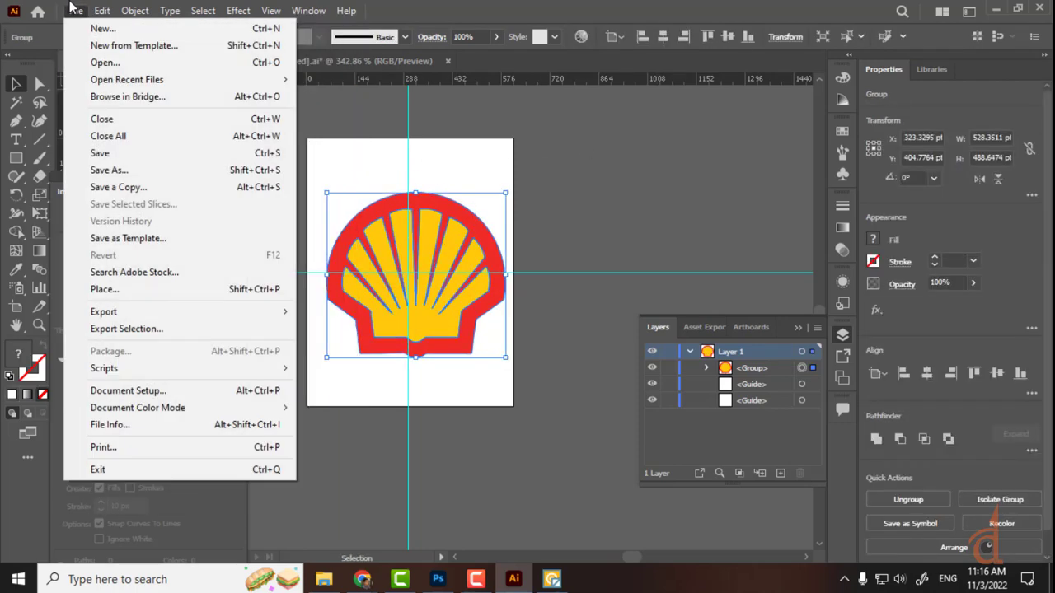
mouse_move(131, 315)
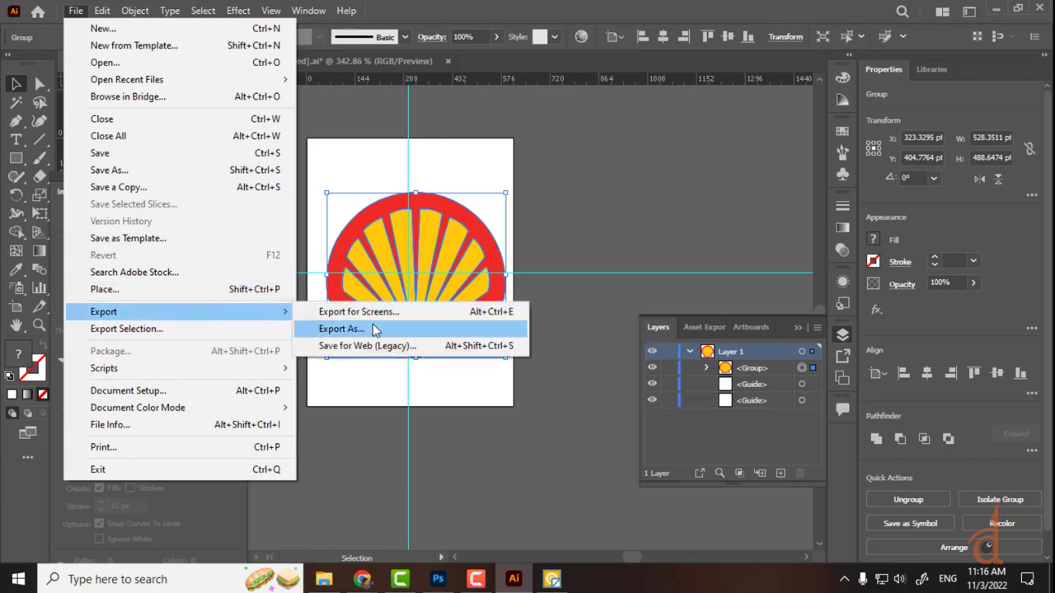
click(147, 154)
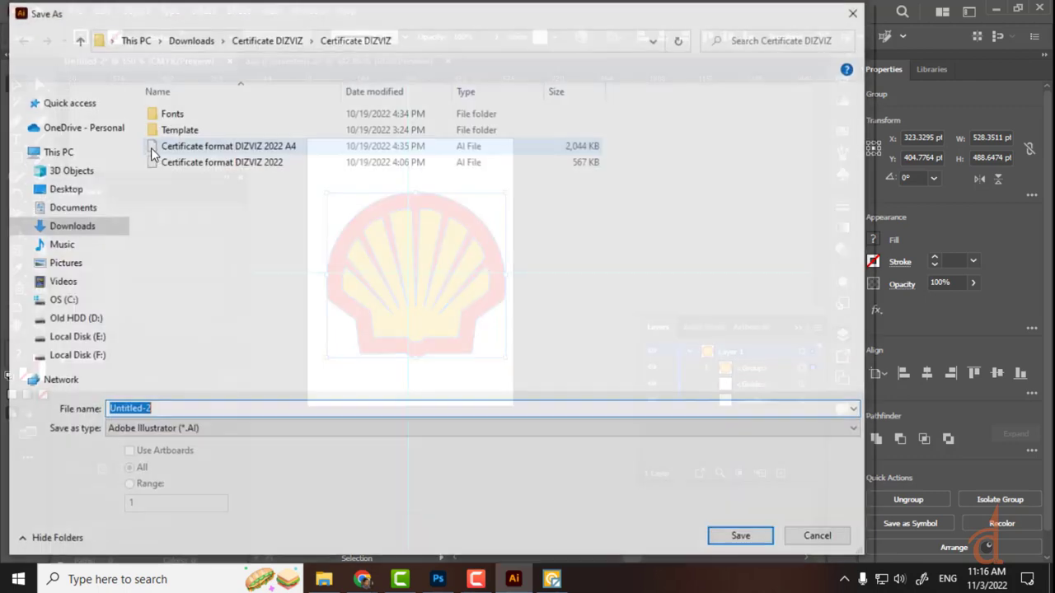
click(63, 189)
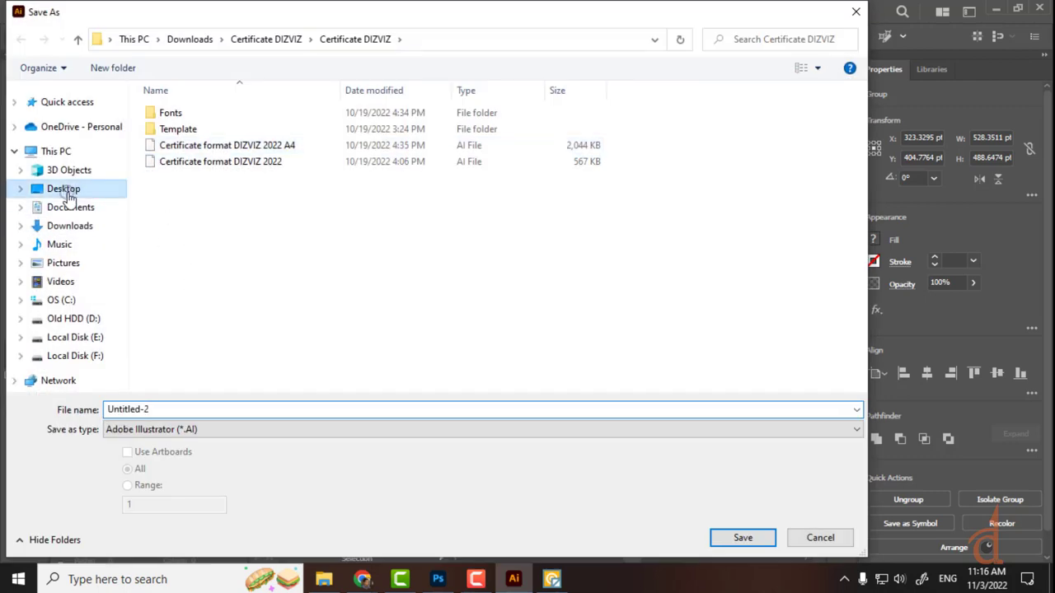
click(207, 404)
text(she)
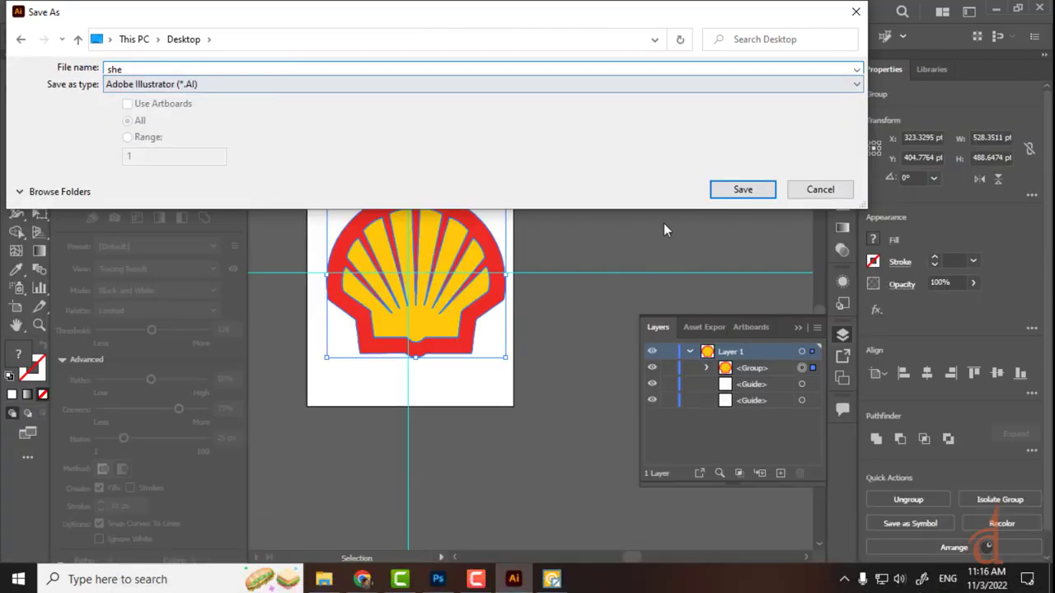
drag(666, 211, 666, 467)
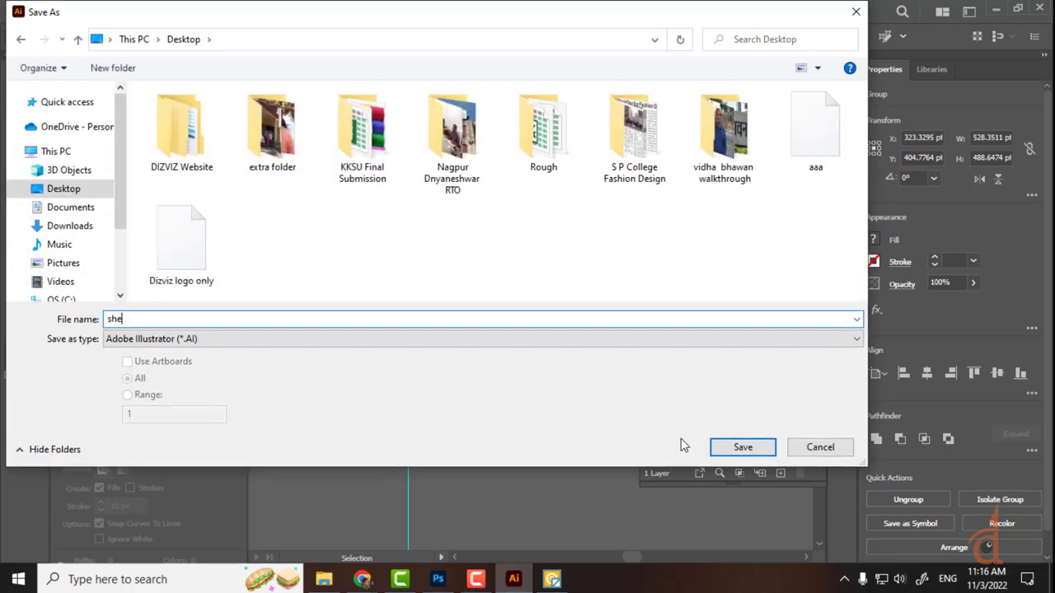
text(ll)
click(732, 445)
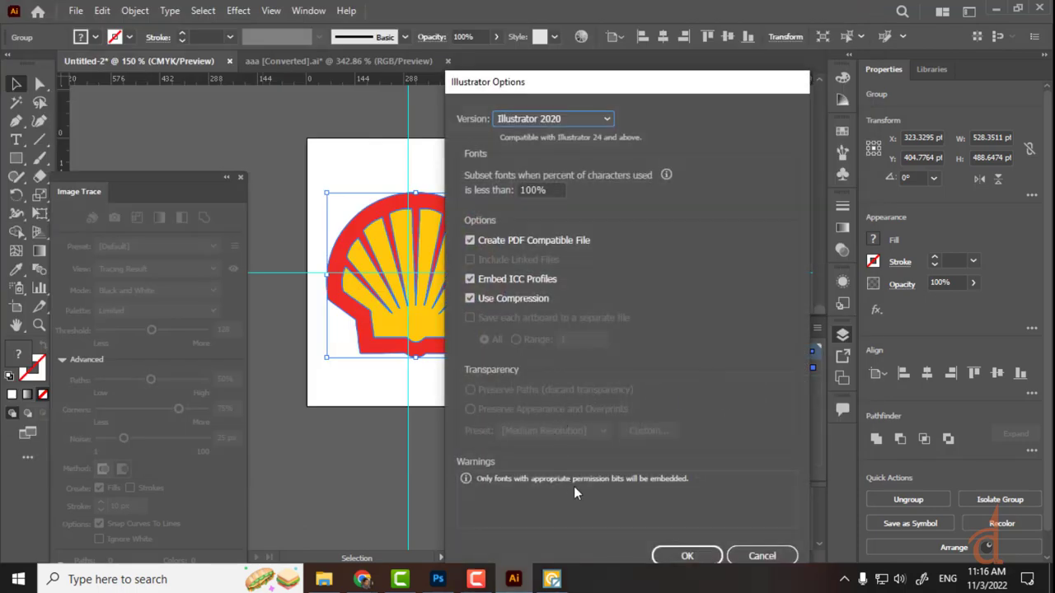
click(659, 554)
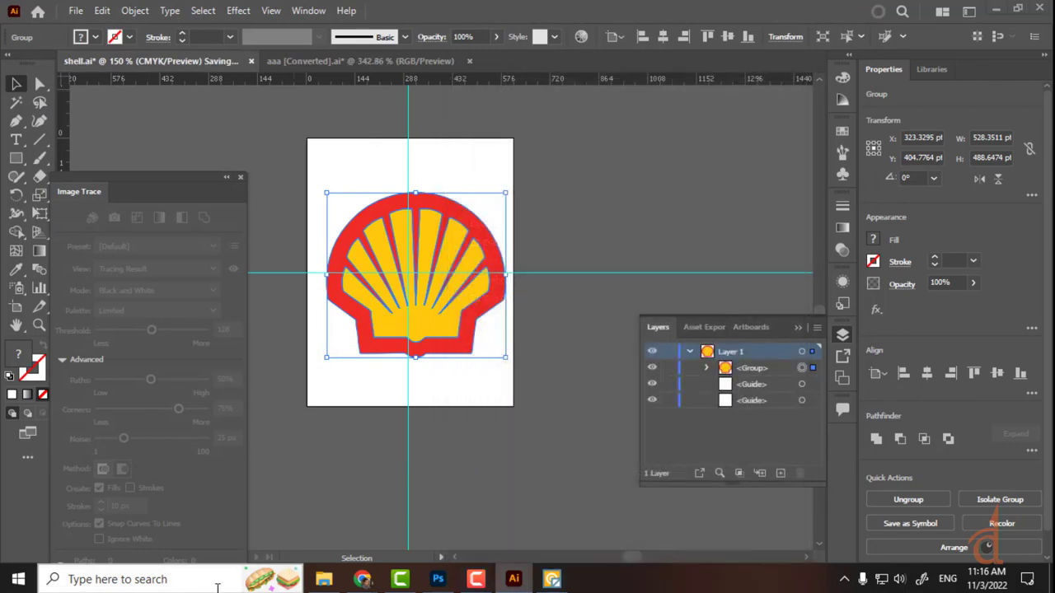
Search Windows for max and launch 3ds Max 2014
click(218, 567)
text(max)
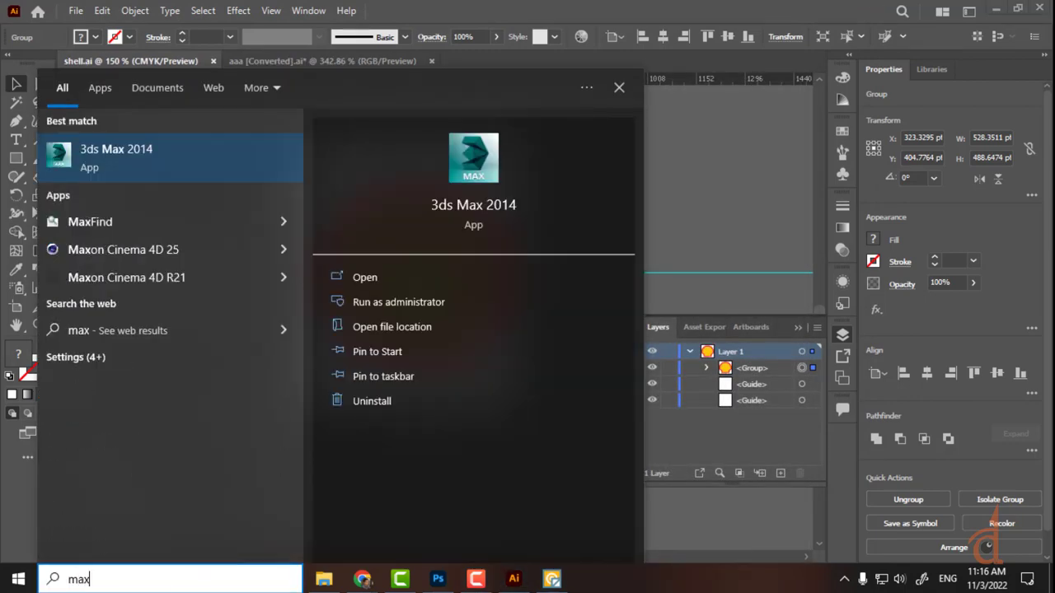
click(228, 154)
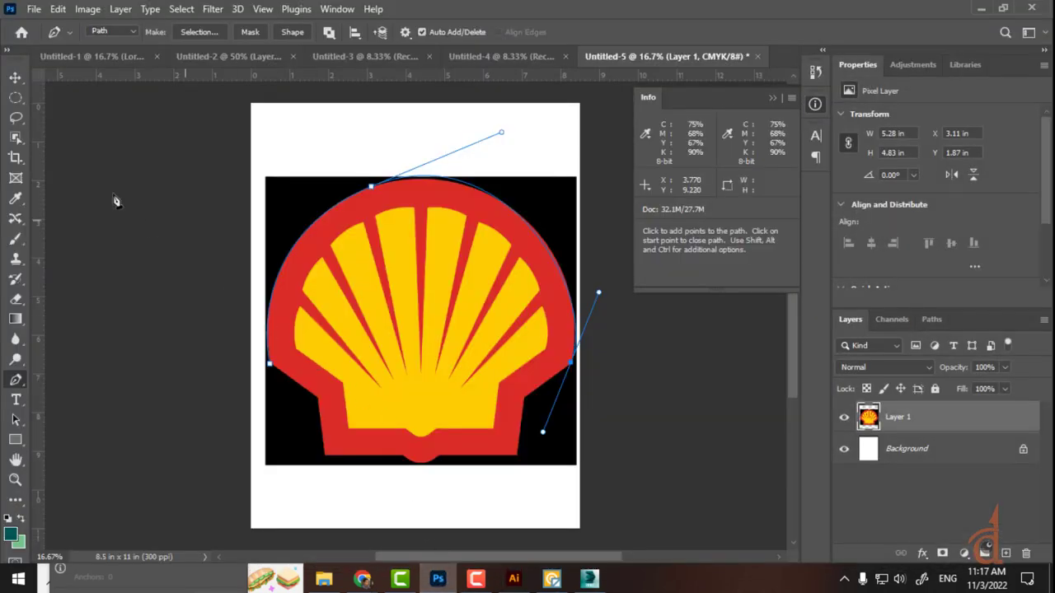
In Photoshop, export the Work Path of Untitled-5 to the Desktop as an Illustrator file named shell 2
click(34, 9)
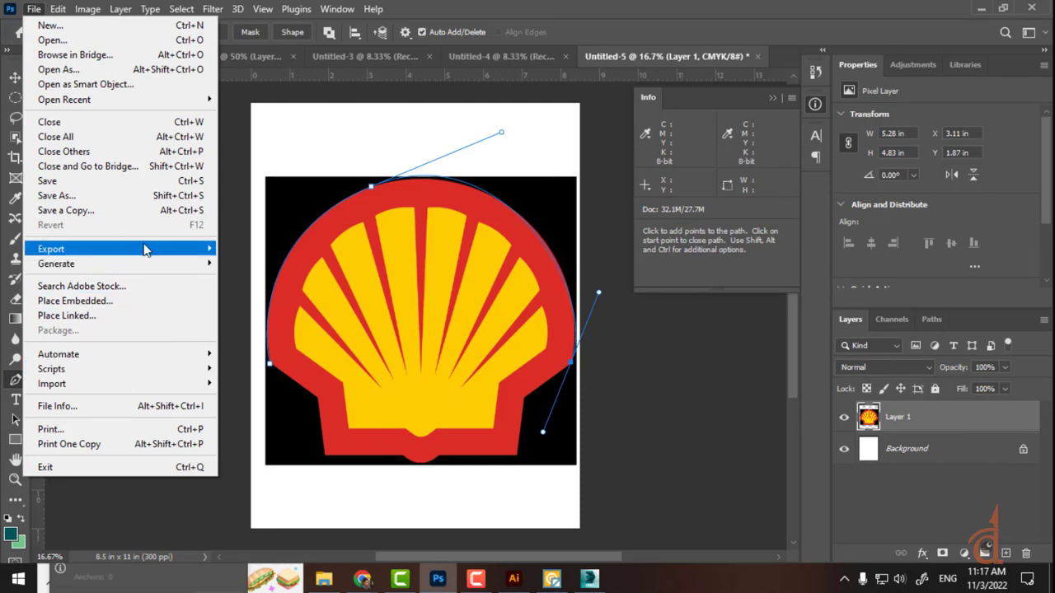
mouse_move(145, 249)
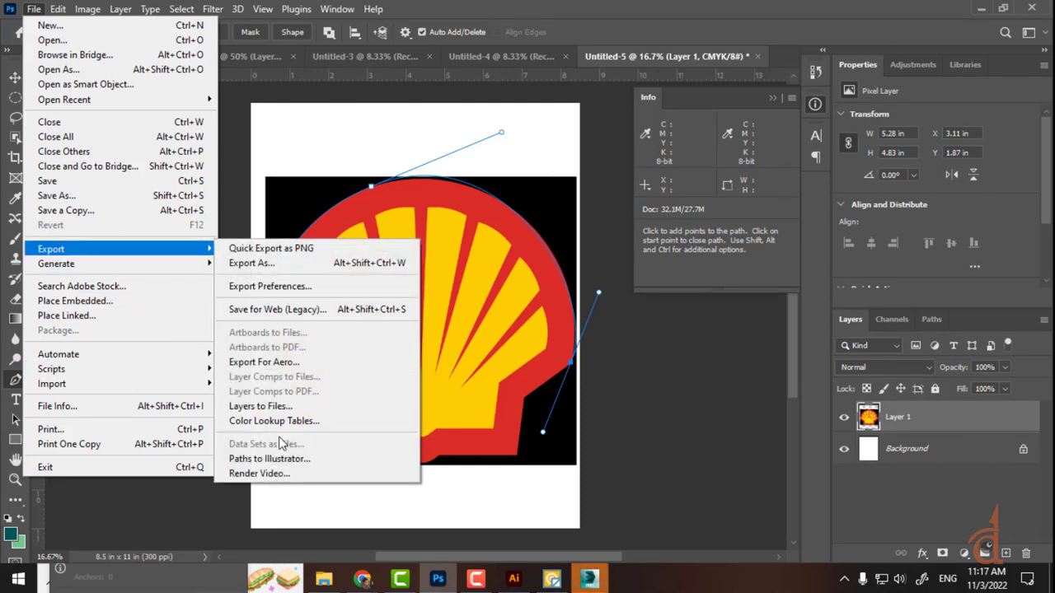
click(286, 460)
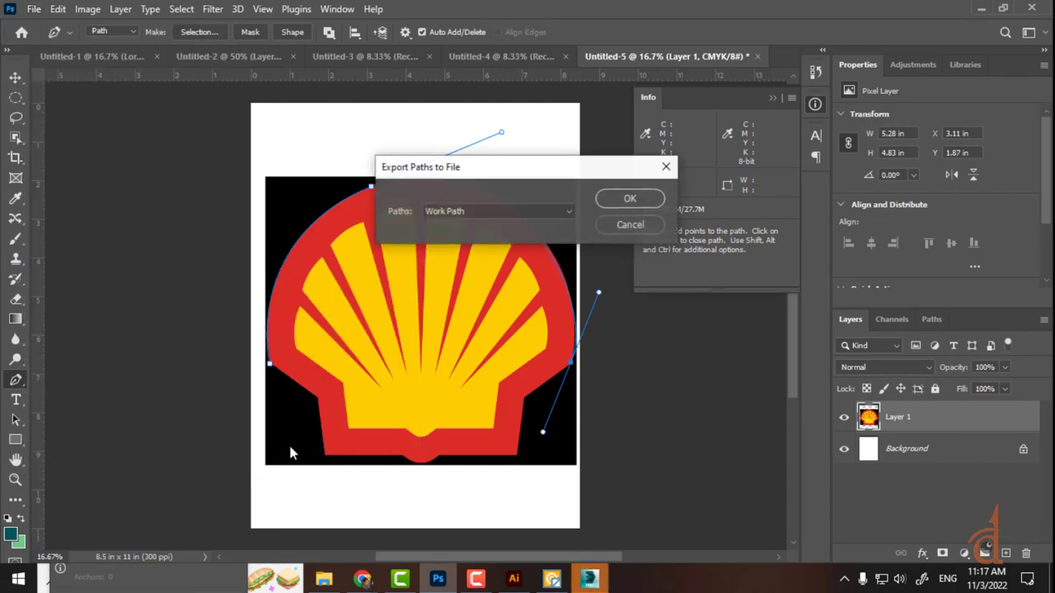
click(620, 196)
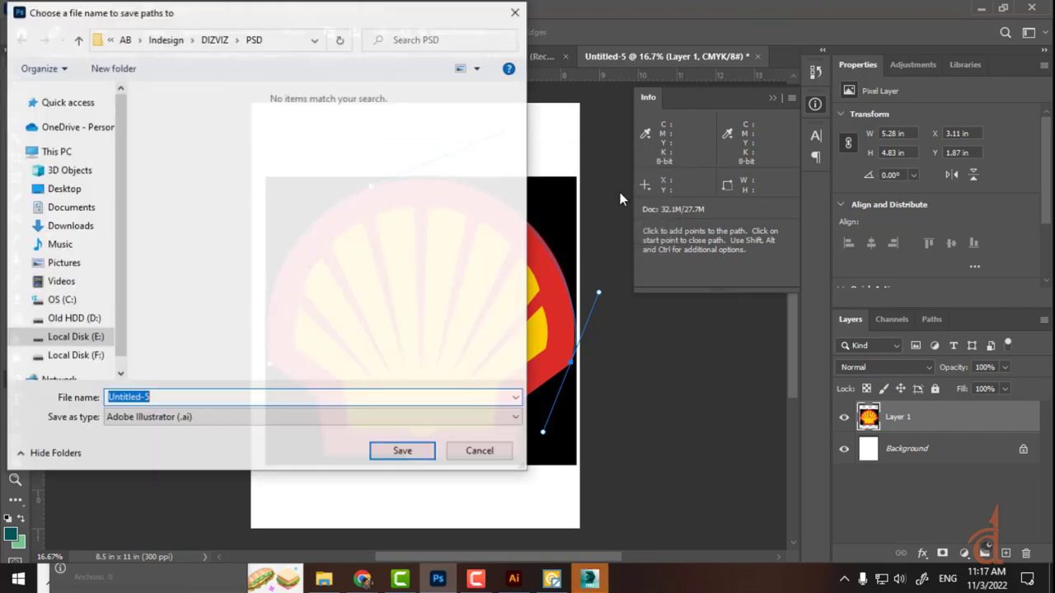
click(75, 188)
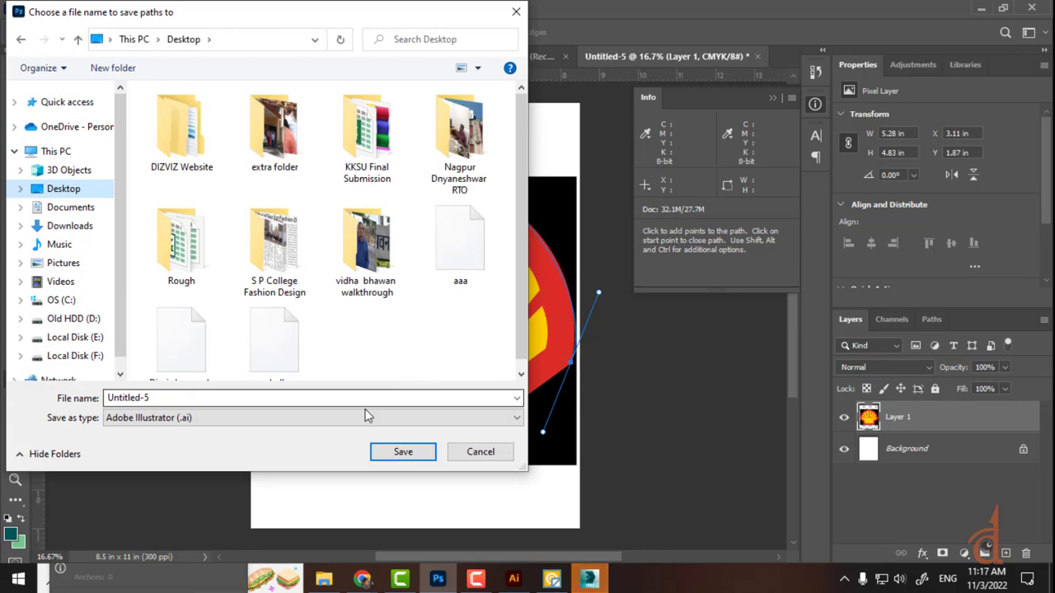
scroll(482, 321, down, 1)
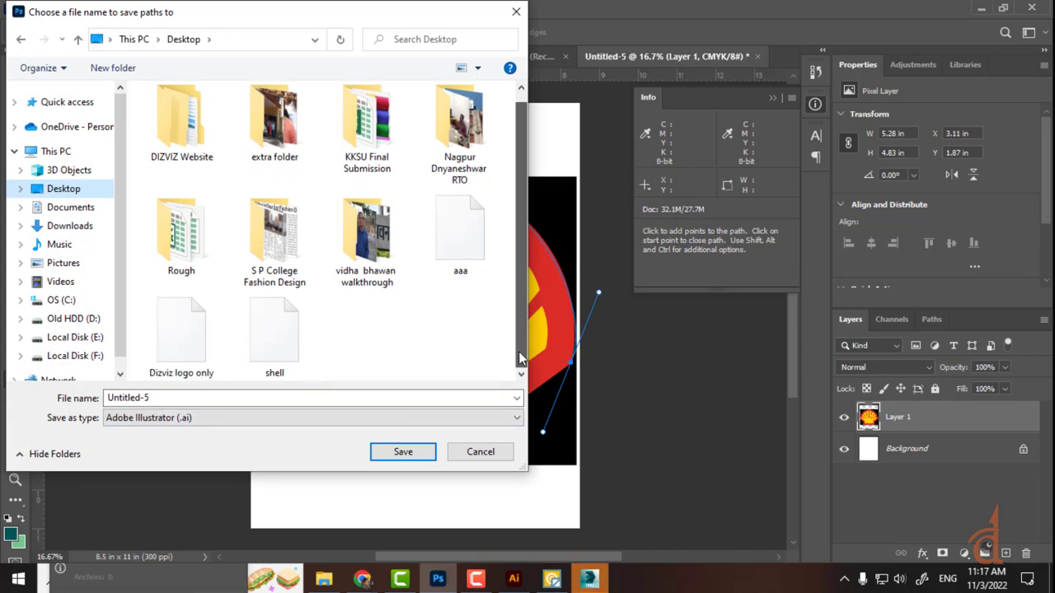
click(274, 363)
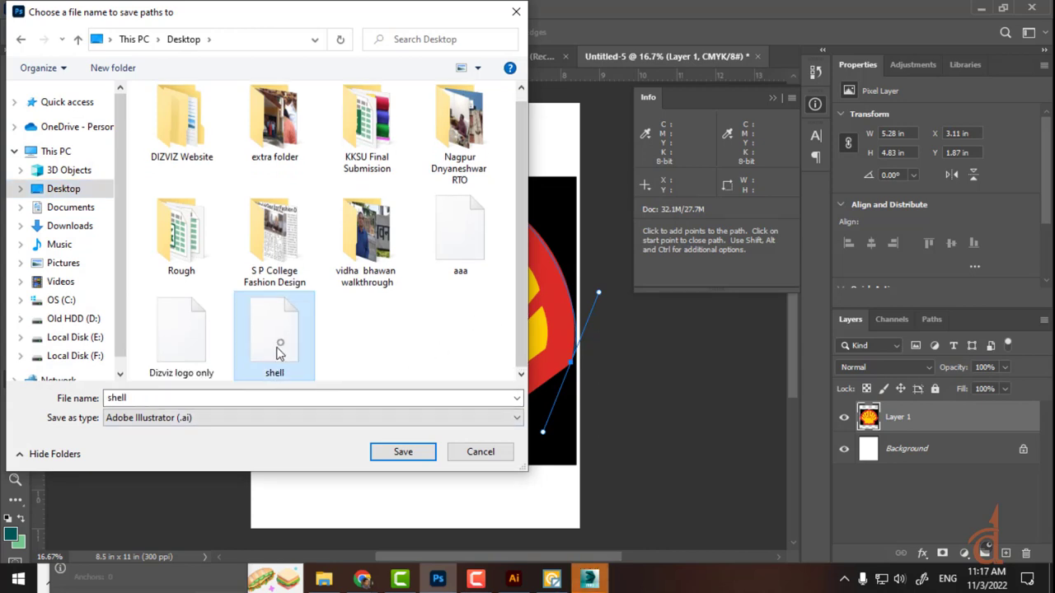
double_click(237, 397)
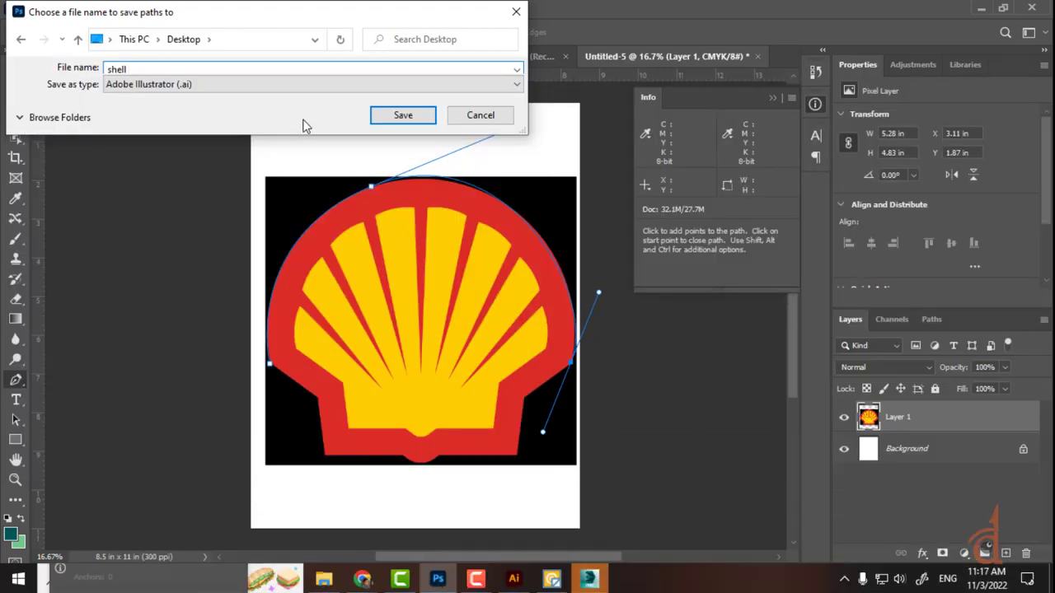
text(2)
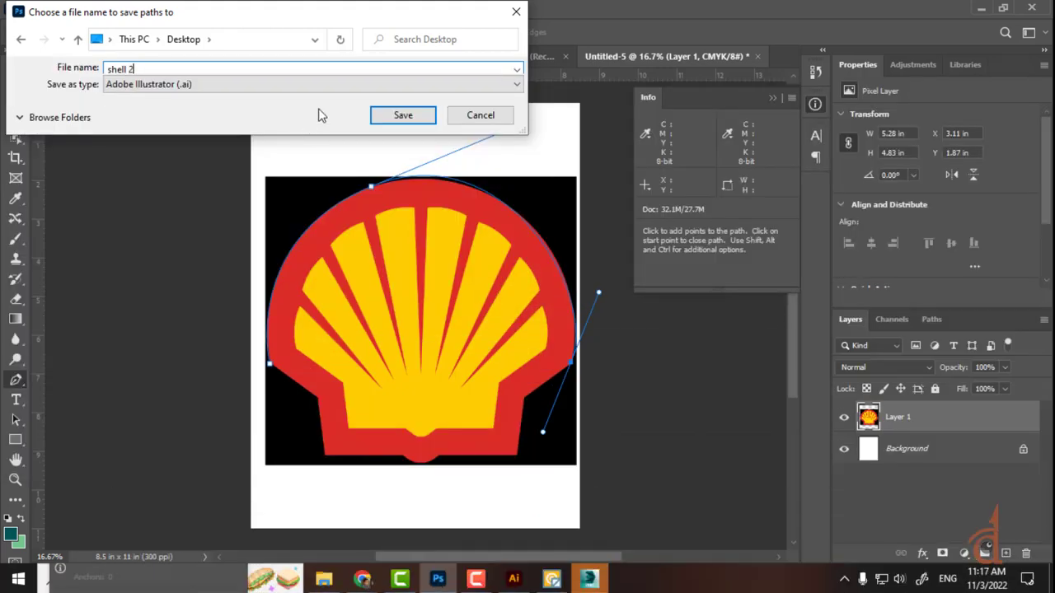
click(420, 113)
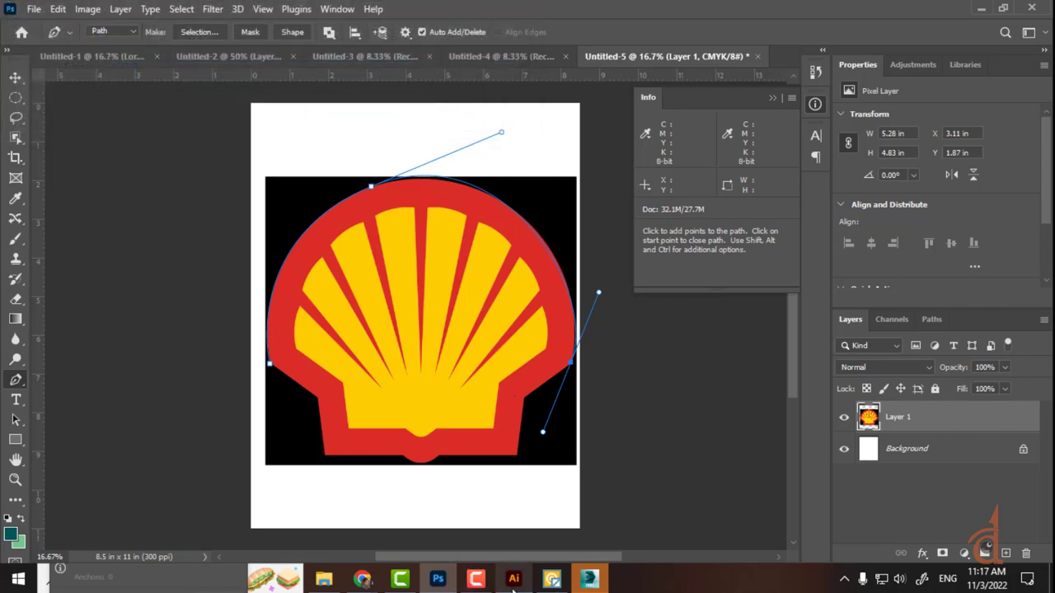
Switch to 3ds Max and maximize the Perspective viewport
click(595, 580)
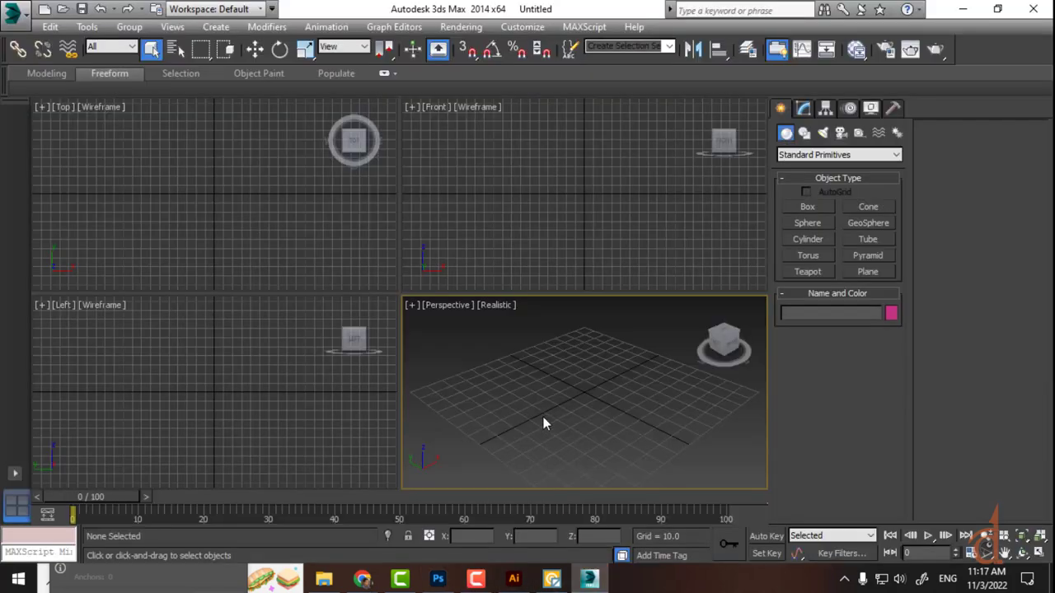
key(alt+e)
key(Escape)
key(alt+e)
key(Escape)
key(alt+w)
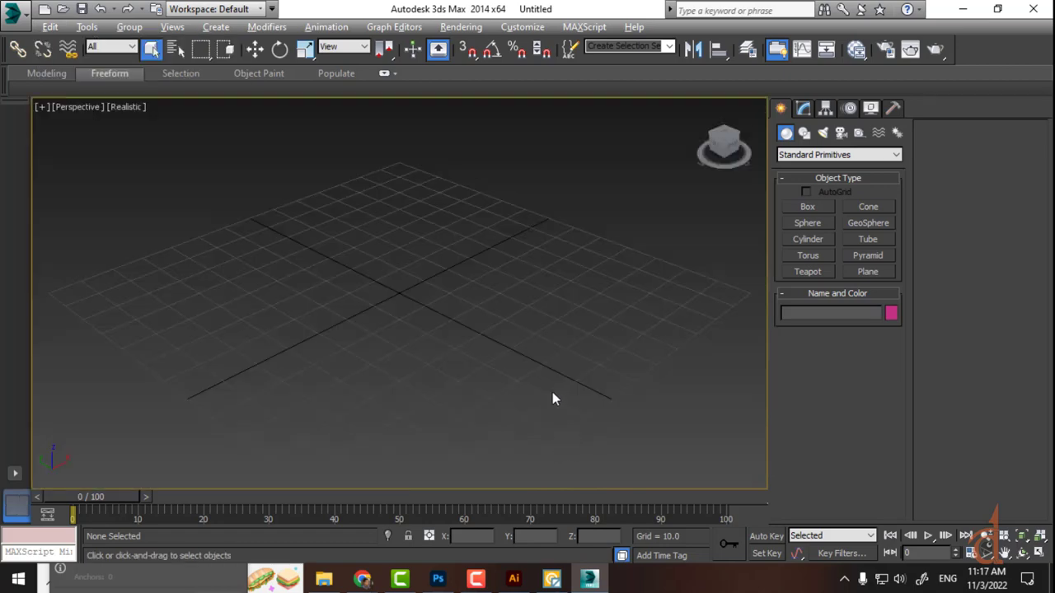
Try to import the Adobe Illustrator file shell from the Desktop, completely replacing the current scene
click(13, 11)
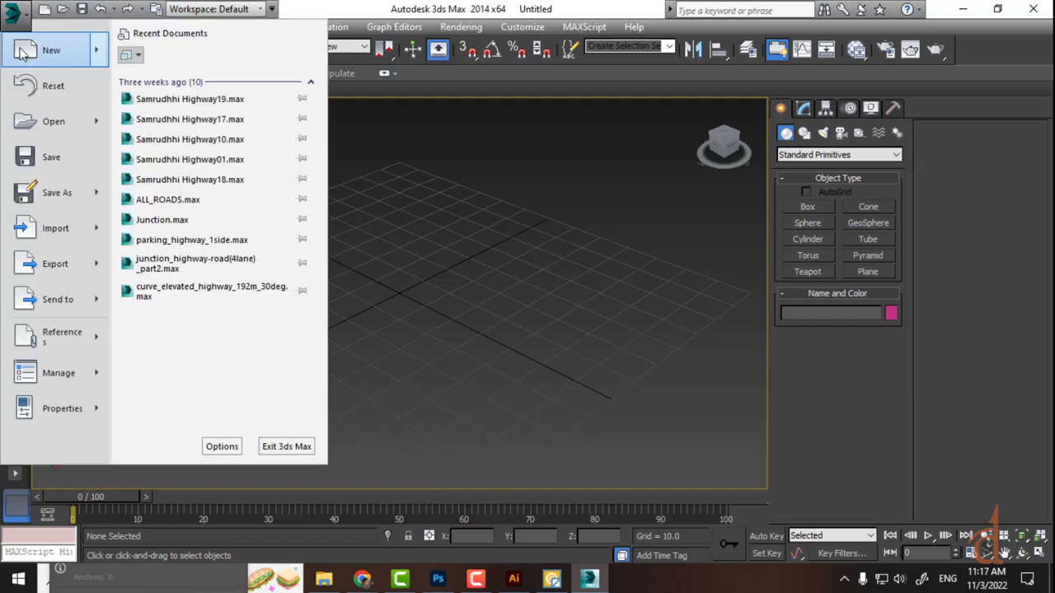
click(52, 229)
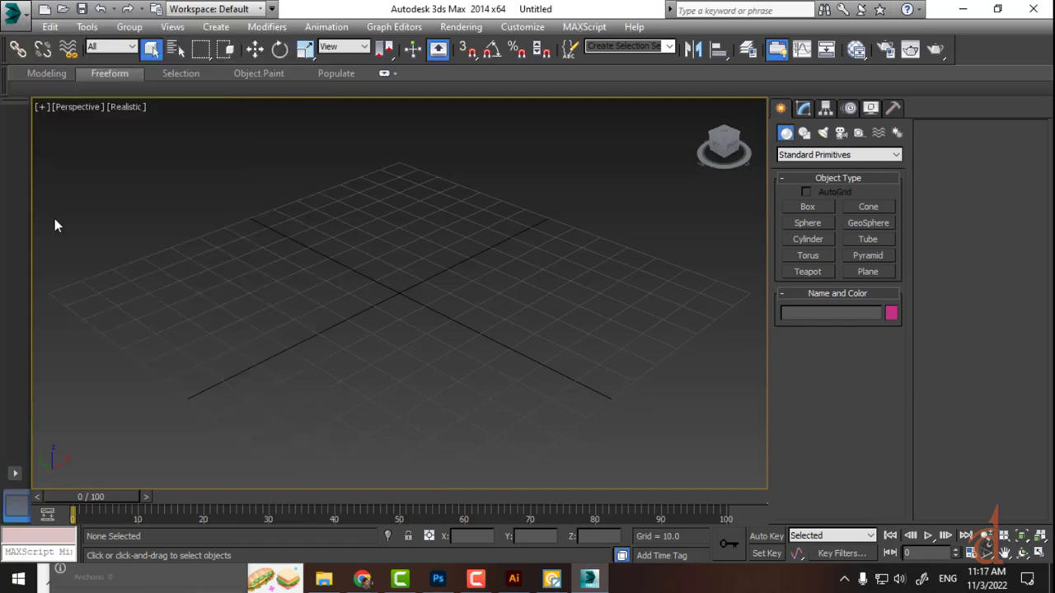
click(346, 495)
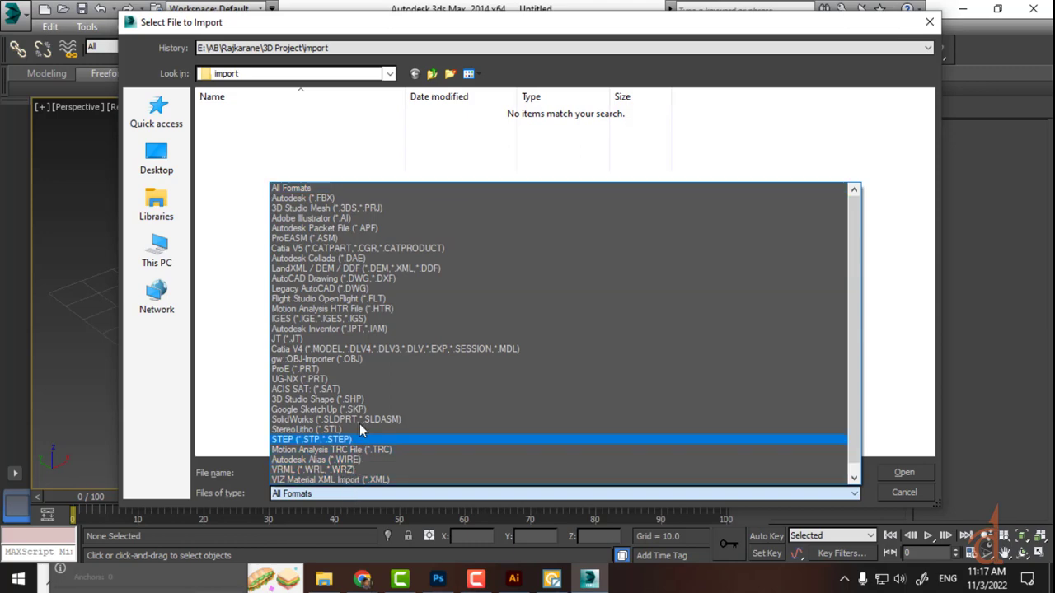
click(342, 220)
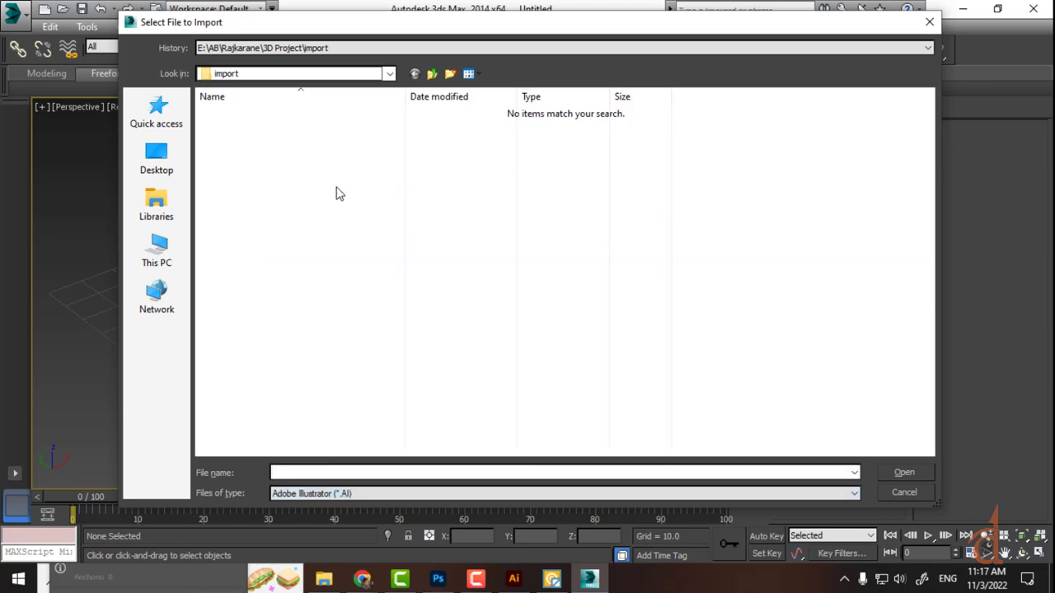
click(169, 166)
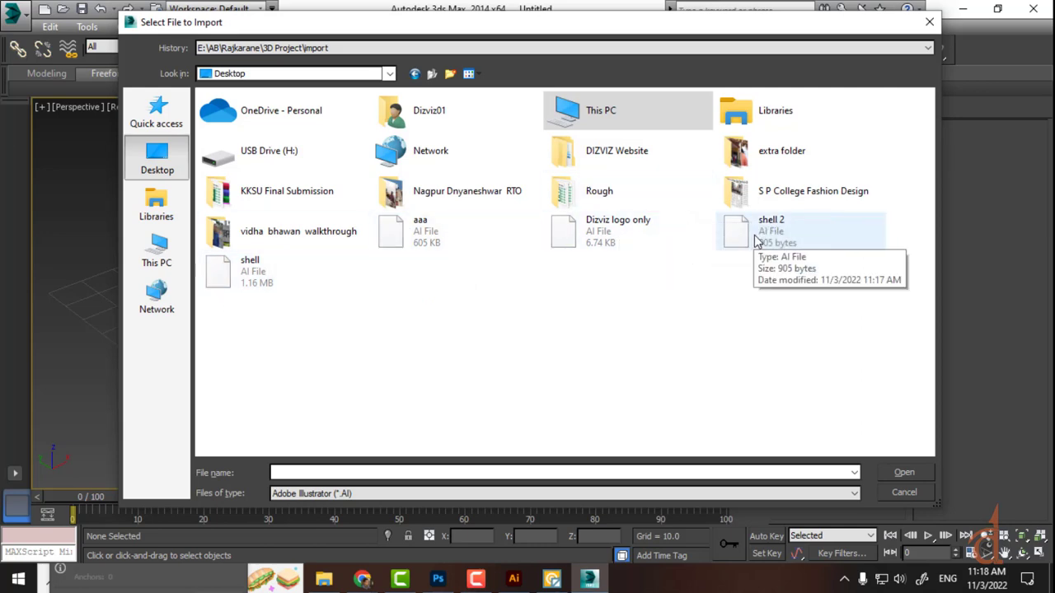
click(222, 268)
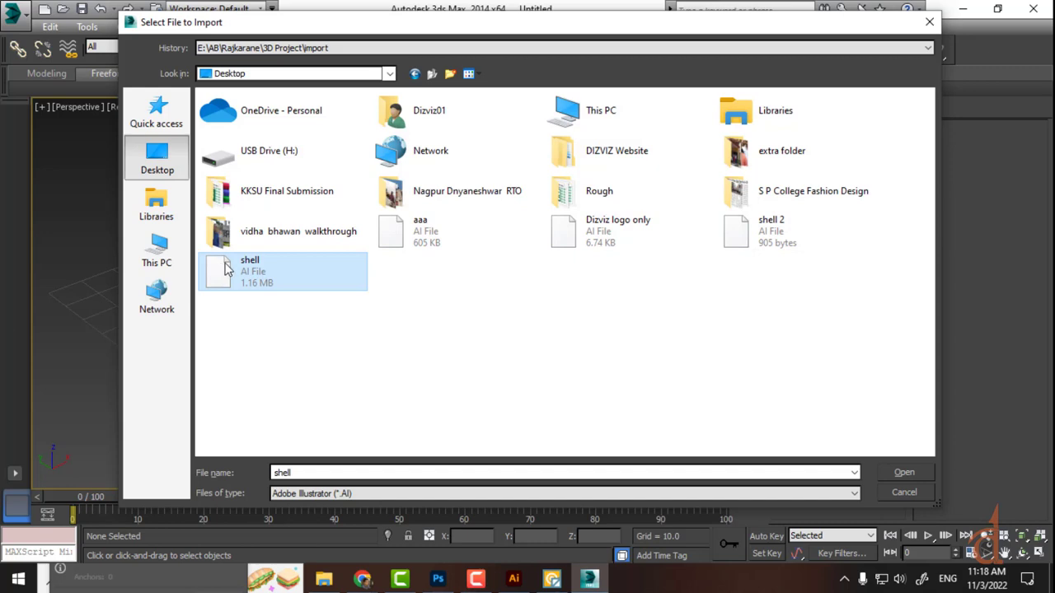
click(901, 470)
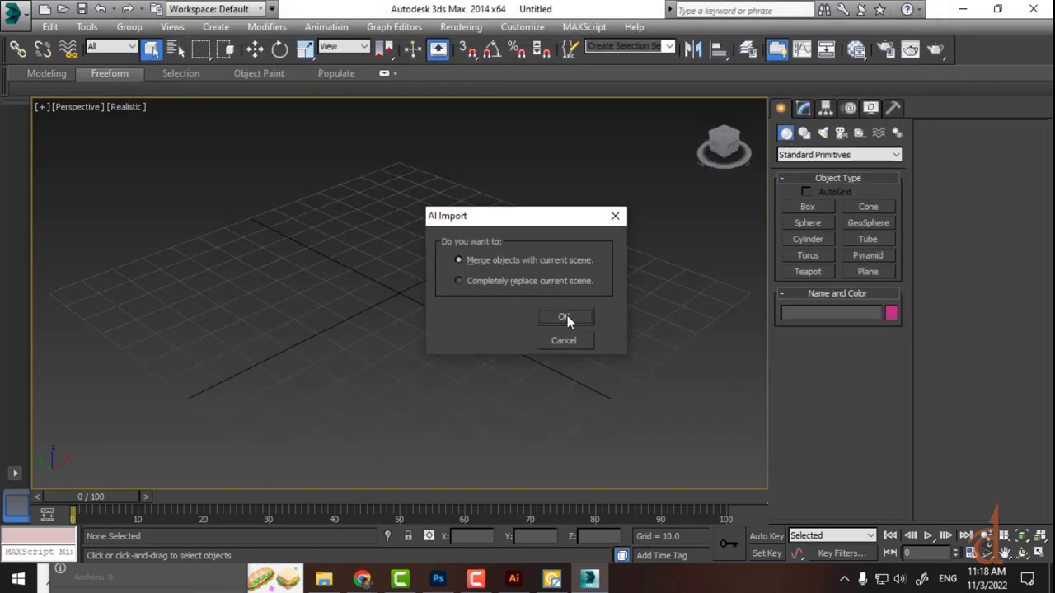
click(553, 282)
click(564, 316)
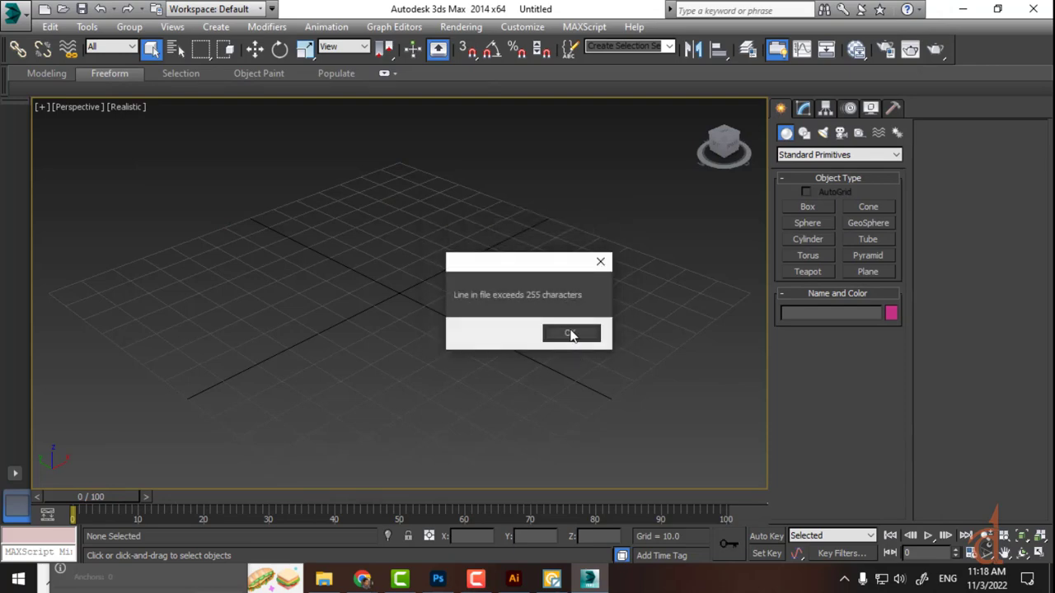
click(569, 334)
click(561, 334)
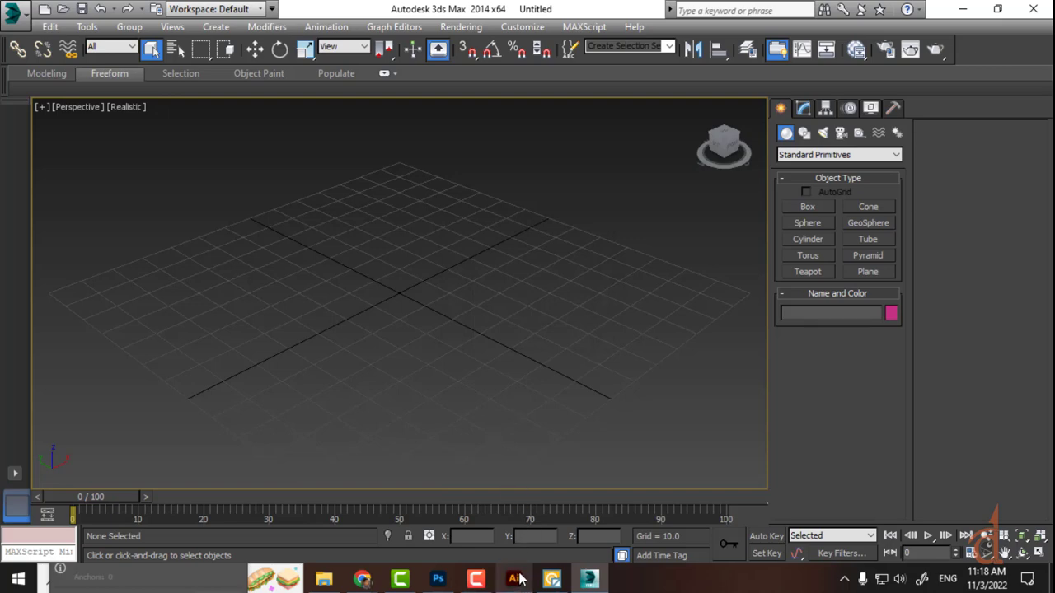
mouse_move(519, 580)
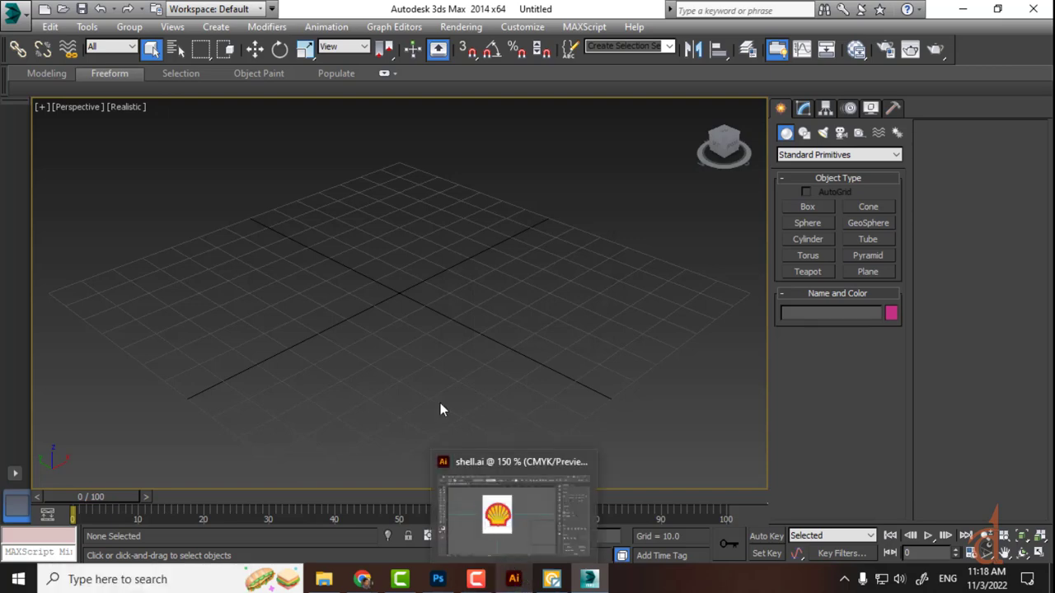
click(12, 13)
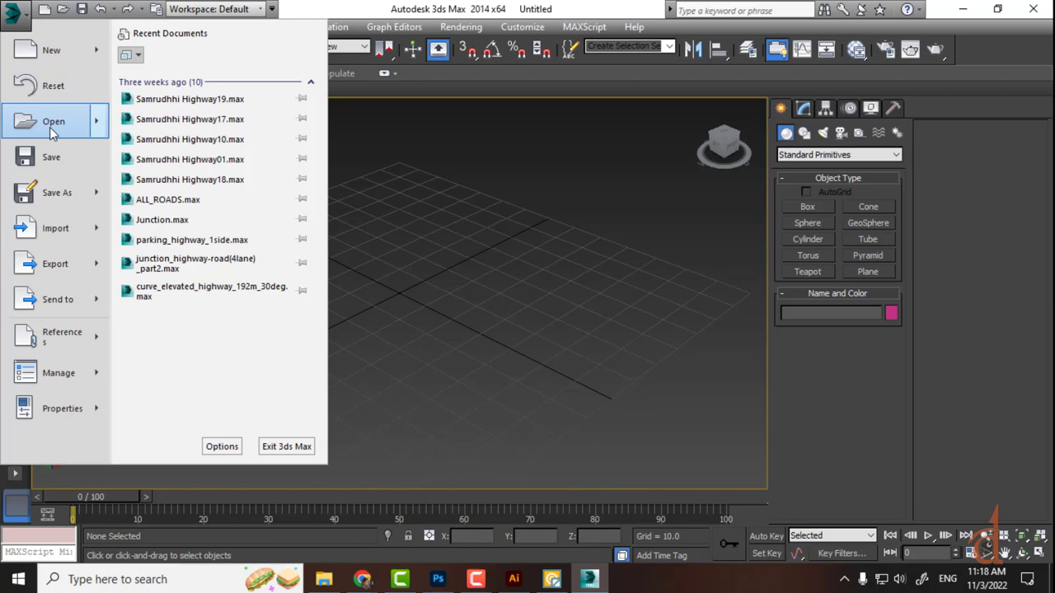
click(60, 227)
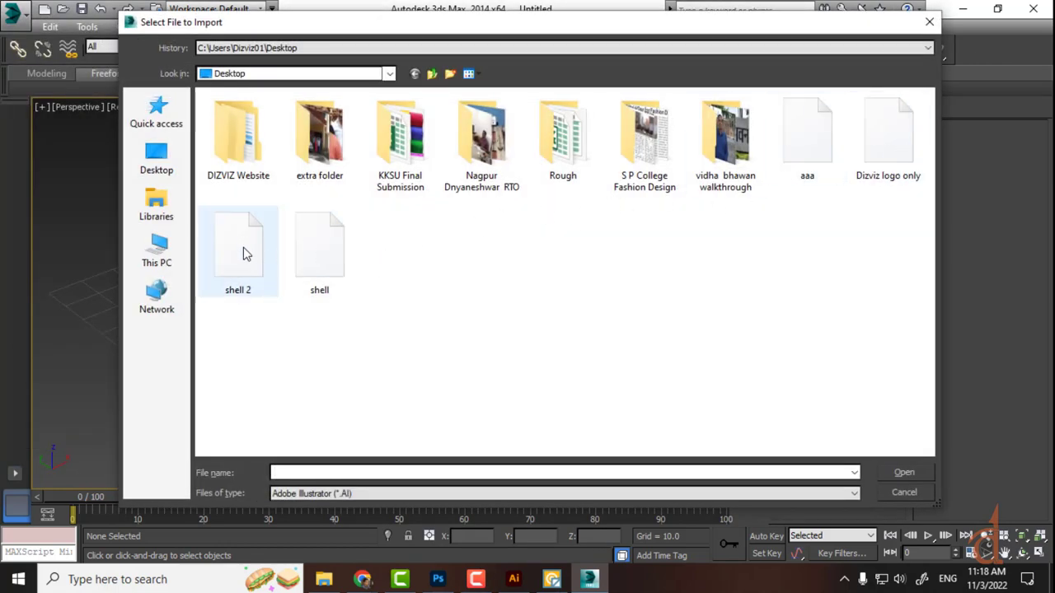
click(227, 271)
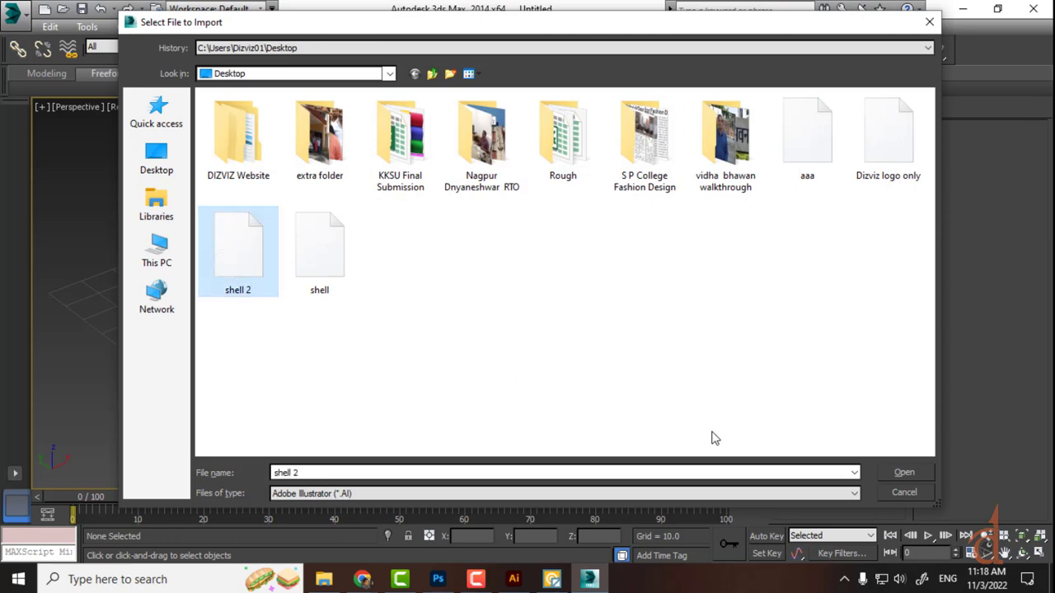
click(899, 473)
click(564, 318)
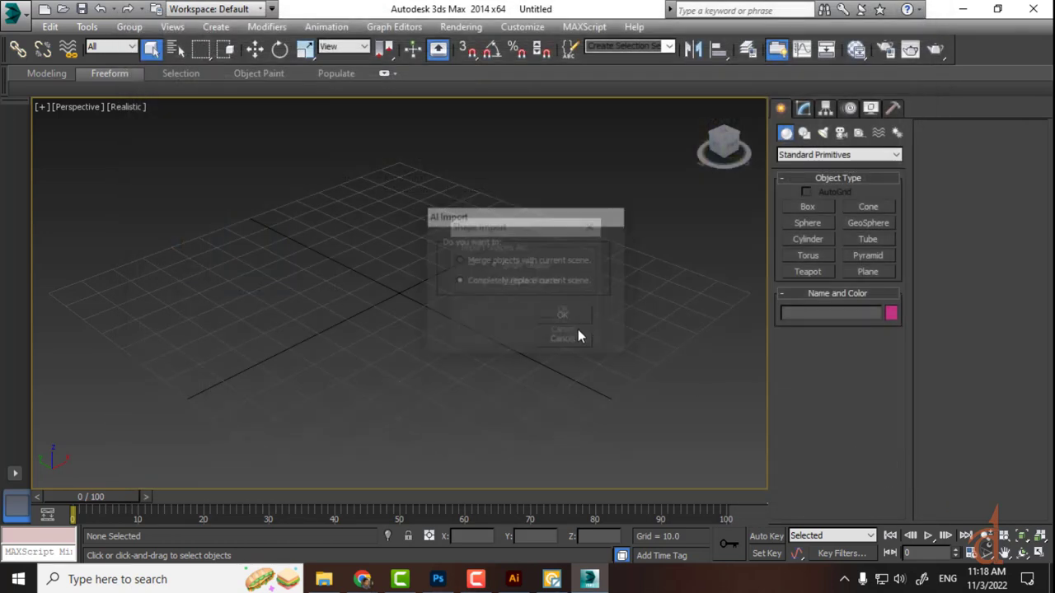
click(569, 327)
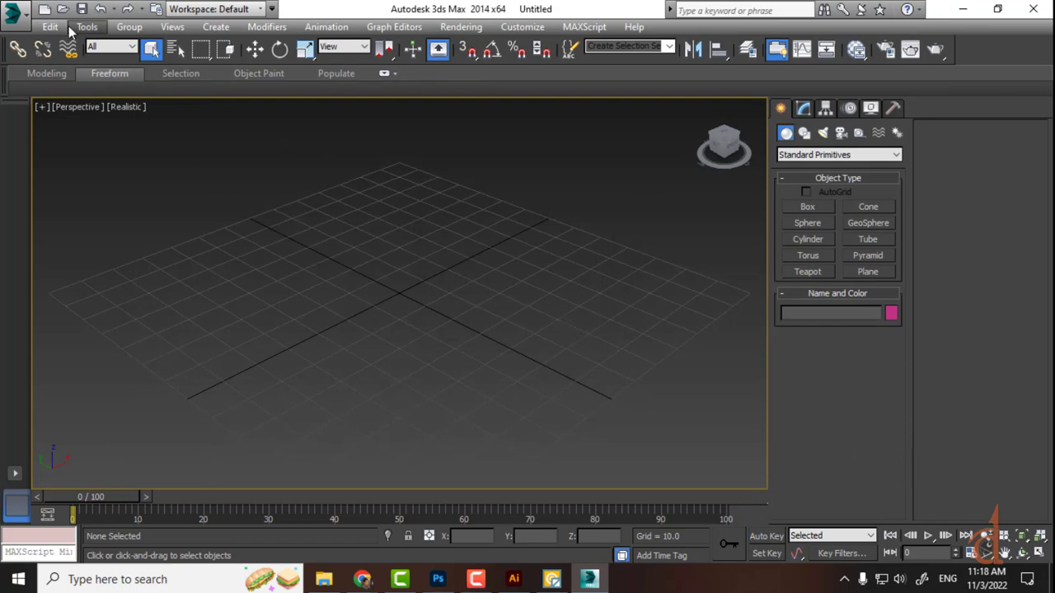
Import the Illustrator file shell 2 from the Desktop as a single object, completely replacing the current scene
click(13, 12)
click(54, 225)
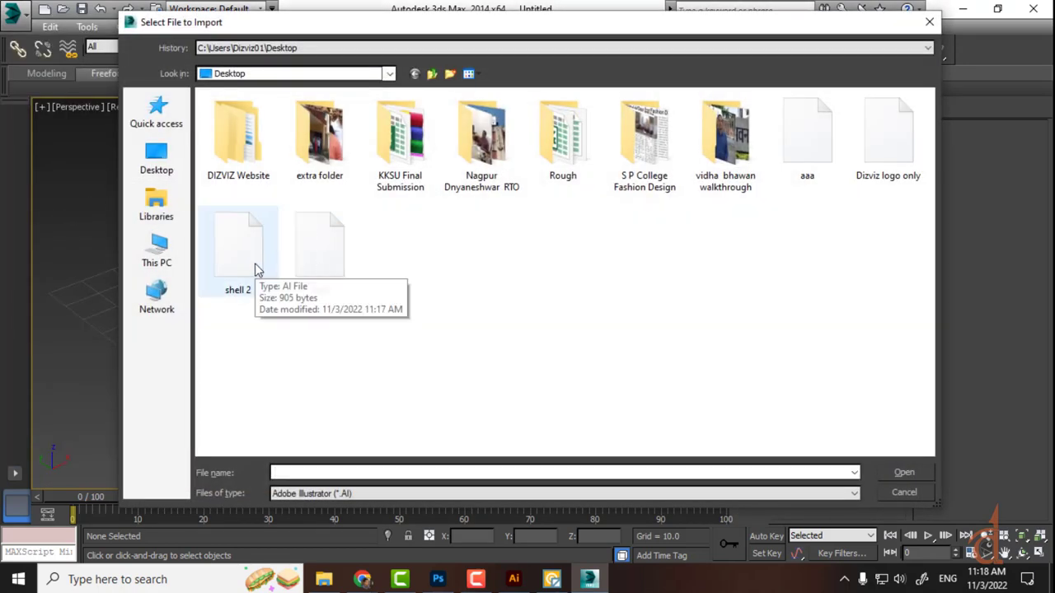
click(255, 260)
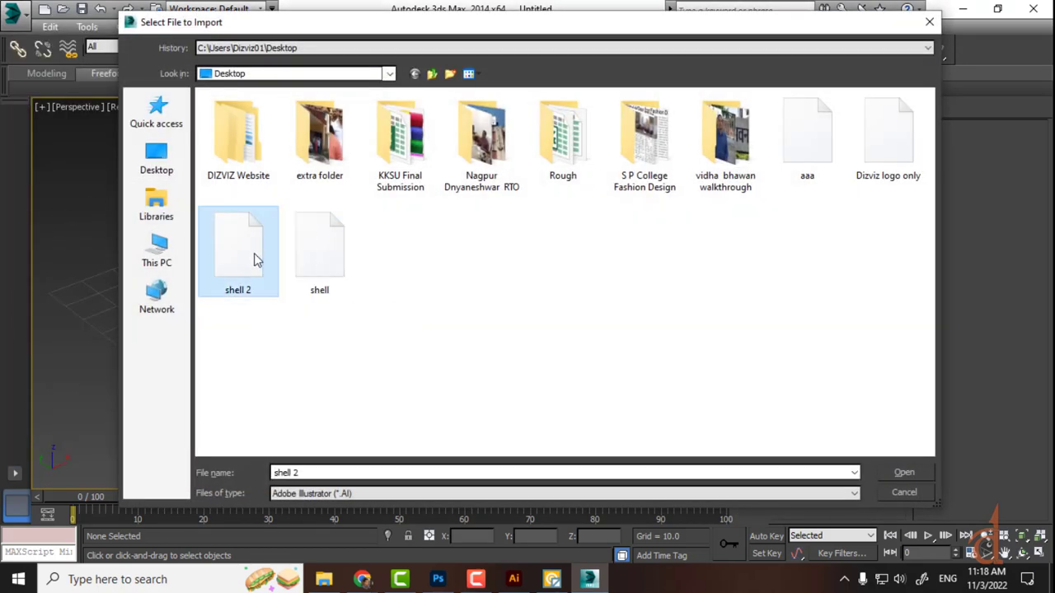
double_click(256, 260)
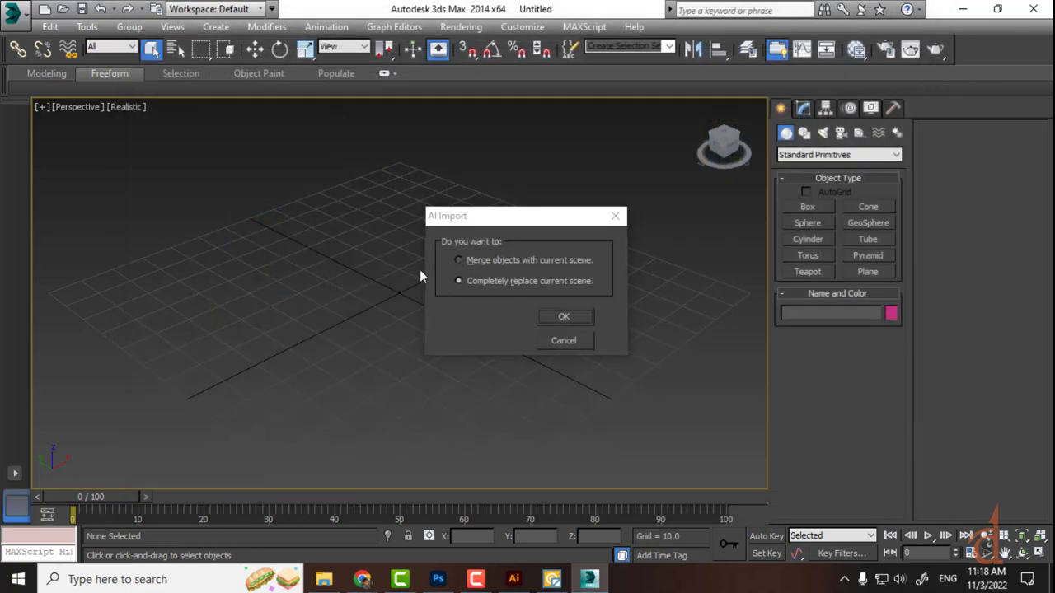
click(582, 320)
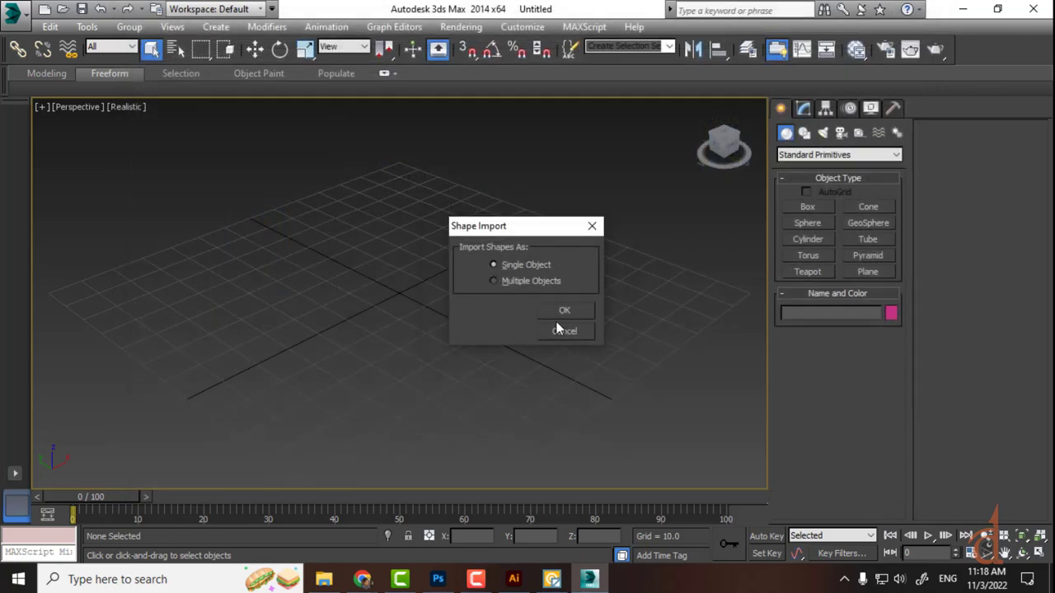
click(567, 311)
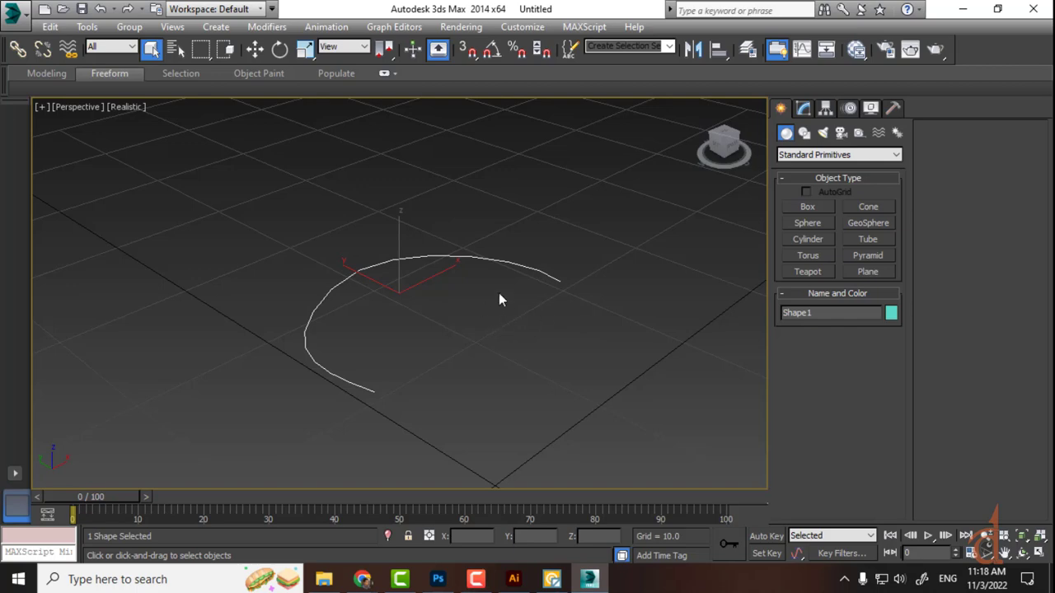
Try to import the Illustrator file shell from the Desktop with its shapes as multiple objects
click(13, 12)
click(64, 216)
click(336, 267)
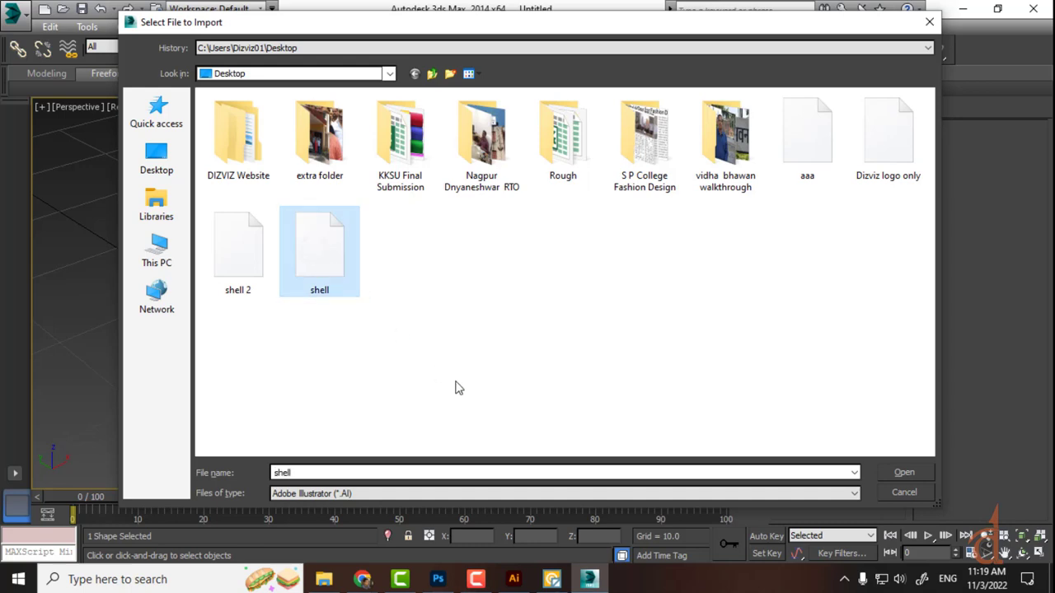
click(885, 471)
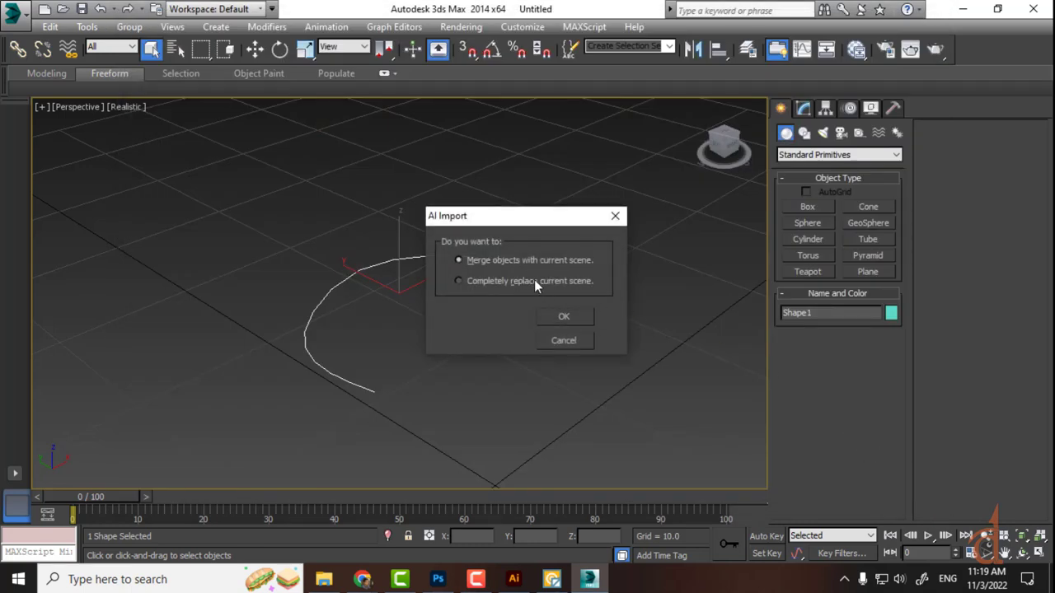
click(560, 314)
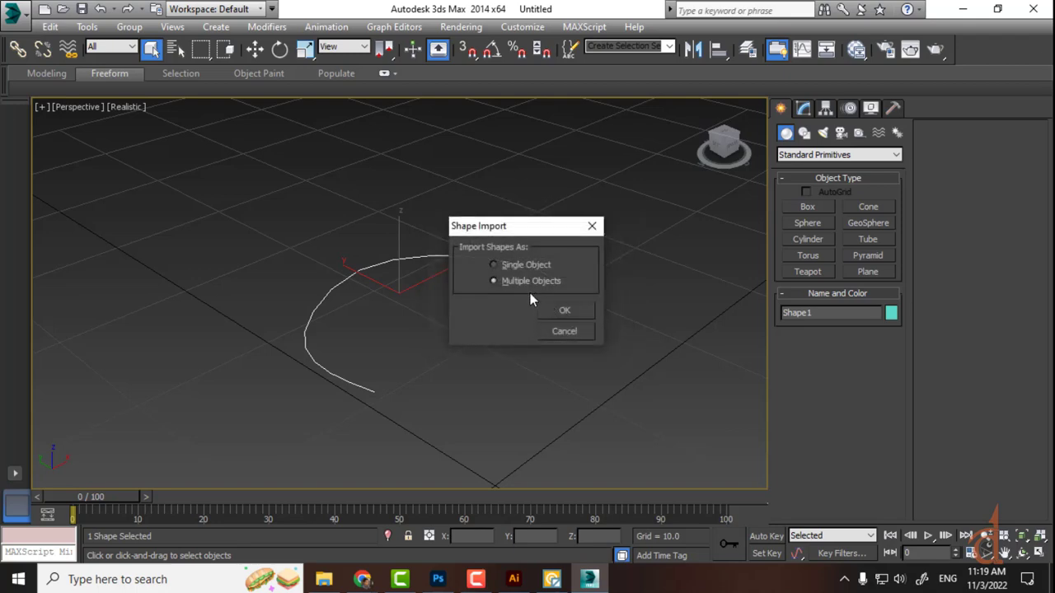
click(563, 310)
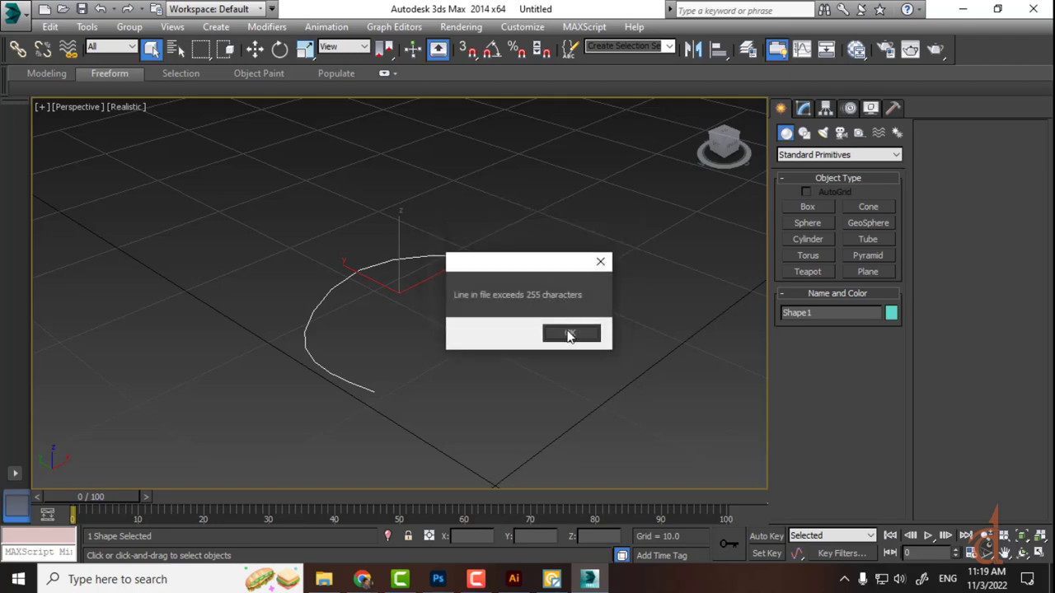
click(568, 334)
click(561, 334)
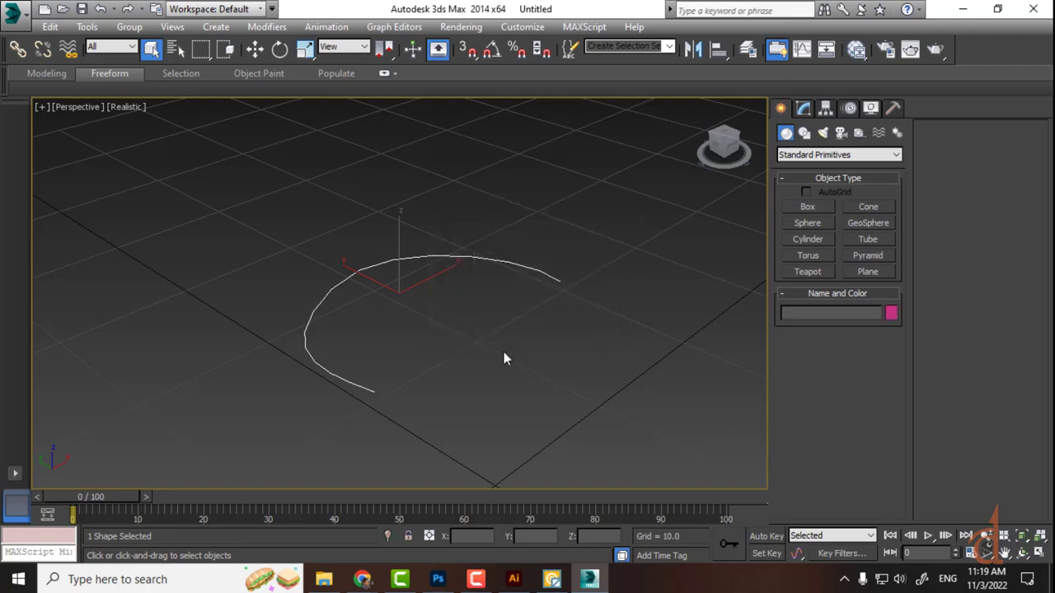
click(510, 361)
scroll(510, 361, down, 5)
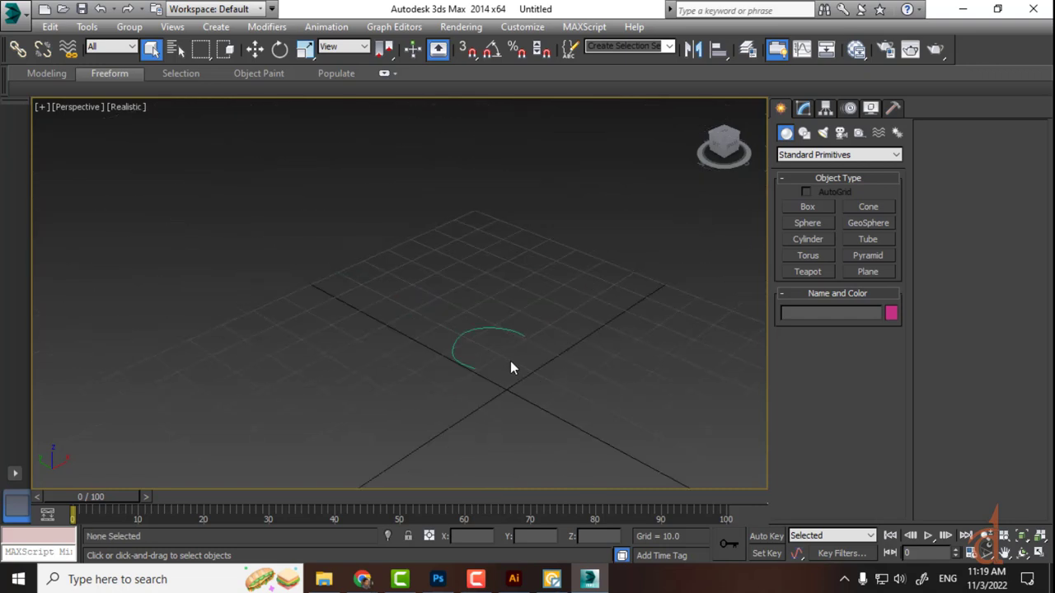
scroll(500, 364, up, 4)
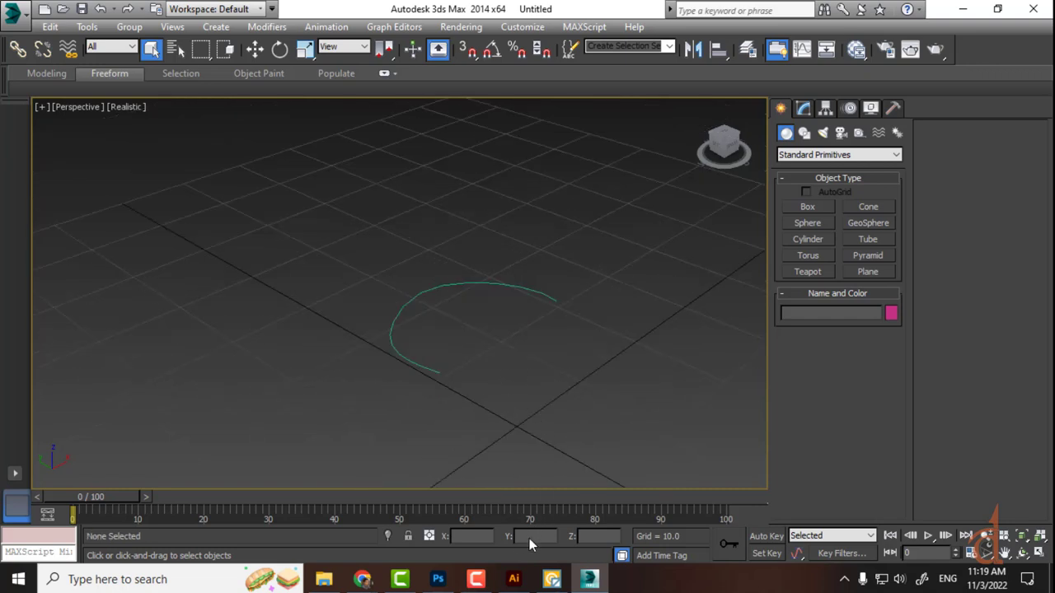
Switch to Illustrator, isolate the logo group in shell.ai and move the yellow shell off the artboard to its right
click(513, 578)
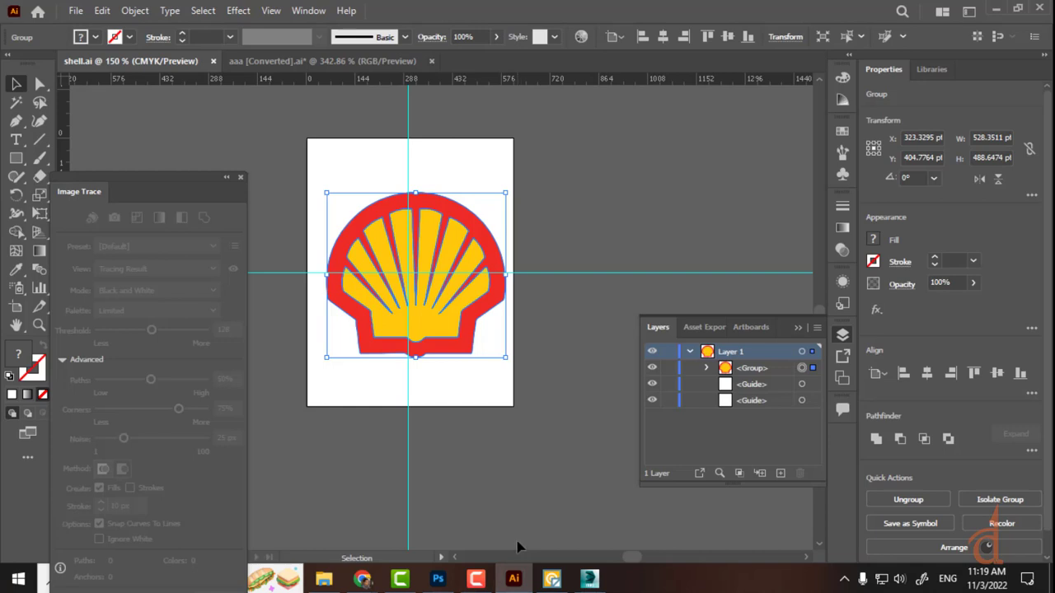
click(74, 10)
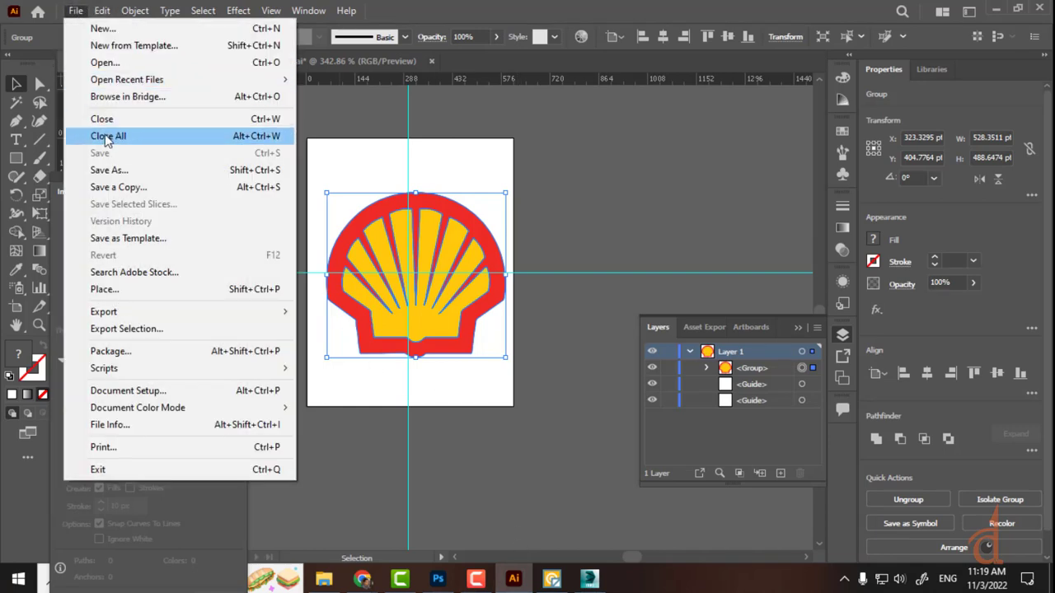
click(616, 233)
click(614, 231)
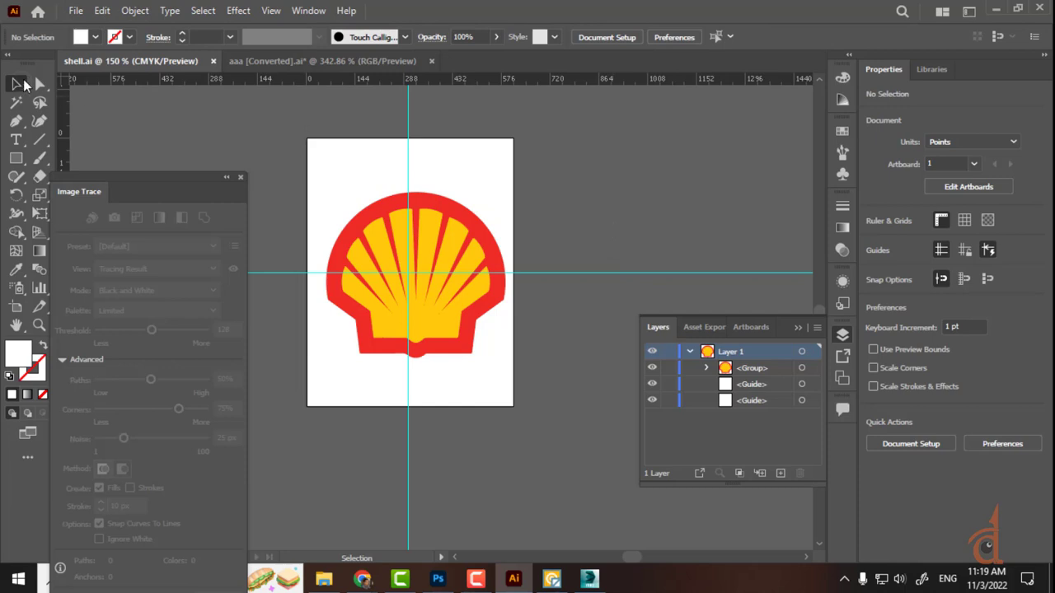
click(464, 241)
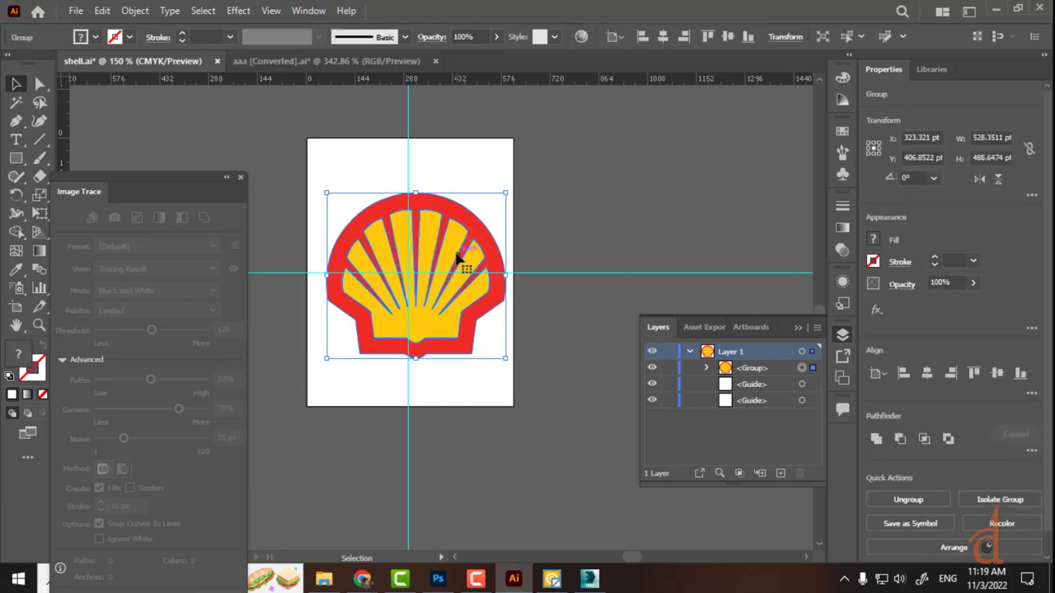
double_click(457, 257)
drag(456, 254, 612, 200)
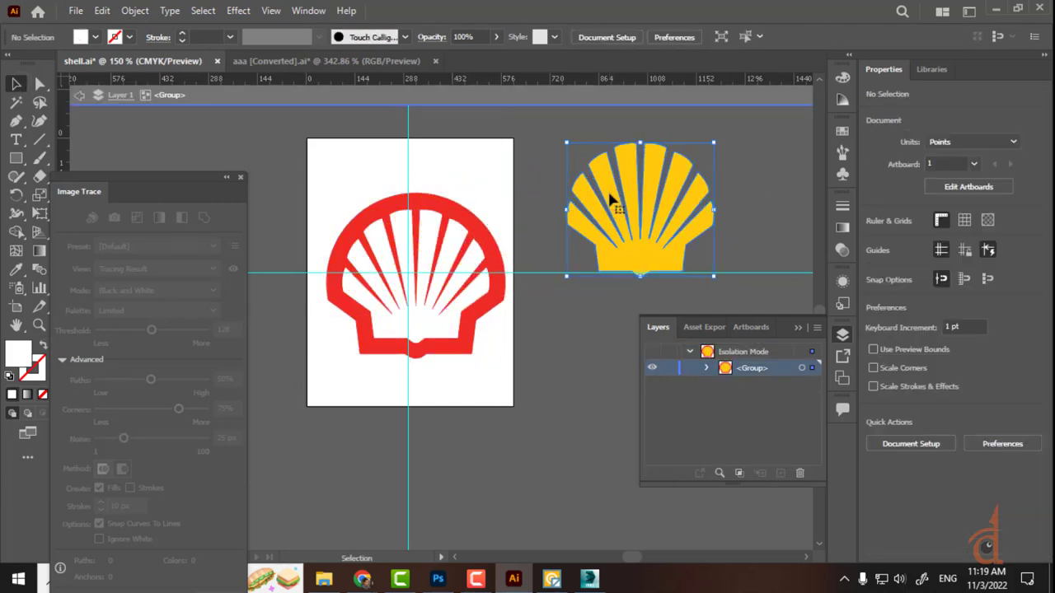
Centre the red outline on the guide intersection at about X 301 pt, Y 396 pt, and delete the yellow shell
click(478, 231)
mouse_move(478, 231)
mouse_down()
mouse_move(478, 207)
mouse_move(483, 226)
mouse_move(470, 229)
mouse_up()
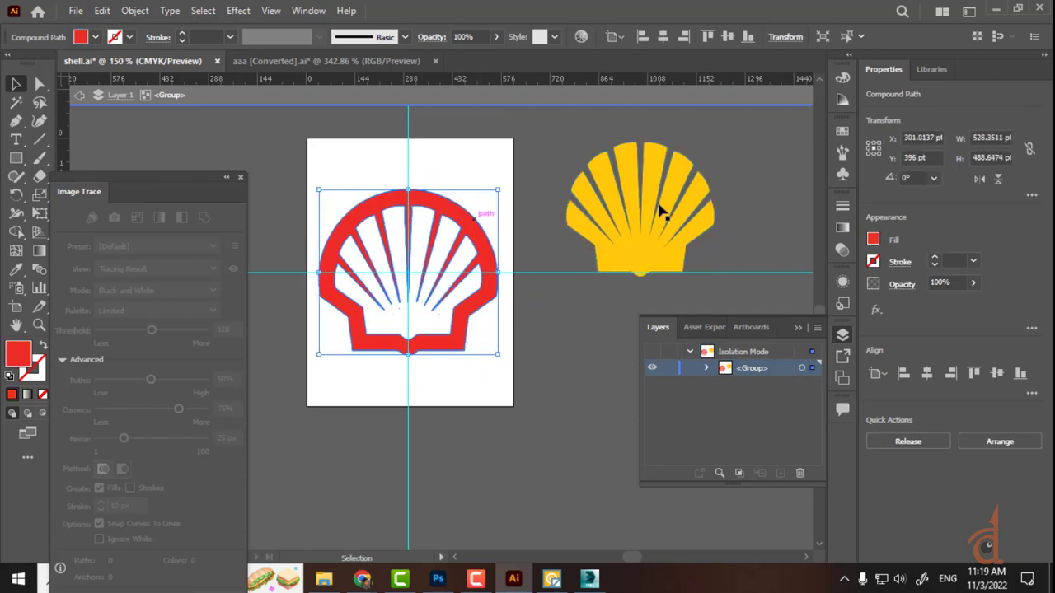
click(659, 211)
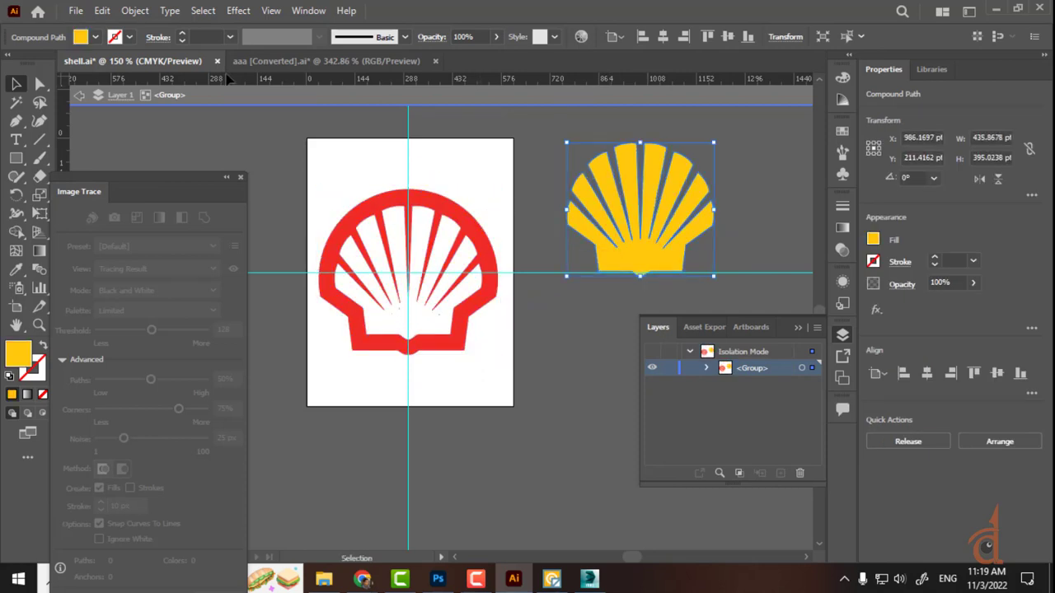
key(Delete)
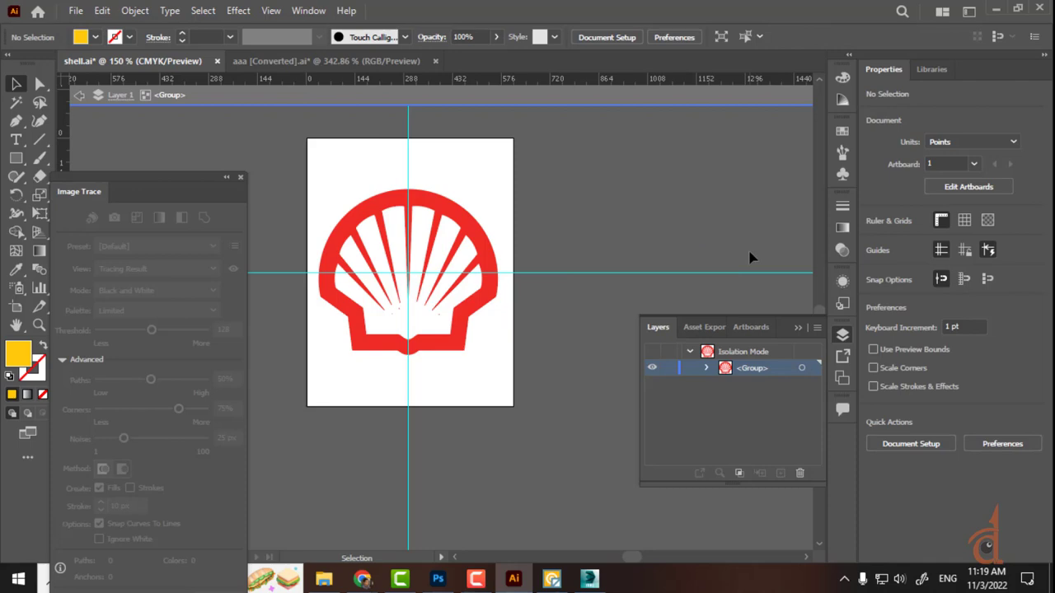
Save the red shell outline document to the Desktop as the Illustrator file shell d, keeping the Illustrator 2020 version
click(76, 10)
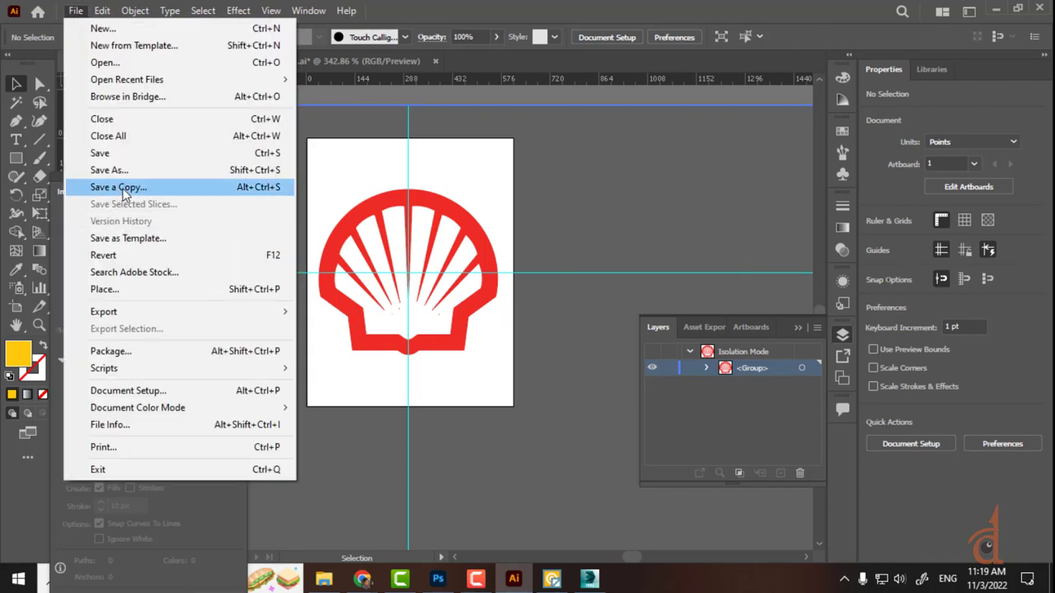
click(119, 170)
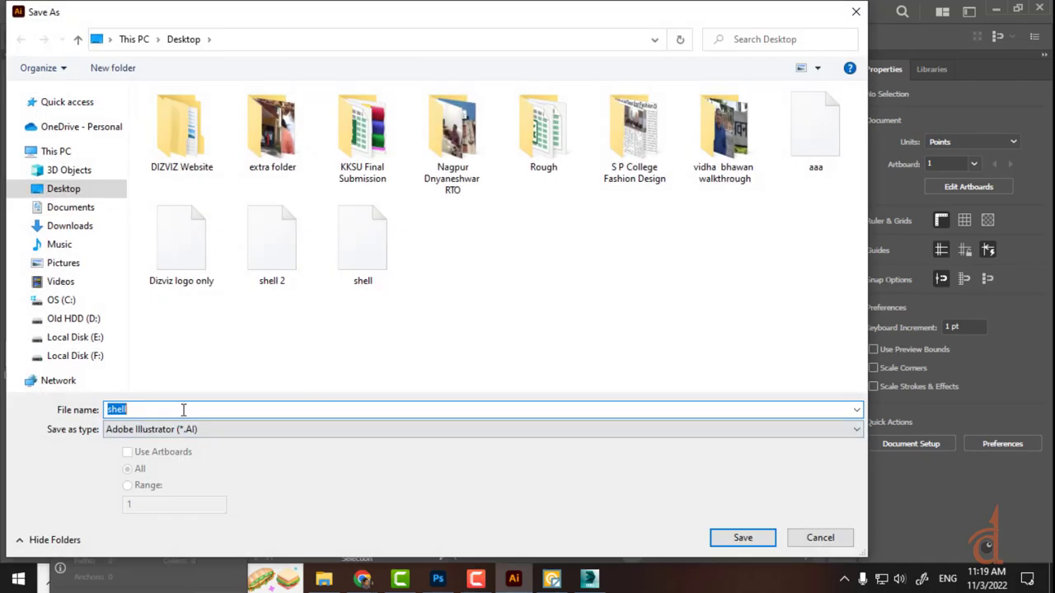
click(198, 408)
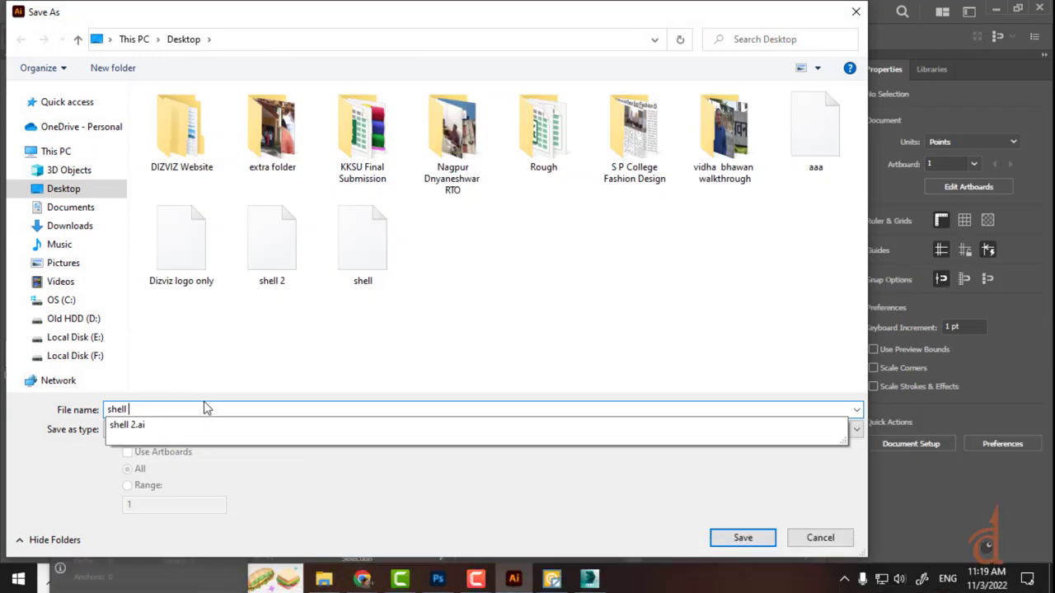
text(d)
click(762, 540)
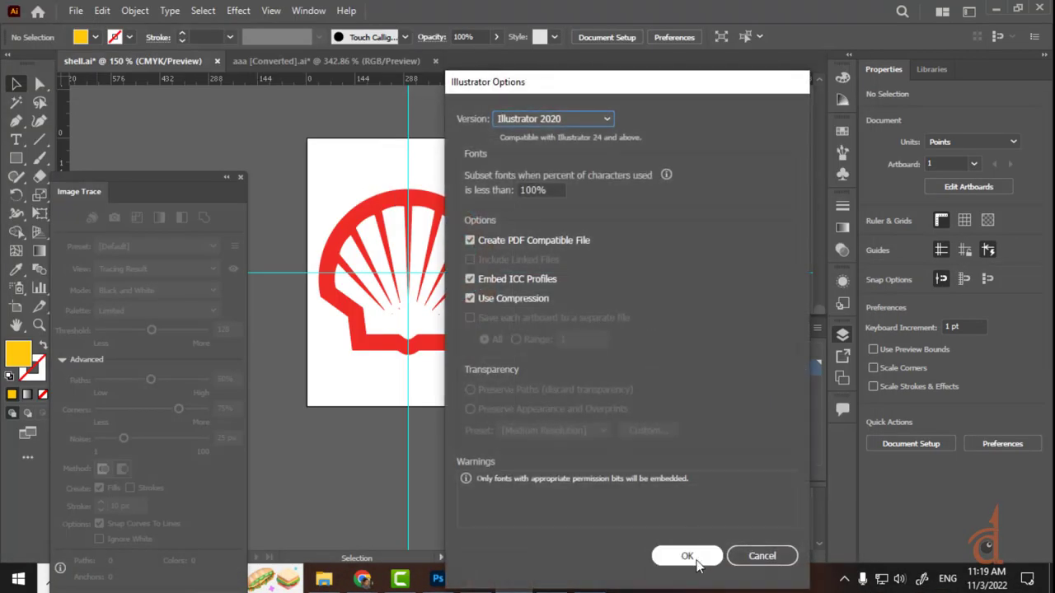
click(685, 556)
Start Simplify on the red shell outline group and reduce its curve detail to 16%
click(454, 214)
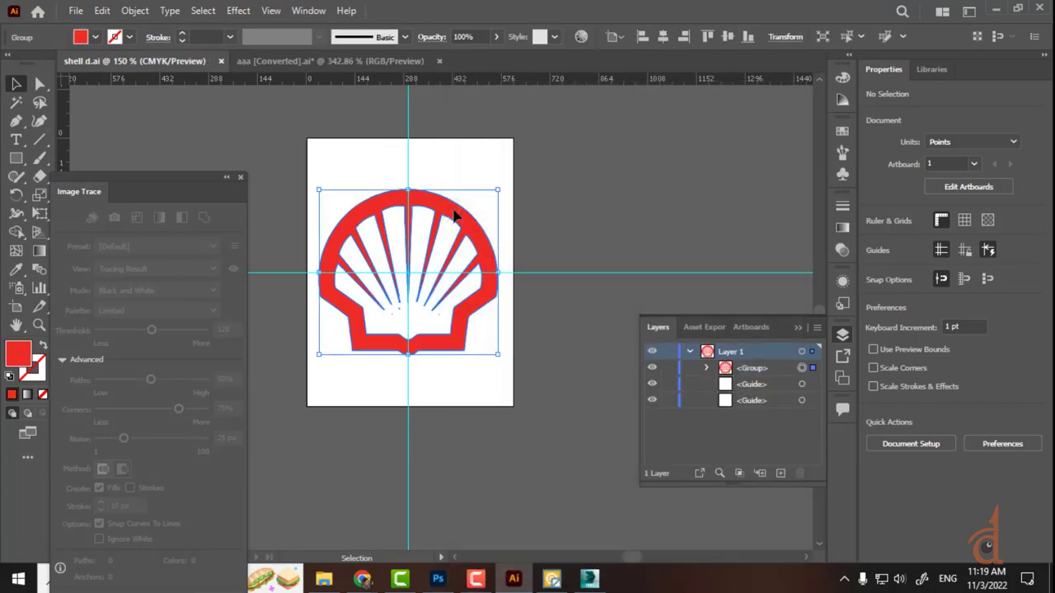
click(139, 11)
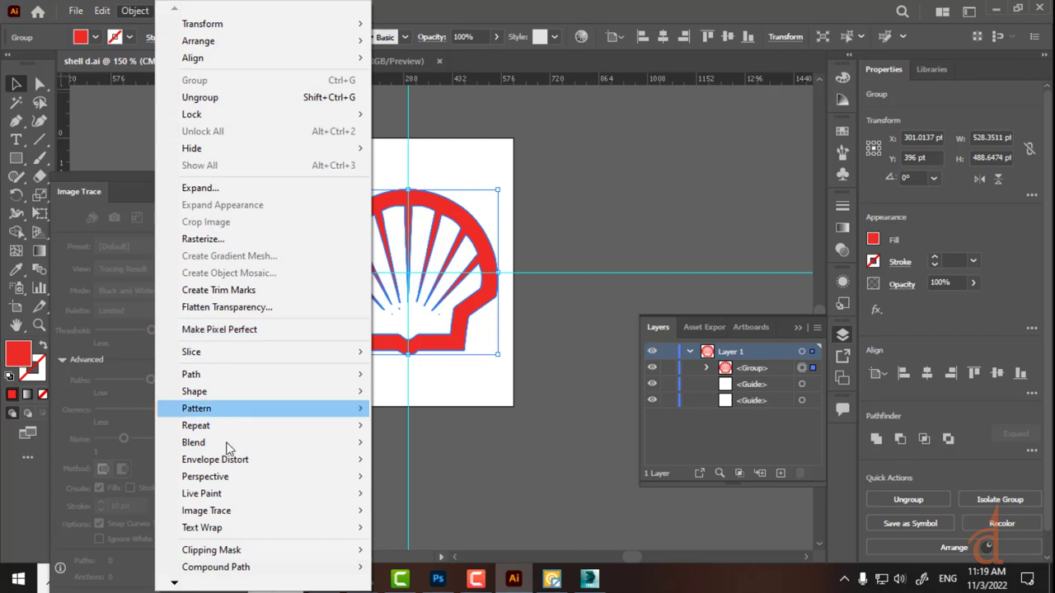
mouse_move(235, 589)
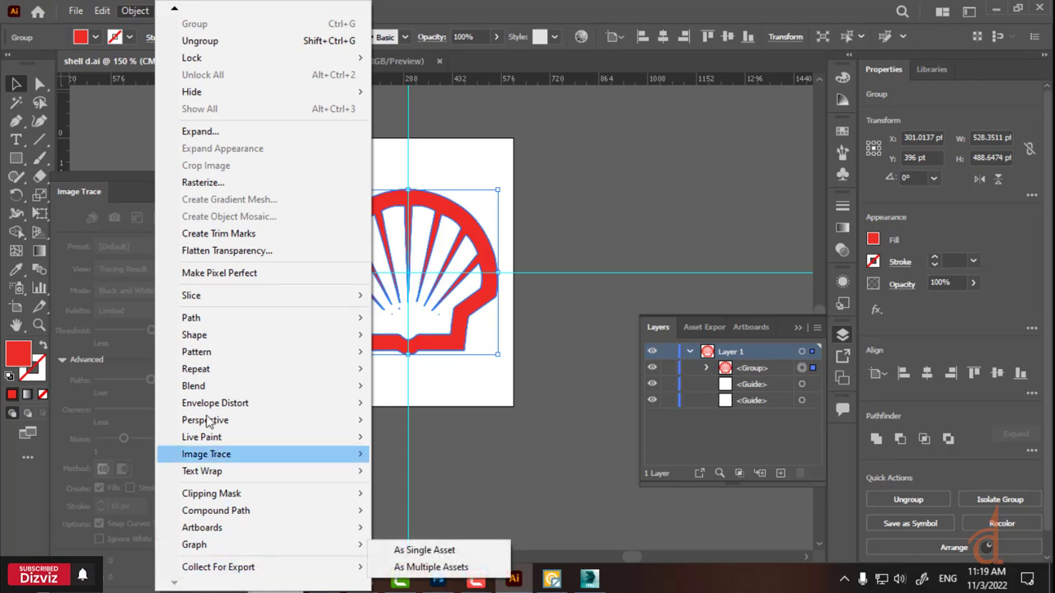
mouse_move(105, 10)
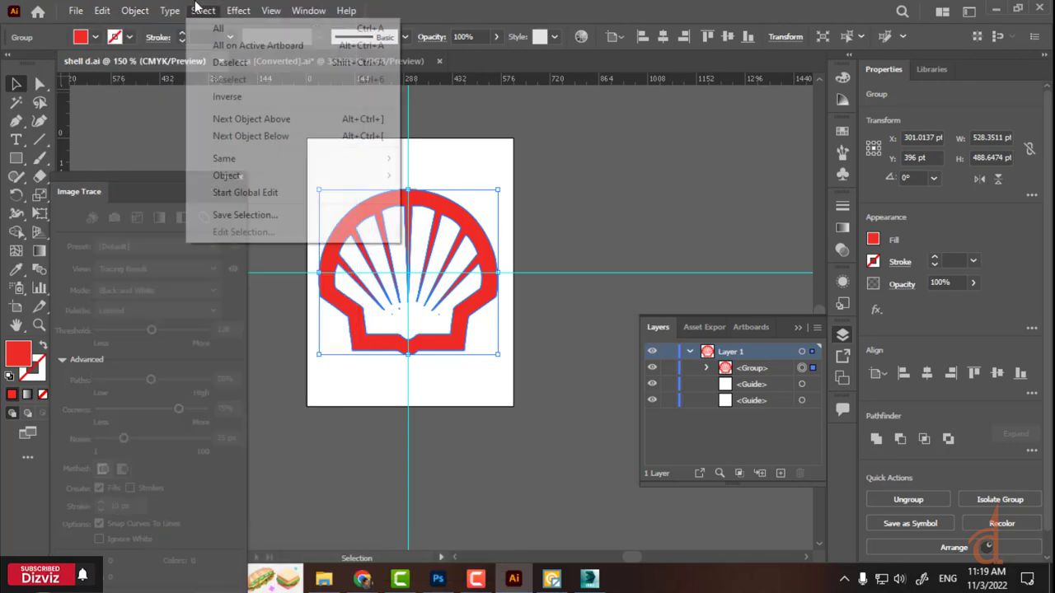
mouse_move(139, 10)
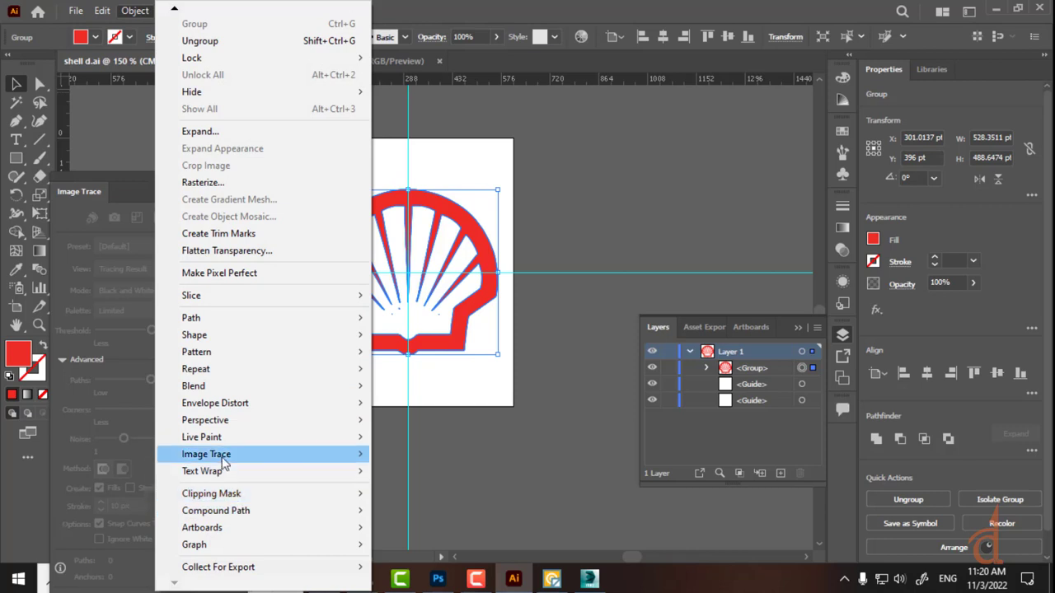
mouse_move(223, 460)
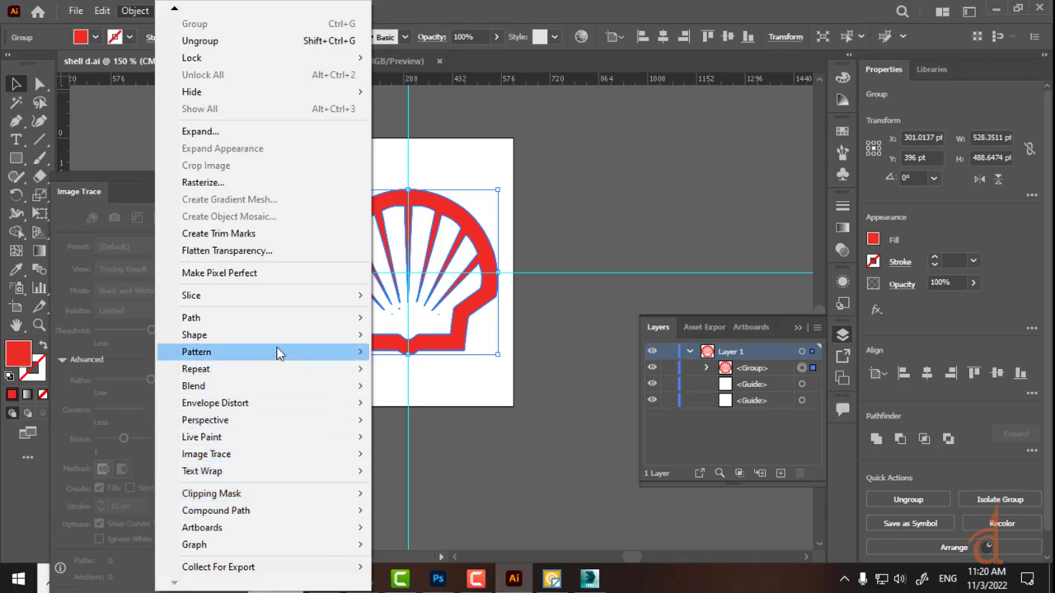
mouse_move(285, 347)
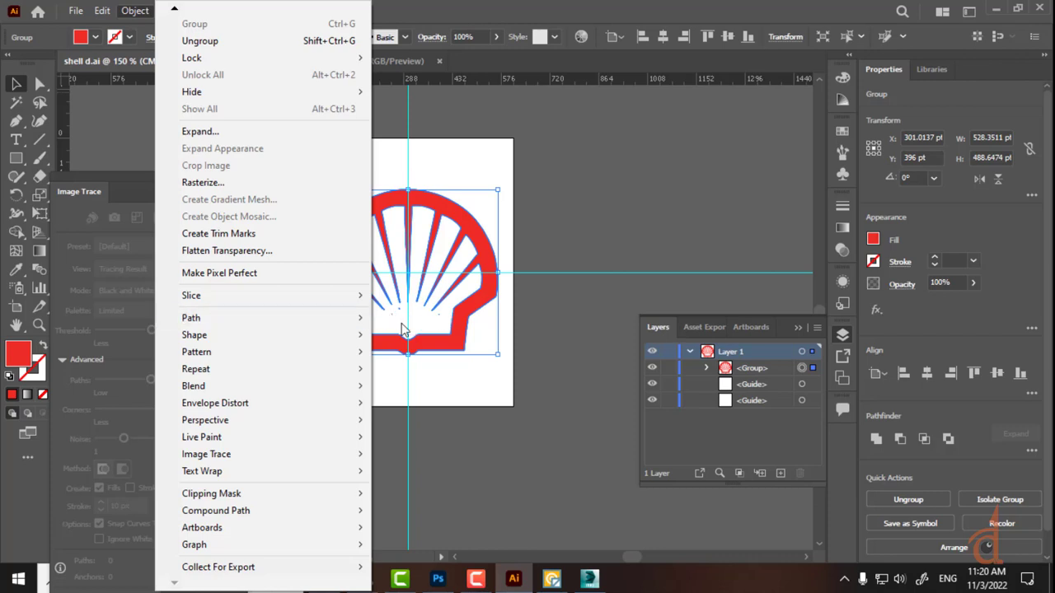
mouse_move(354, 320)
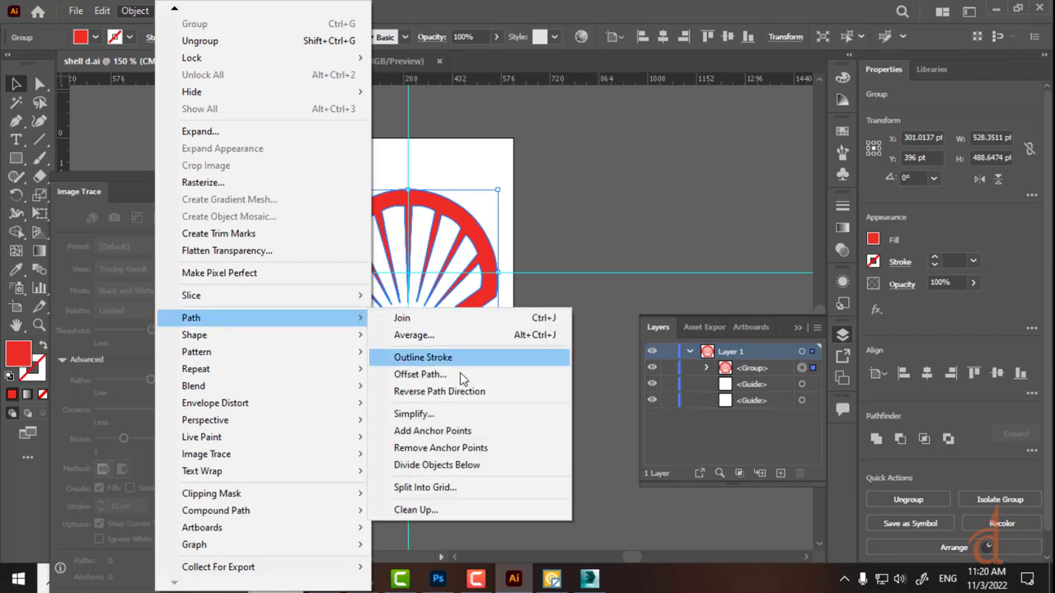
click(449, 415)
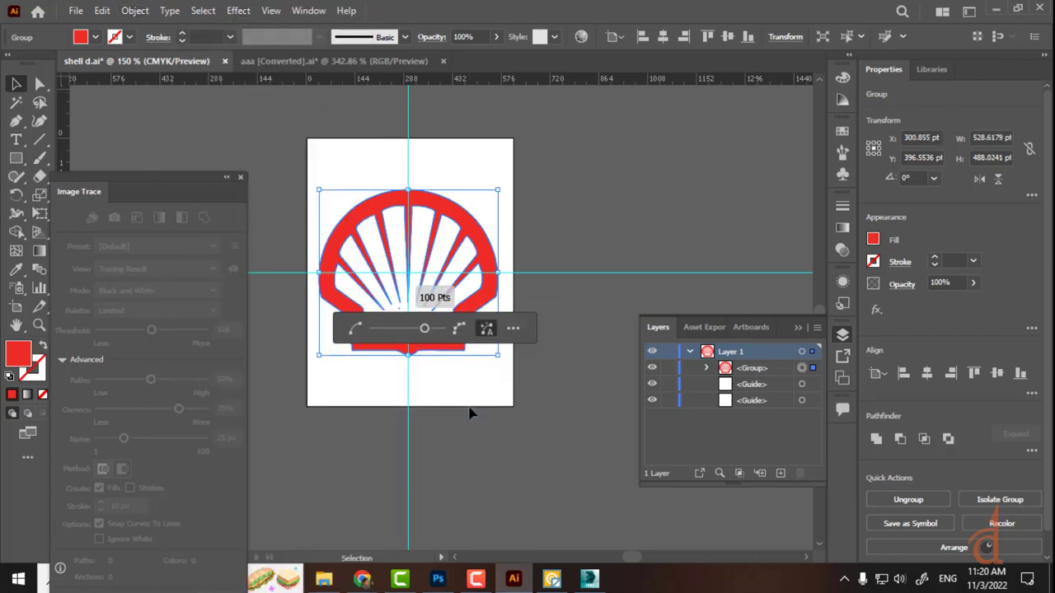
drag(425, 328, 385, 362)
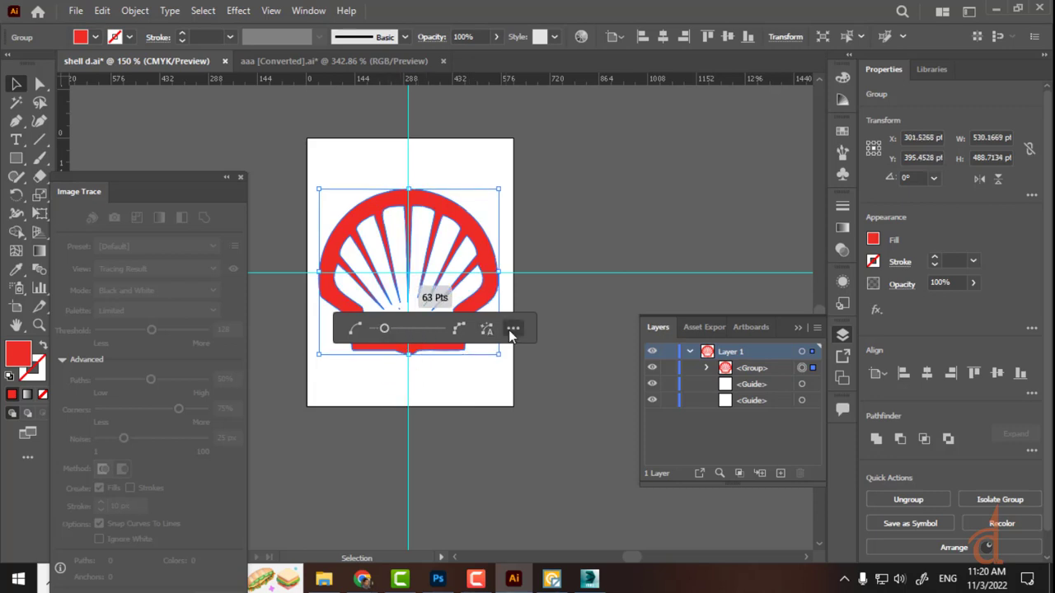
Set the Simplify Curve value to 5% and the Corner Point Angle Threshold to 173°, and apply the simplification to the shell outline
click(512, 330)
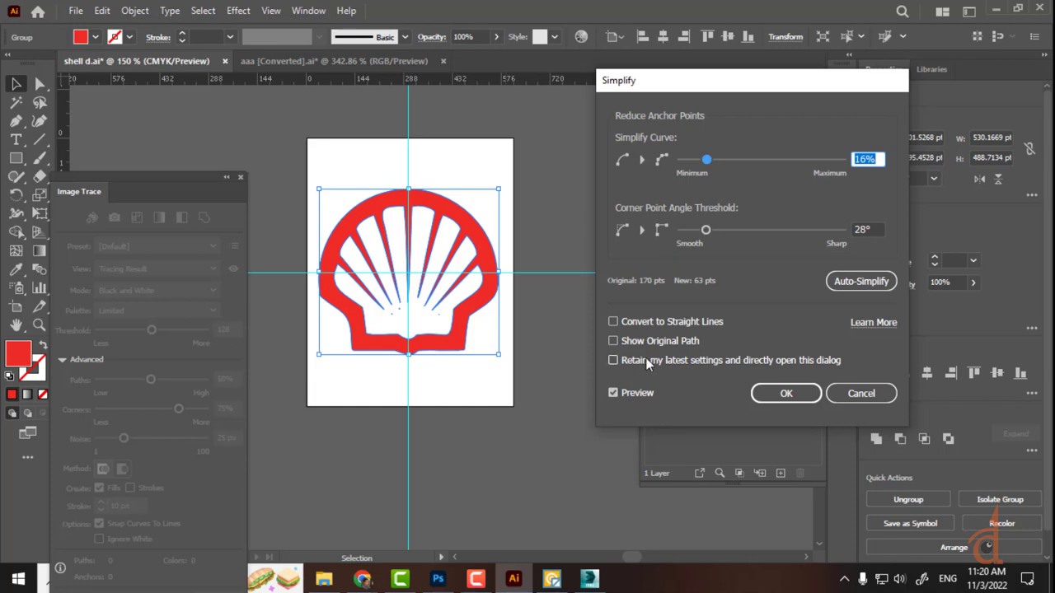
drag(707, 160, 694, 161)
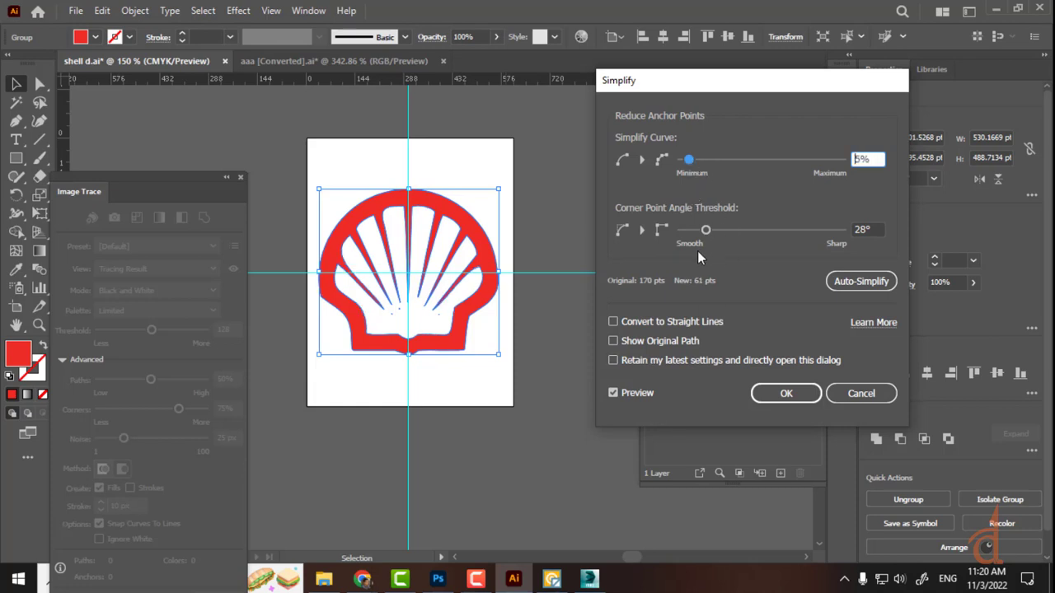
drag(706, 230, 838, 235)
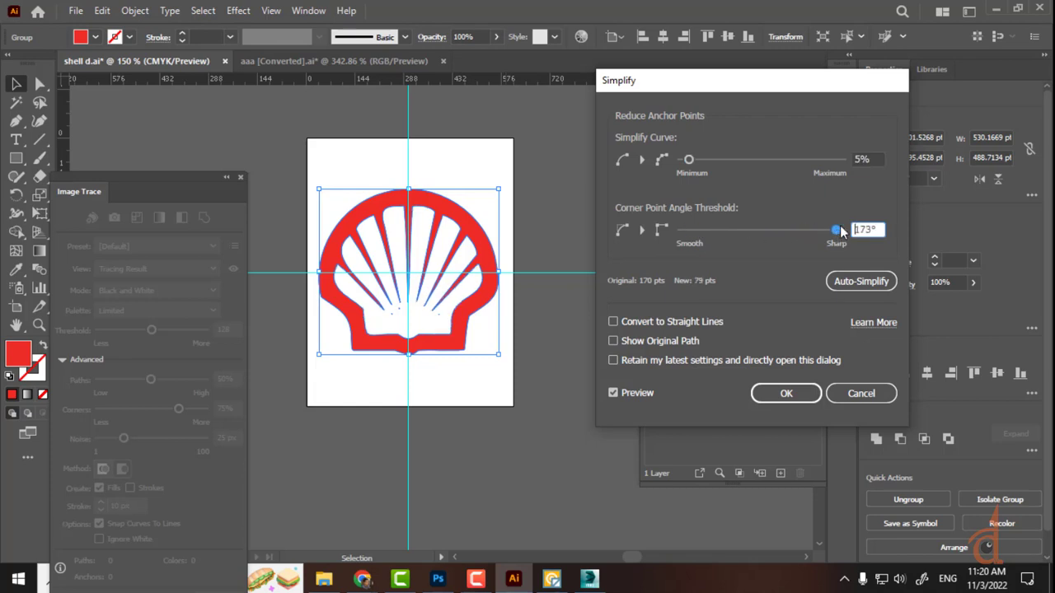
click(689, 160)
click(786, 394)
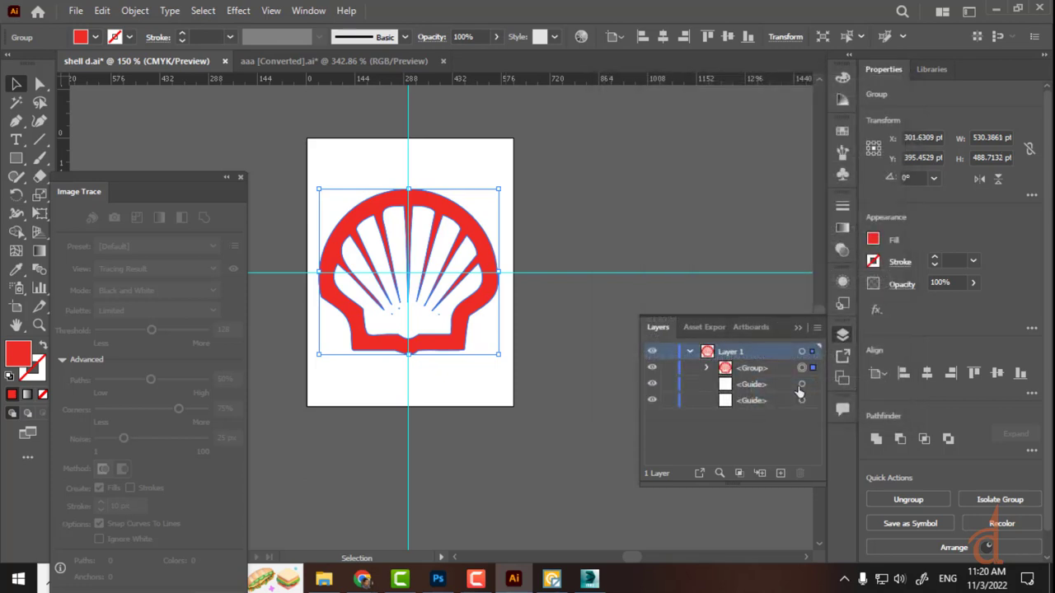
Examine the simplified outline's anchor points with Direct Selection, and save shell d.ai with the whole group selected
click(46, 81)
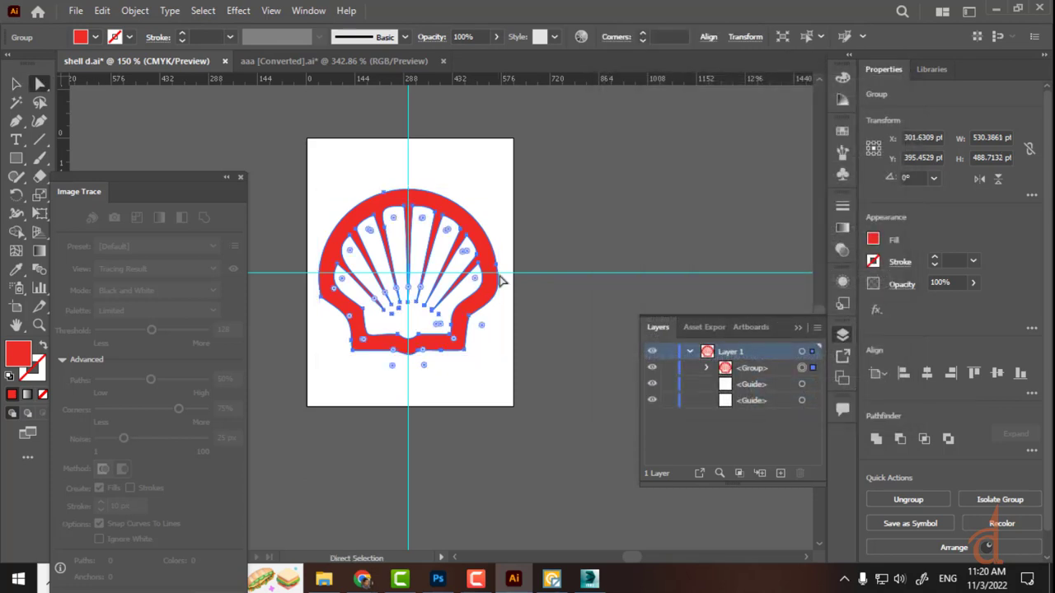
click(16, 85)
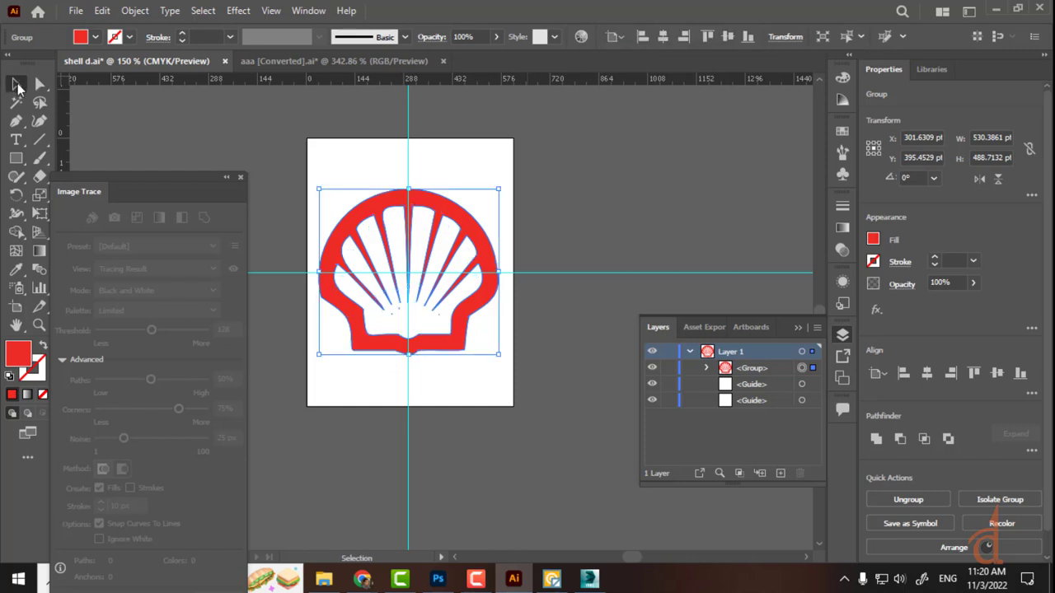
click(562, 266)
click(464, 214)
key(a)
key(v)
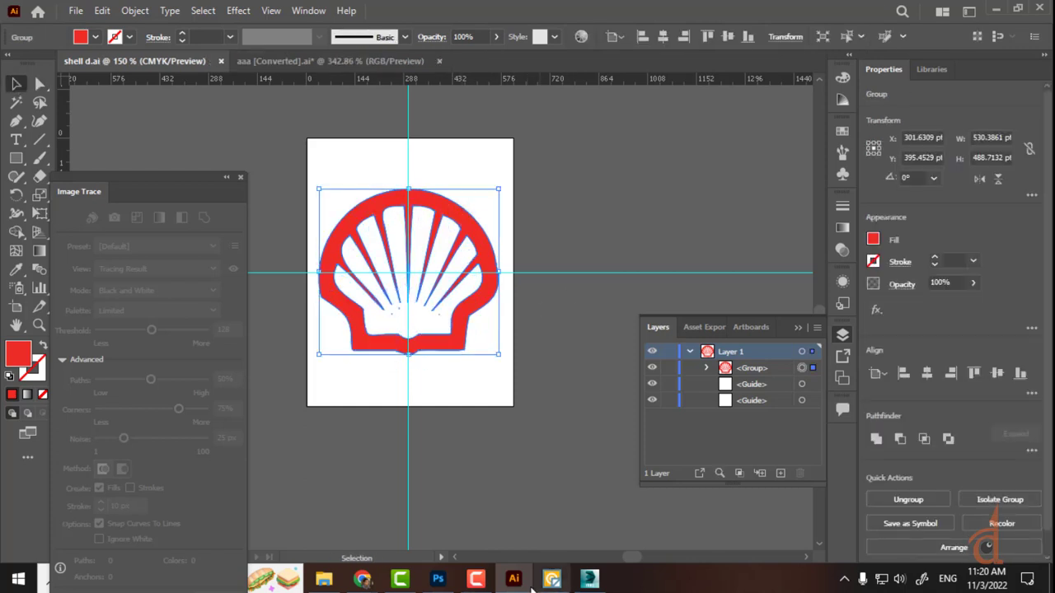
Switch to 3ds Max and try to import the Illustrator file shell d from the Desktop, merging its objects with the current scene
click(590, 578)
click(13, 11)
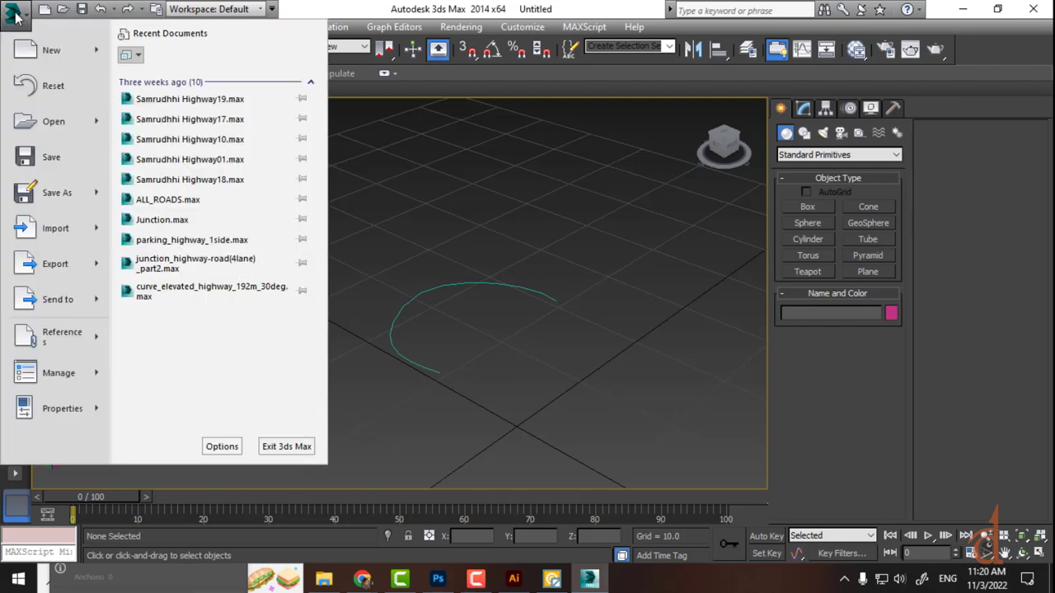
click(69, 232)
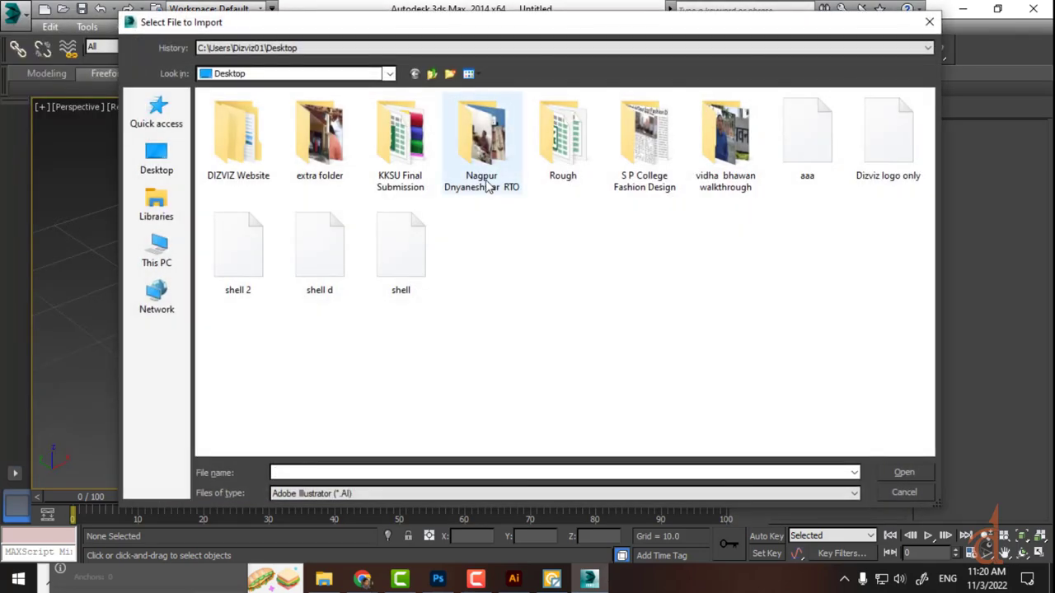
click(320, 257)
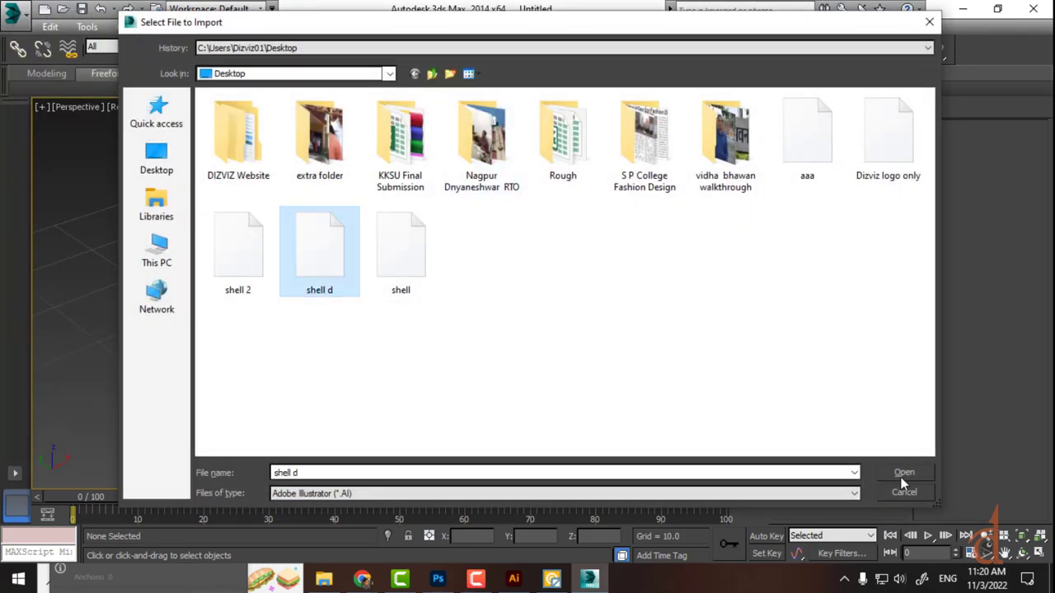
click(904, 473)
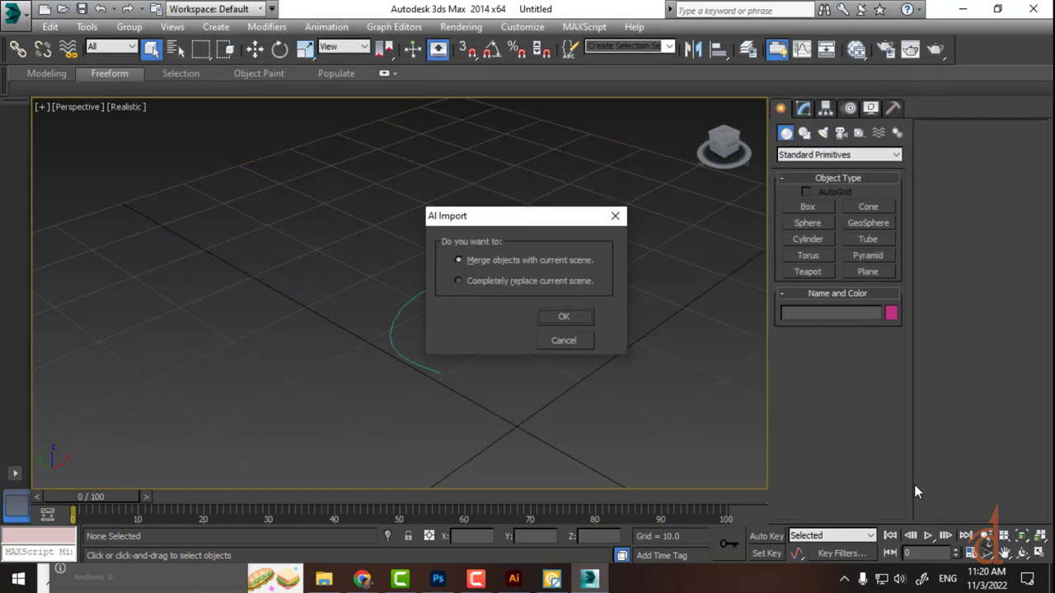
click(571, 318)
click(564, 311)
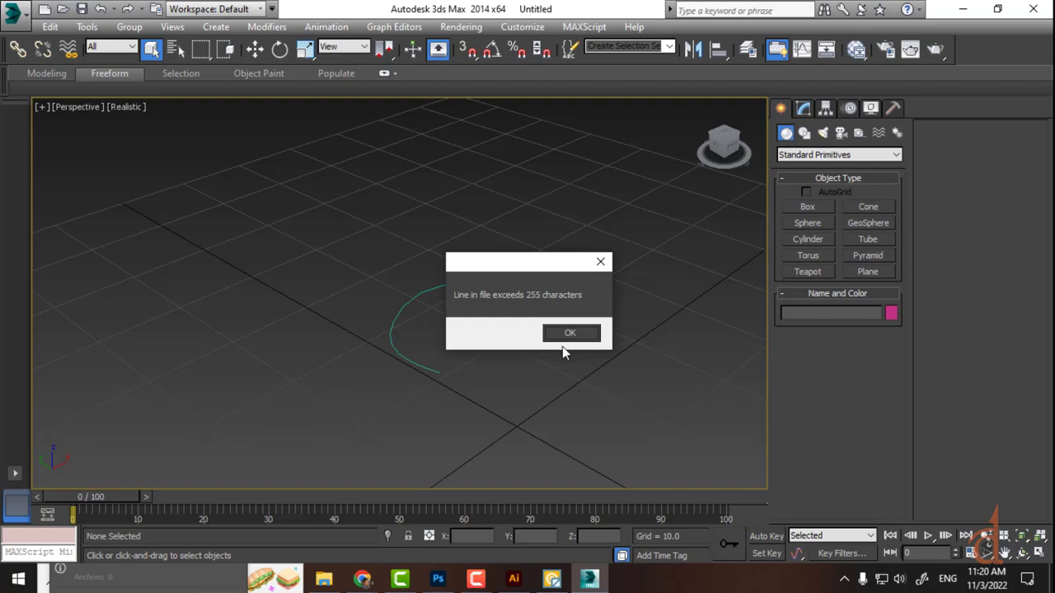
click(565, 333)
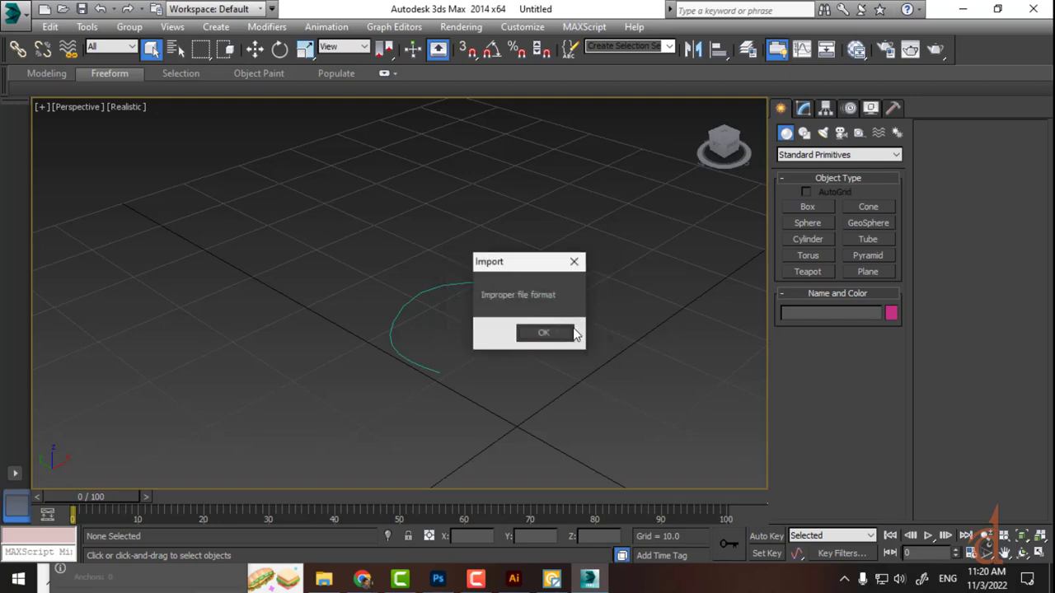
click(555, 333)
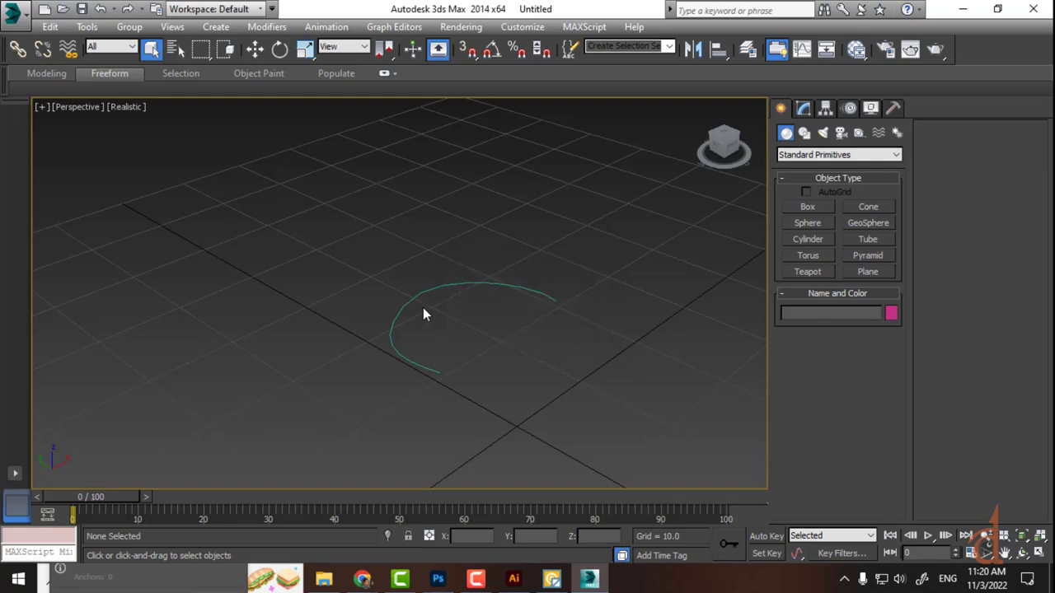
Draw a closed, curved Line spline with four vertices in the perspective view, overlapping the imported arc
drag(435, 309, 437, 310)
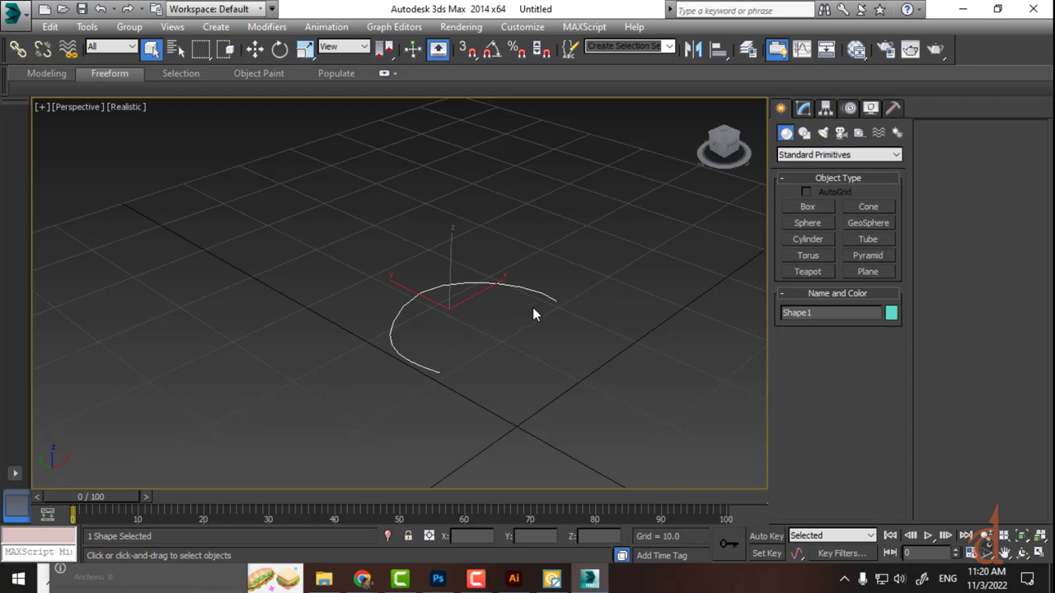
click(804, 133)
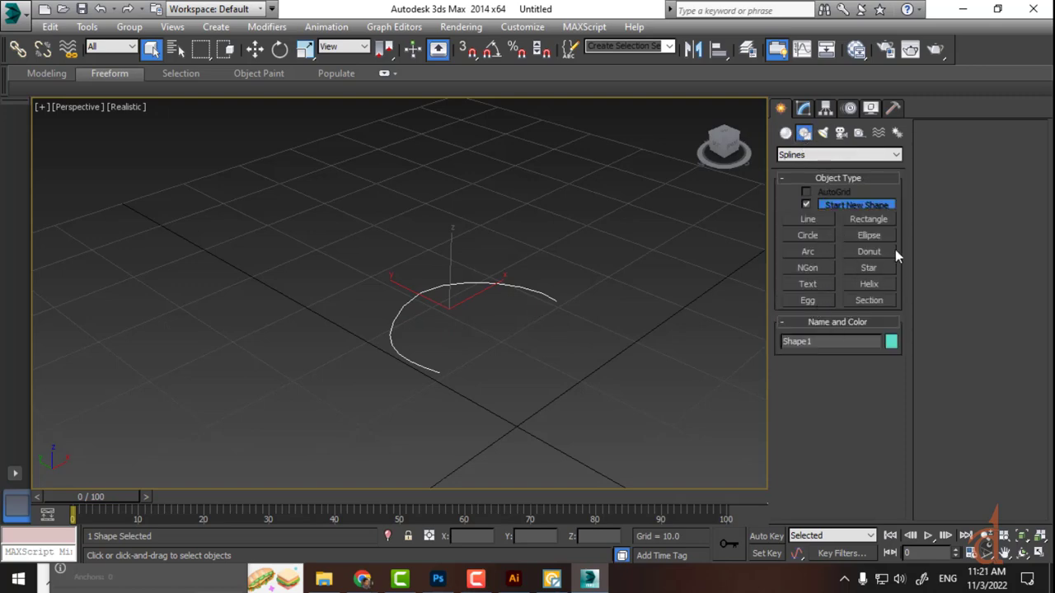
click(816, 221)
click(221, 297)
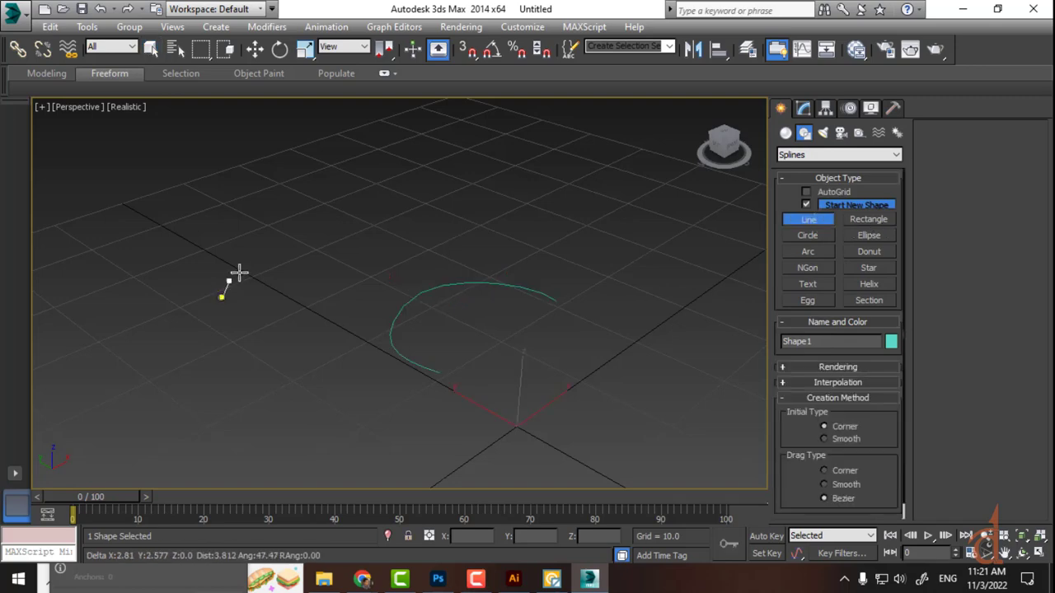
drag(292, 203, 371, 169)
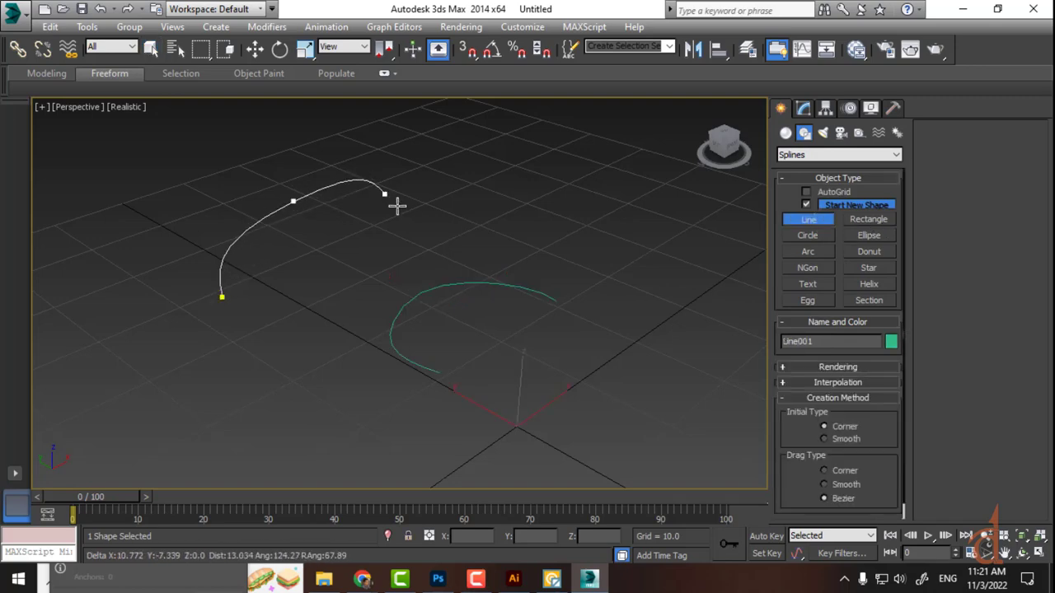
drag(447, 221, 454, 231)
click(351, 402)
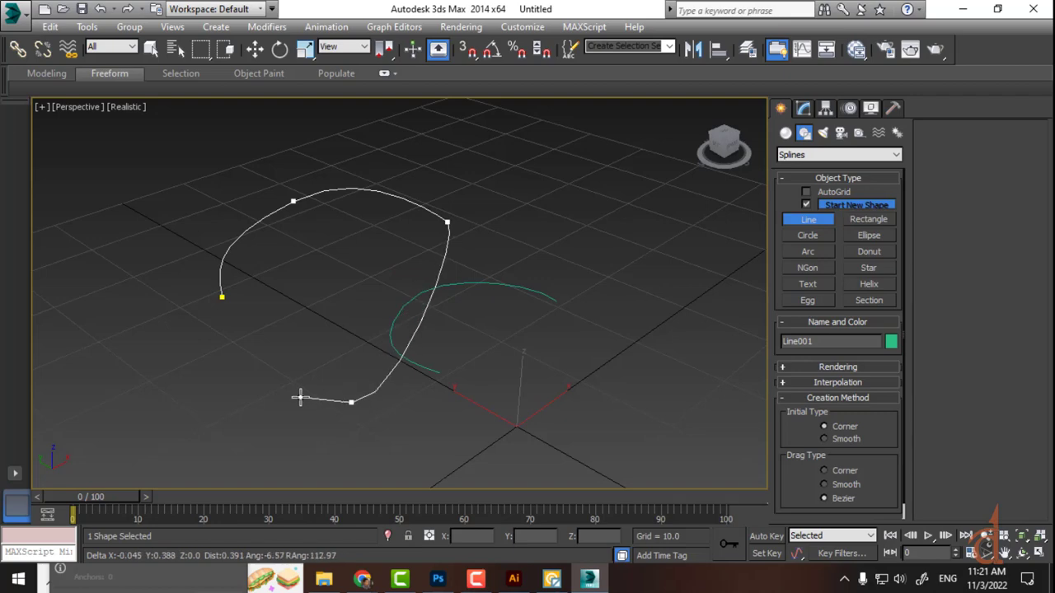
click(260, 392)
click(220, 297)
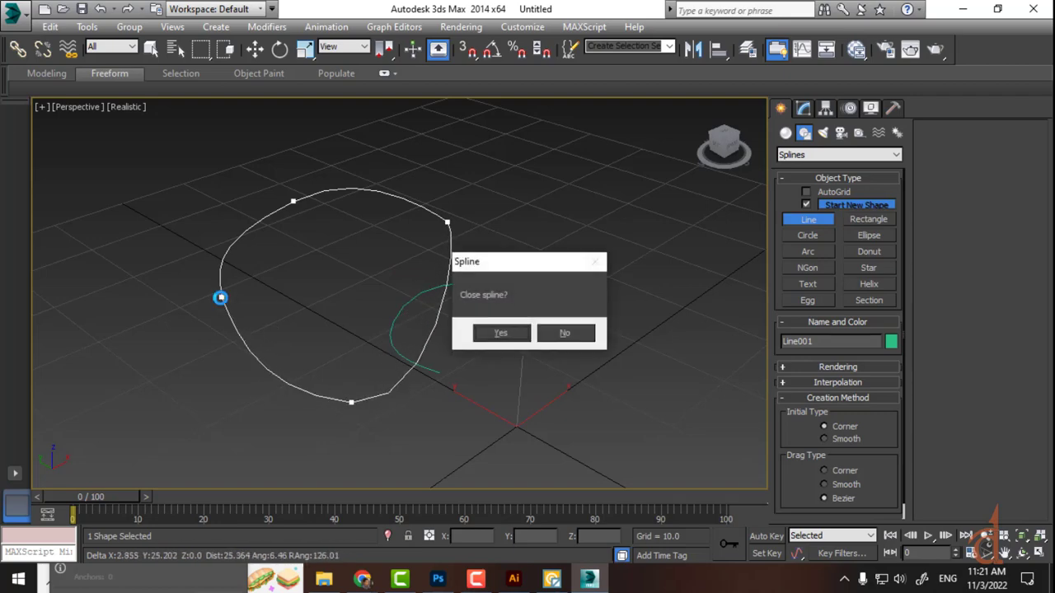
click(488, 335)
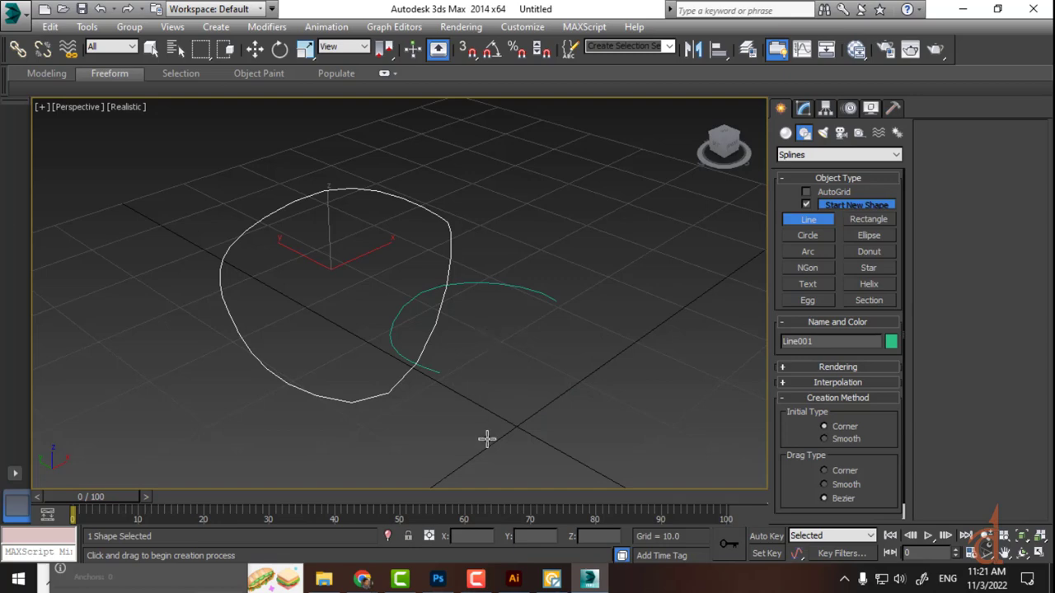
Switch to Photoshop and close the Pen tool path around the shell logo with one more curved point below the shell
click(513, 577)
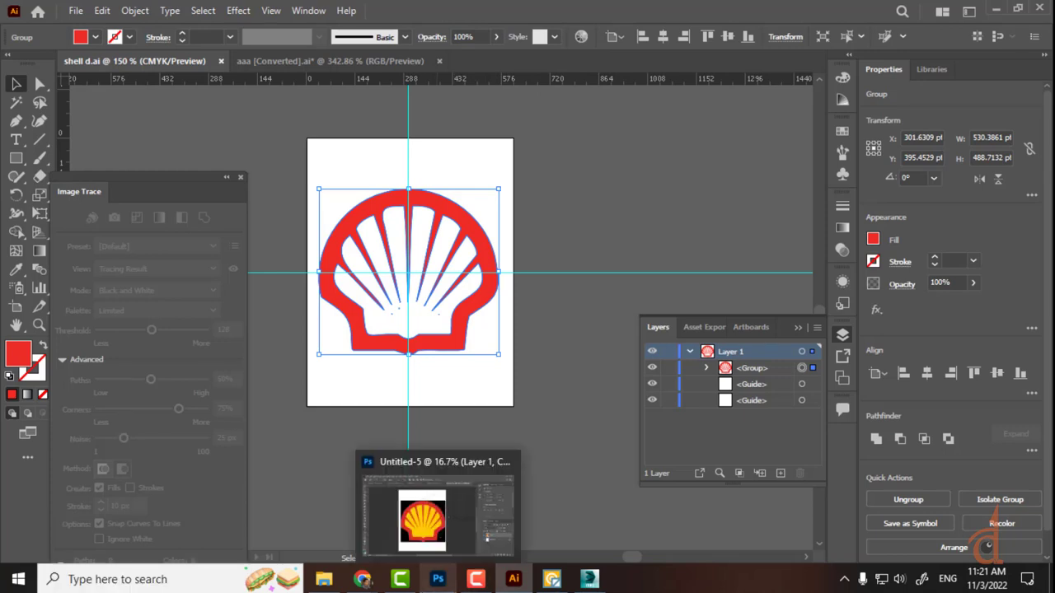
click(438, 580)
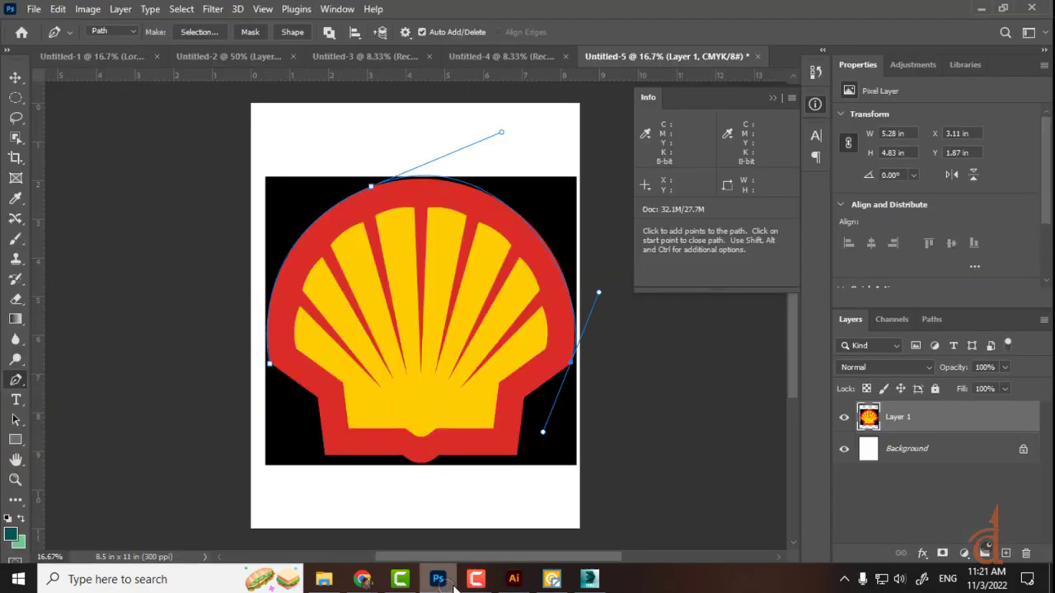
drag(467, 464, 516, 455)
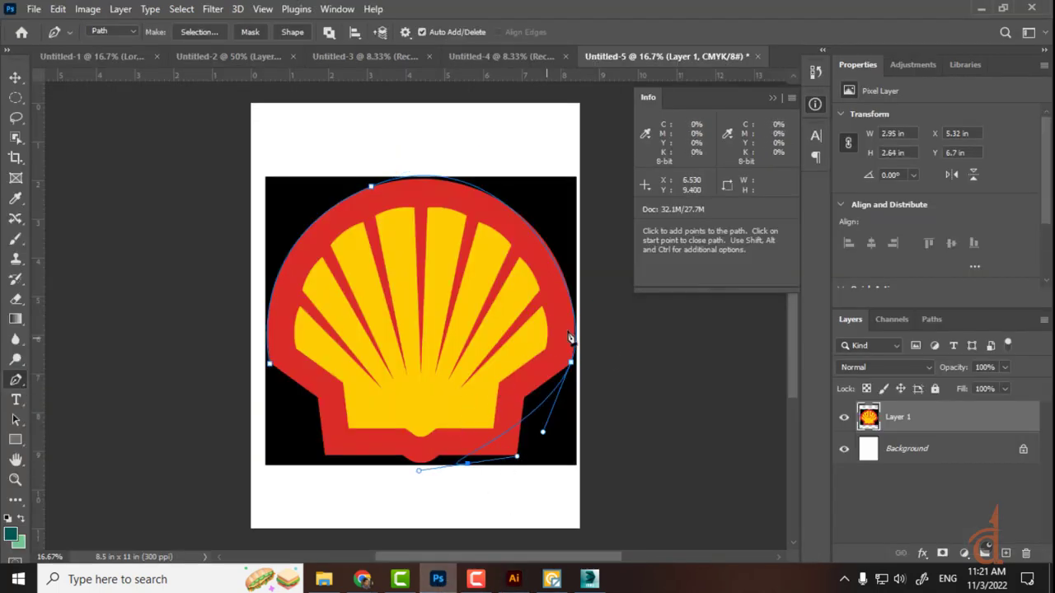
click(270, 366)
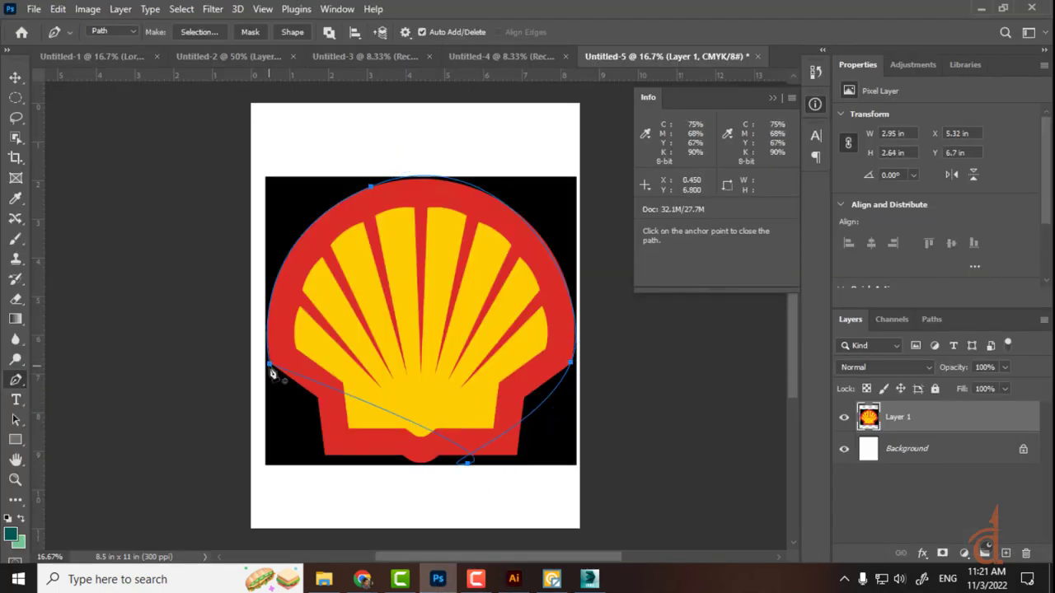
Move the shell image layer away from under the path with the Move tool, and try to move the path itself
click(16, 77)
drag(469, 469, 324, 418)
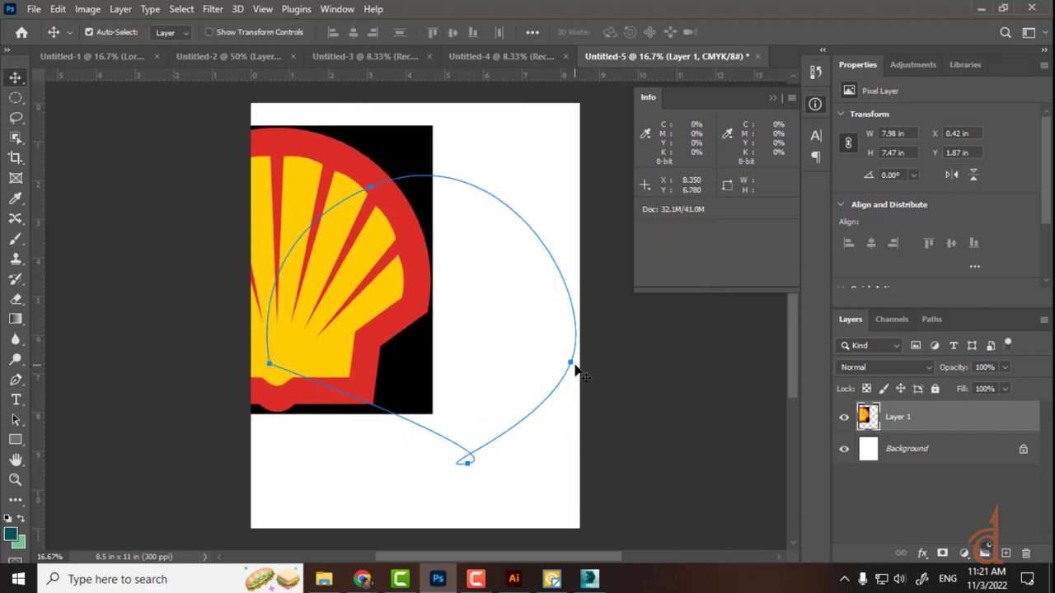
drag(573, 363, 615, 403)
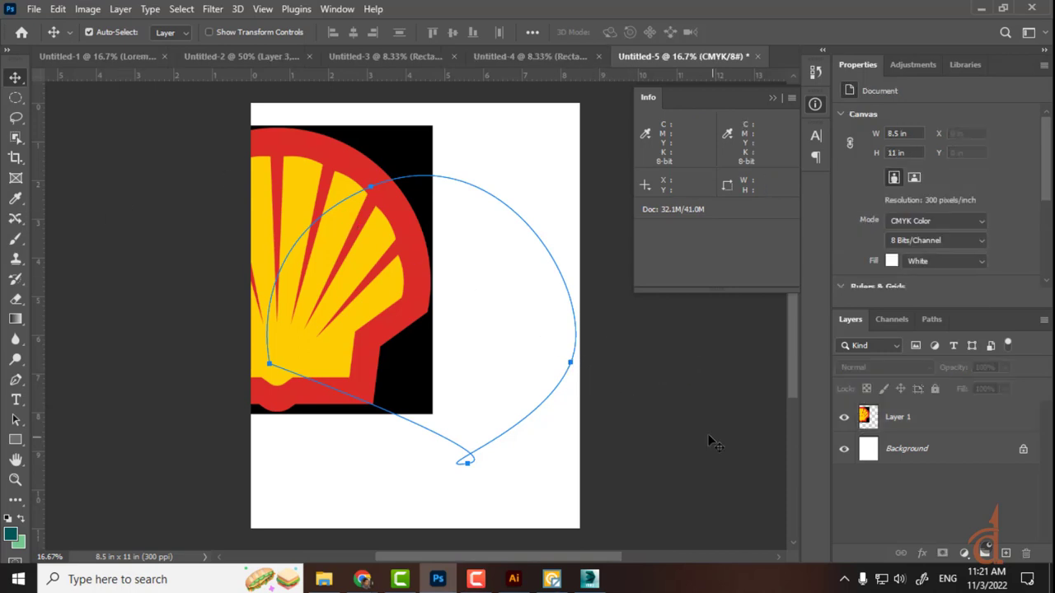
Close all five open documents, Untitled-1 through Untitled-5, without saving their changes
click(759, 56)
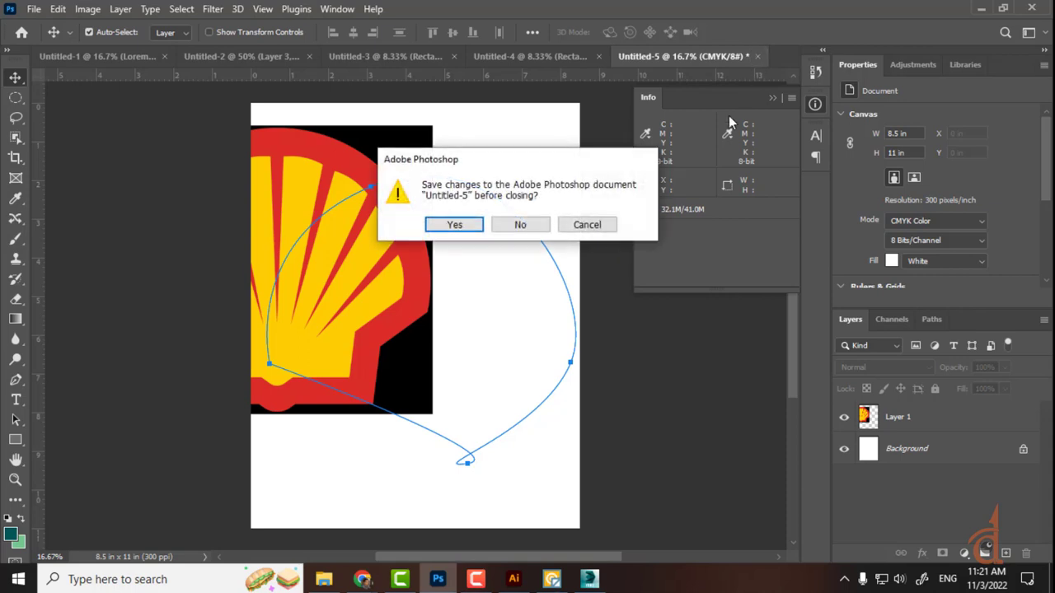
click(537, 227)
click(204, 56)
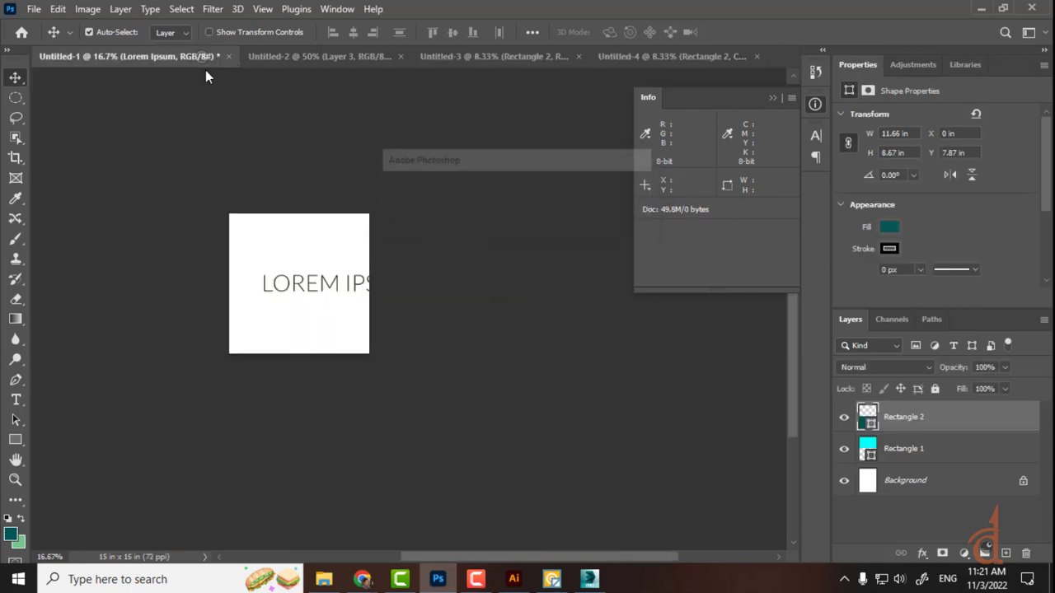
click(519, 224)
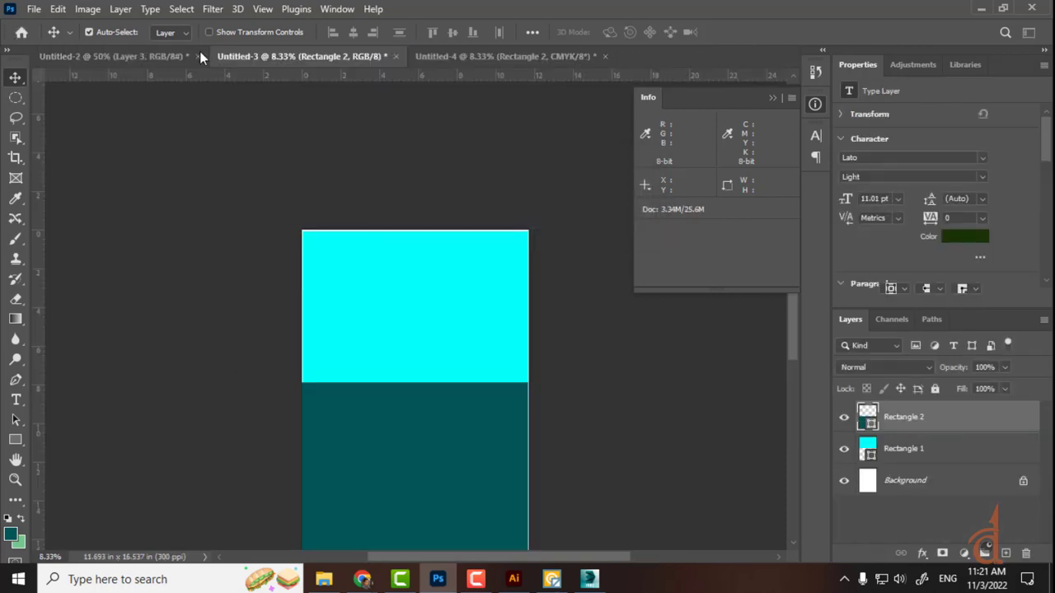
click(199, 56)
click(531, 233)
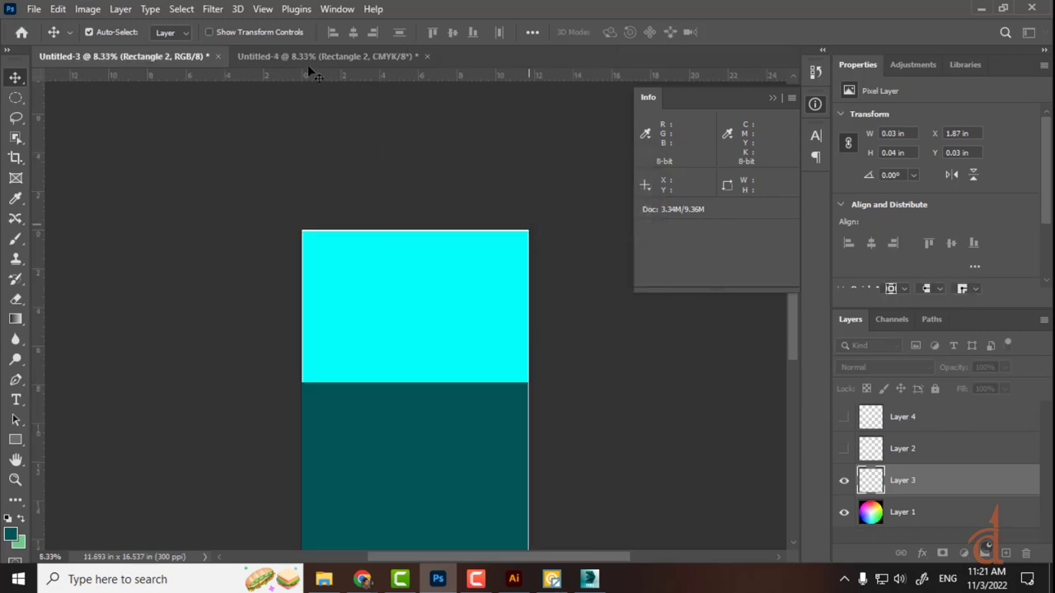
click(219, 56)
click(520, 224)
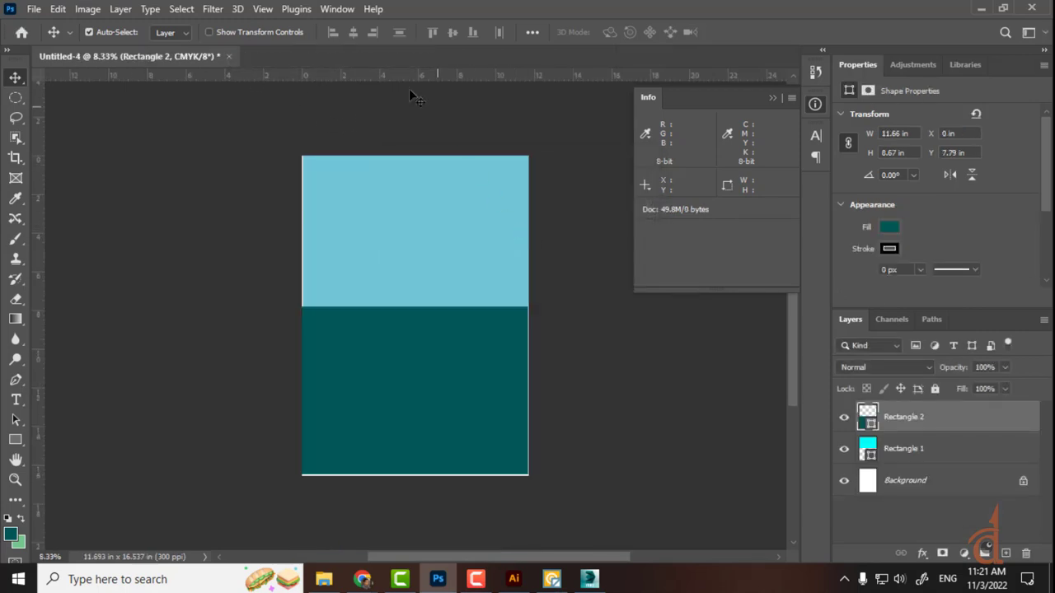
click(228, 56)
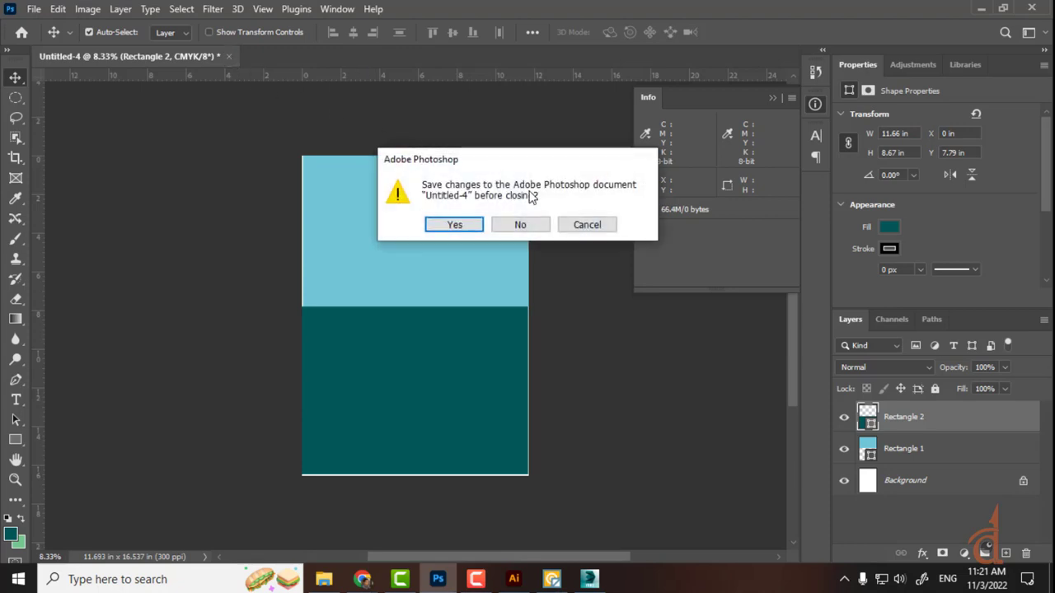
click(519, 225)
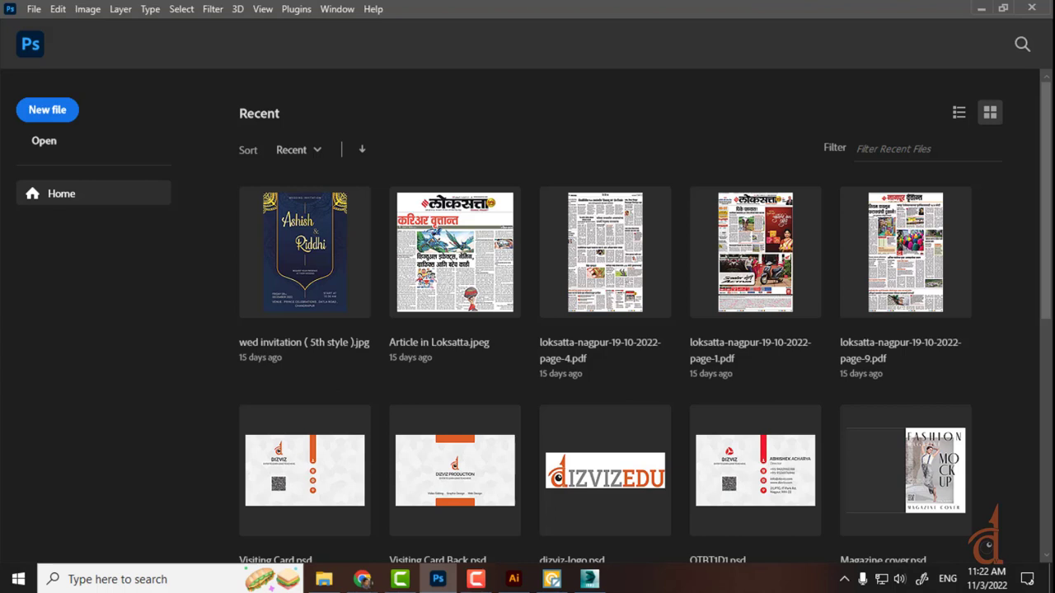
Check the PDF import settings of the recent file loksatta-nagpur-19-10-2022-page-4.pdf, and cancel the import
click(603, 295)
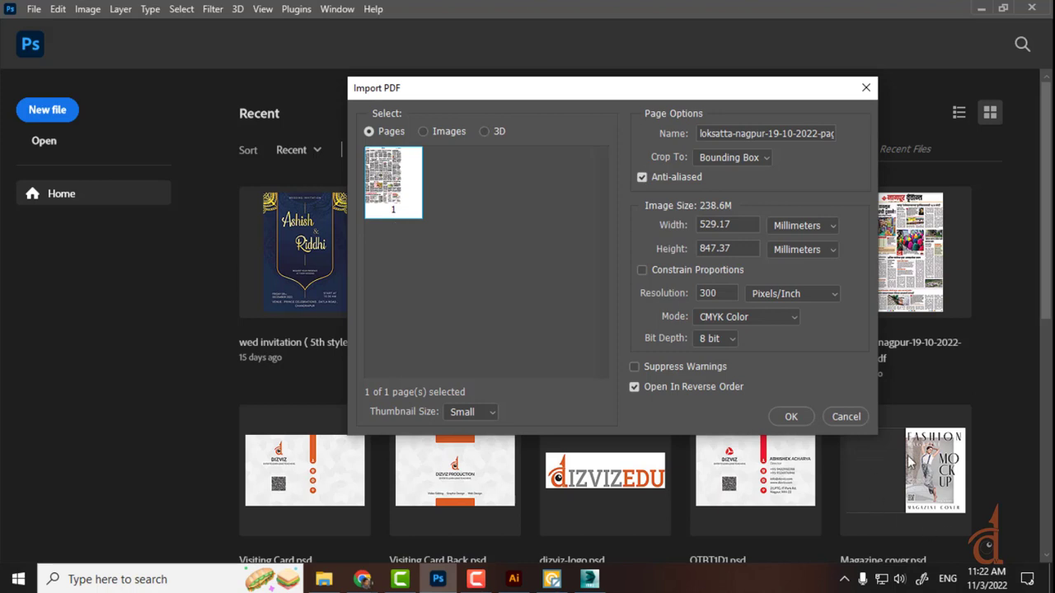
click(856, 418)
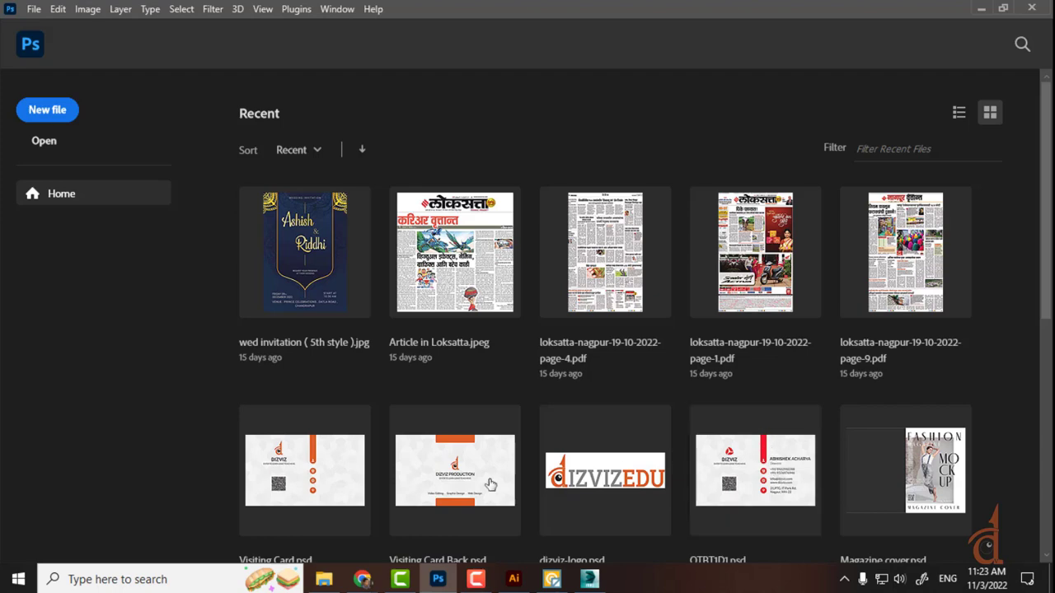
Switch to Chrome and show the Photoshop Class 9.30 Google Meet call, and bring up the Camtasia recorder
mouse_move(366, 581)
click(338, 529)
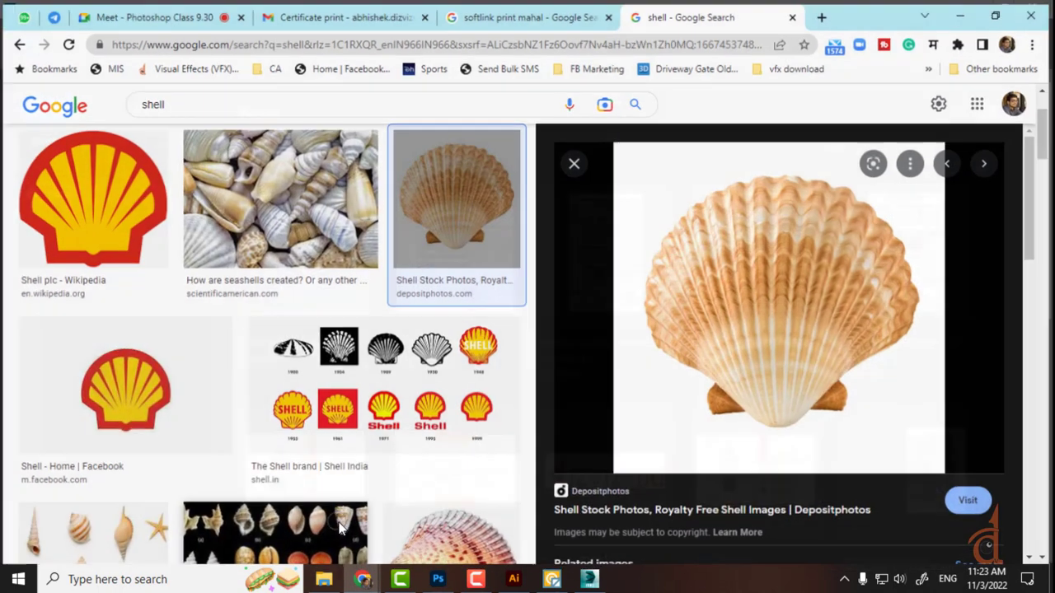
key(ctrl+3)
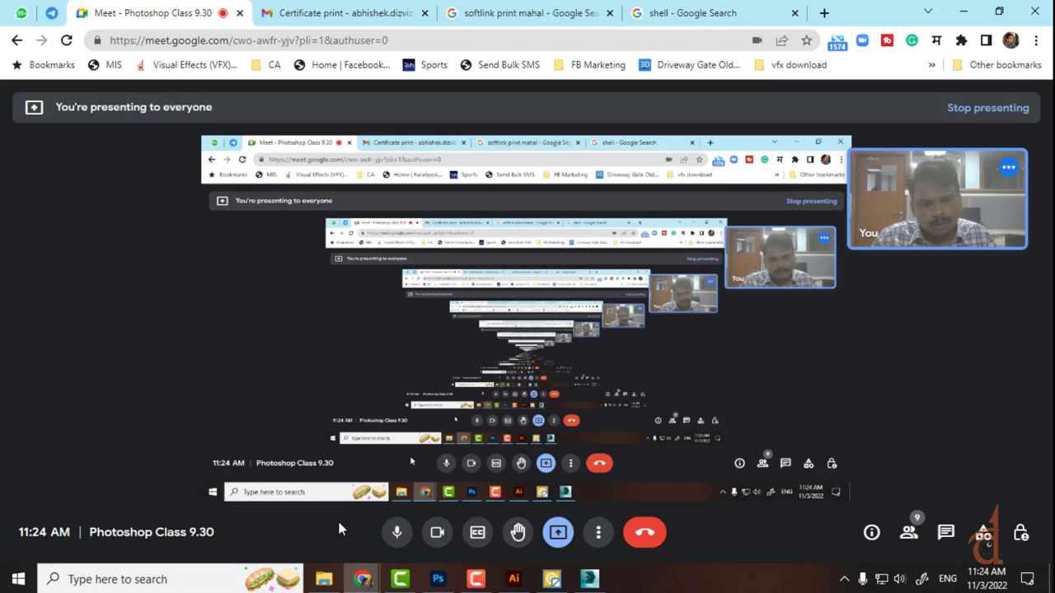
click(476, 579)
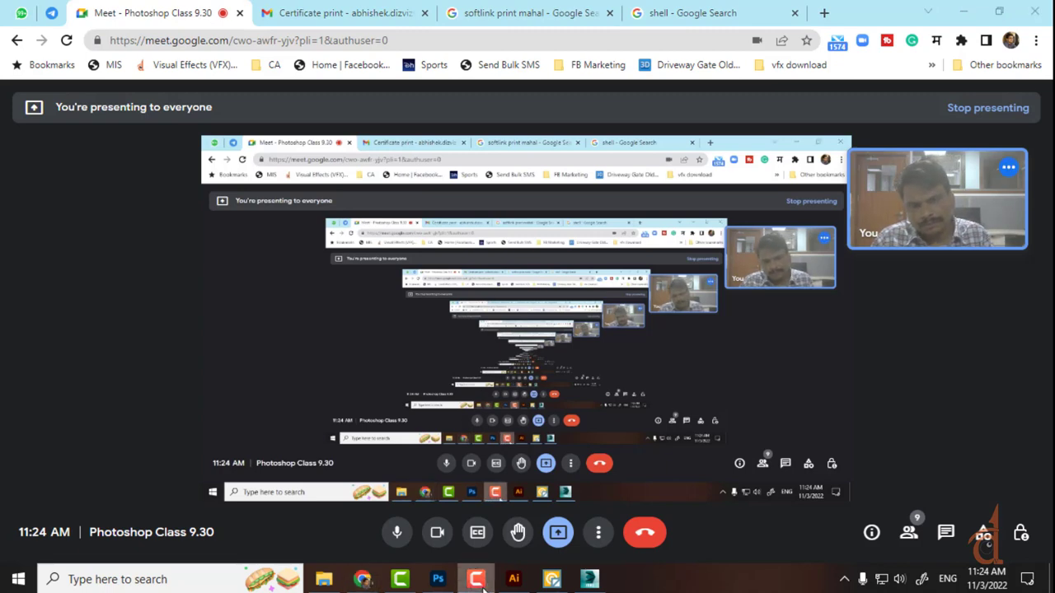